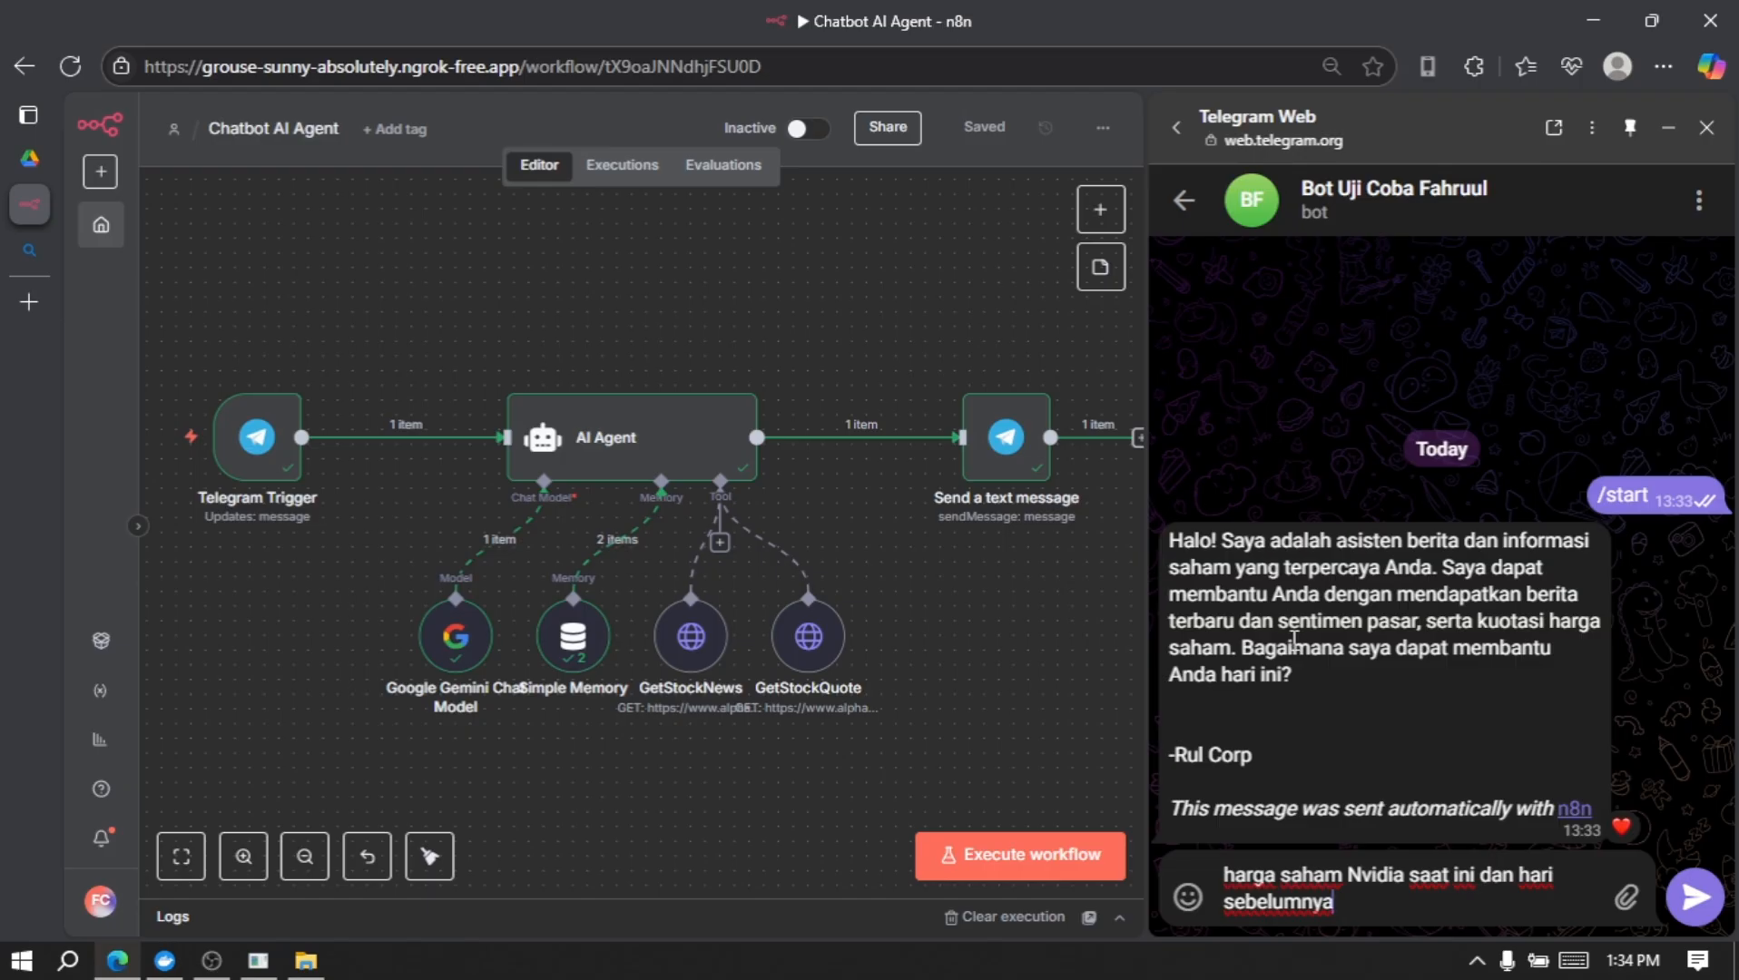
# Step: Execute the workflow, send the bot the drafted Nvidia price question, and open the Nvidia stock search page to compare the reply
pyautogui.click(1023, 873)
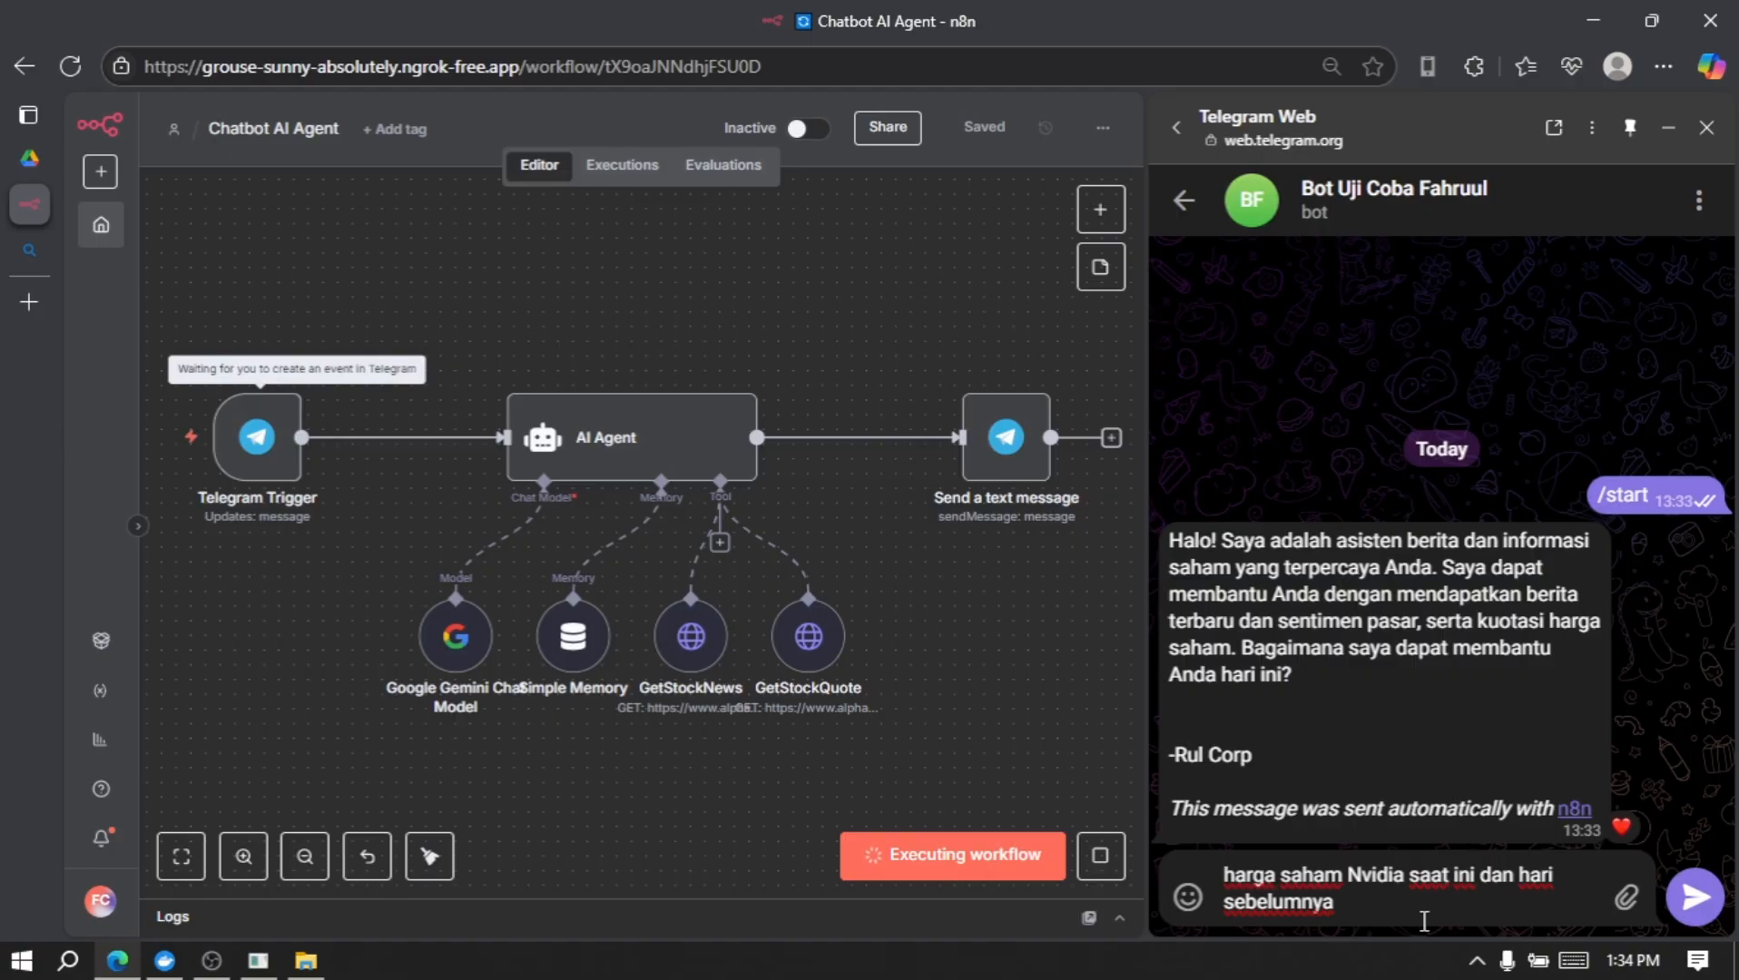
pyautogui.click(1695, 898)
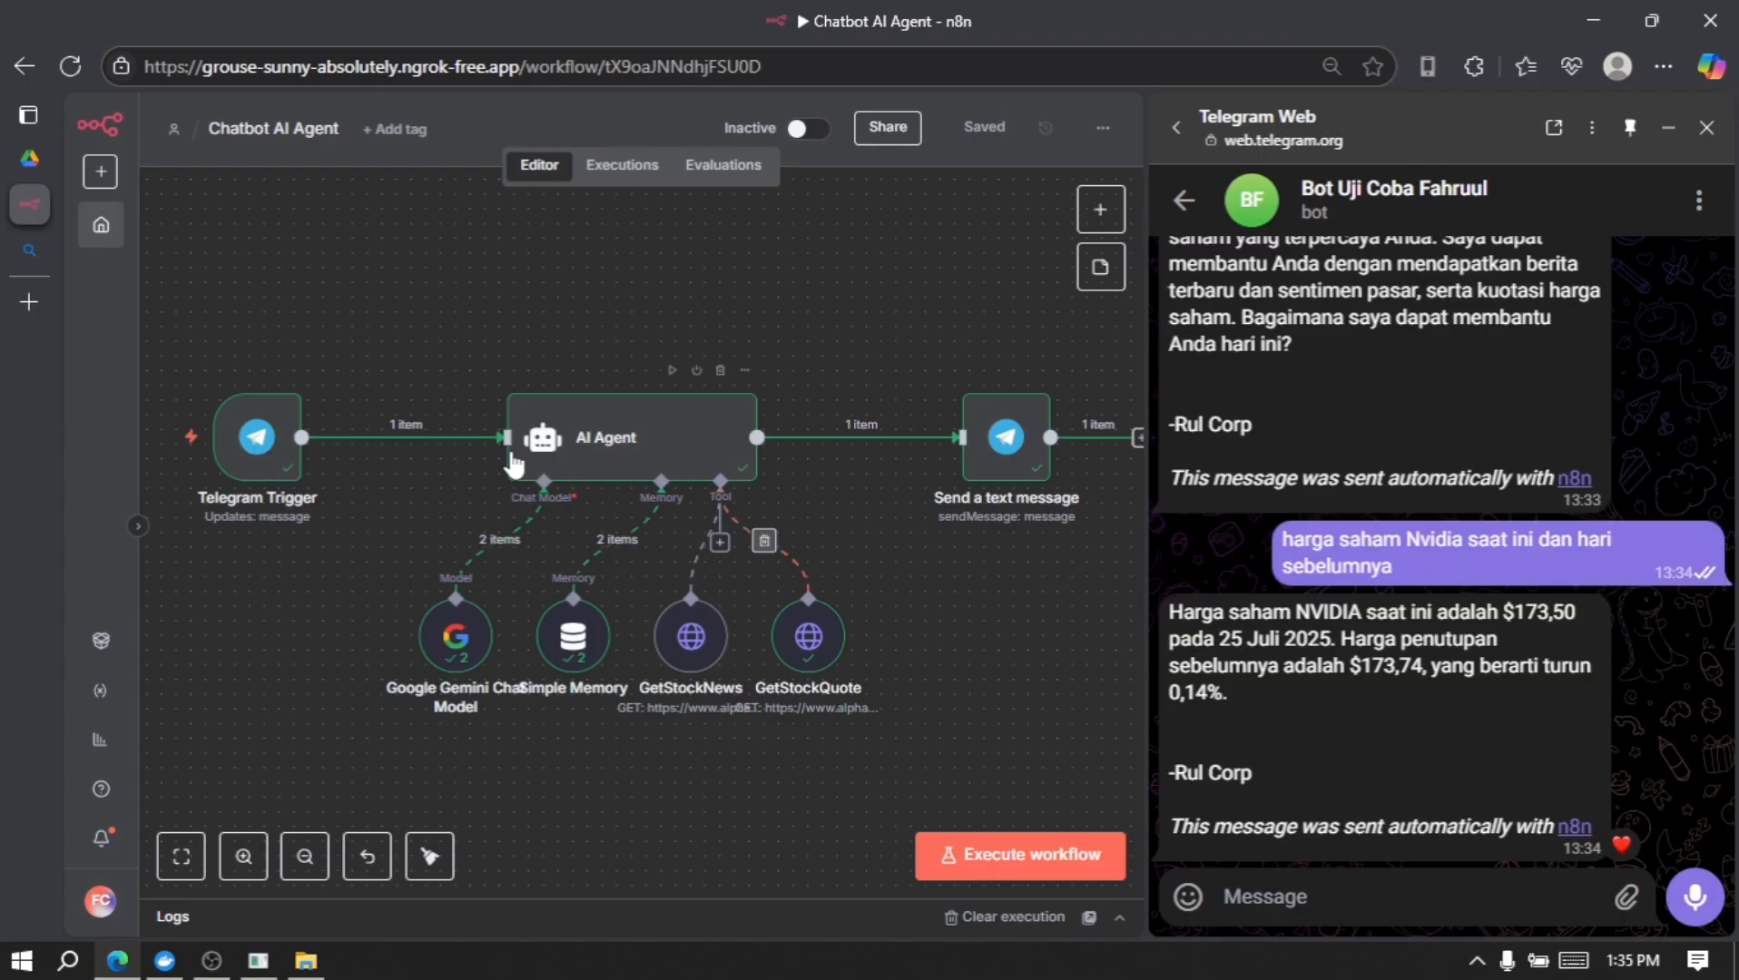
pyautogui.click(37, 250)
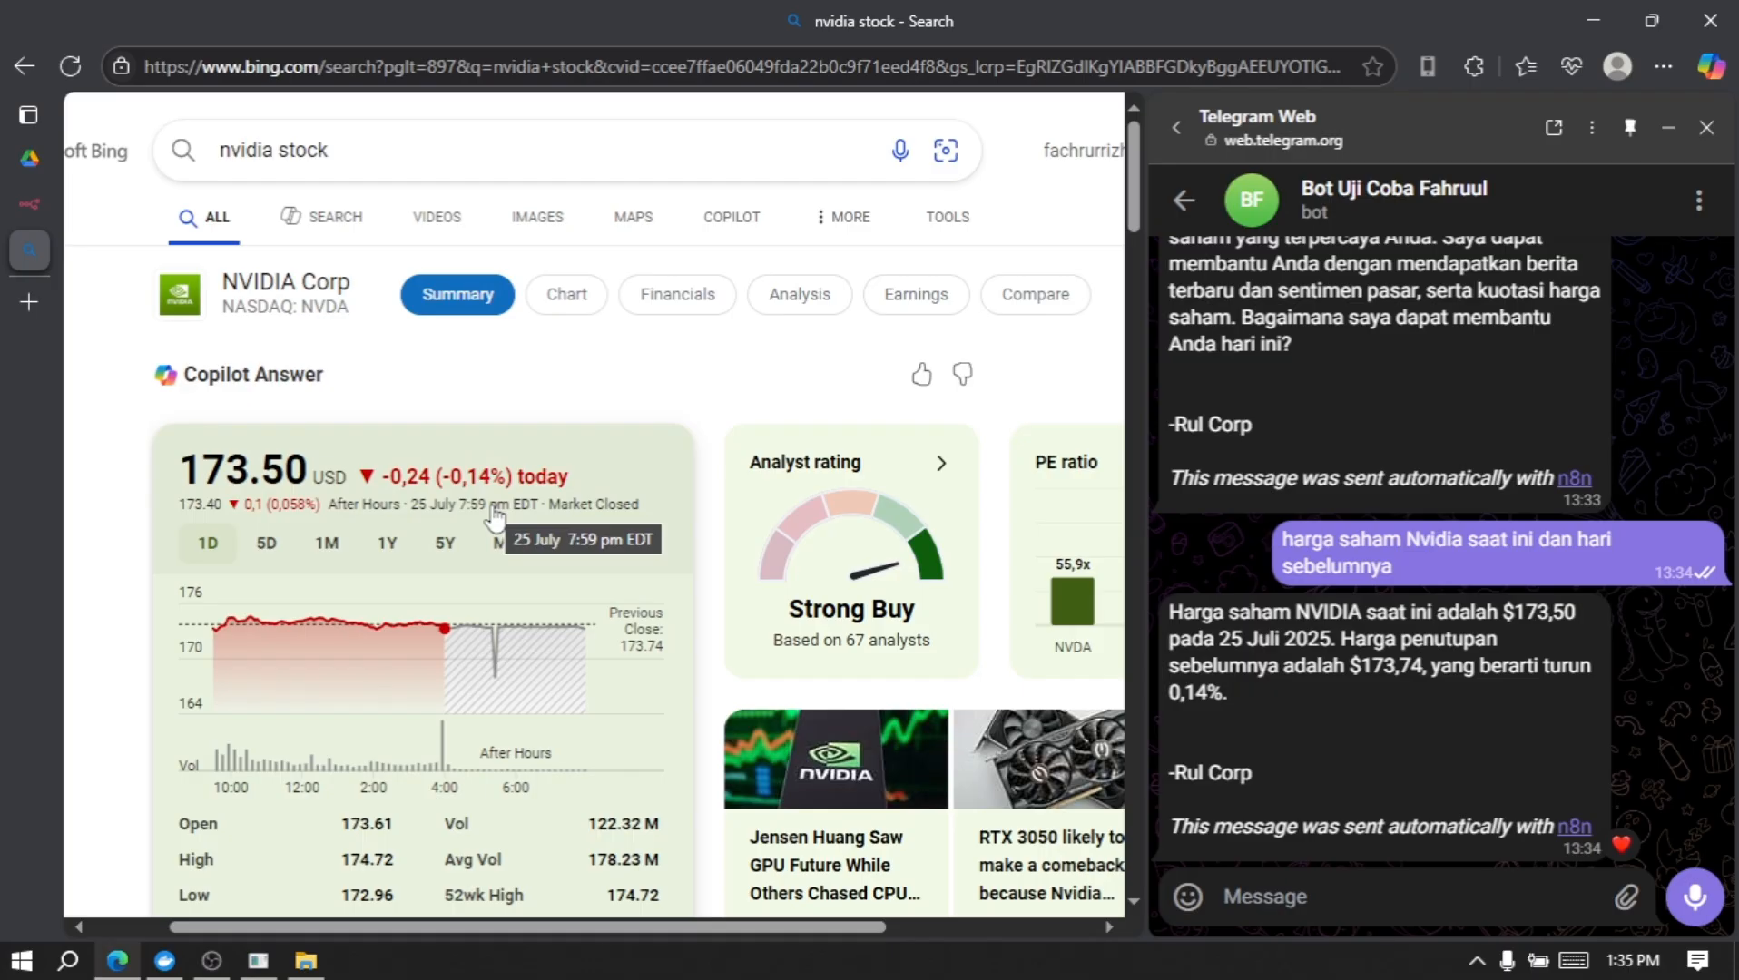
# Step: Back in n8n, run the workflow again and send the bot the message "berita terbaru mengenai batu bara"
pyautogui.click(23, 207)
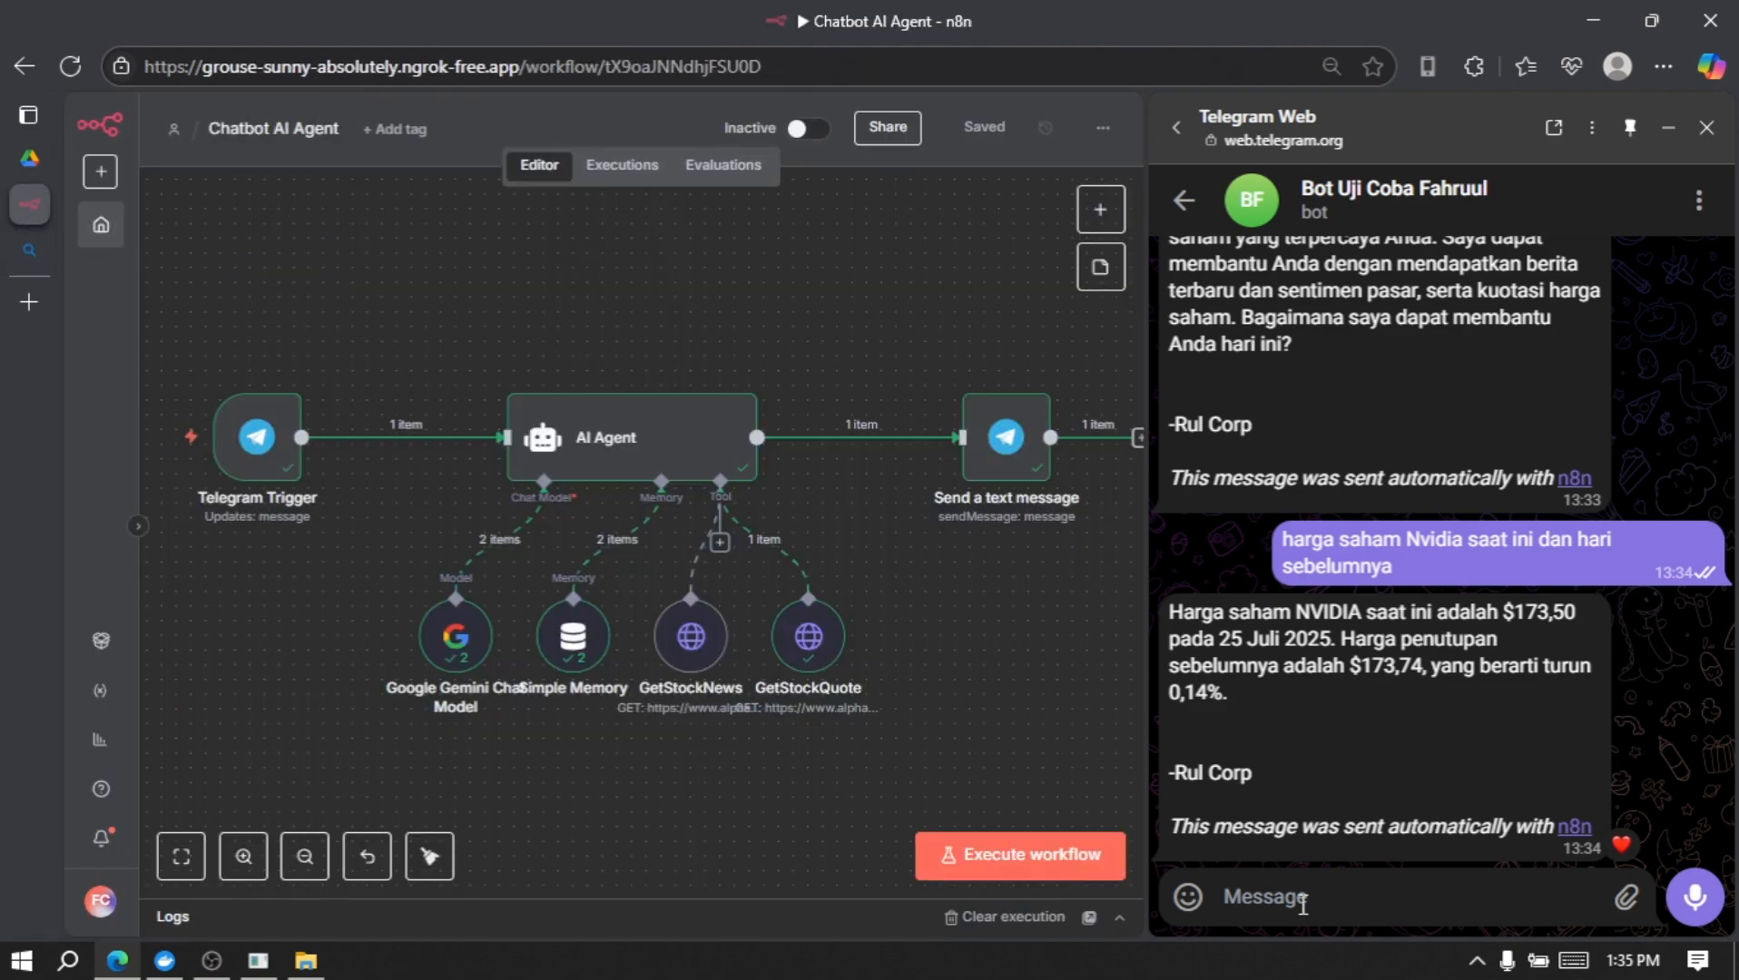
pyautogui.write('berita terbaru mengenai batu bara')
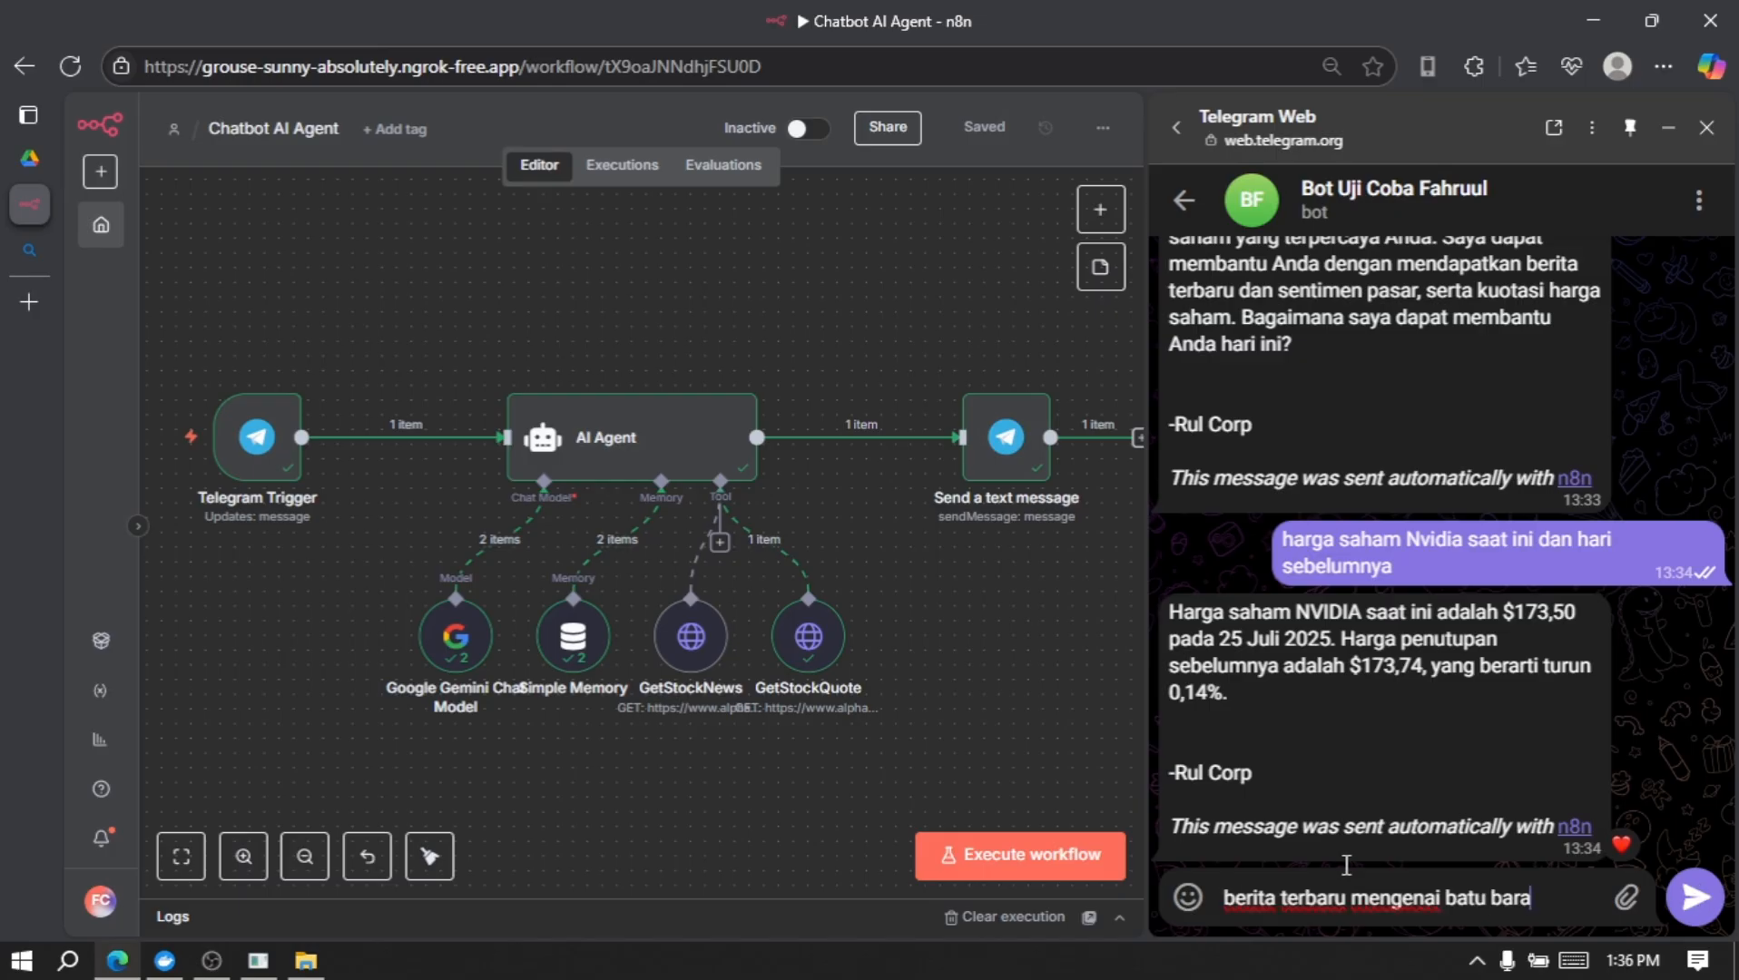
pyautogui.click(1041, 869)
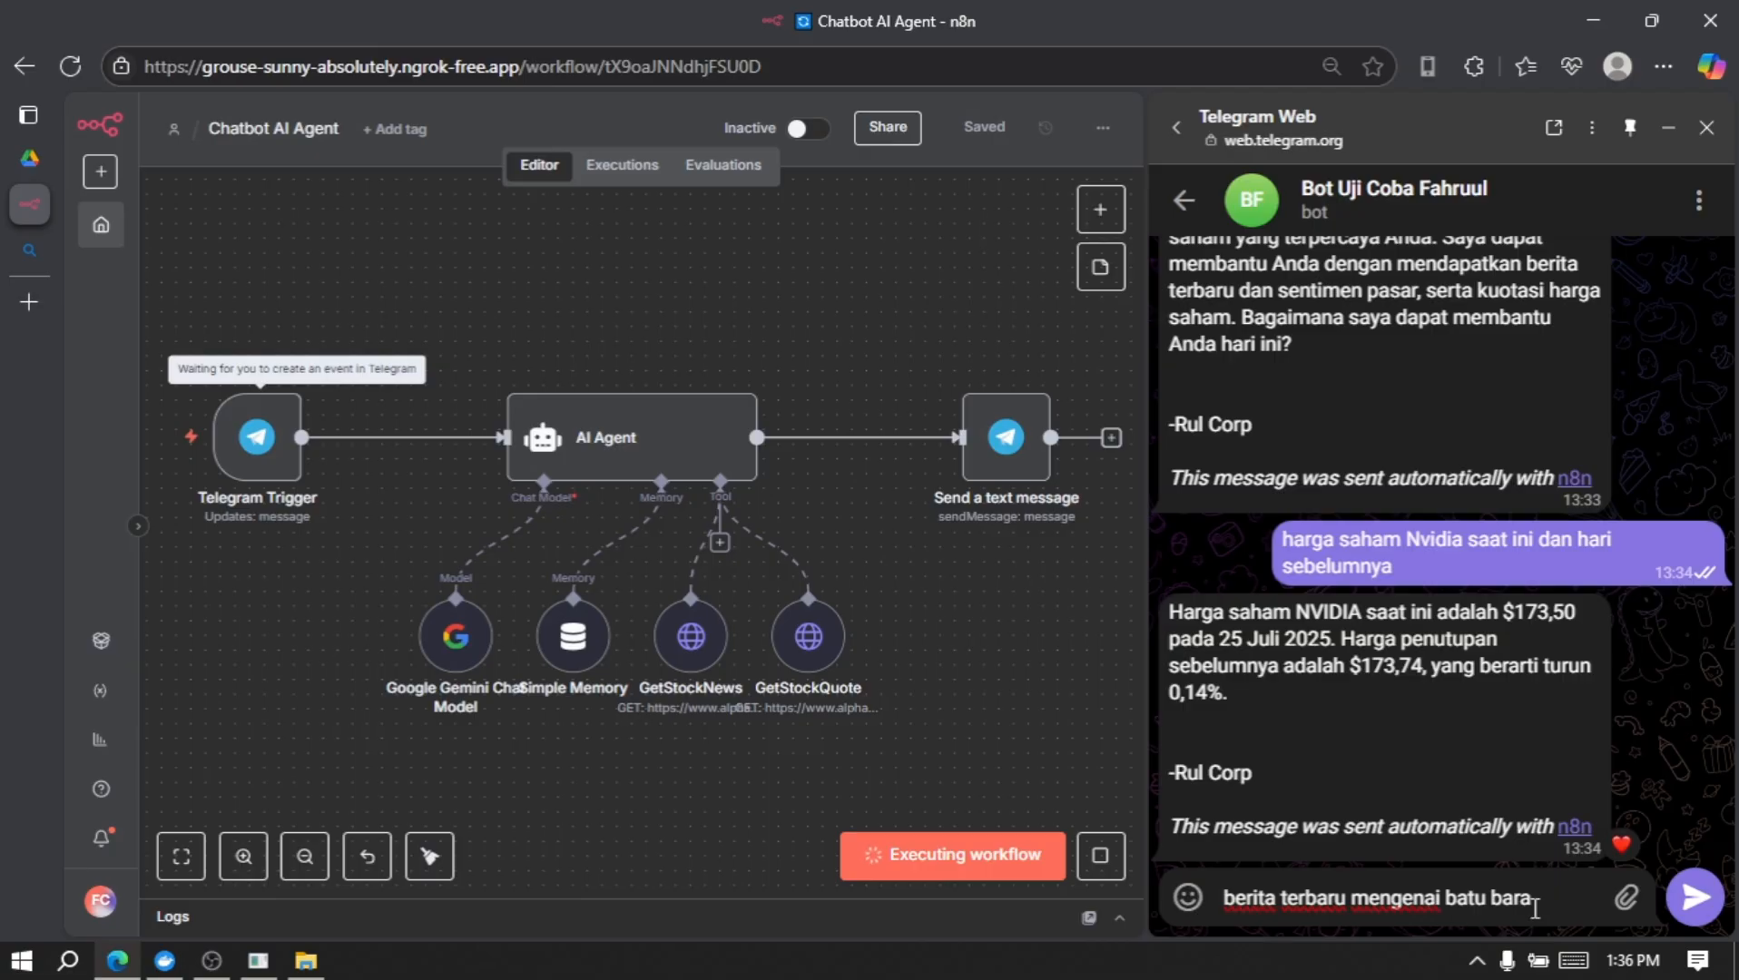
pyautogui.click(1694, 899)
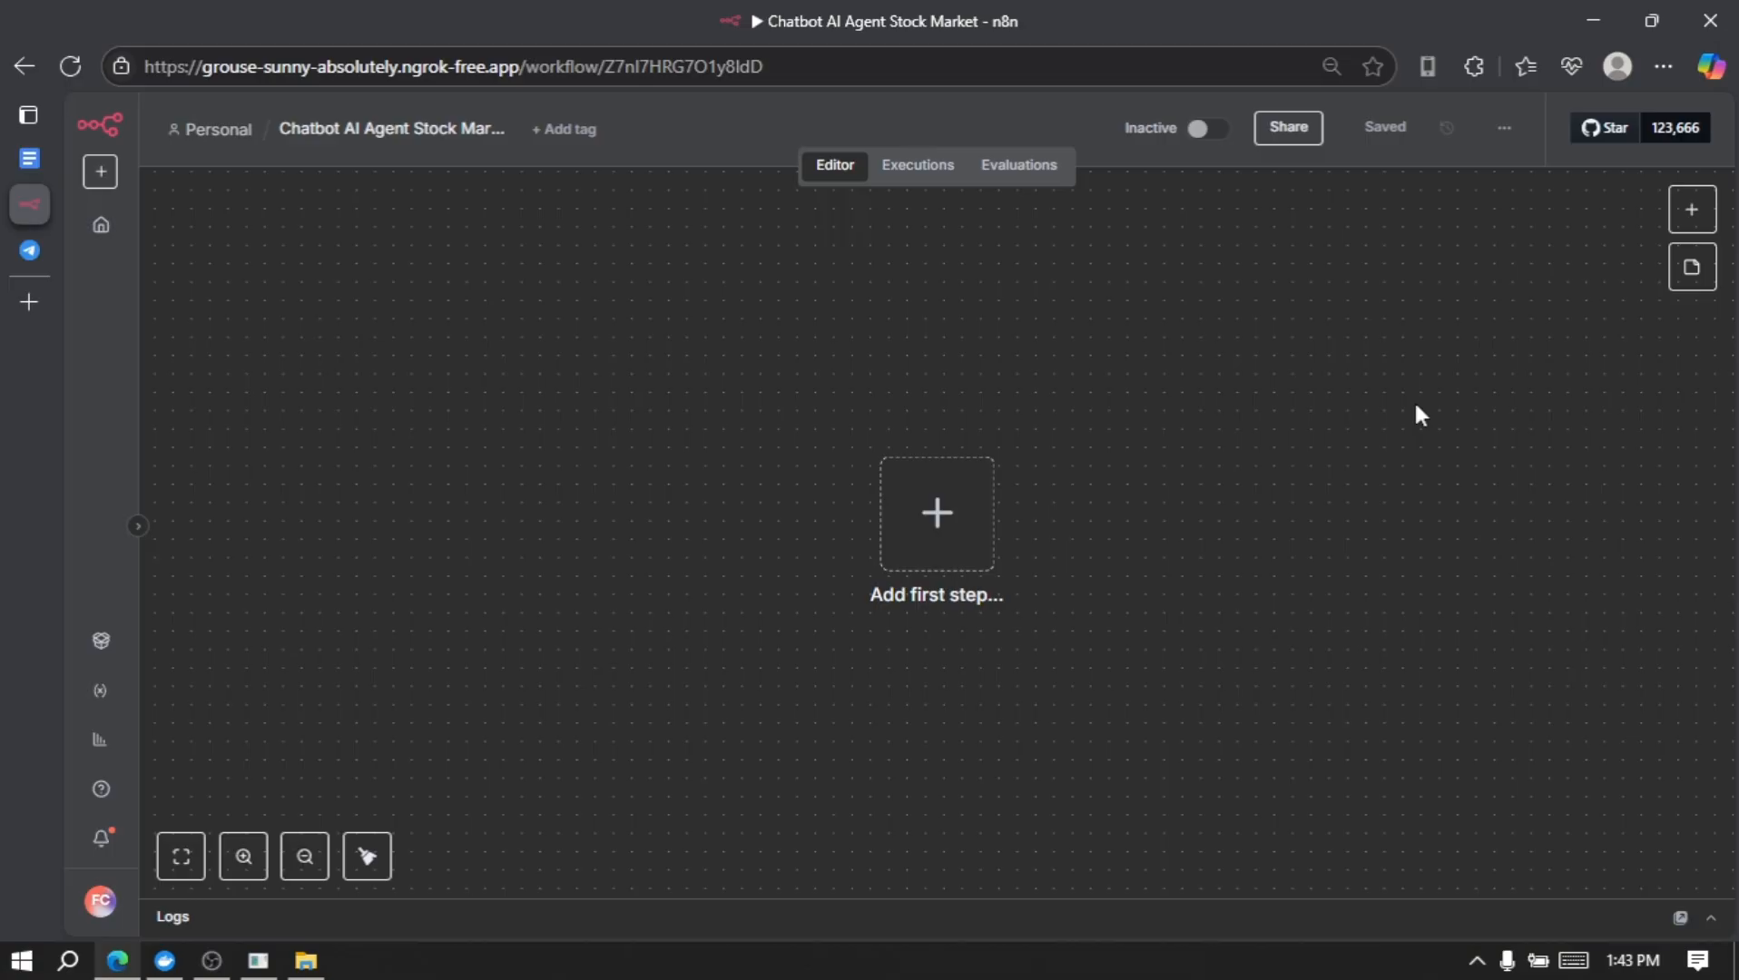
# Step: Check in Docker Desktop that the n8n_AIAgent container runs and that the ngrok tunnel is online, and return to n8n
pyautogui.click(165, 960)
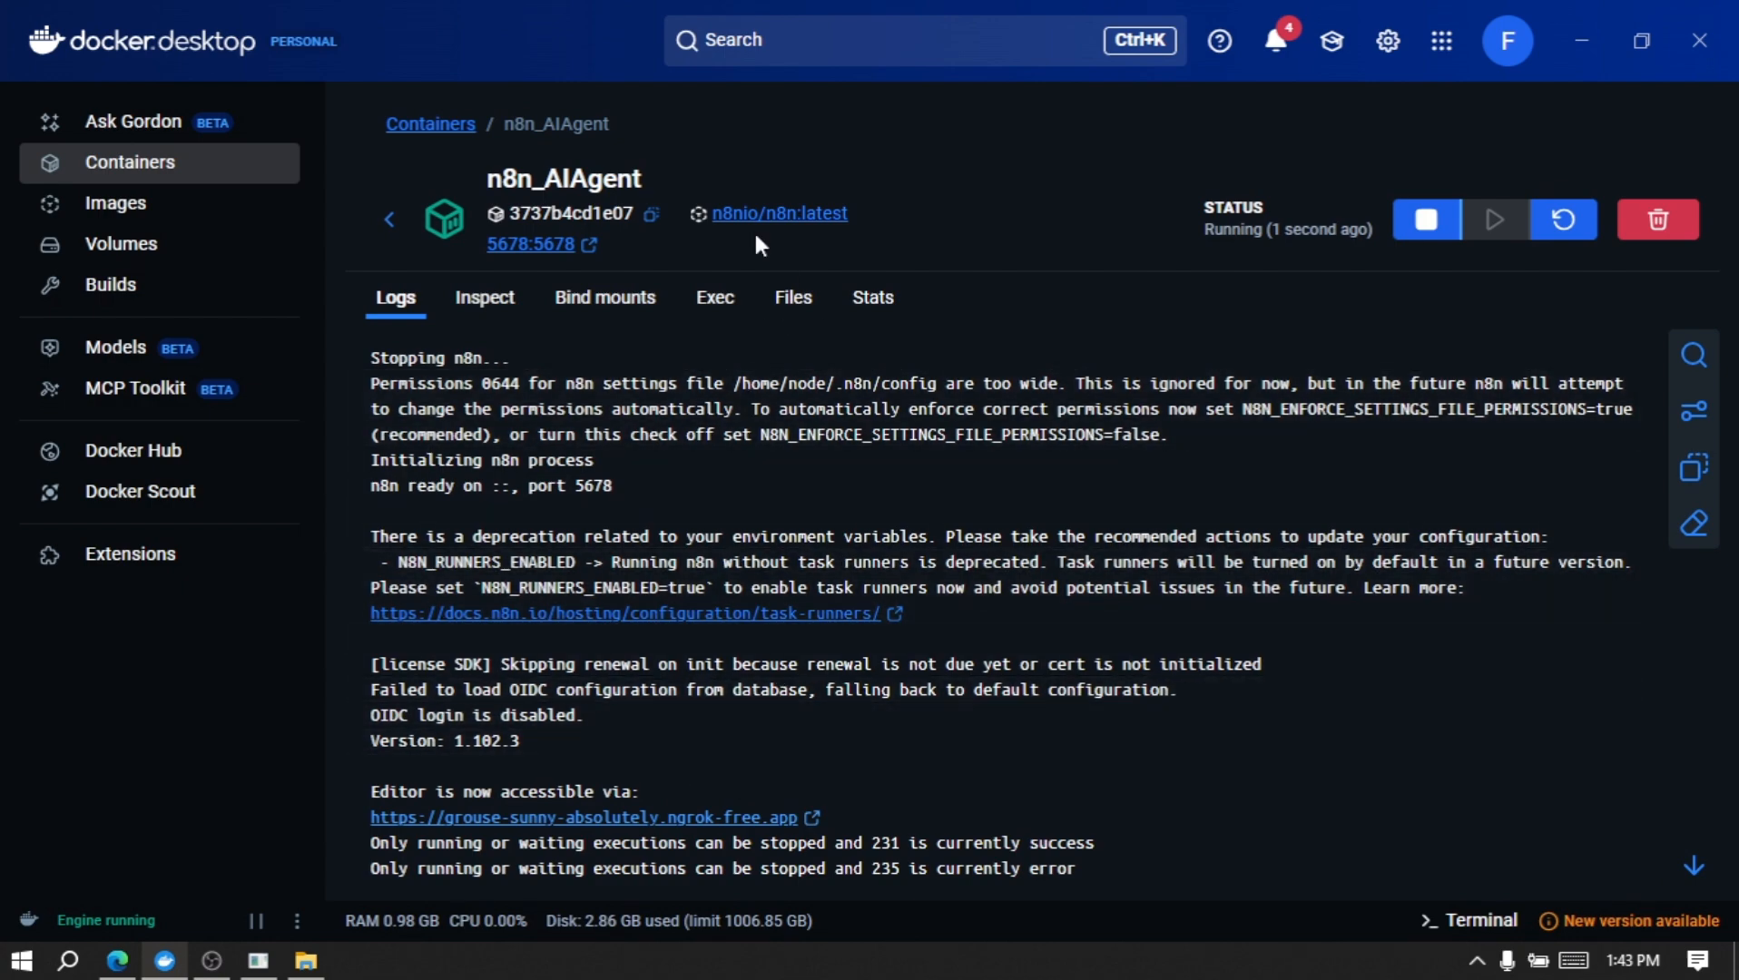
pyautogui.click(258, 960)
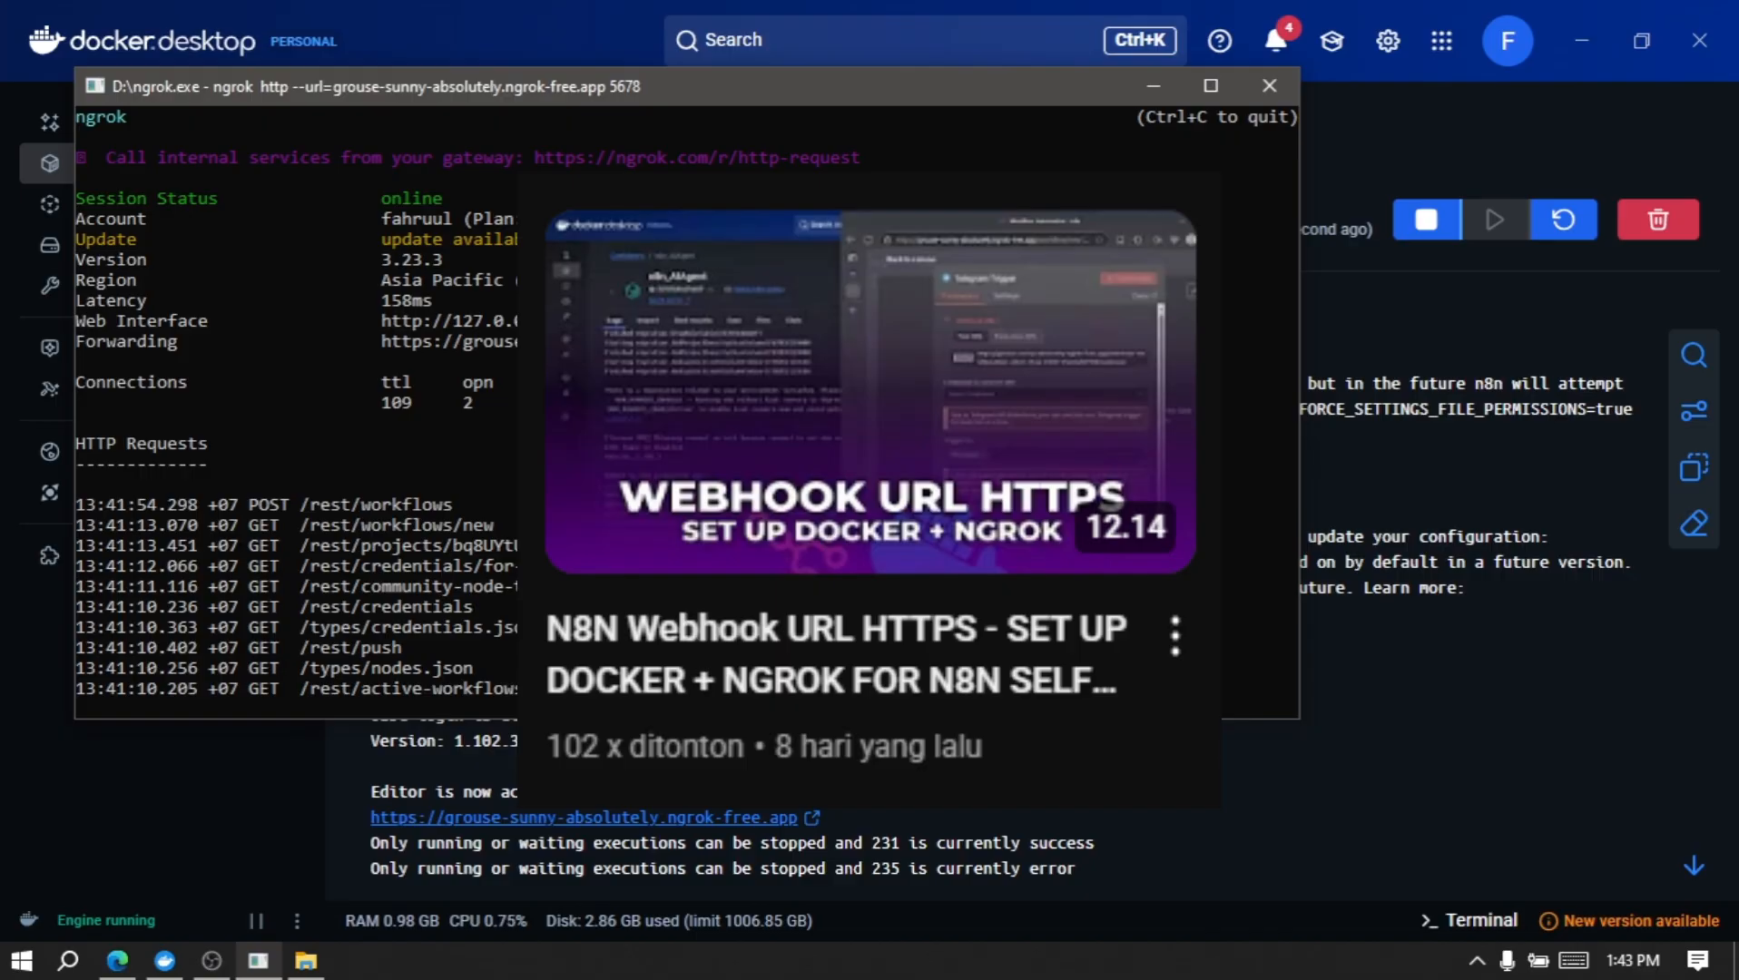
pyautogui.click(1153, 85)
pyautogui.click(1581, 40)
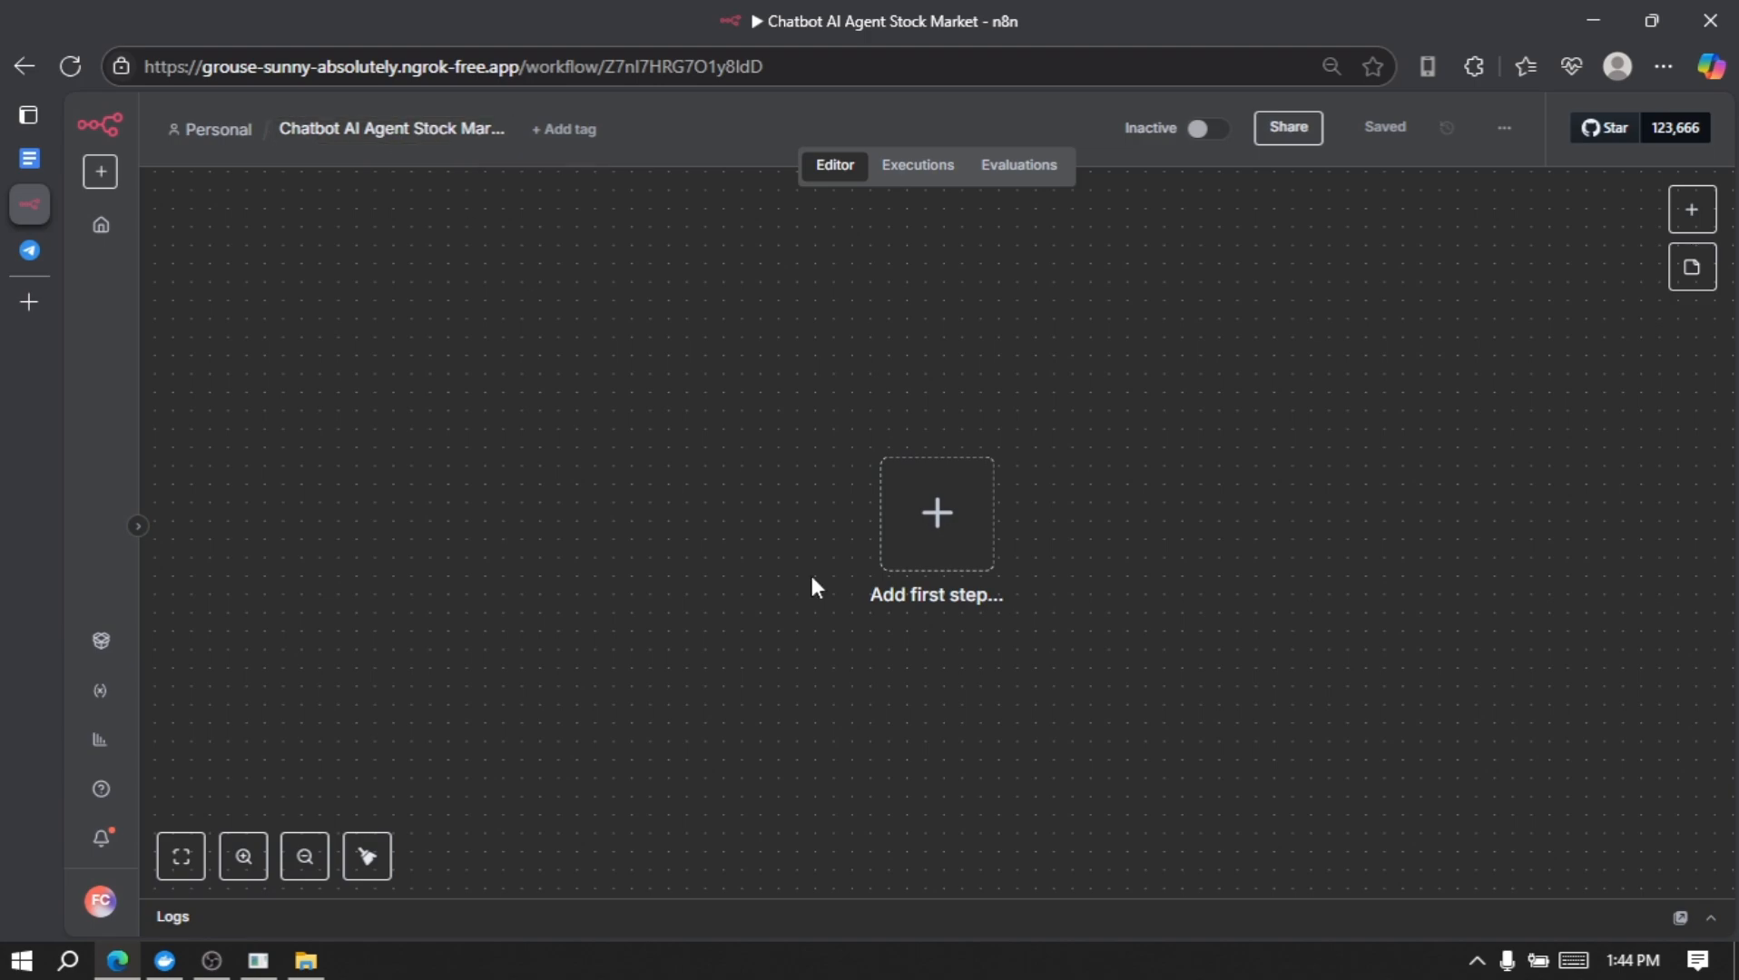
# Step: Add a Telegram "On message" trigger as the workflow's first step and begin a new Telegram API credential for it
pyautogui.click(939, 542)
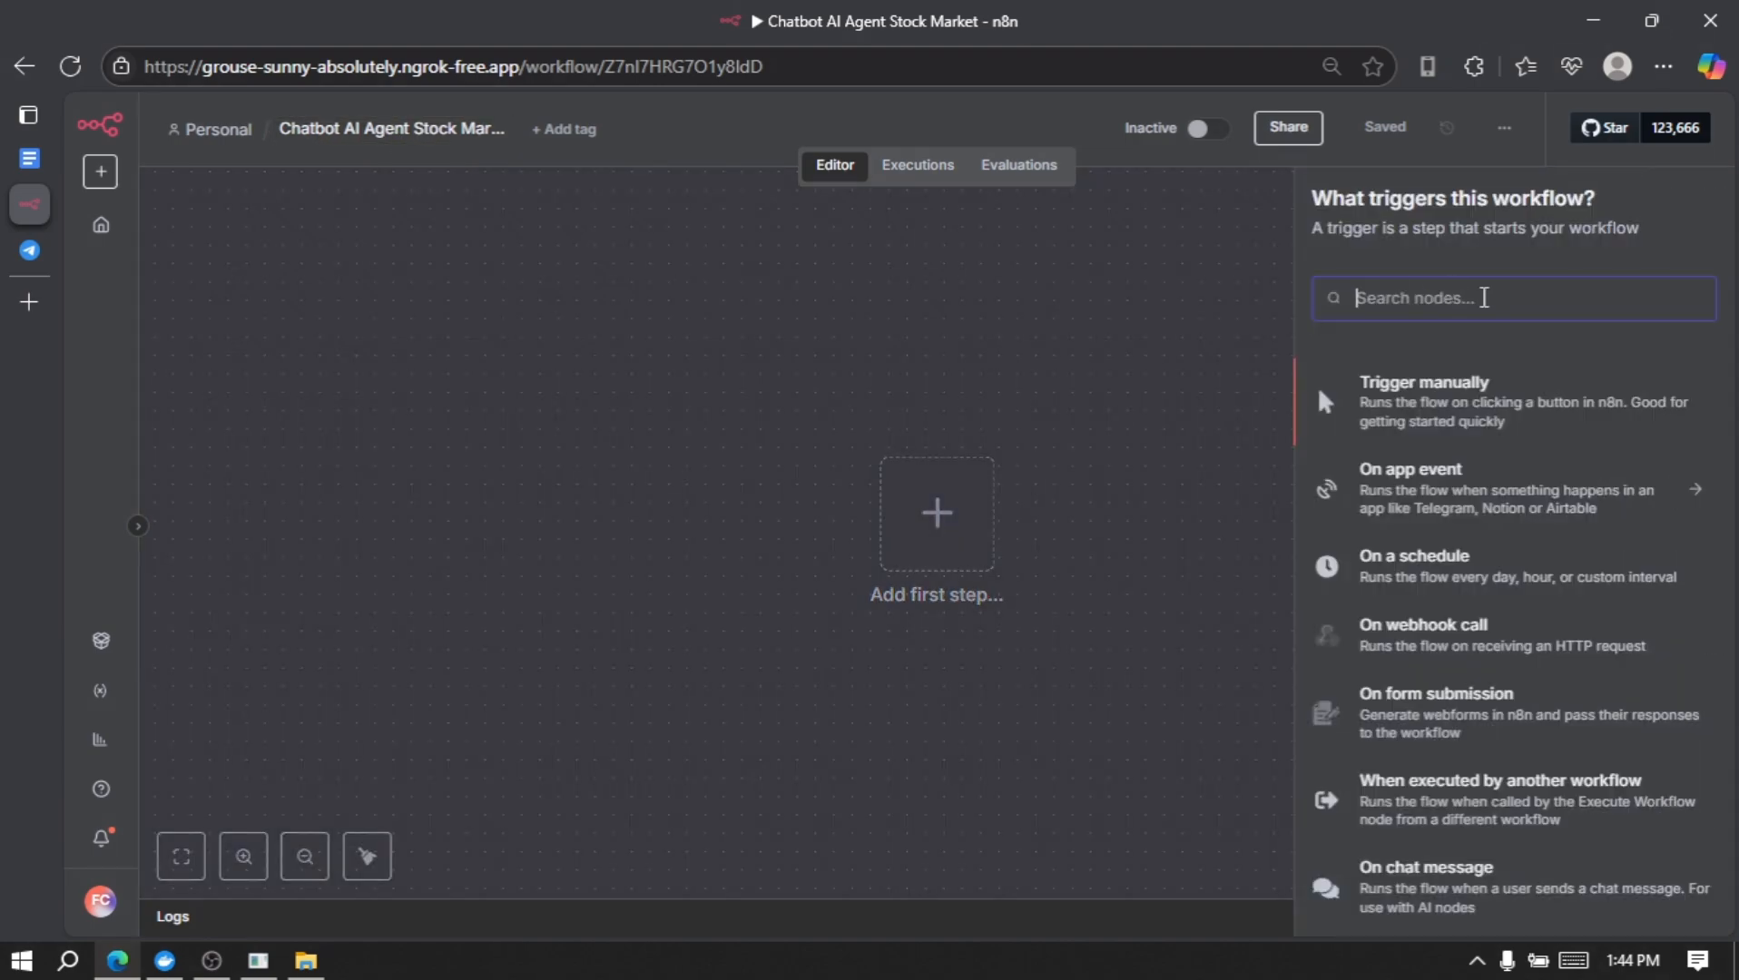
pyautogui.write('tele')
pyautogui.click(1471, 386)
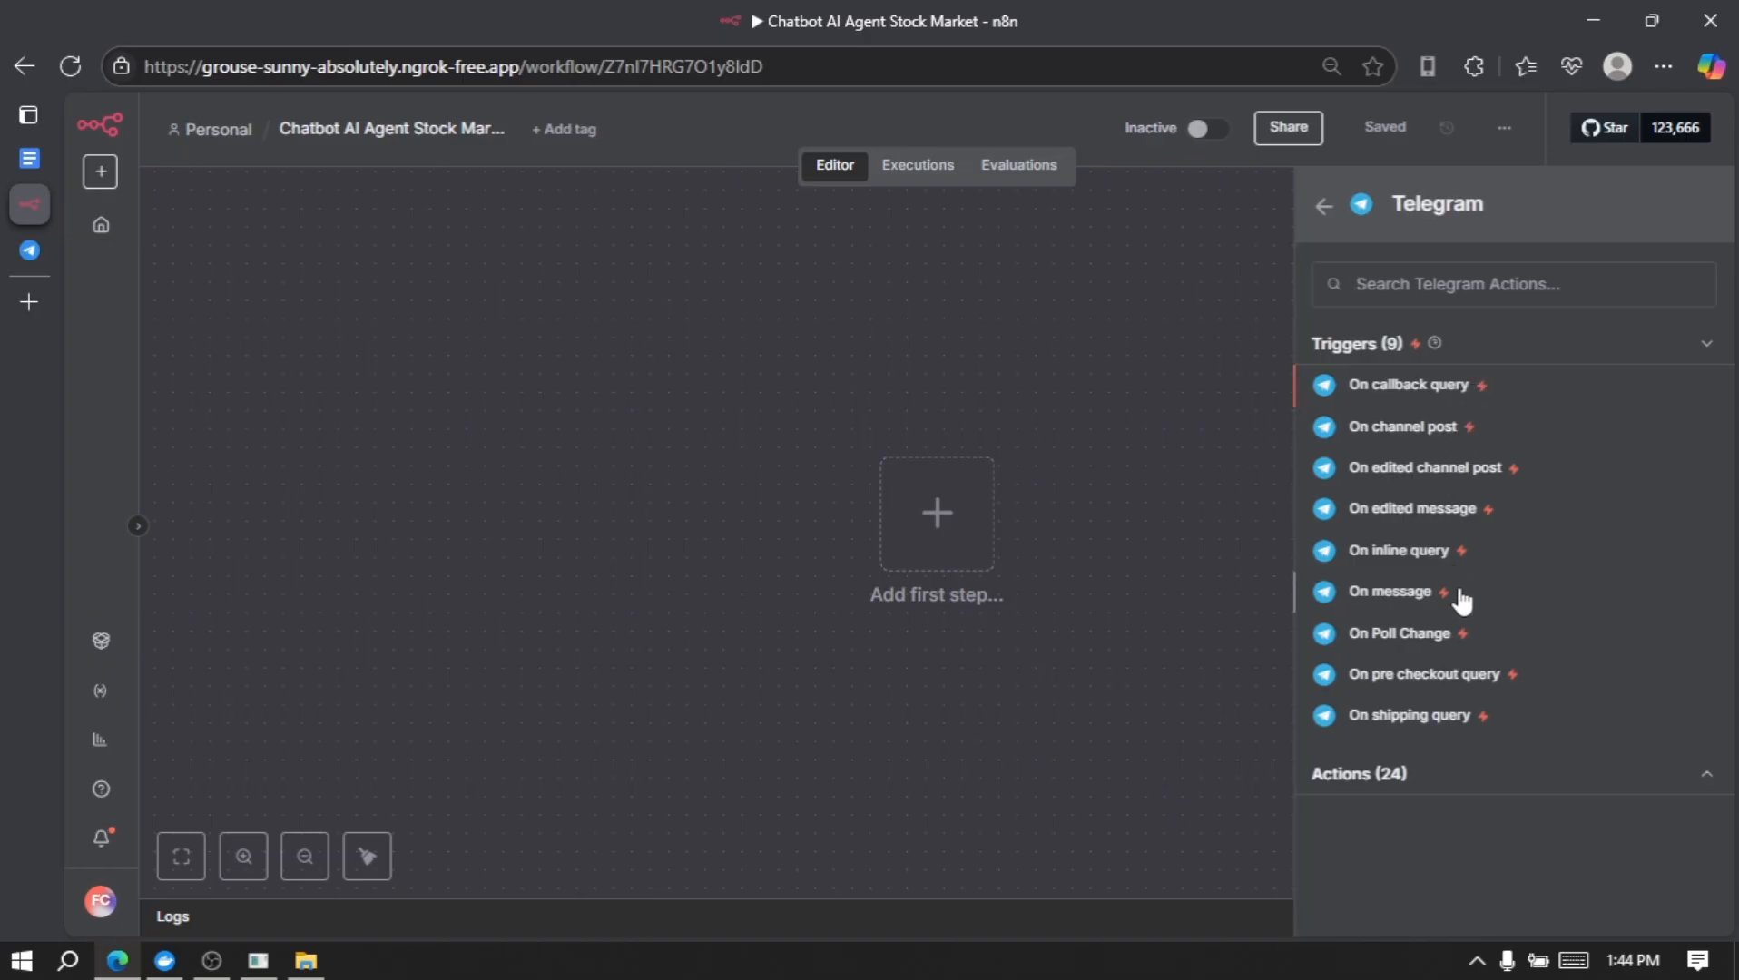
pyautogui.click(1388, 592)
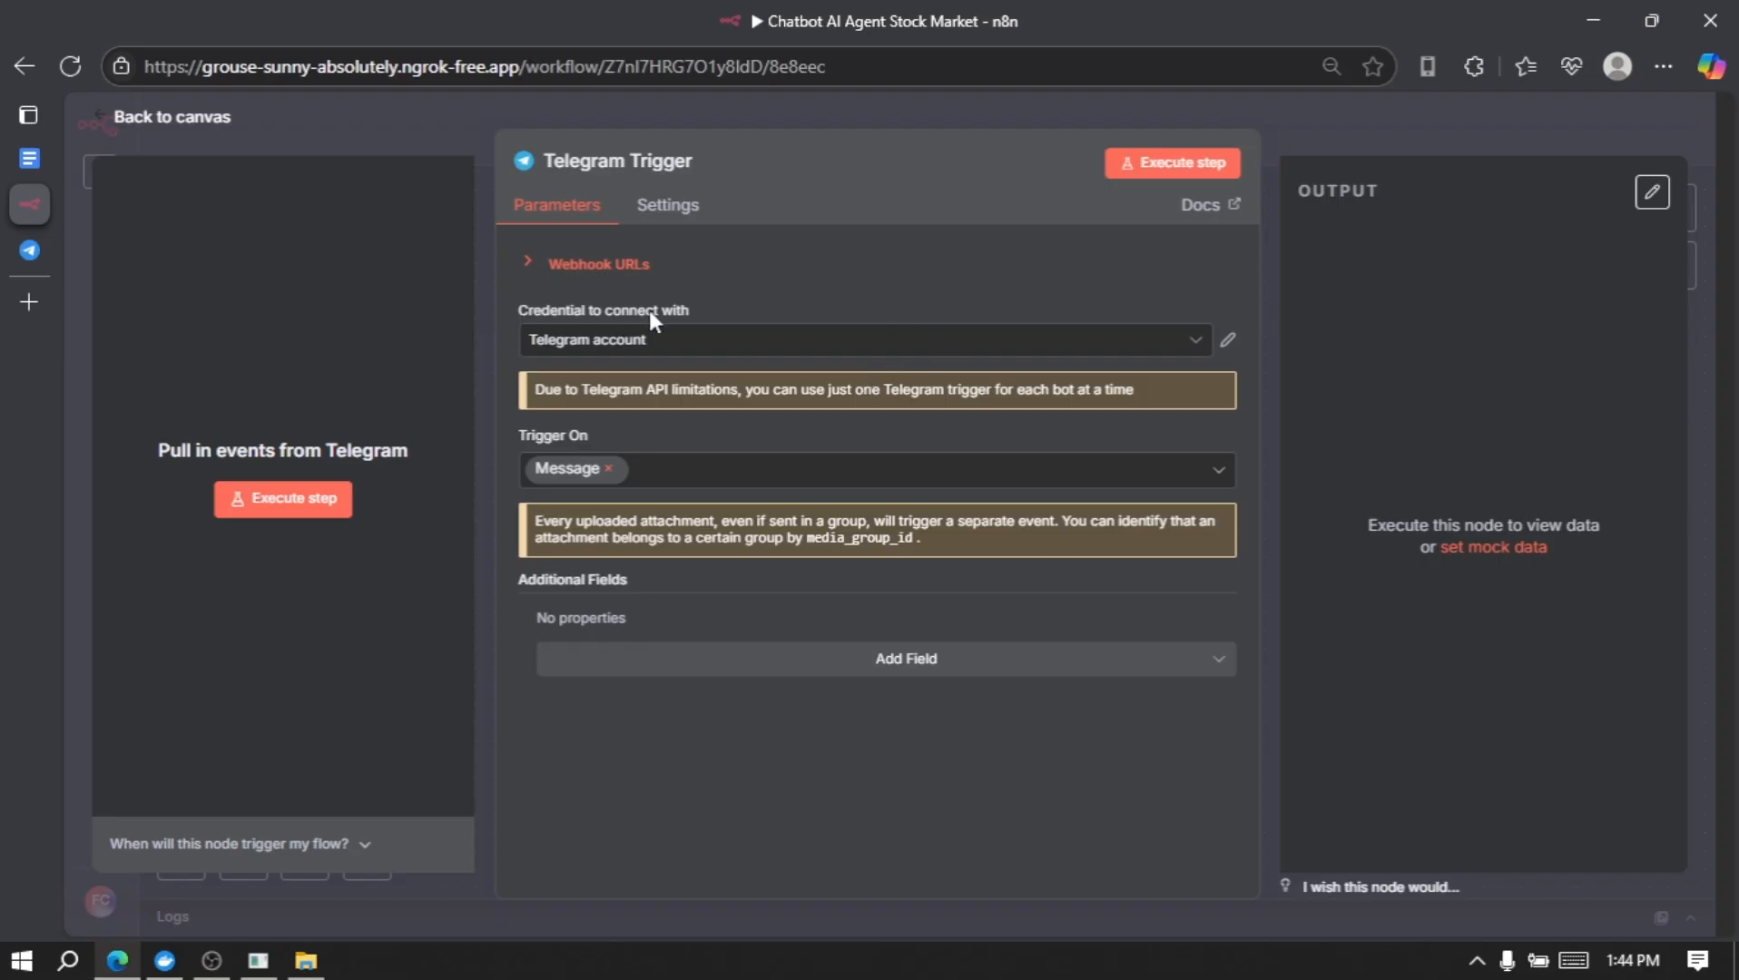
pyautogui.click(737, 351)
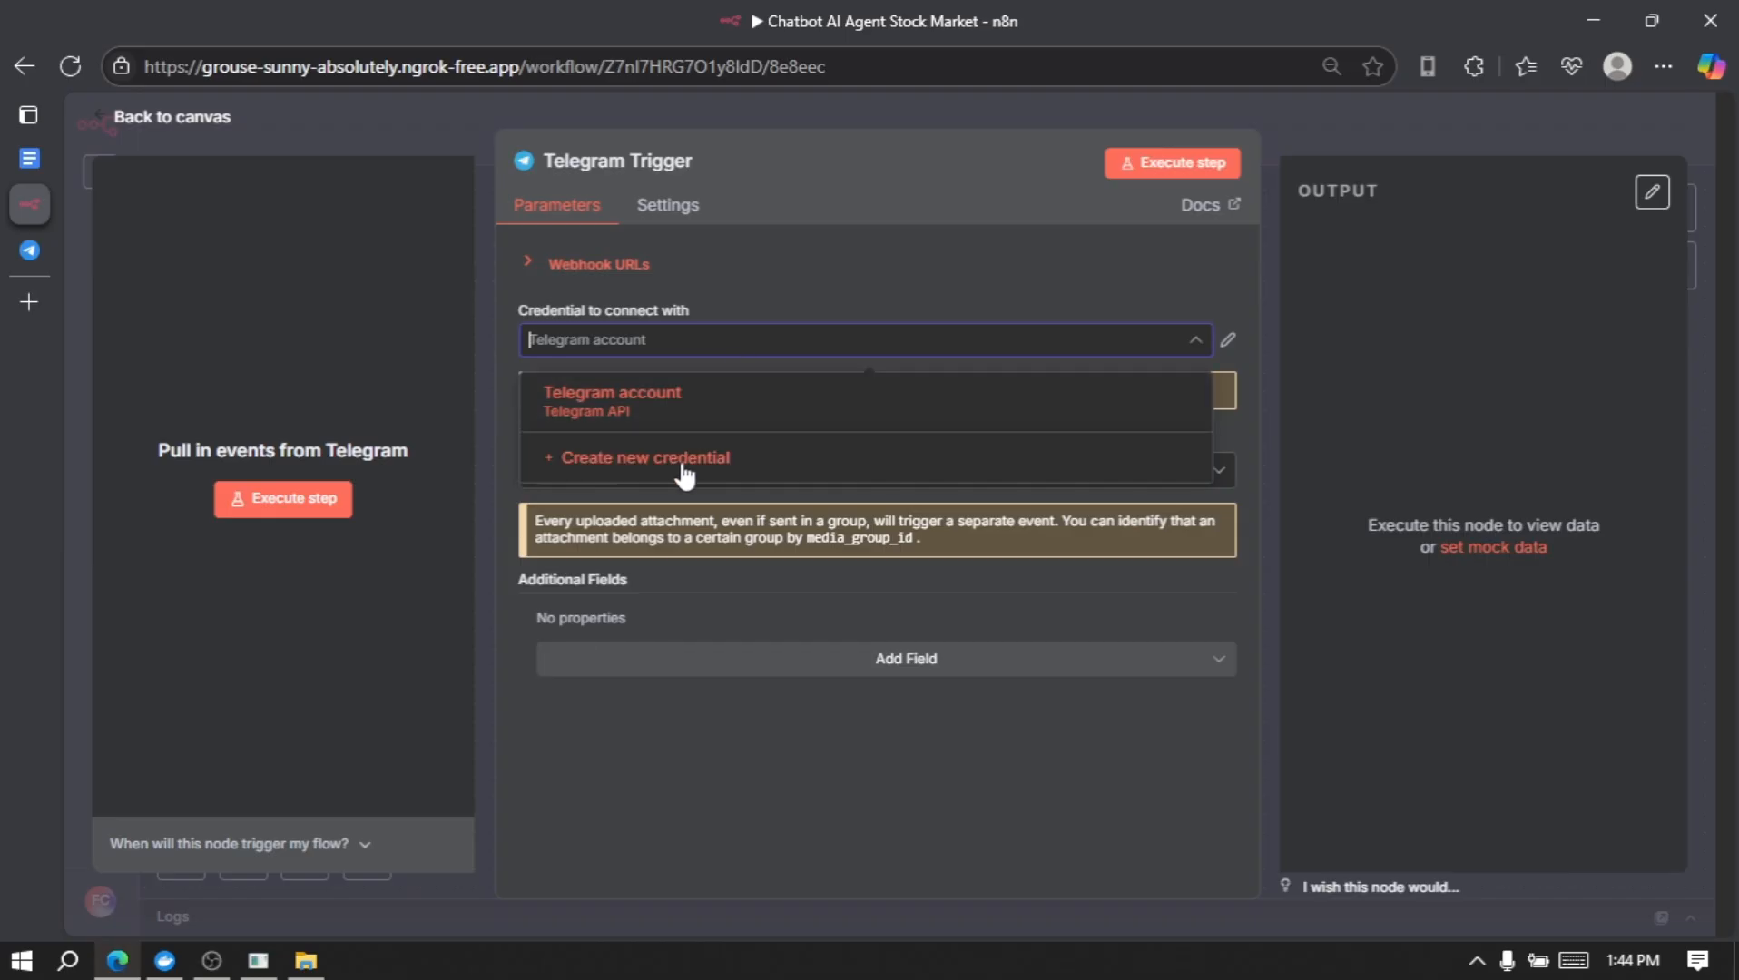
pyautogui.click(653, 465)
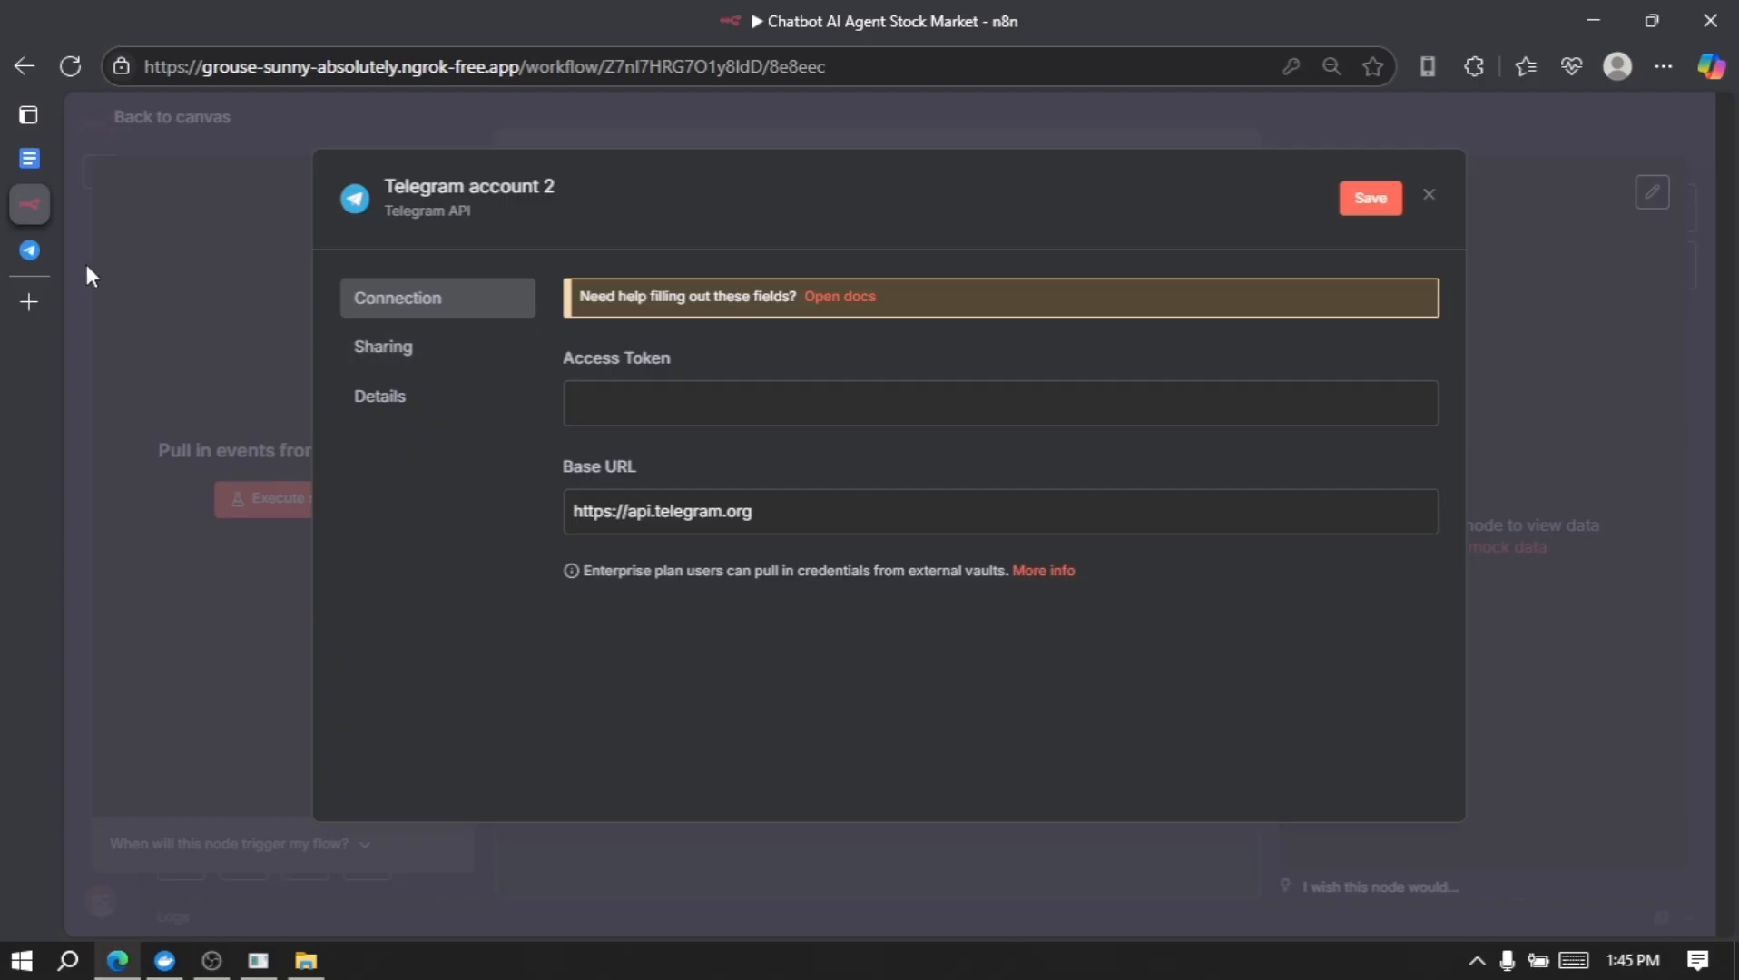
# Step: Switch to Telegram Web and create a new bot through BotFather with the name AIAgentChatBot
pyautogui.click(44, 246)
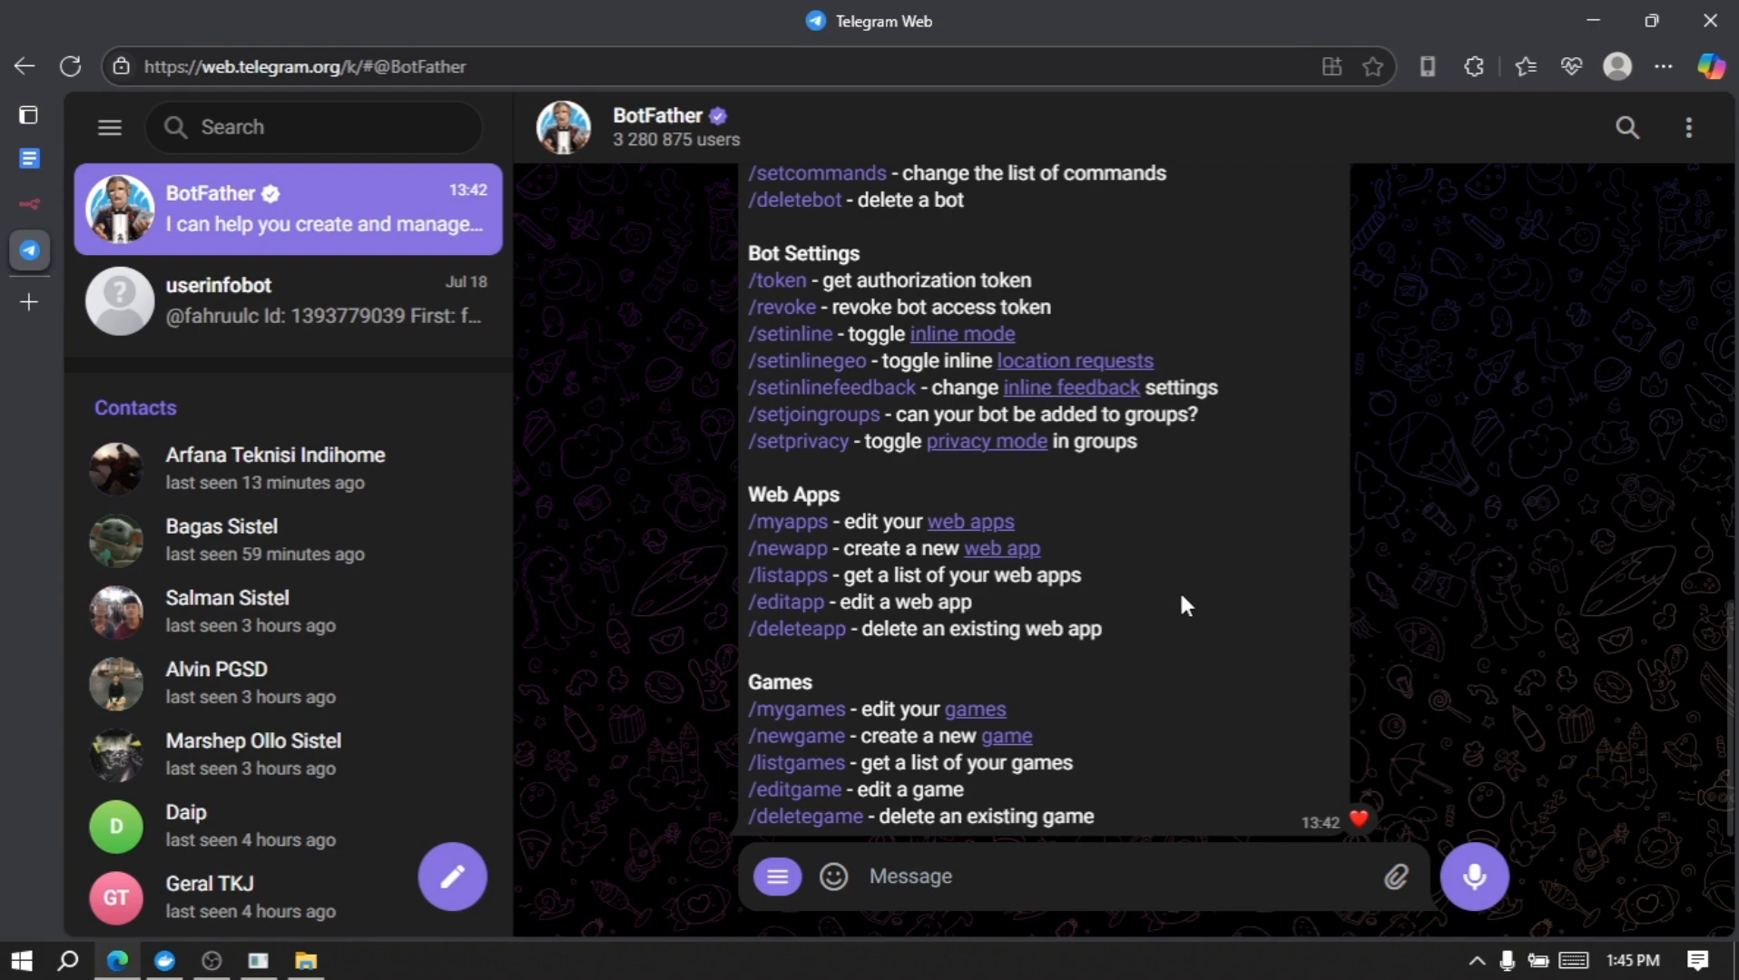
pyautogui.click(668, 136)
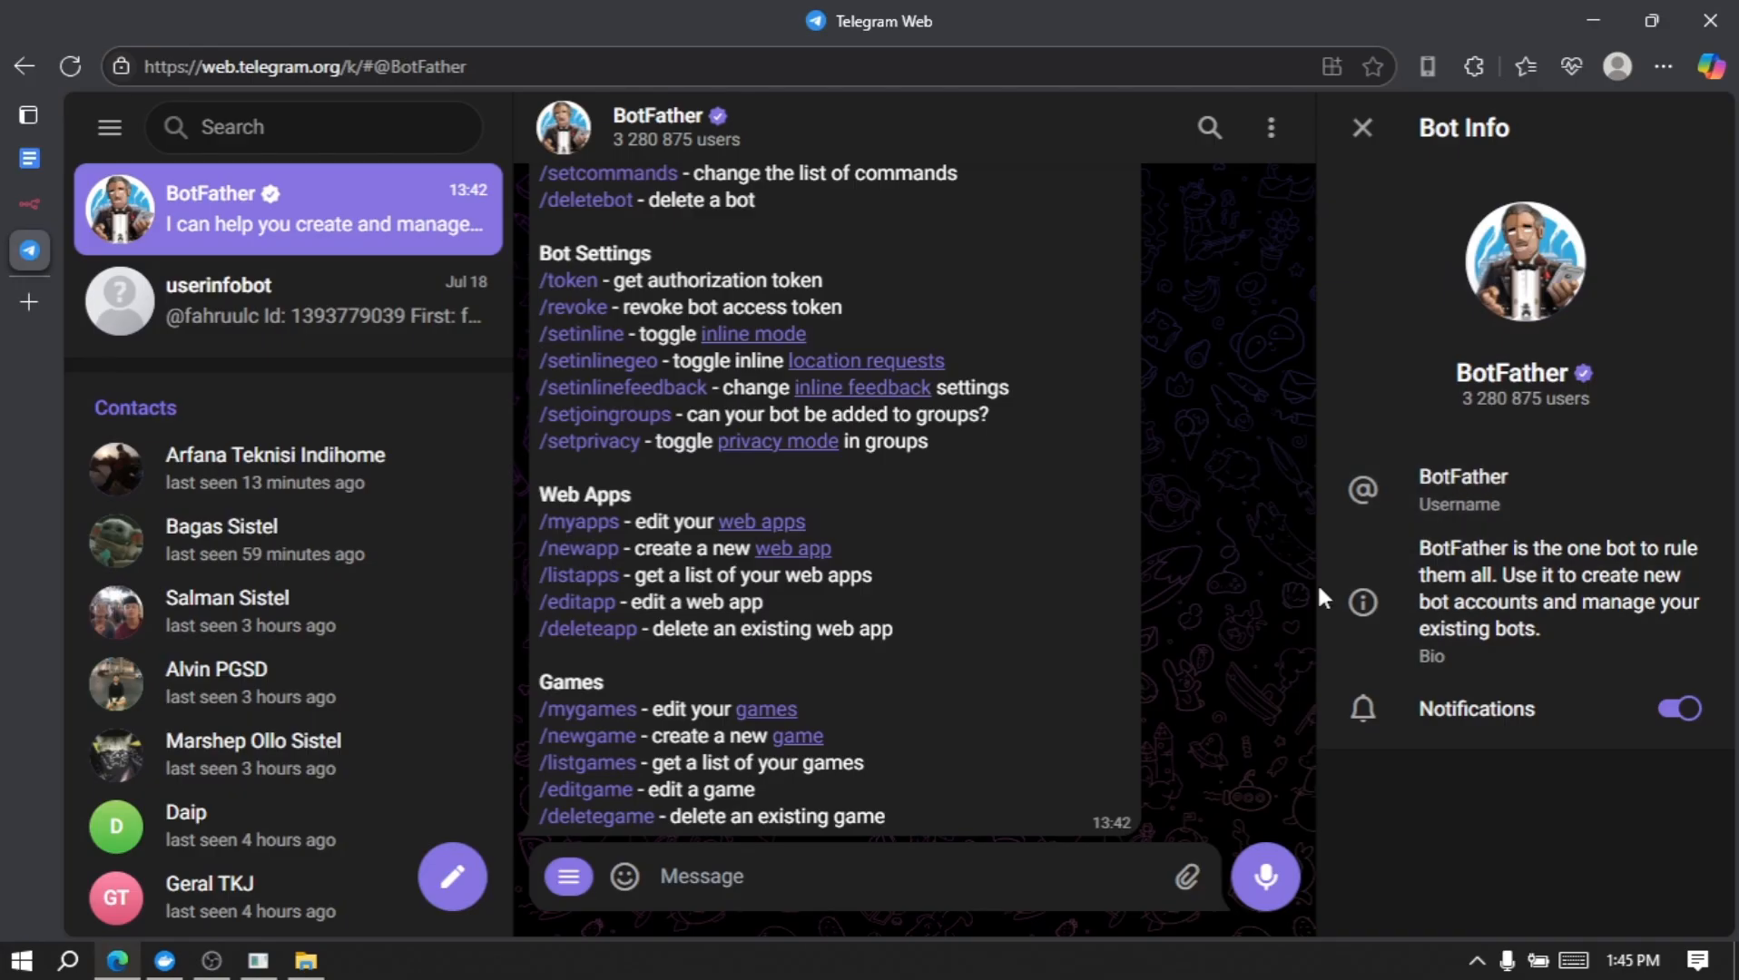
pyautogui.click(570, 878)
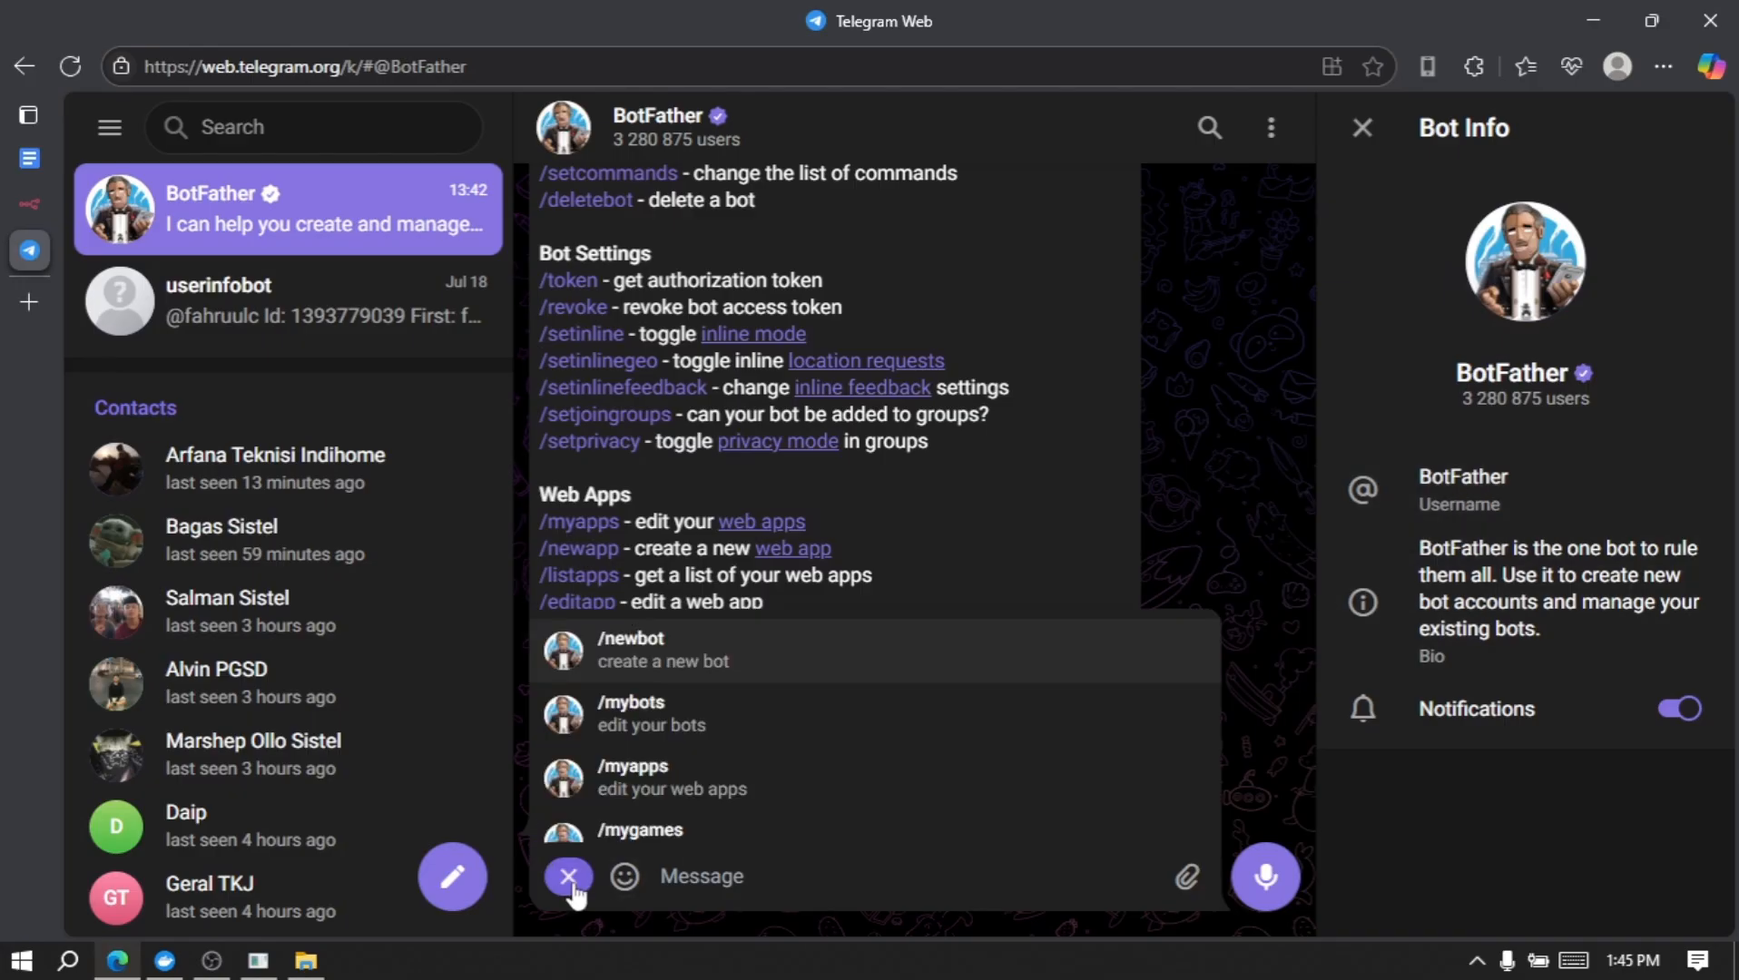
pyautogui.click(785, 672)
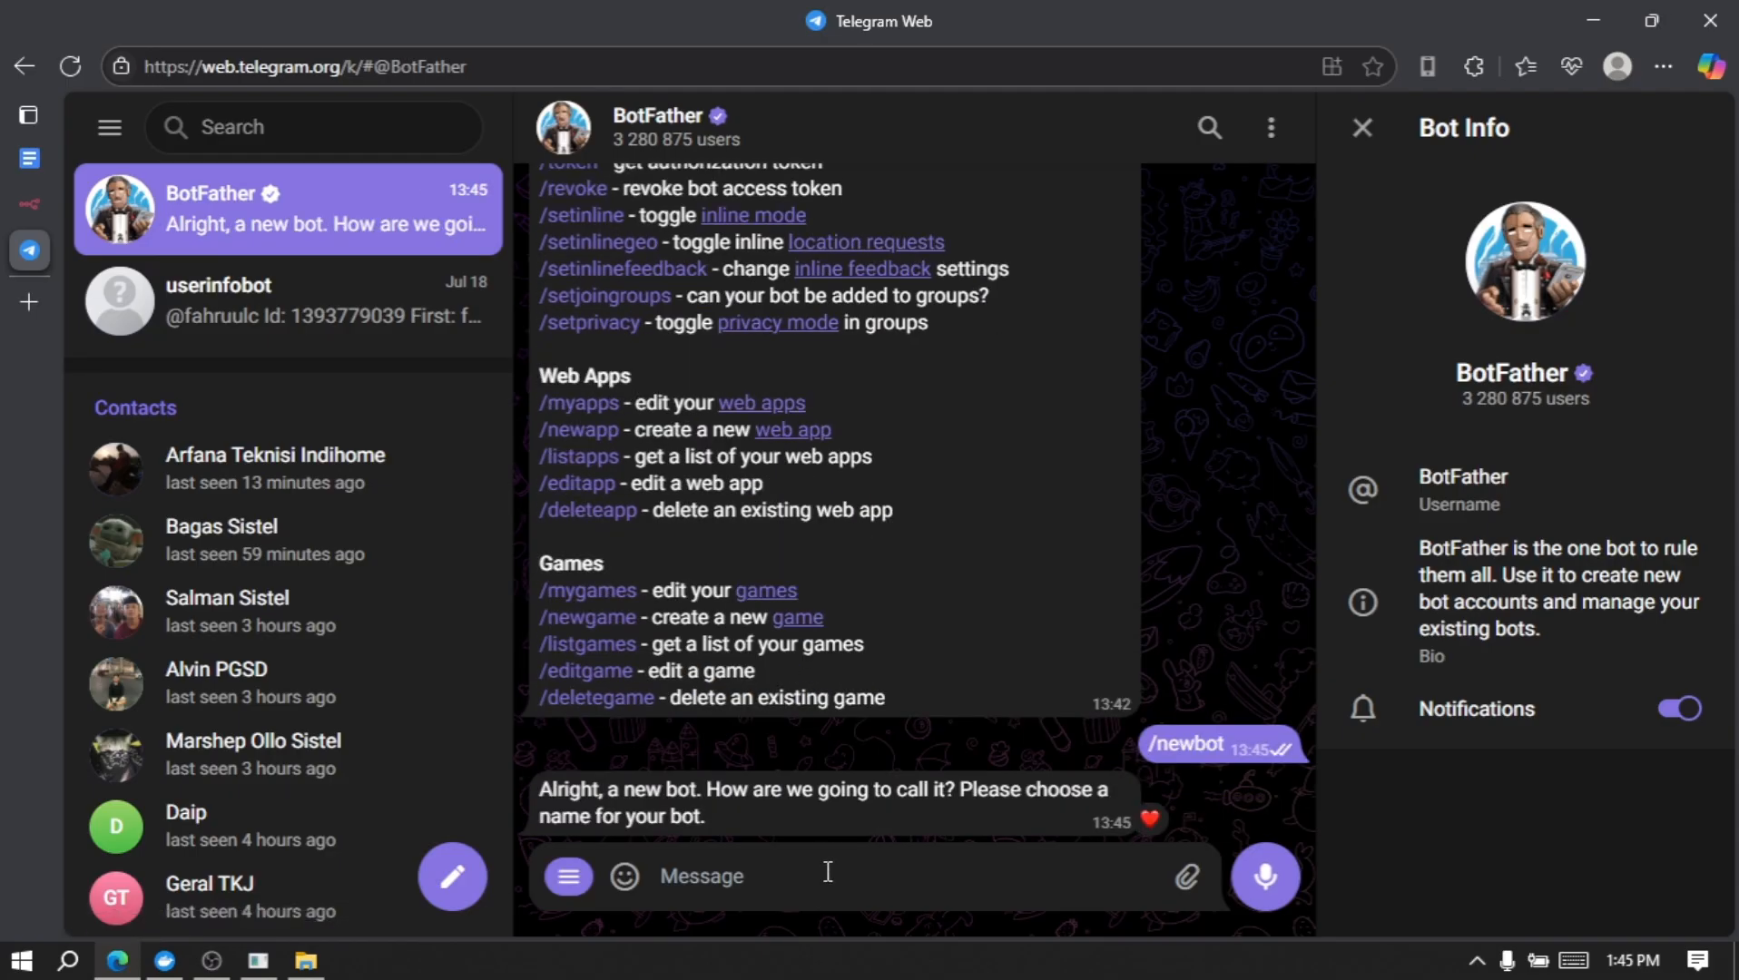
pyautogui.write('AIAgentChatBot')
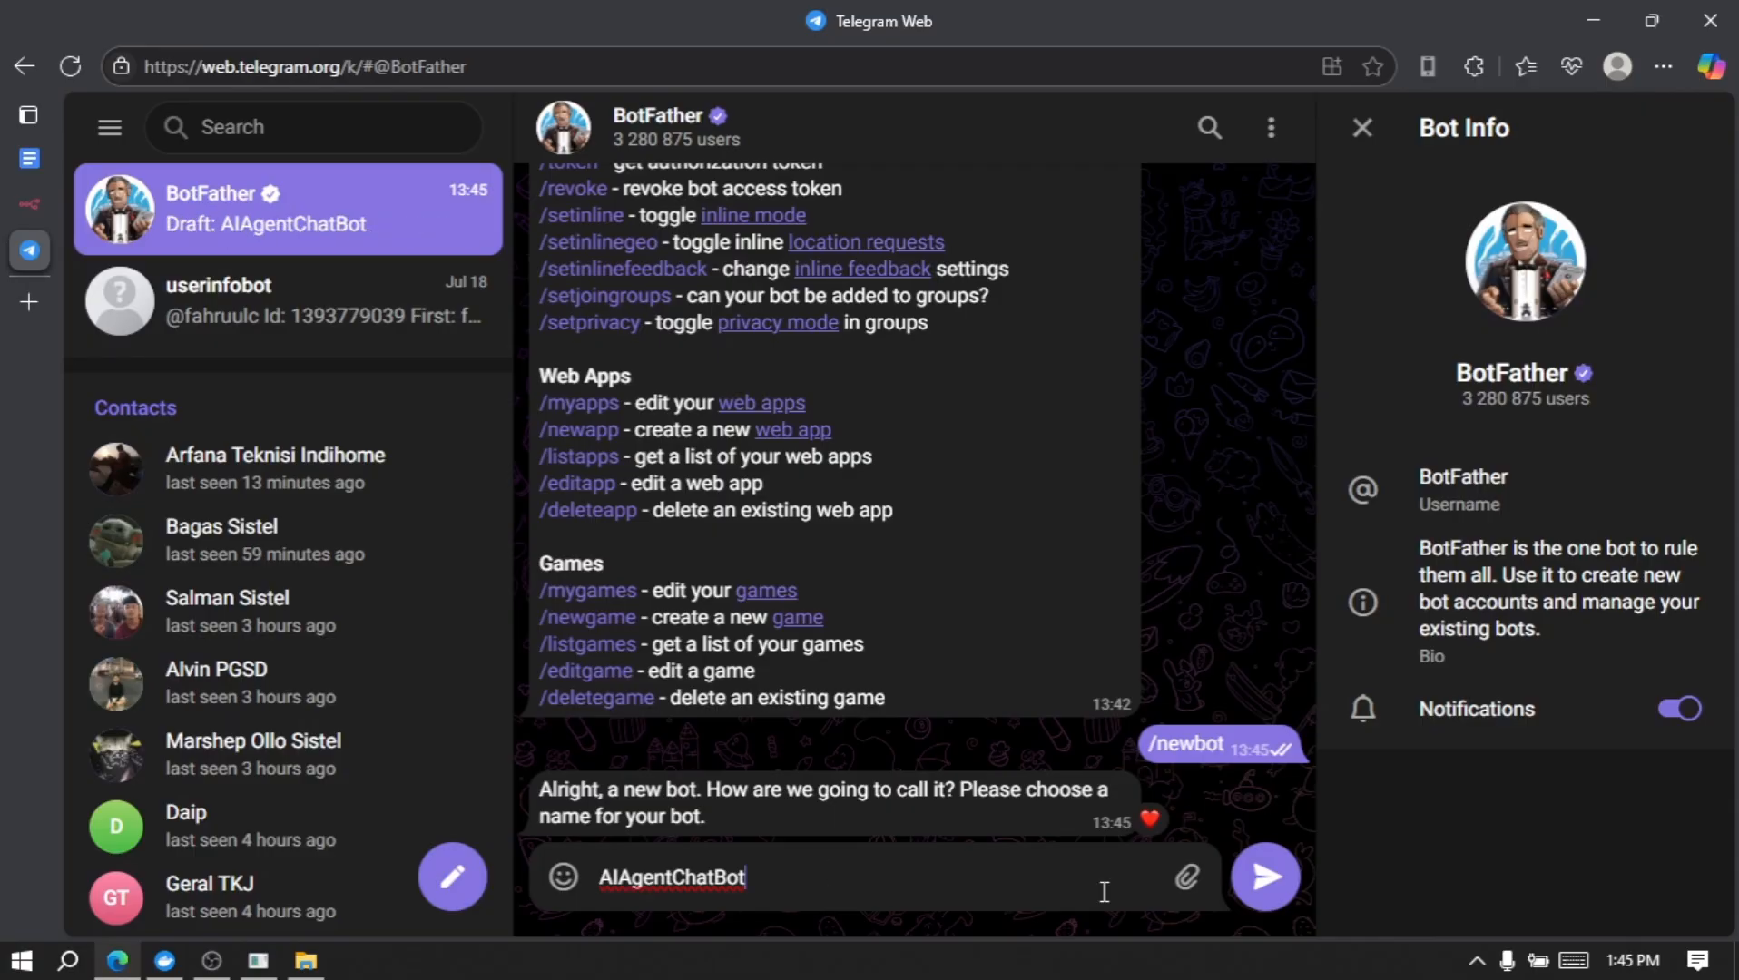
pyautogui.click(1252, 894)
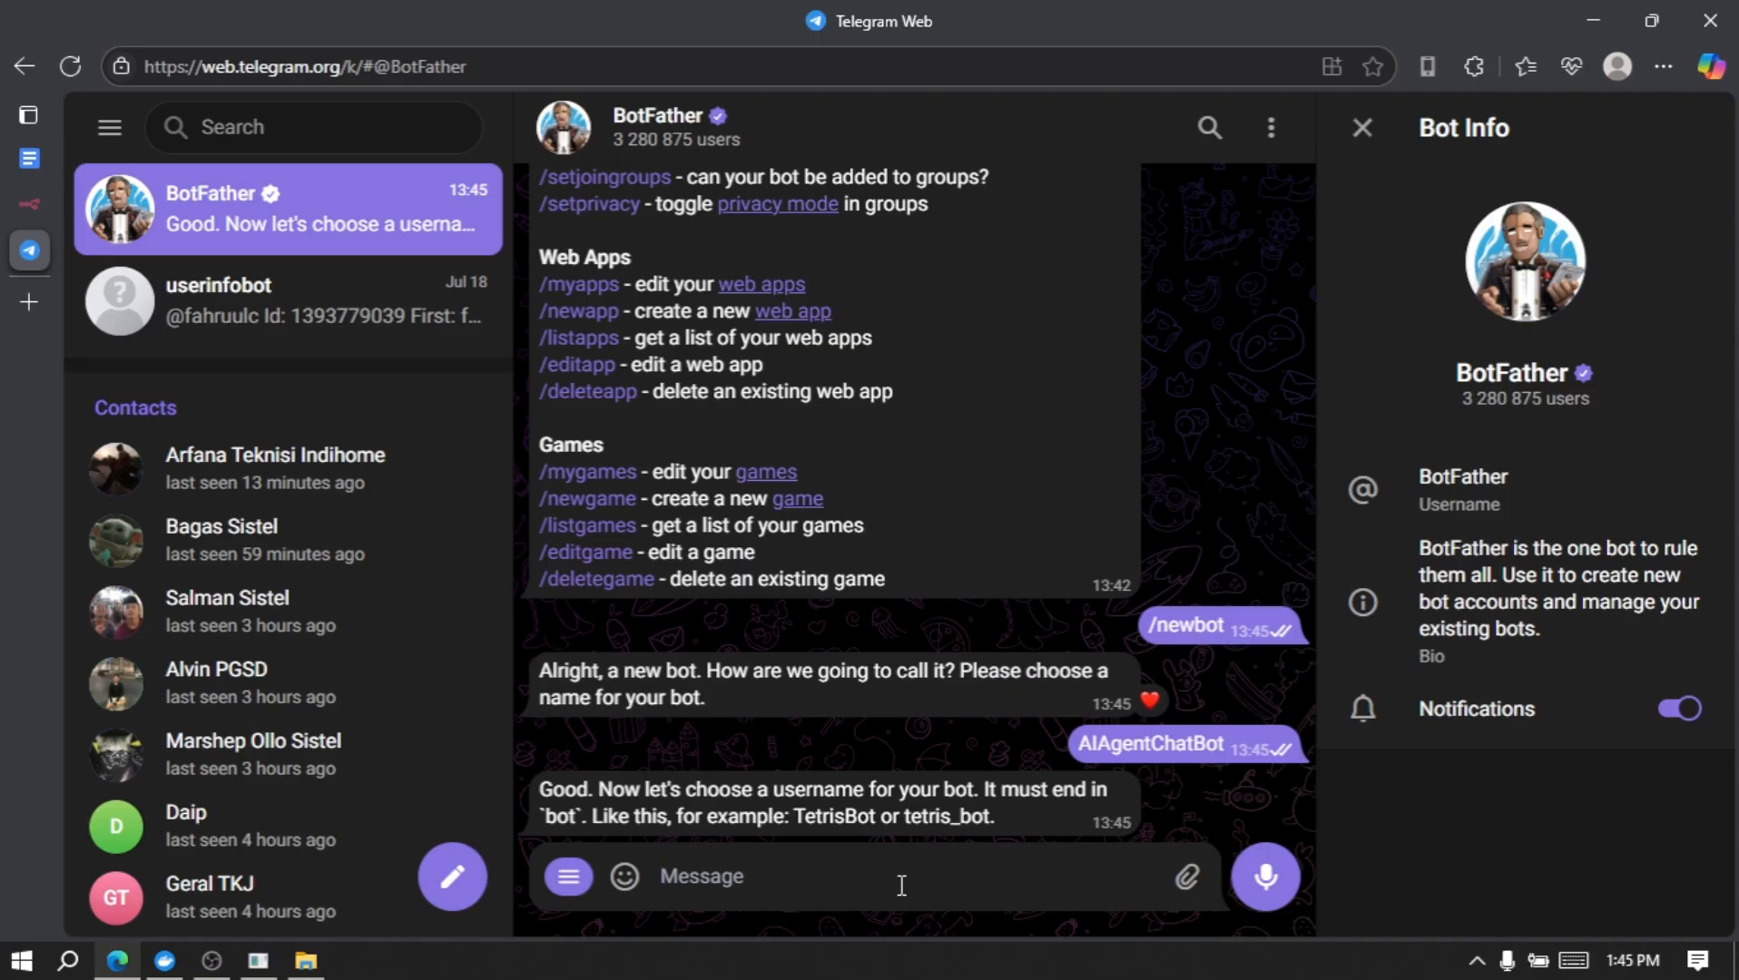
# Step: Try AIAgentChatBot_bot as the bot's username, and register a variant that adds the owner's first name before "_bot"
pyautogui.write('AIAgentChatBot_bot')
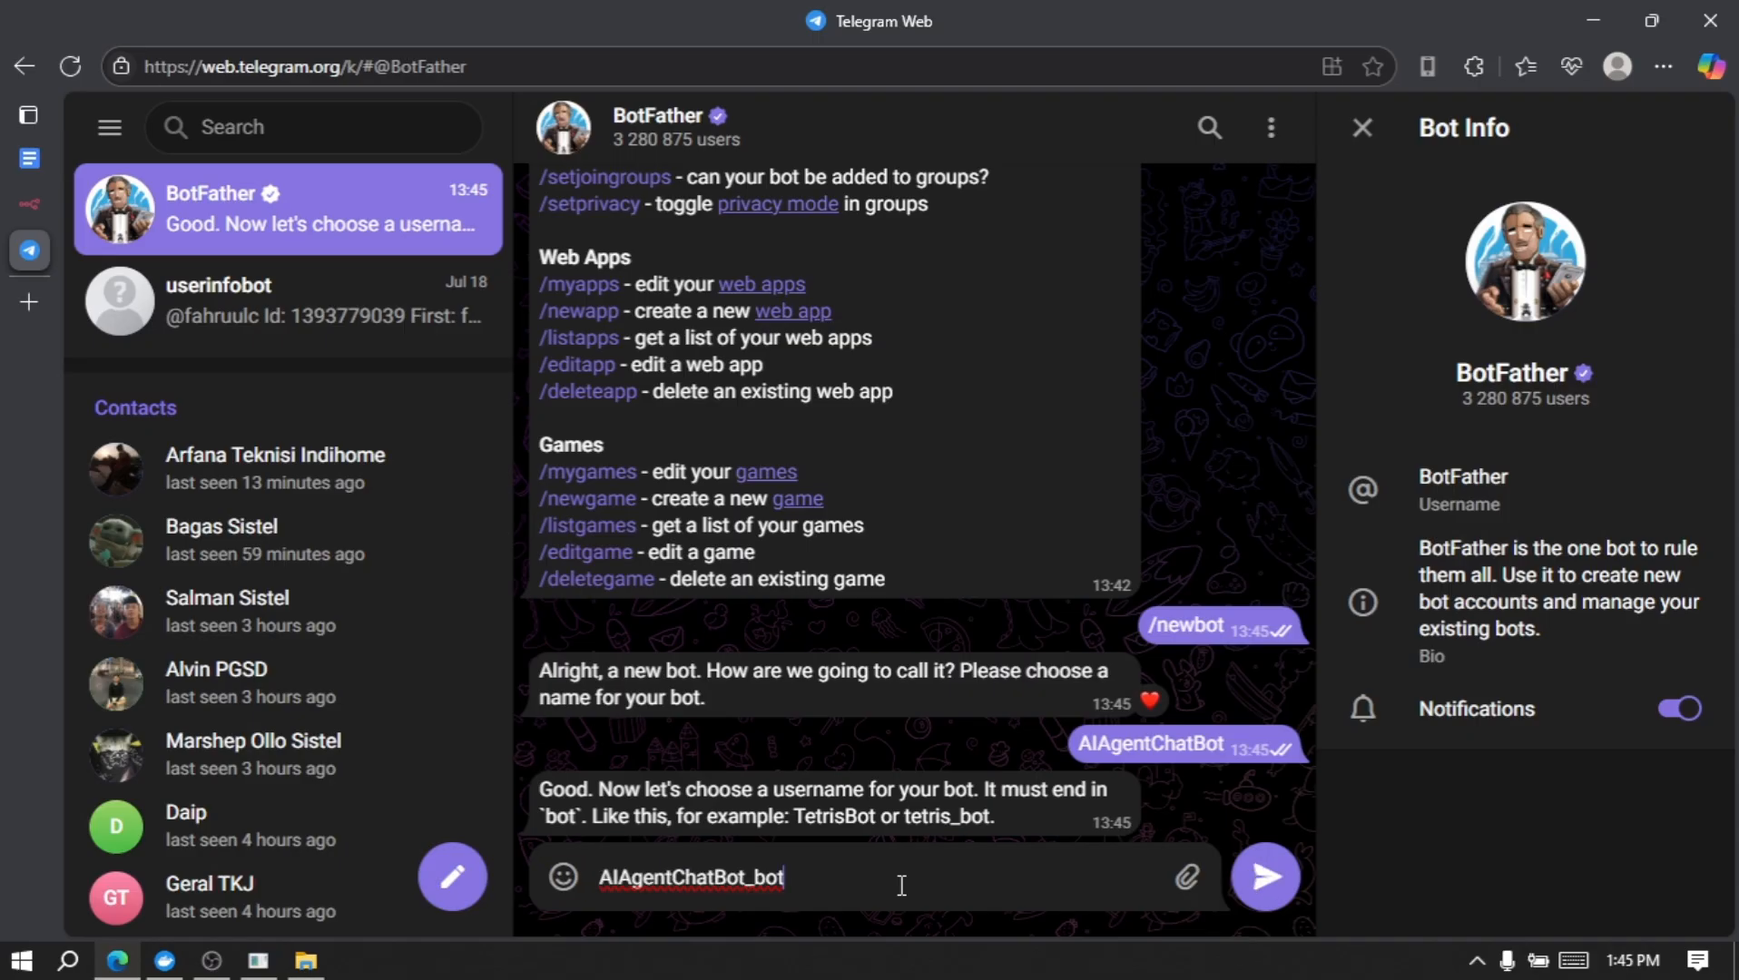
pyautogui.press('Return')
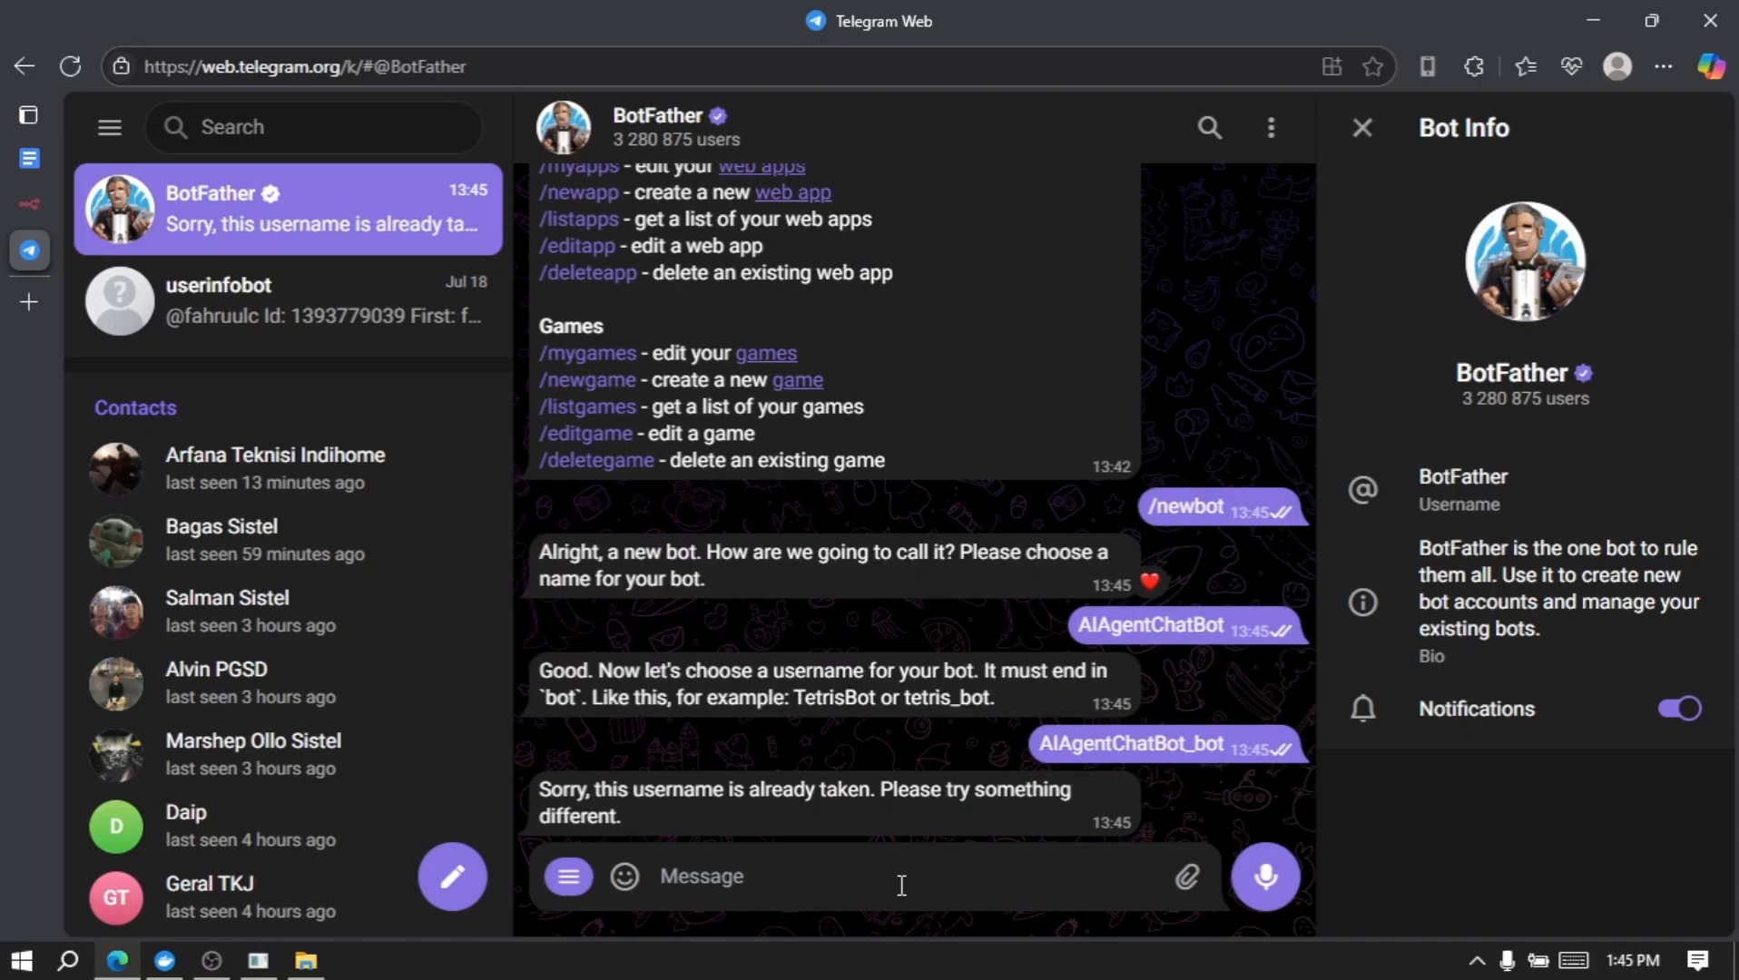
pyautogui.write('AIAgentChatBotFahrul_bot')
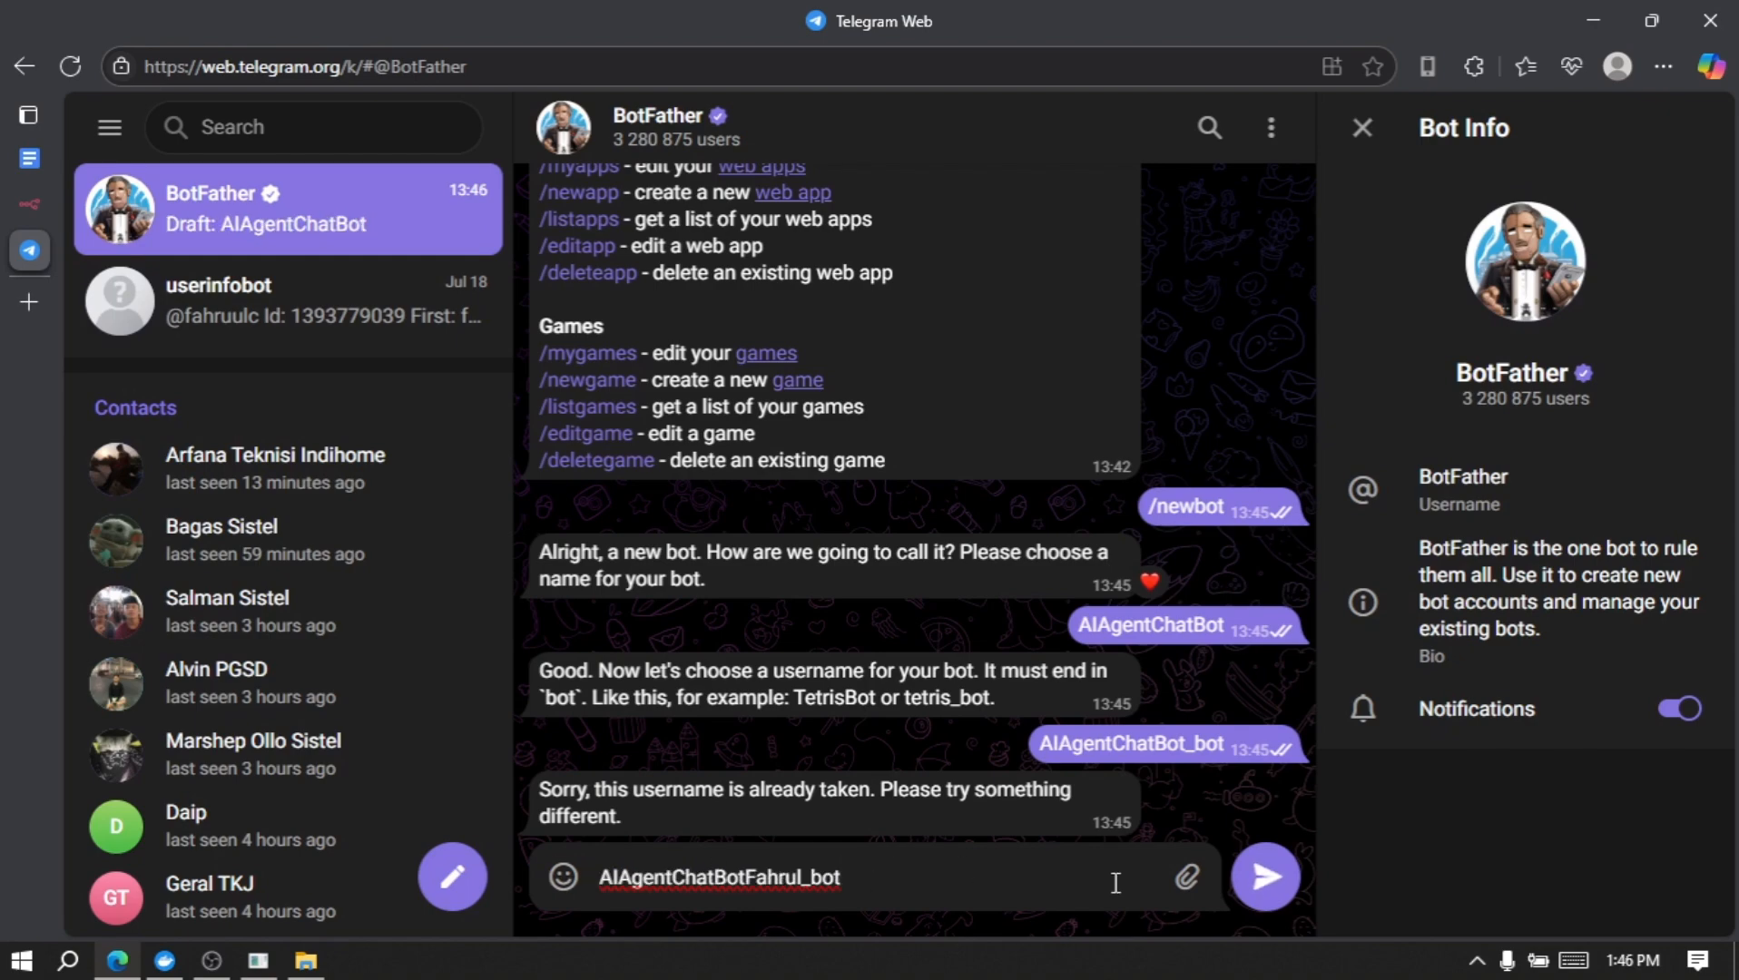
pyautogui.click(1264, 881)
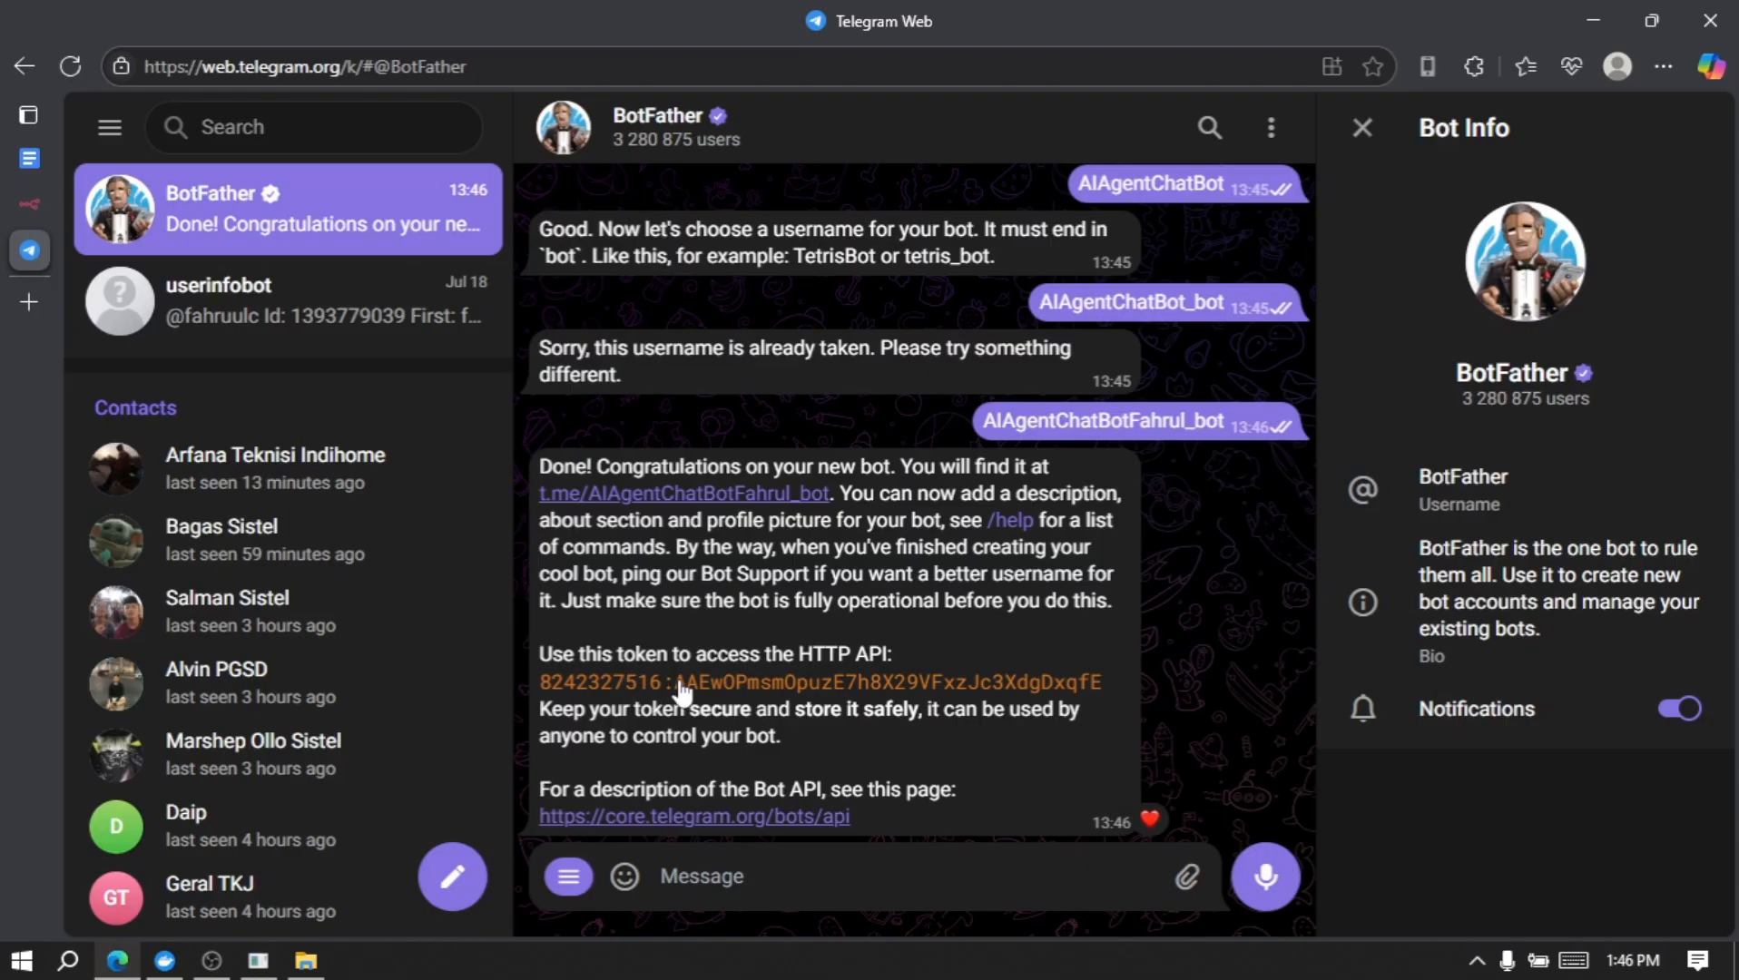
# Step: Copy the bot's access token from BotFather's message, paste it into the new Telegram credential in n8n and save it
pyautogui.click(761, 683)
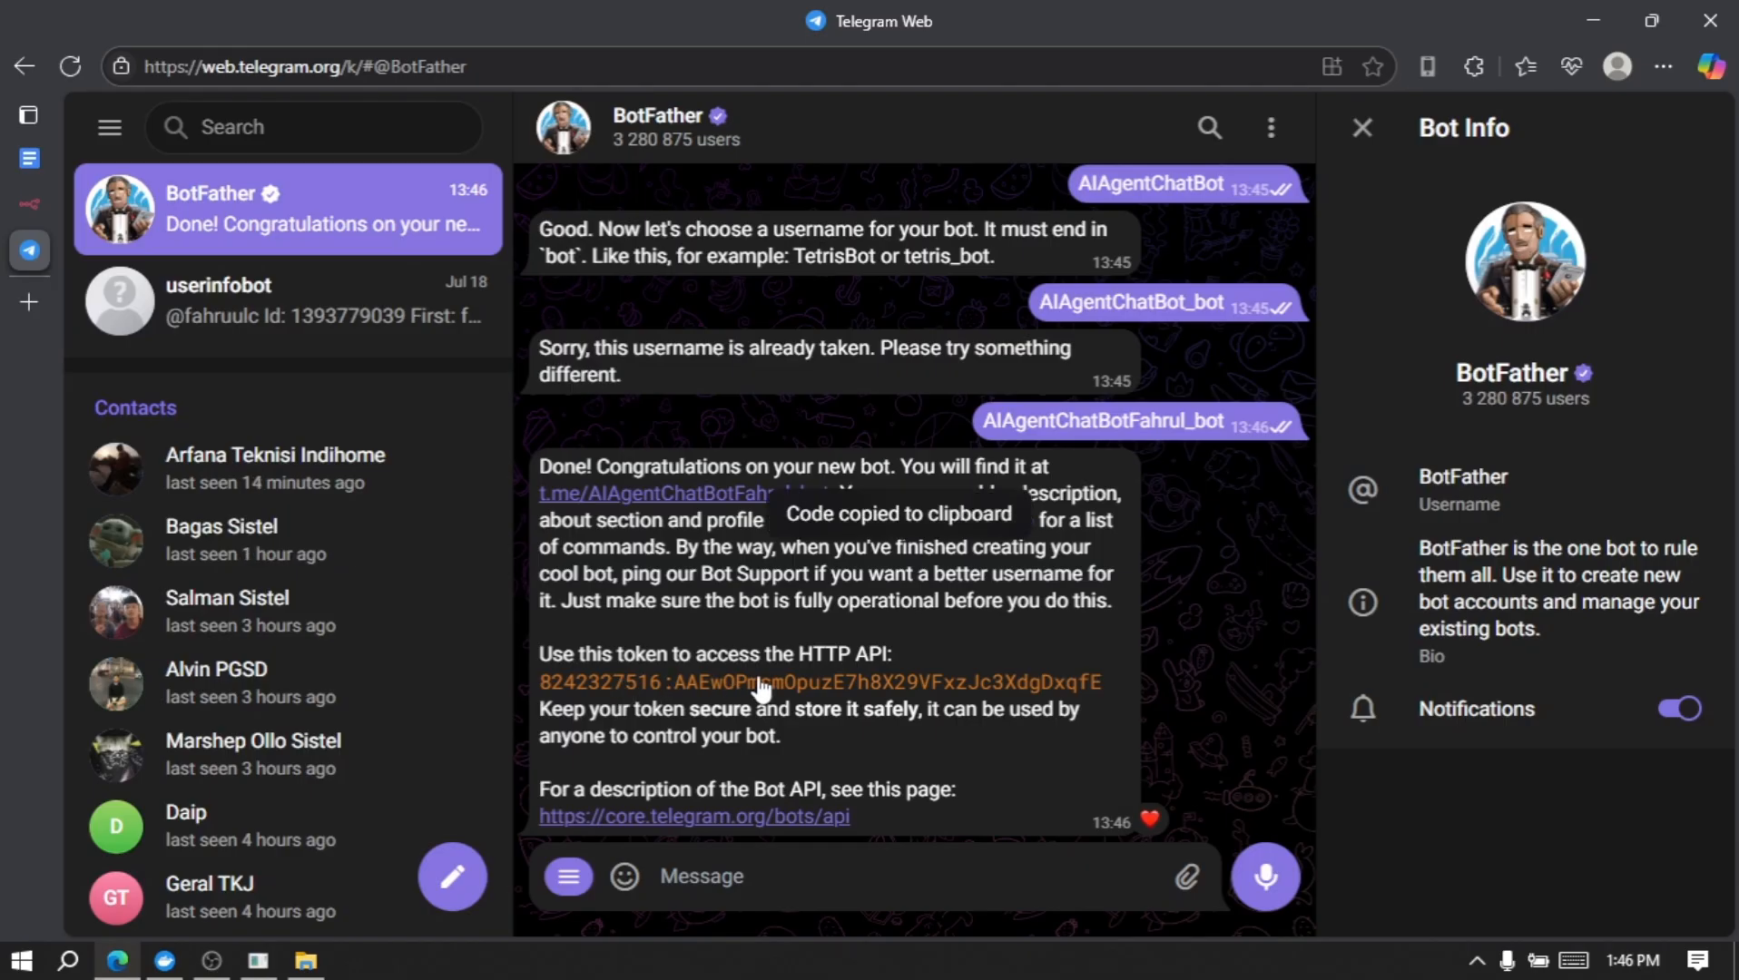
pyautogui.click(16, 205)
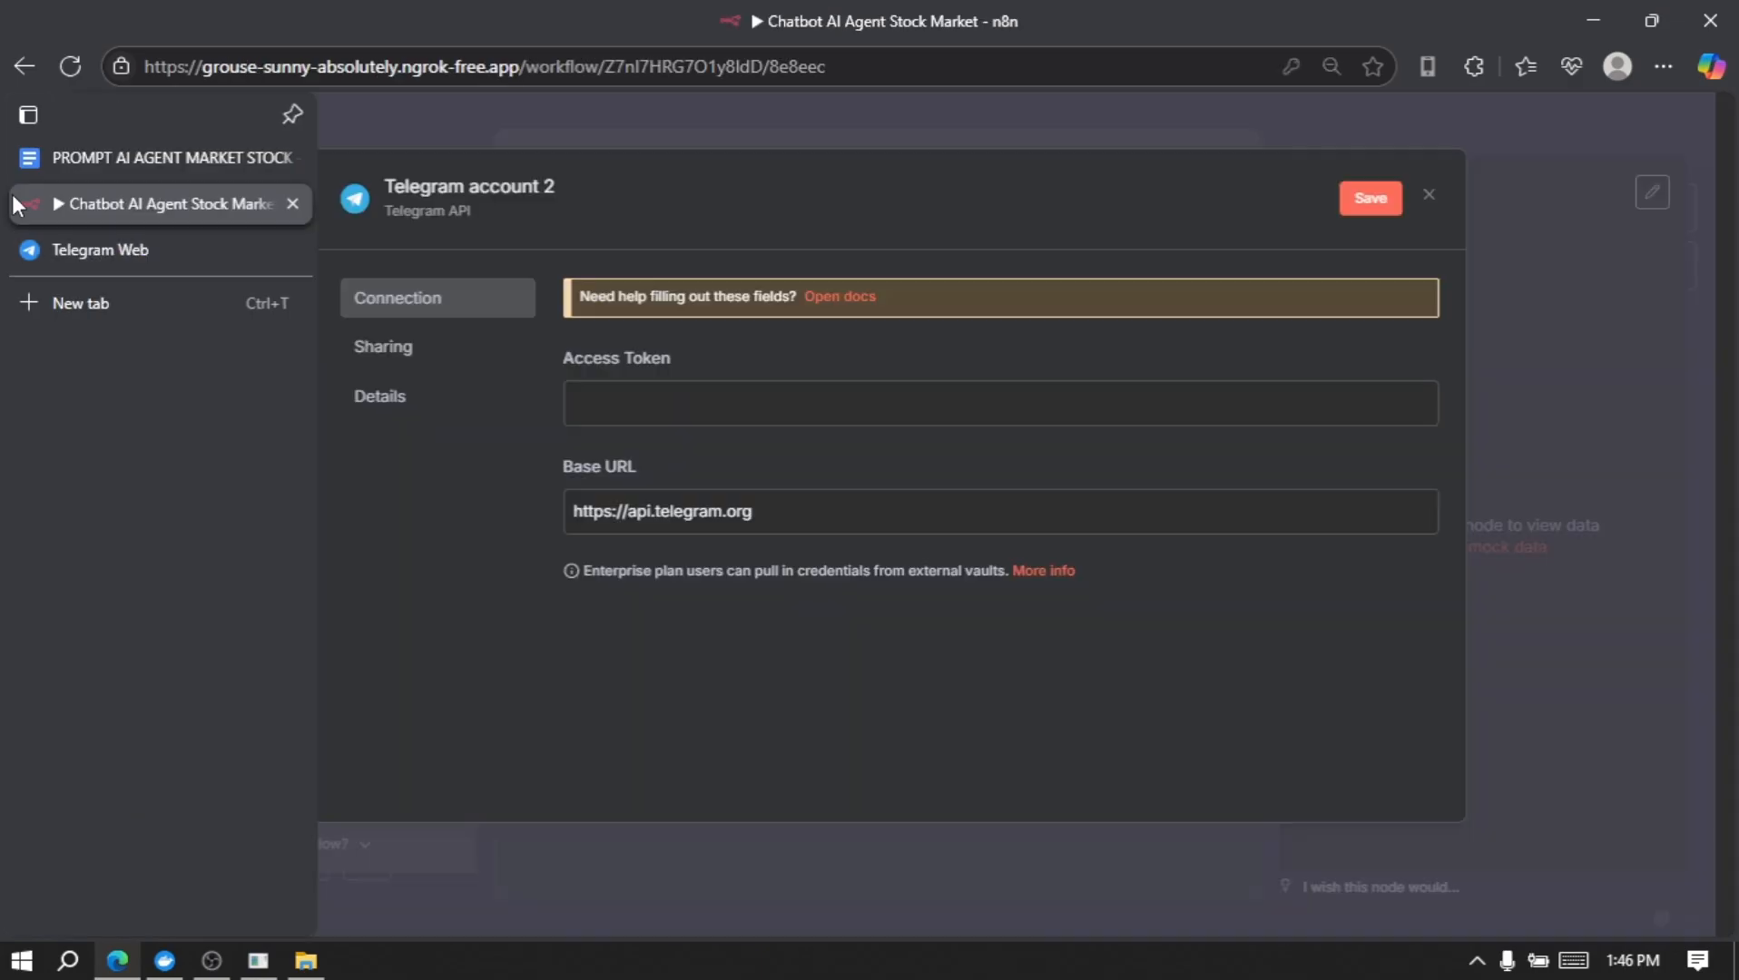
pyautogui.click(617, 405)
pyautogui.hotkey('ctrl', 'v')
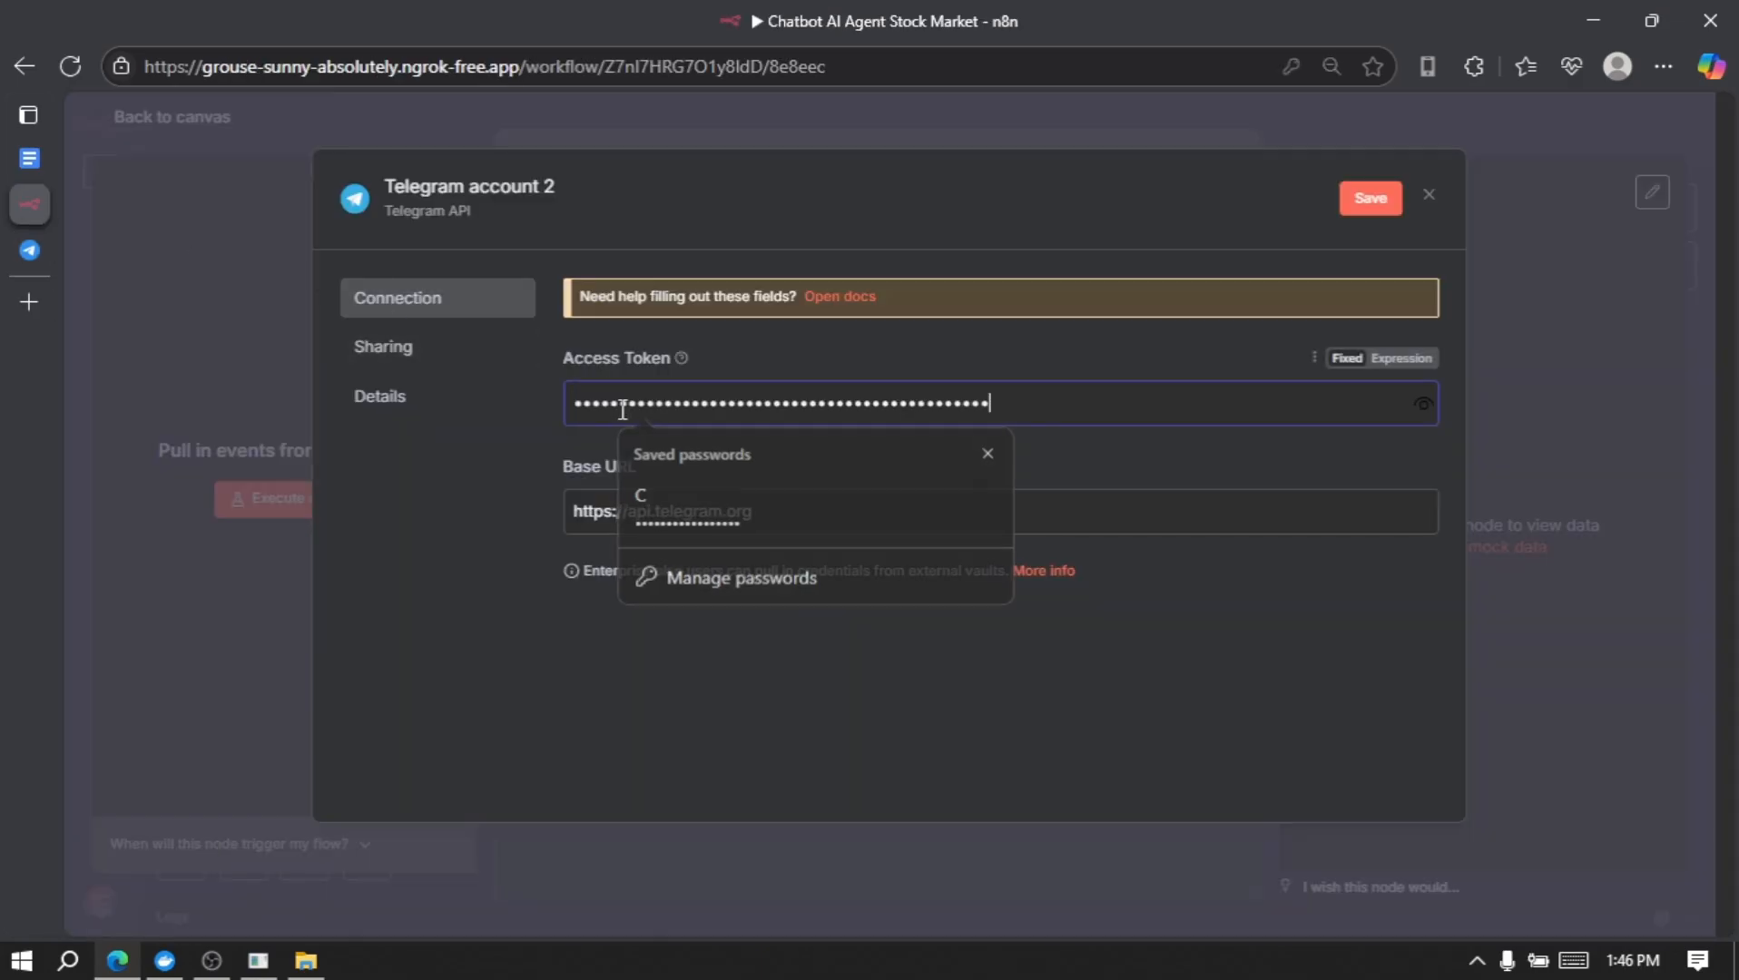
pyautogui.click(1364, 209)
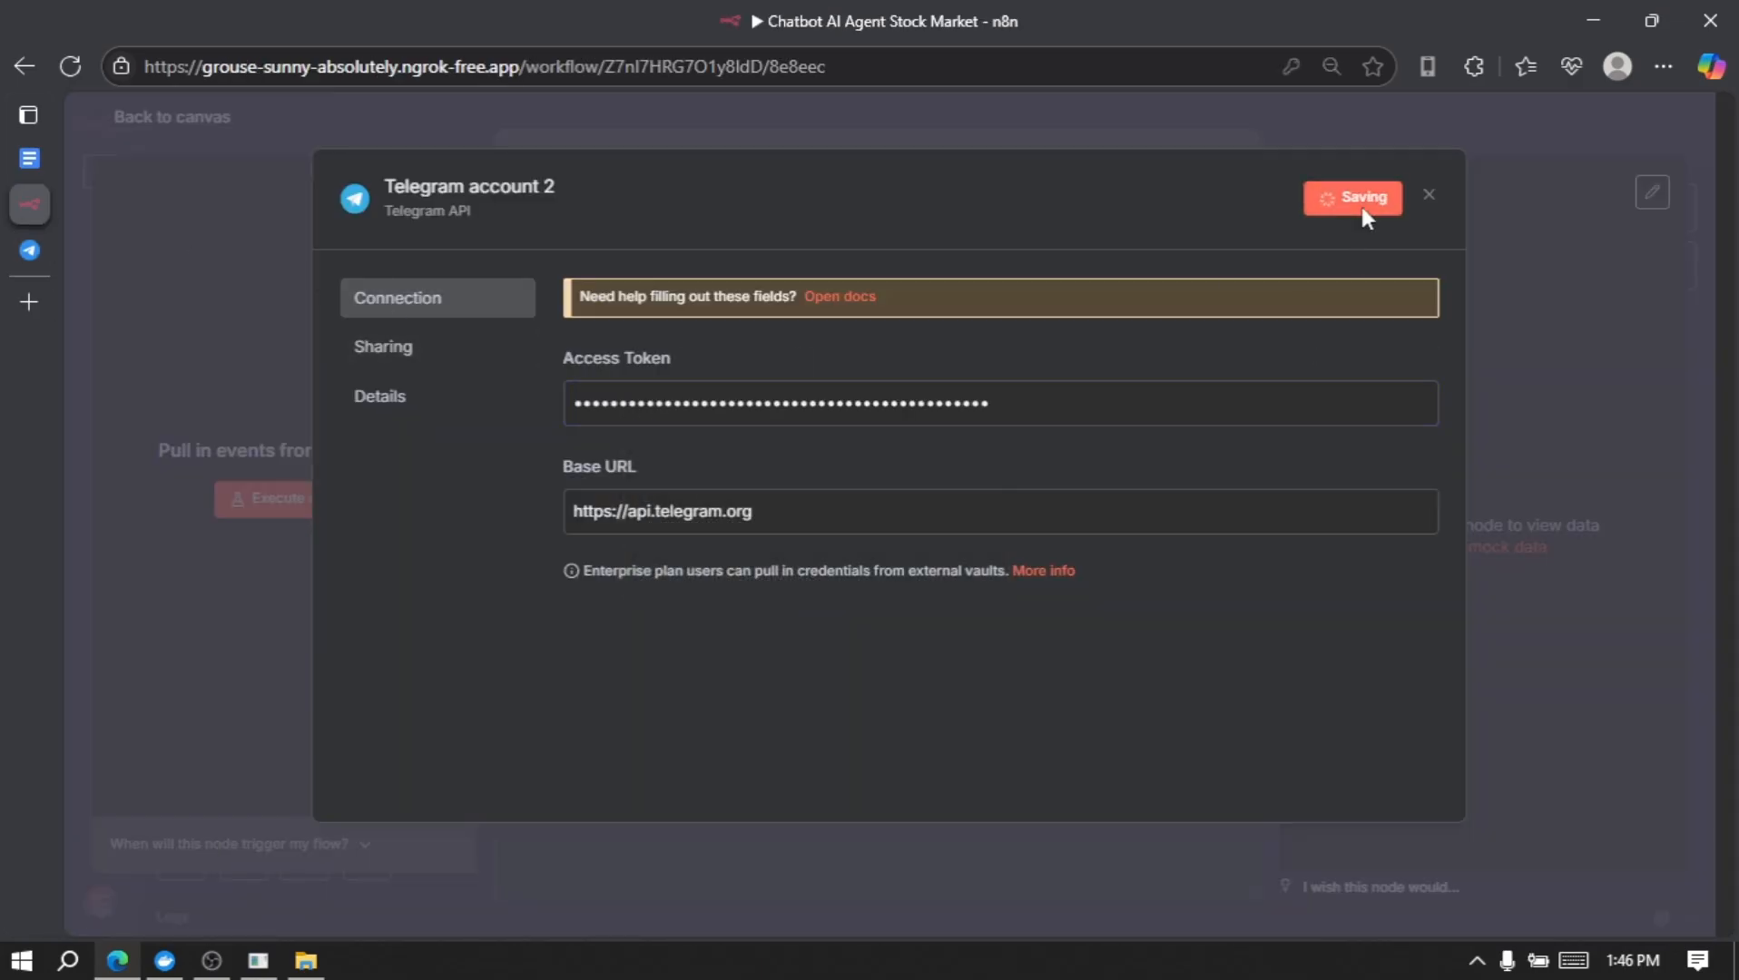
# Step: Open the new bot's chat in Telegram Web and start it, and return to n8n to close the saved credential
pyautogui.moveTo(32, 251)
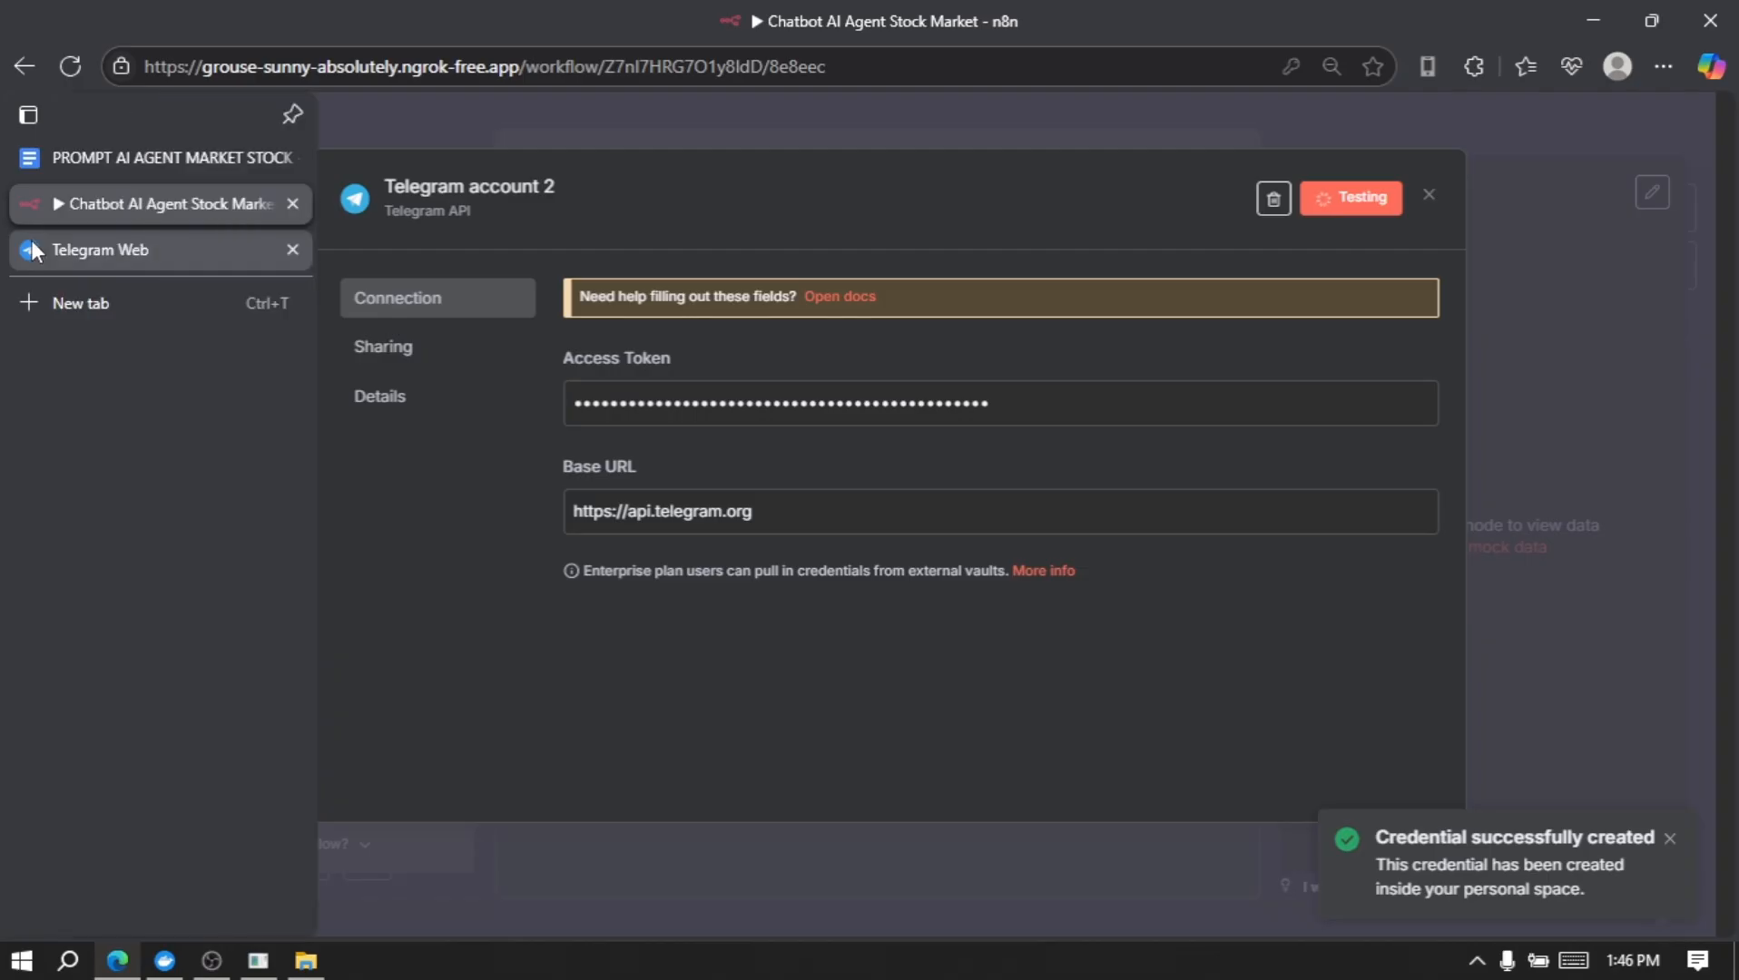
pyautogui.click(100, 251)
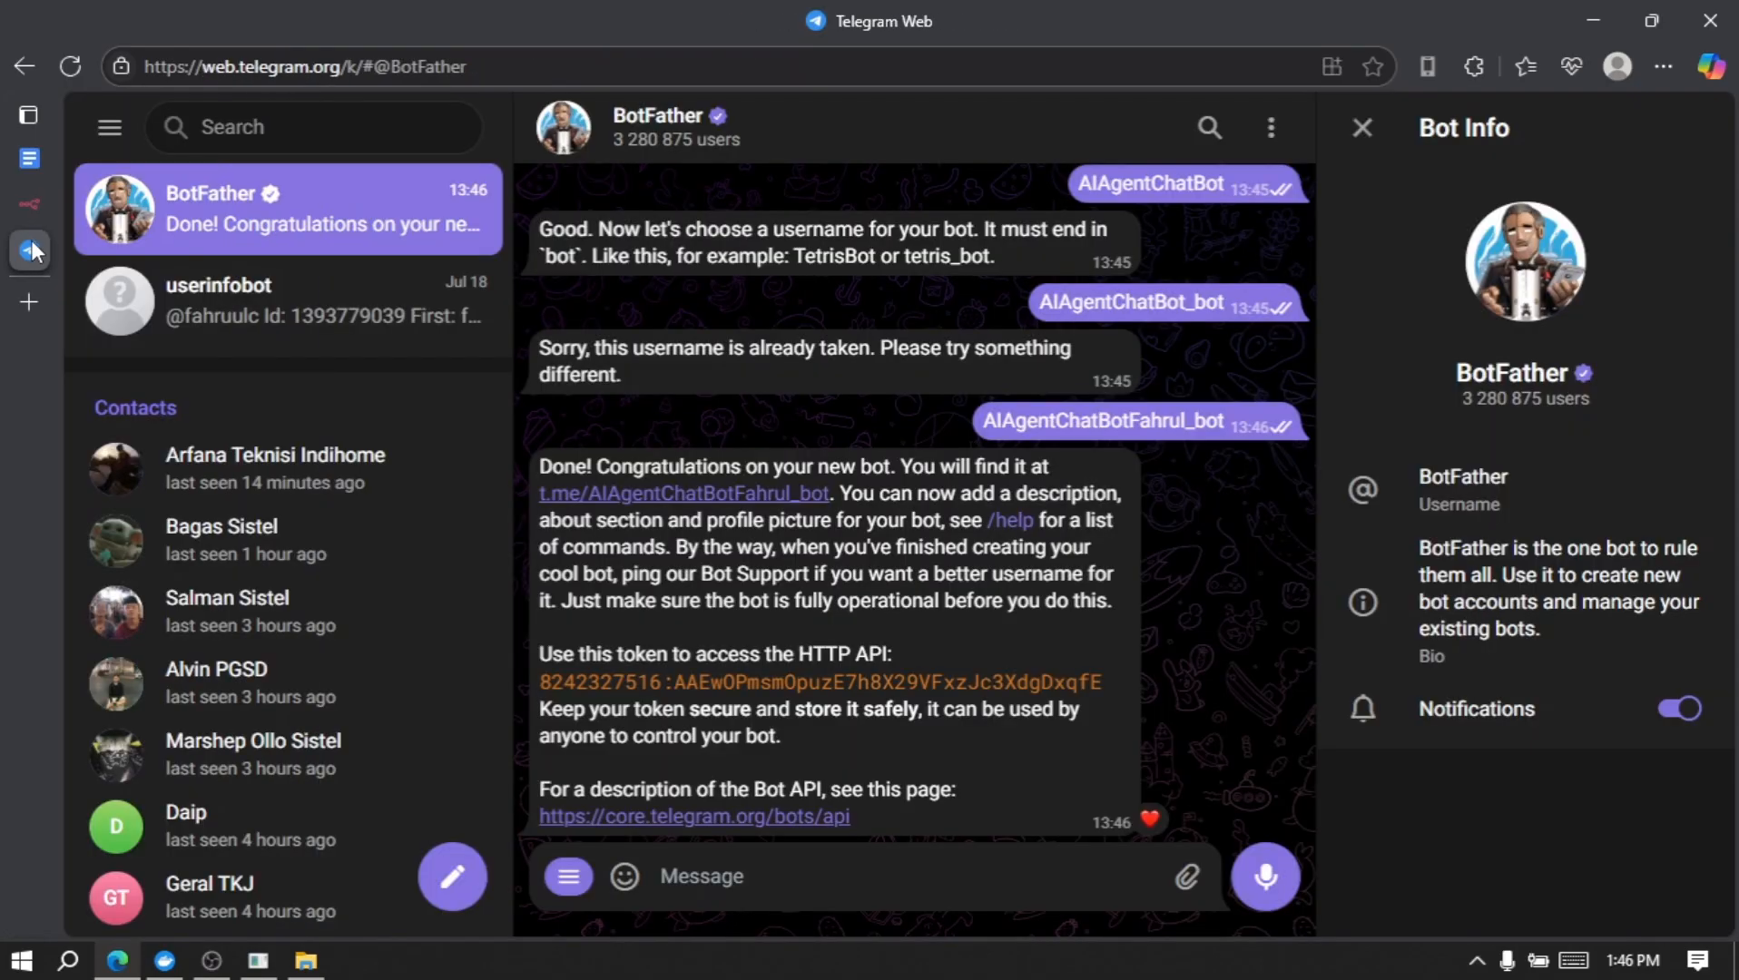
pyautogui.click(710, 494)
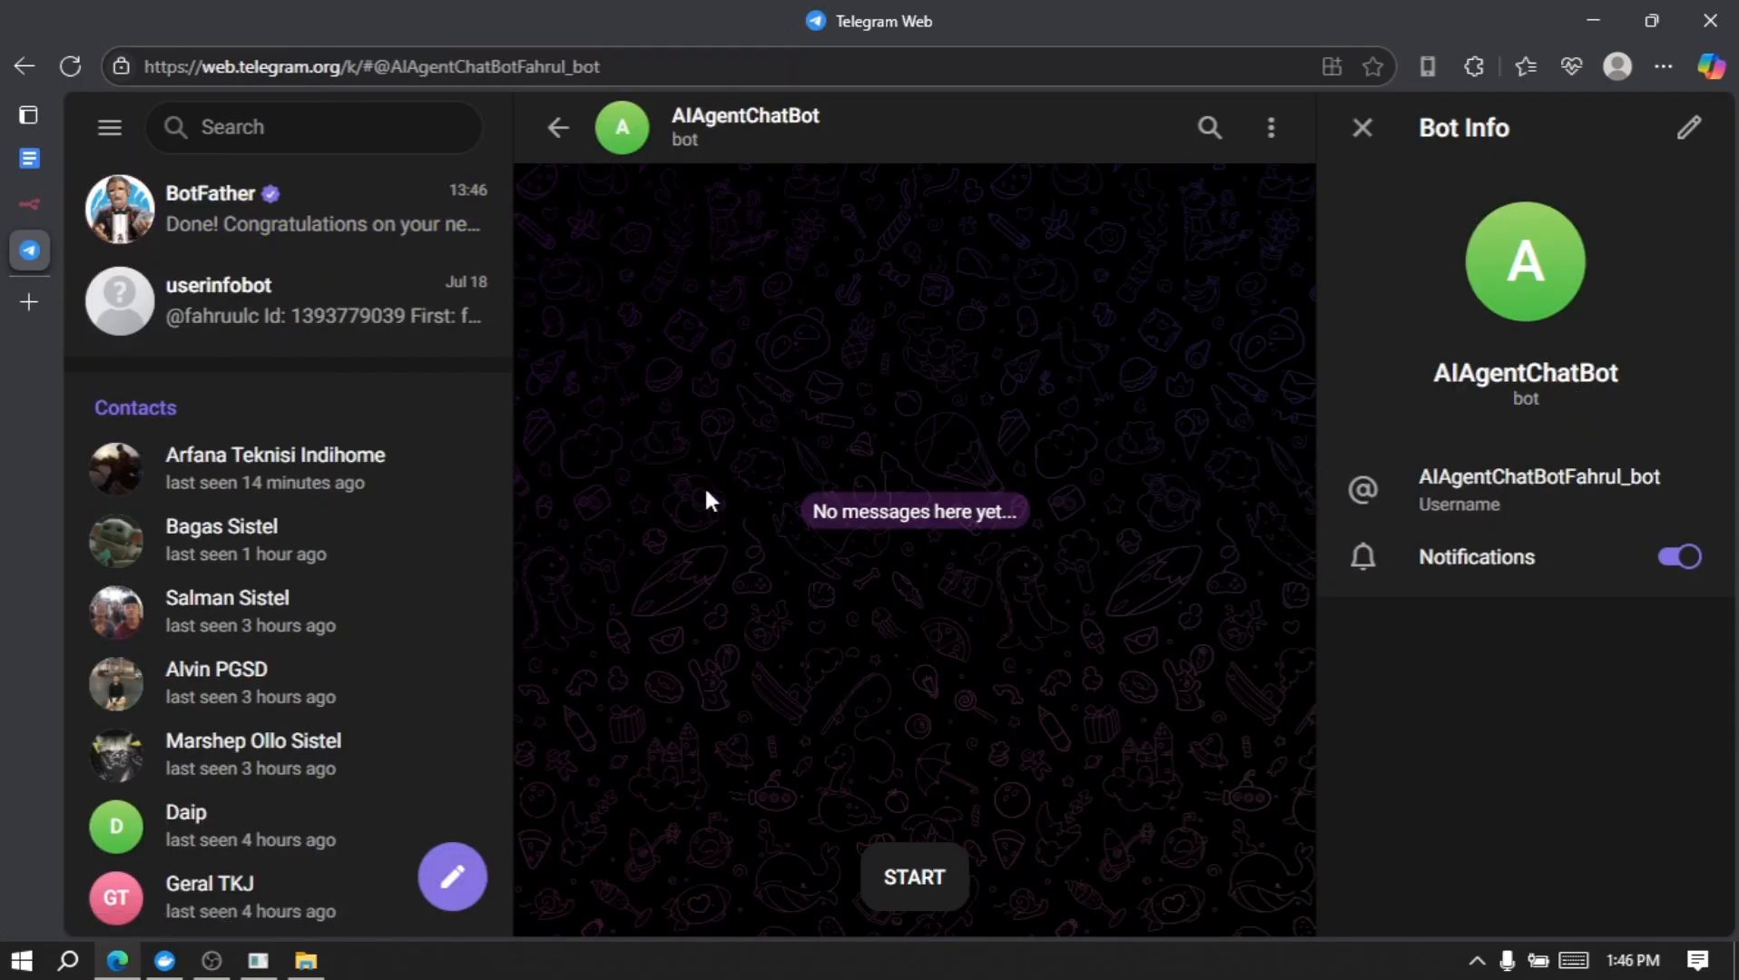
pyautogui.click(906, 880)
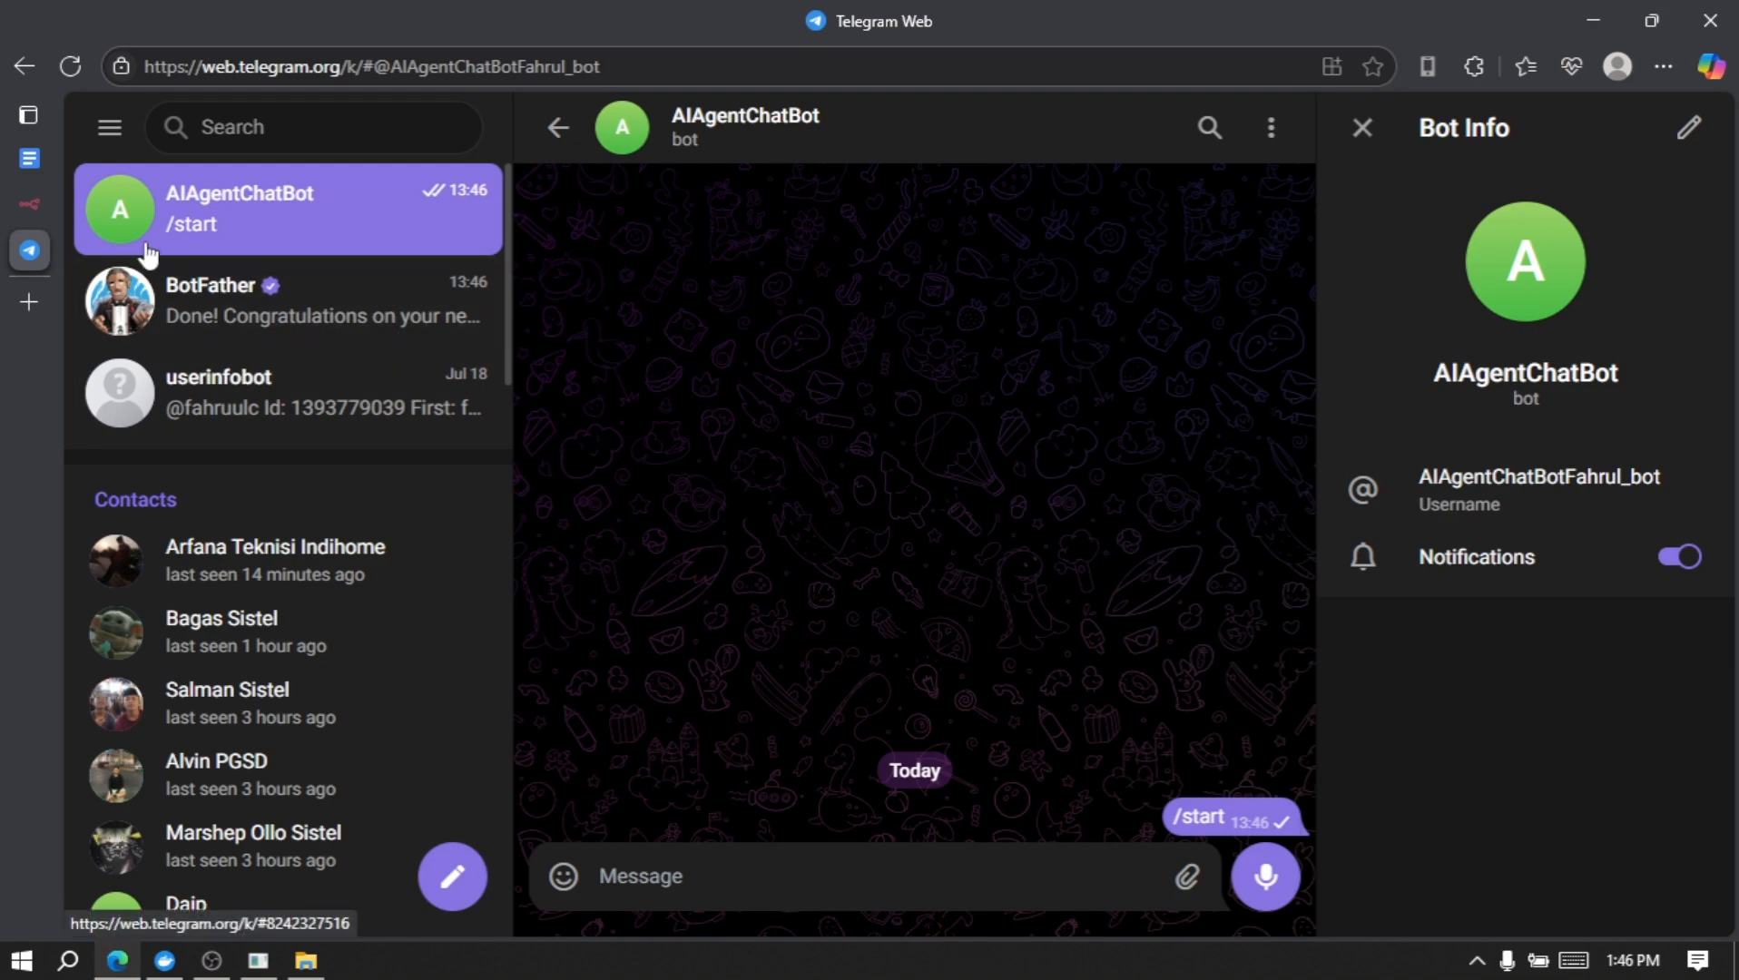
pyautogui.click(30, 201)
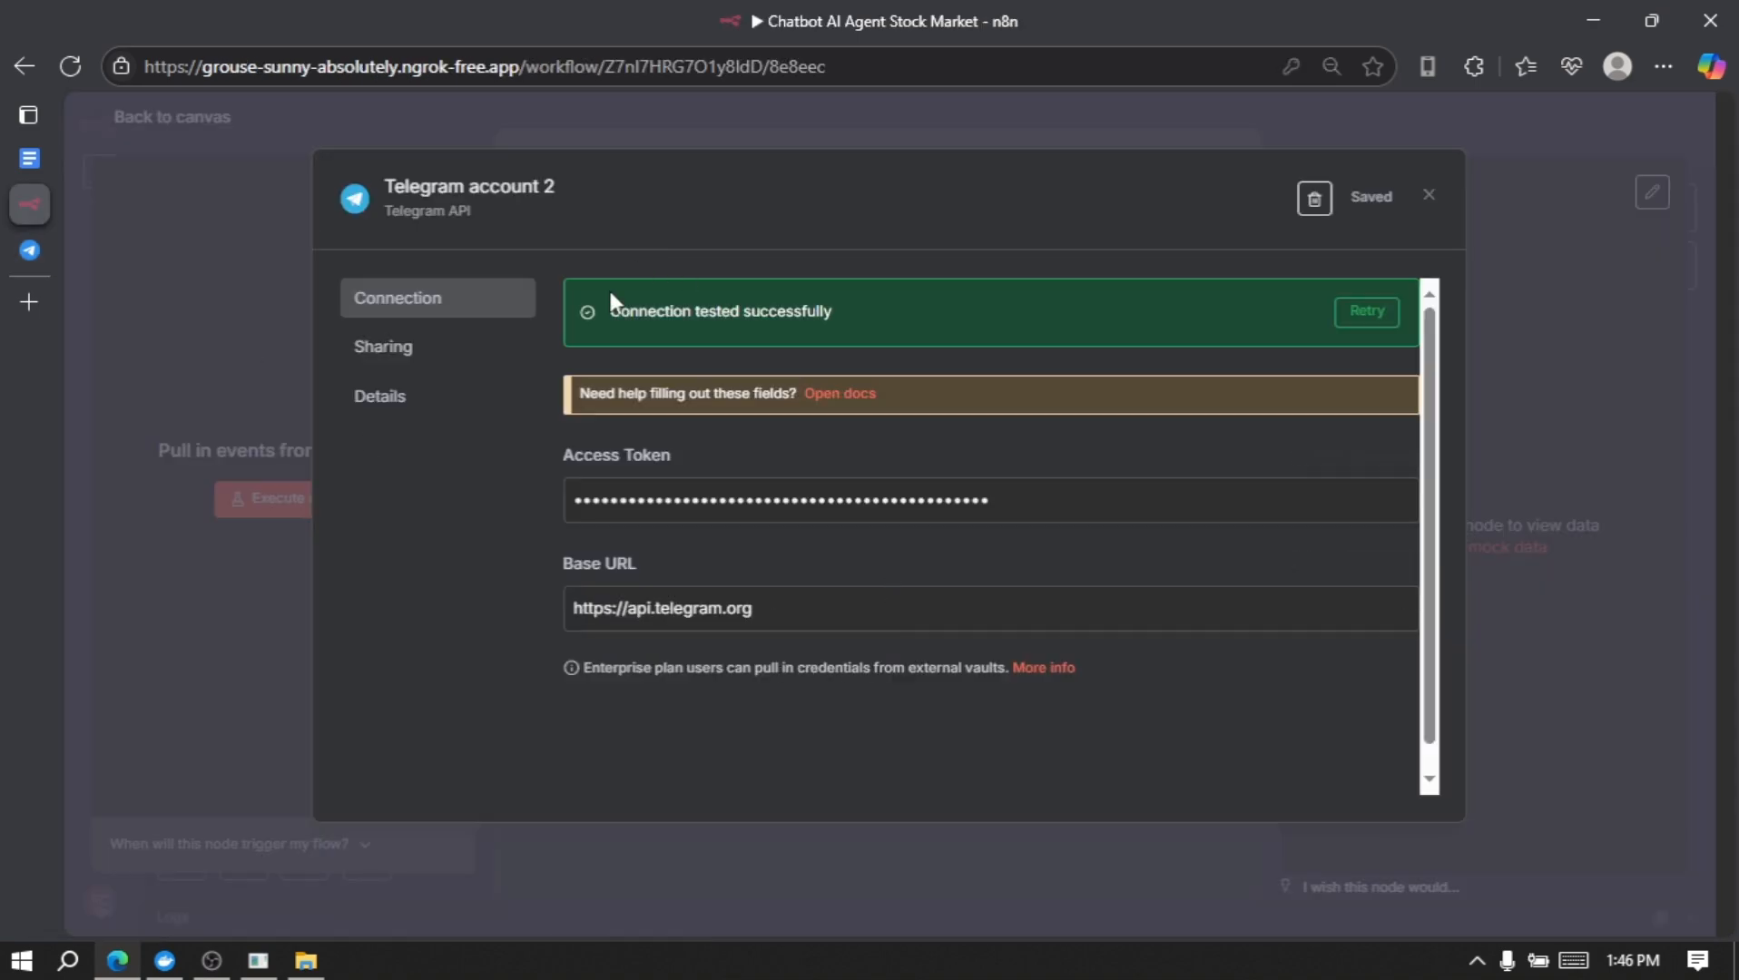
pyautogui.click(1427, 196)
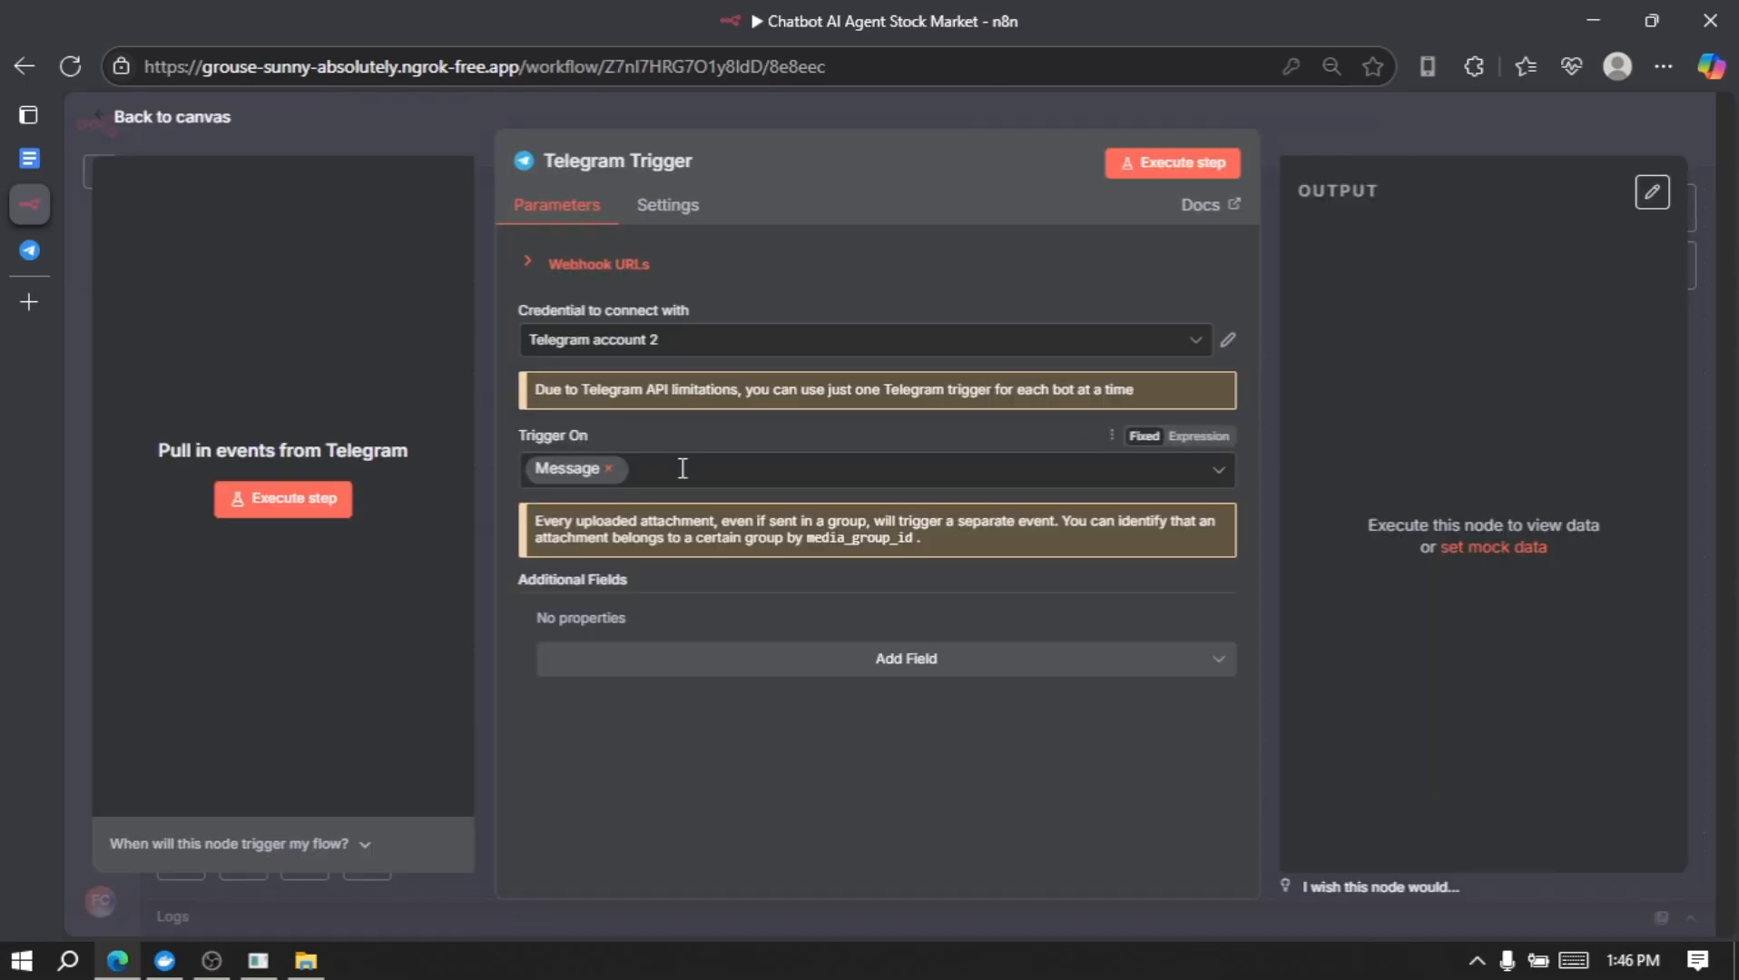
# Step: Test the Telegram Trigger by executing it and sending "tes" to the bot in Telegram Web, and check the received message data in n8n
pyautogui.click(1170, 171)
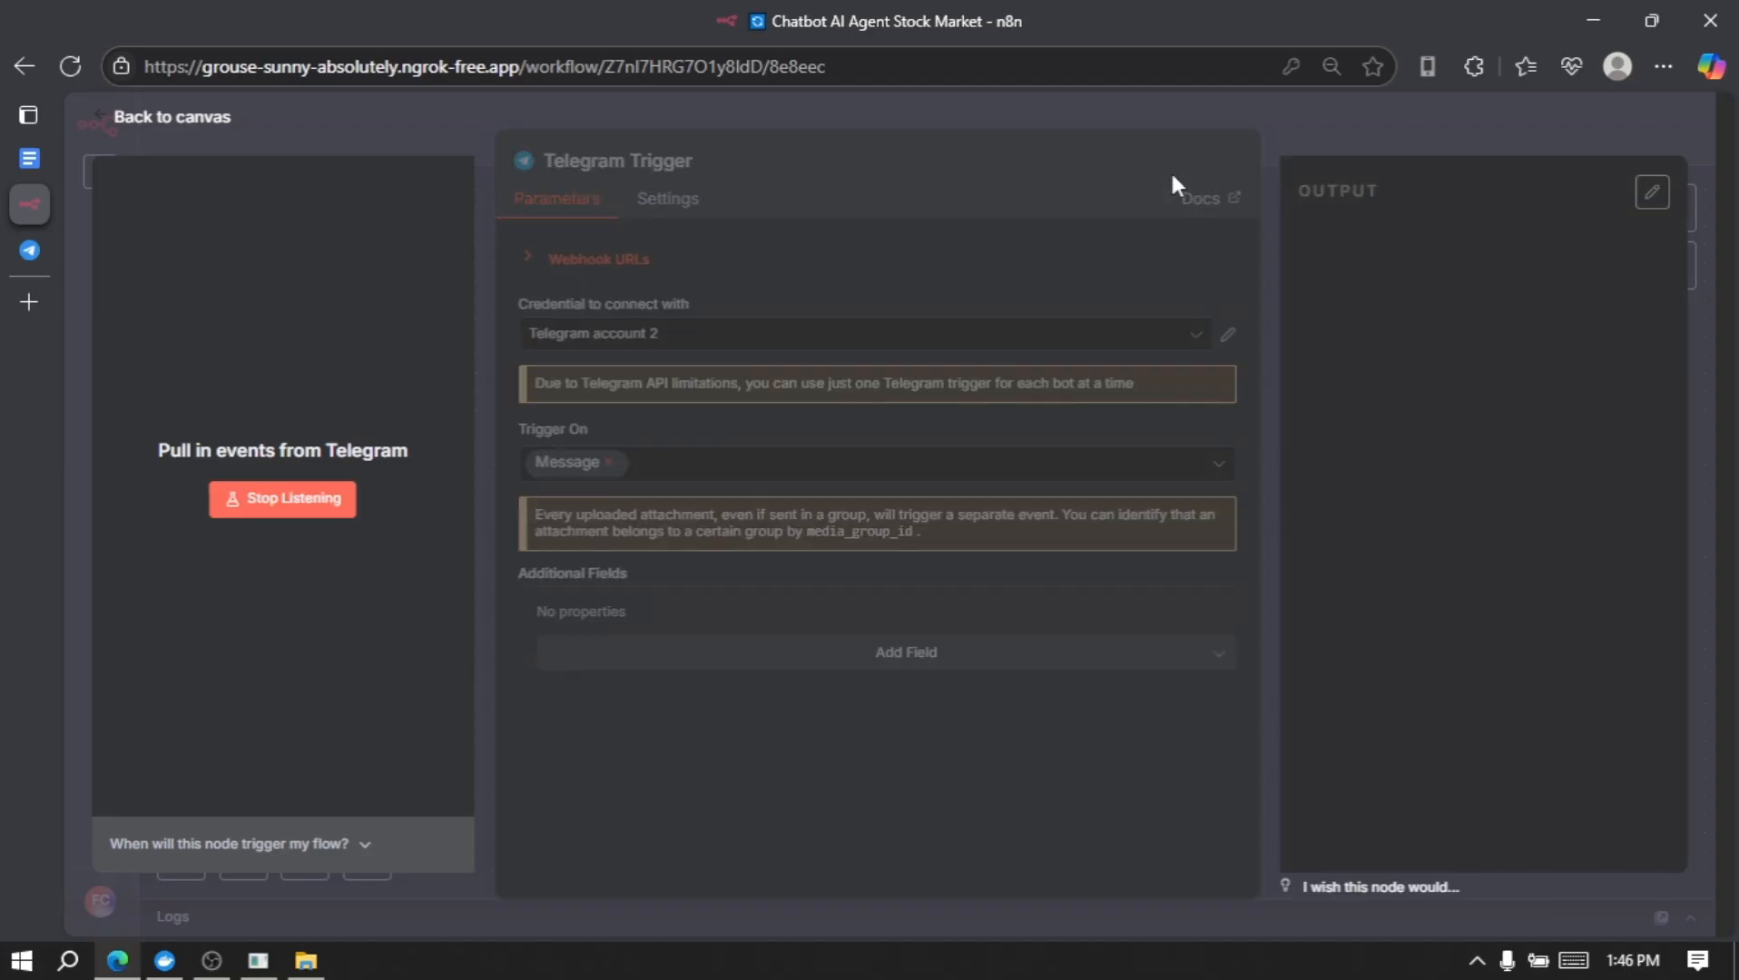
pyautogui.click(105, 249)
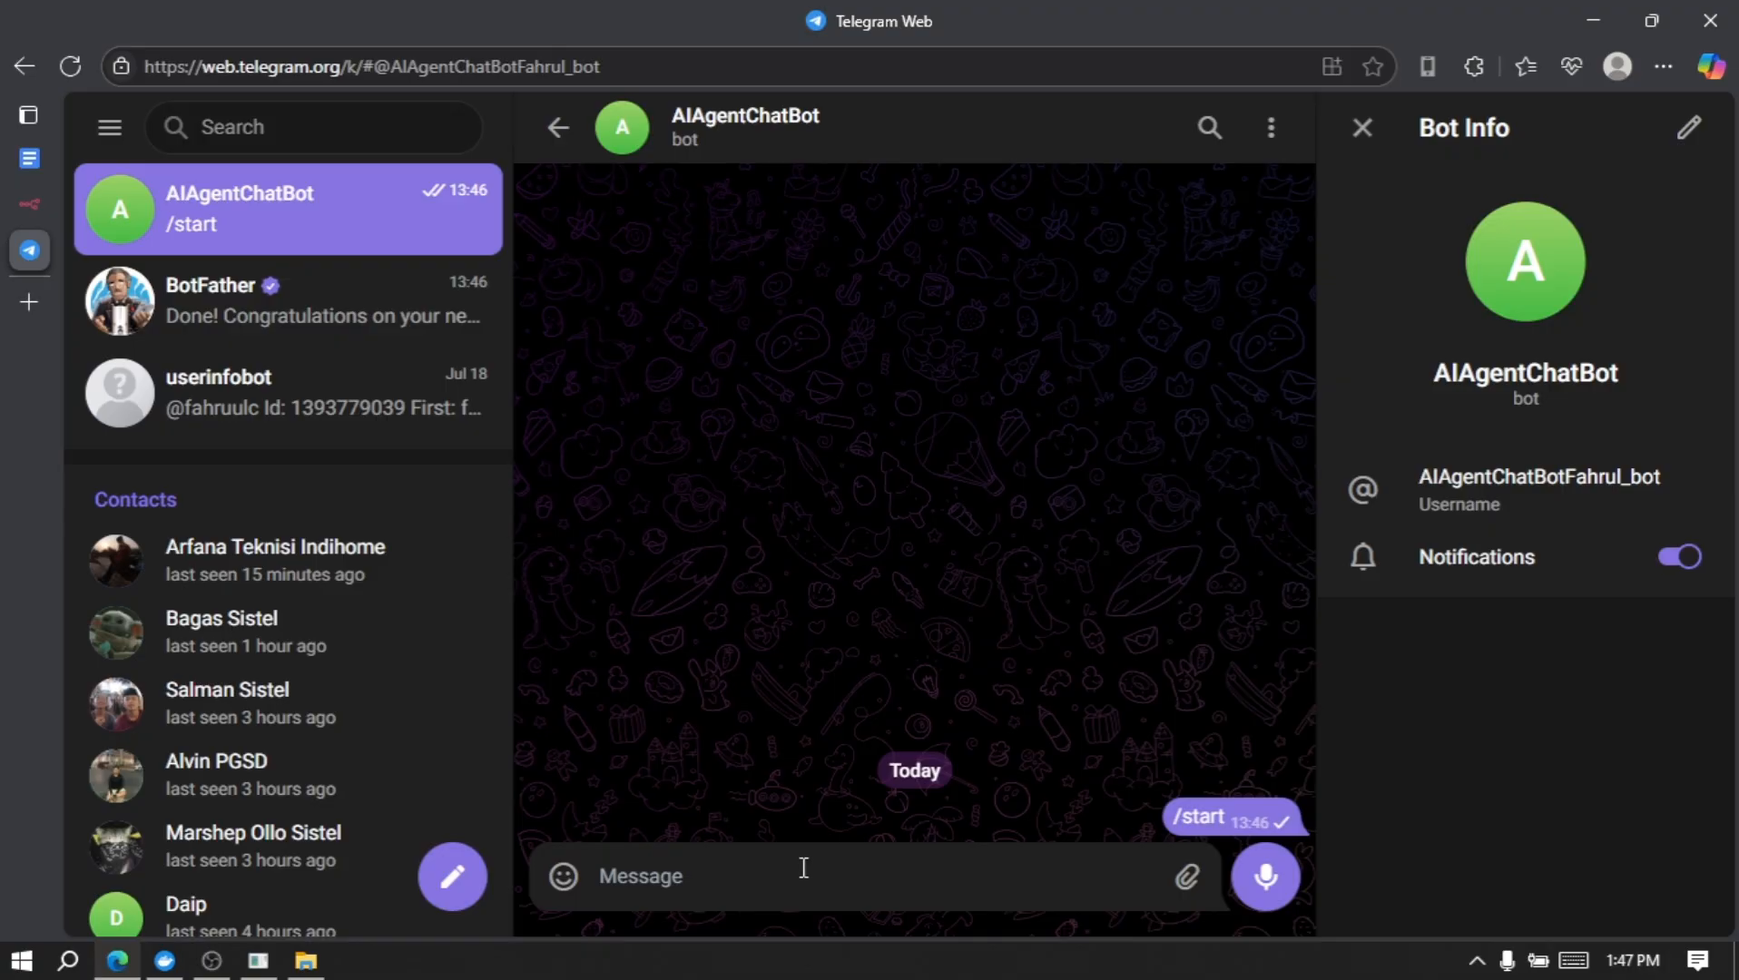
pyautogui.write('tes')
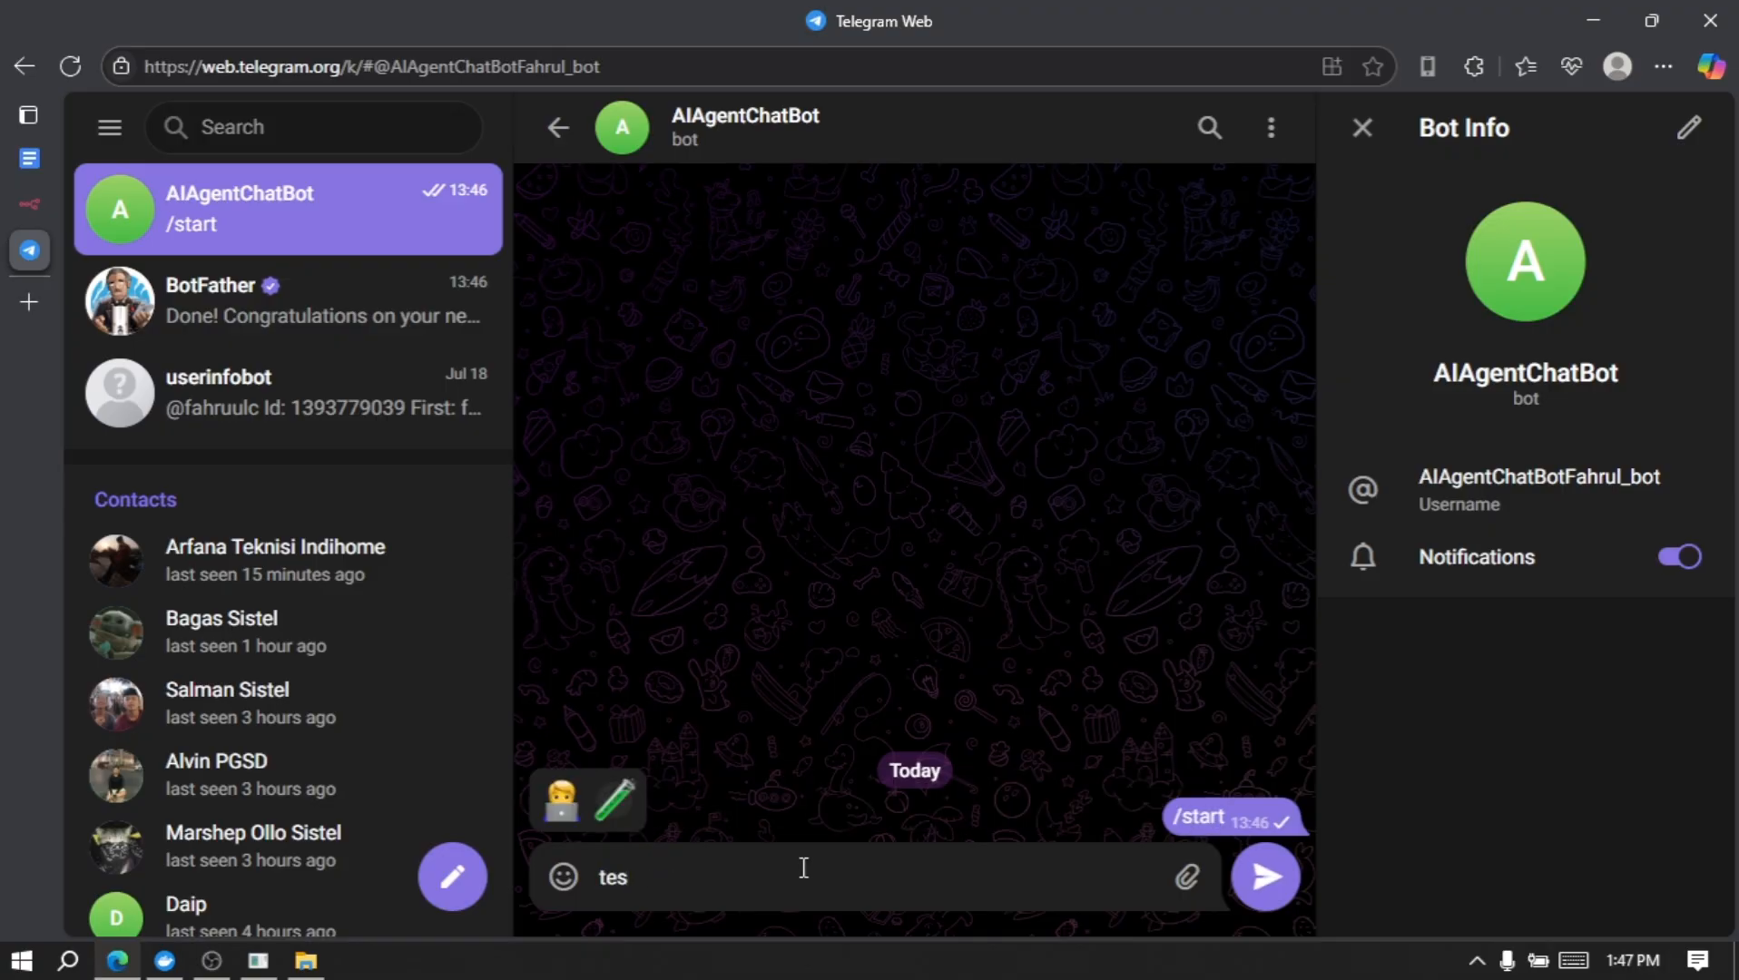
pyautogui.press('Return')
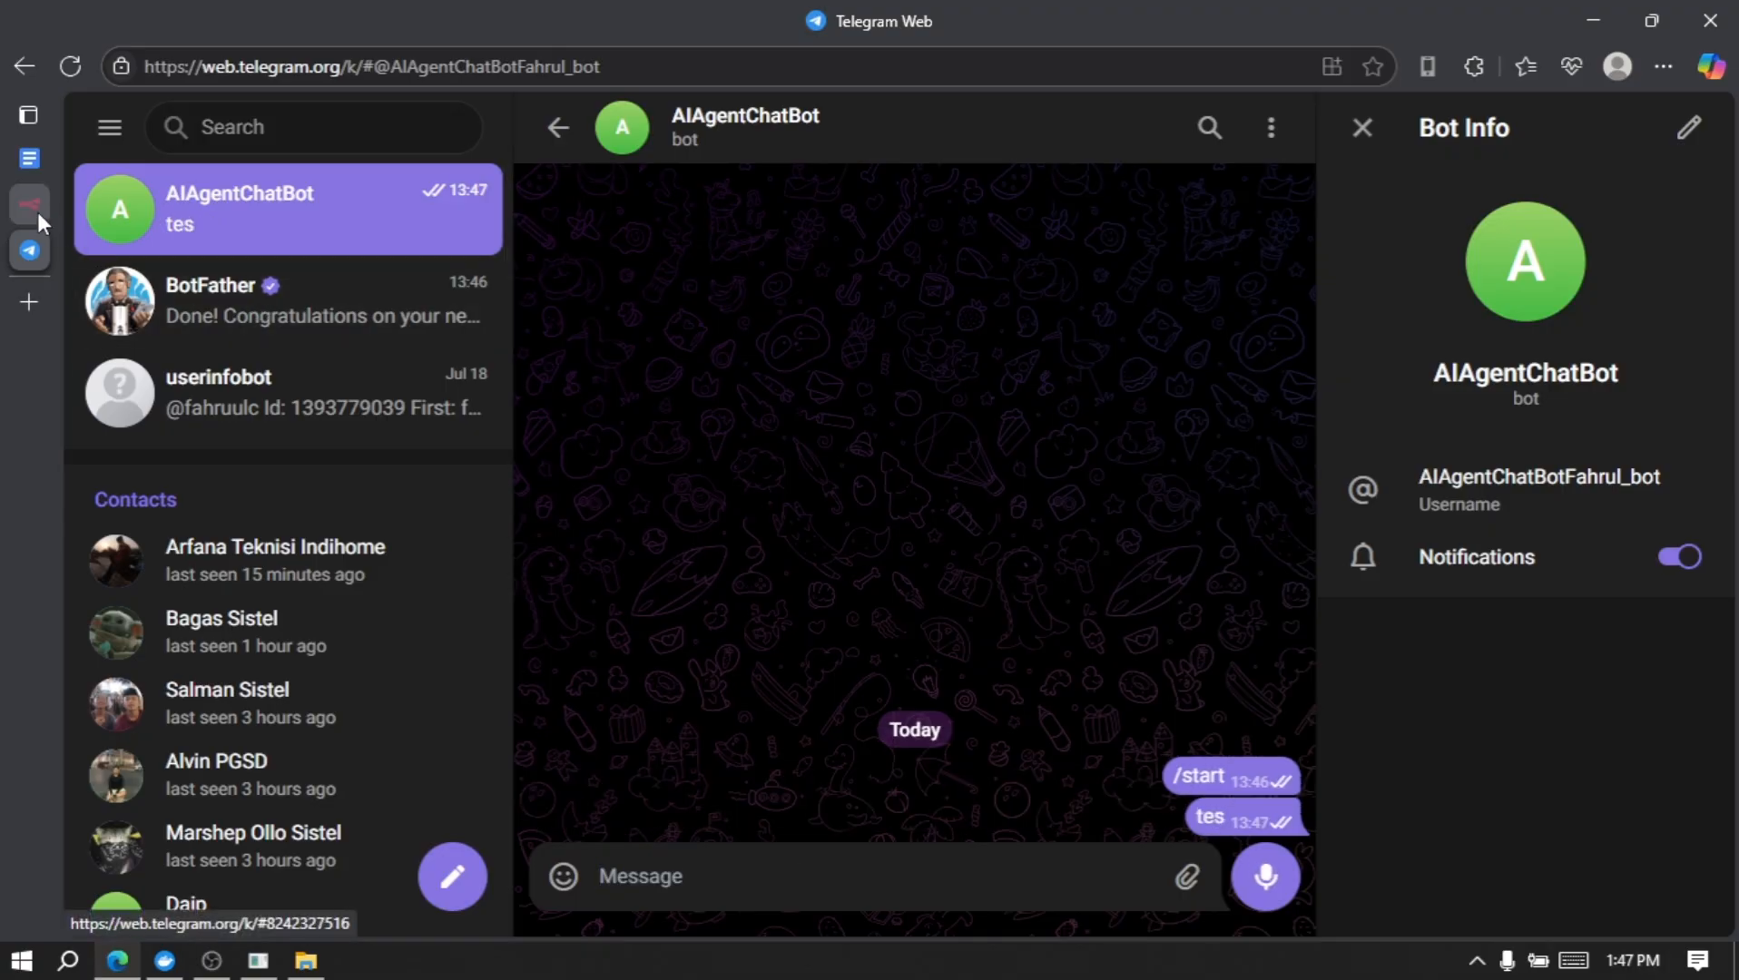
pyautogui.click(37, 209)
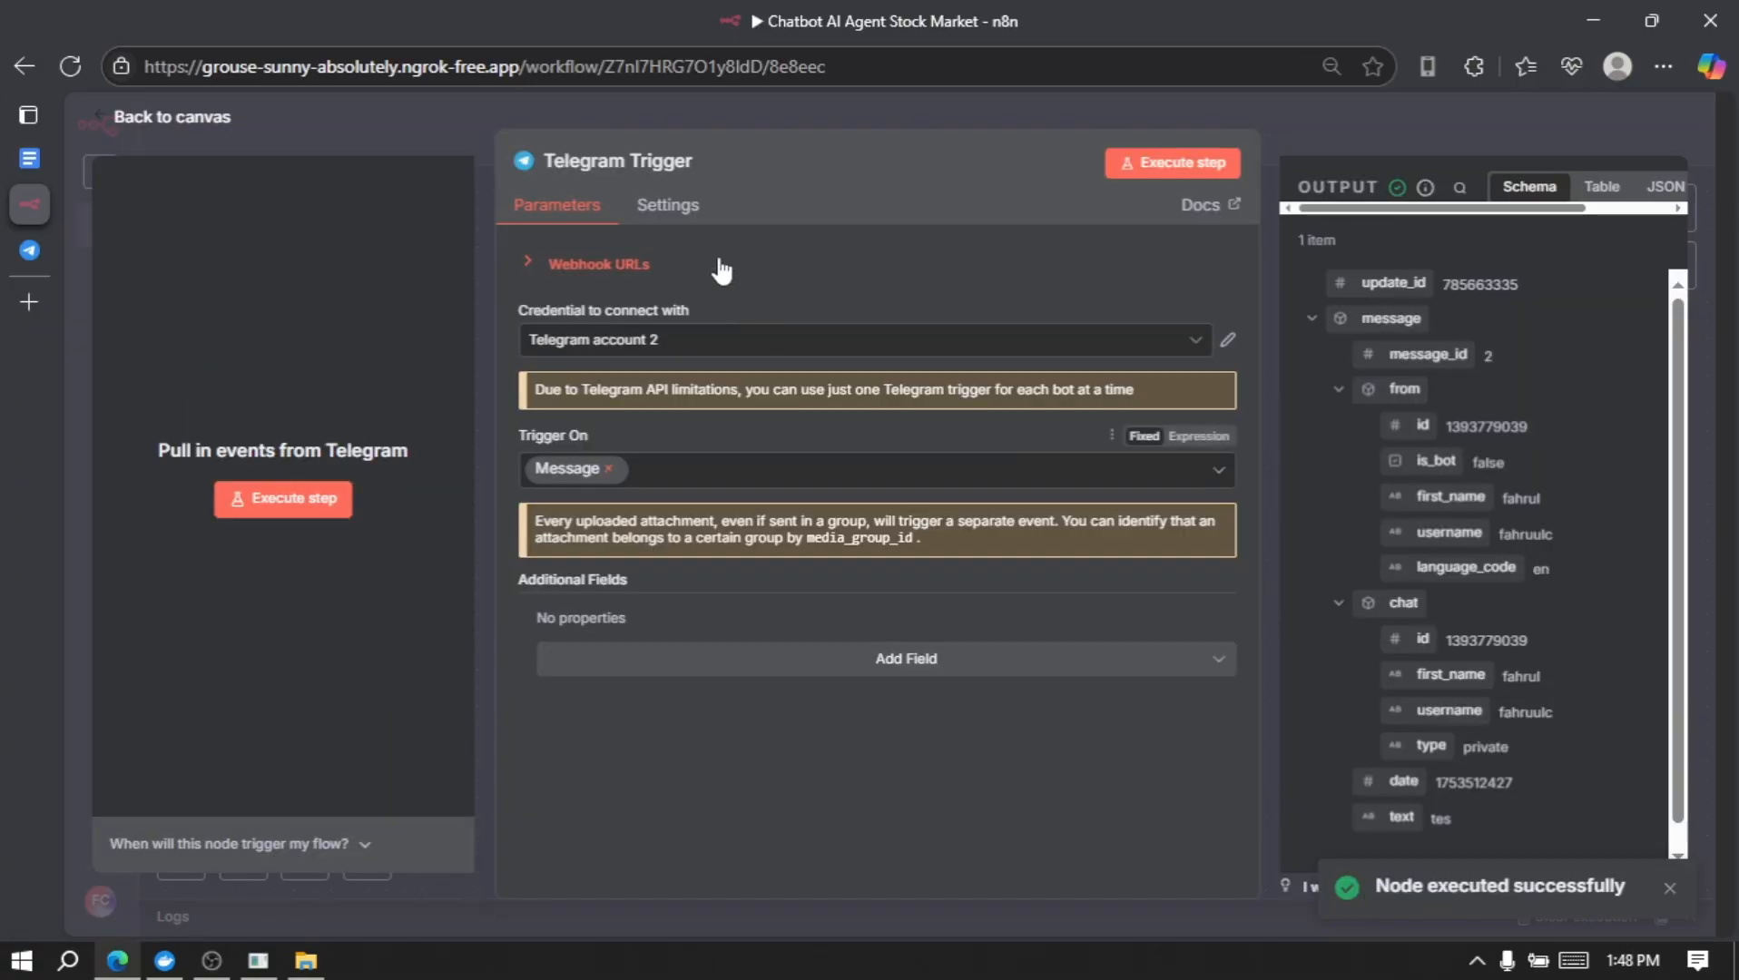
pyautogui.scroll(-1, 1529, 755)
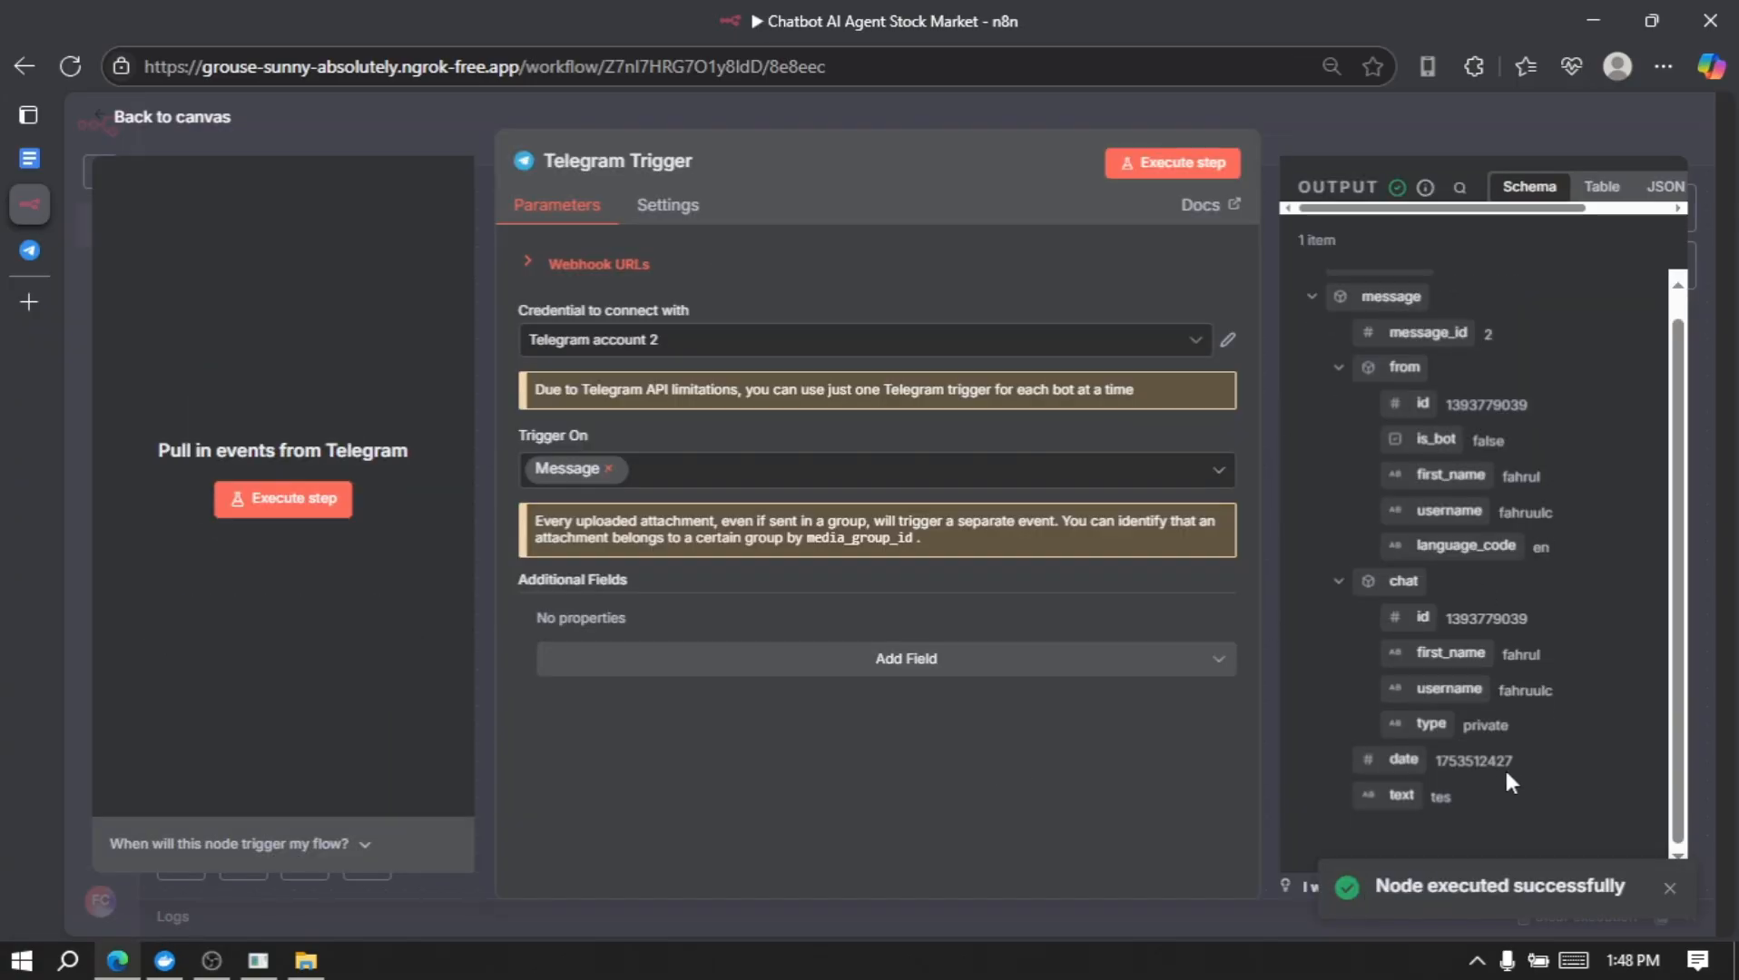
pyautogui.scroll(3, 1423, 774)
pyautogui.hscroll(2, 1422, 774)
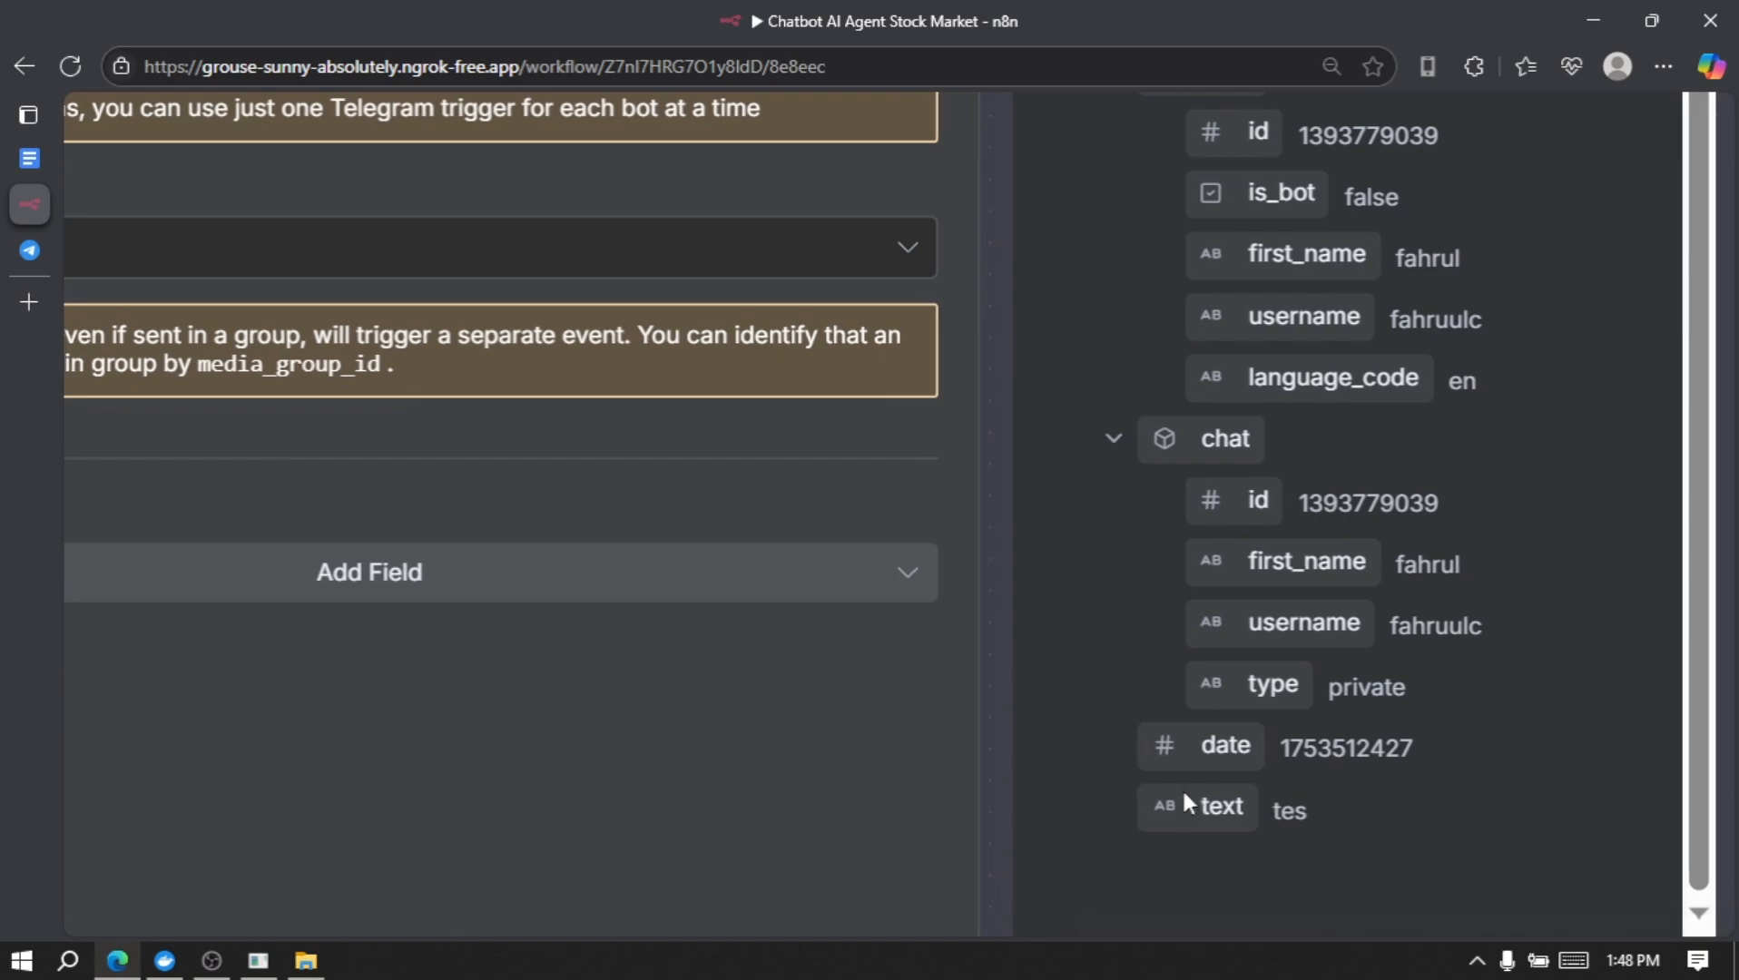
pyautogui.scroll(-3, 700, 657)
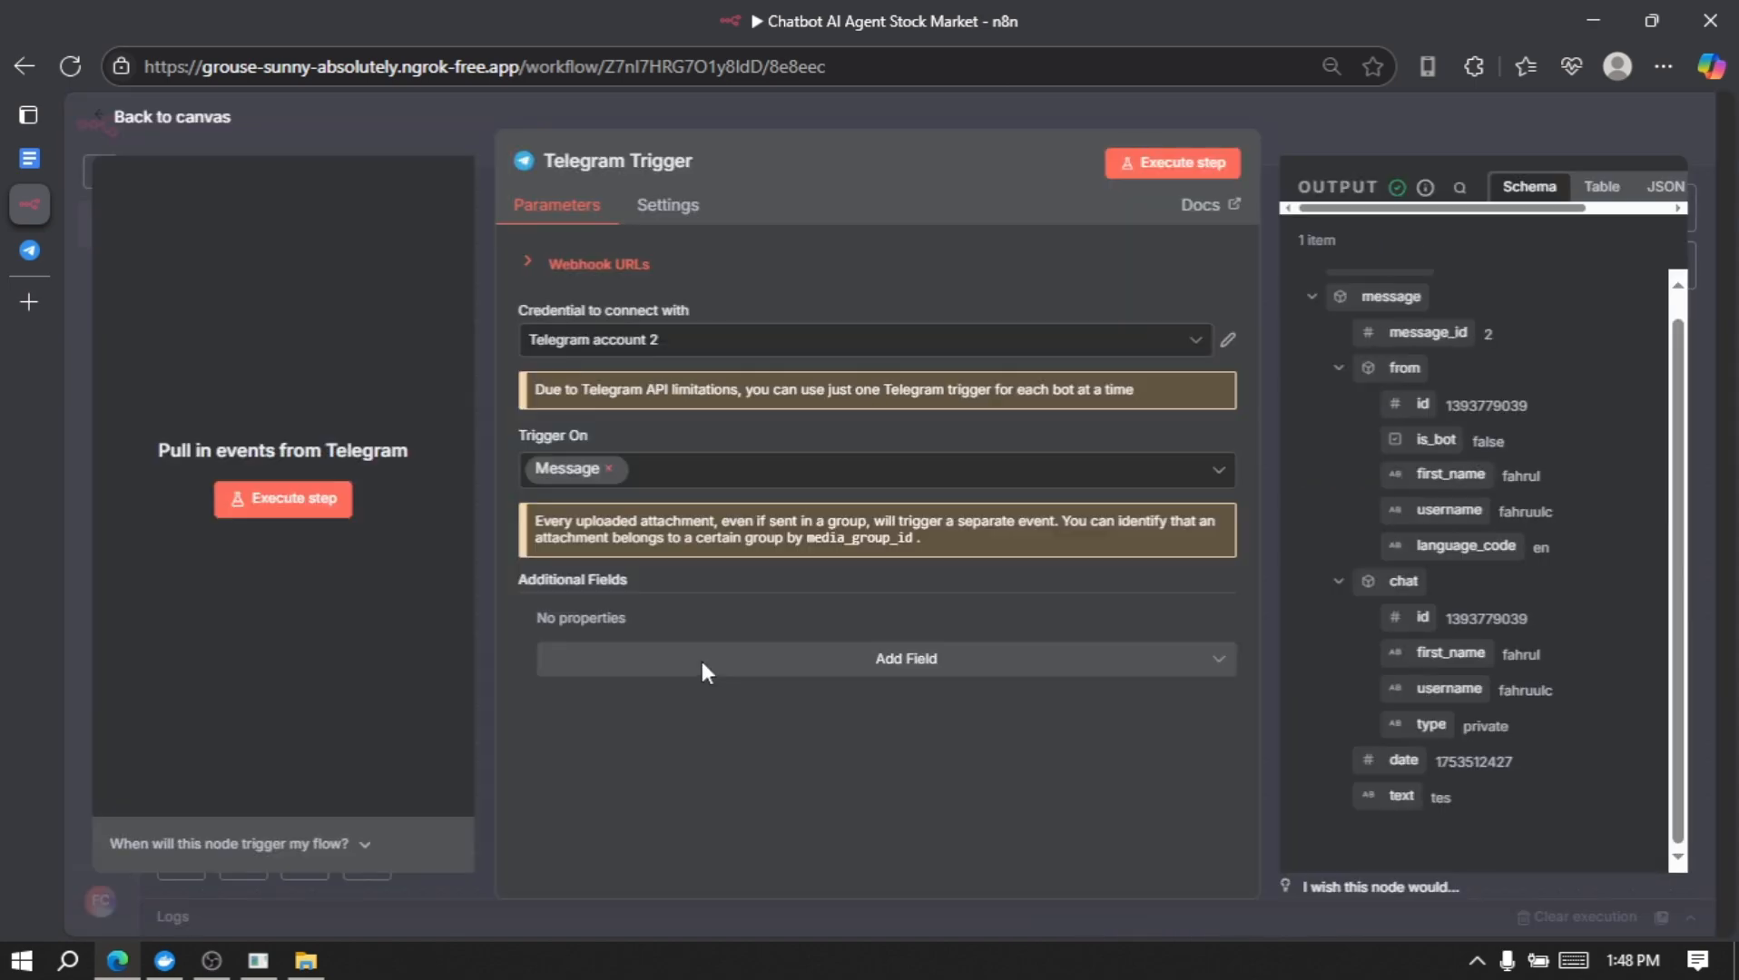
pyautogui.click(43, 260)
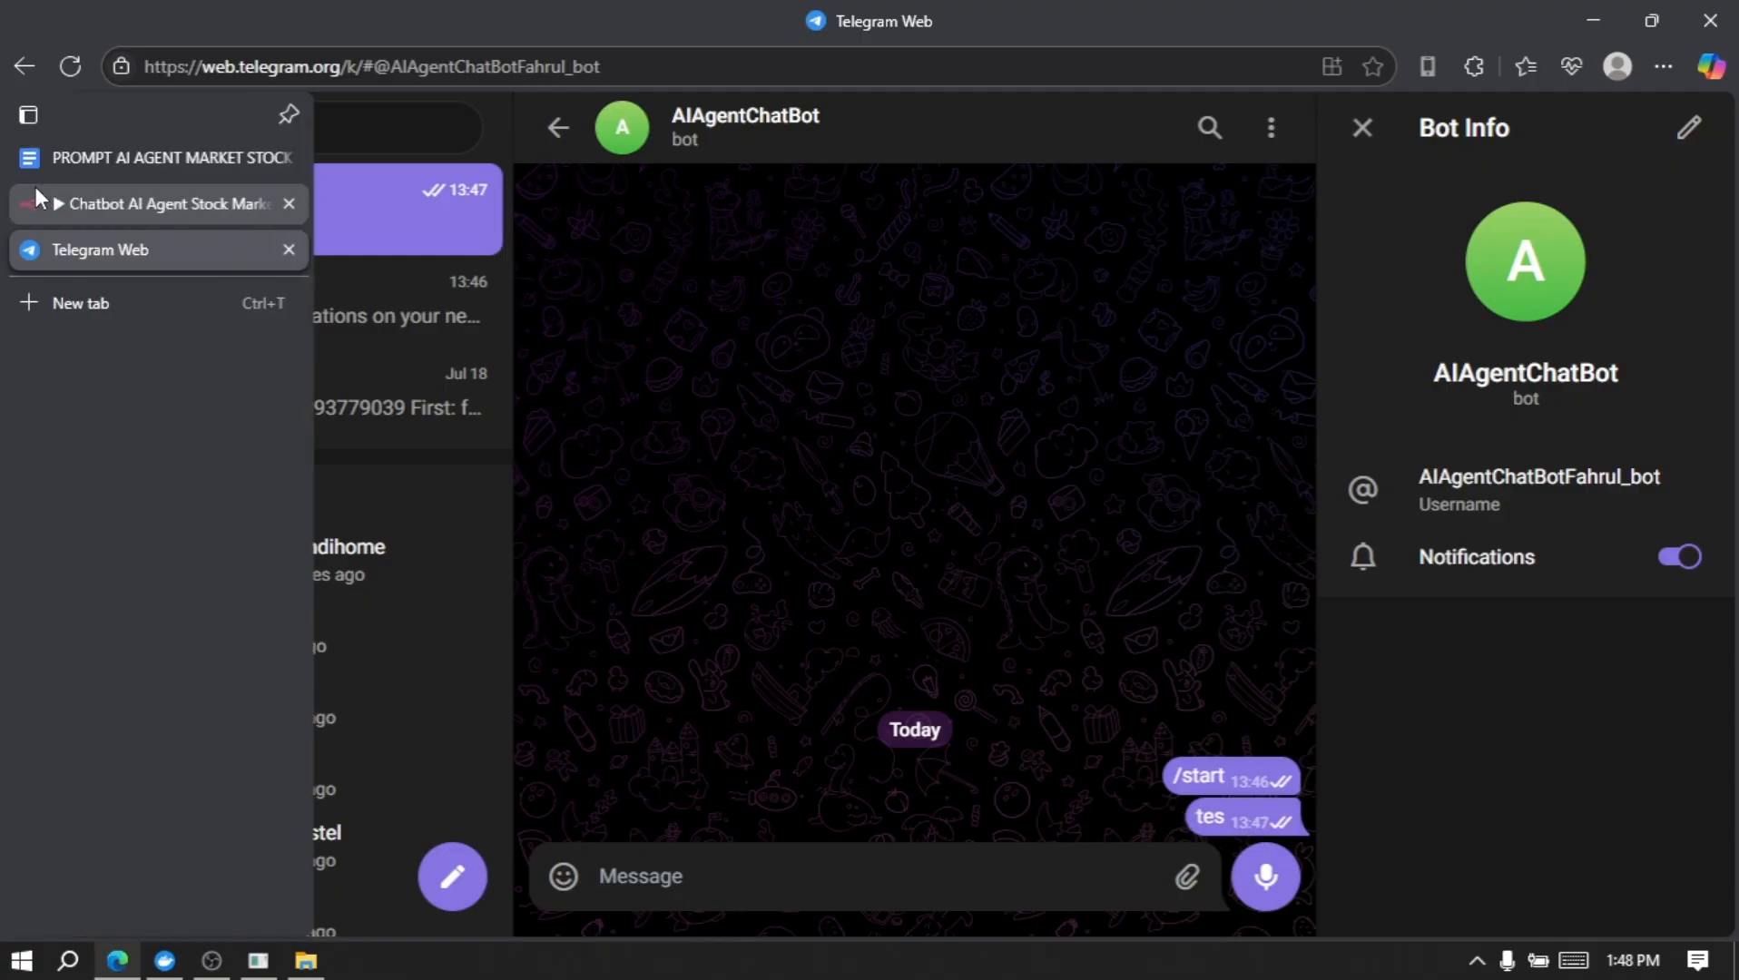
pyautogui.click(35, 194)
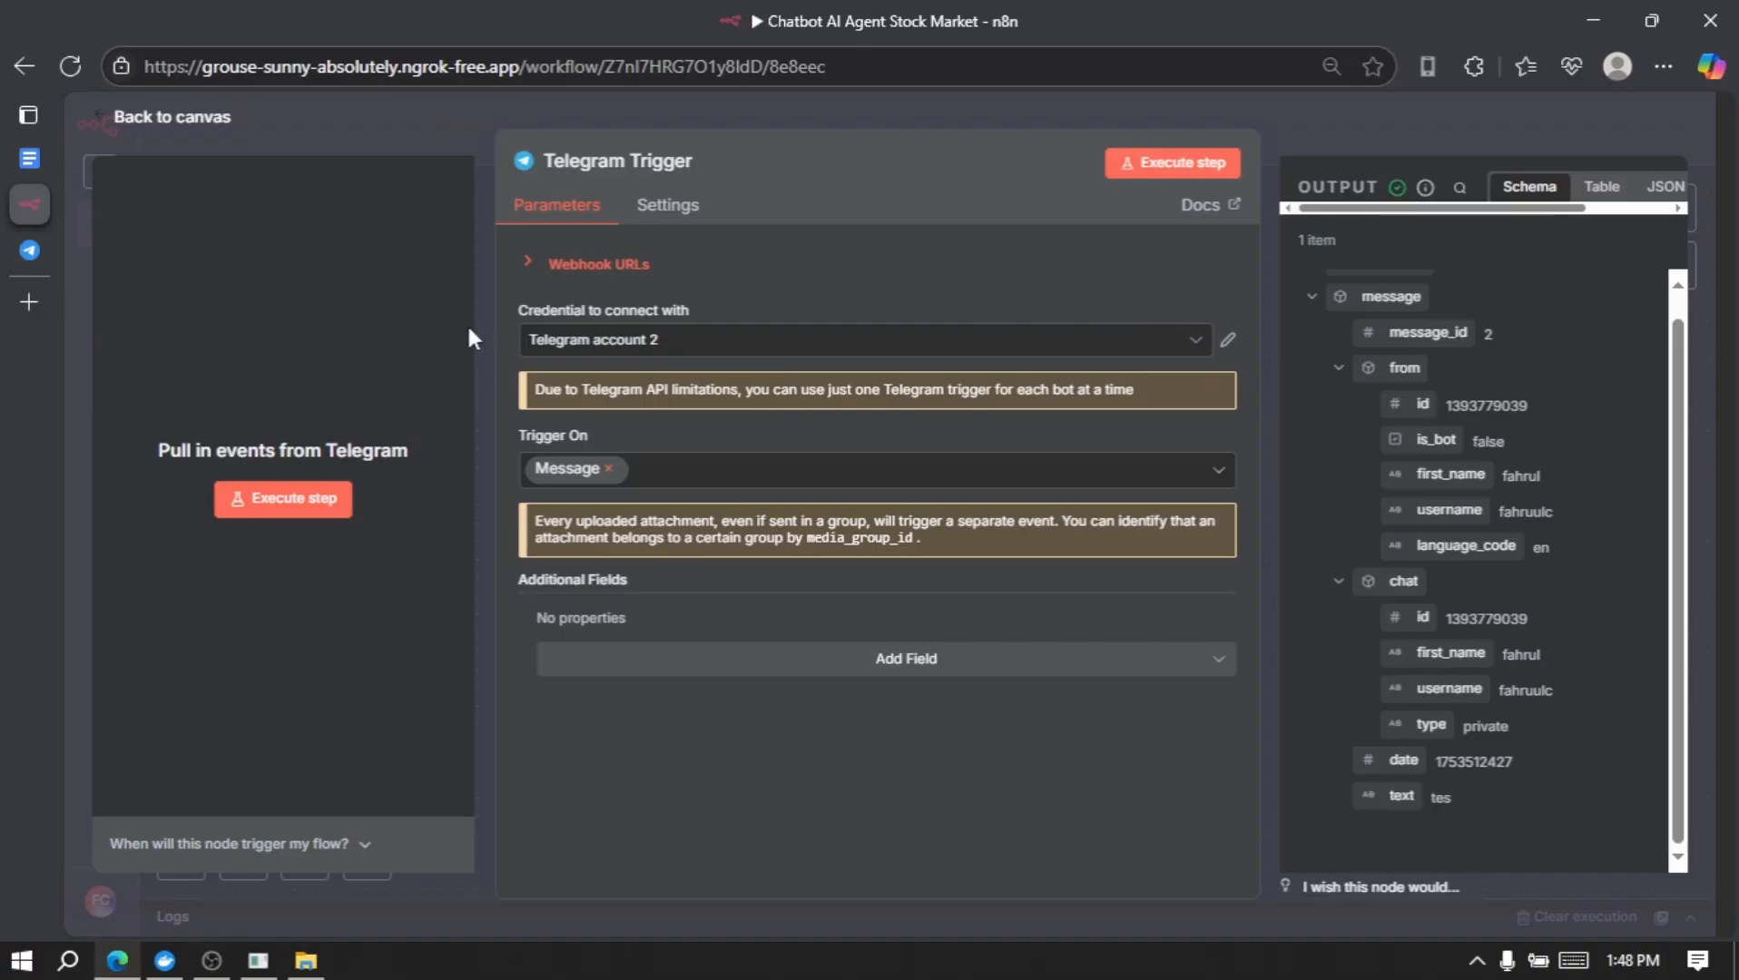
# Step: Return to the workflow canvas and add an AI Agent node connected after the Telegram Trigger
pyautogui.click(193, 129)
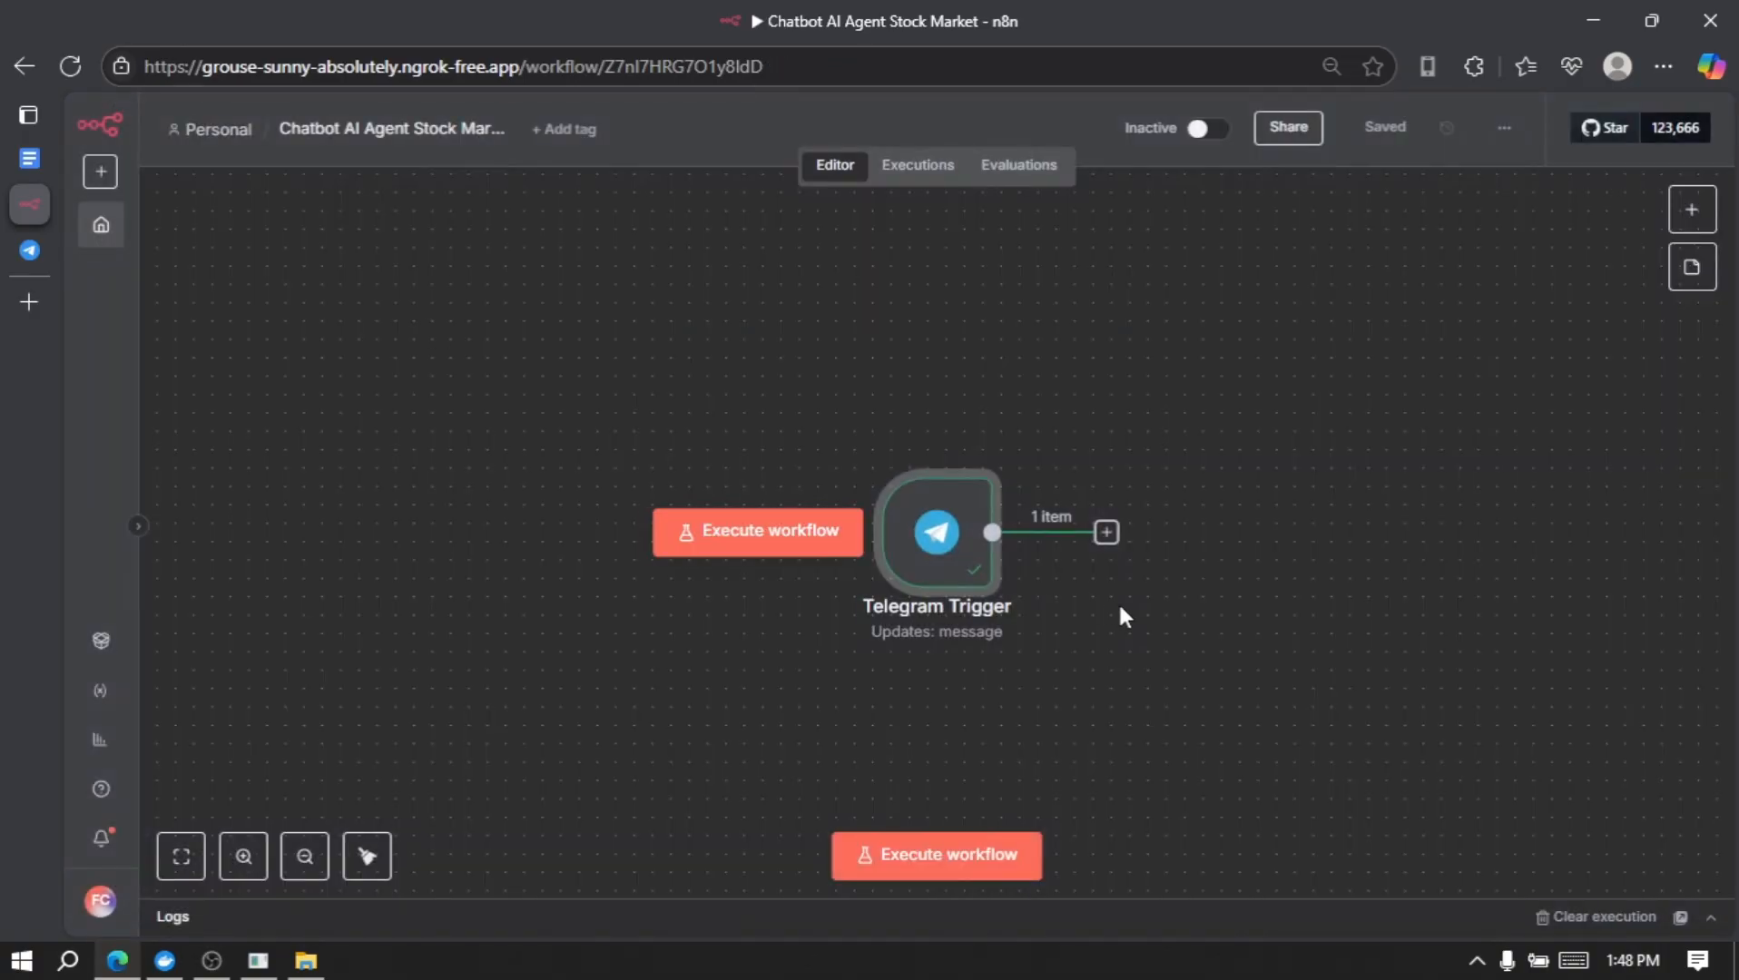
pyautogui.hscroll(2, 1116, 600)
pyautogui.click(968, 535)
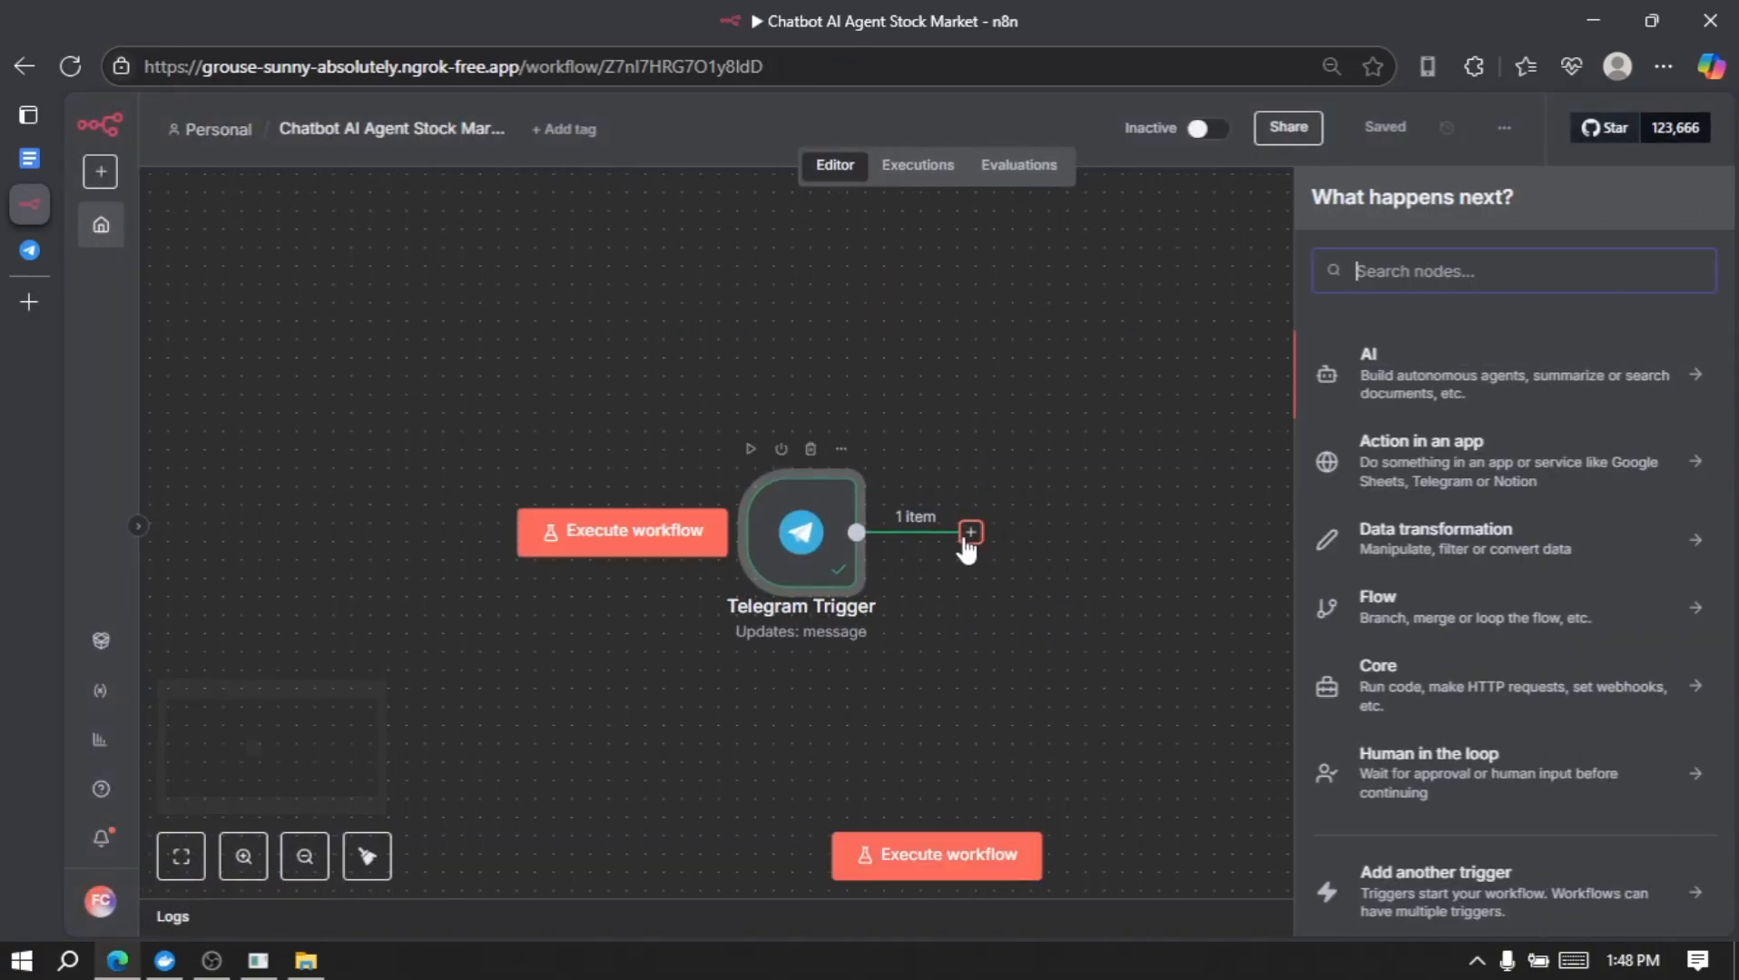
pyautogui.write('ai agent')
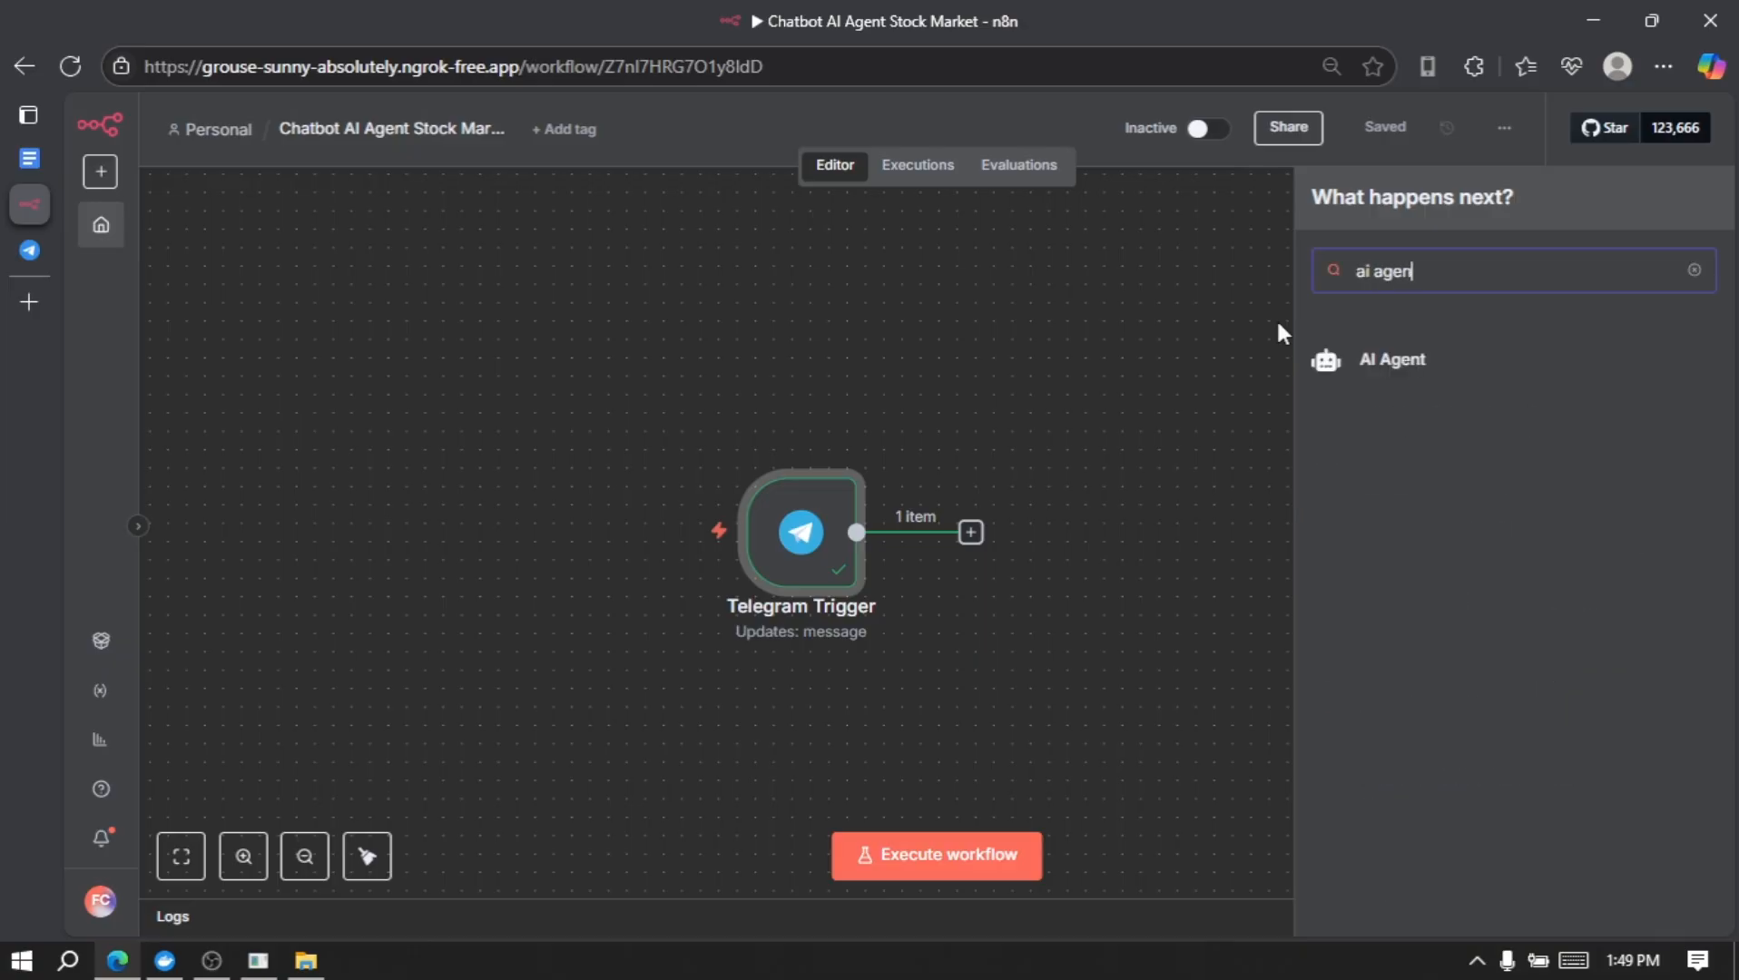
pyautogui.click(1467, 379)
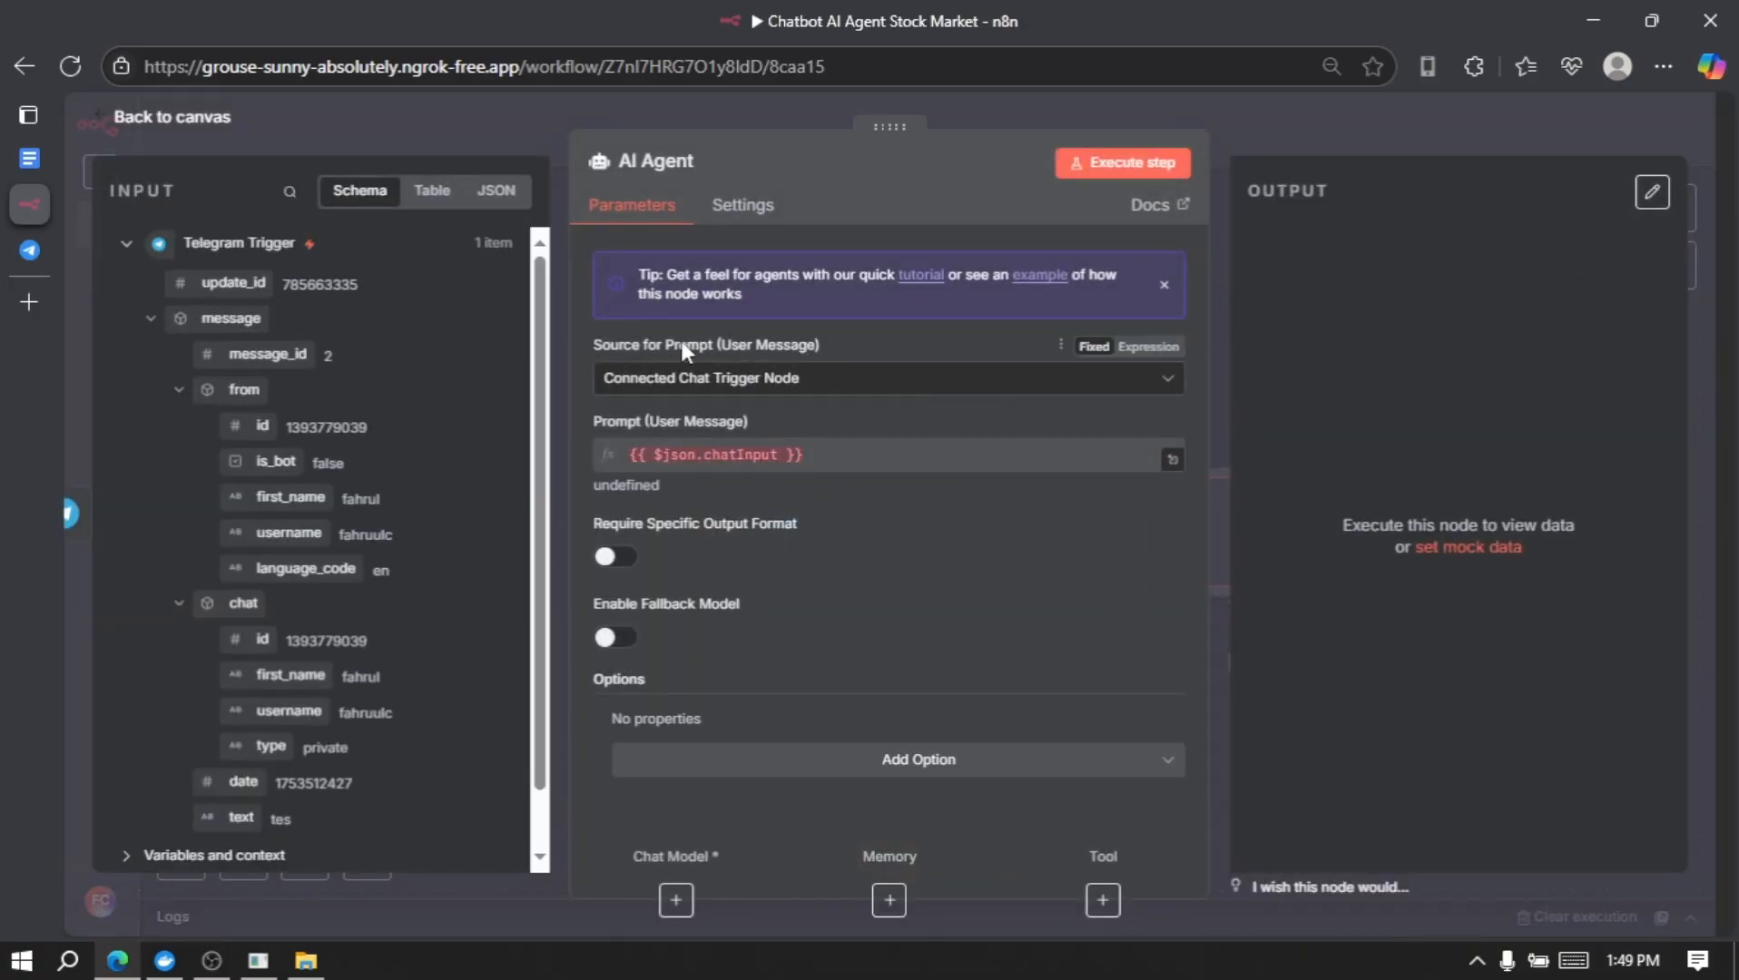
# Step: Set the AI Agent's prompt source to Define below and map the Telegram message text as the expression {{ $json.message.text }}
pyautogui.click(796, 380)
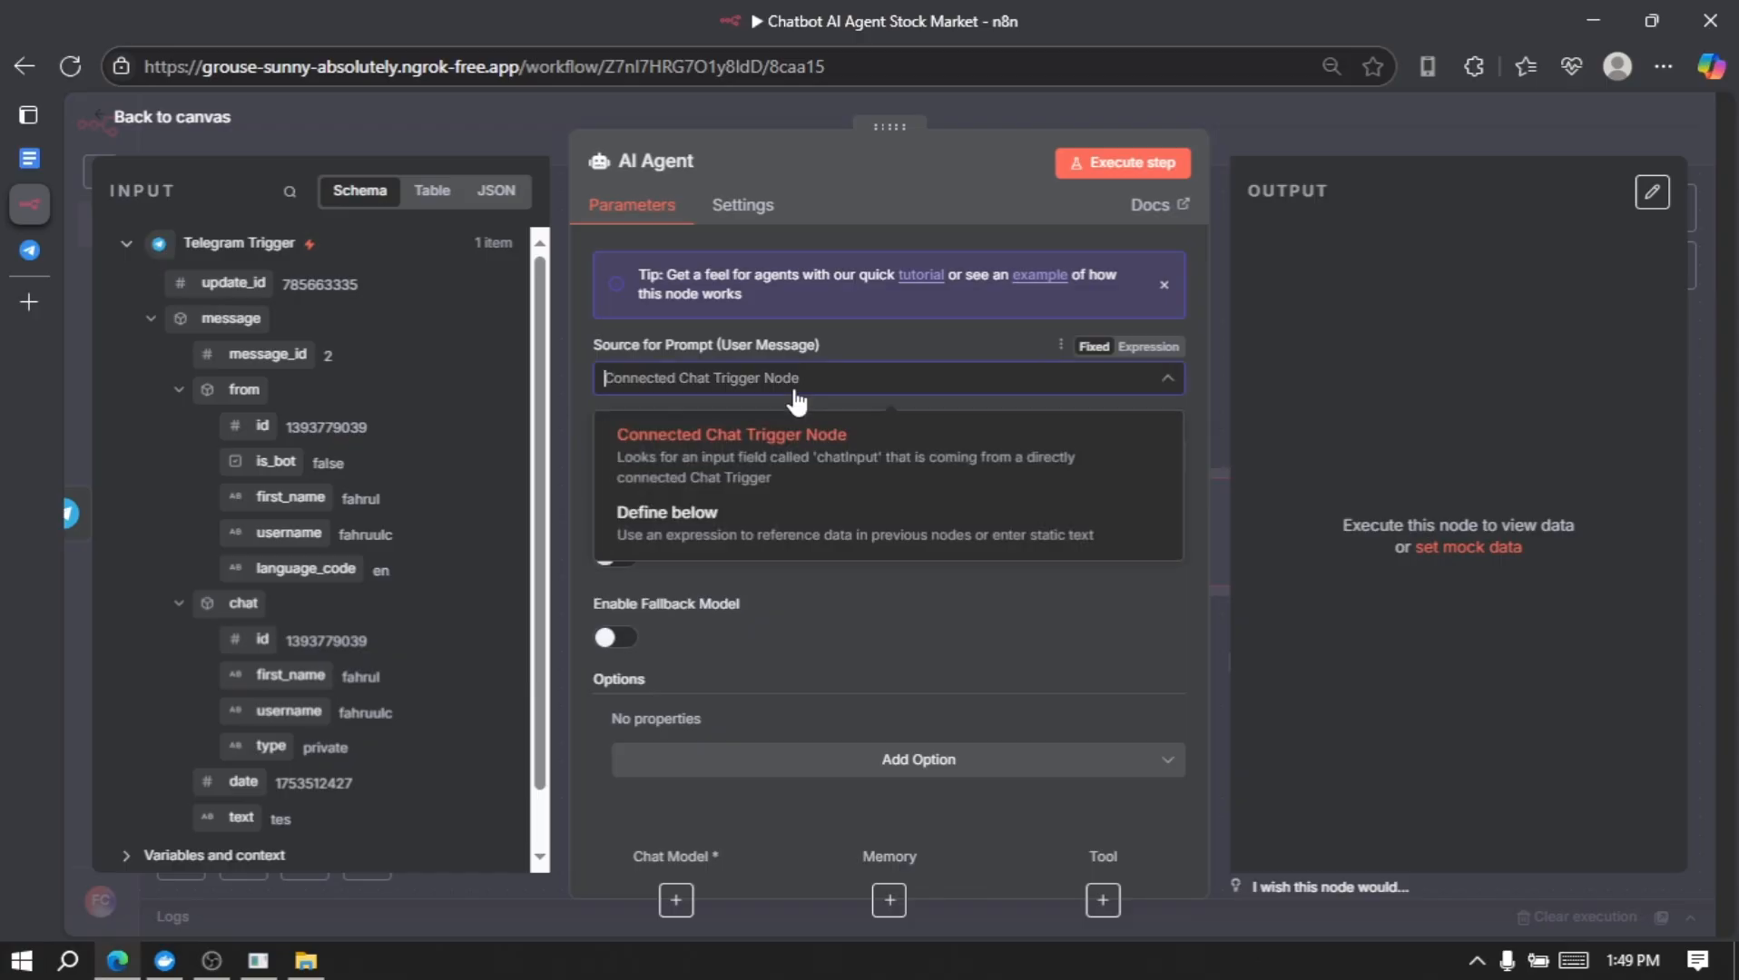
pyautogui.click(764, 519)
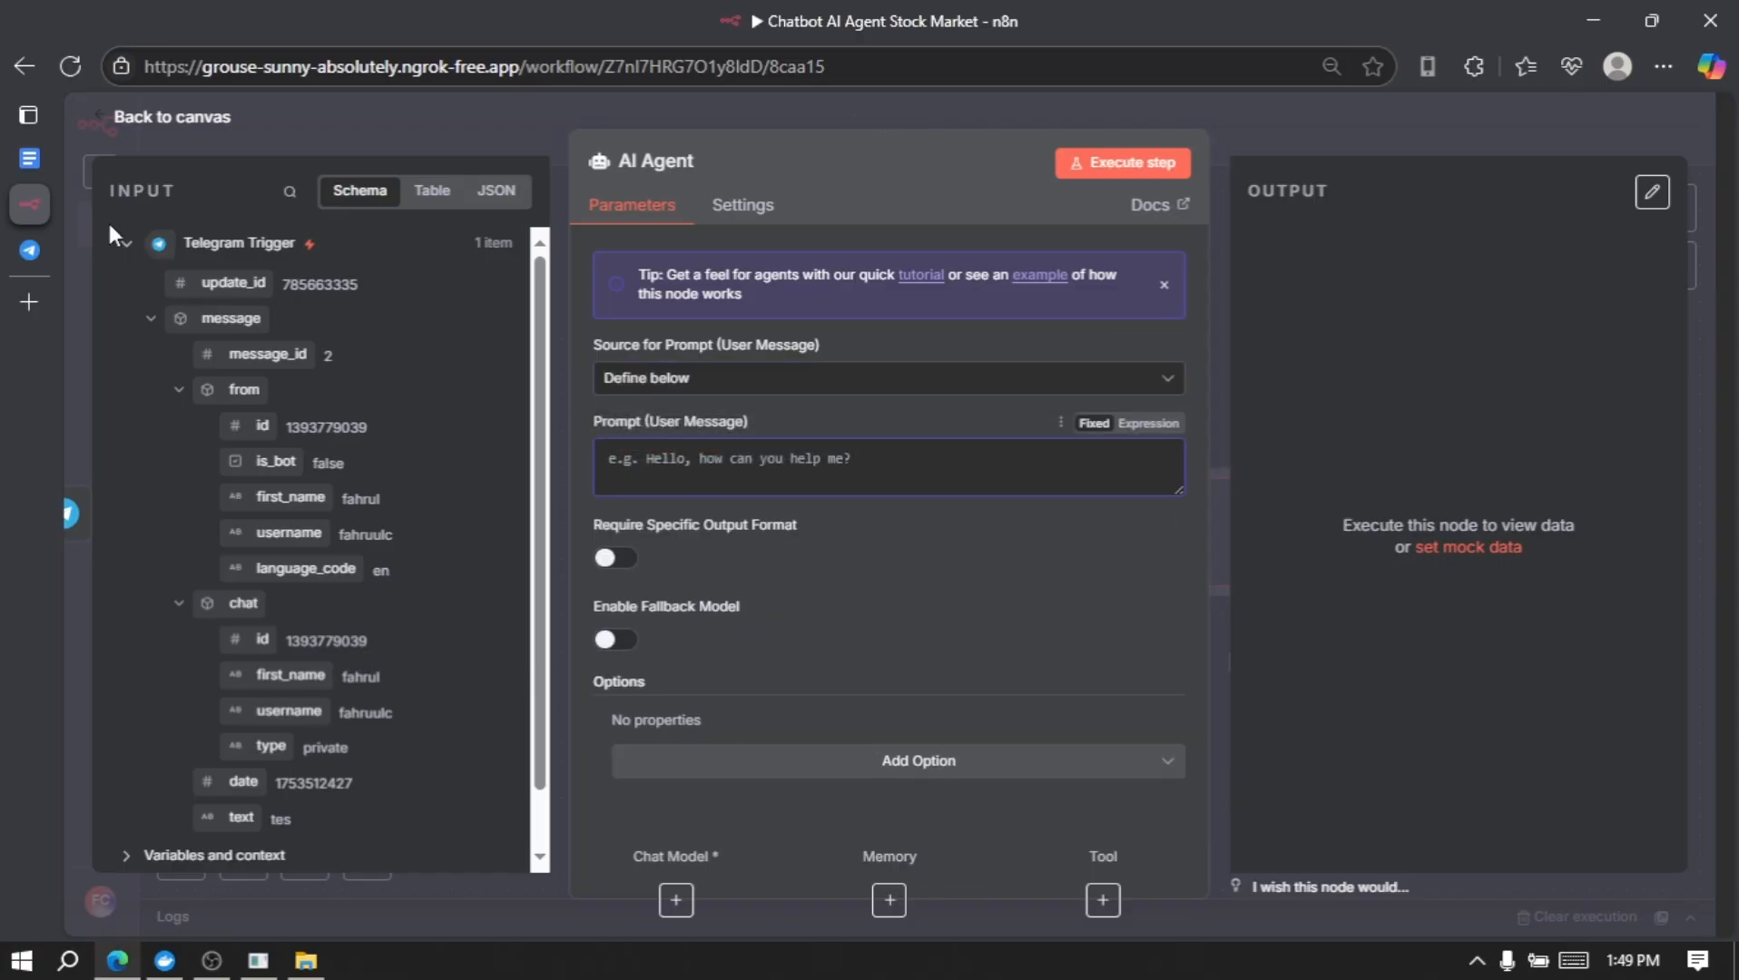
pyautogui.click(94, 164)
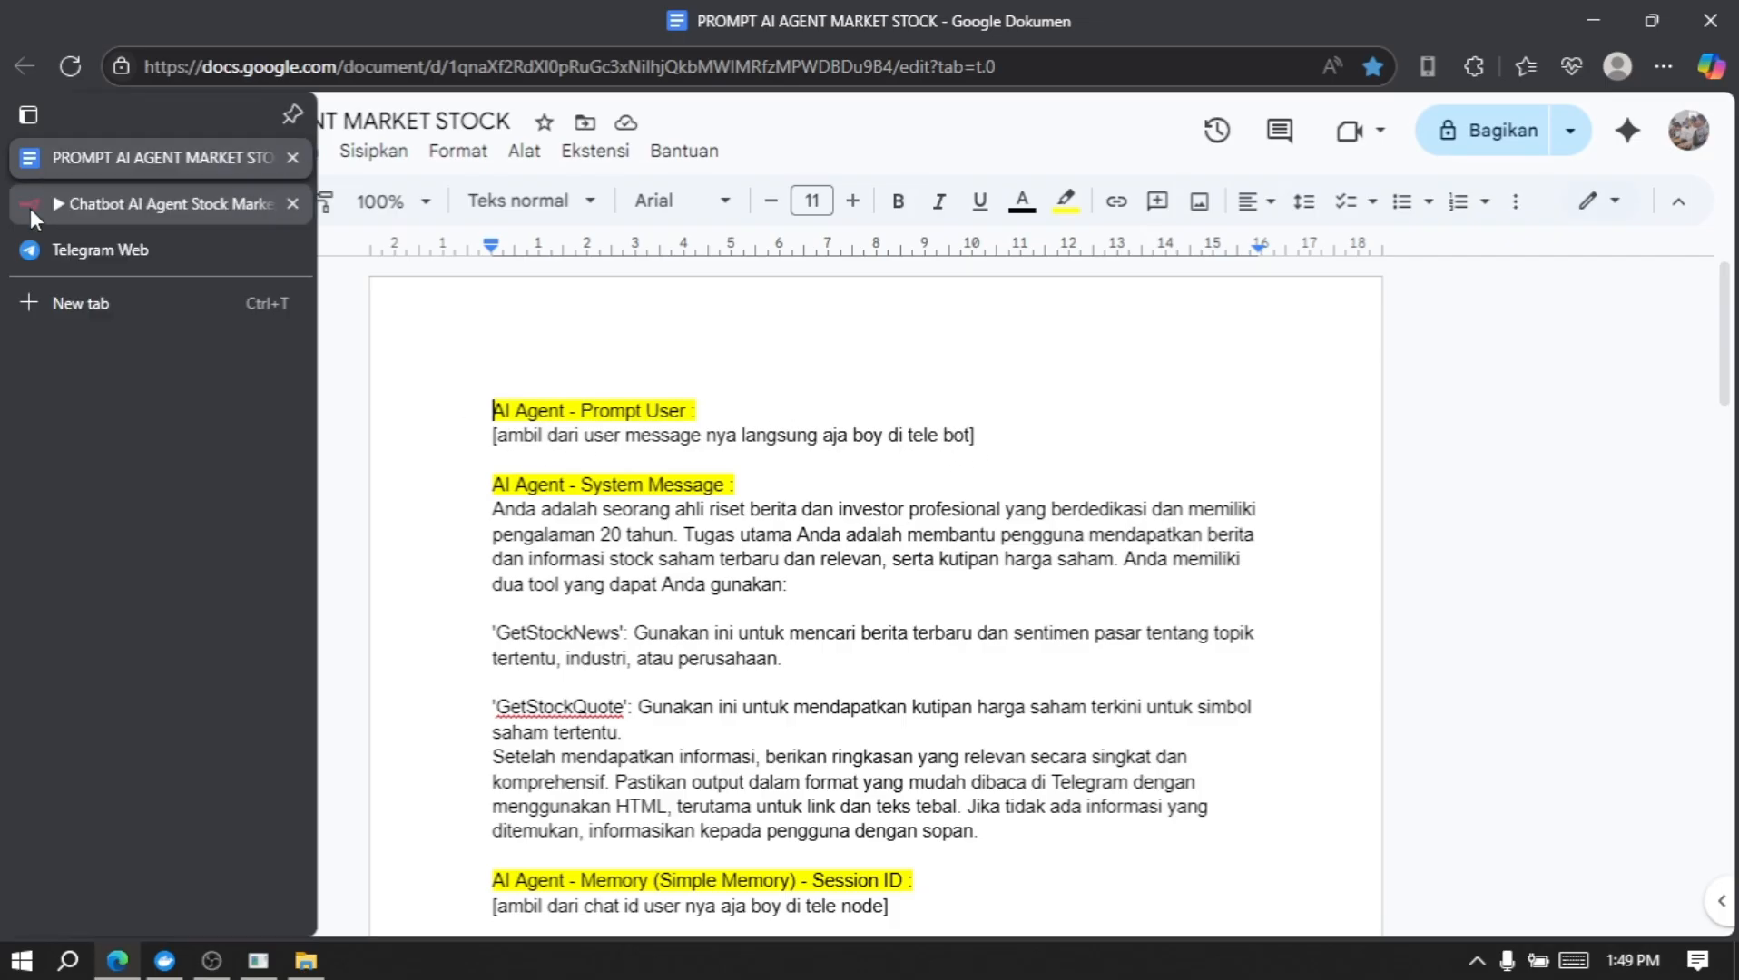
pyautogui.click(31, 208)
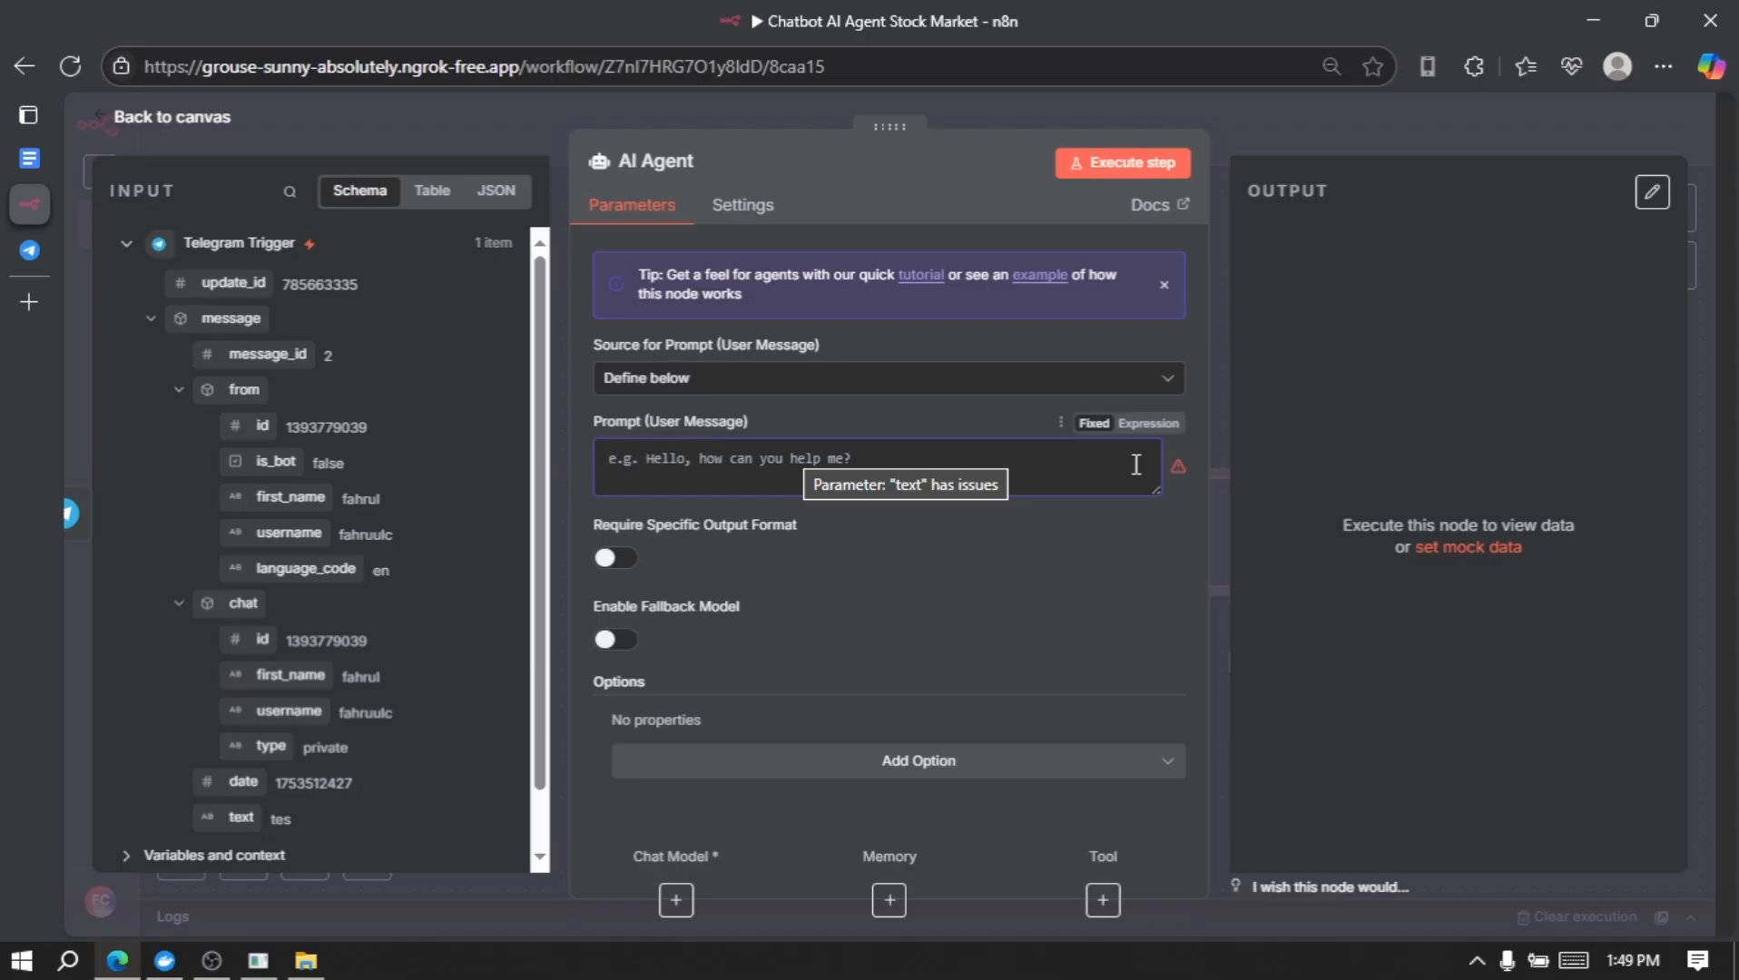
pyautogui.click(1148, 424)
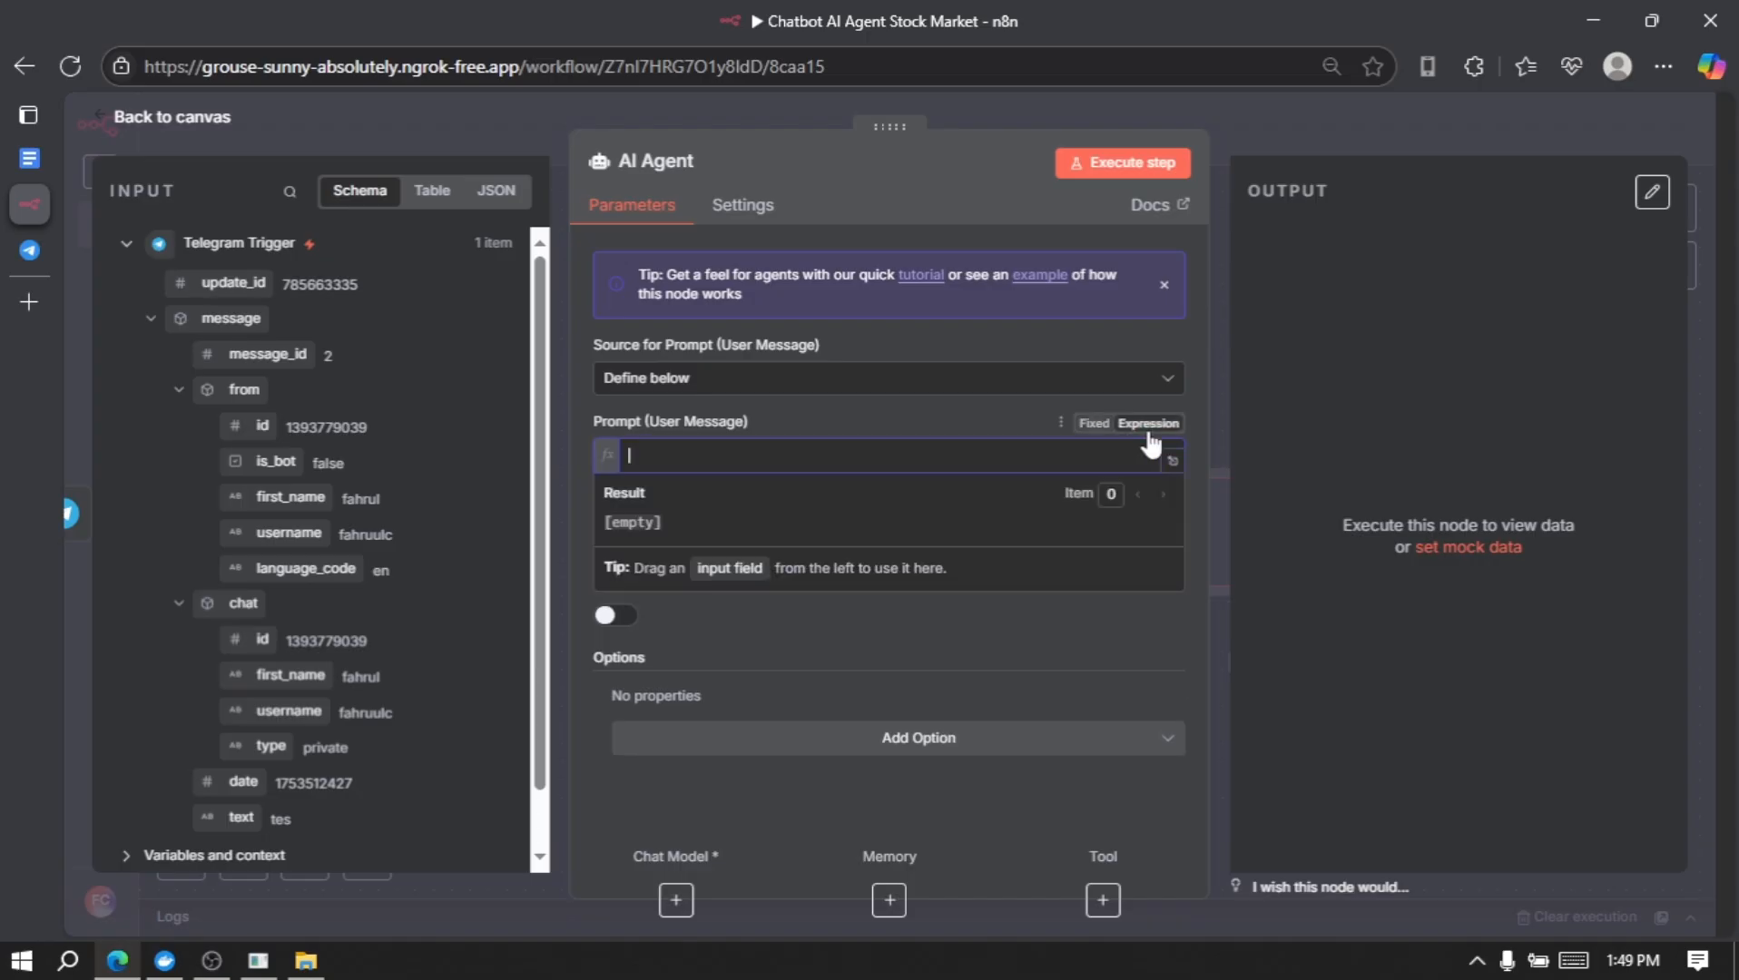
pyautogui.scroll(-1, 217, 689)
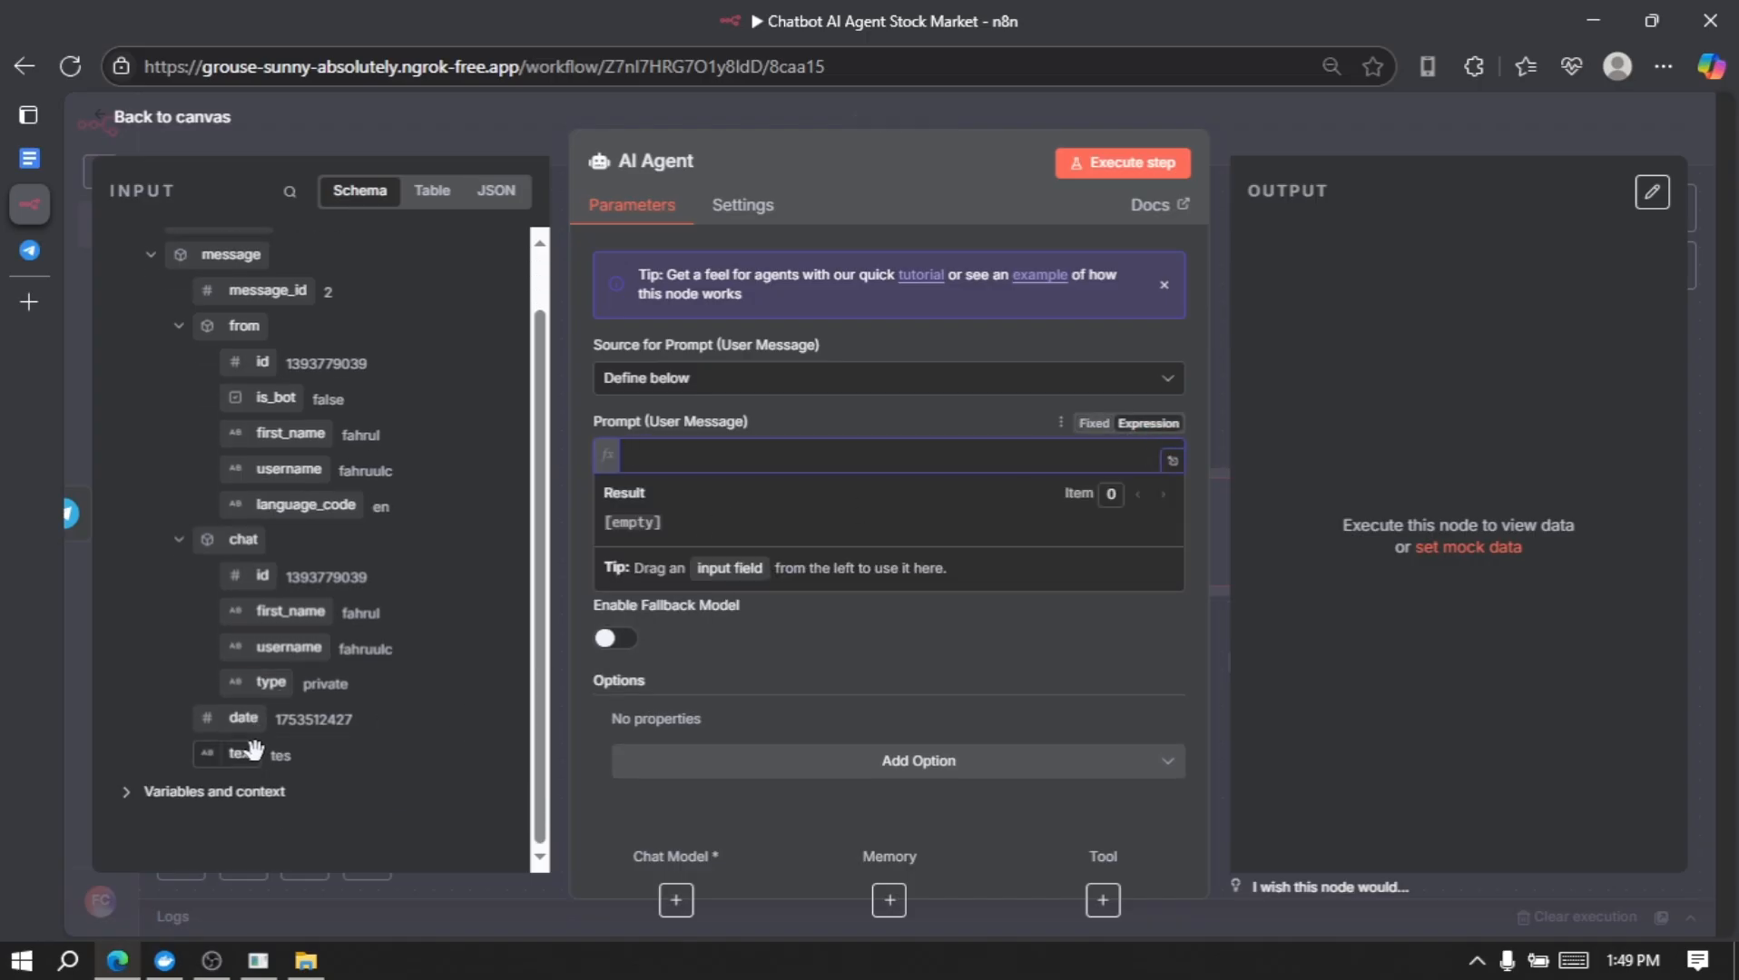
pyautogui.moveTo(222, 760); pyautogui.dragTo(669, 466)
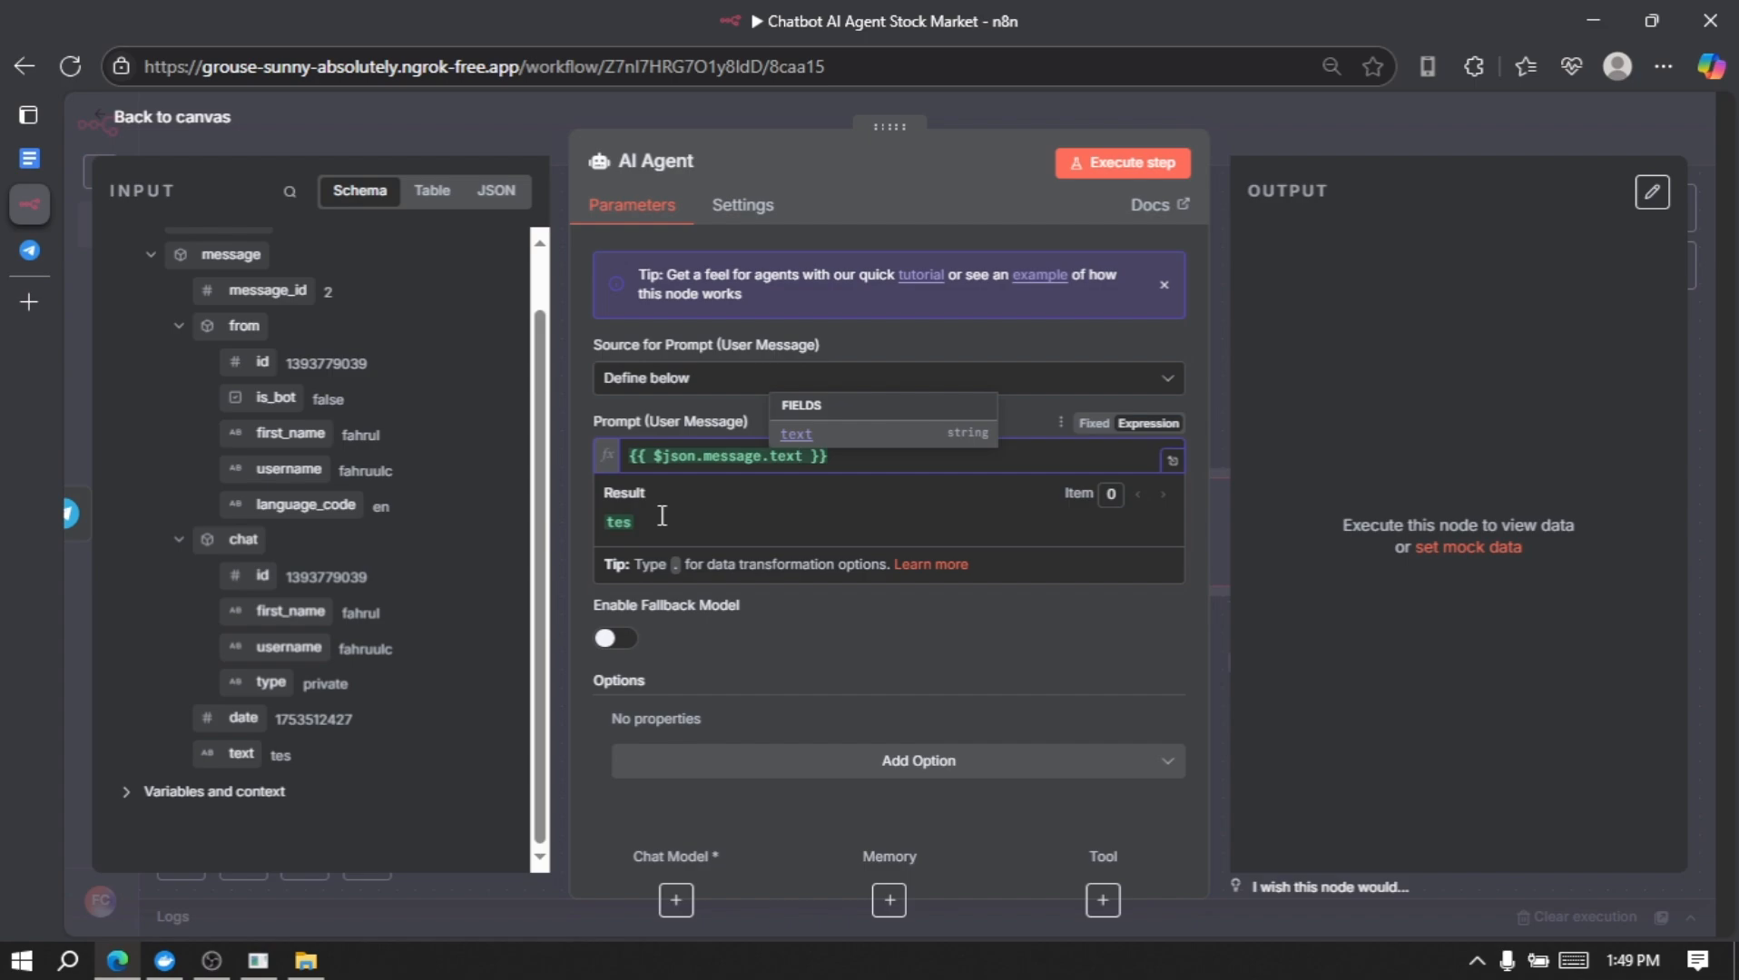
pyautogui.click(626, 412)
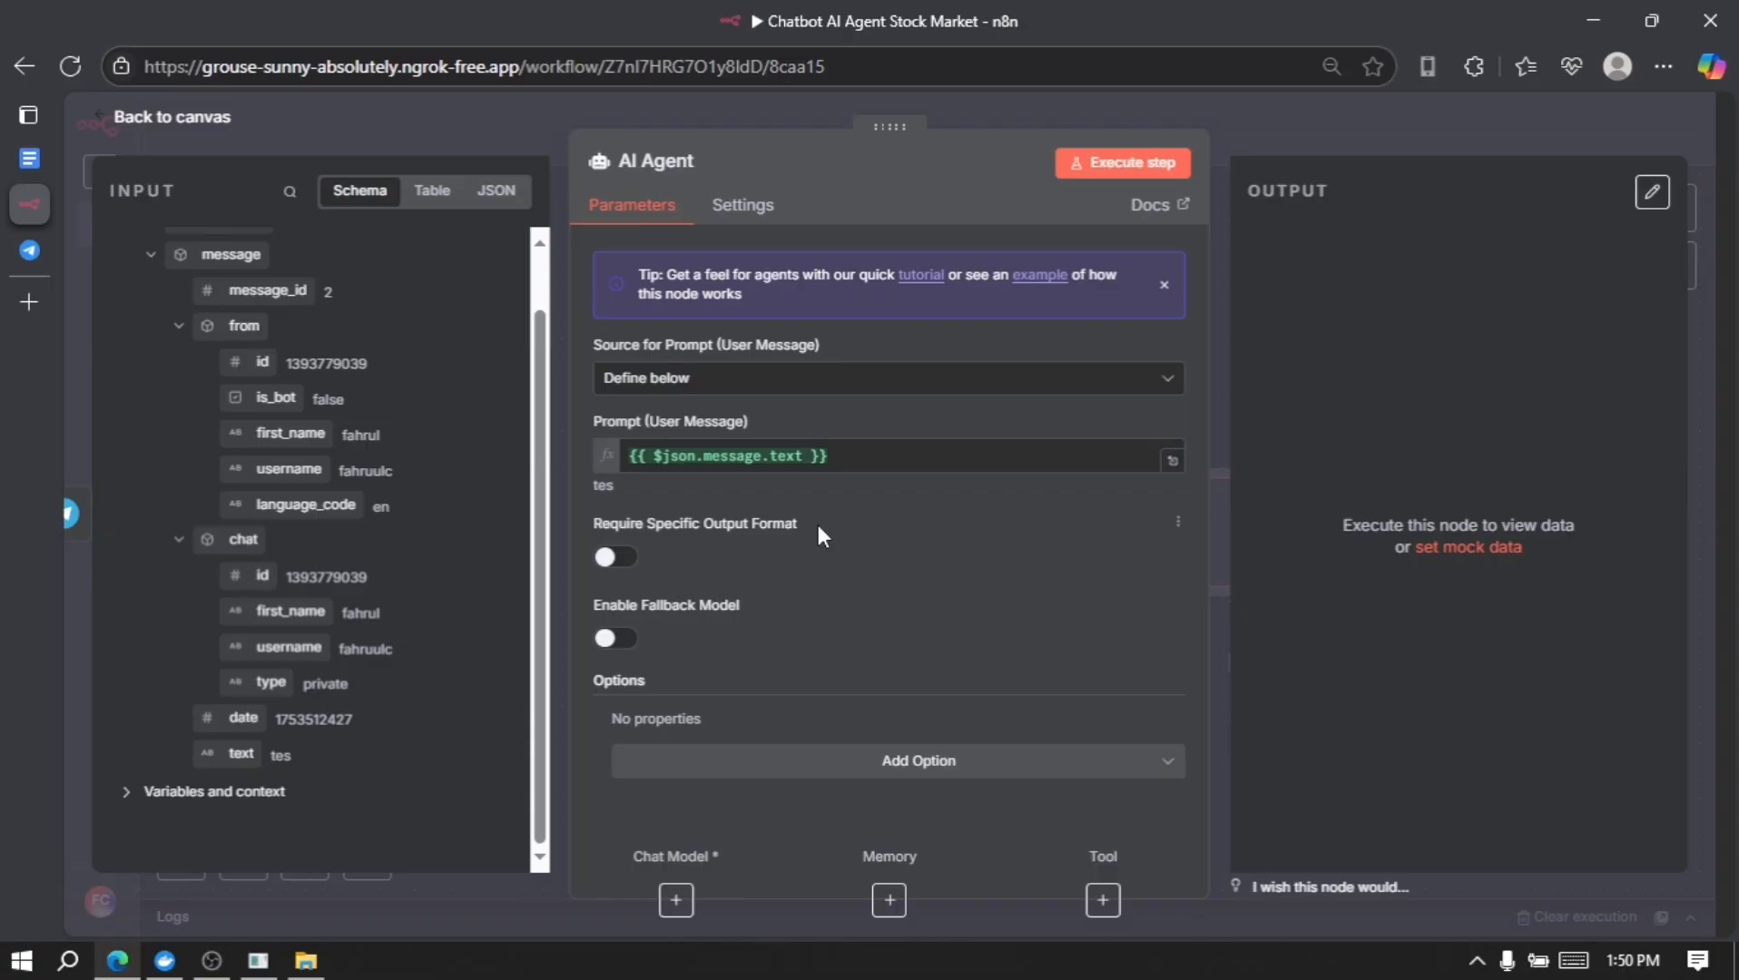
# Step: Add the System Message option to the AI Agent node
pyautogui.click(726, 765)
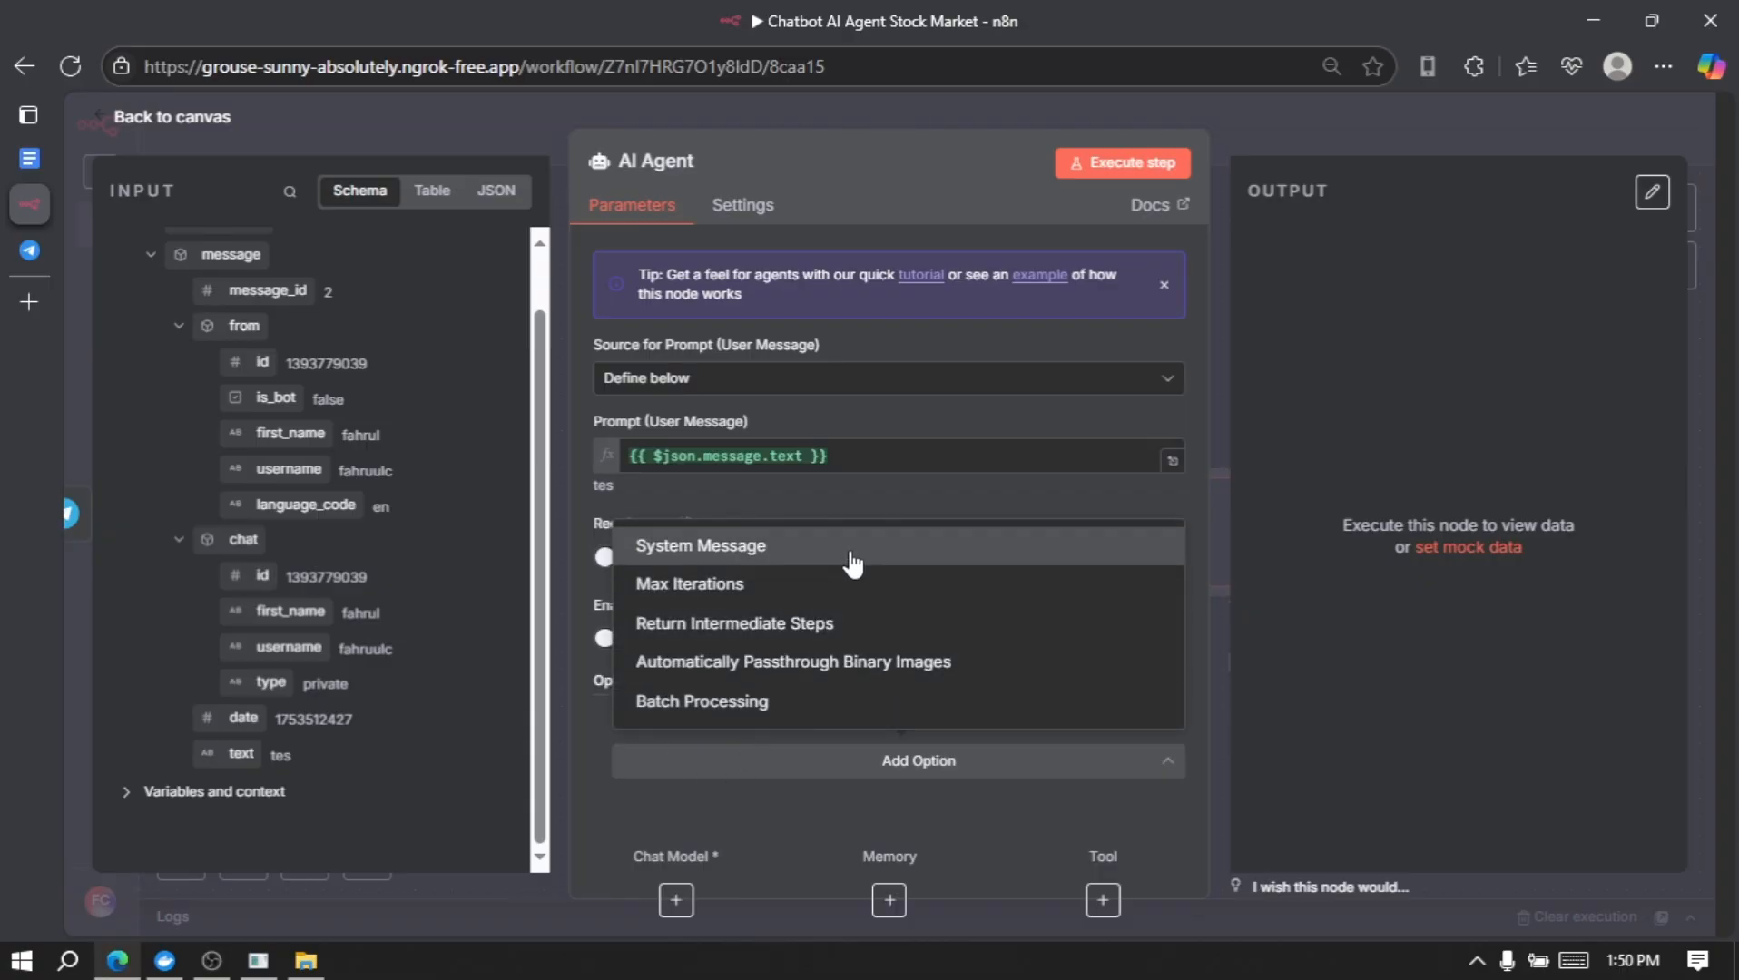
pyautogui.click(851, 556)
pyautogui.scroll(-2, 850, 550)
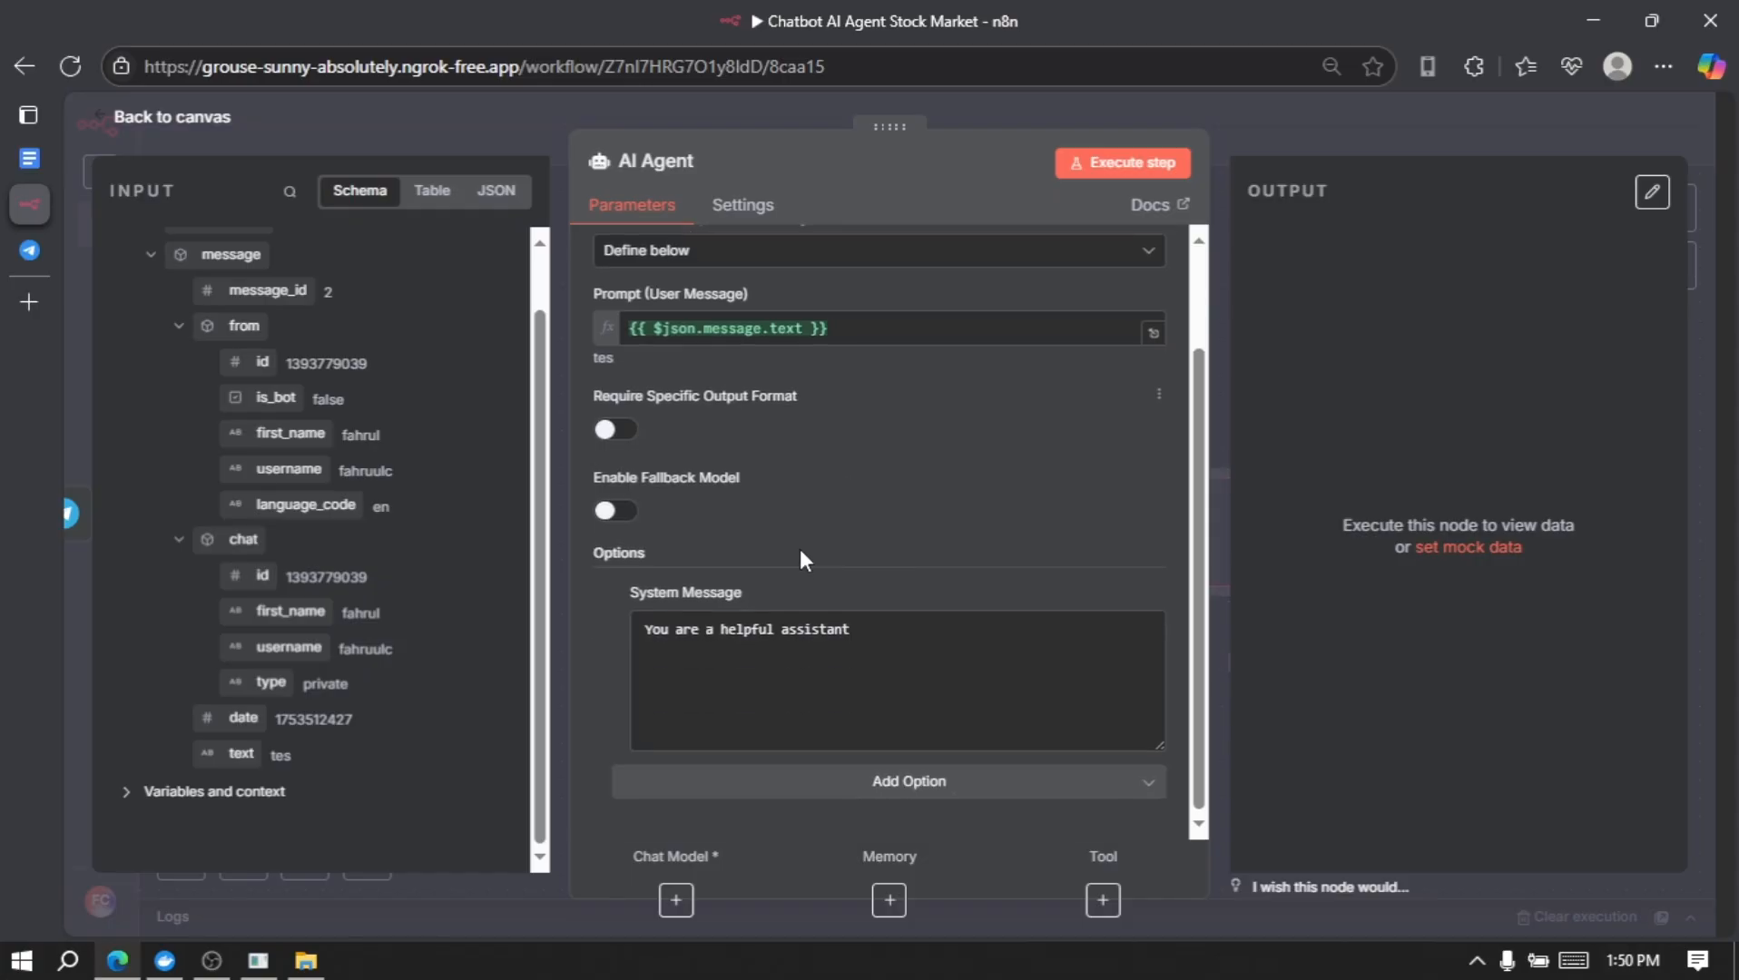
# Step: Replace the default system message with the "AI Agent - System Message" text copied from the PROMPT AI AGENT MARKET STOCK document in Google Docs
pyautogui.click(26, 168)
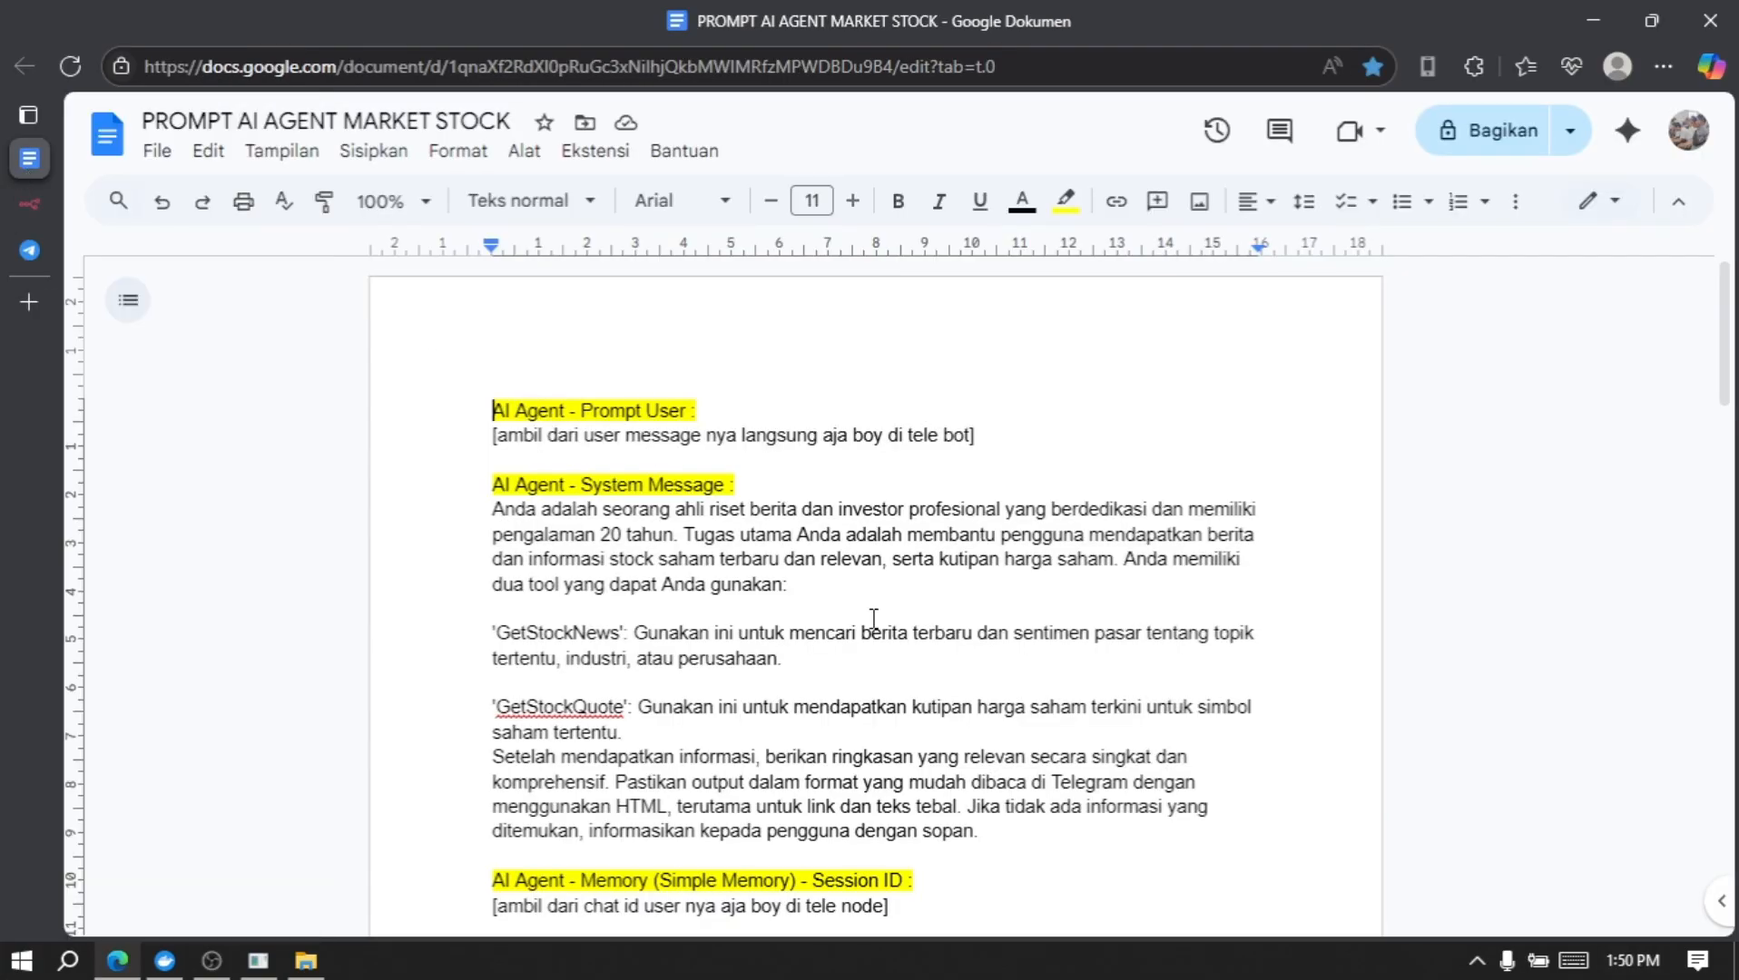
pyautogui.scroll(-1, 873, 618)
pyautogui.scroll(-1, 873, 618)
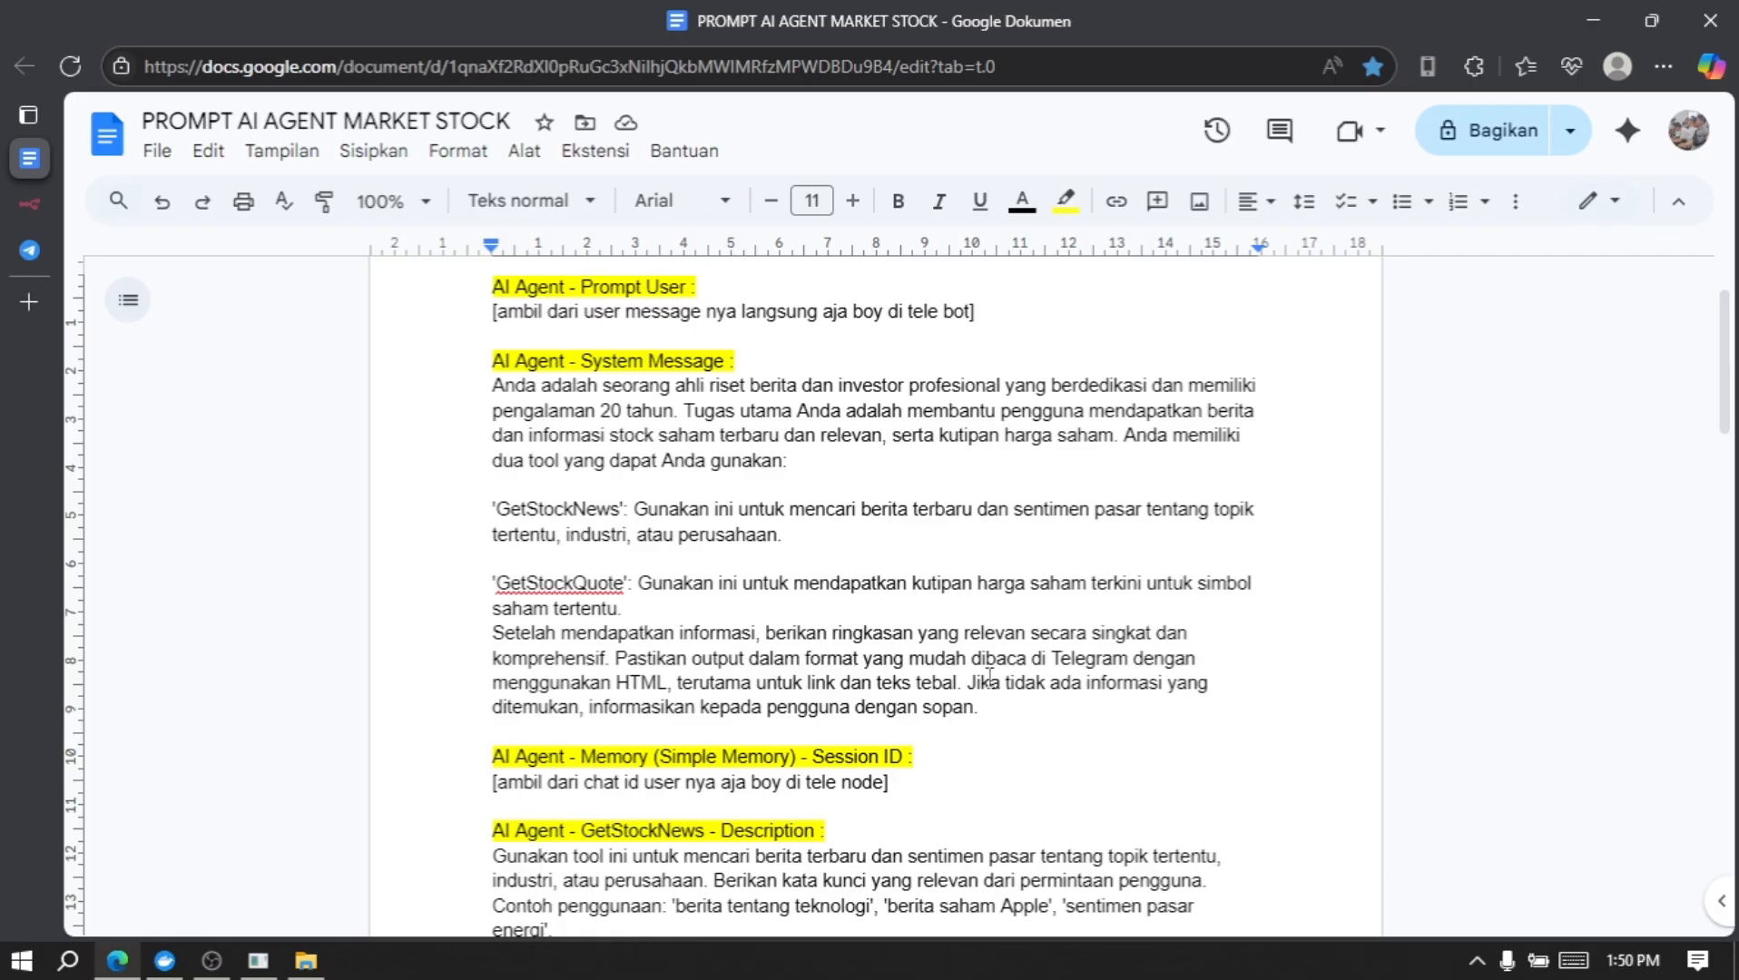
pyautogui.moveTo(978, 707); pyautogui.dragTo(679, 509)
pyautogui.moveTo(604, 461); pyautogui.dragTo(479, 386)
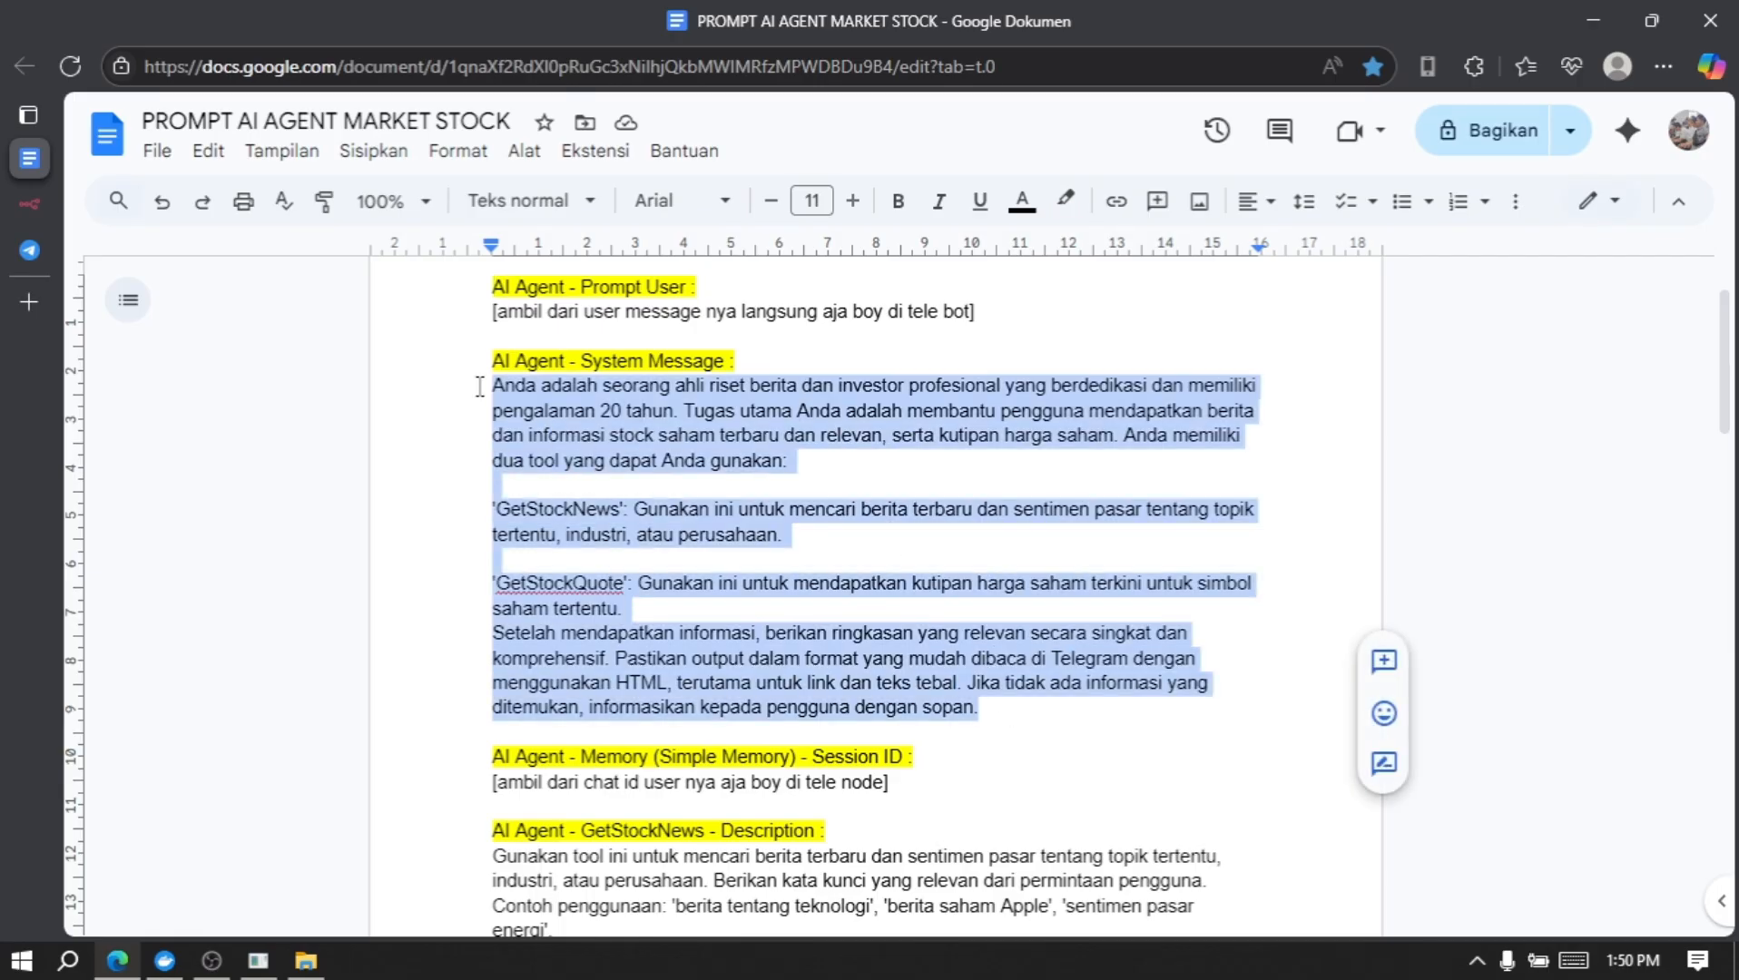
pyautogui.click(29, 205)
pyautogui.click(908, 781)
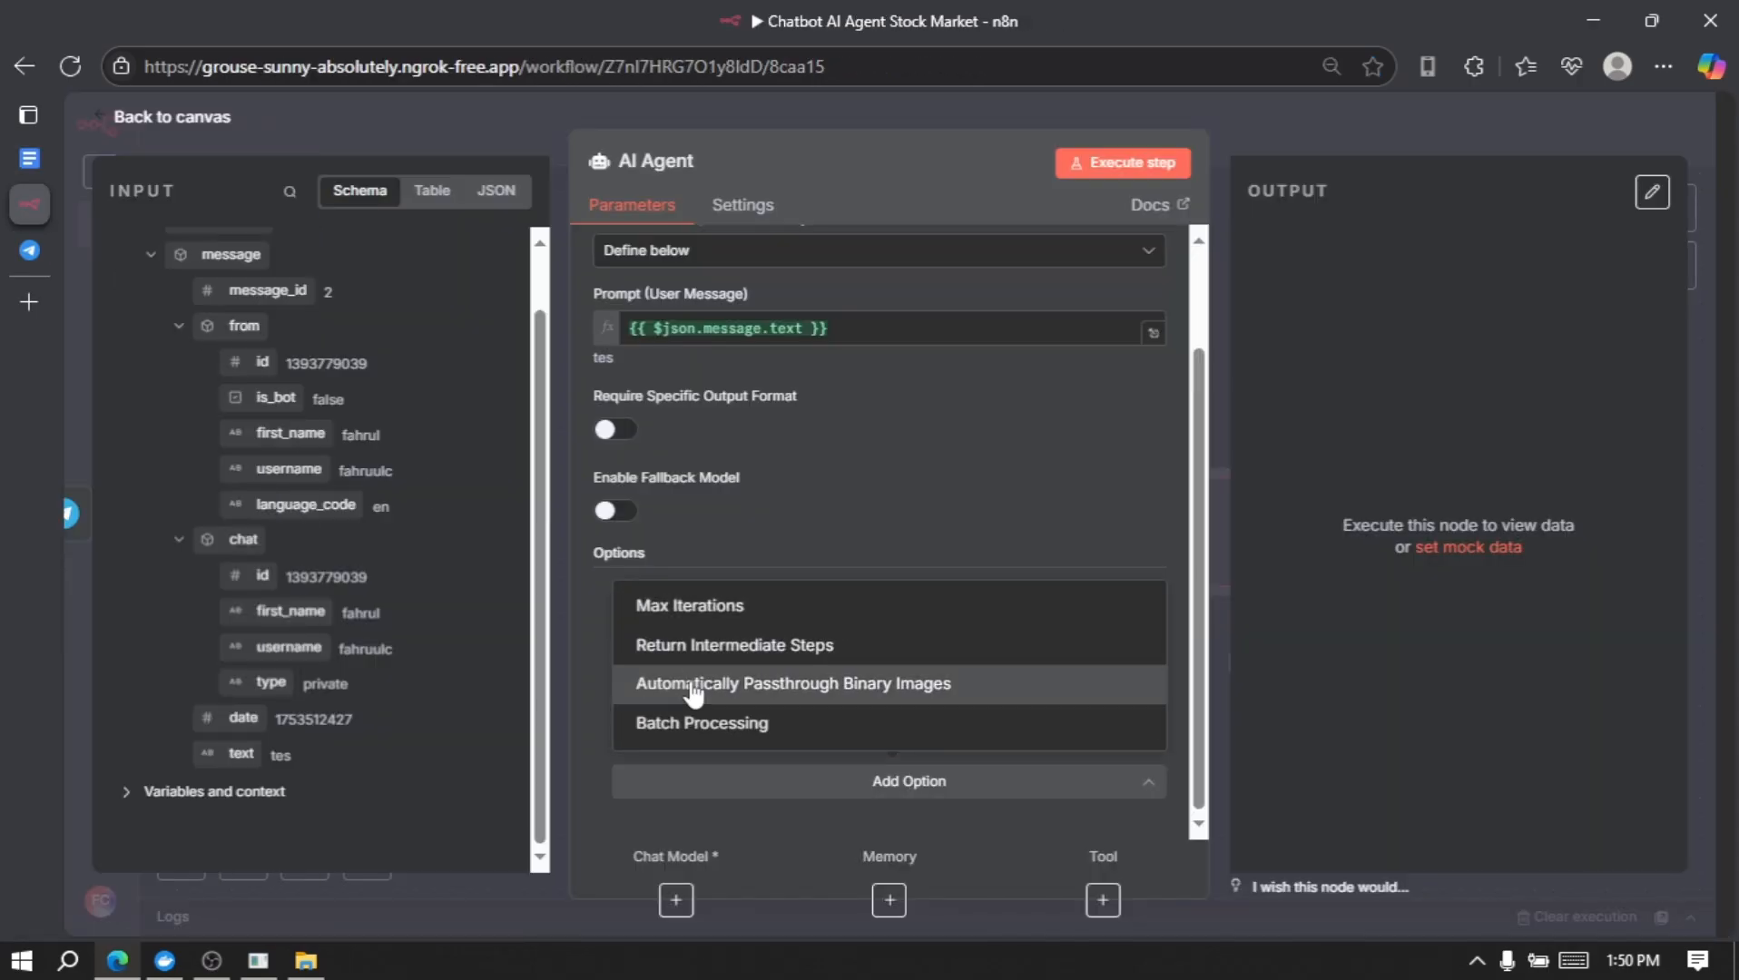
pyautogui.scroll(2, 871, 636)
pyautogui.click(871, 605)
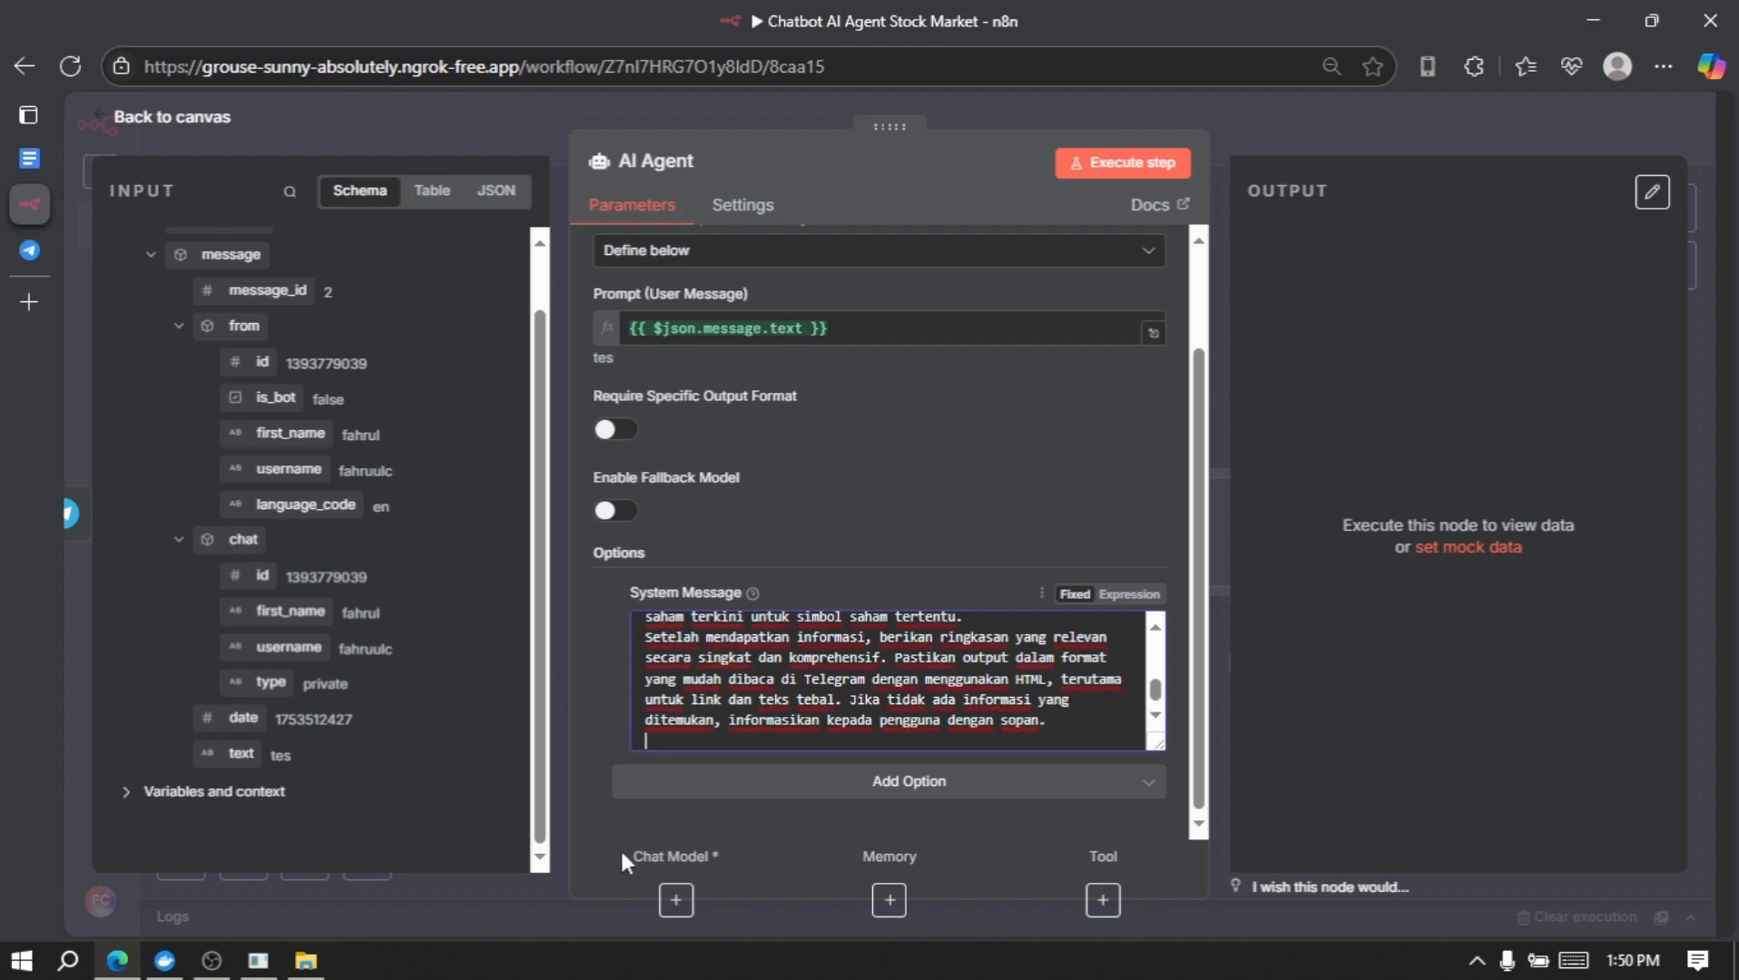
# Step: Attach a Google Gemini Chat Model to the AI Agent as its chat model
pyautogui.click(676, 902)
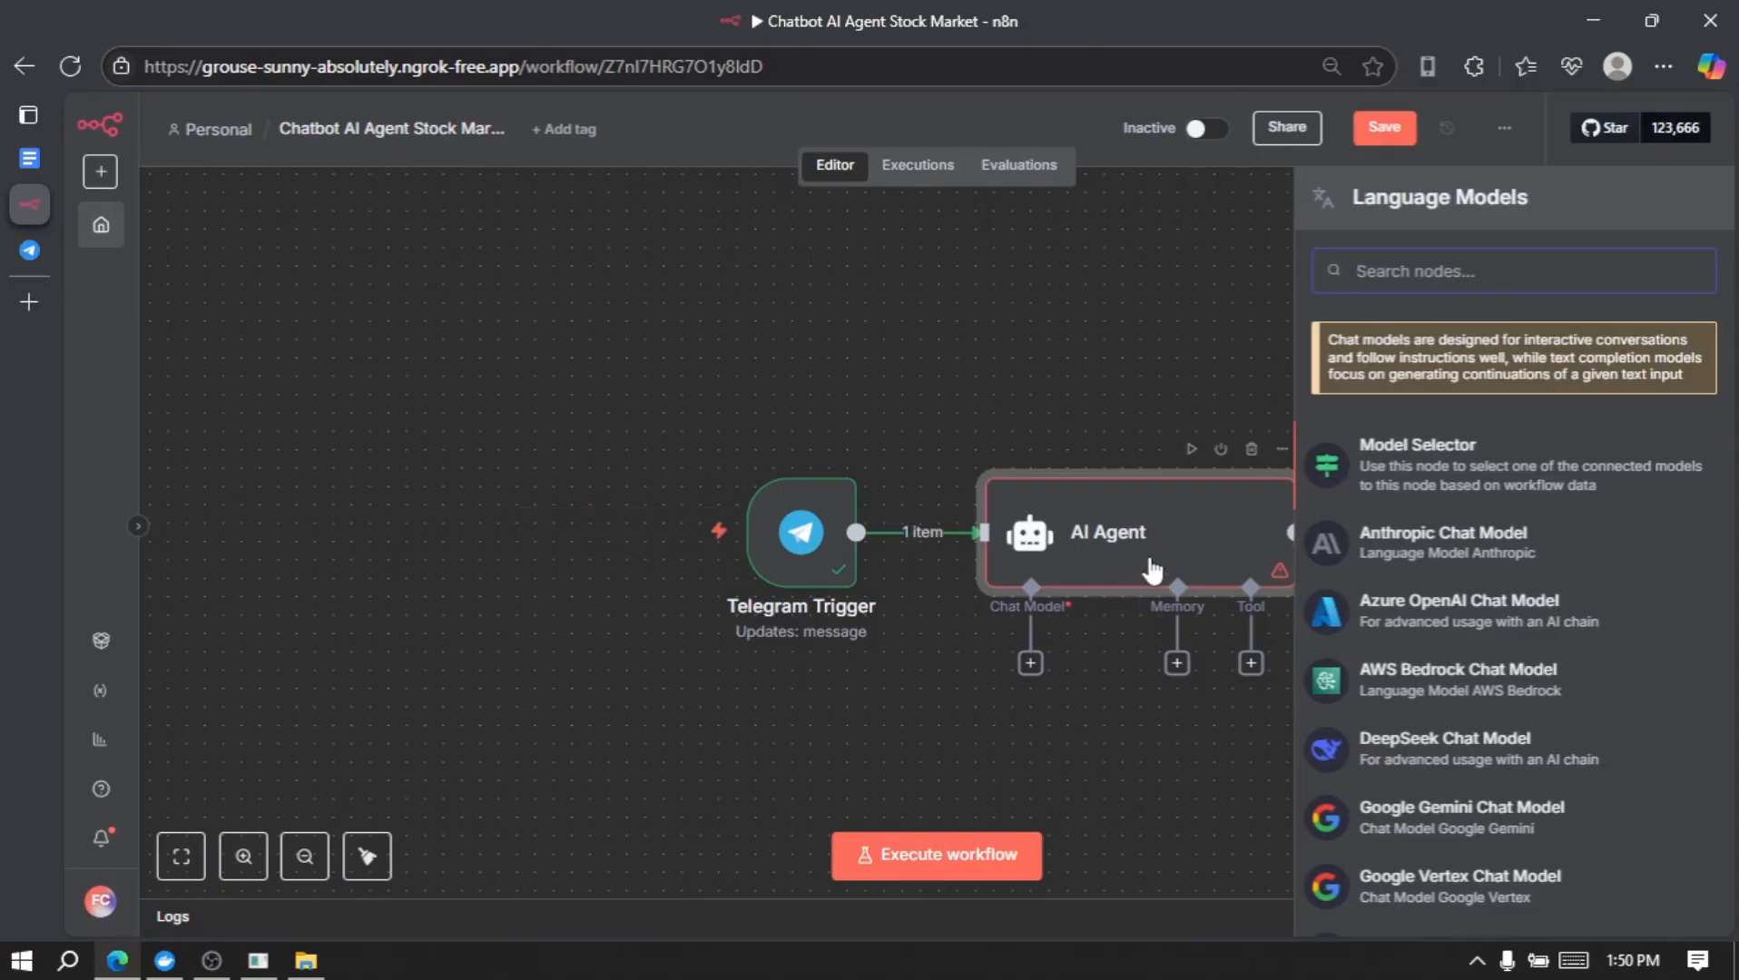
pyautogui.scroll(-2, 1449, 697)
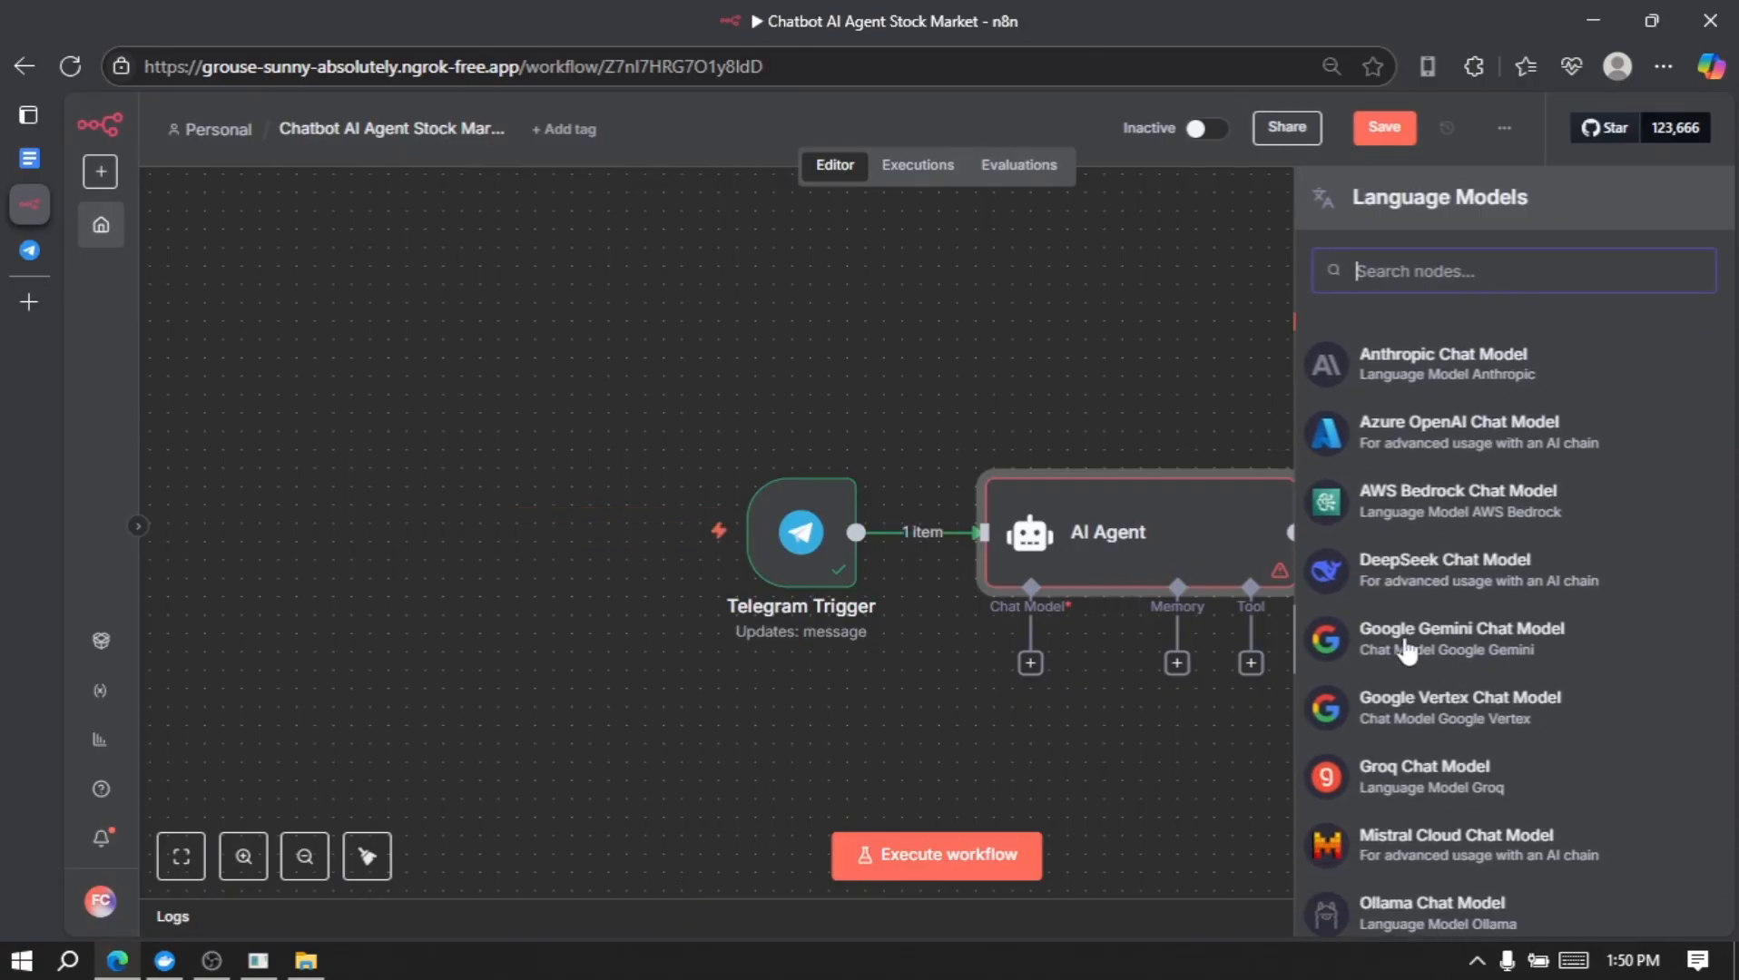
pyautogui.click(1521, 650)
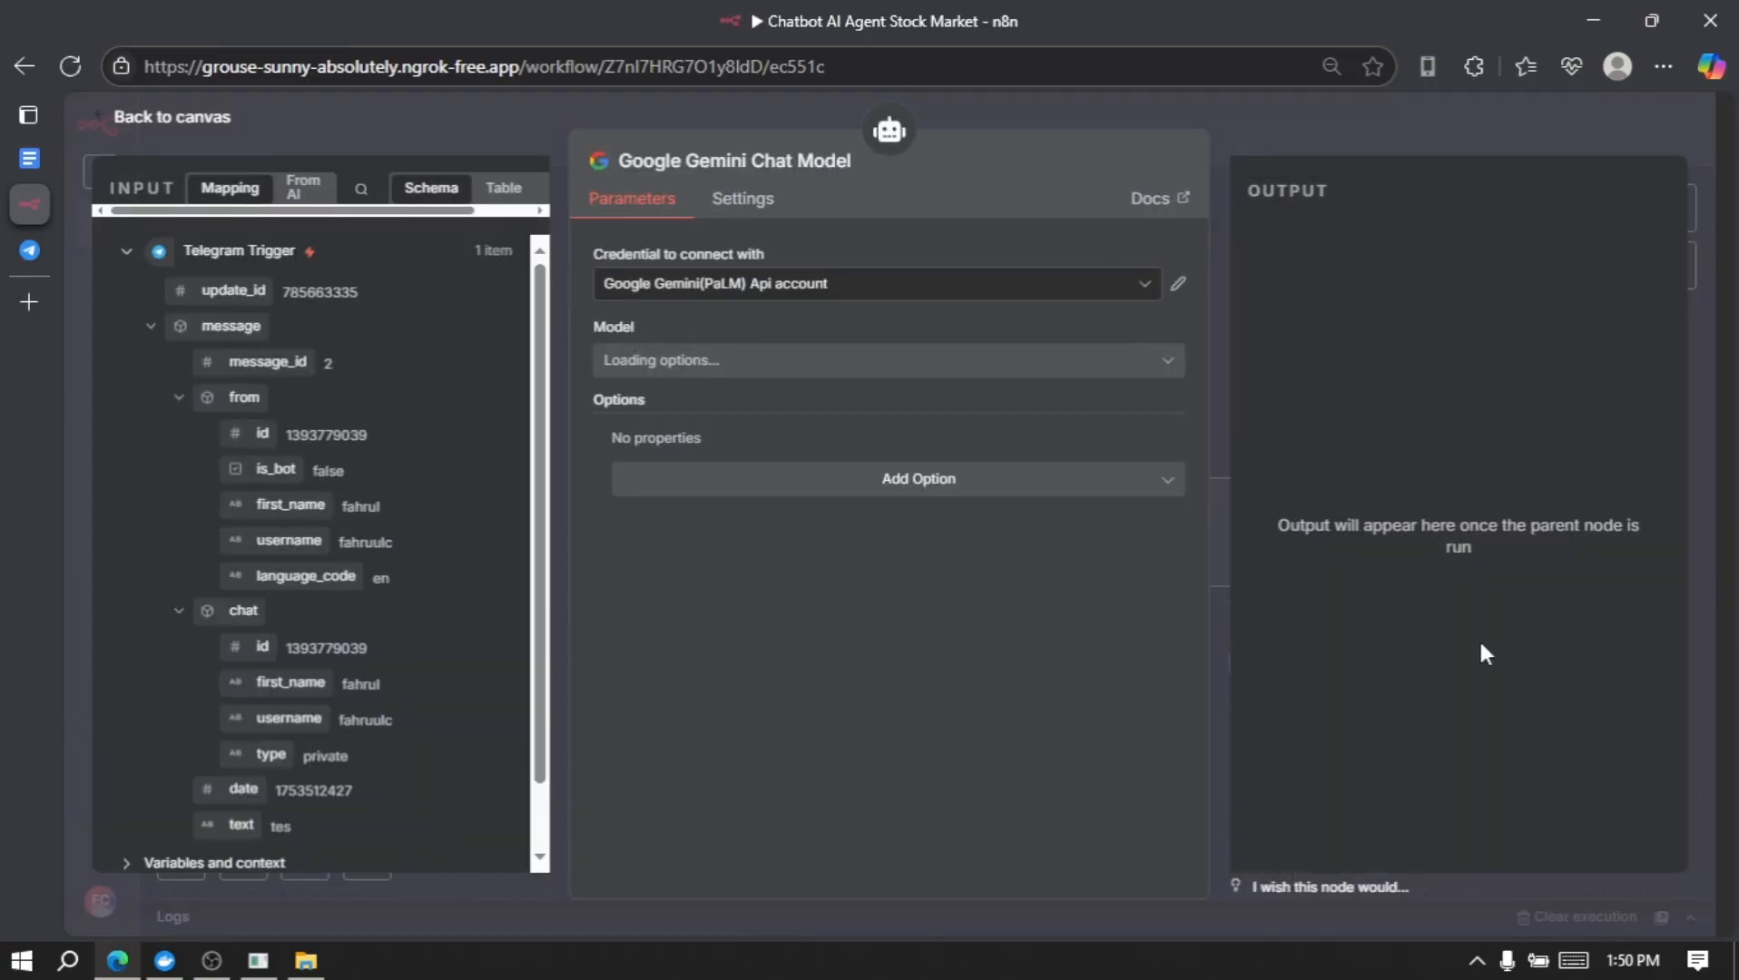
# Step: Start a new Google Gemini(PaLM) Api credential for the chat model and fill in its API Key field
pyautogui.click(796, 295)
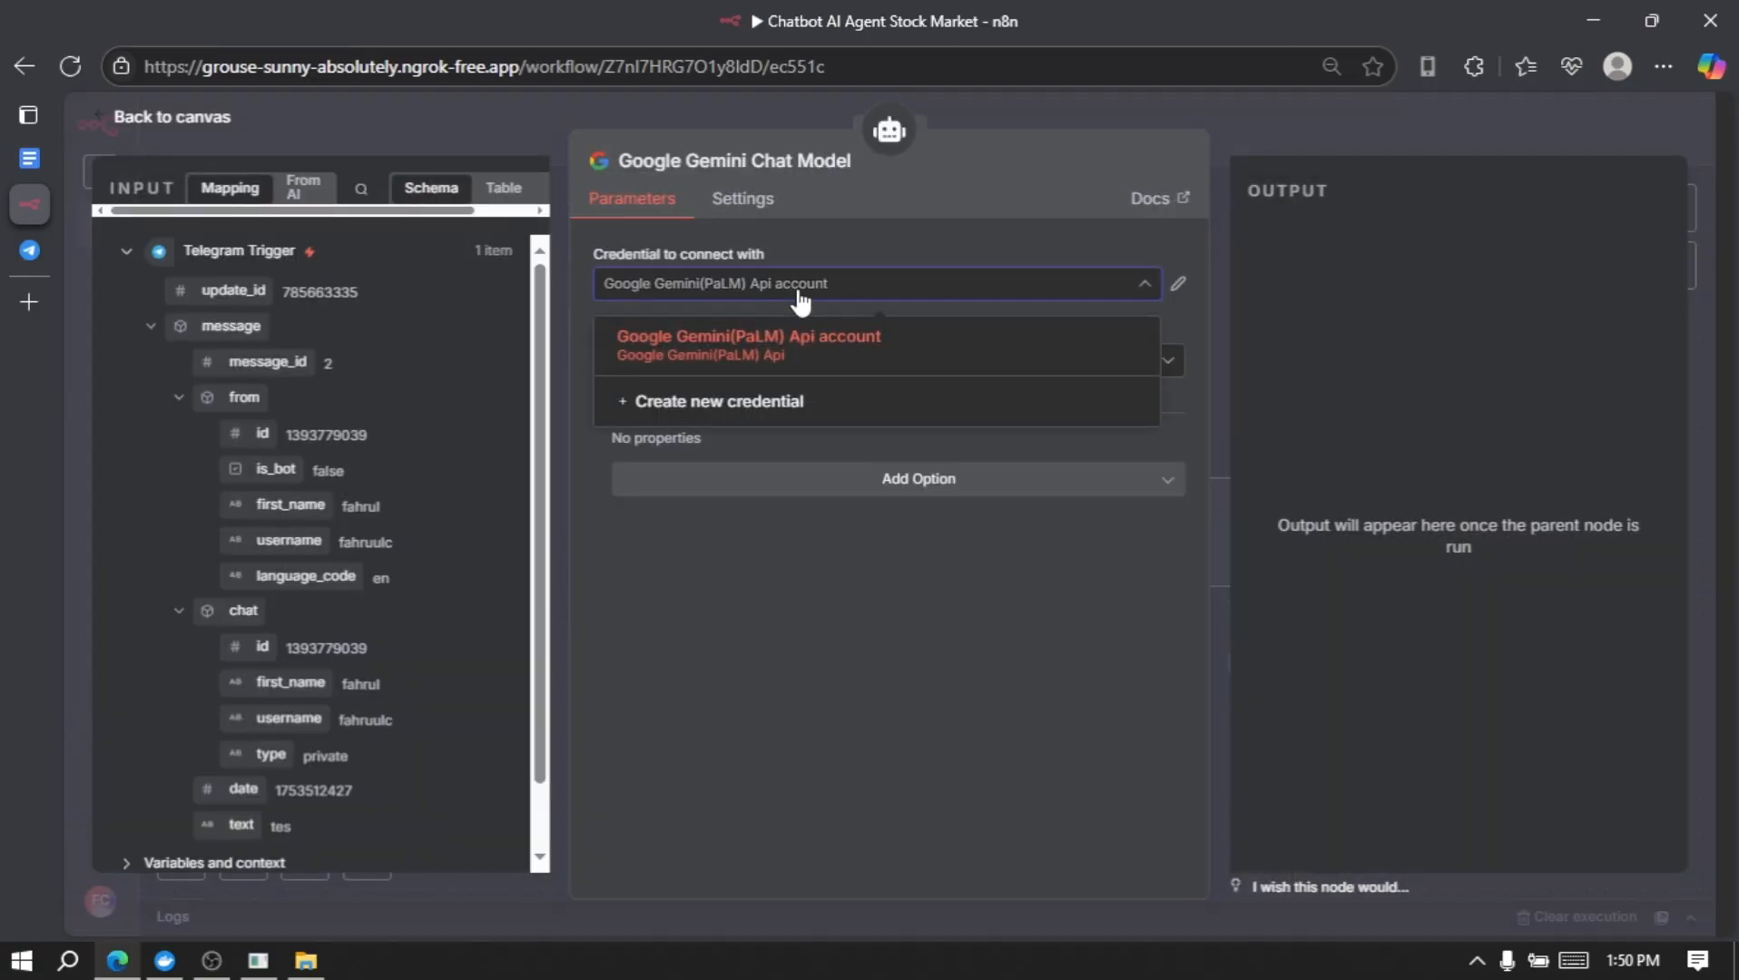
pyautogui.click(811, 402)
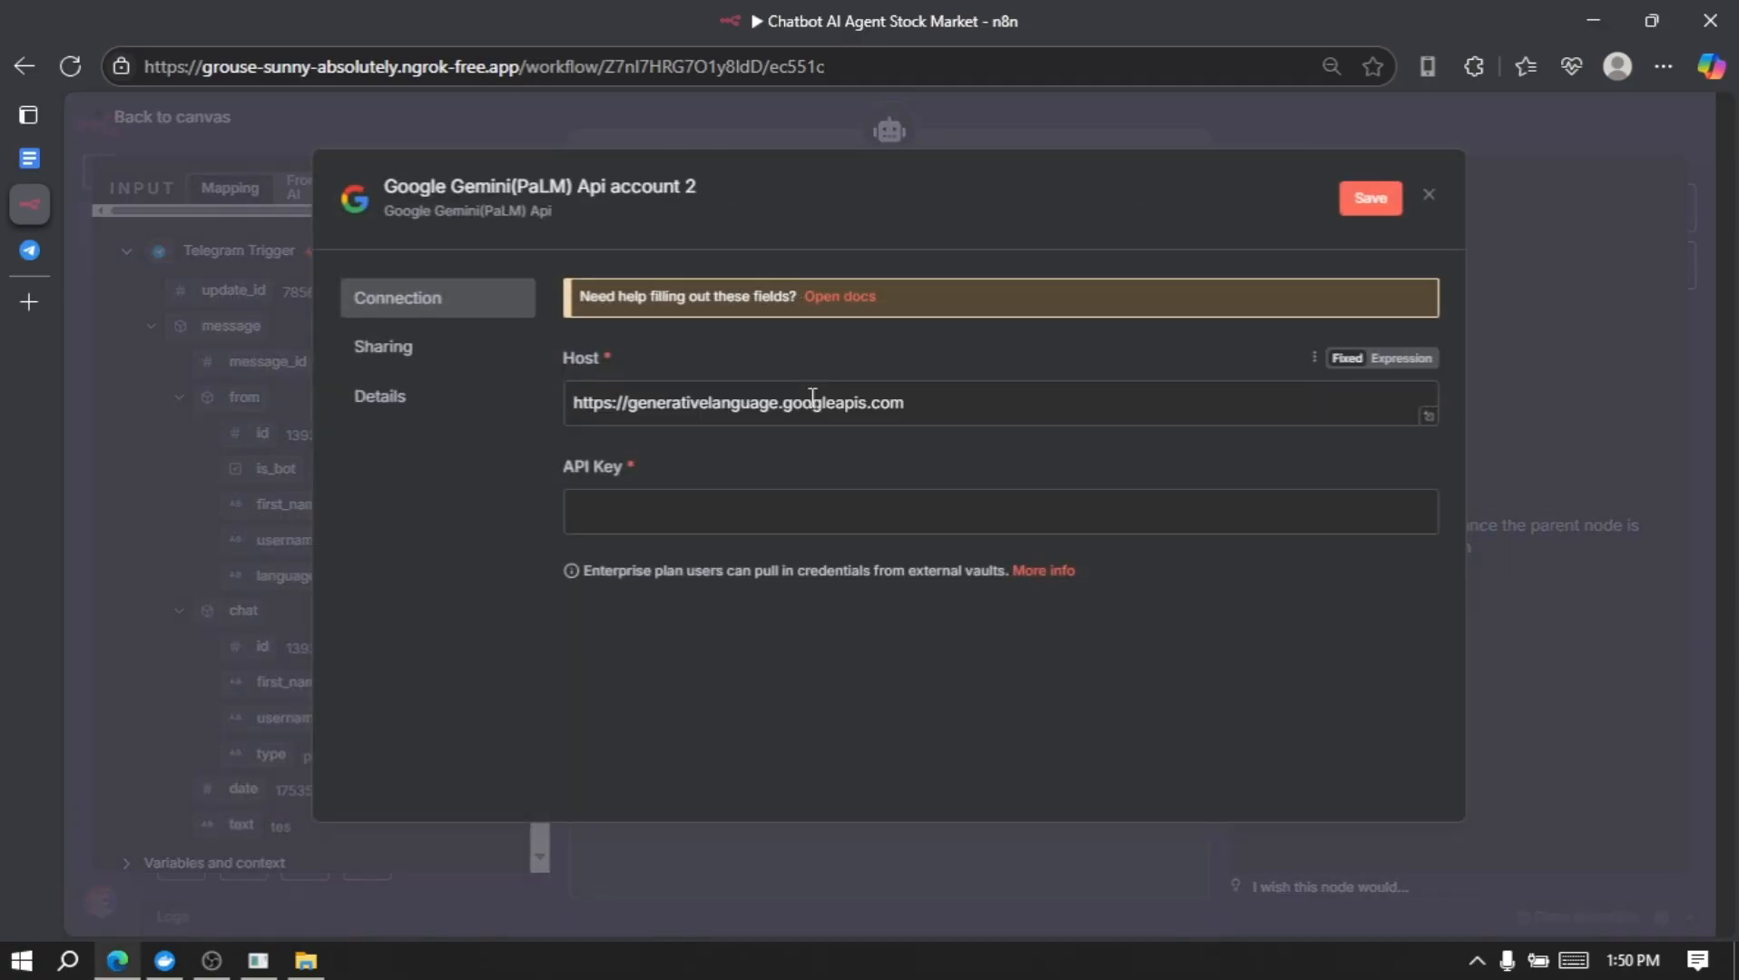
pyautogui.click(745, 501)
pyautogui.hotkey('ctrl', 'v')
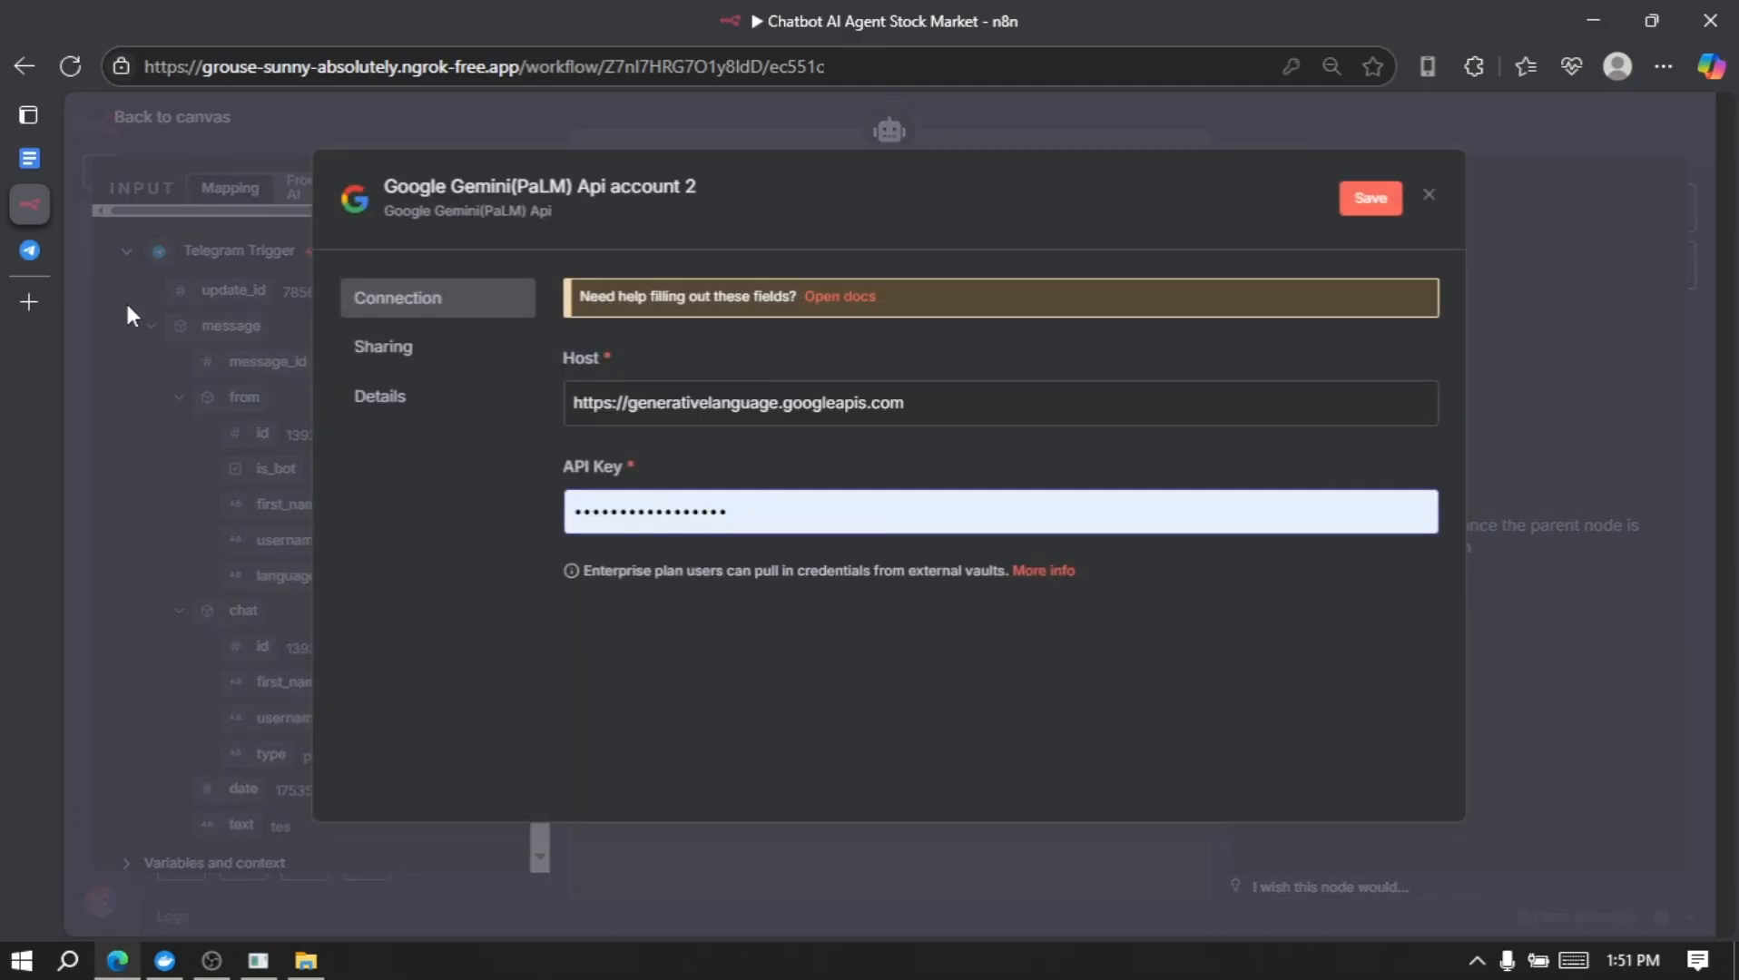
# Step: Search the web for "gemini api key google ai studio", and in Google AI Studio start creating an API key, listing the available Google Cloud projects
pyautogui.hotkey('ctrl', 't')
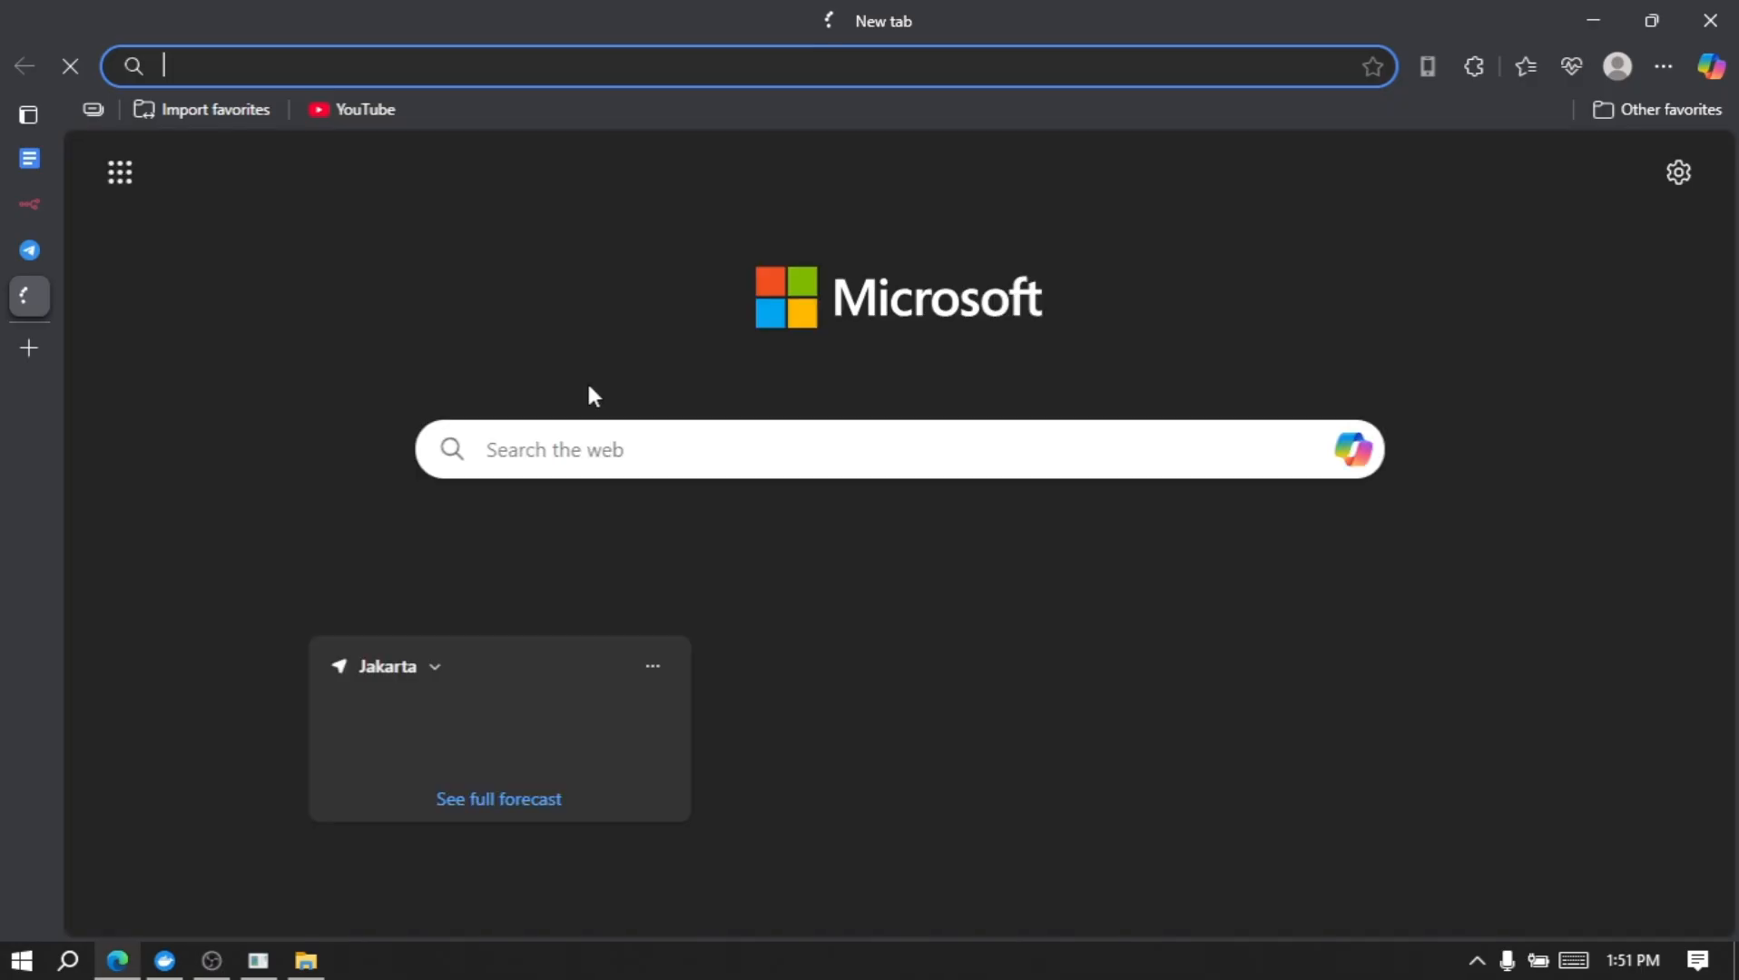
pyautogui.write('gemini api')
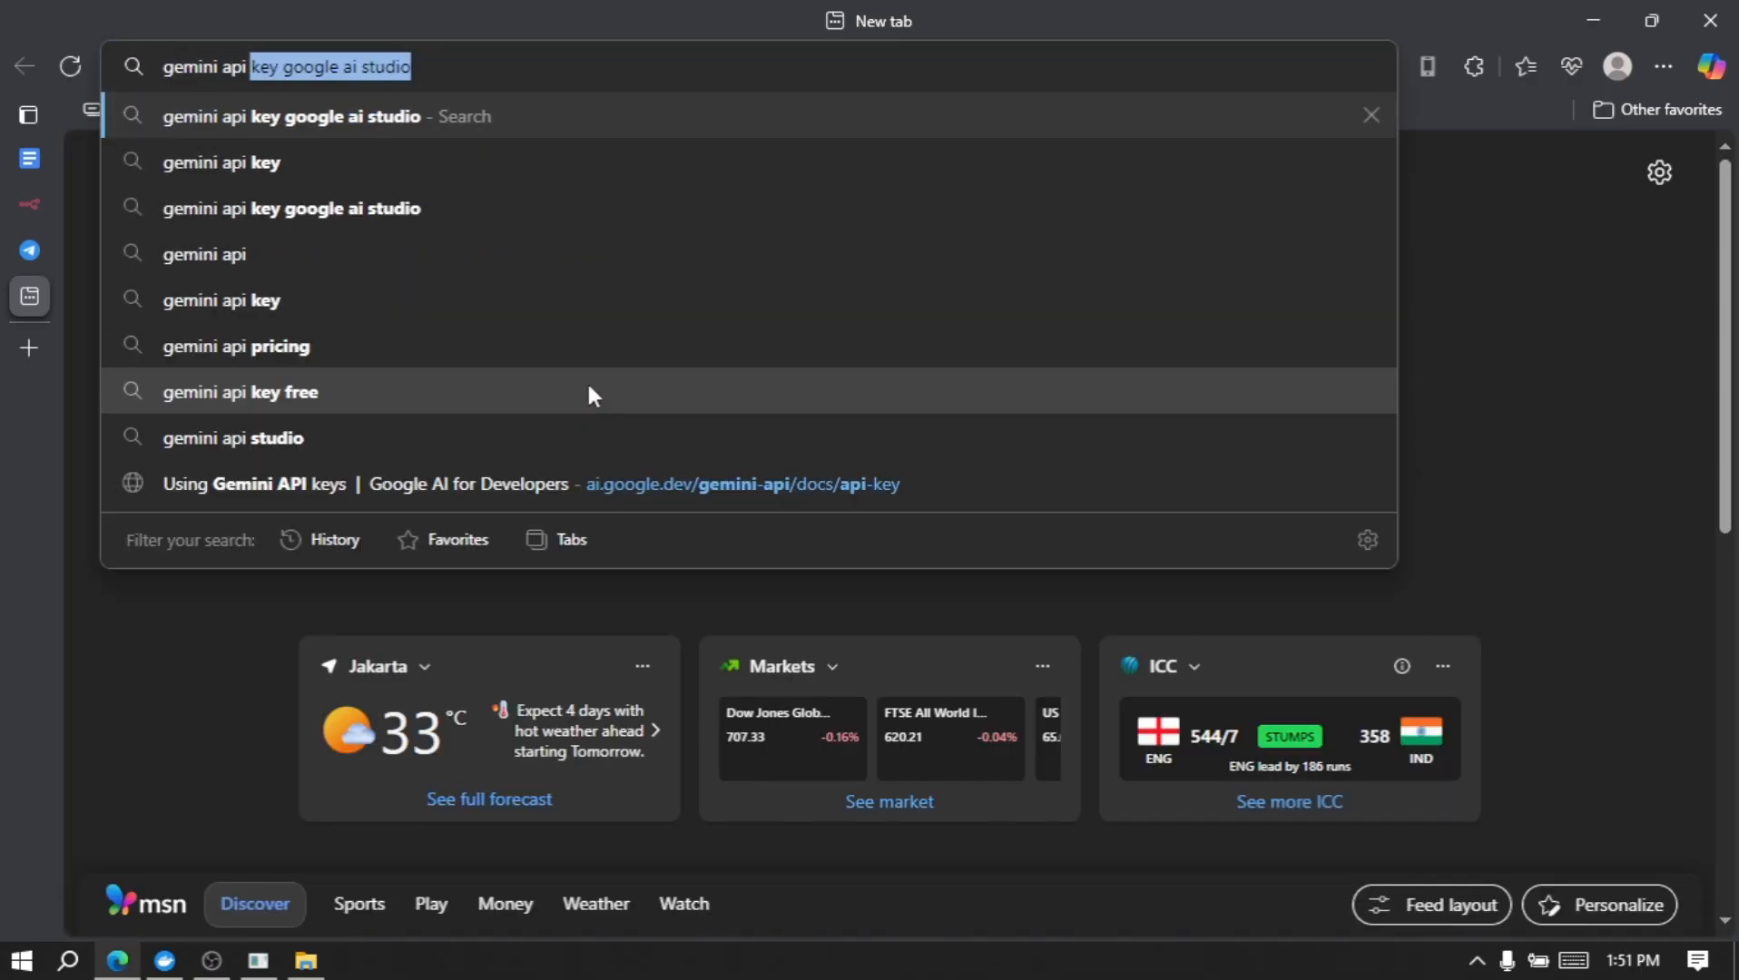
pyautogui.press('Return')
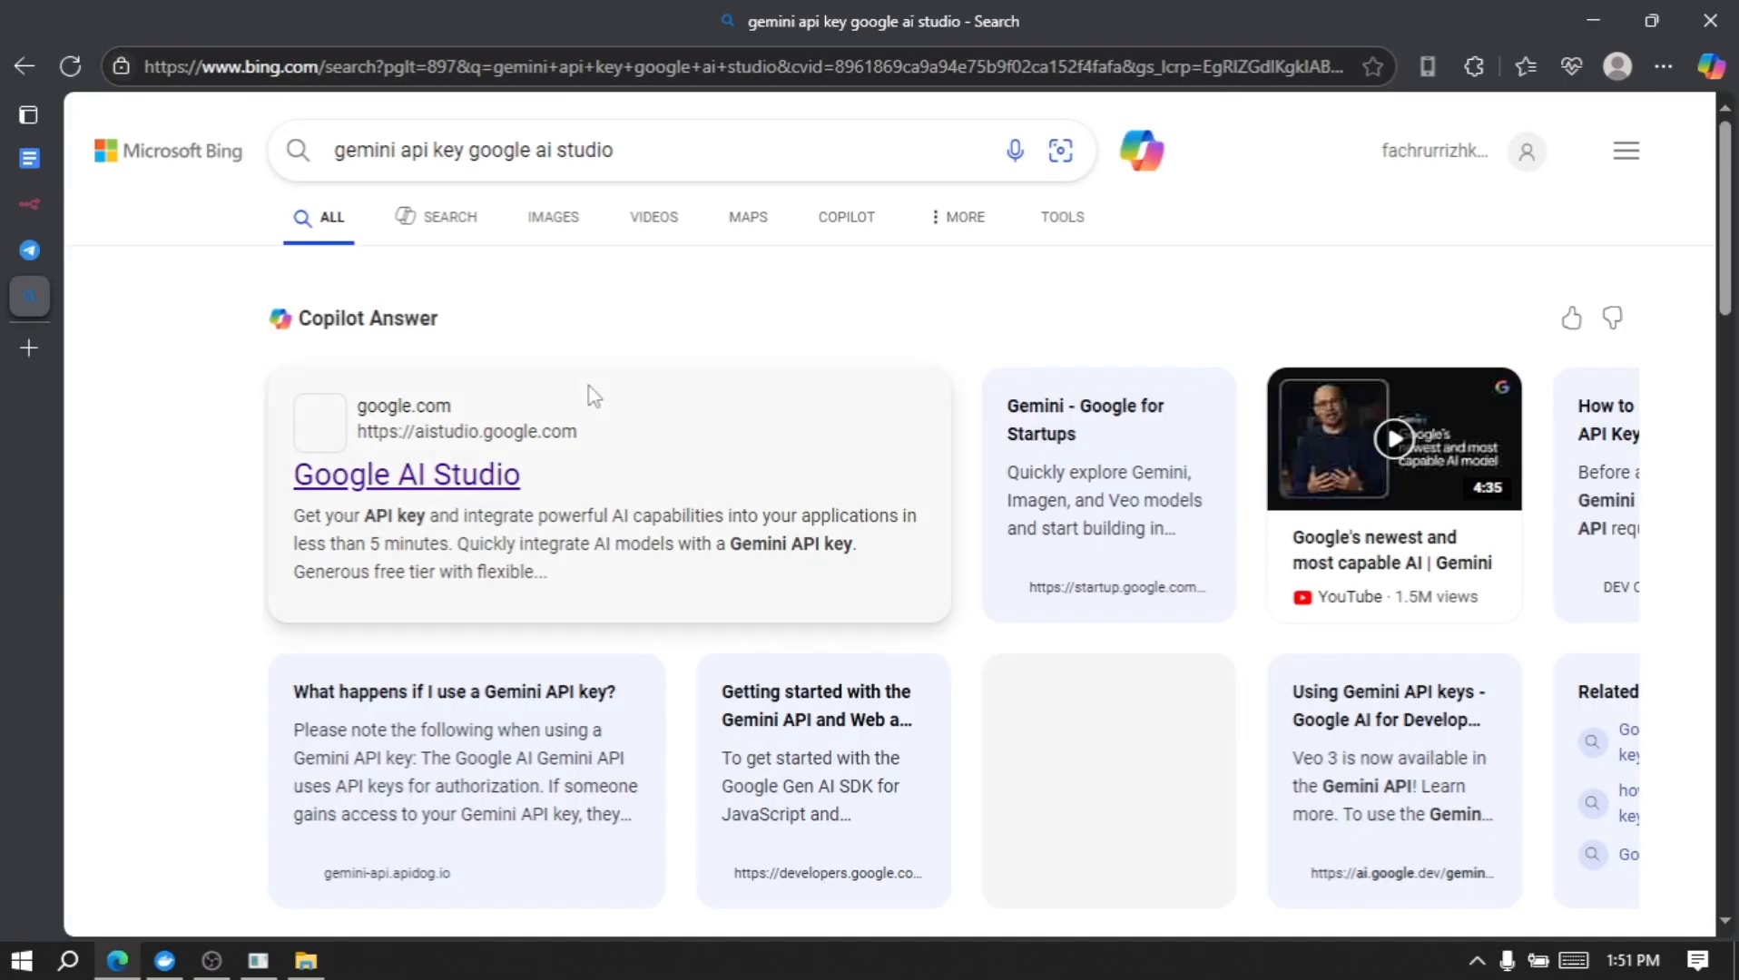
pyautogui.click(444, 483)
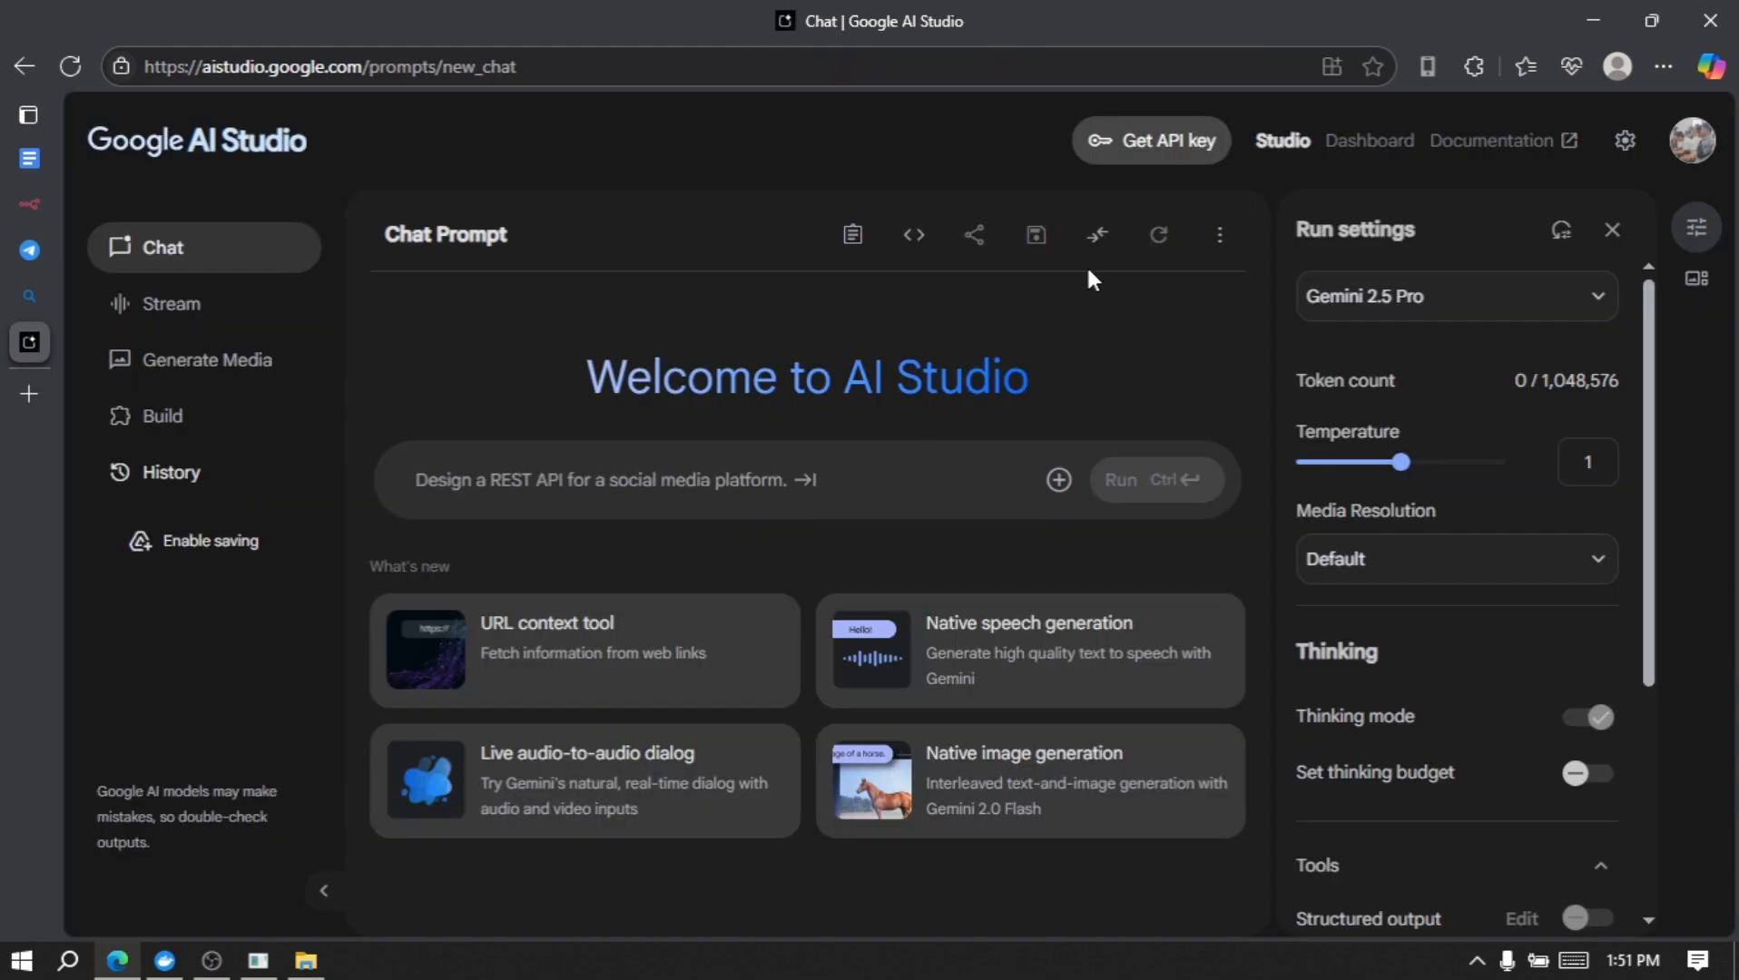
pyautogui.click(1165, 145)
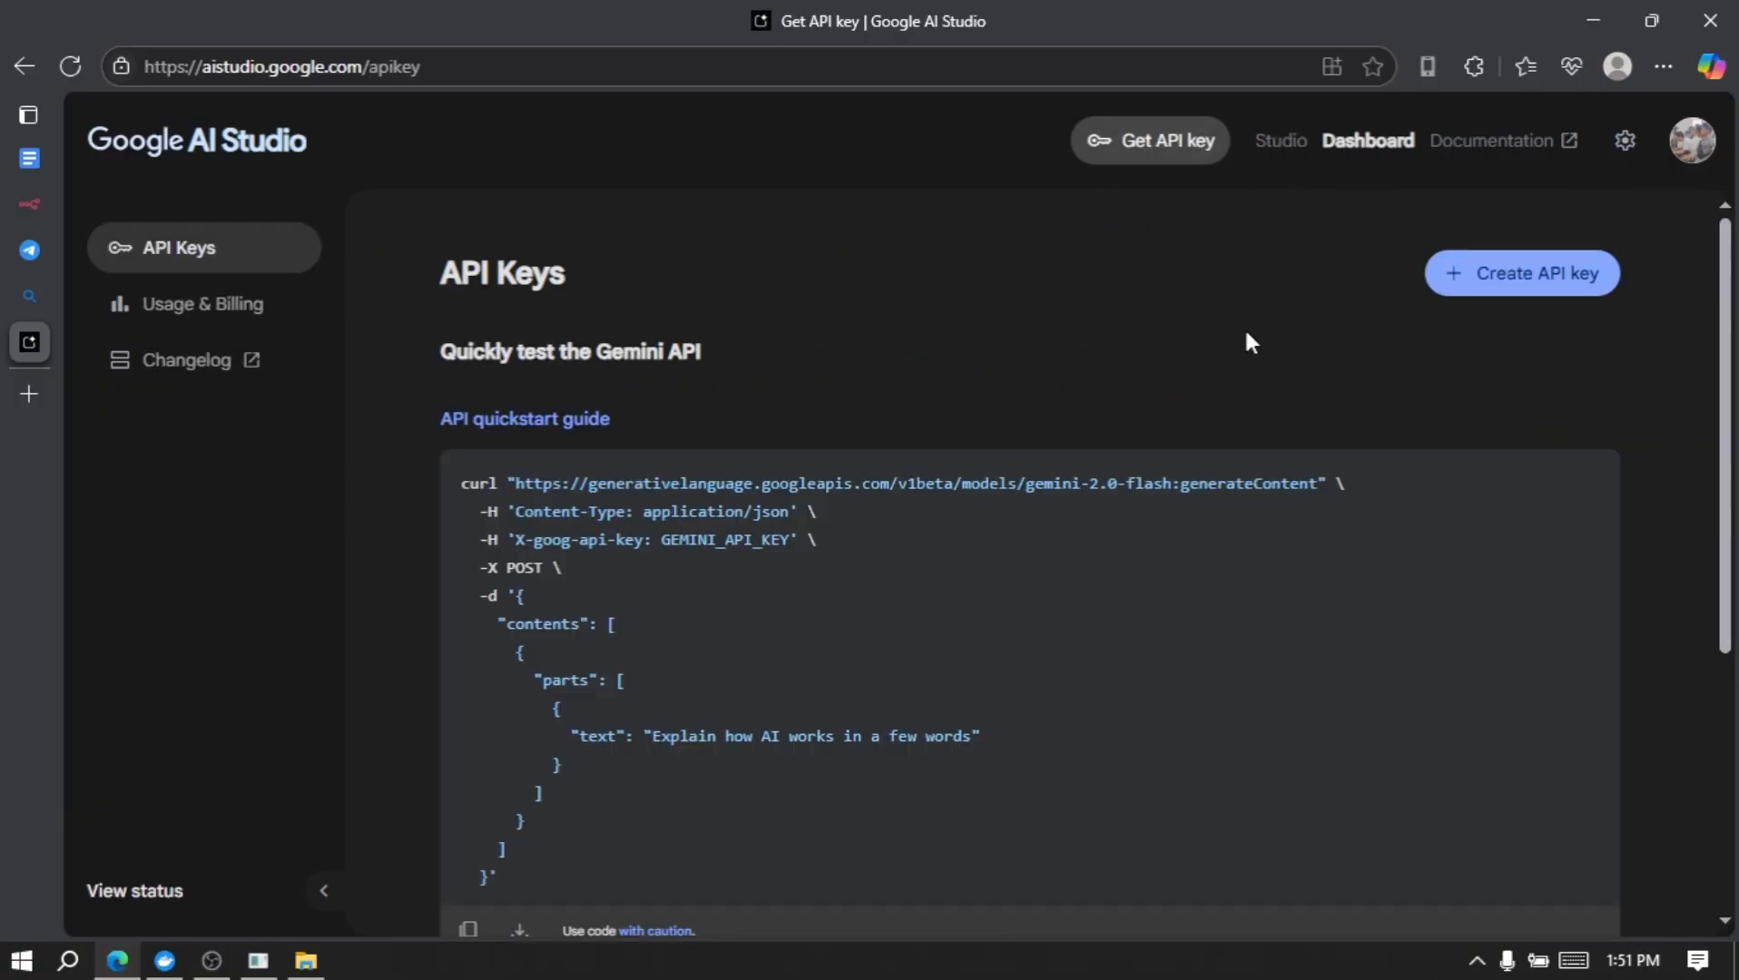
pyautogui.click(1539, 296)
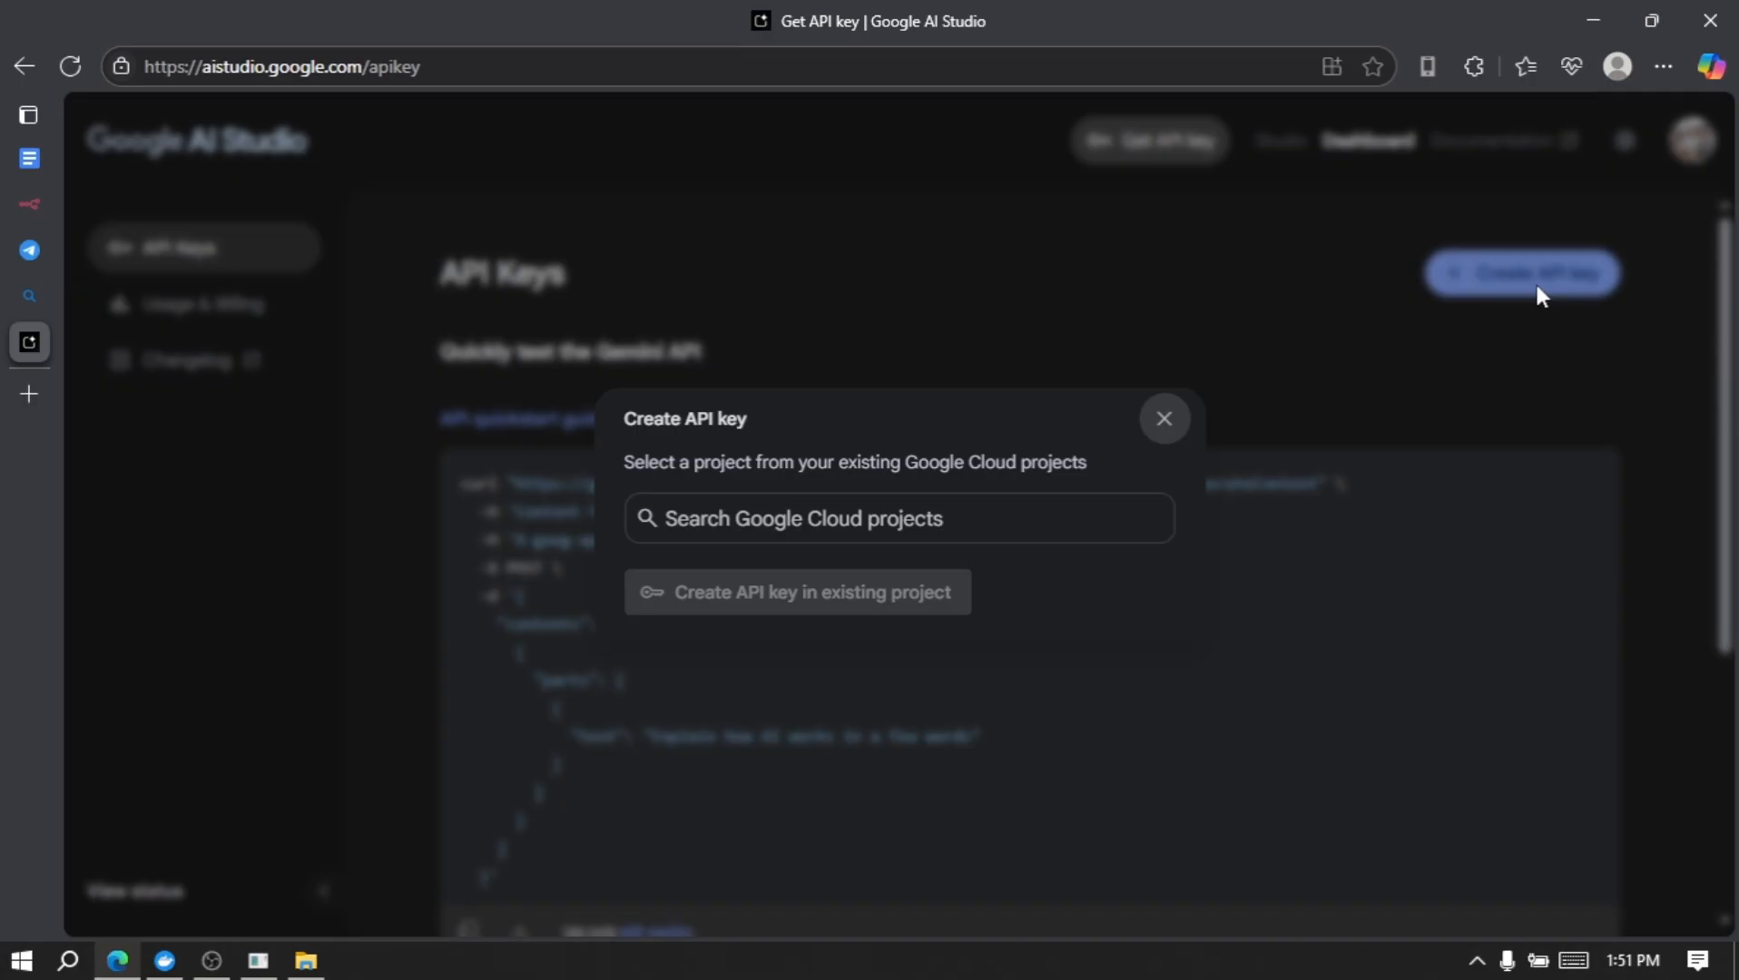
pyautogui.click(1005, 524)
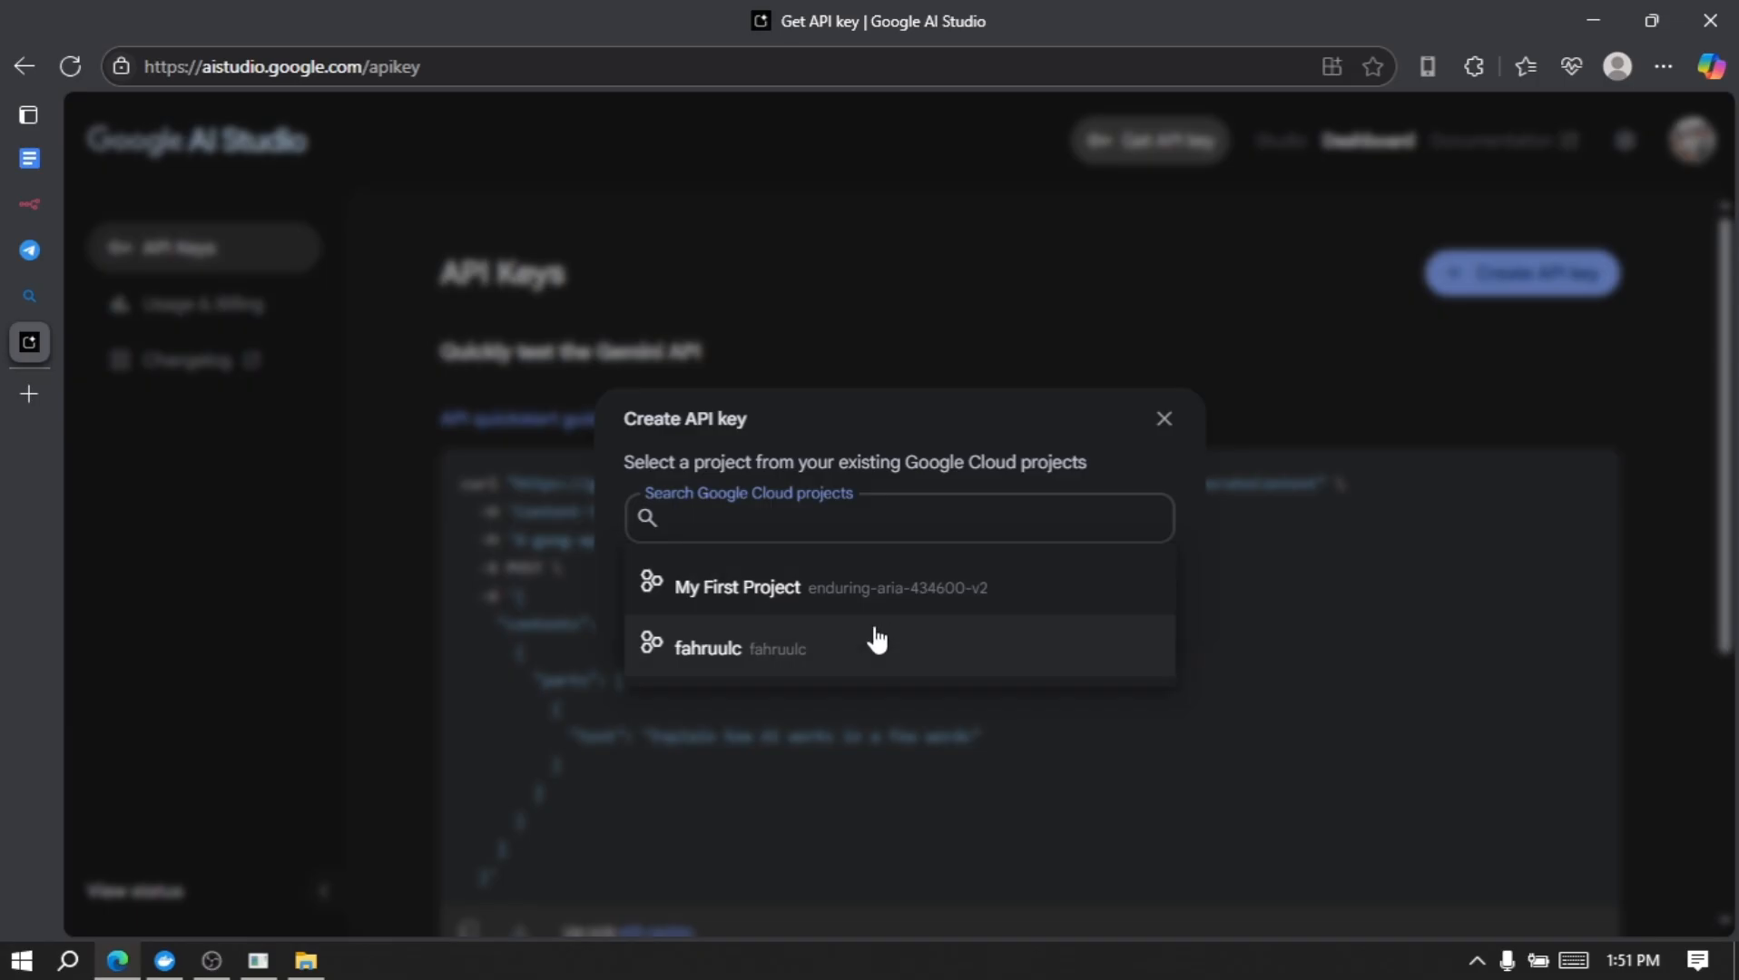
# Step: Open console.cloud.google.com in a new browser tab and examine the project selection and its option for creating a new project
pyautogui.click(30, 396)
pyautogui.write('sole.cloud.google.com')
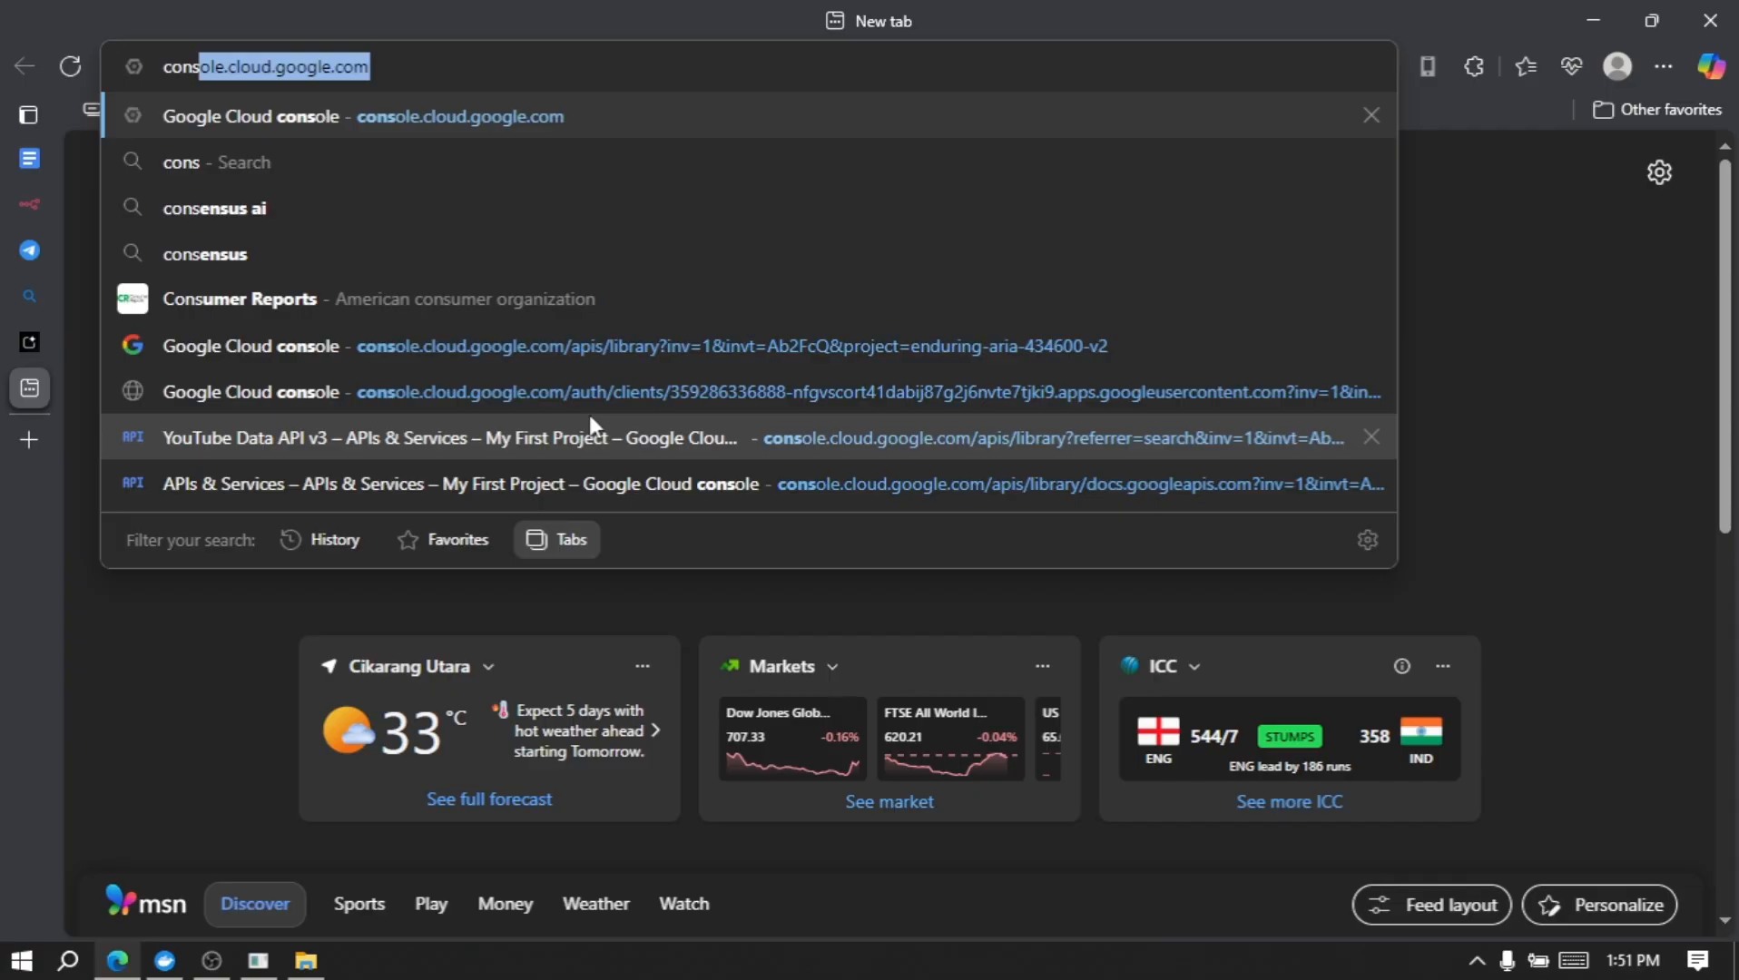
pyautogui.press('Return')
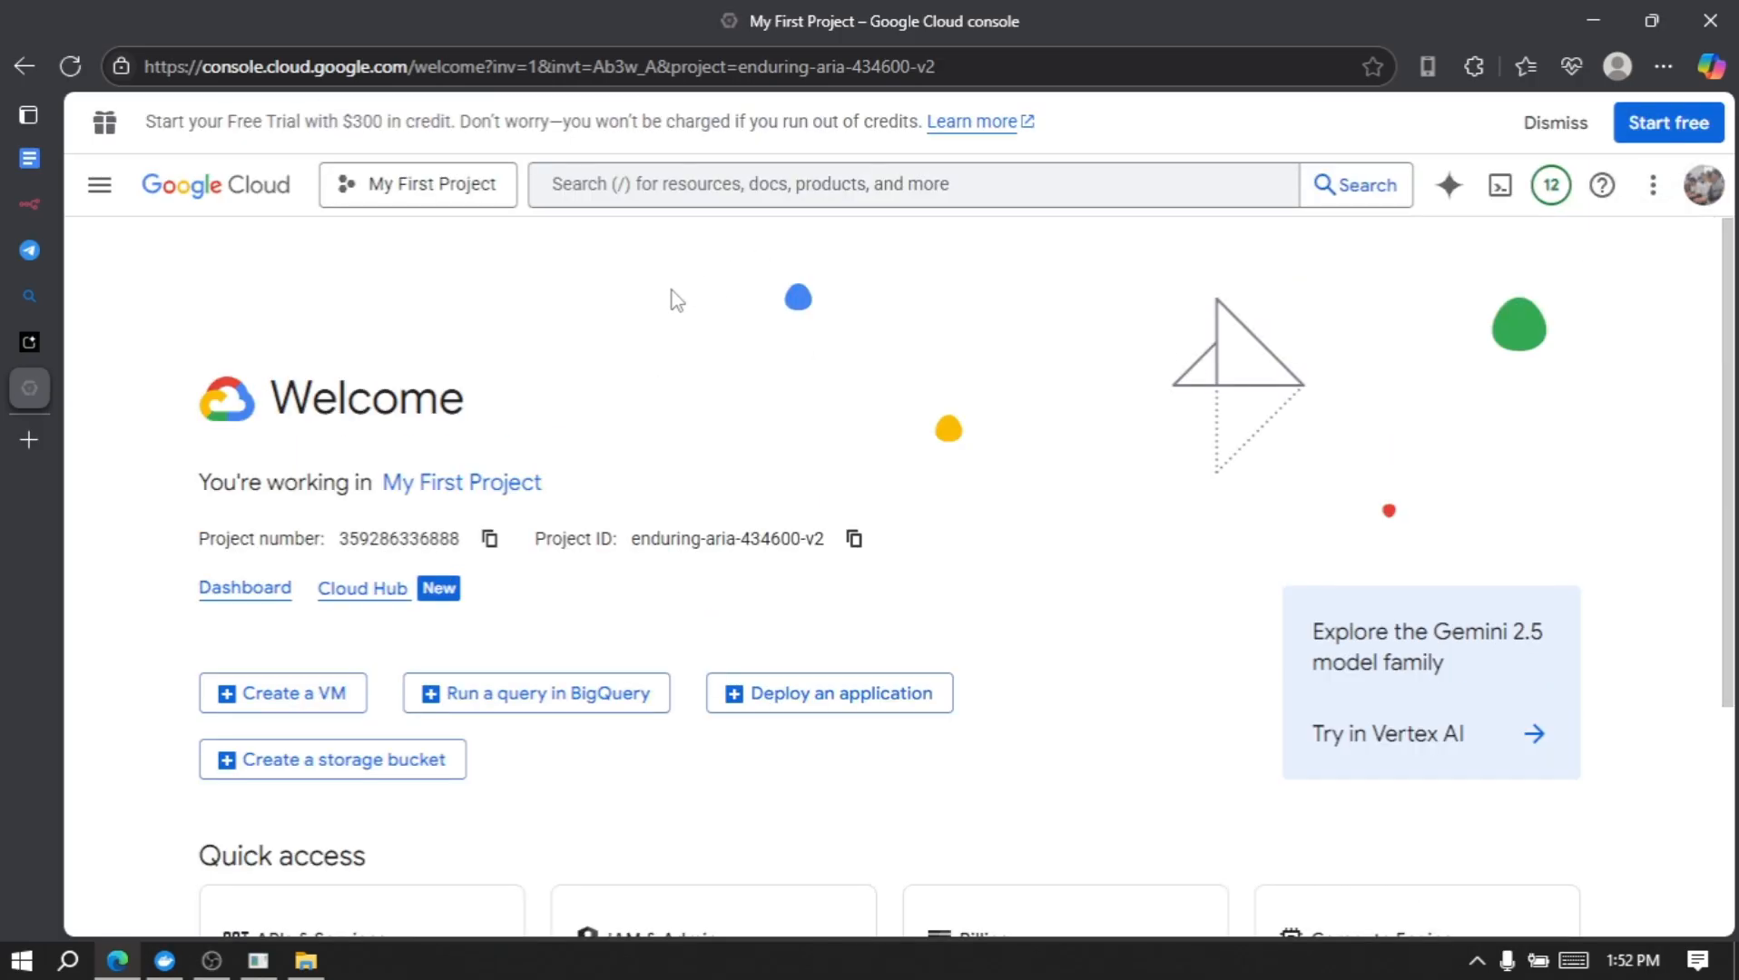
pyautogui.click(428, 191)
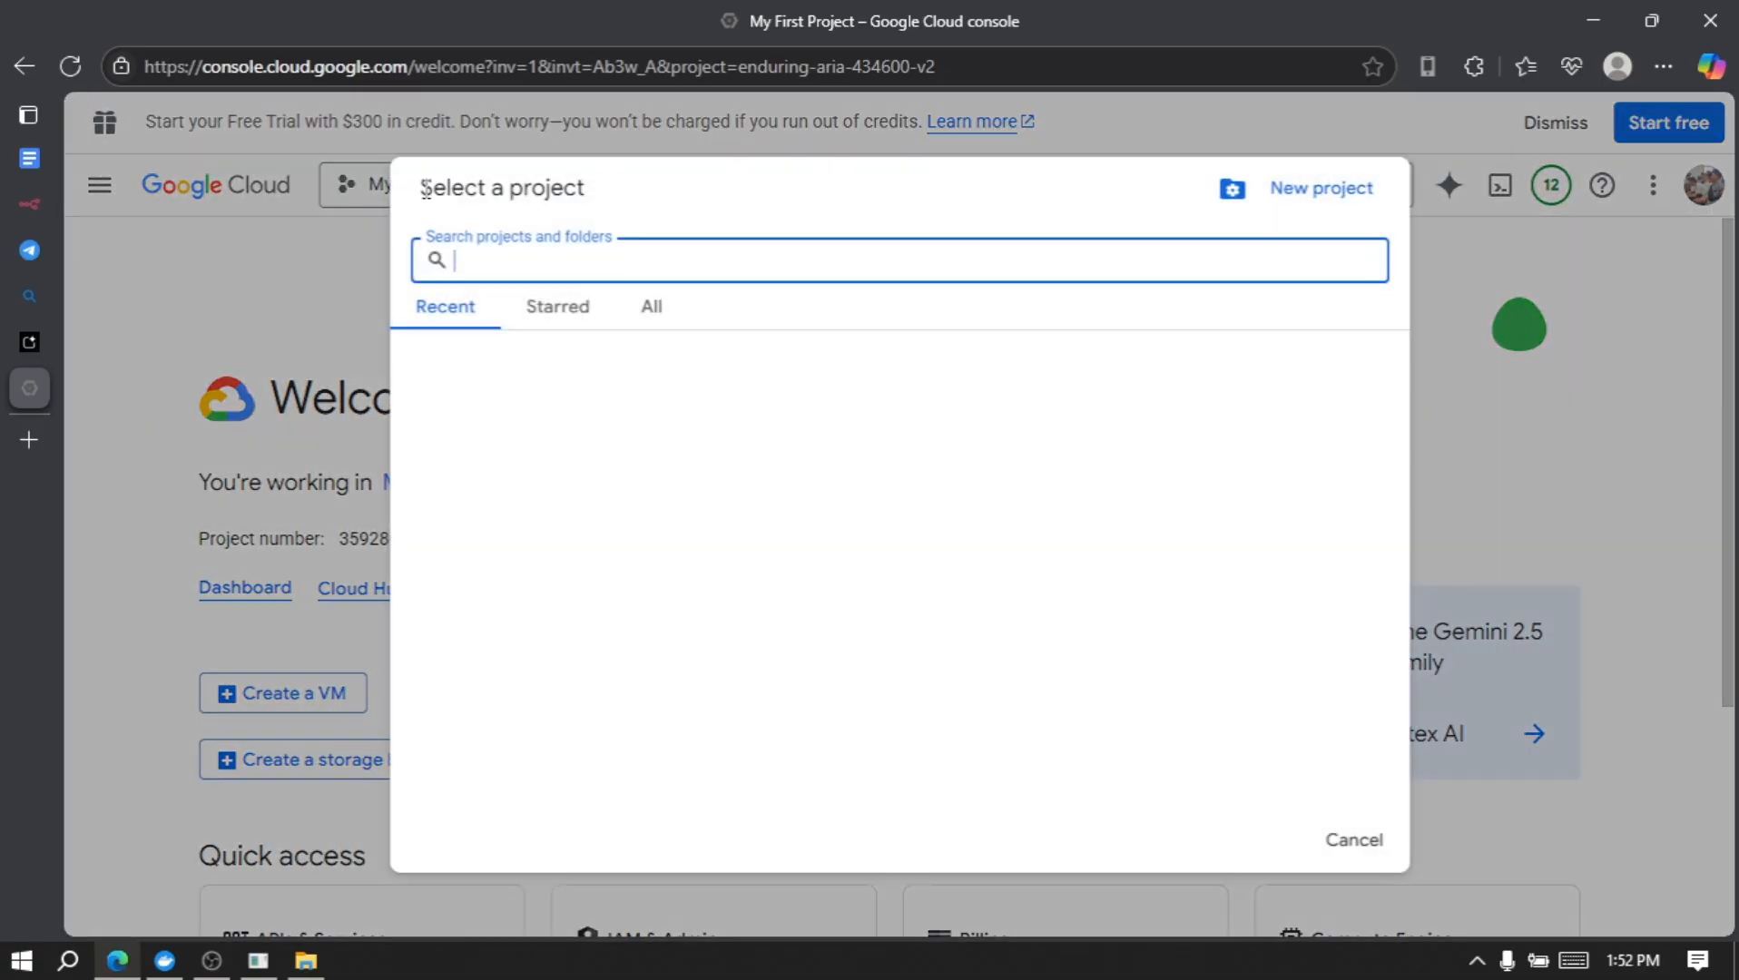
pyautogui.click(698, 573)
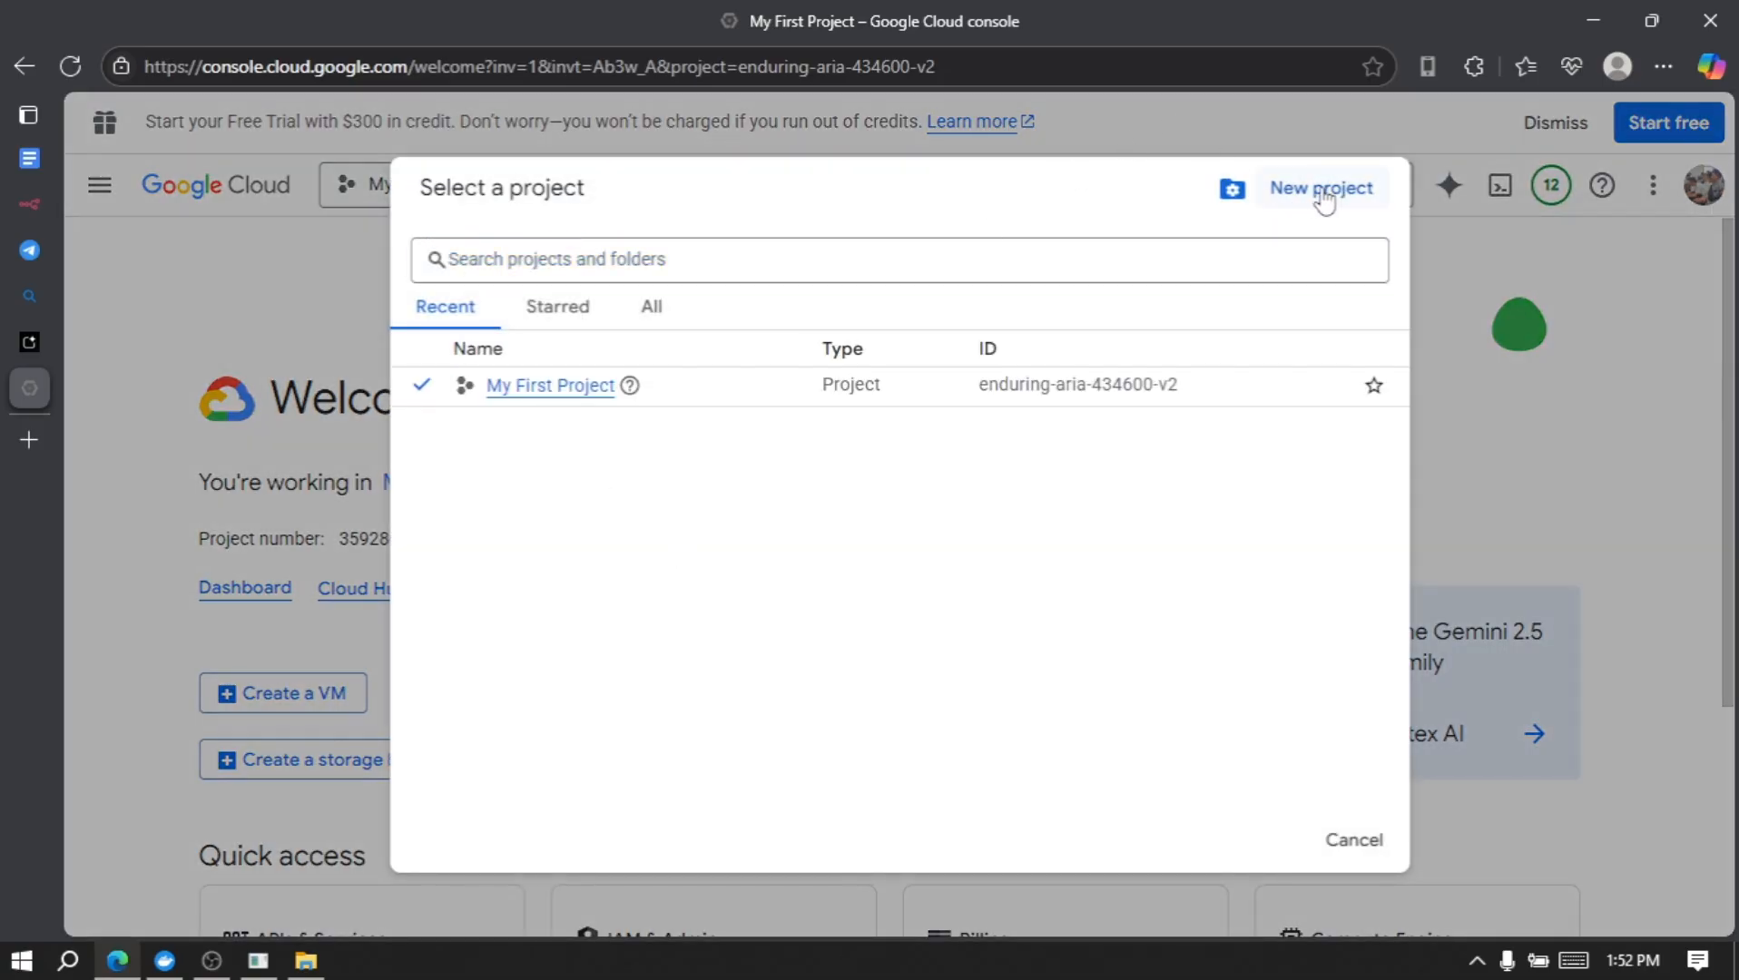
# Step: Return to Google AI Studio, generate an API key in the existing My First Project and copy the key
pyautogui.click(22, 342)
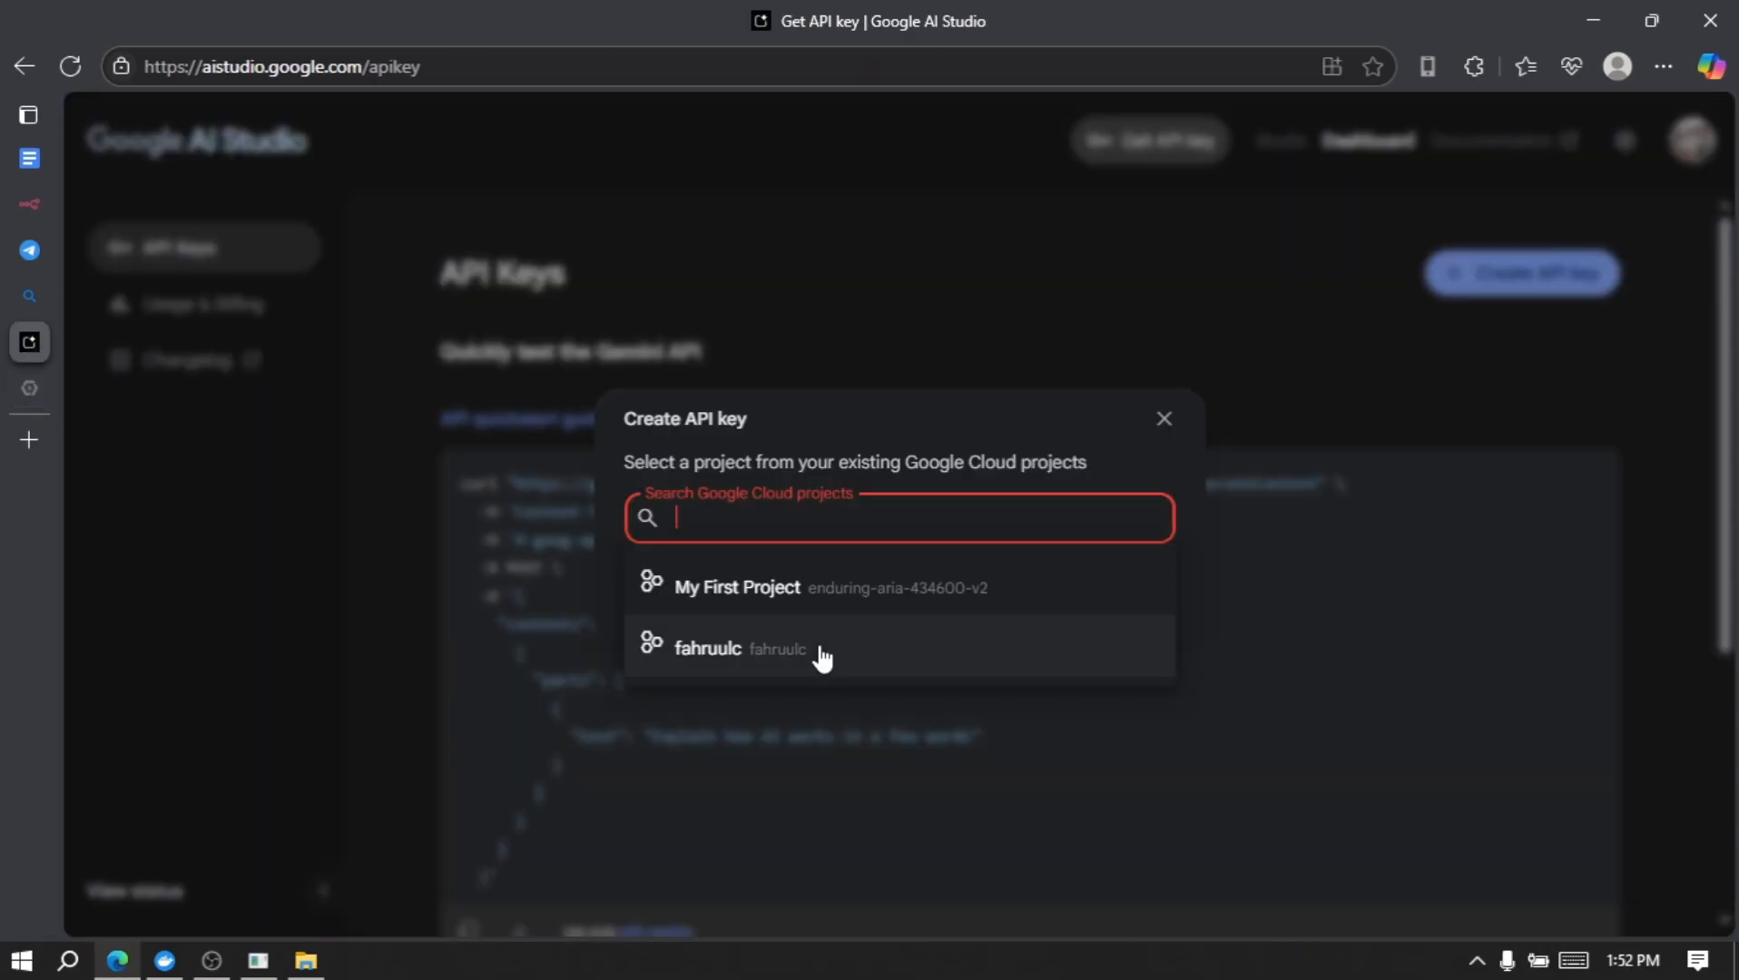
pyautogui.click(826, 594)
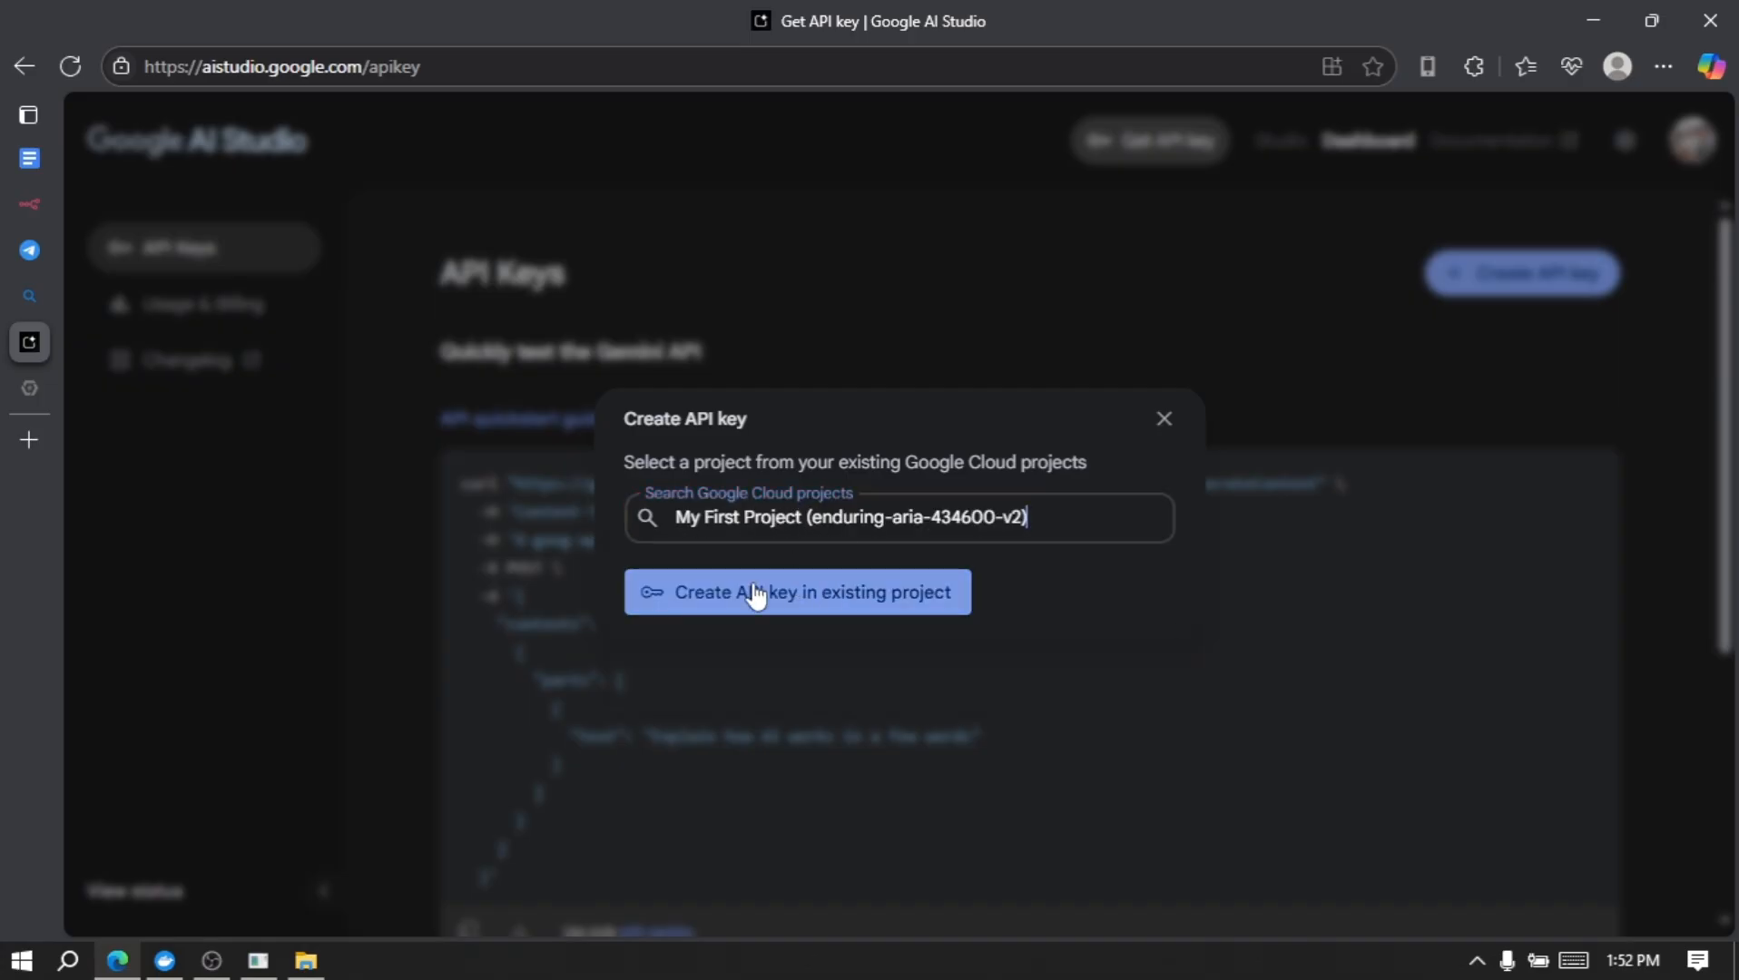
pyautogui.click(848, 601)
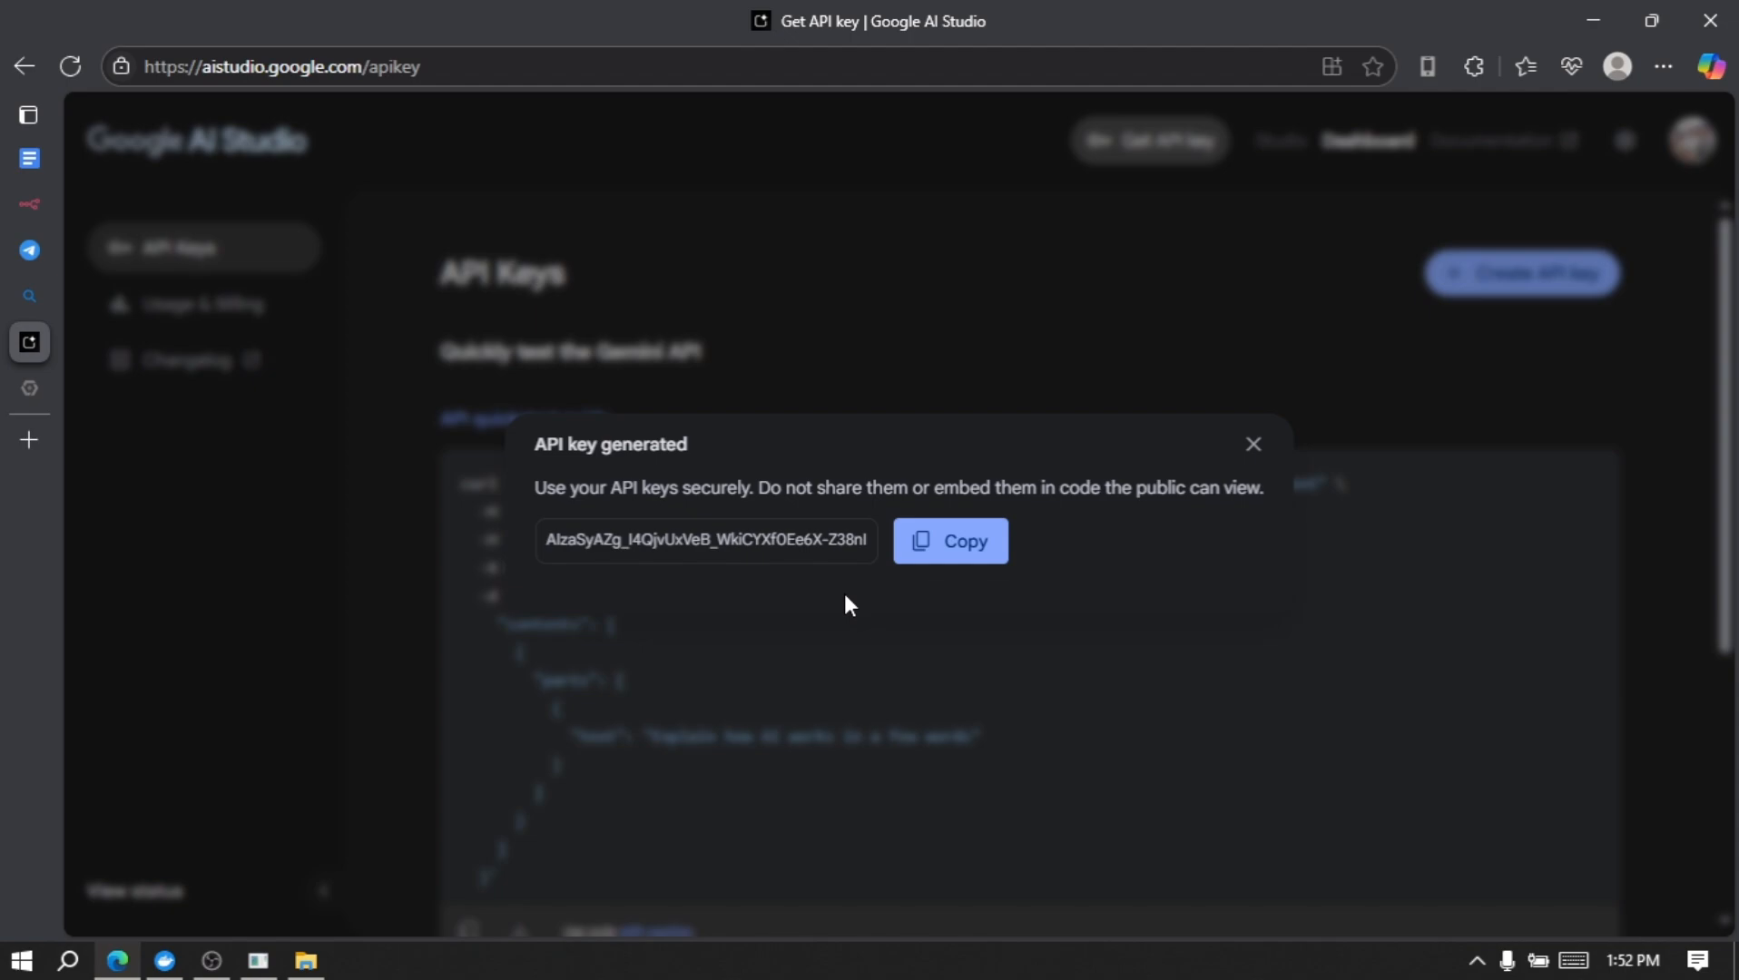
pyautogui.click(926, 555)
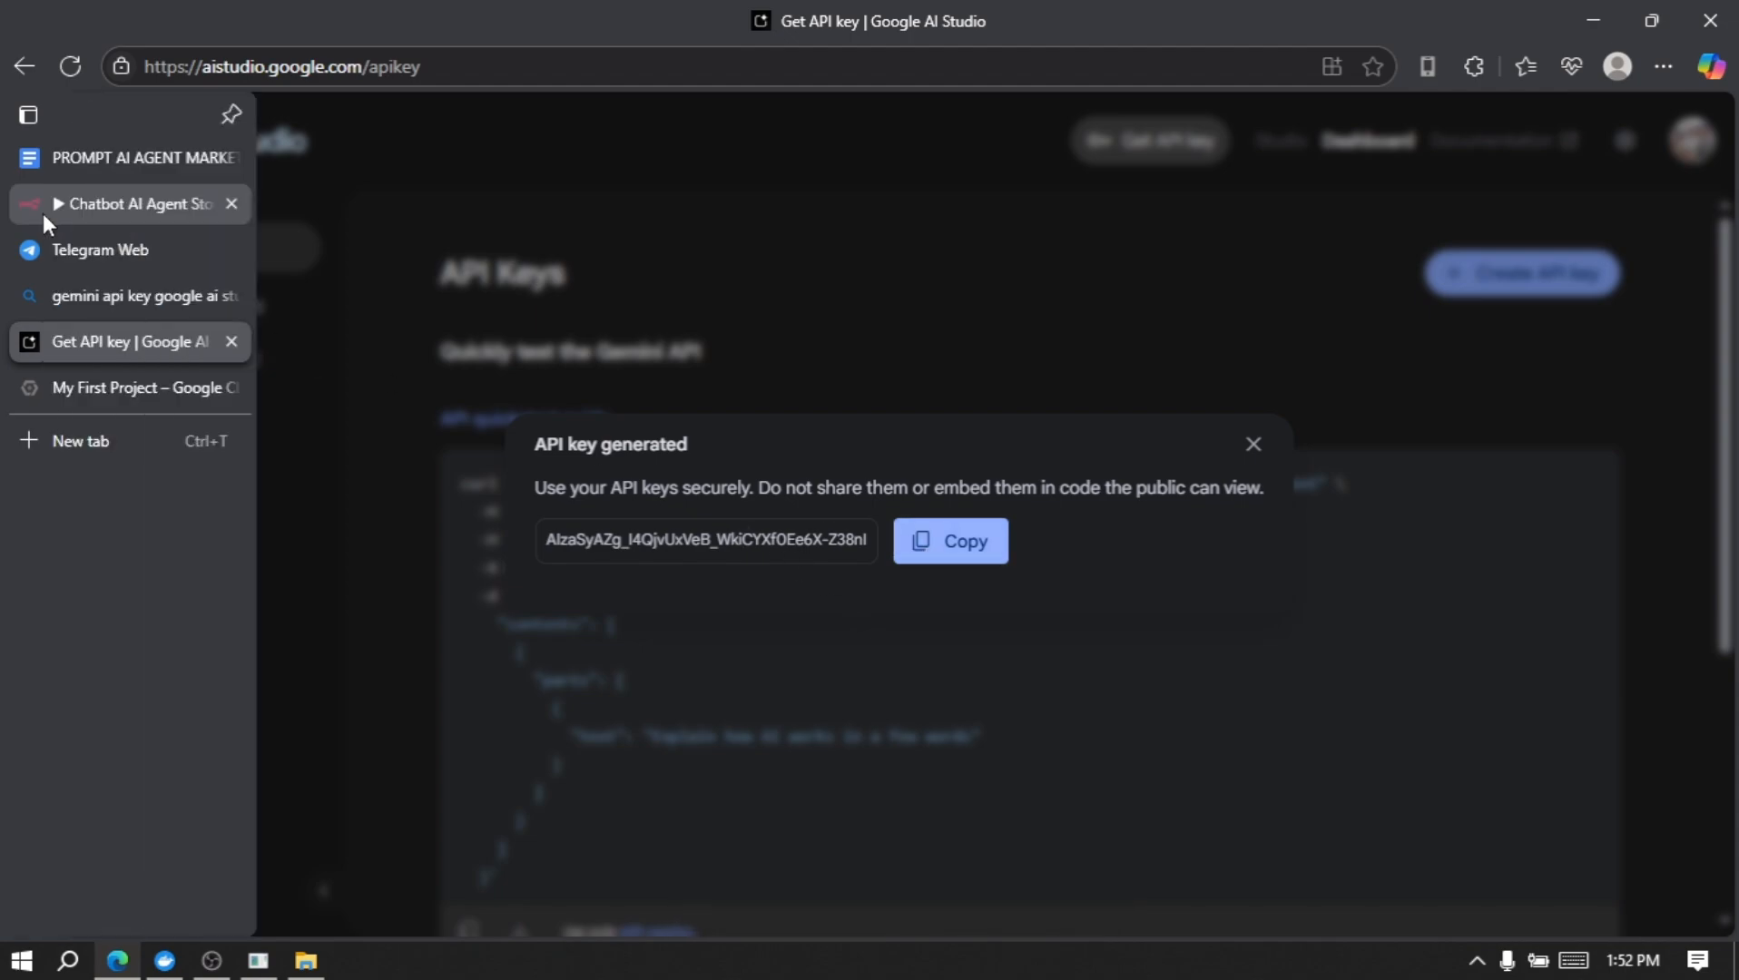
# Step: Back in n8n, replace the Gemini credential's API Key with the copied key, then save and close the credential
pyautogui.click(41, 213)
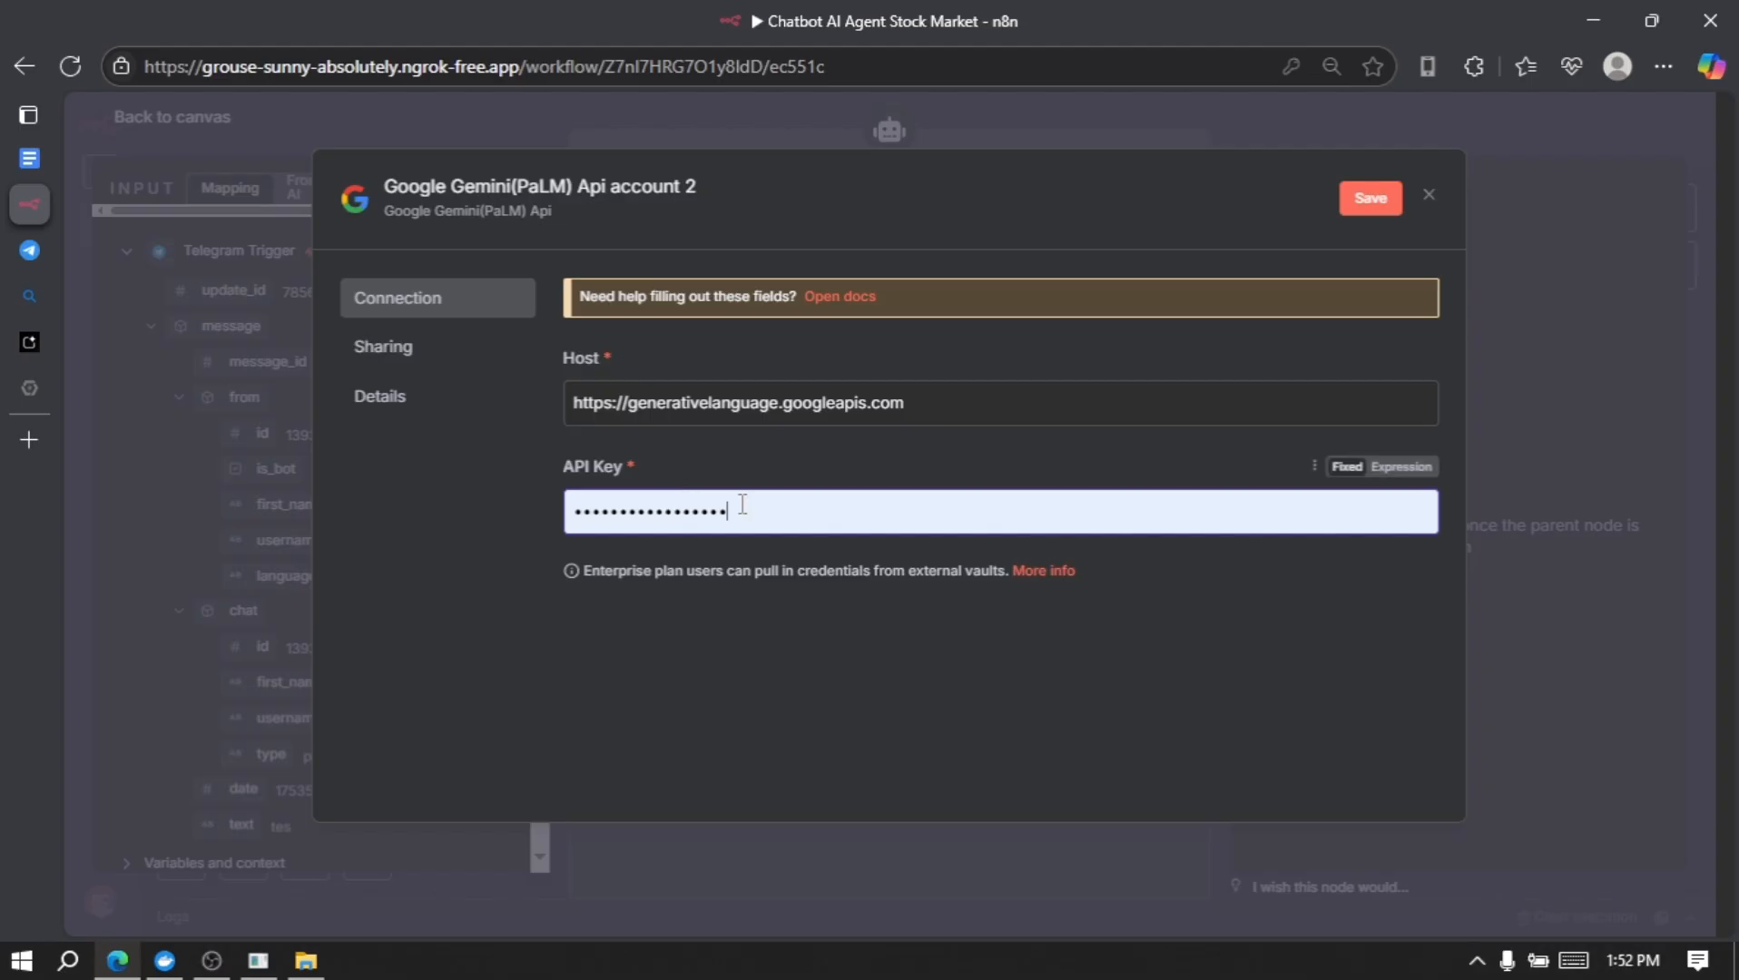
pyautogui.moveTo(731, 512); pyautogui.dragTo(541, 495)
pyautogui.press('BackSpace')
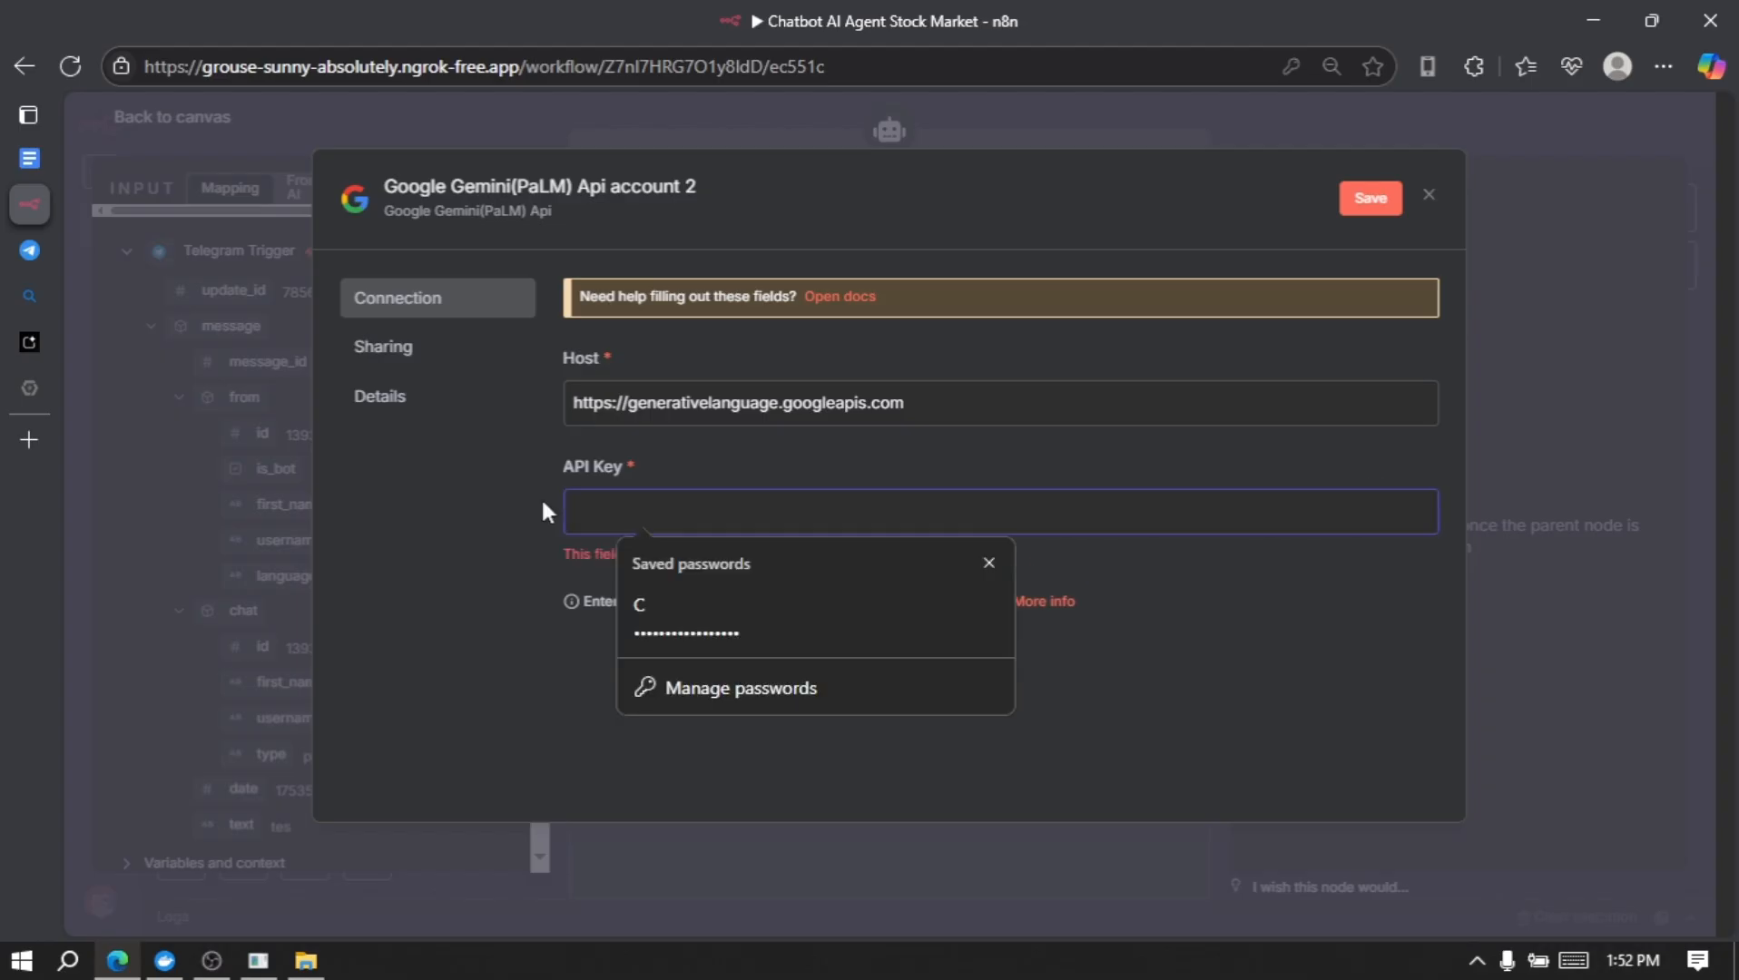
pyautogui.hotkey('ctrl', 'v')
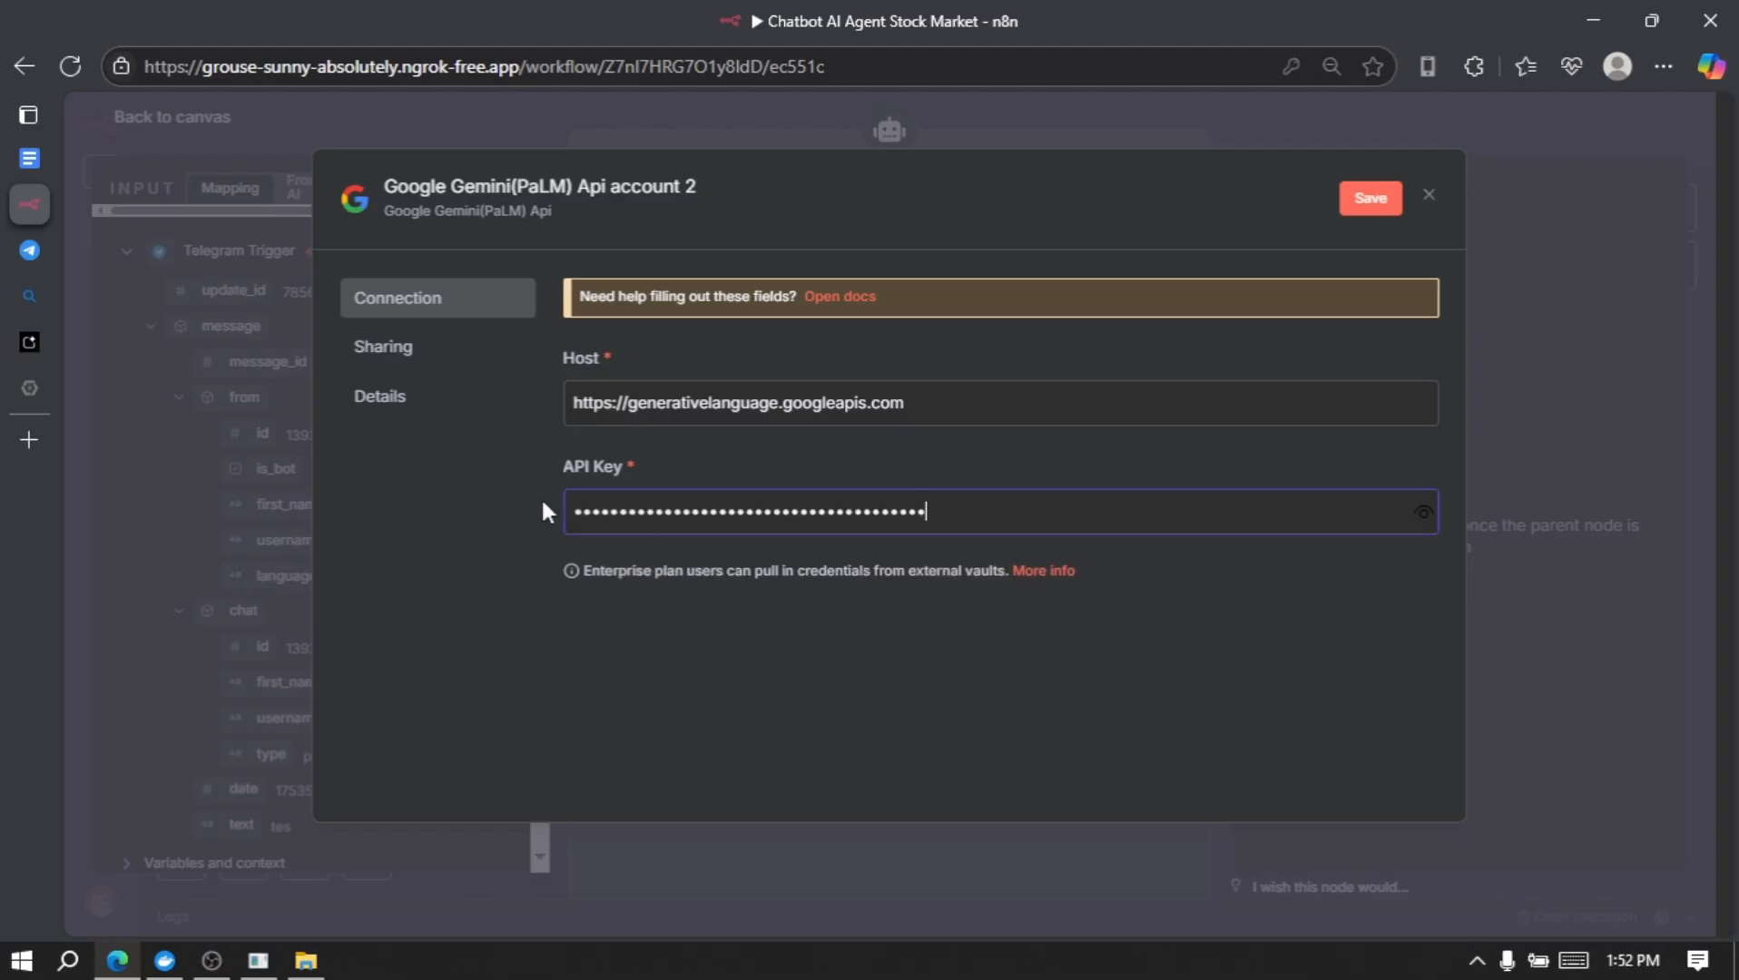
pyautogui.click(1362, 199)
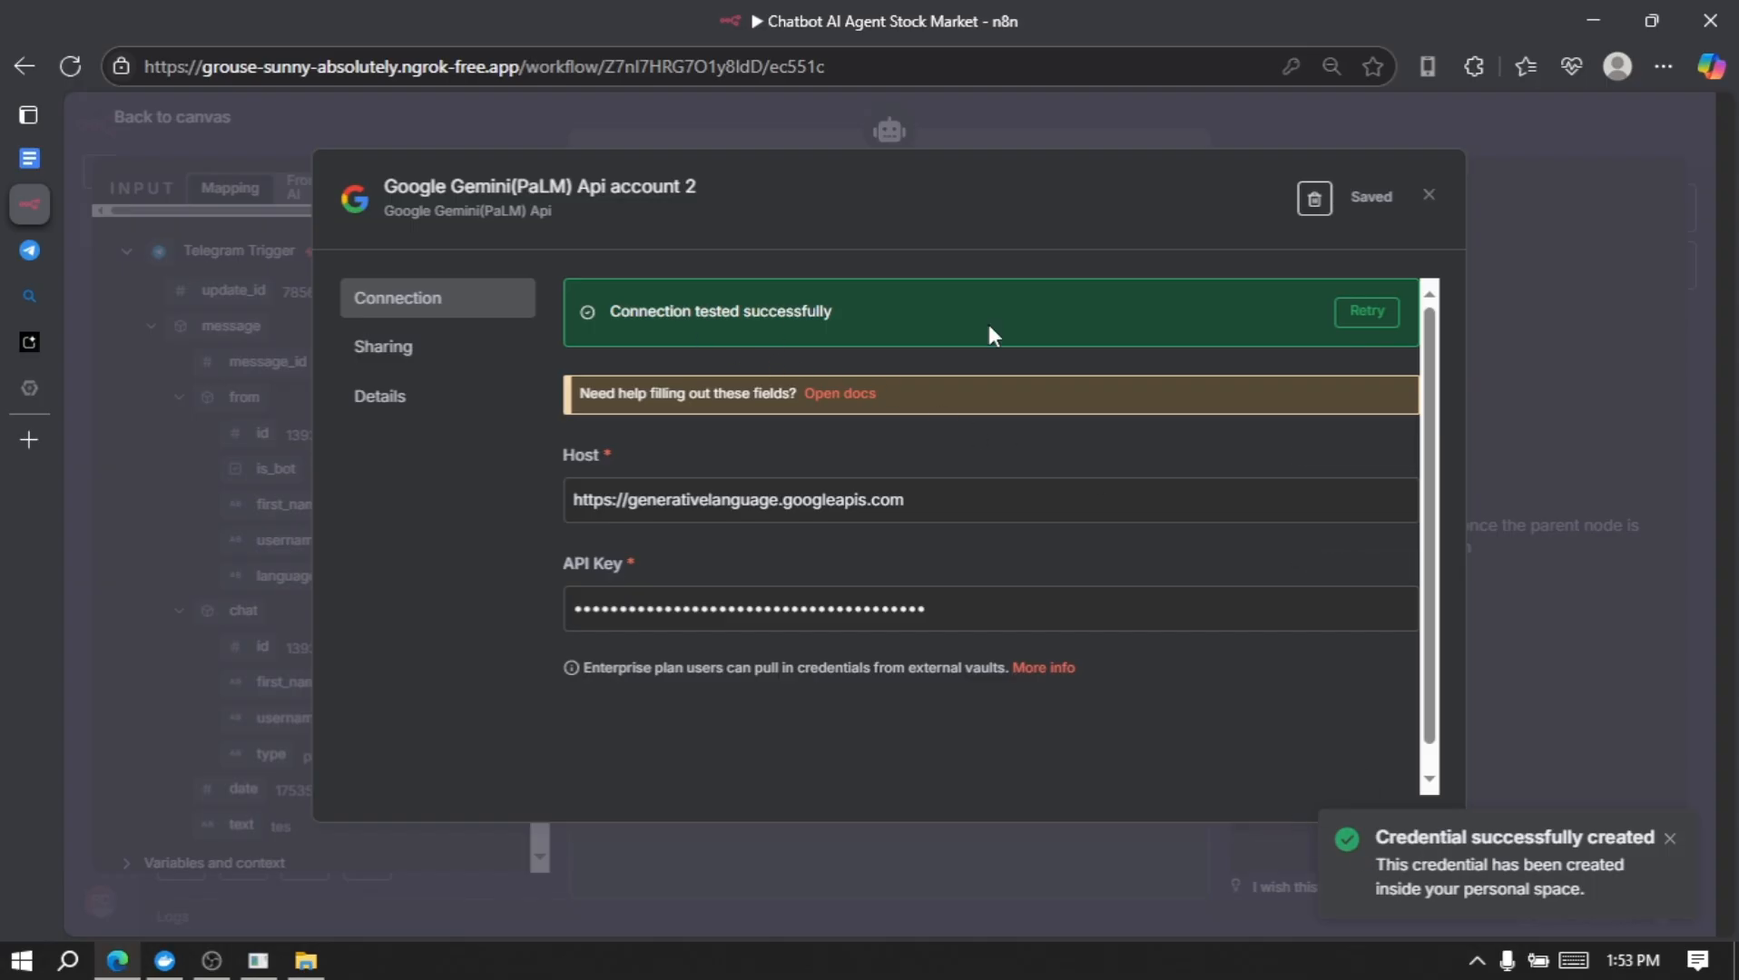
pyautogui.click(1430, 201)
pyautogui.click(1276, 387)
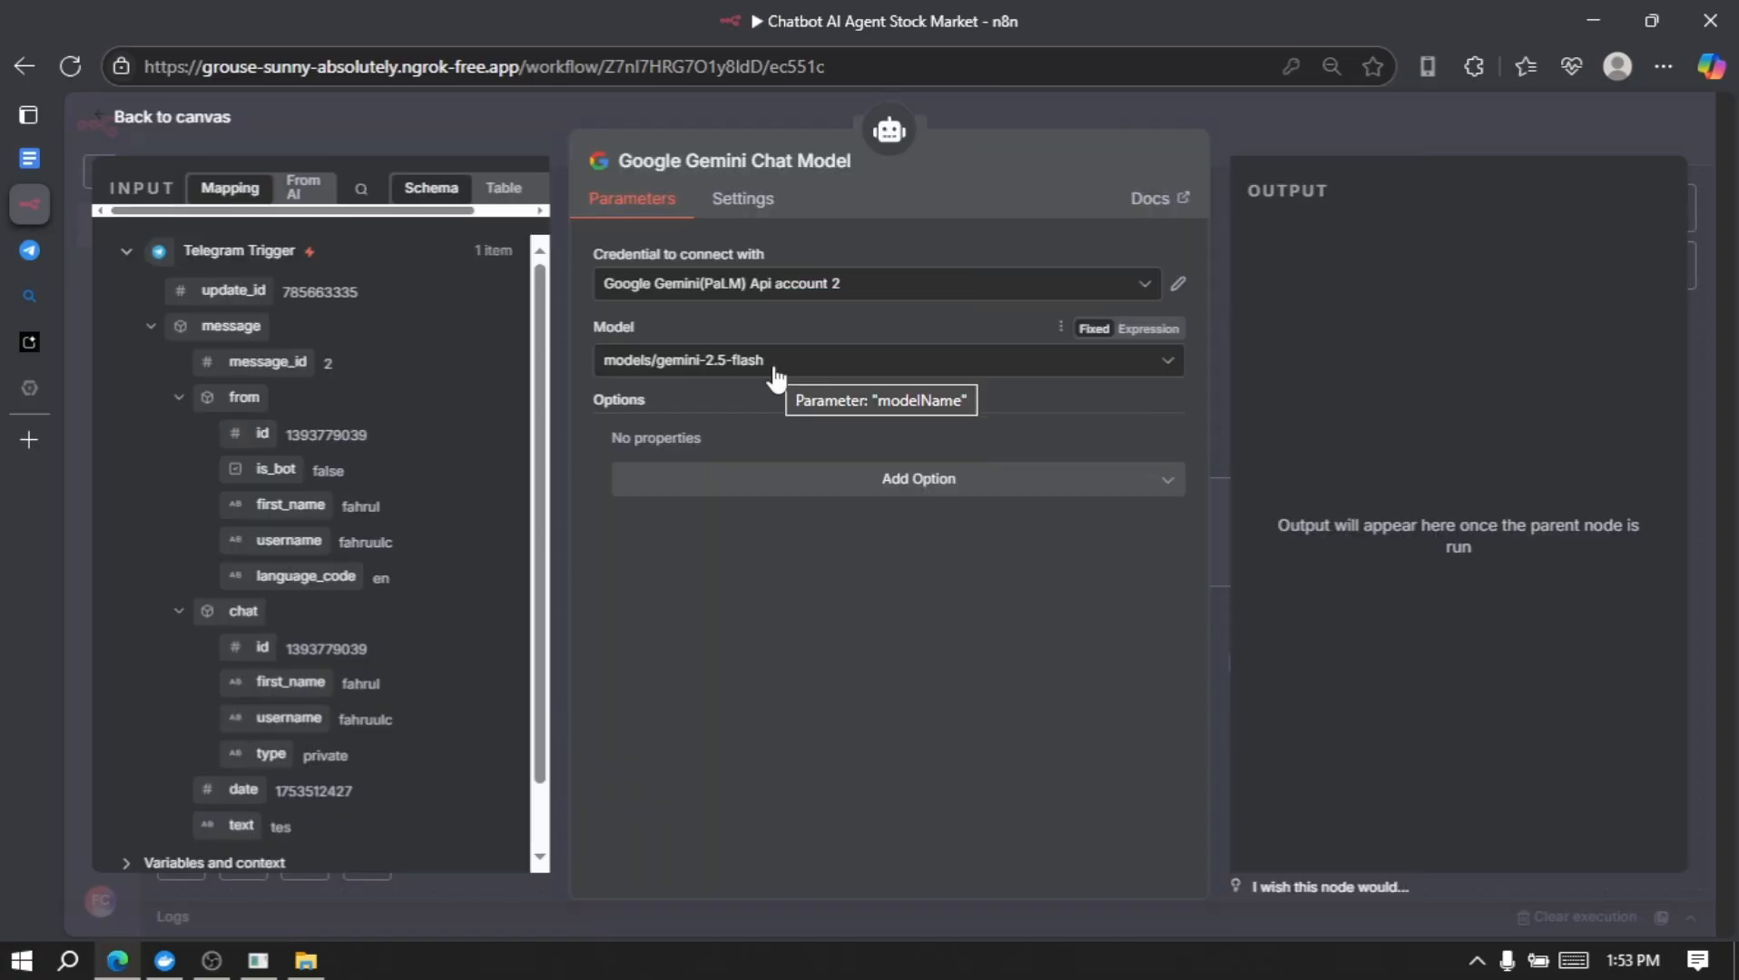
# Step: Set the Google Gemini Chat Model's model to models/gemini-2.0-flash
pyautogui.click(776, 363)
pyautogui.scroll(5, 808, 545)
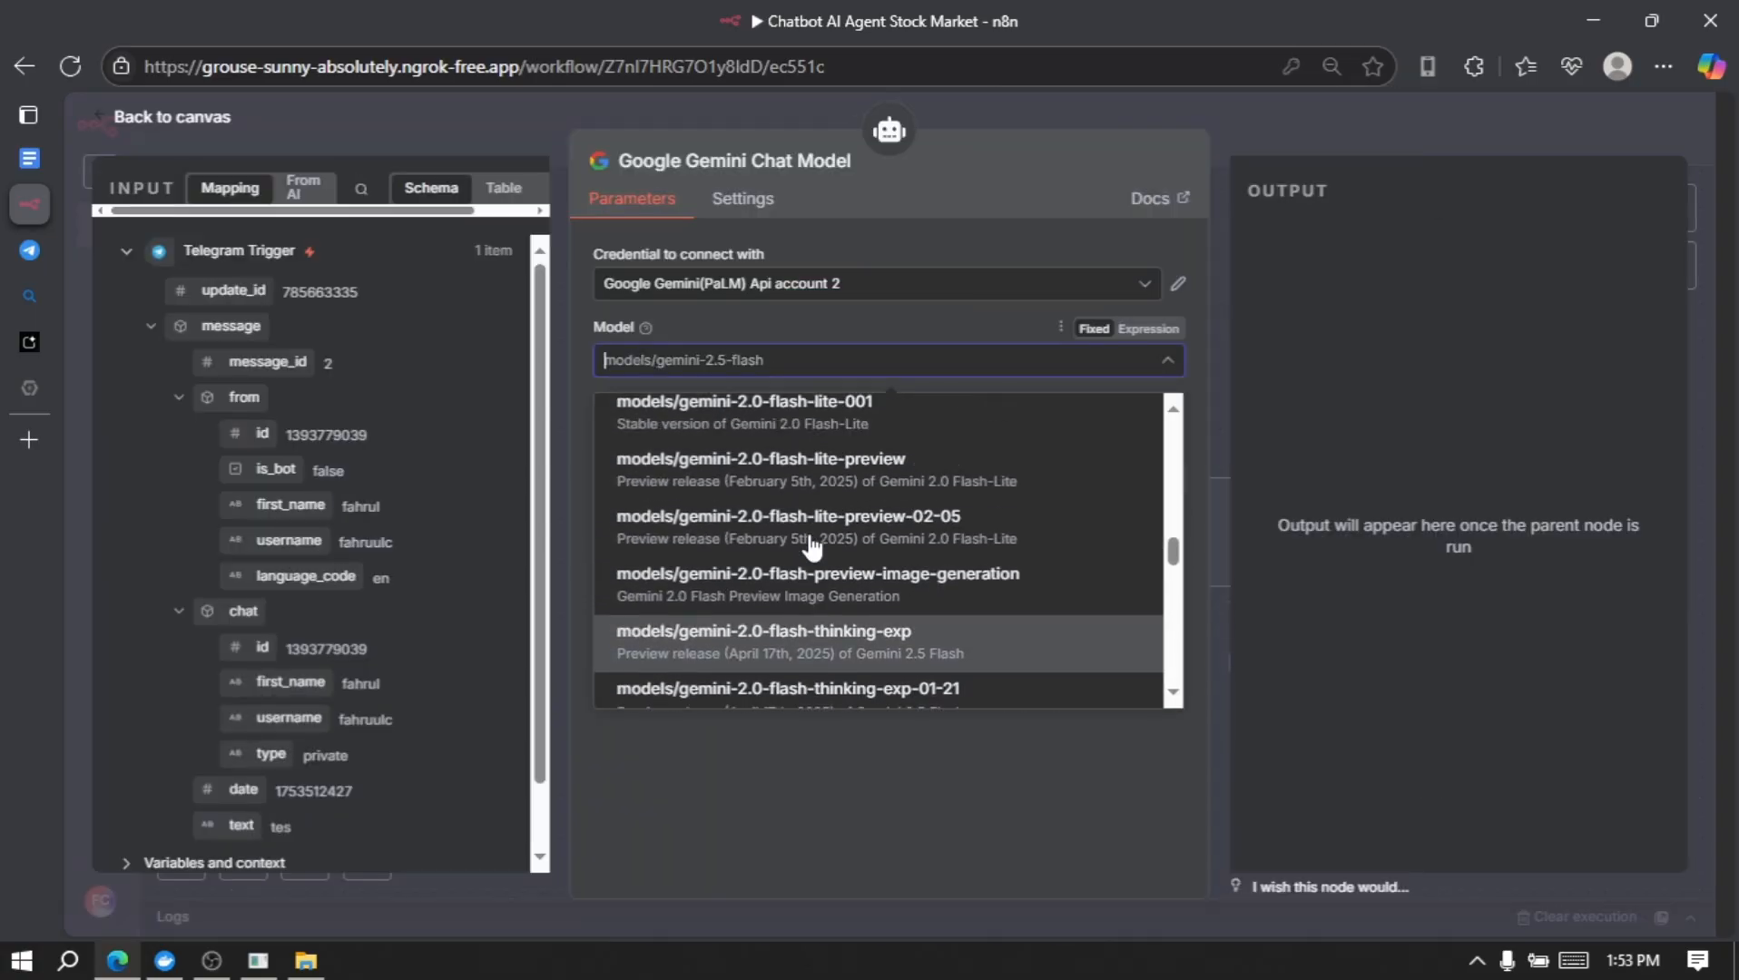
pyautogui.scroll(4, 810, 545)
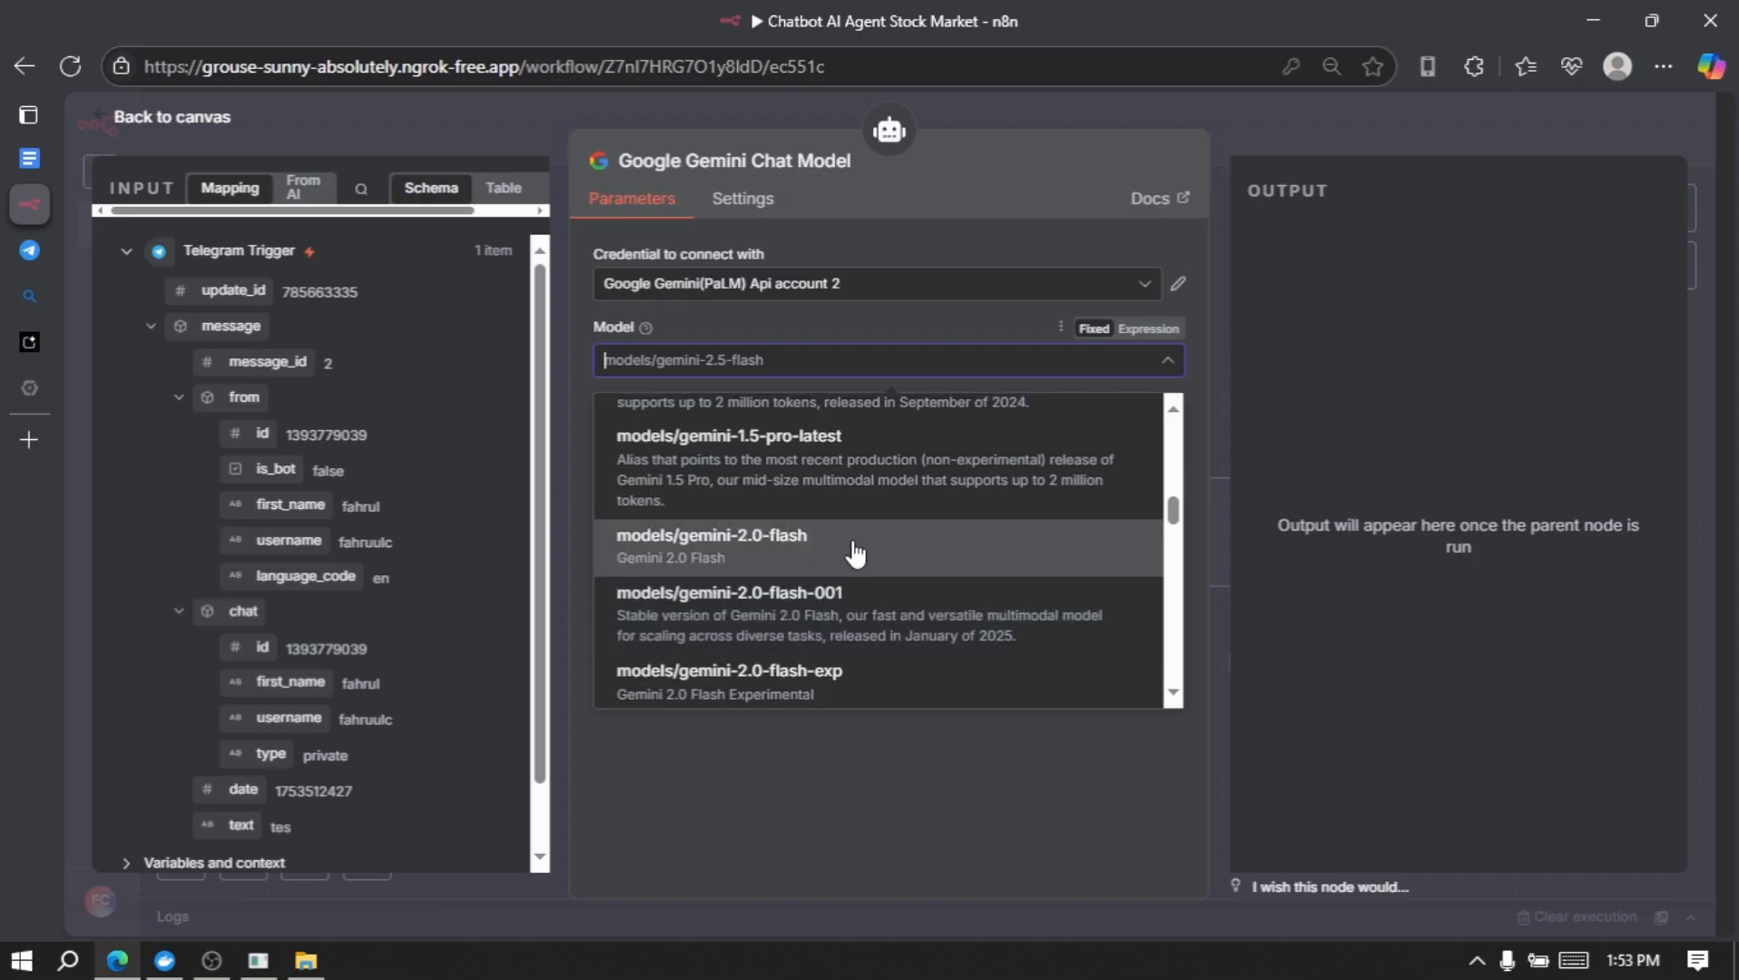
pyautogui.click(854, 551)
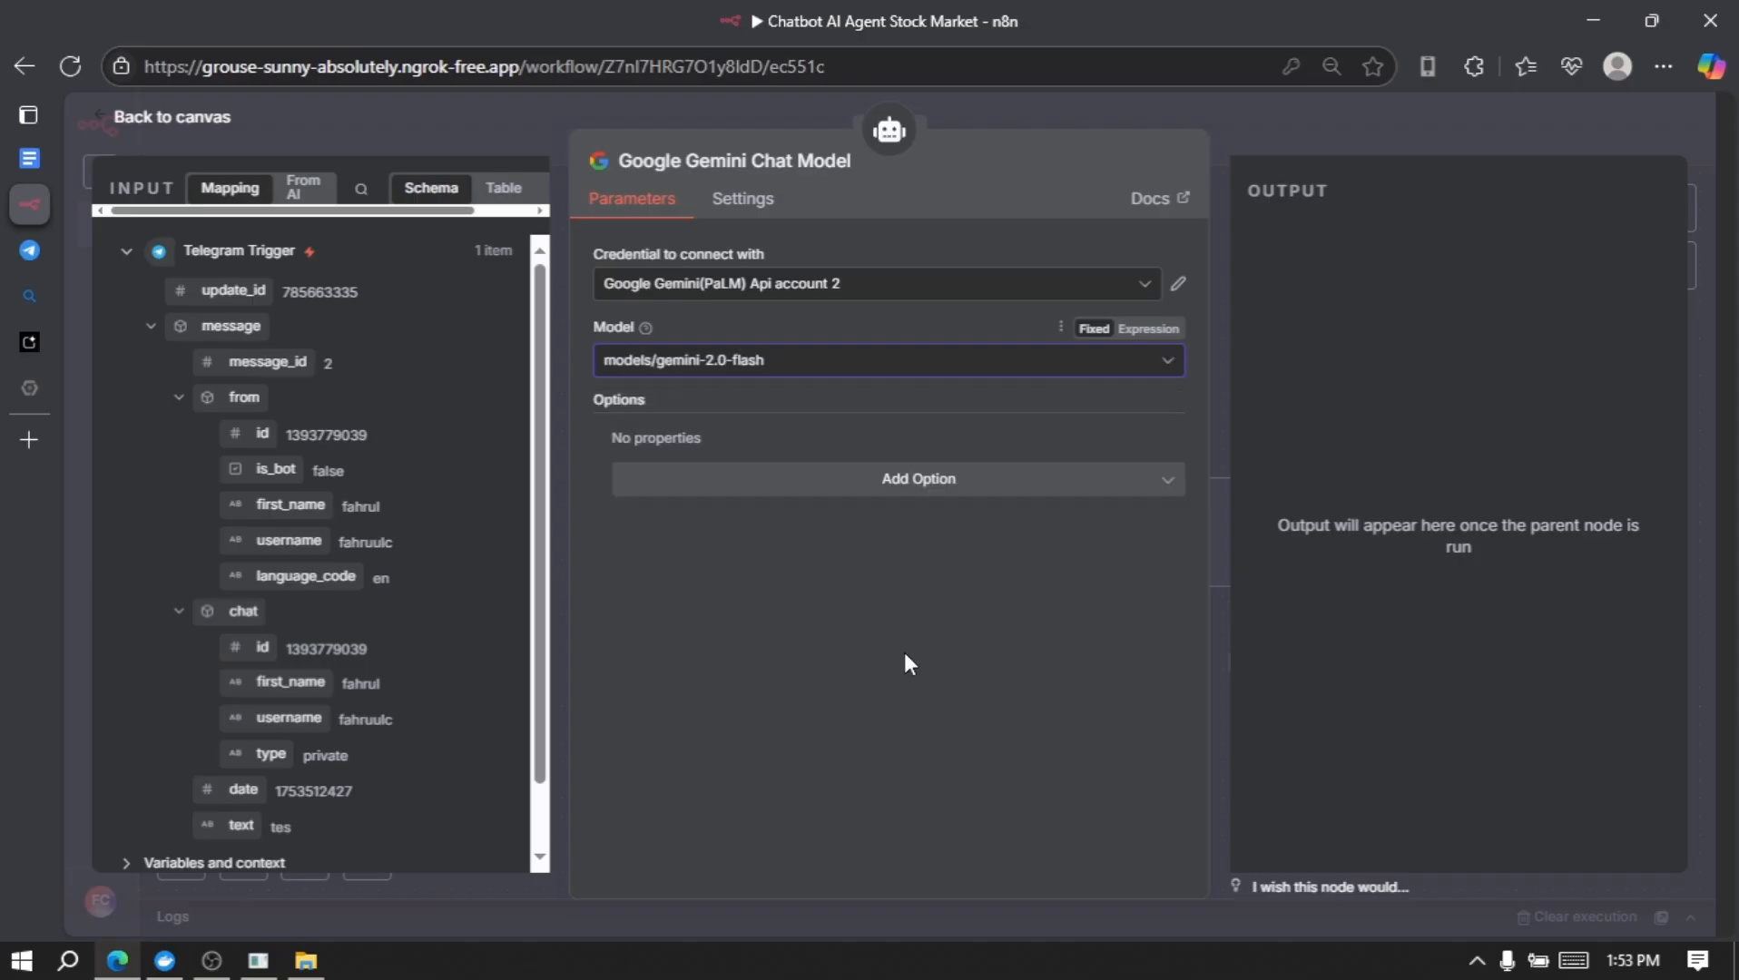
# Step: Add the Maximum Number of Tokens option to the Gemini chat model, set it to 600 and return to the canvas
pyautogui.click(910, 486)
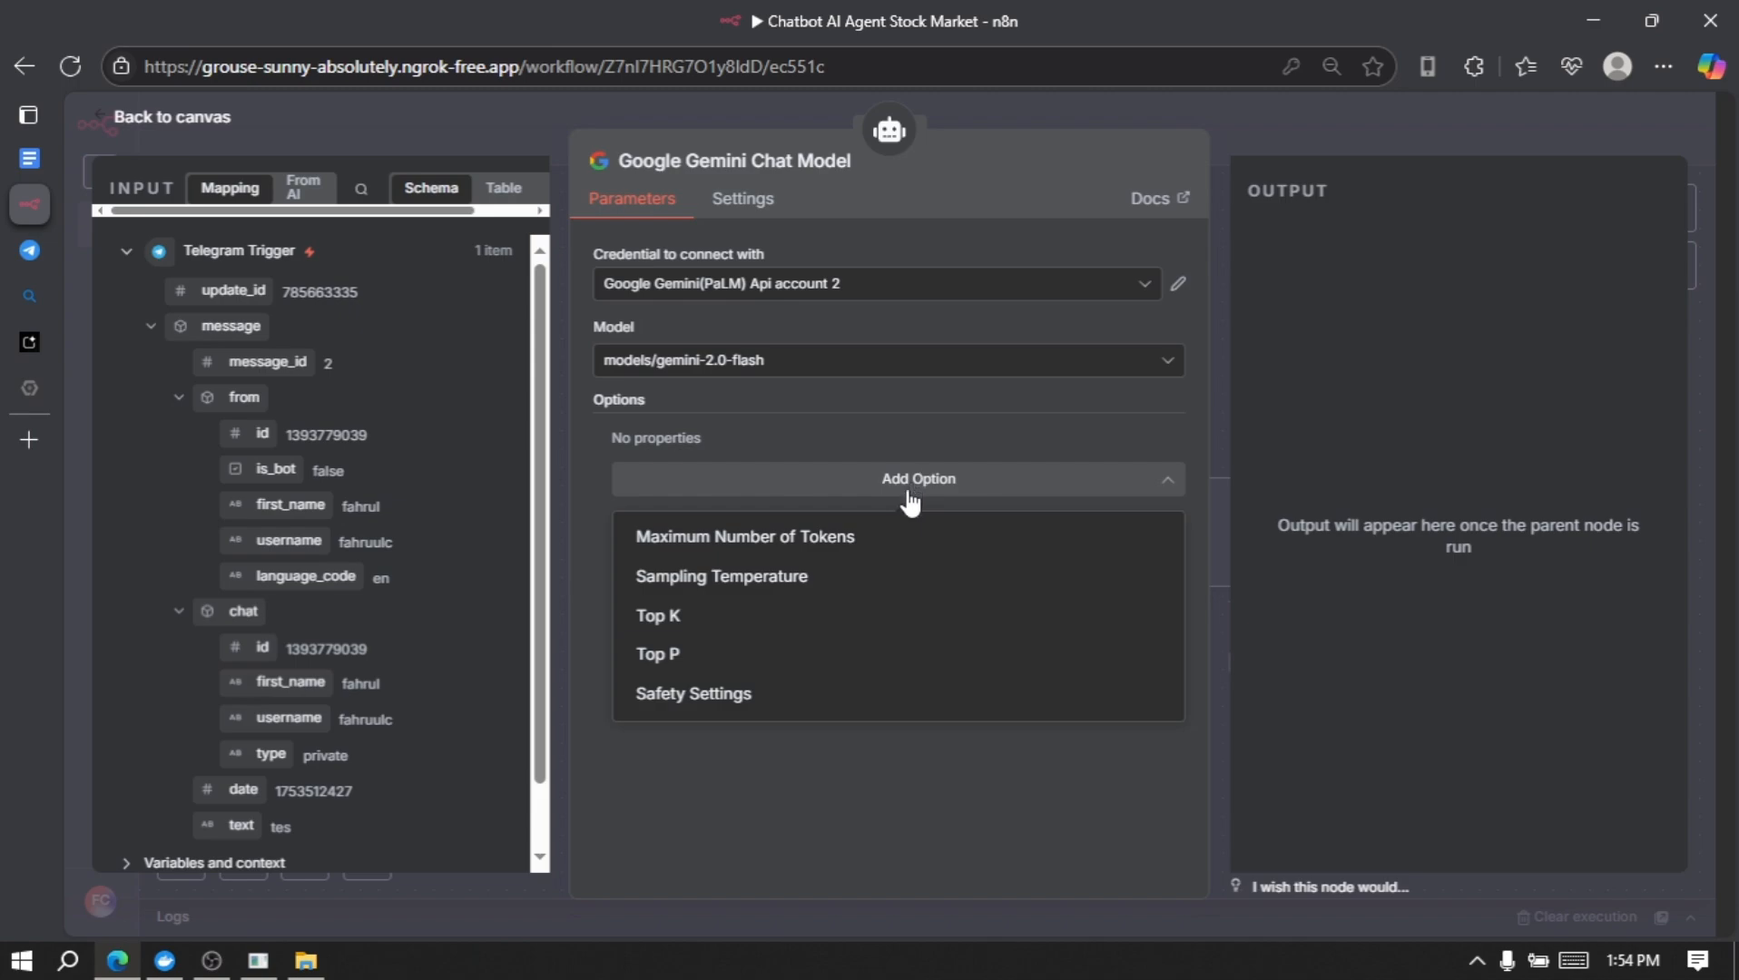
pyautogui.click(805, 549)
pyautogui.moveTo(757, 471); pyautogui.dragTo(610, 476)
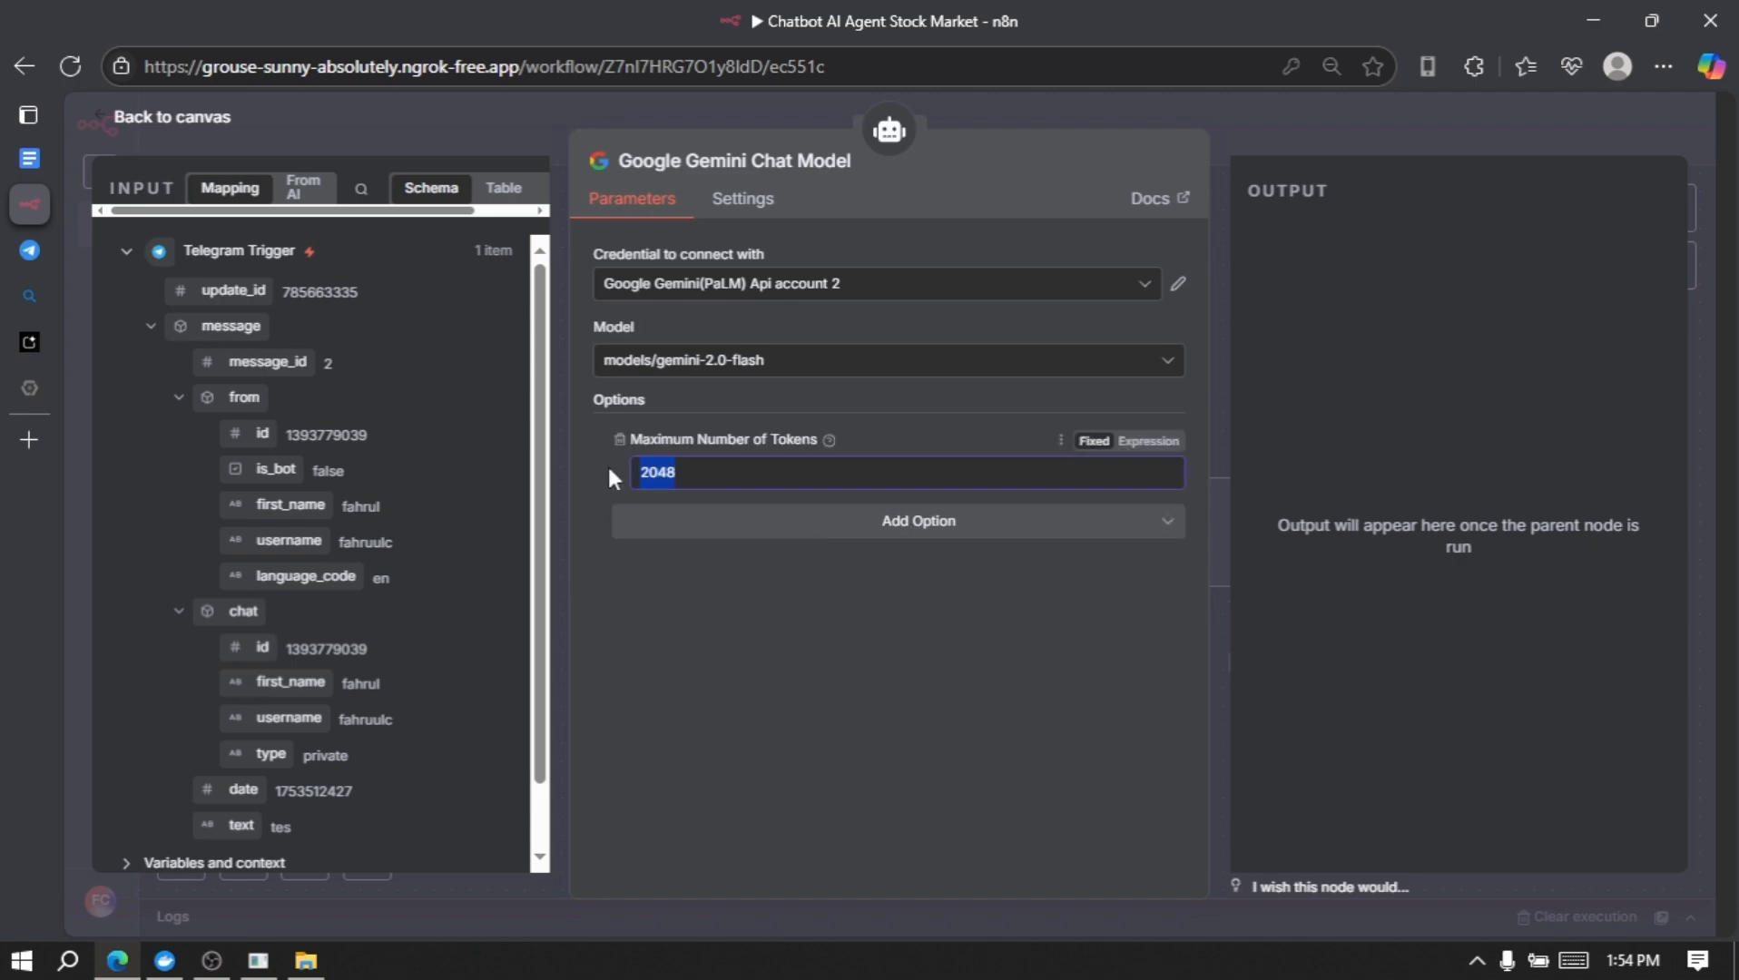
pyautogui.write('600')
pyautogui.click(202, 120)
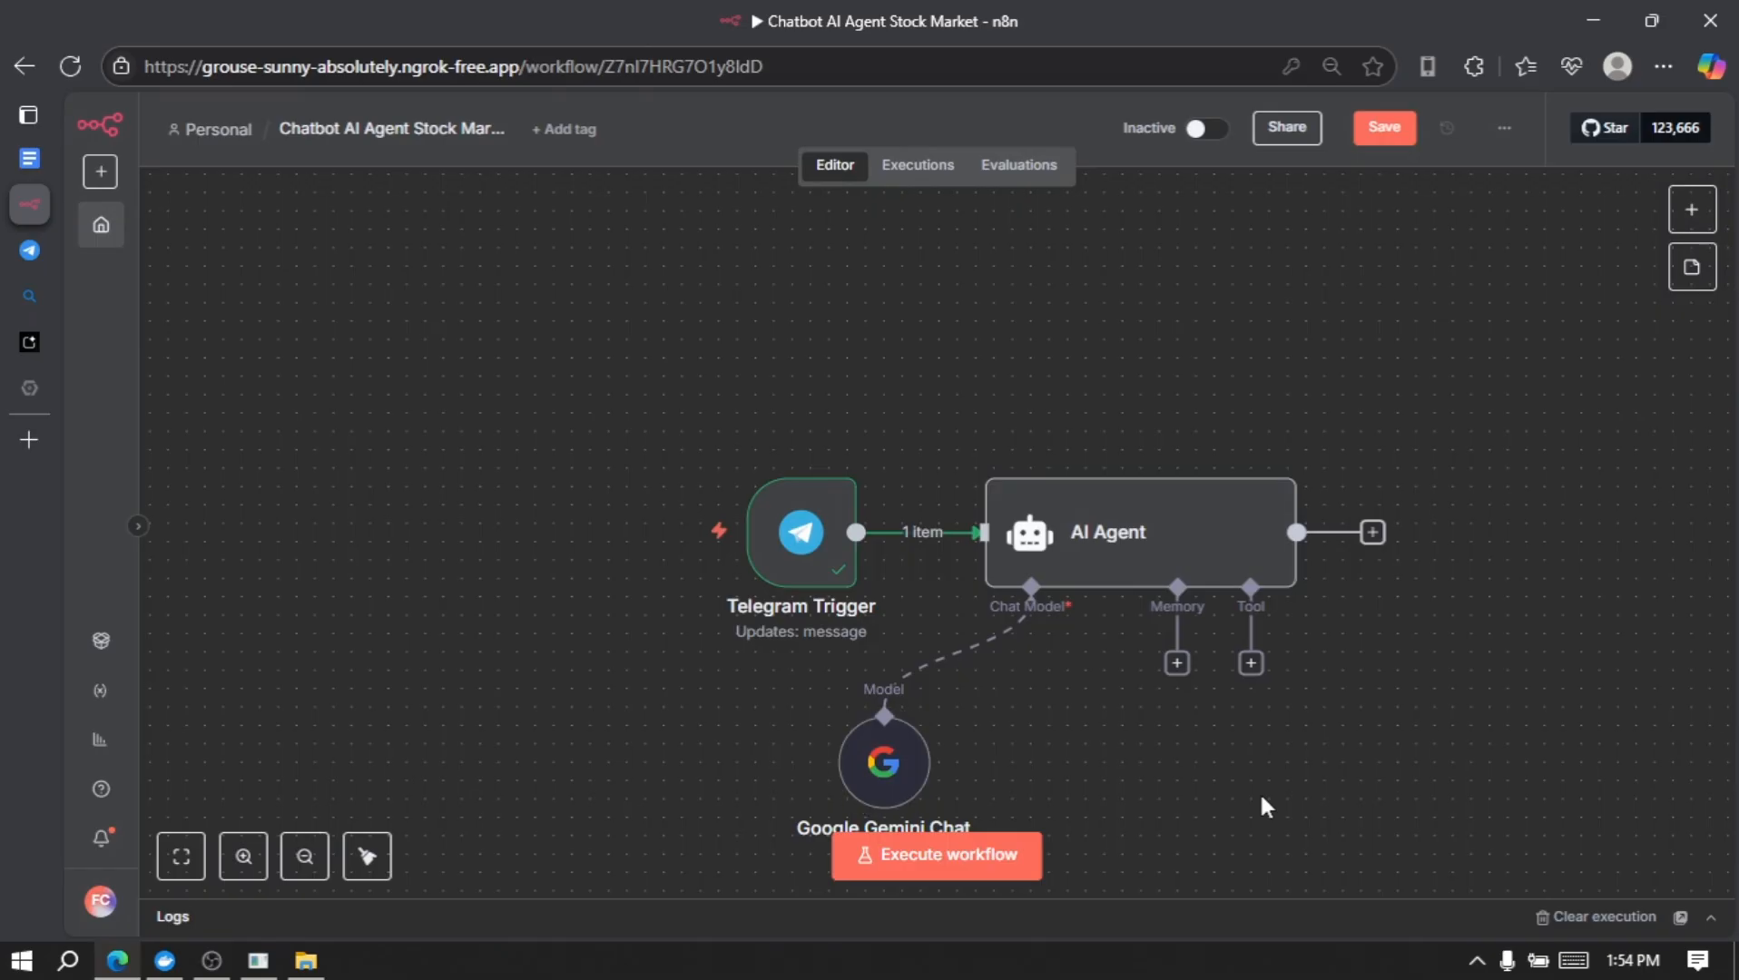
# Step: Attach a Simple Memory node to the AI Agent as its memory
pyautogui.hscroll(3, 1259, 791)
pyautogui.scroll(-3, 1262, 798)
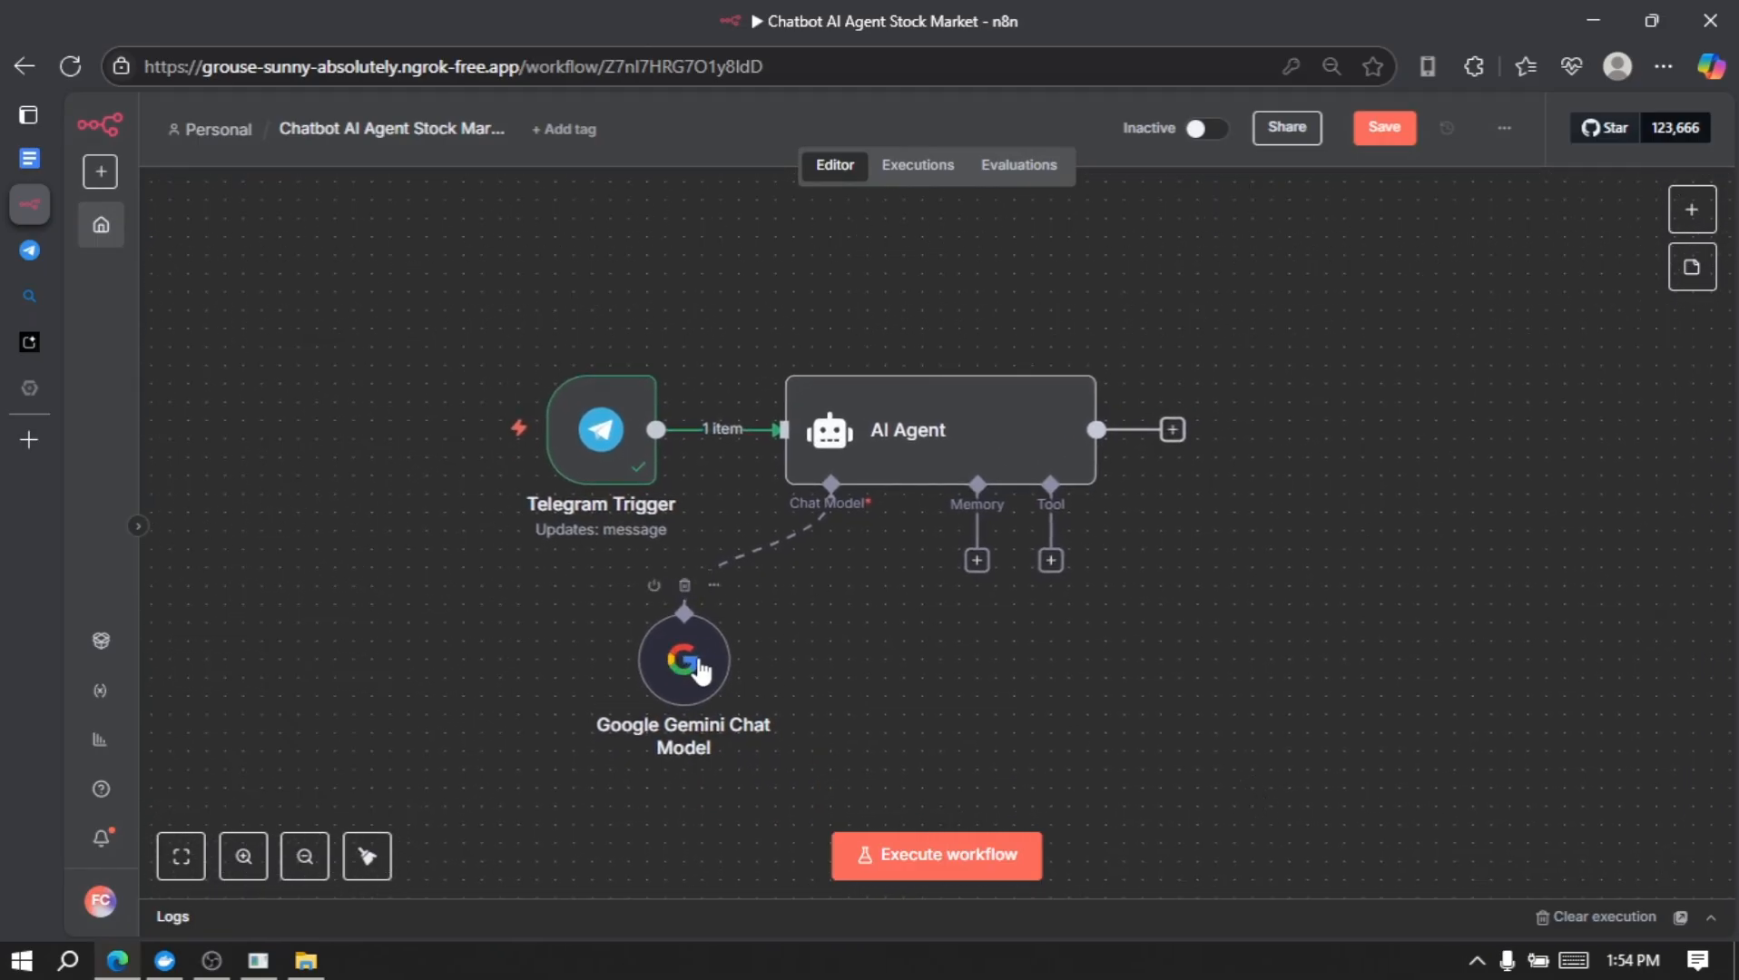
pyautogui.click(976, 561)
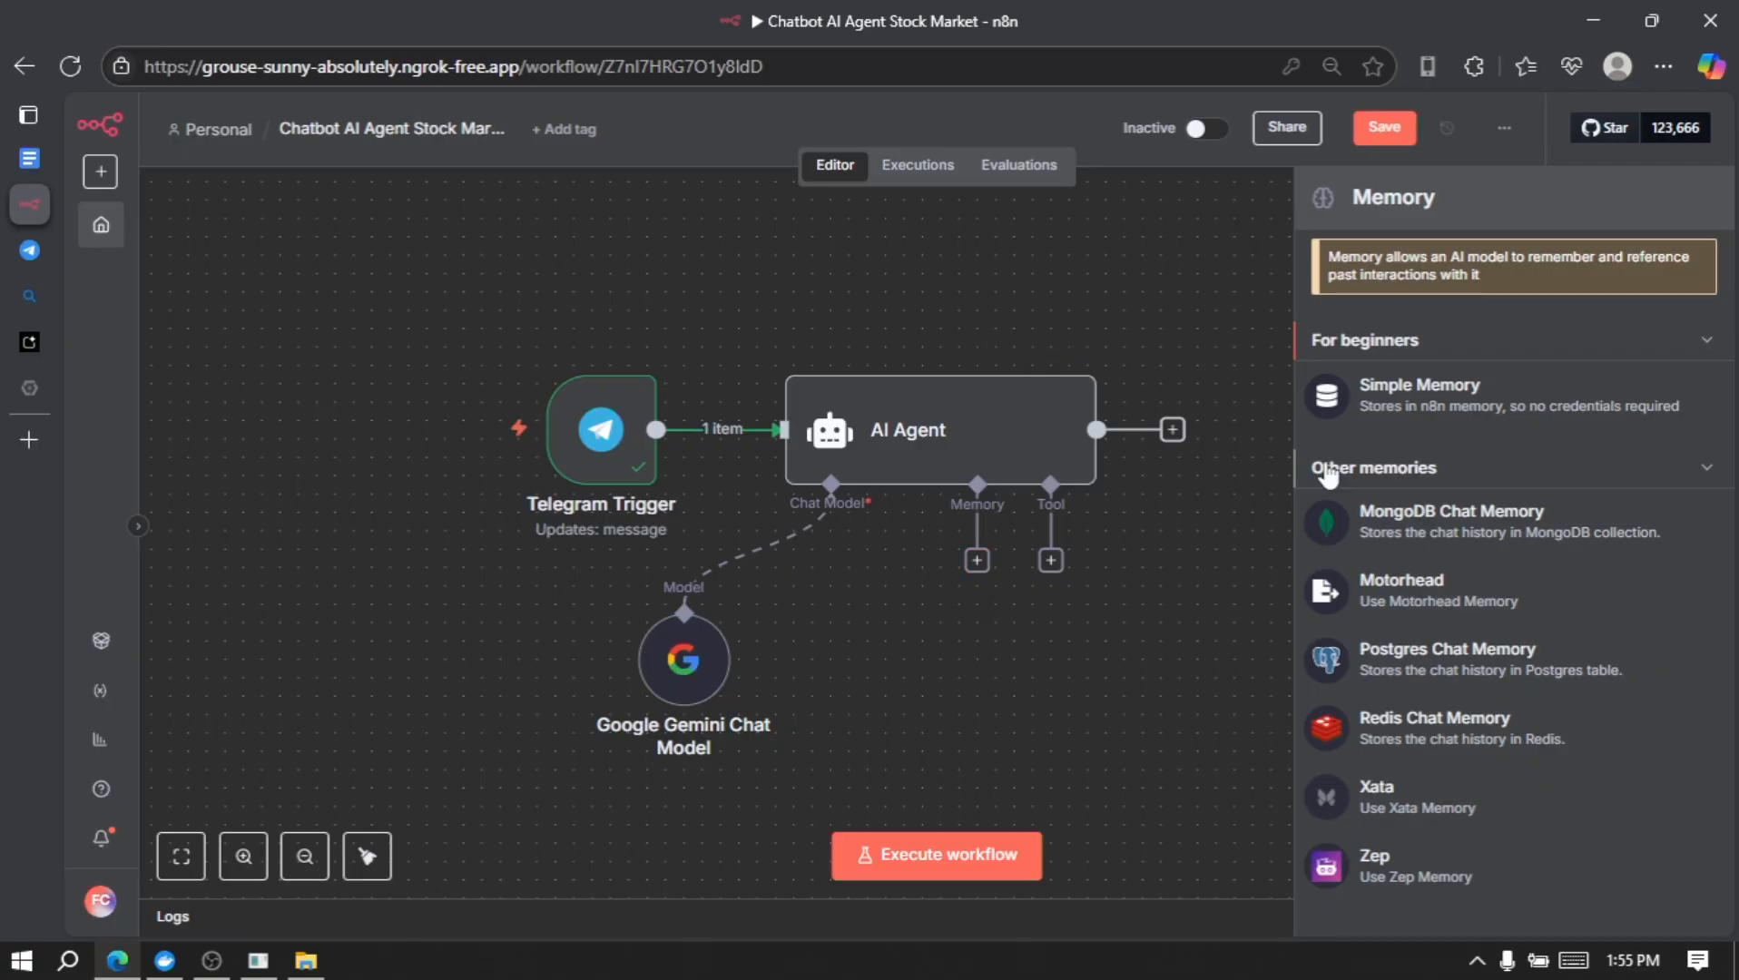
pyautogui.click(1506, 412)
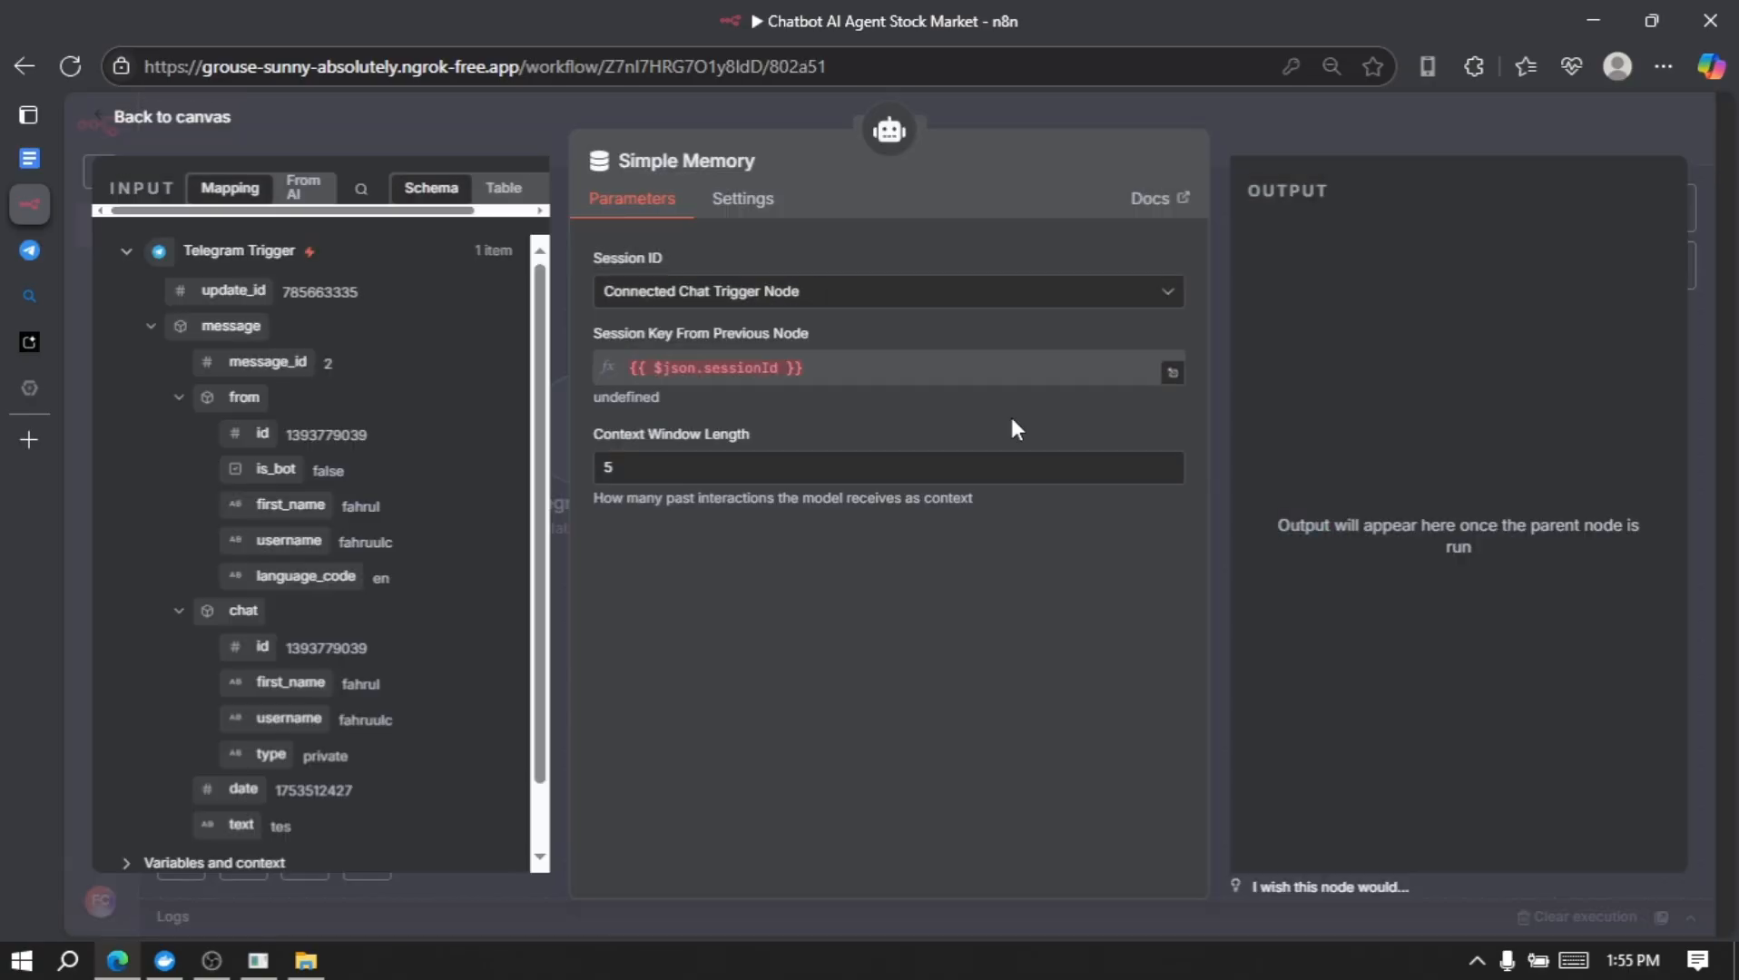
# Step: Define the Simple Memory session key as the expression {{ $json.message.chat.id }} from the Telegram Trigger's chat id, then return to the canvas
pyautogui.click(781, 301)
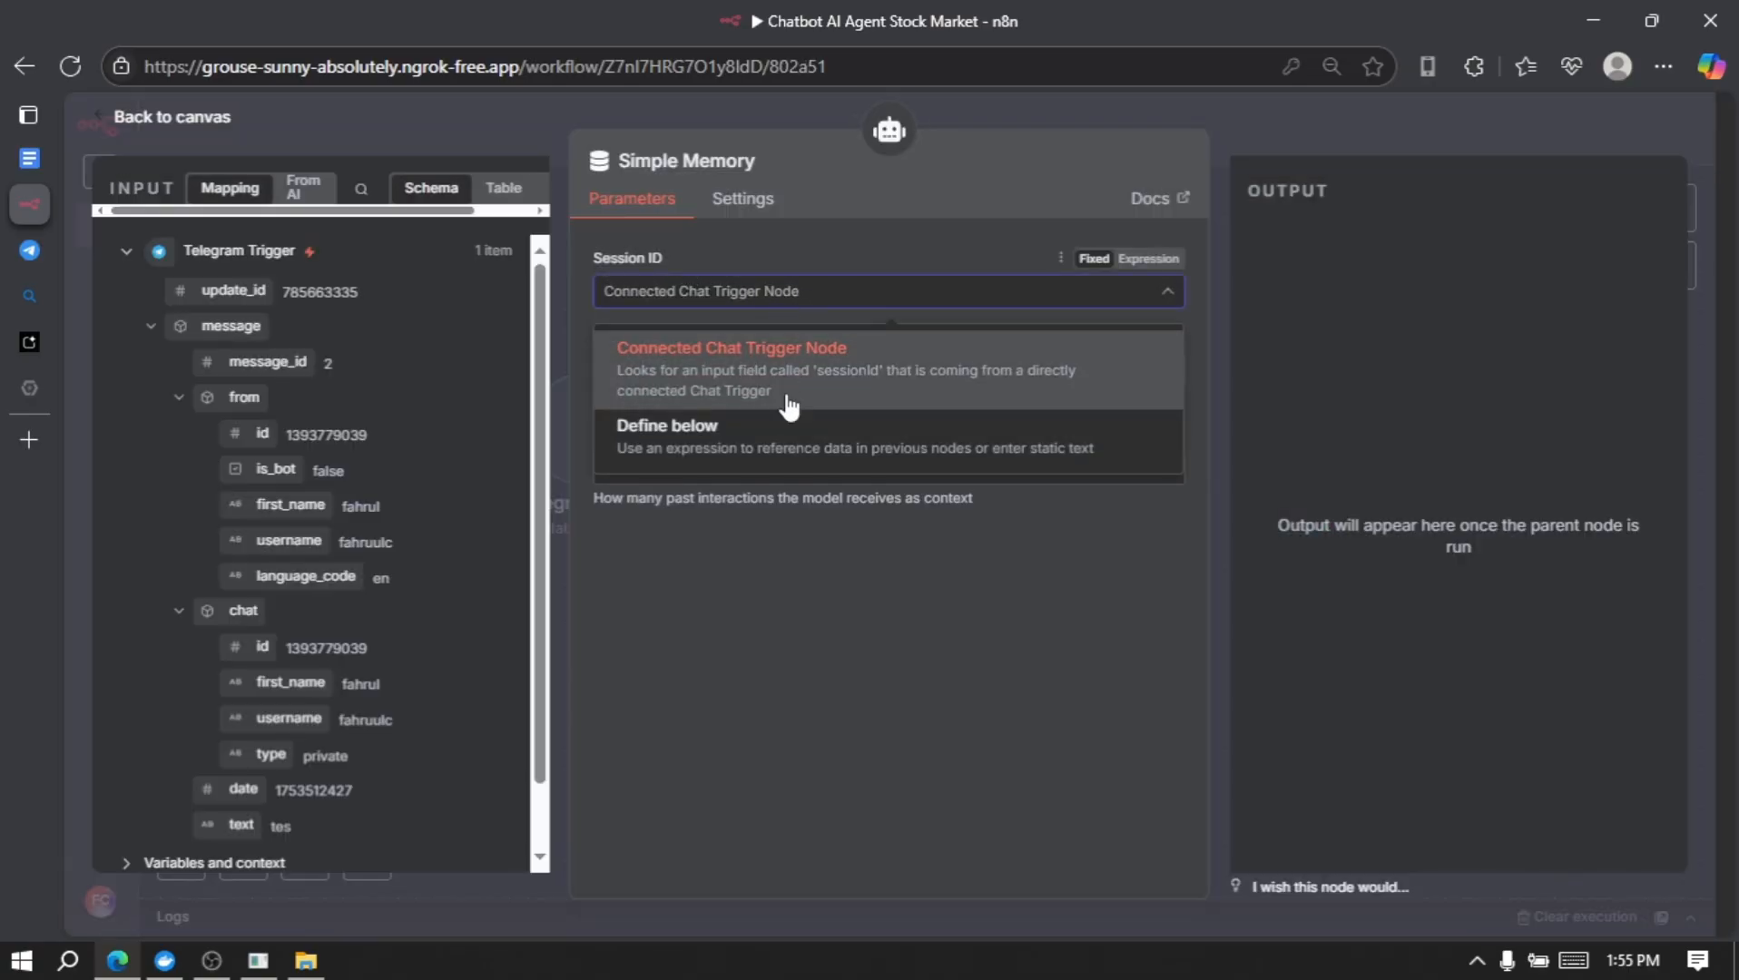
pyautogui.click(801, 428)
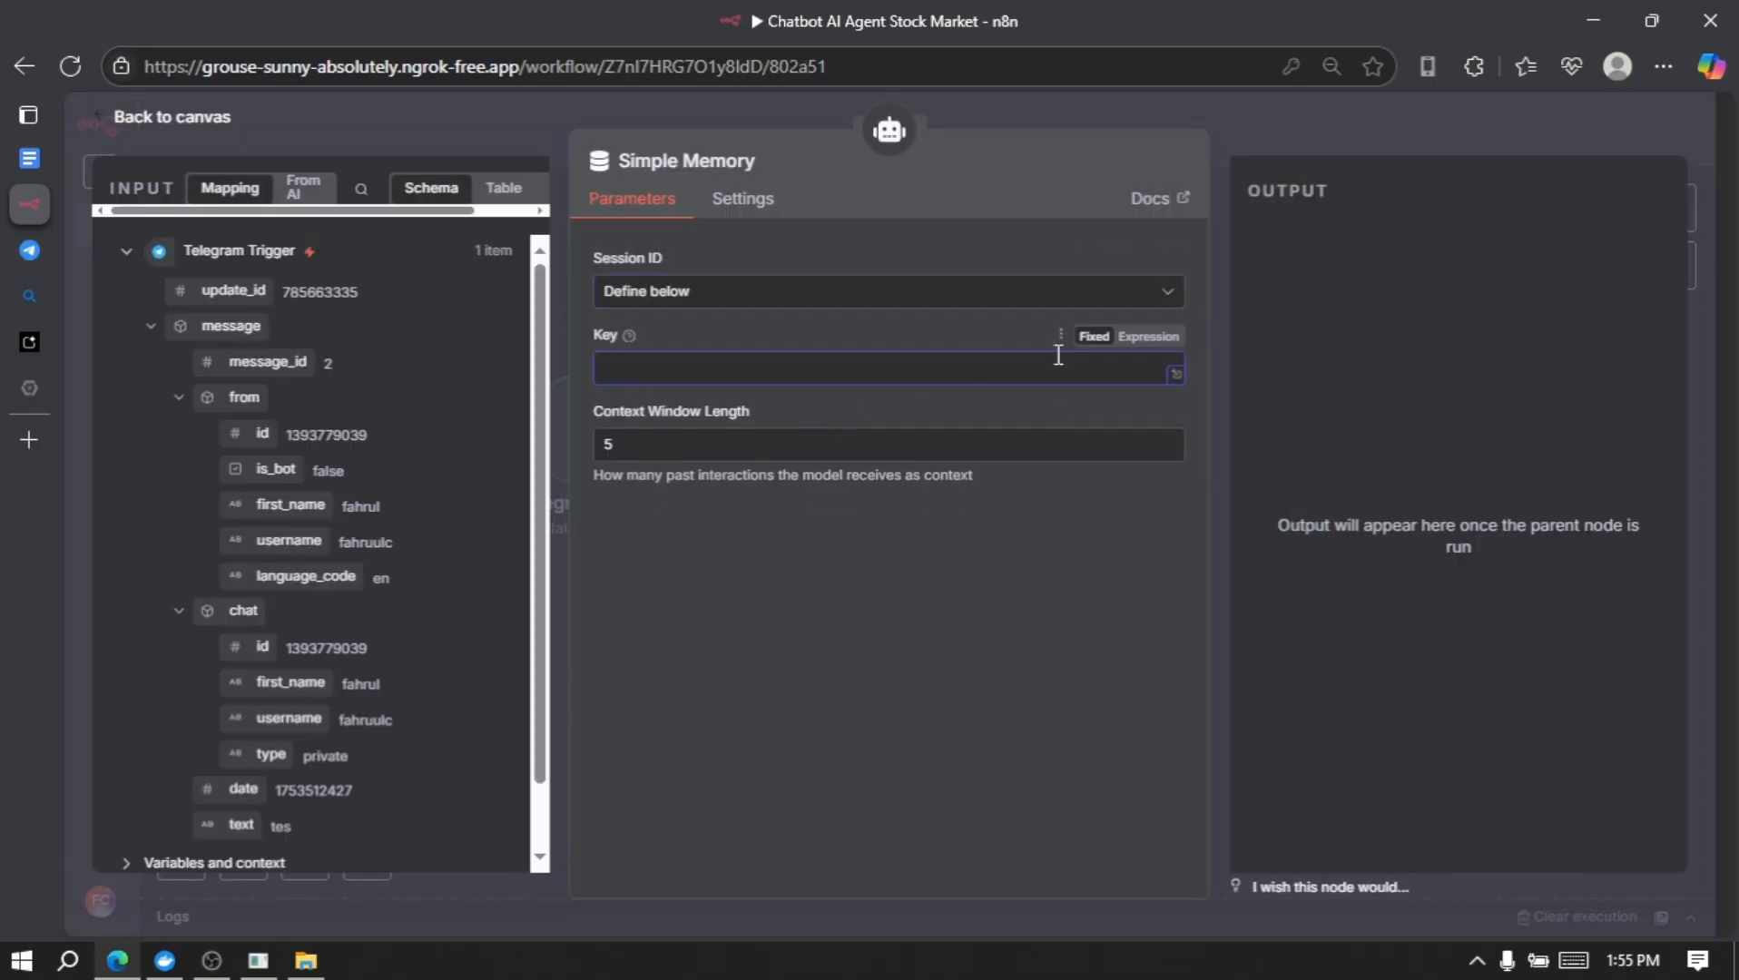
pyautogui.click(1150, 341)
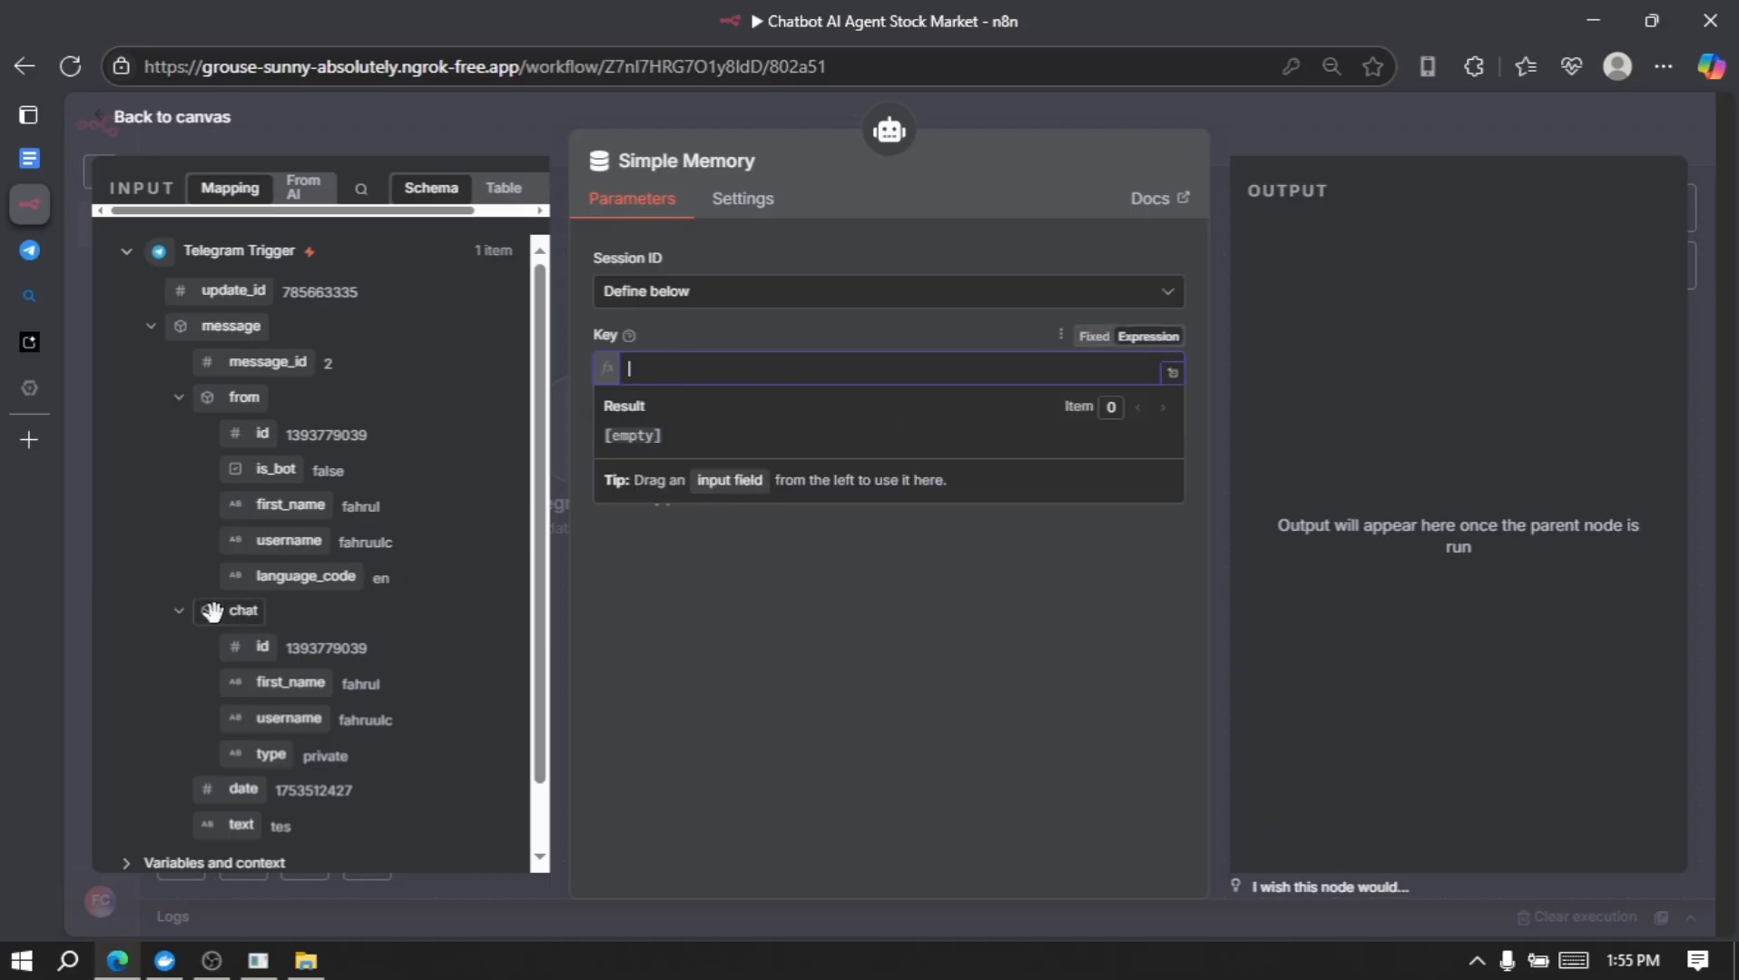
pyautogui.moveTo(257, 655); pyautogui.dragTo(695, 368)
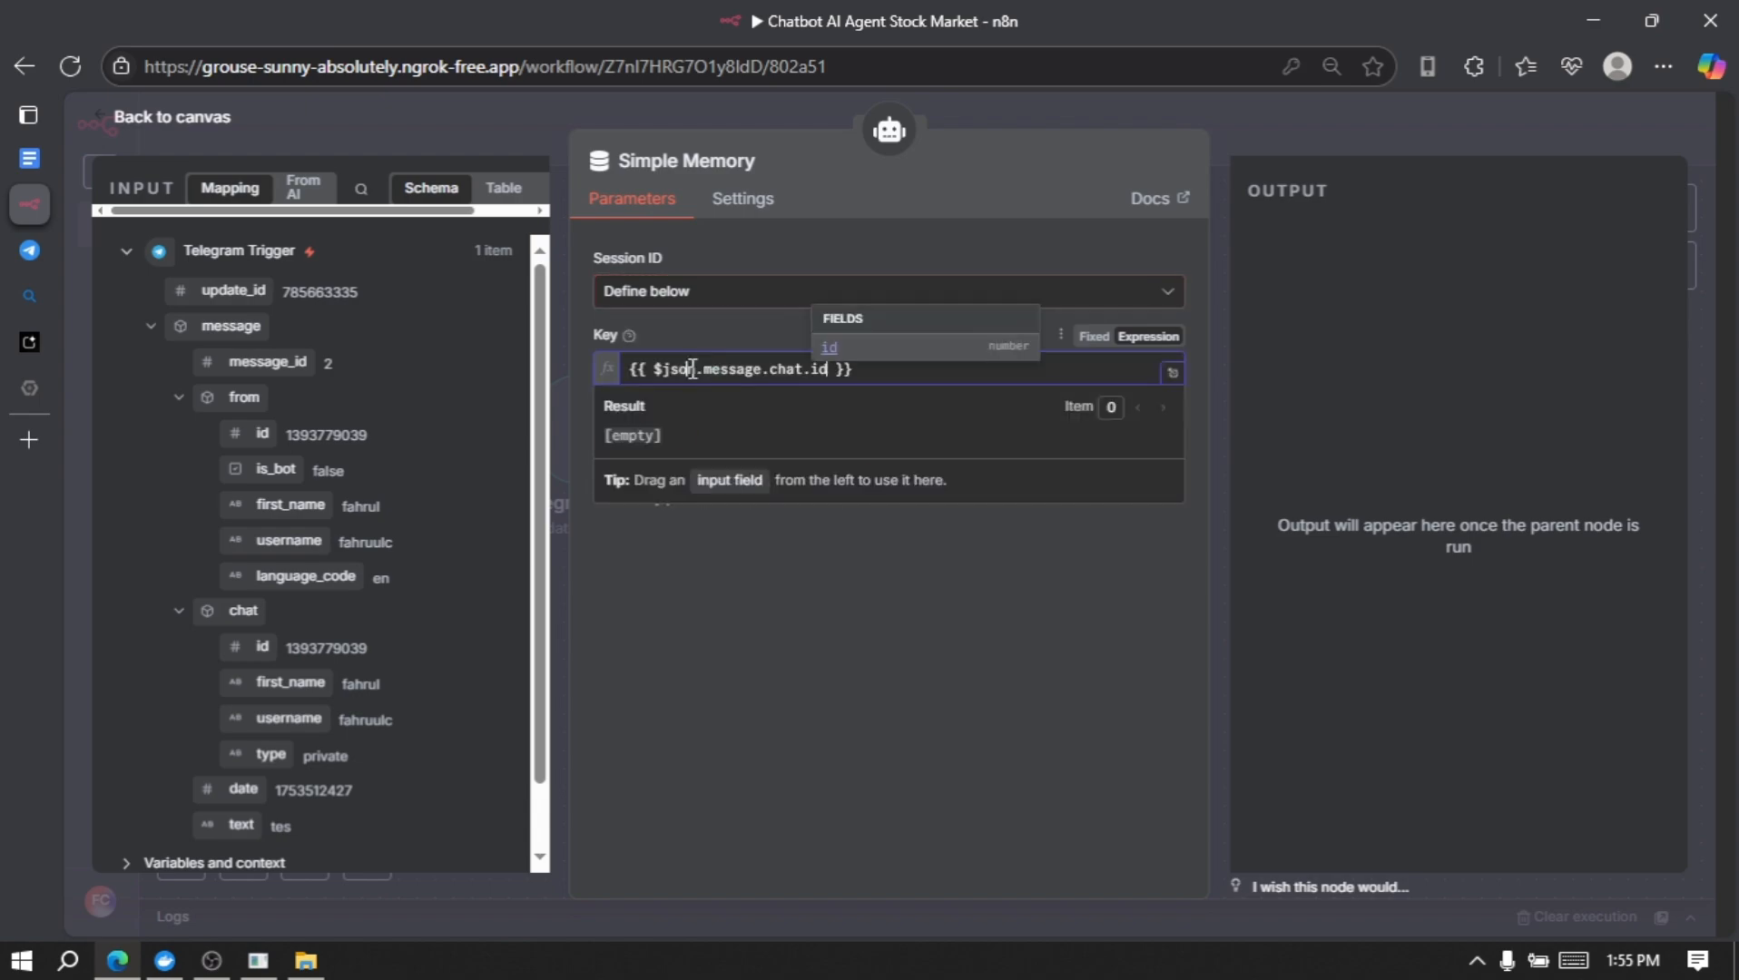
pyautogui.click(835, 687)
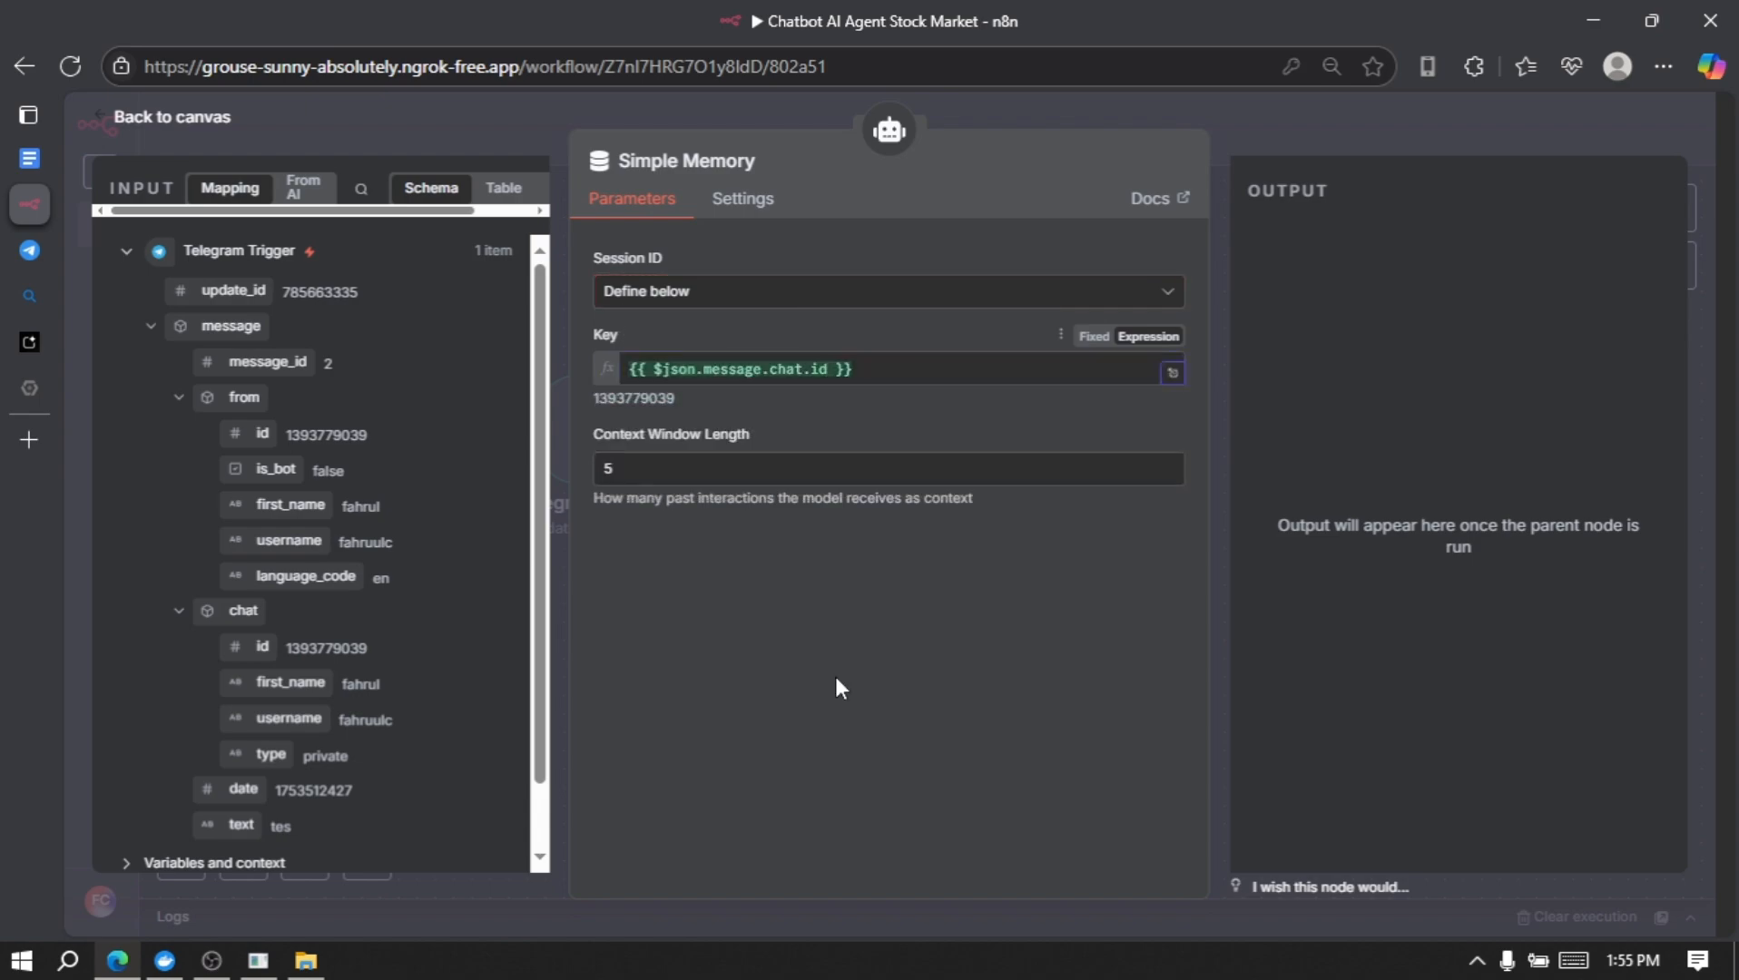
pyautogui.click(184, 118)
pyautogui.scroll(-3, 1157, 655)
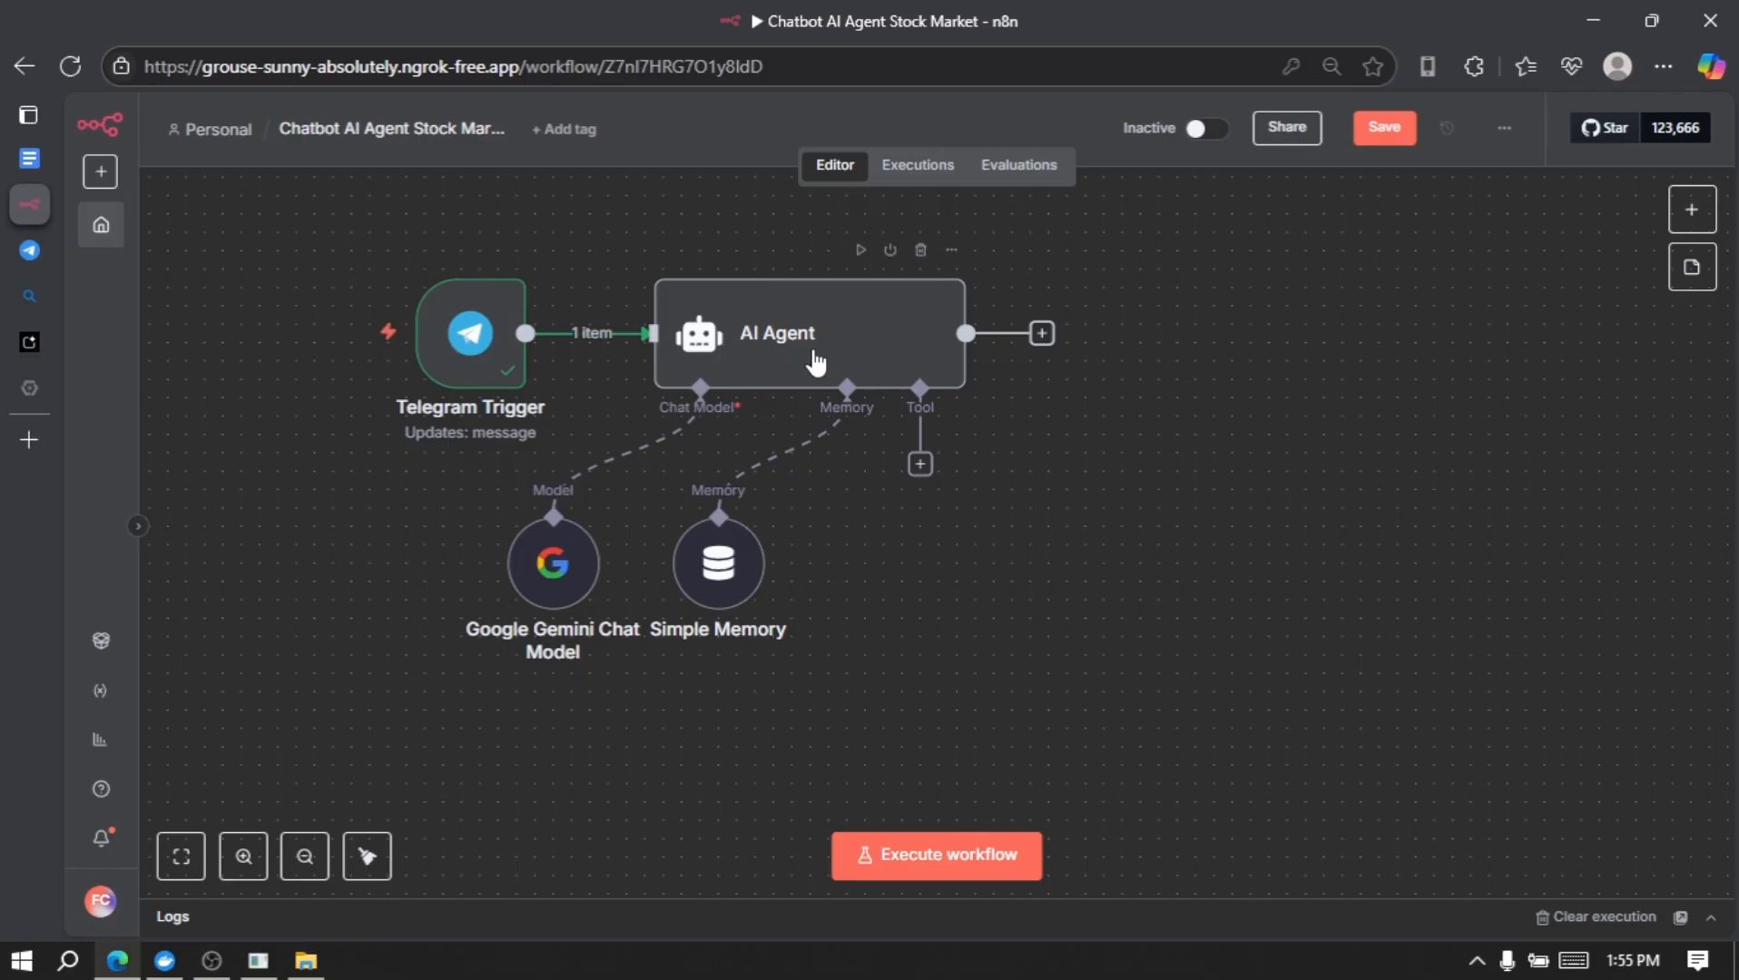
# Step: Attach an HTTP Request Tool to the AI Agent, rename it GetStockNews and return to the canvas
pyautogui.click(920, 465)
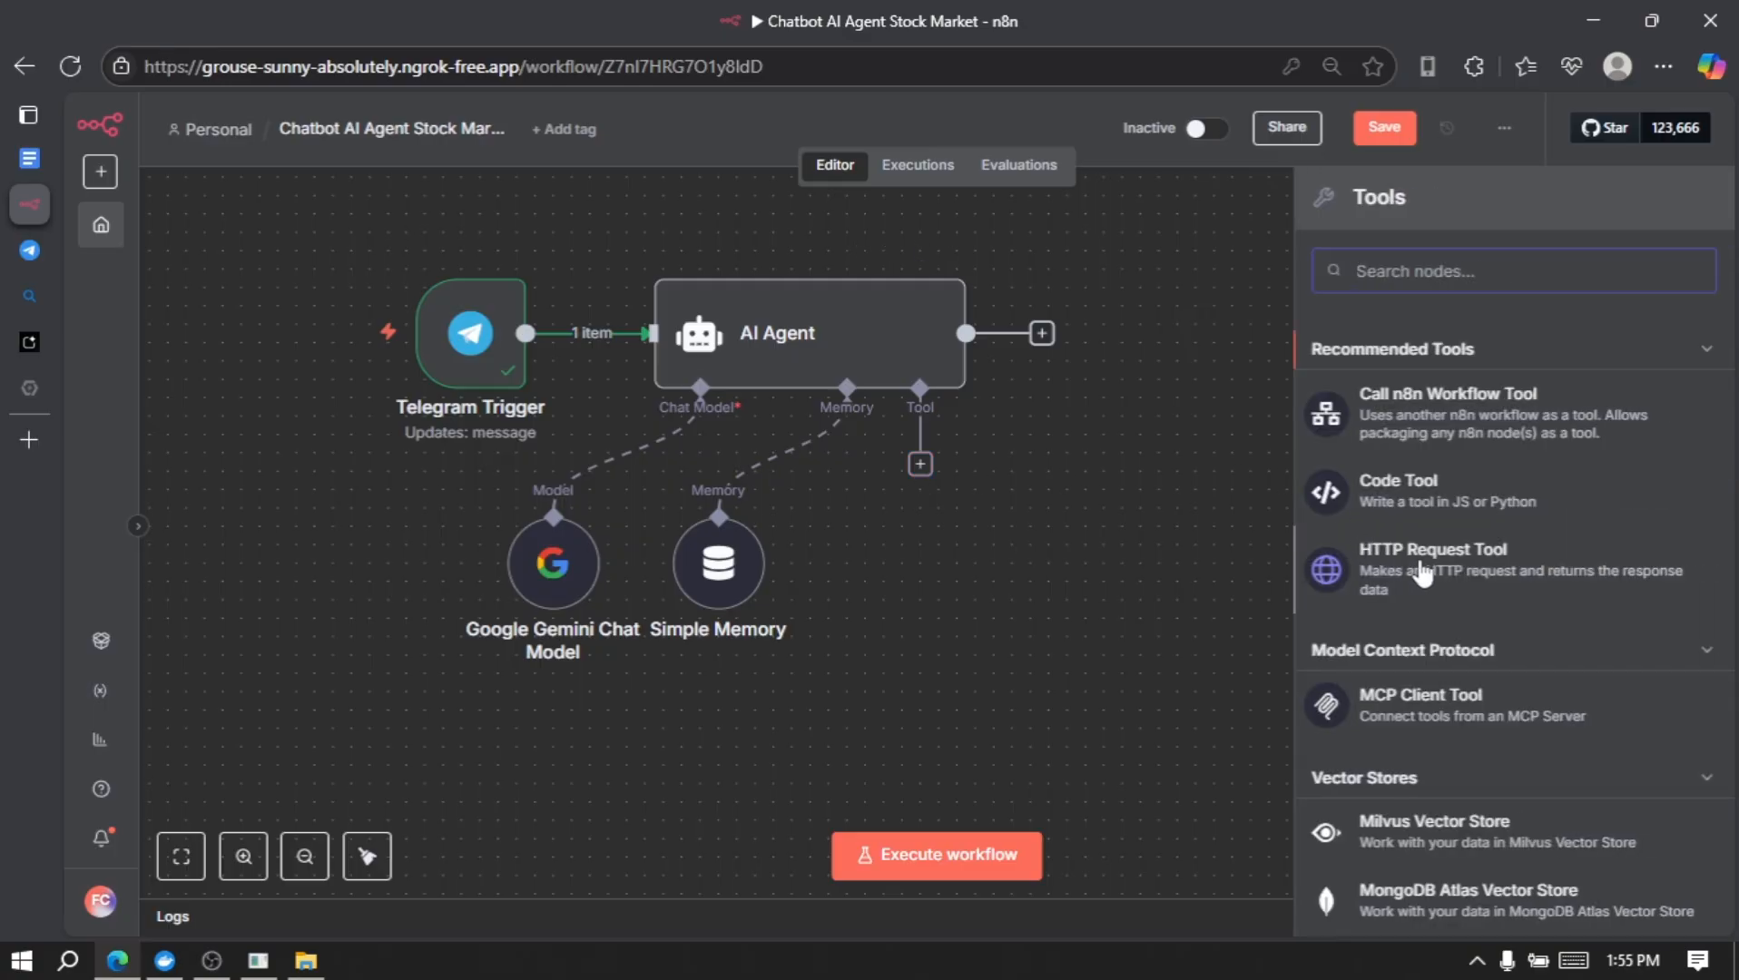
pyautogui.click(1426, 573)
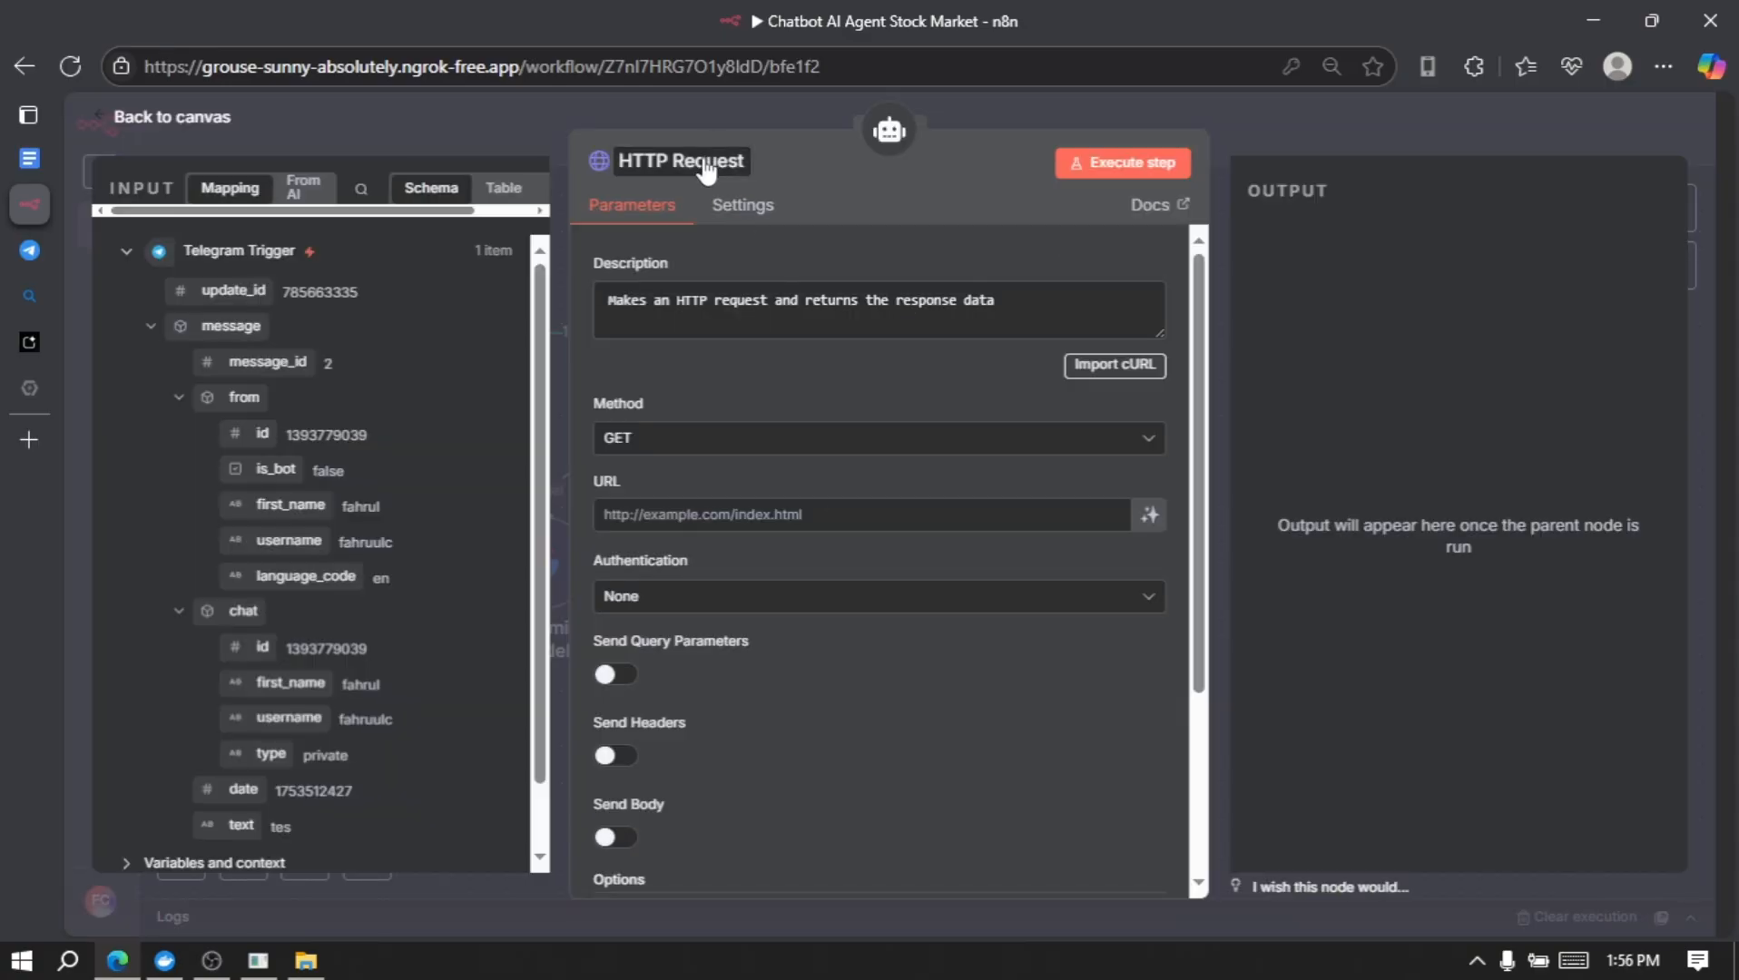
pyautogui.click(705, 160)
pyautogui.write('GetStockNews')
pyautogui.press('Return')
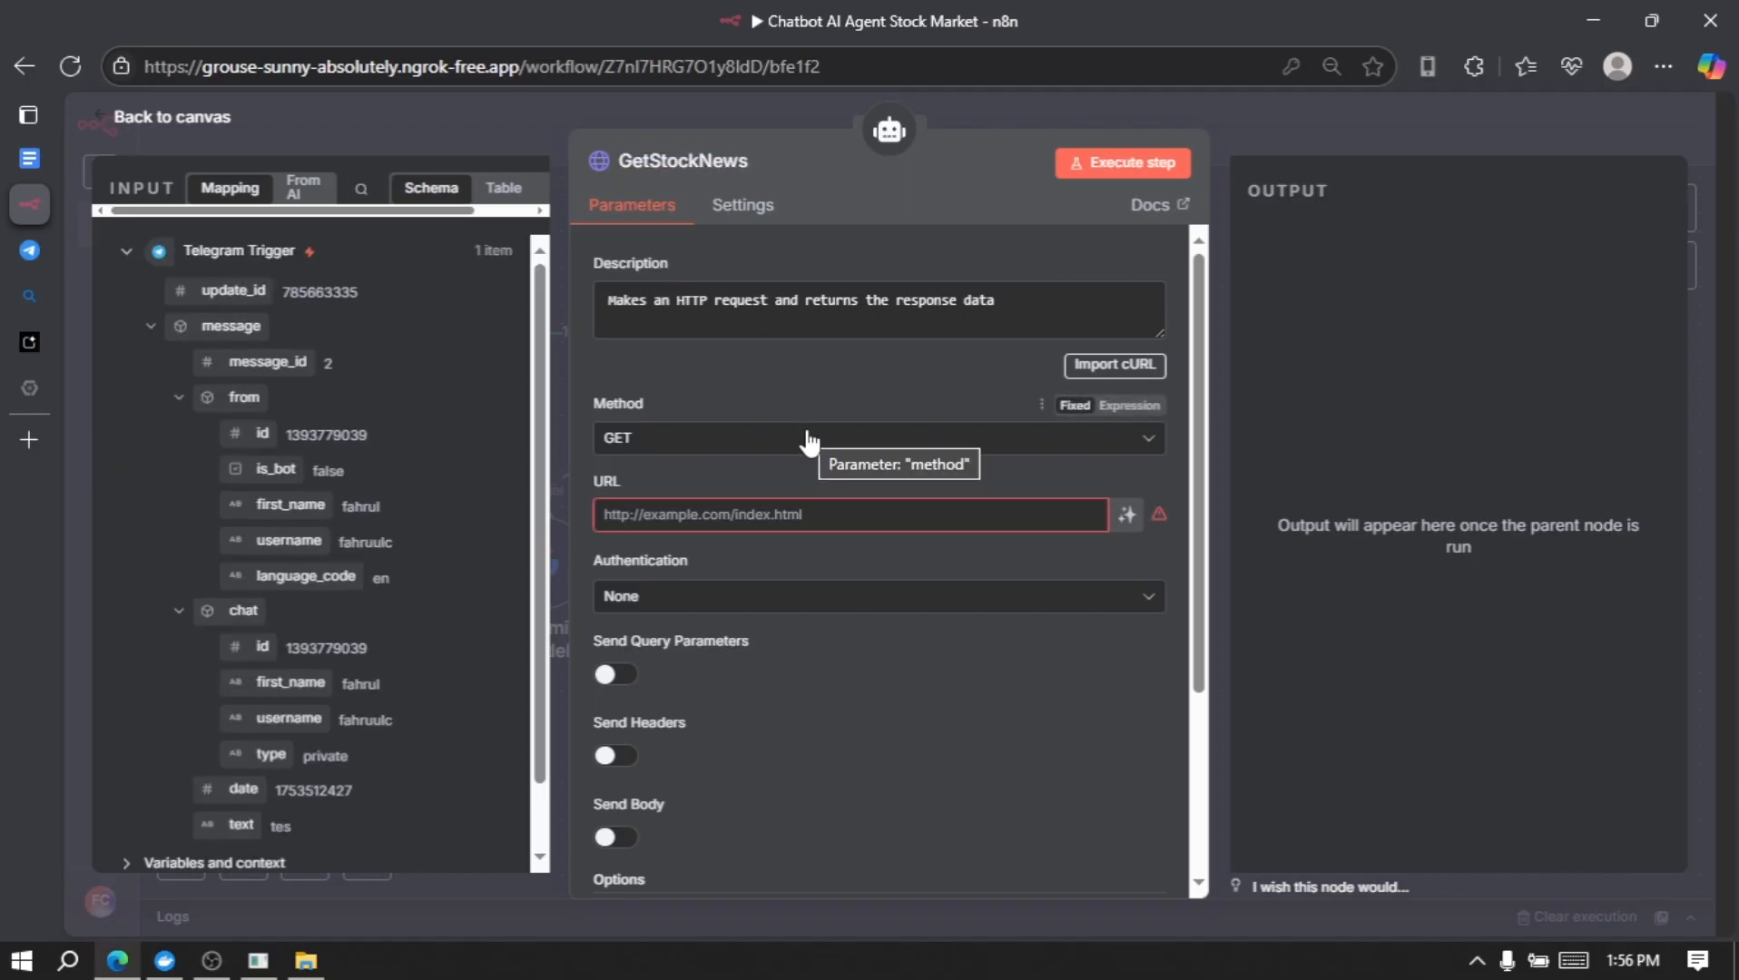
pyautogui.click(209, 116)
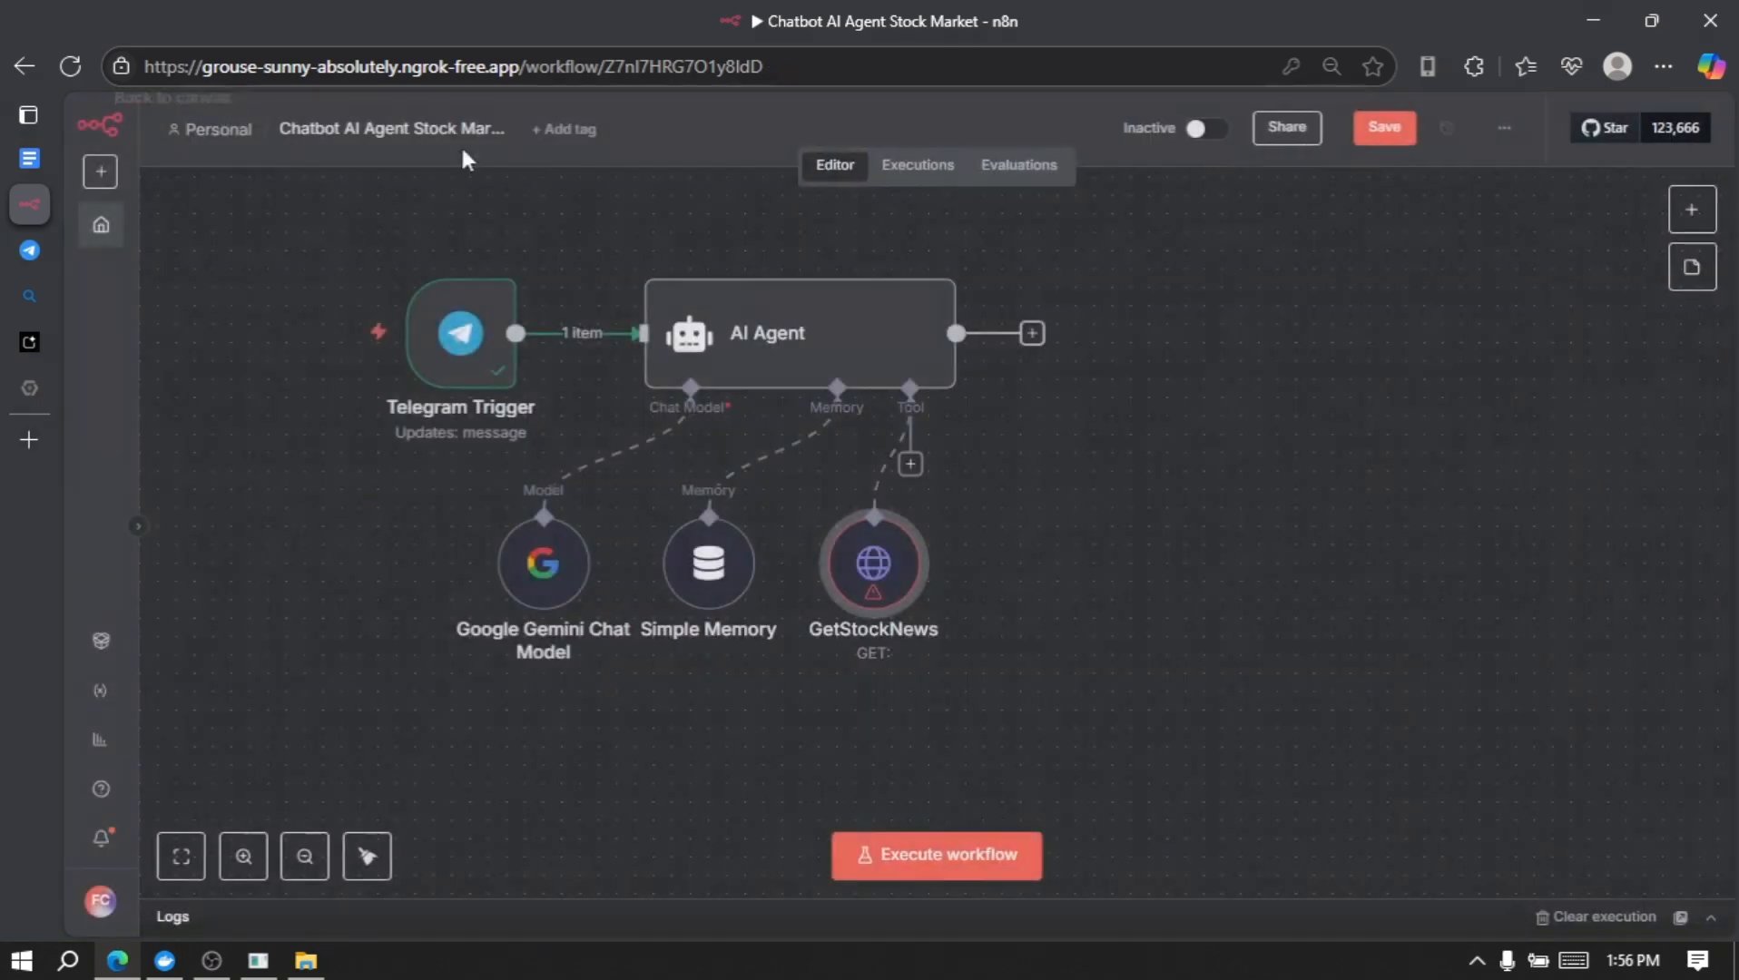
# Step: Switch the AI Agent's System Message to an expression, review it in the expanded editor and return to the canvas
pyautogui.click(822, 336)
pyautogui.doubleClick(822, 336)
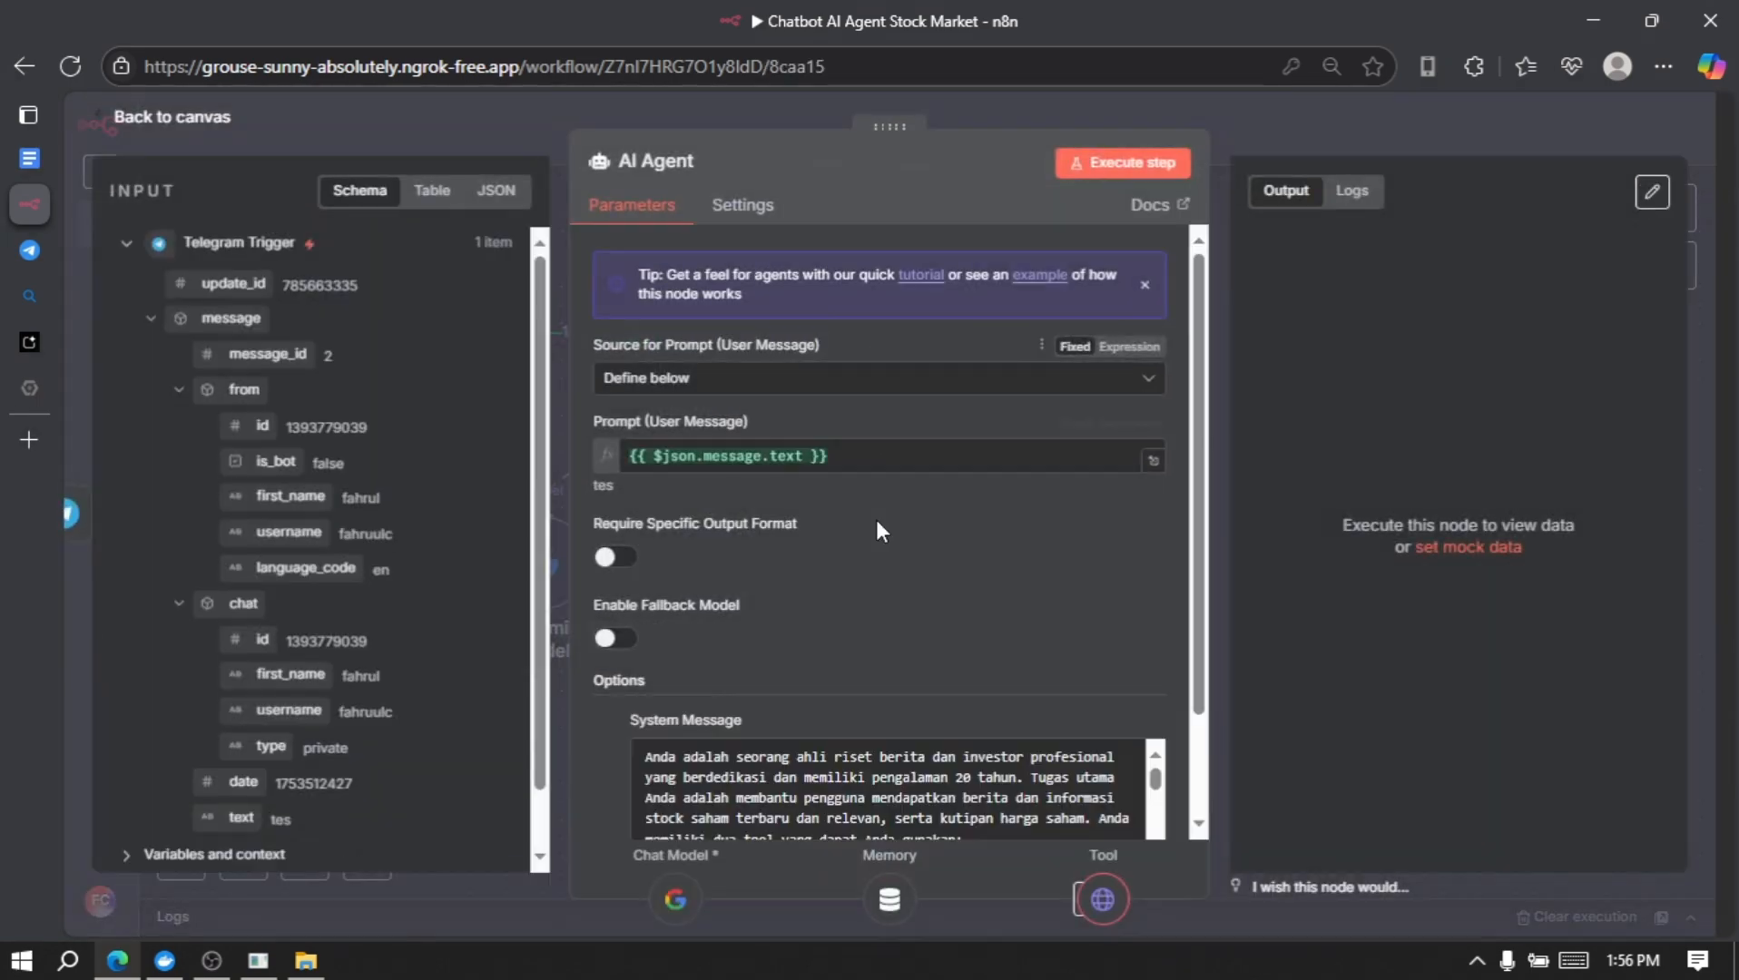
pyautogui.scroll(-3, 877, 531)
pyautogui.click(993, 650)
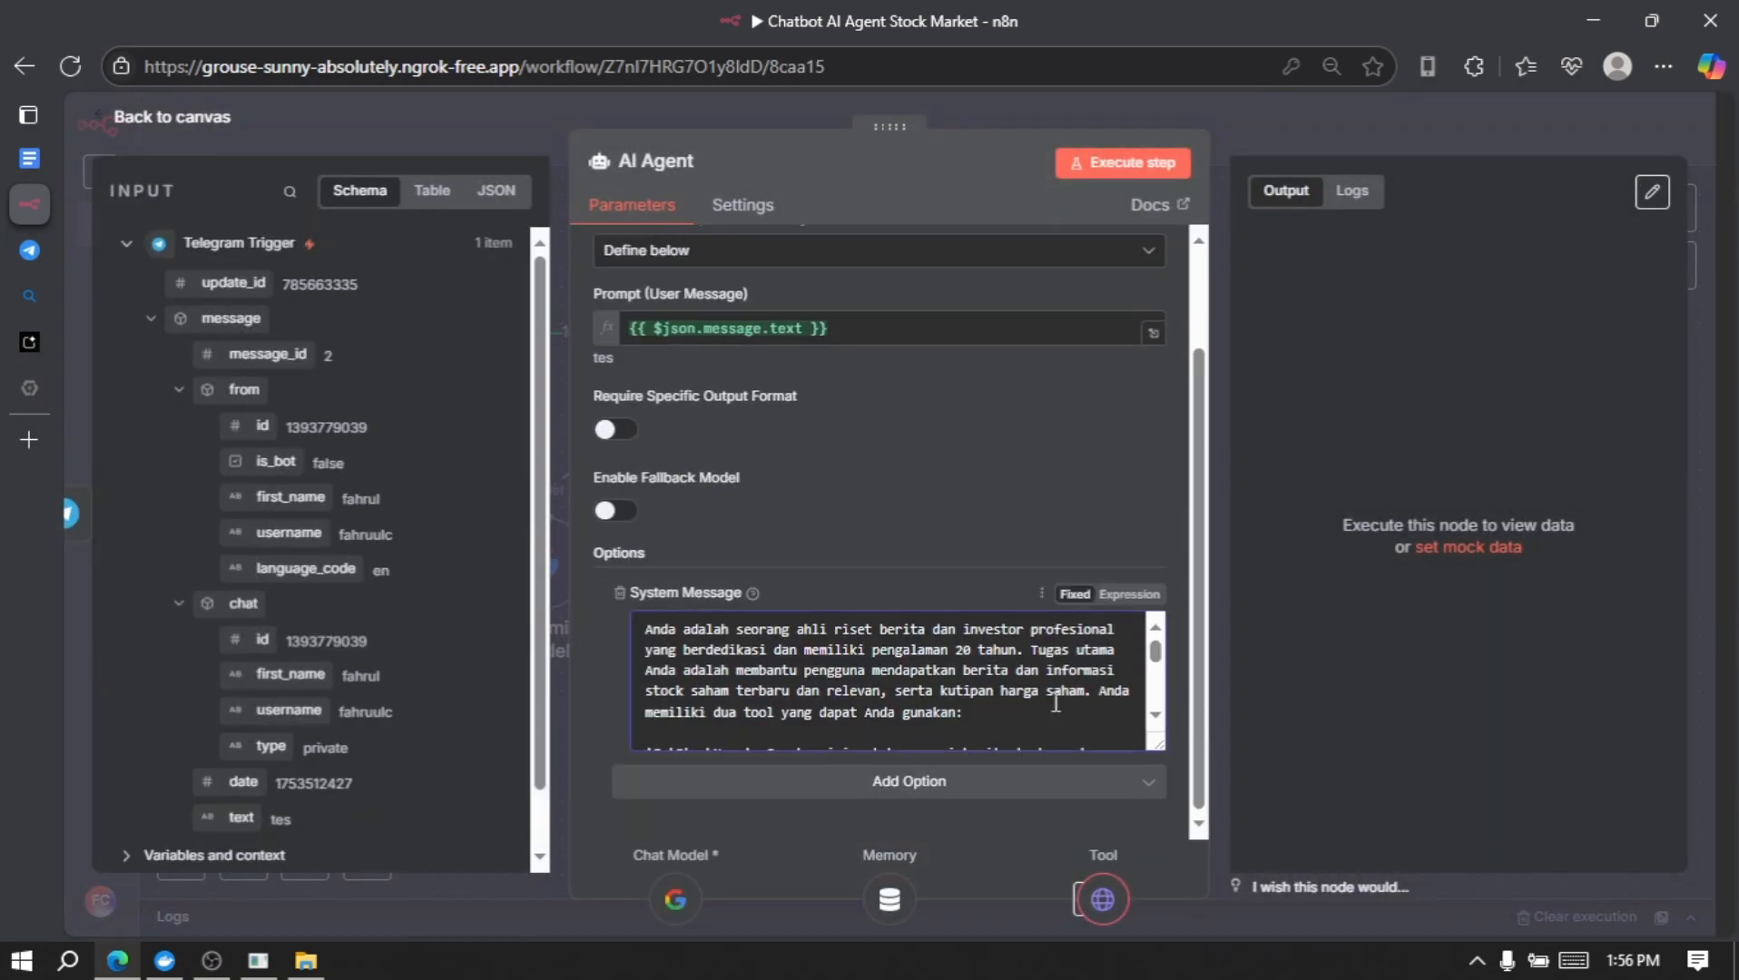
pyautogui.click(1001, 712)
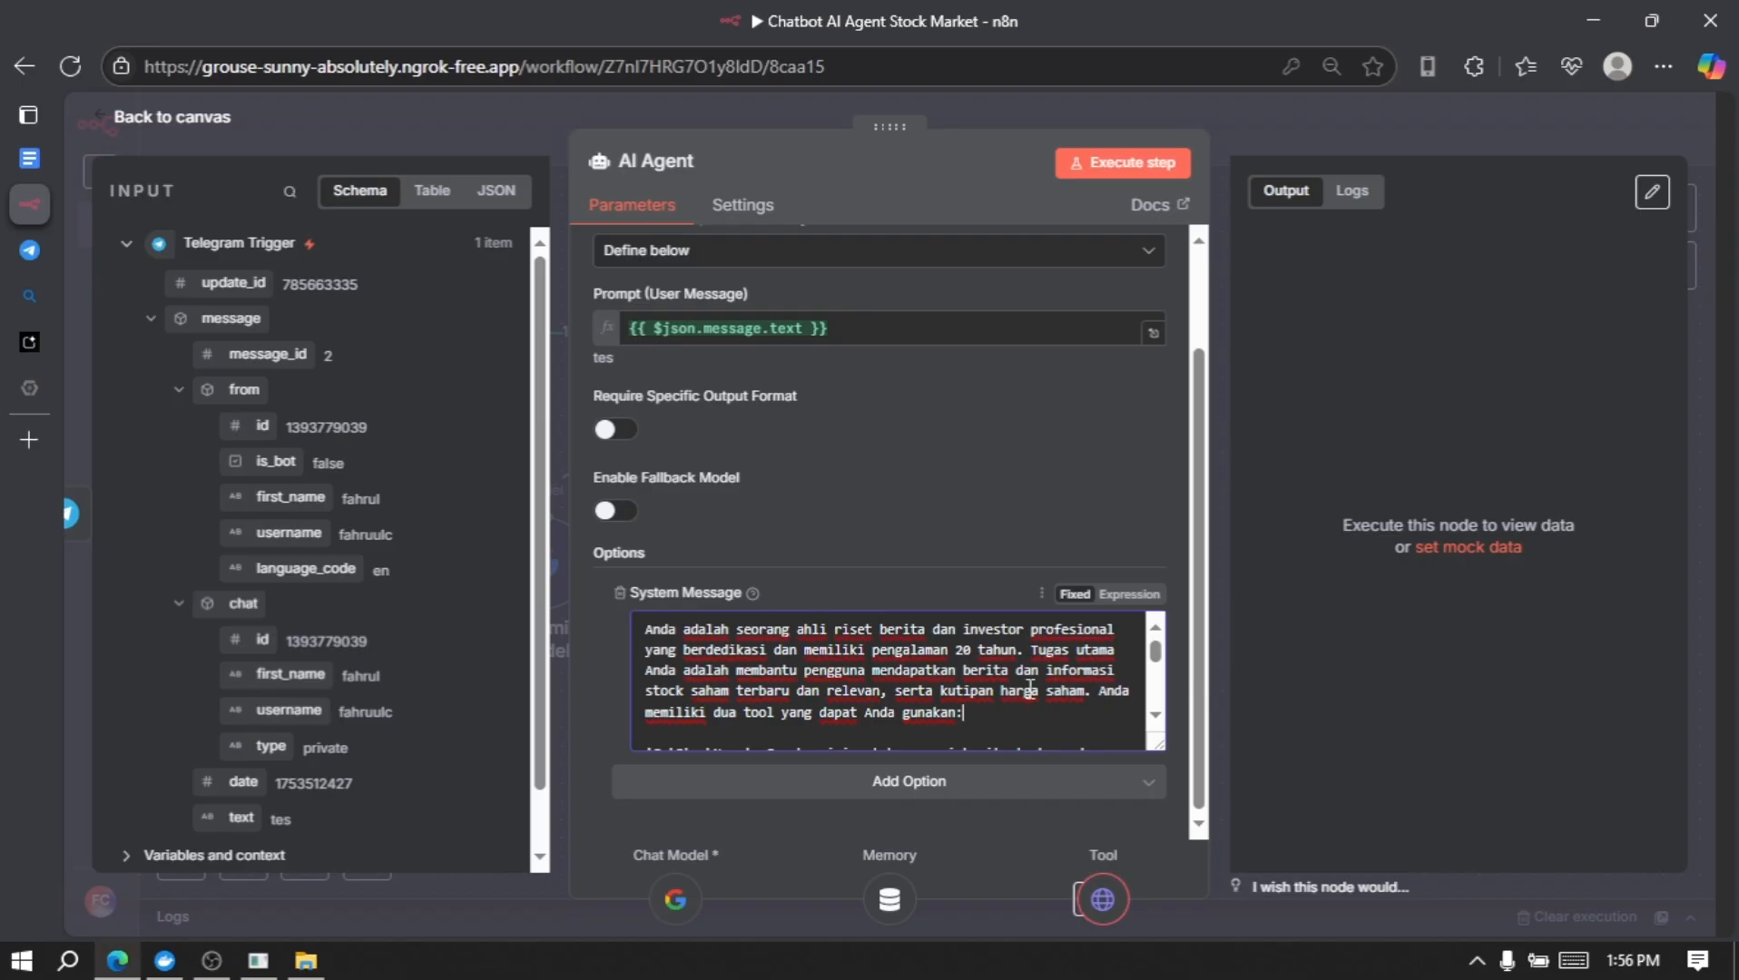
pyautogui.click(1129, 595)
pyautogui.click(1157, 741)
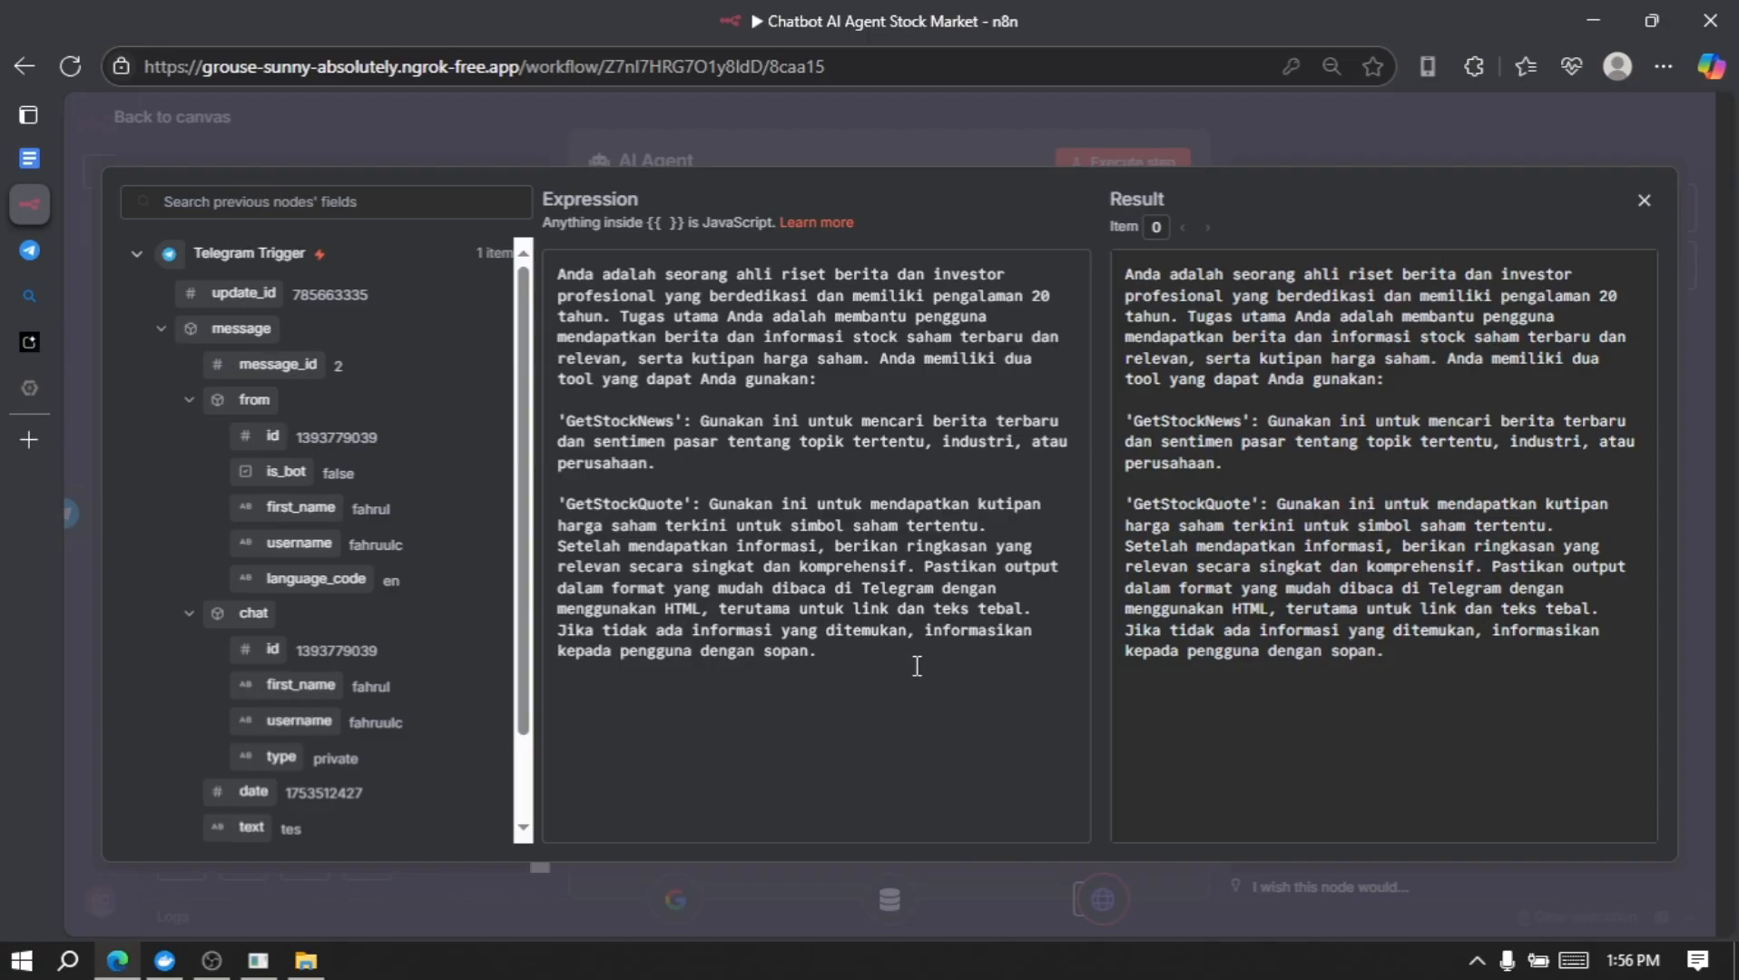
pyautogui.click(1643, 202)
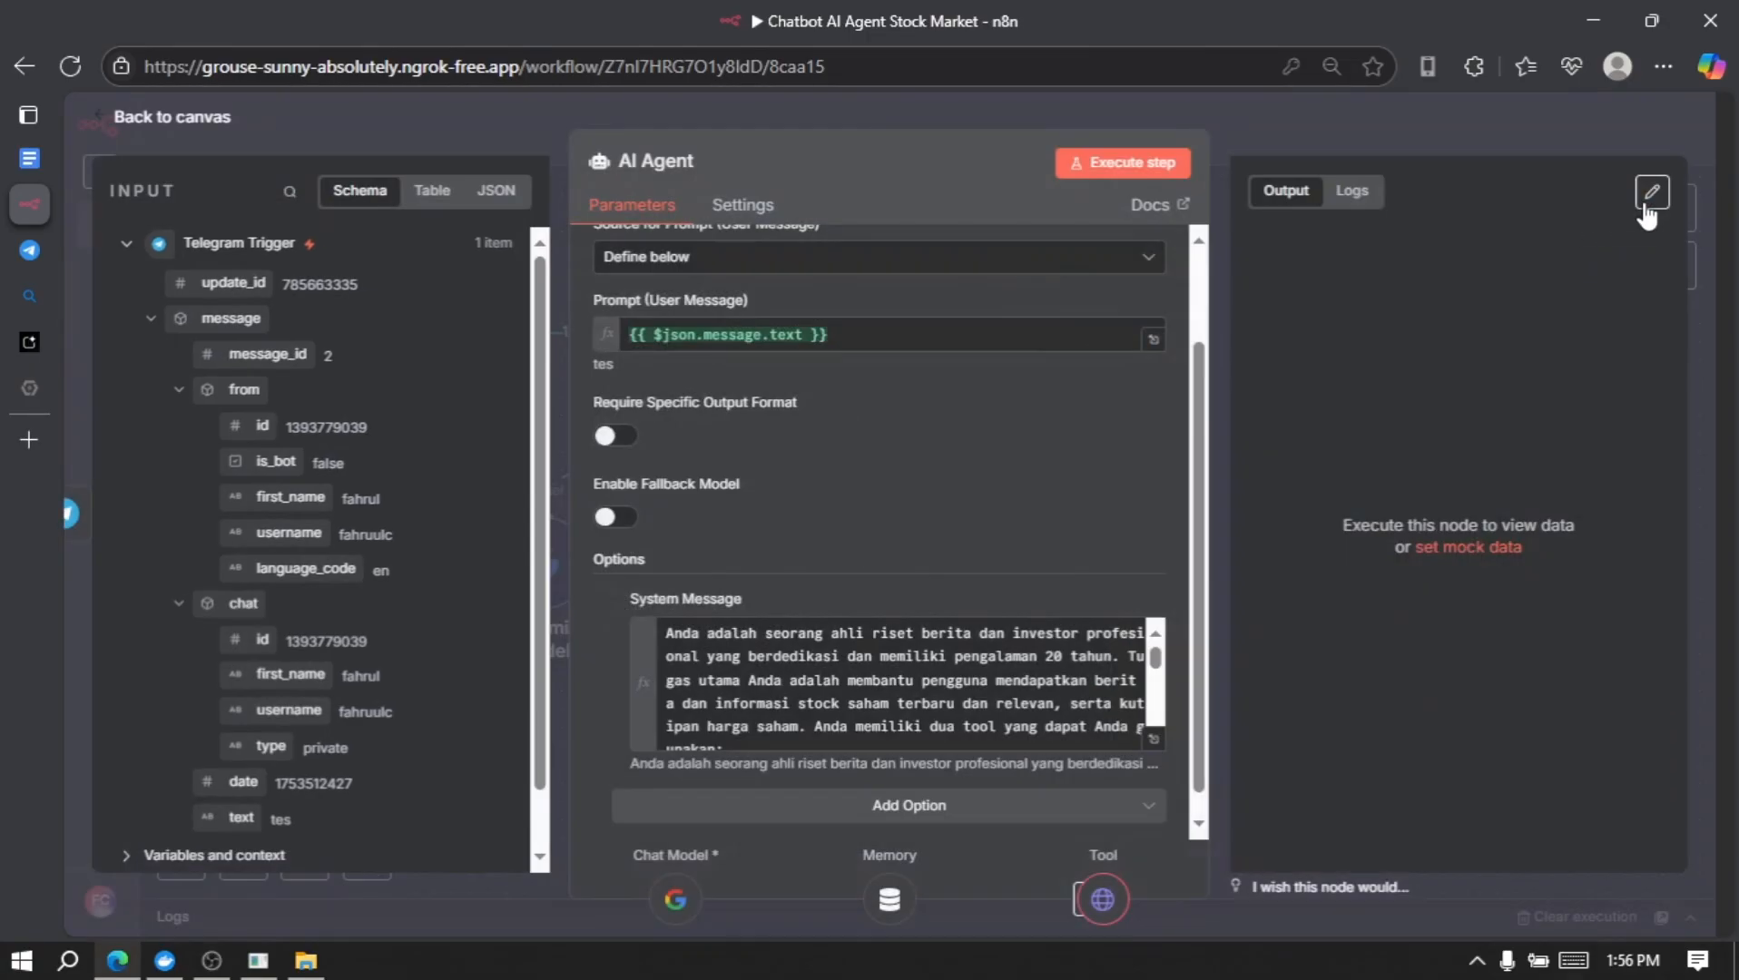
pyautogui.click(214, 128)
# Step: Open the GetStockNews tool, then copy its description text from the PROMPT AI AGENT MARKET STOCK document in Google Docs
pyautogui.doubleClick(827, 561)
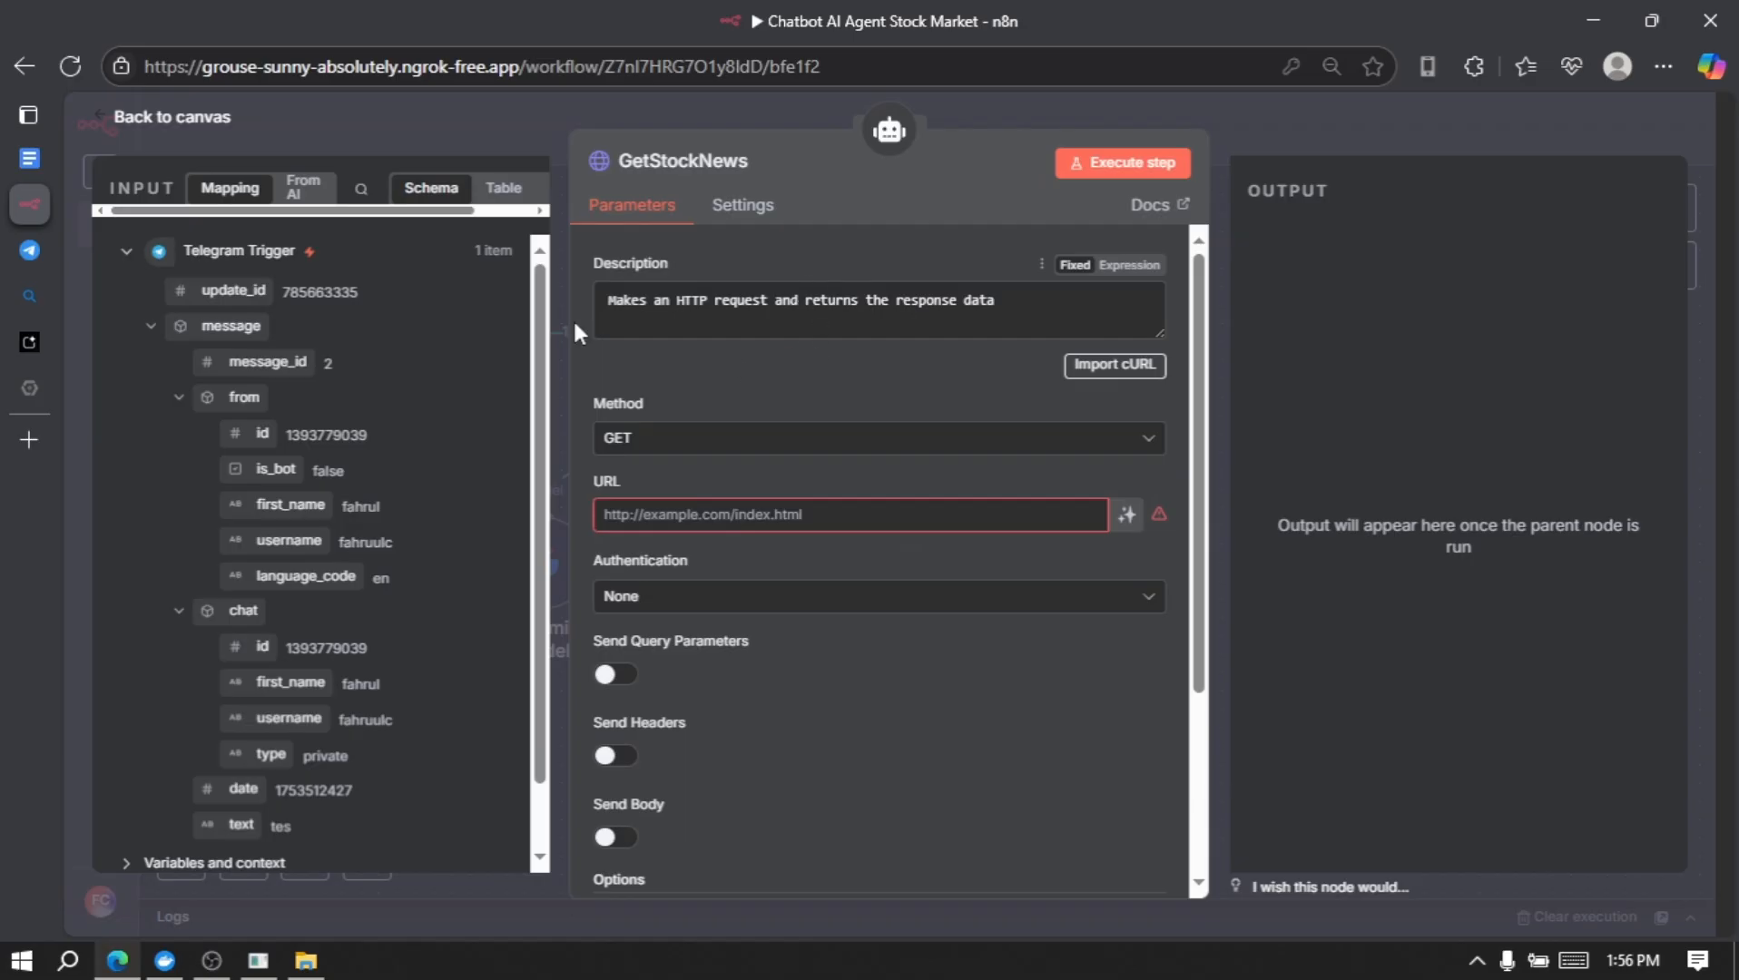
pyautogui.moveTo(32, 163)
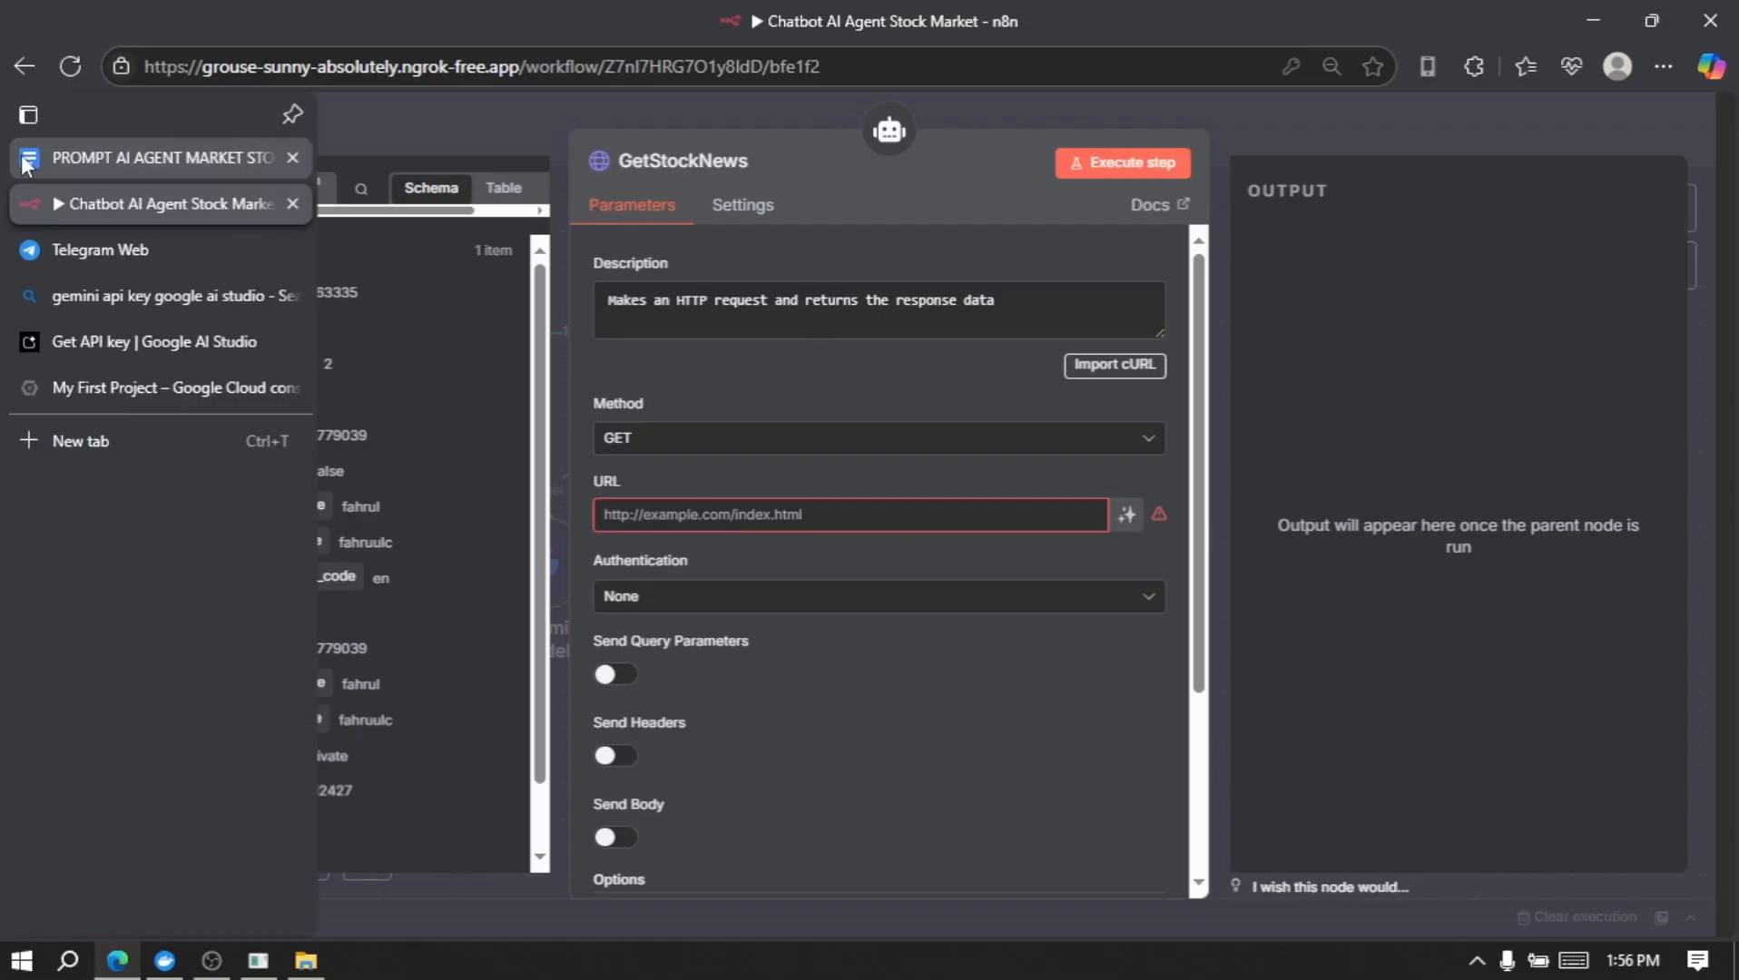
pyautogui.click(105, 171)
pyautogui.scroll(-4, 817, 604)
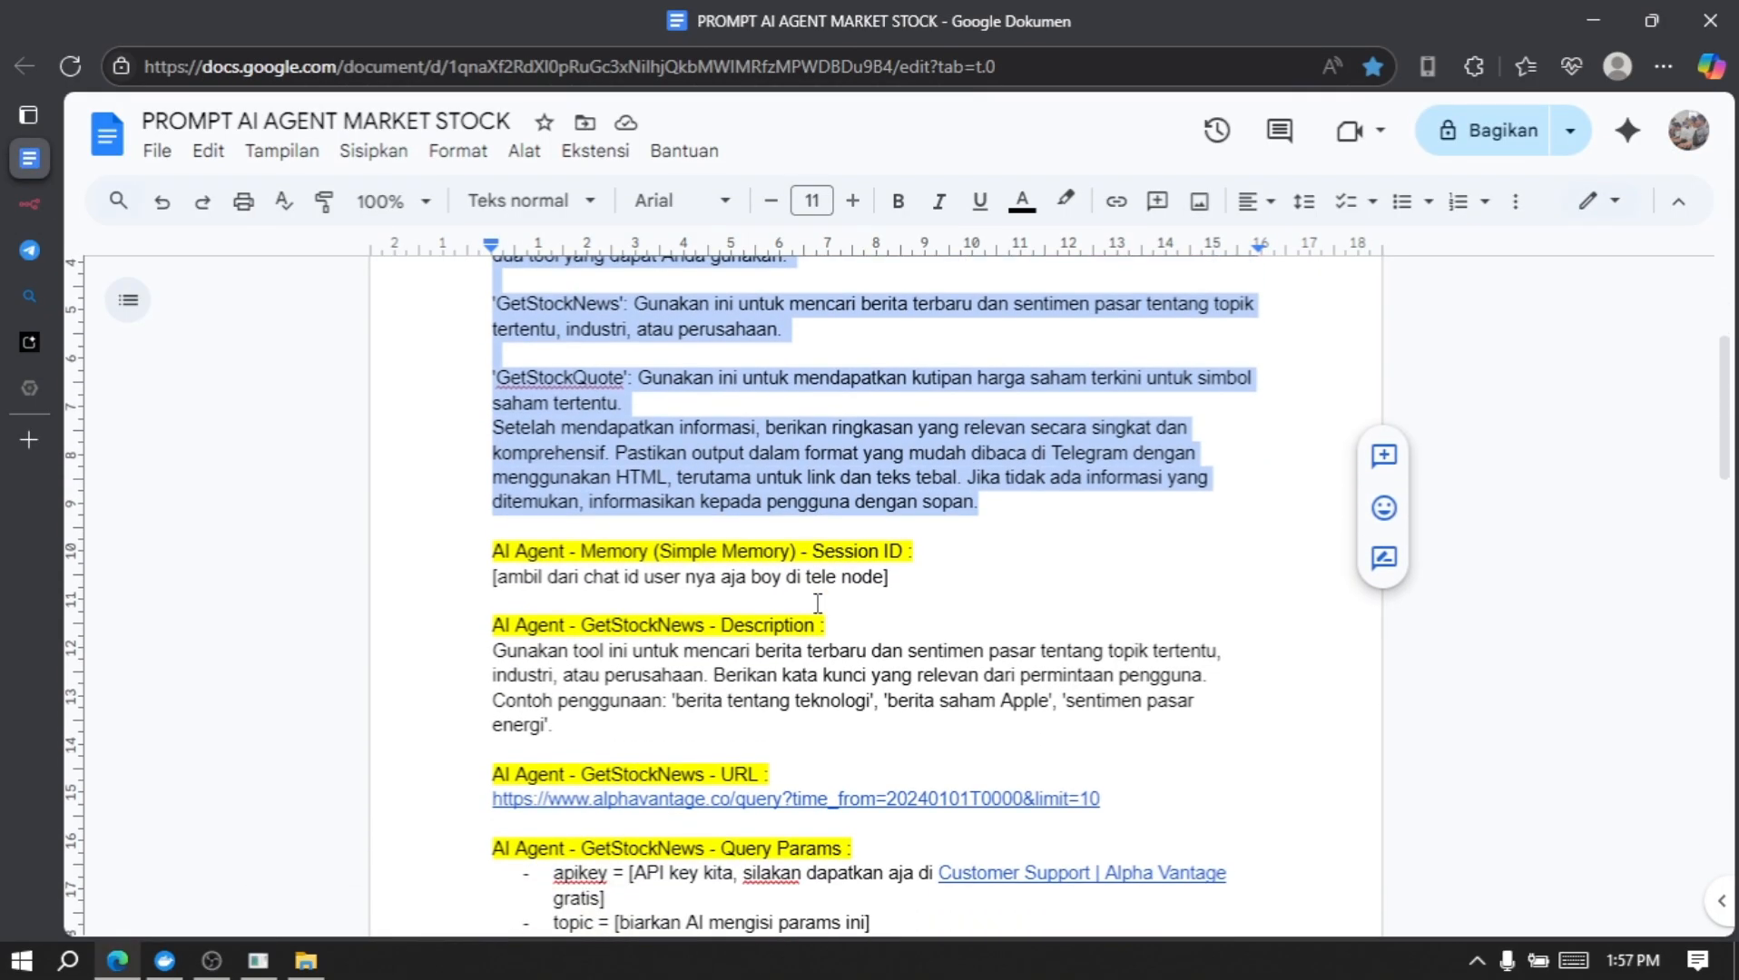
pyautogui.scroll(-2, 817, 604)
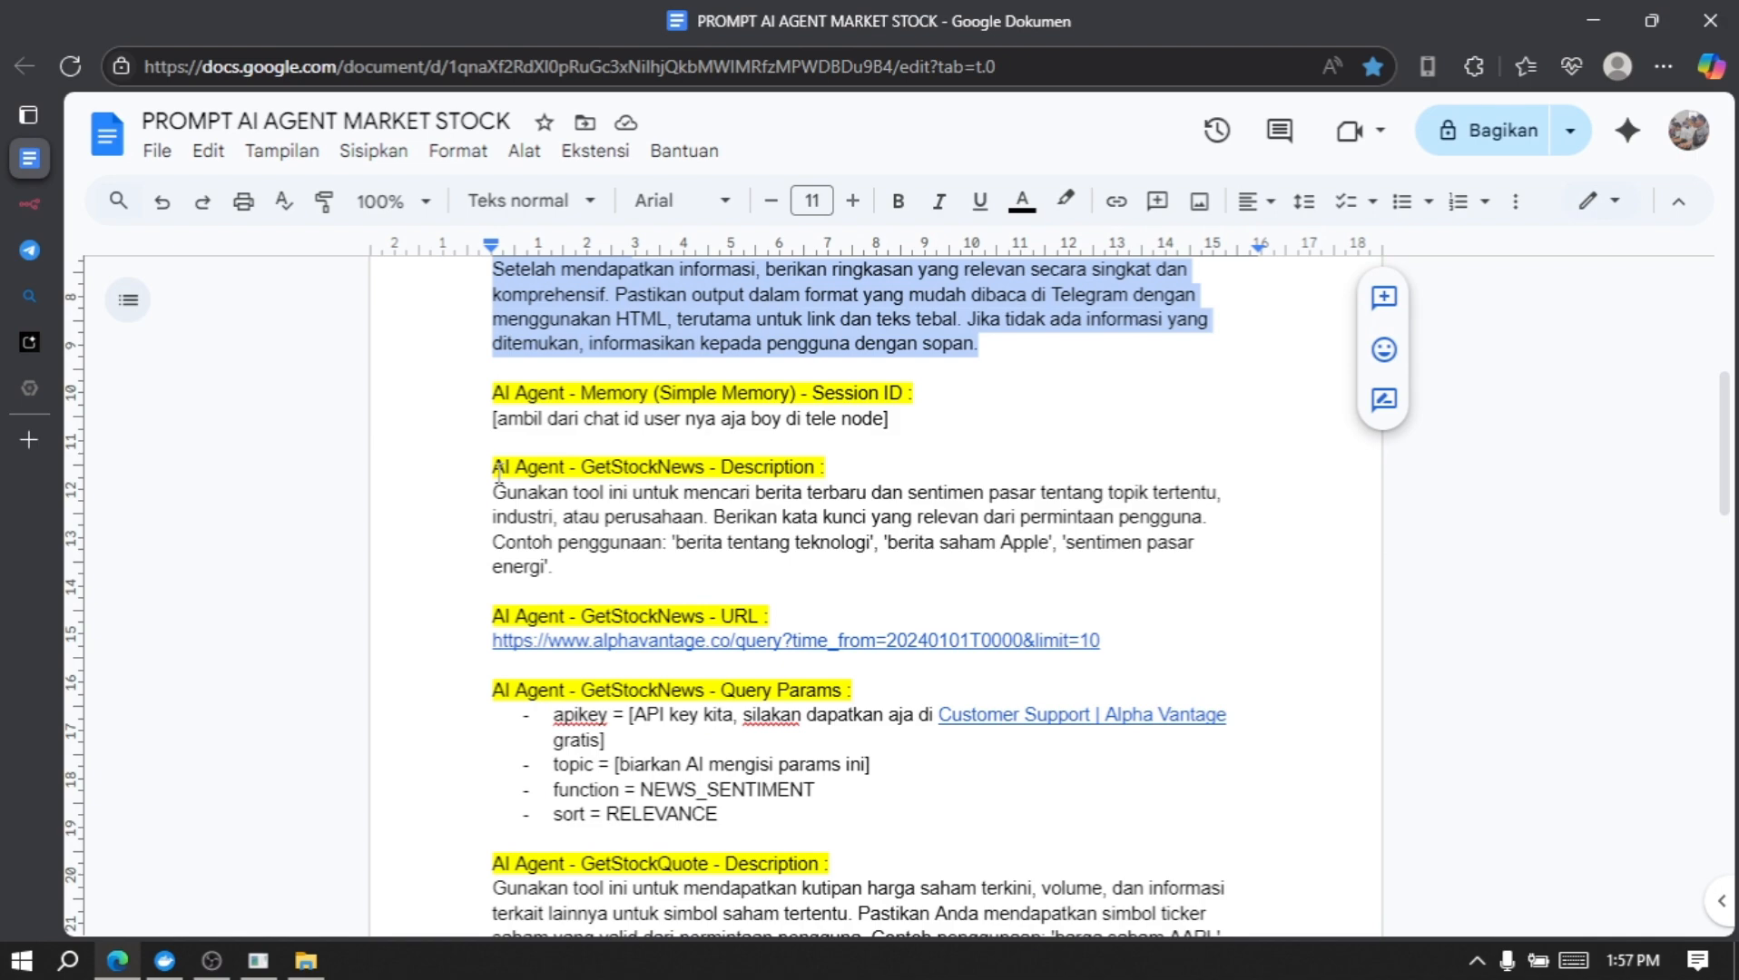
pyautogui.moveTo(497, 470); pyautogui.dragTo(807, 477)
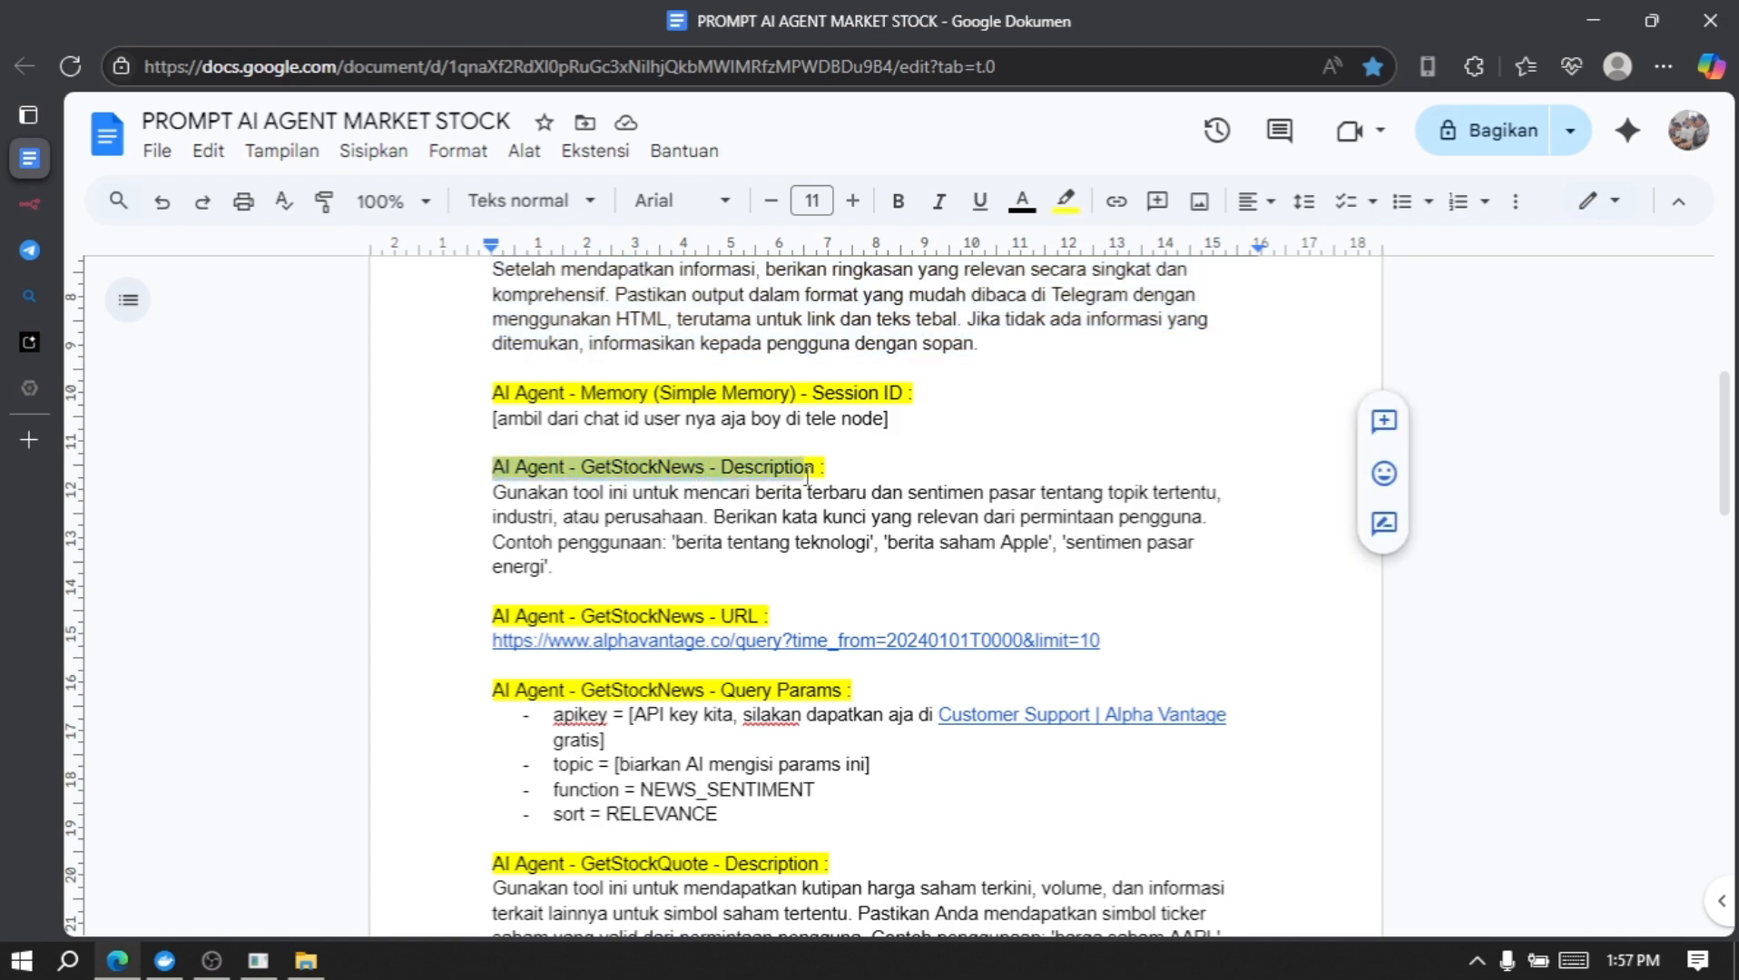
pyautogui.click(806, 472)
pyautogui.moveTo(554, 568); pyautogui.dragTo(473, 503)
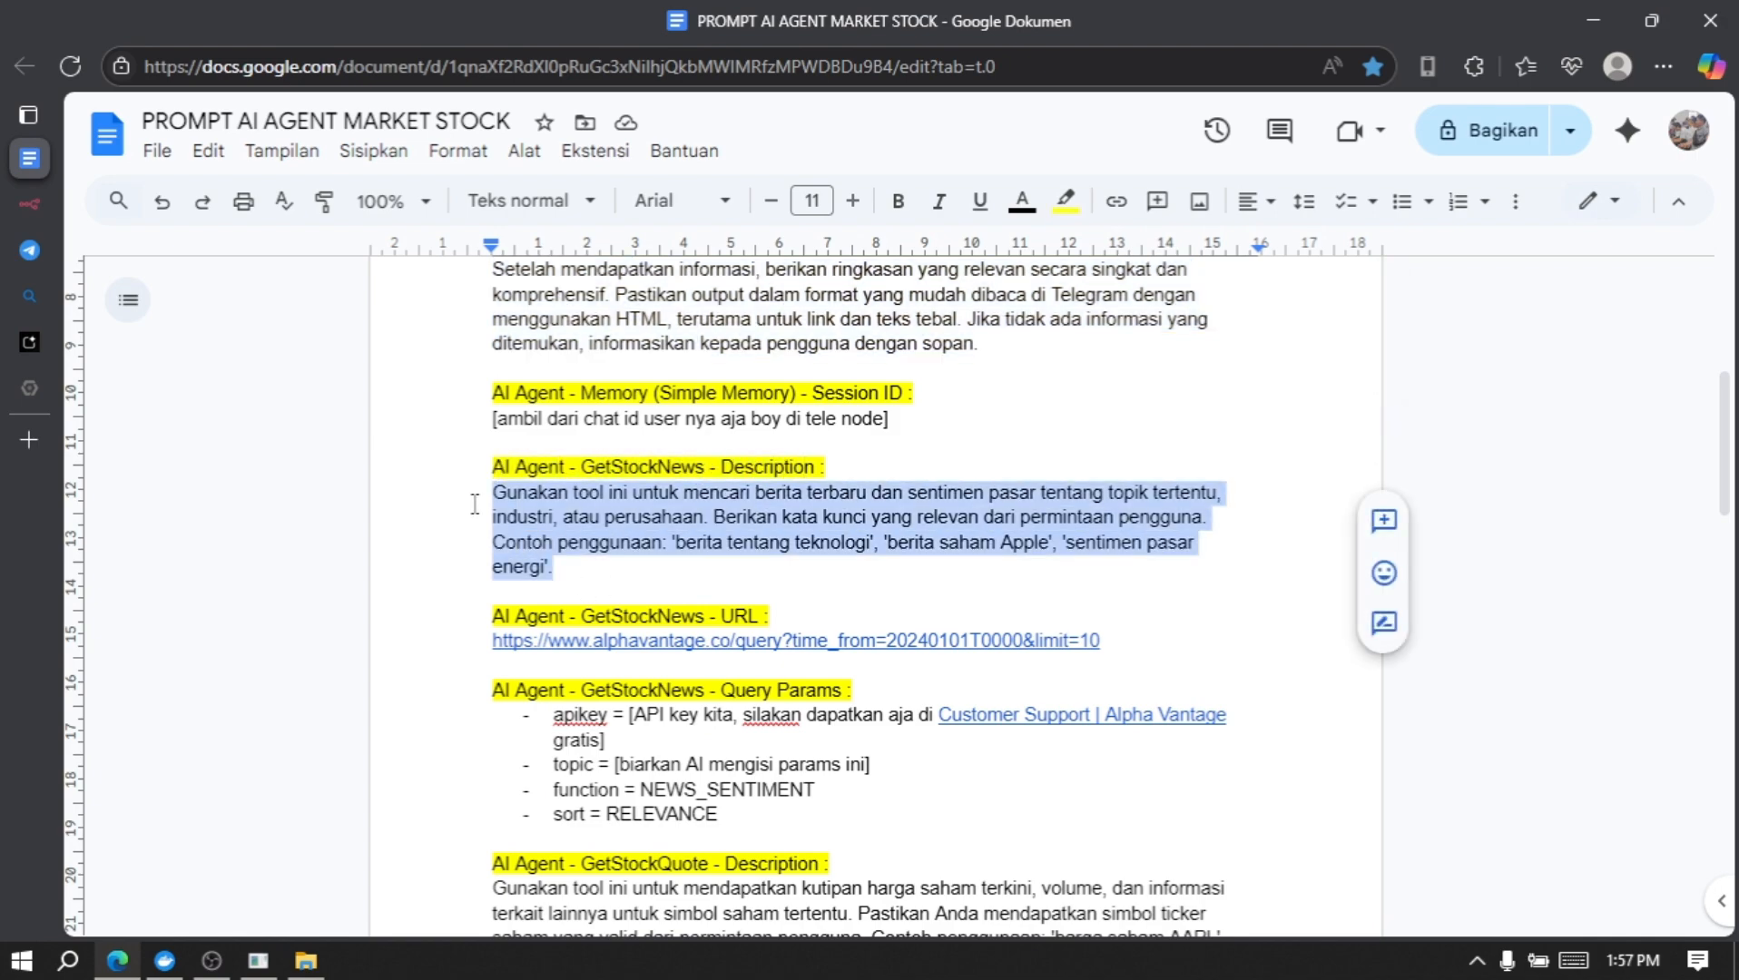
# Step: Back in n8n, replace the GetStockNews tool's default Description with the copied text
pyautogui.click(42, 211)
pyautogui.click(765, 329)
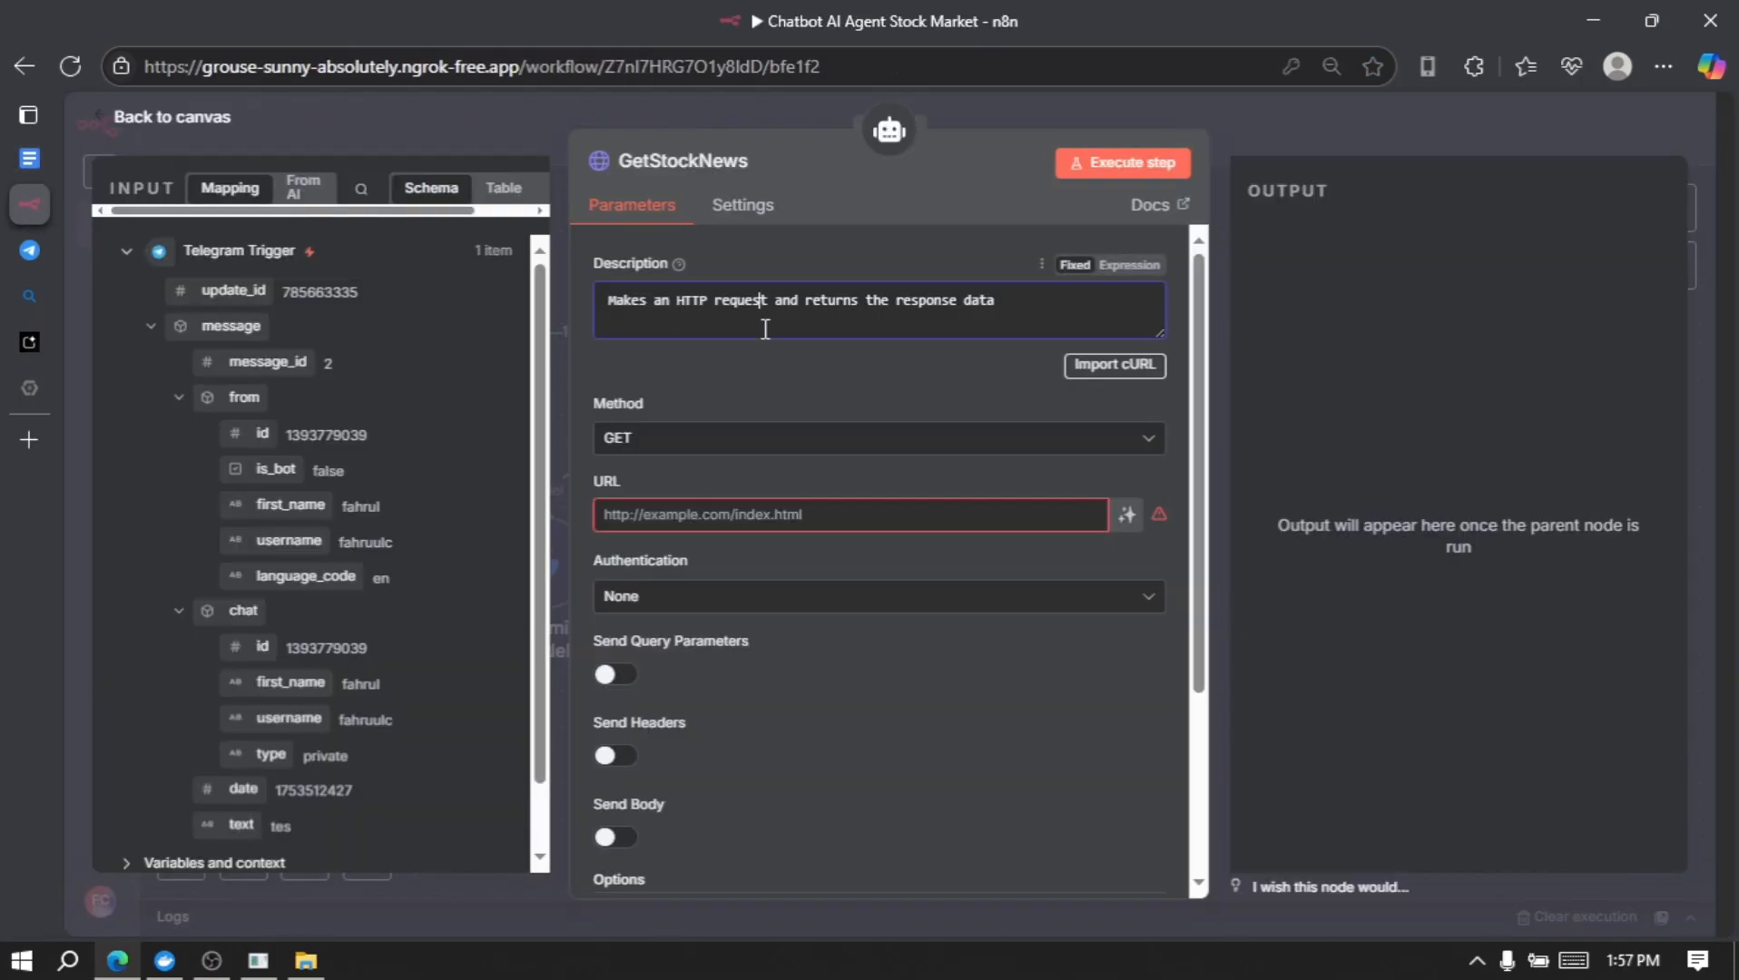
pyautogui.hotkey('ctrl', 'a')
pyautogui.hotkey('ctrl', 'v')
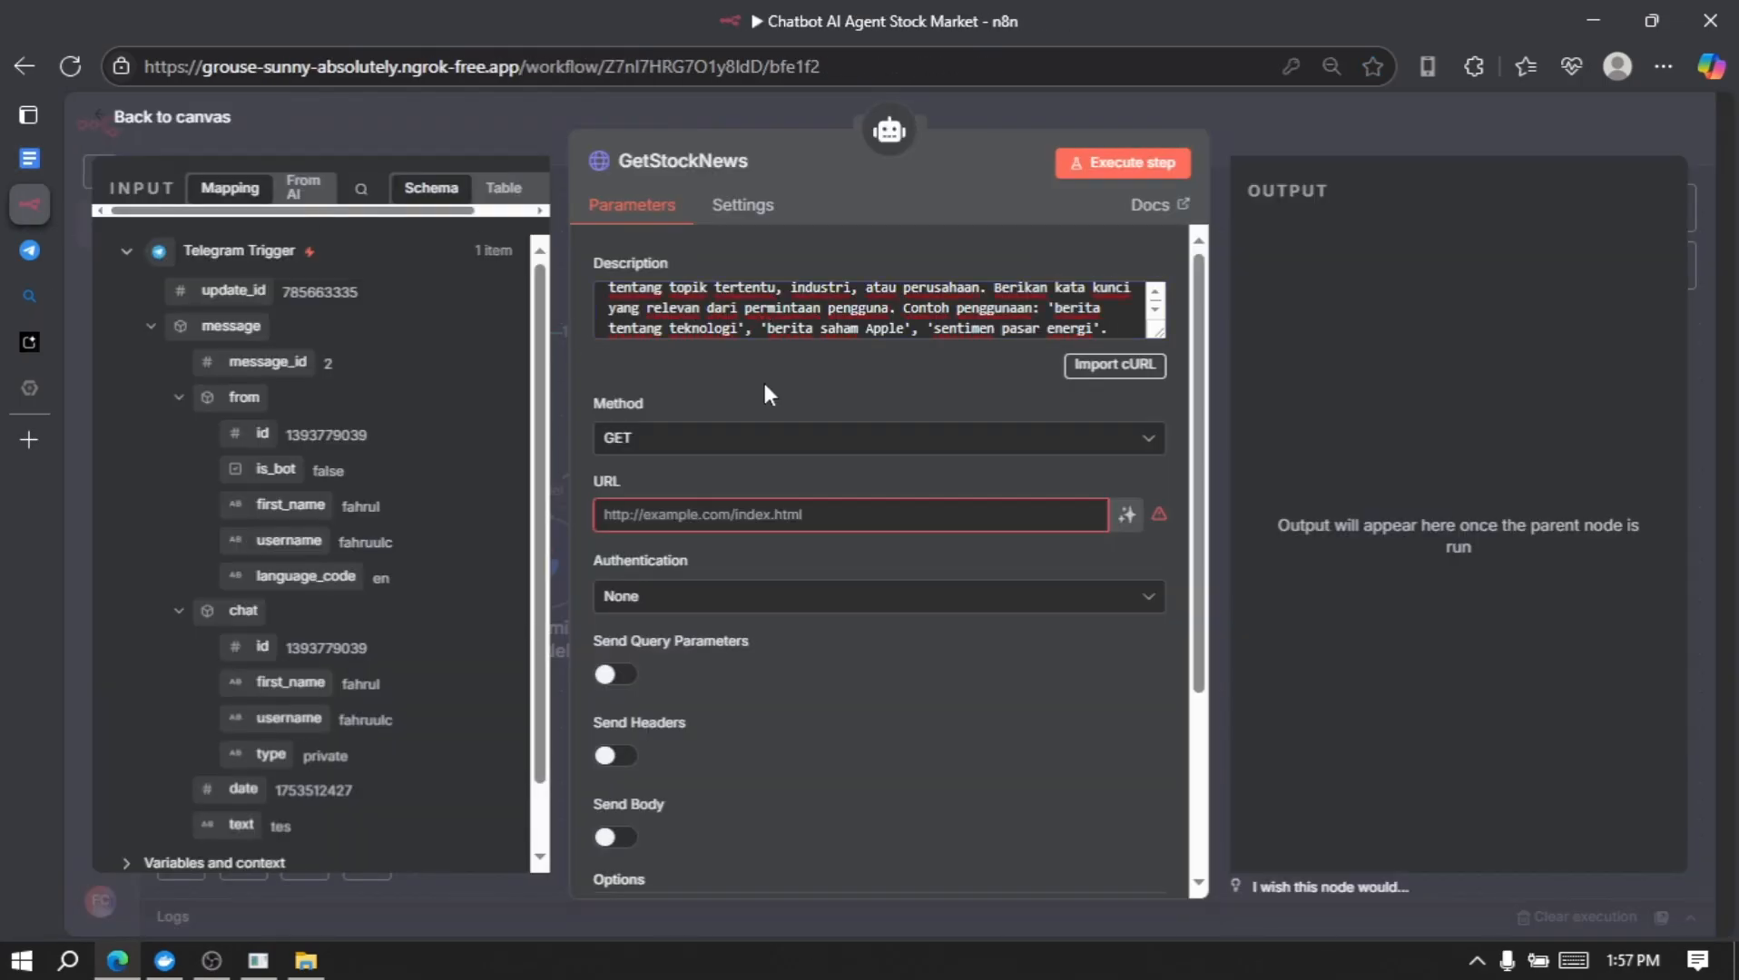
pyautogui.scroll(-1, 763, 379)
pyautogui.scroll(-1, 765, 392)
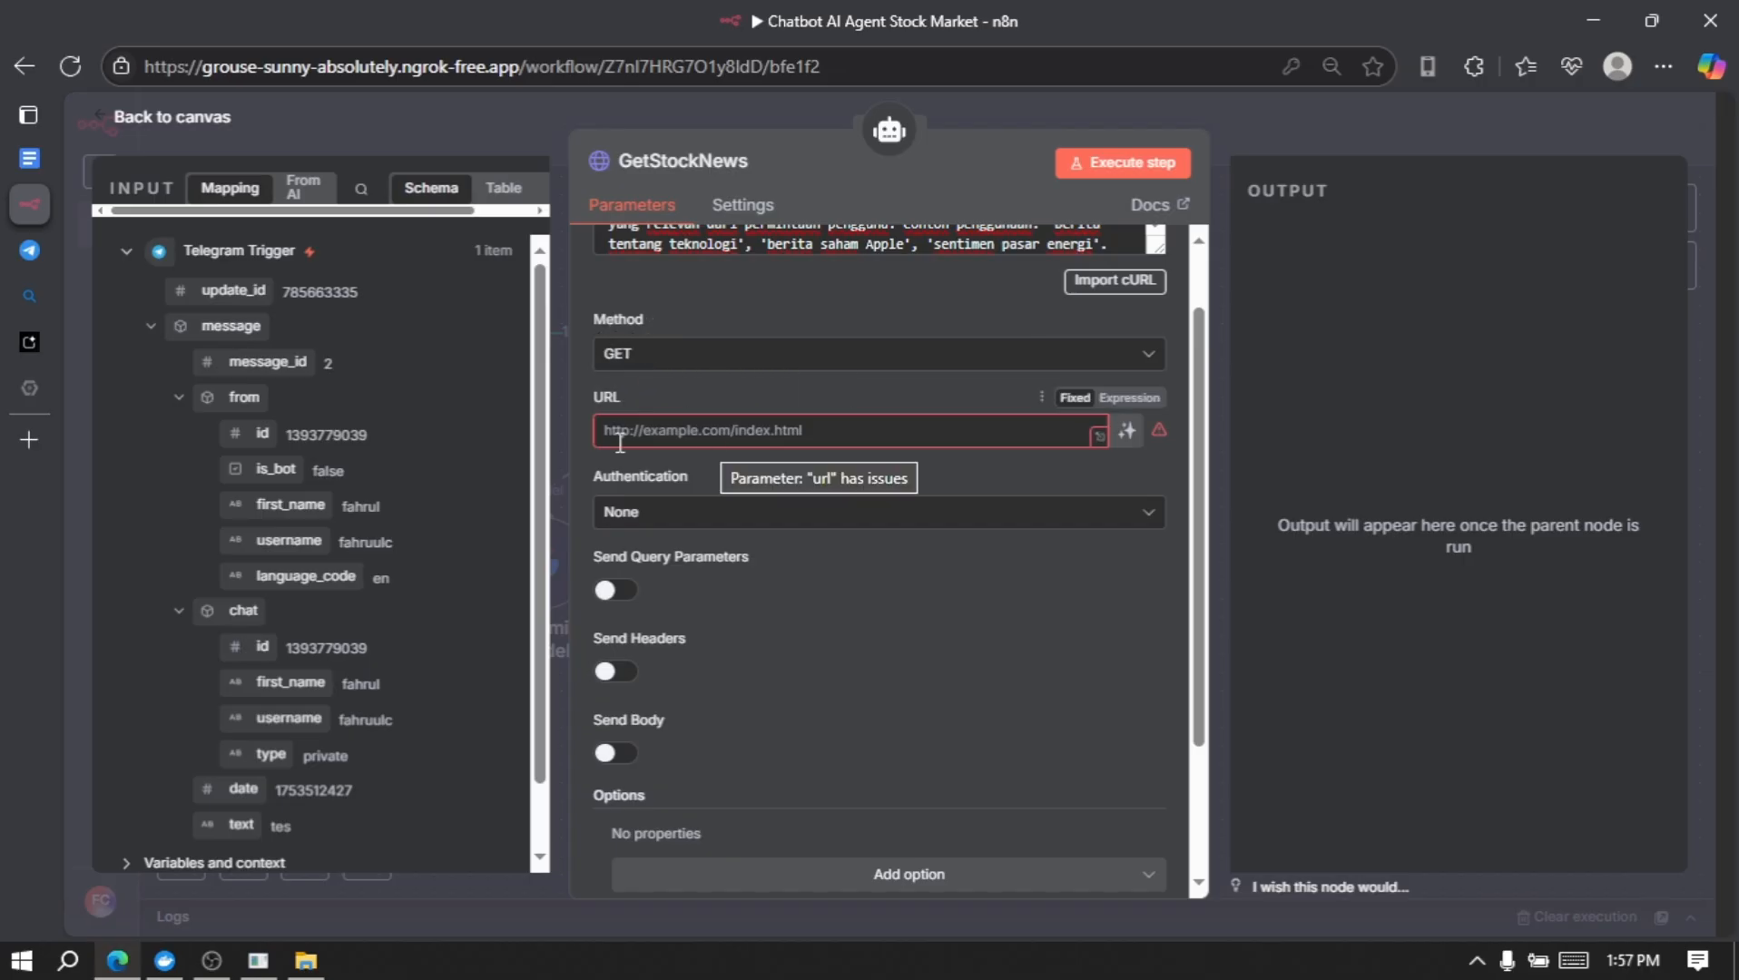
pyautogui.click(34, 160)
pyautogui.scroll(-2, 930, 547)
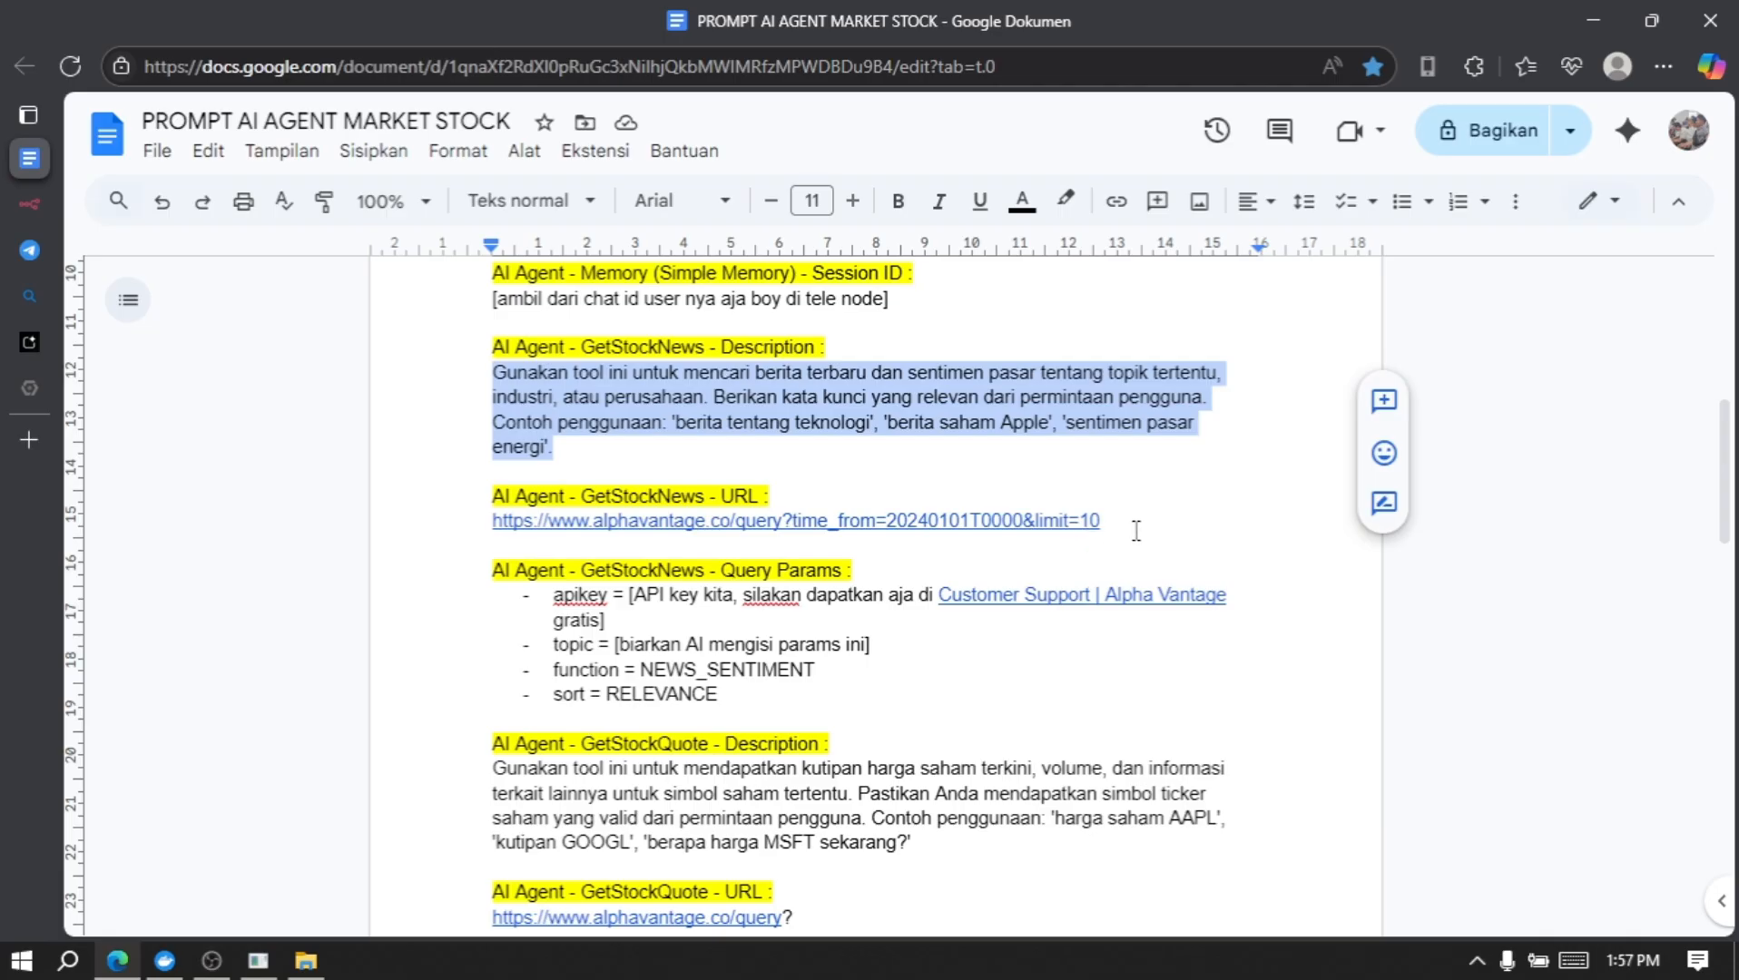
pyautogui.moveTo(1135, 531); pyautogui.dragTo(491, 520)
pyautogui.hotkey('ctrl', 'c')
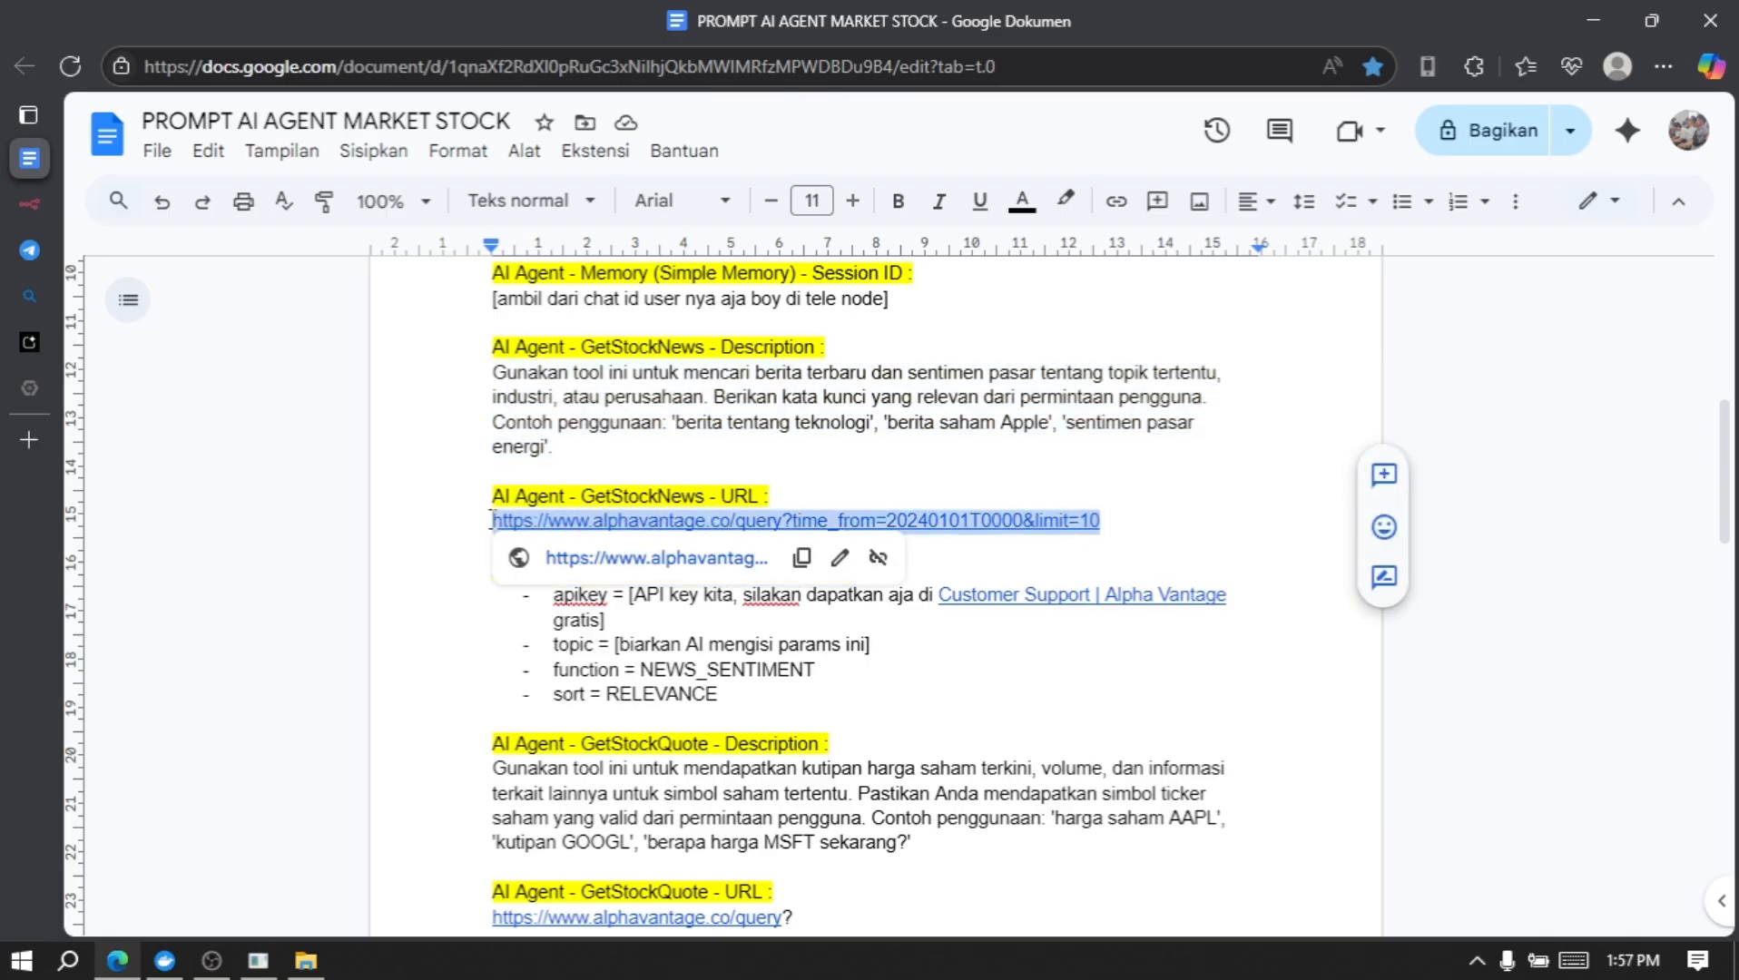
pyautogui.click(30, 203)
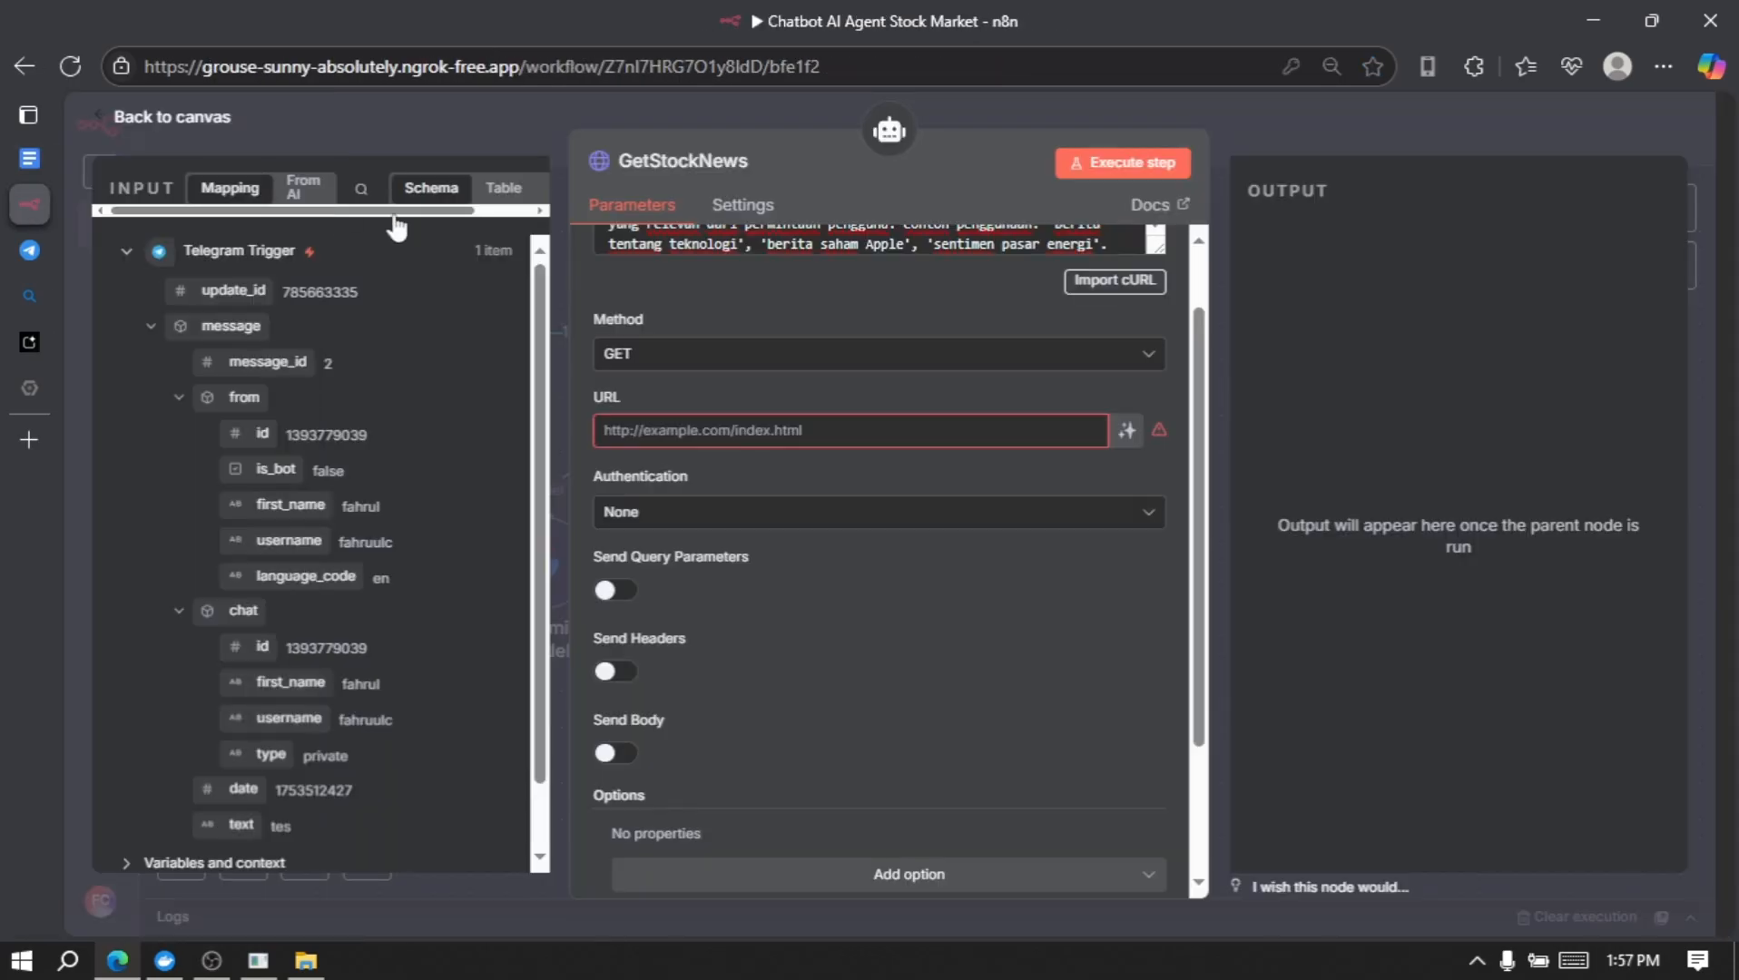
pyautogui.click(749, 428)
pyautogui.hotkey('ctrl', 'v')
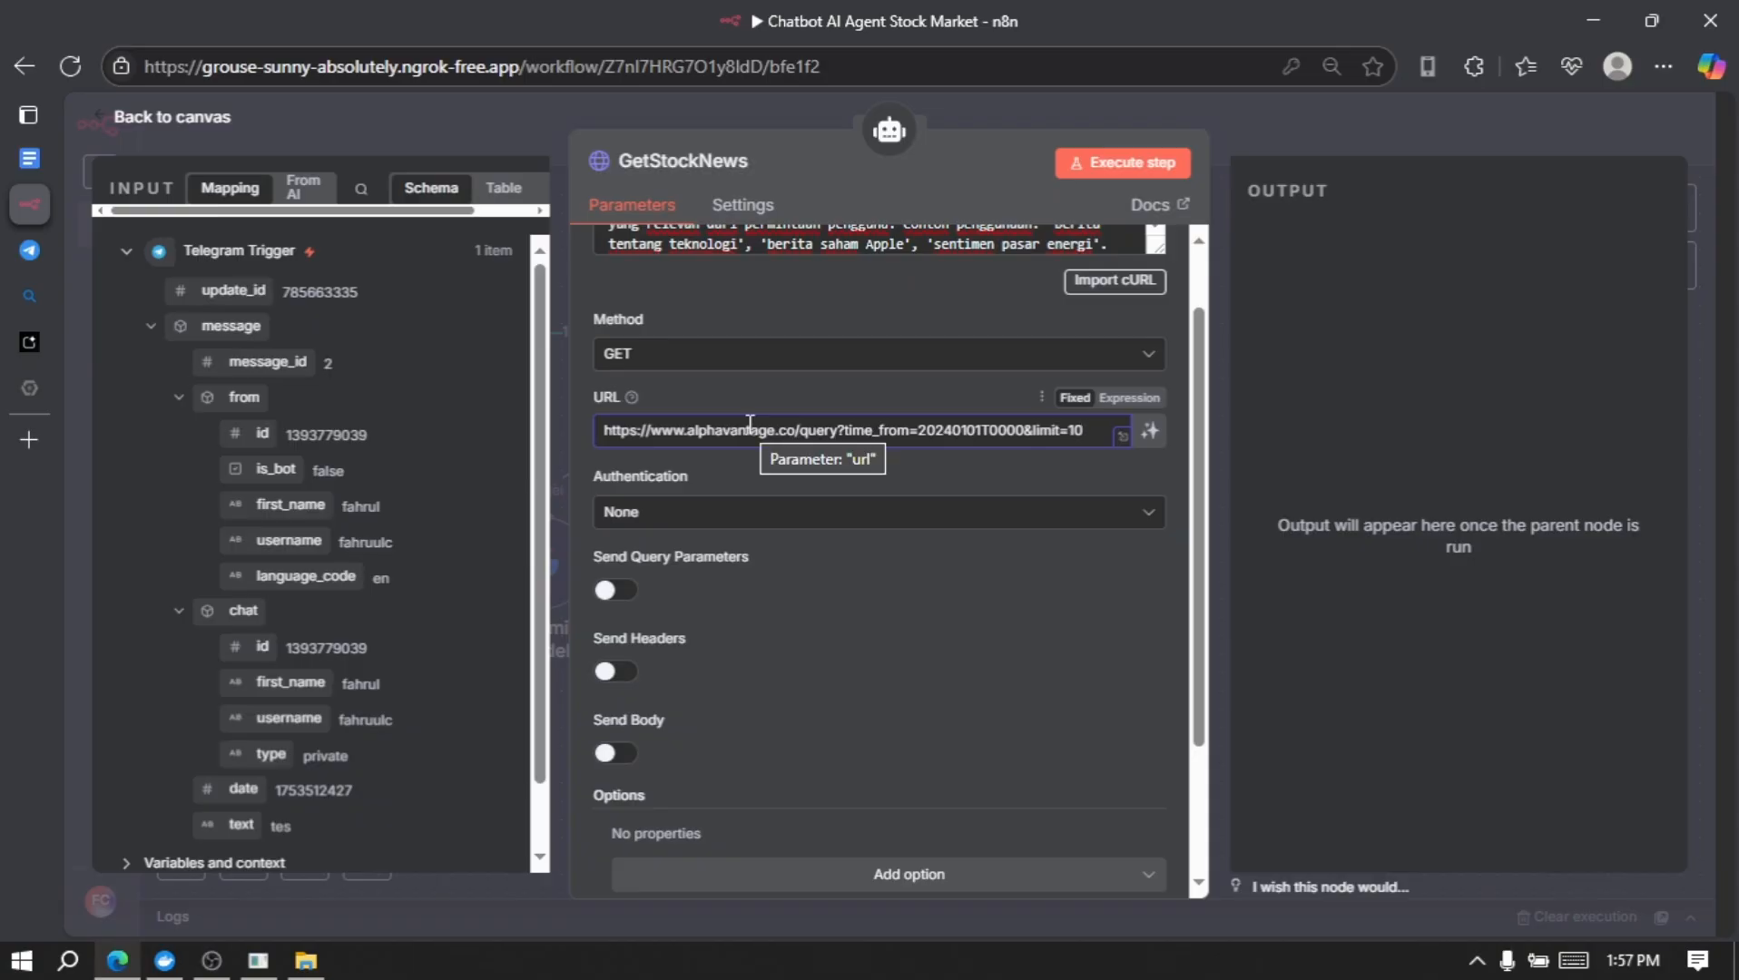
# Step: Enable Send Query Parameters for the GetStockNews tool
pyautogui.scroll(-1, 698, 562)
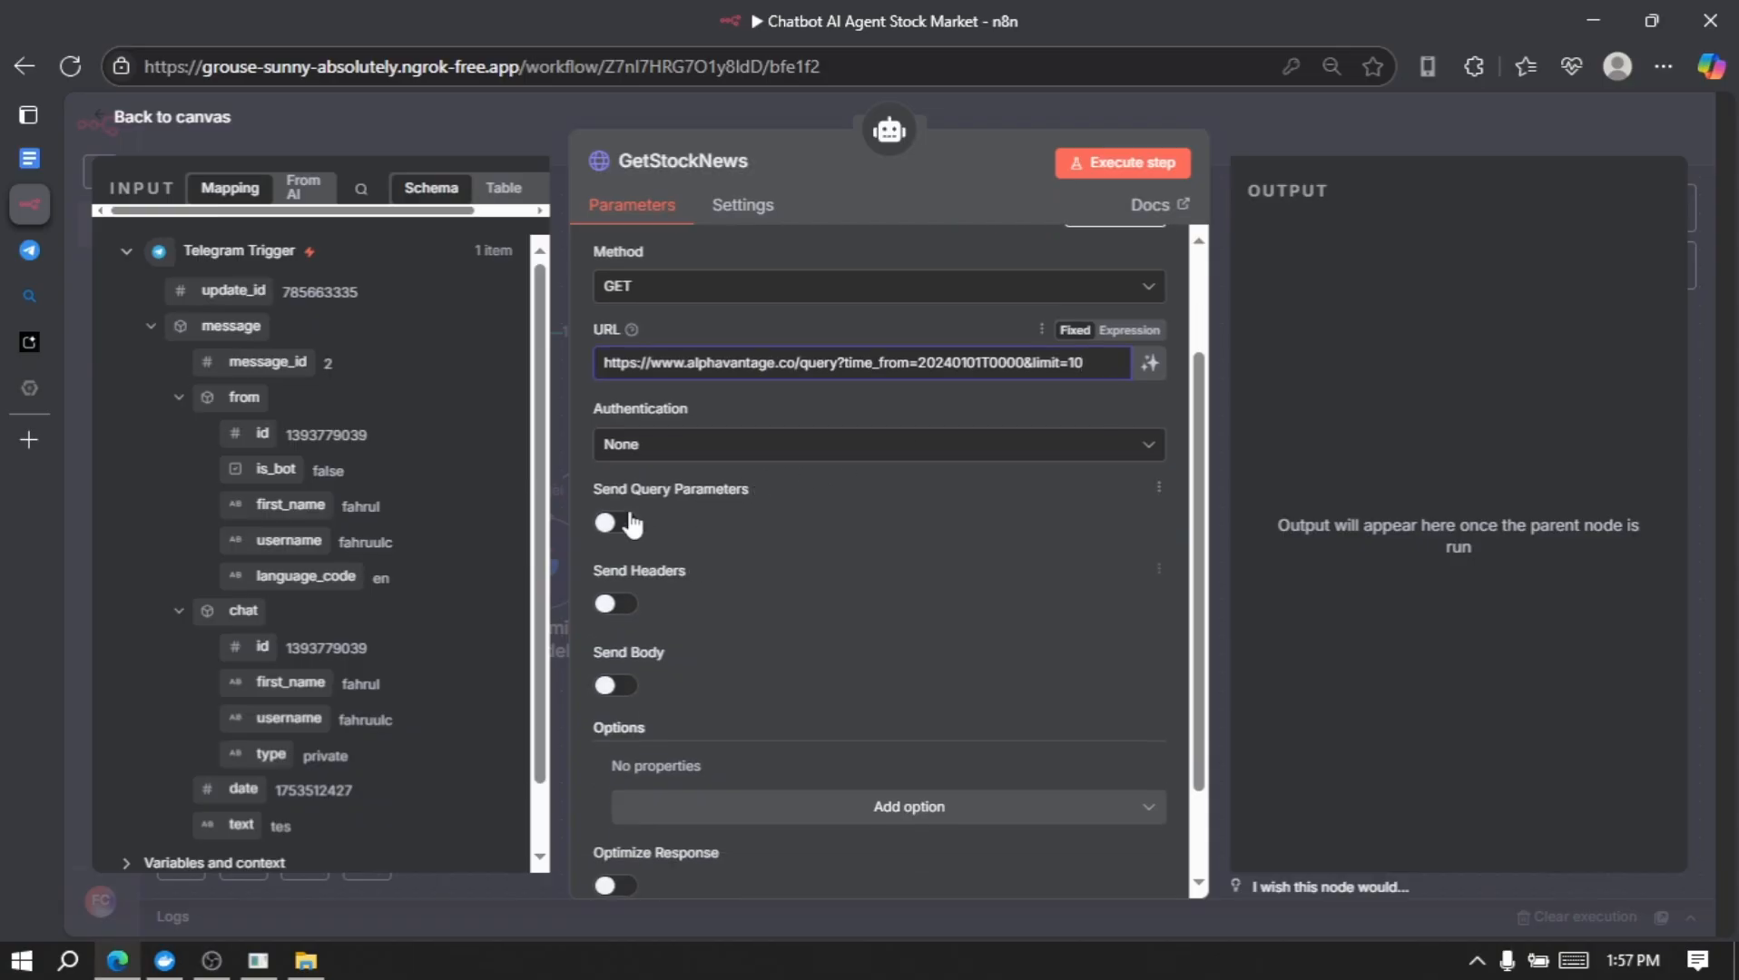
pyautogui.click(611, 523)
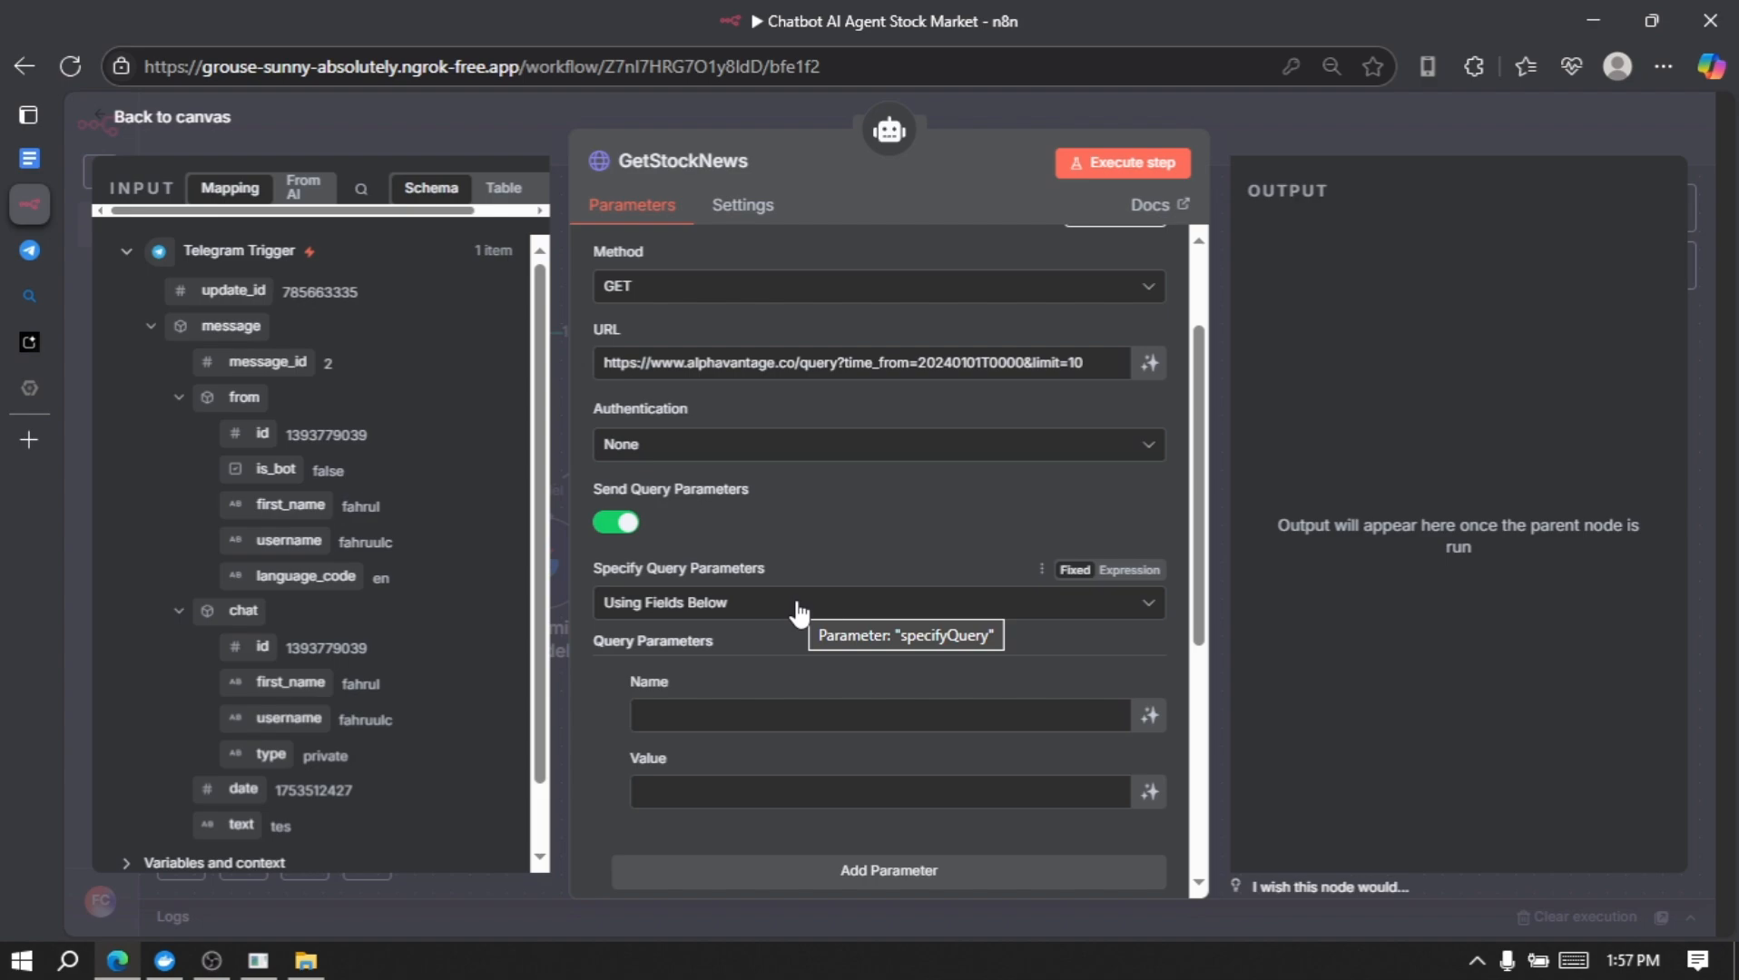
pyautogui.scroll(-3, 797, 614)
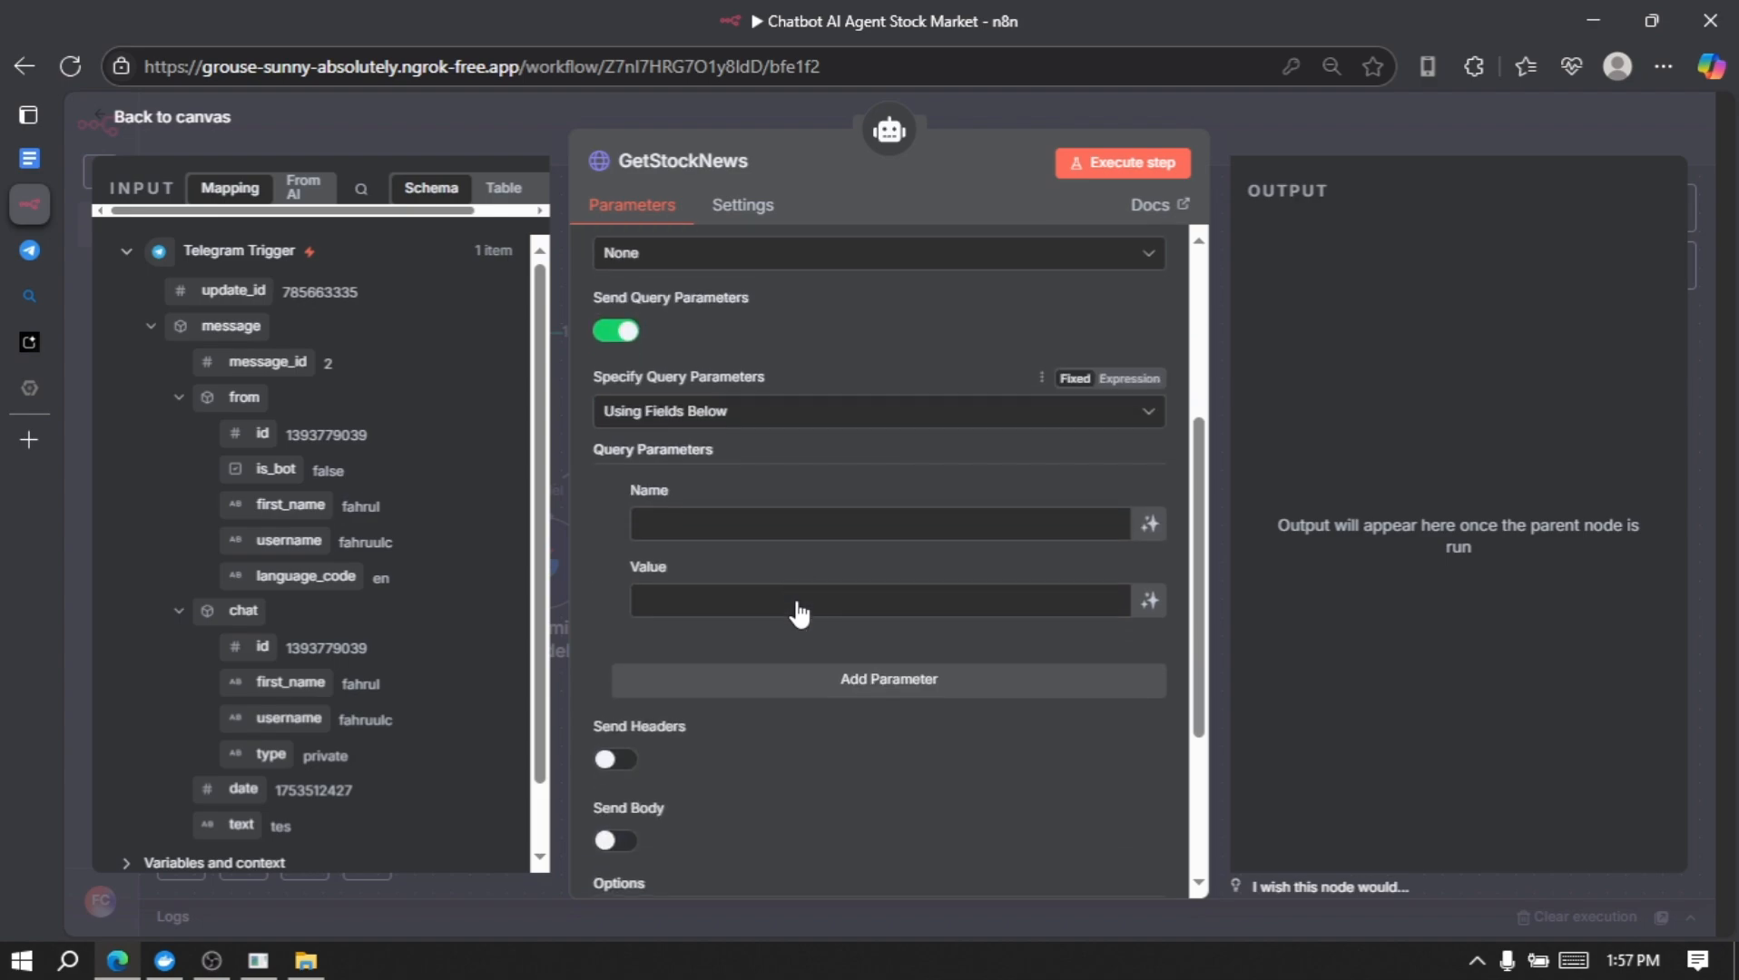
# Step: Open the PROMPT AI AGENT MARKET STOCK document beside n8n and name GetStockNews's first query parameter apikey, copied from the document
pyautogui.rightClick(27, 167)
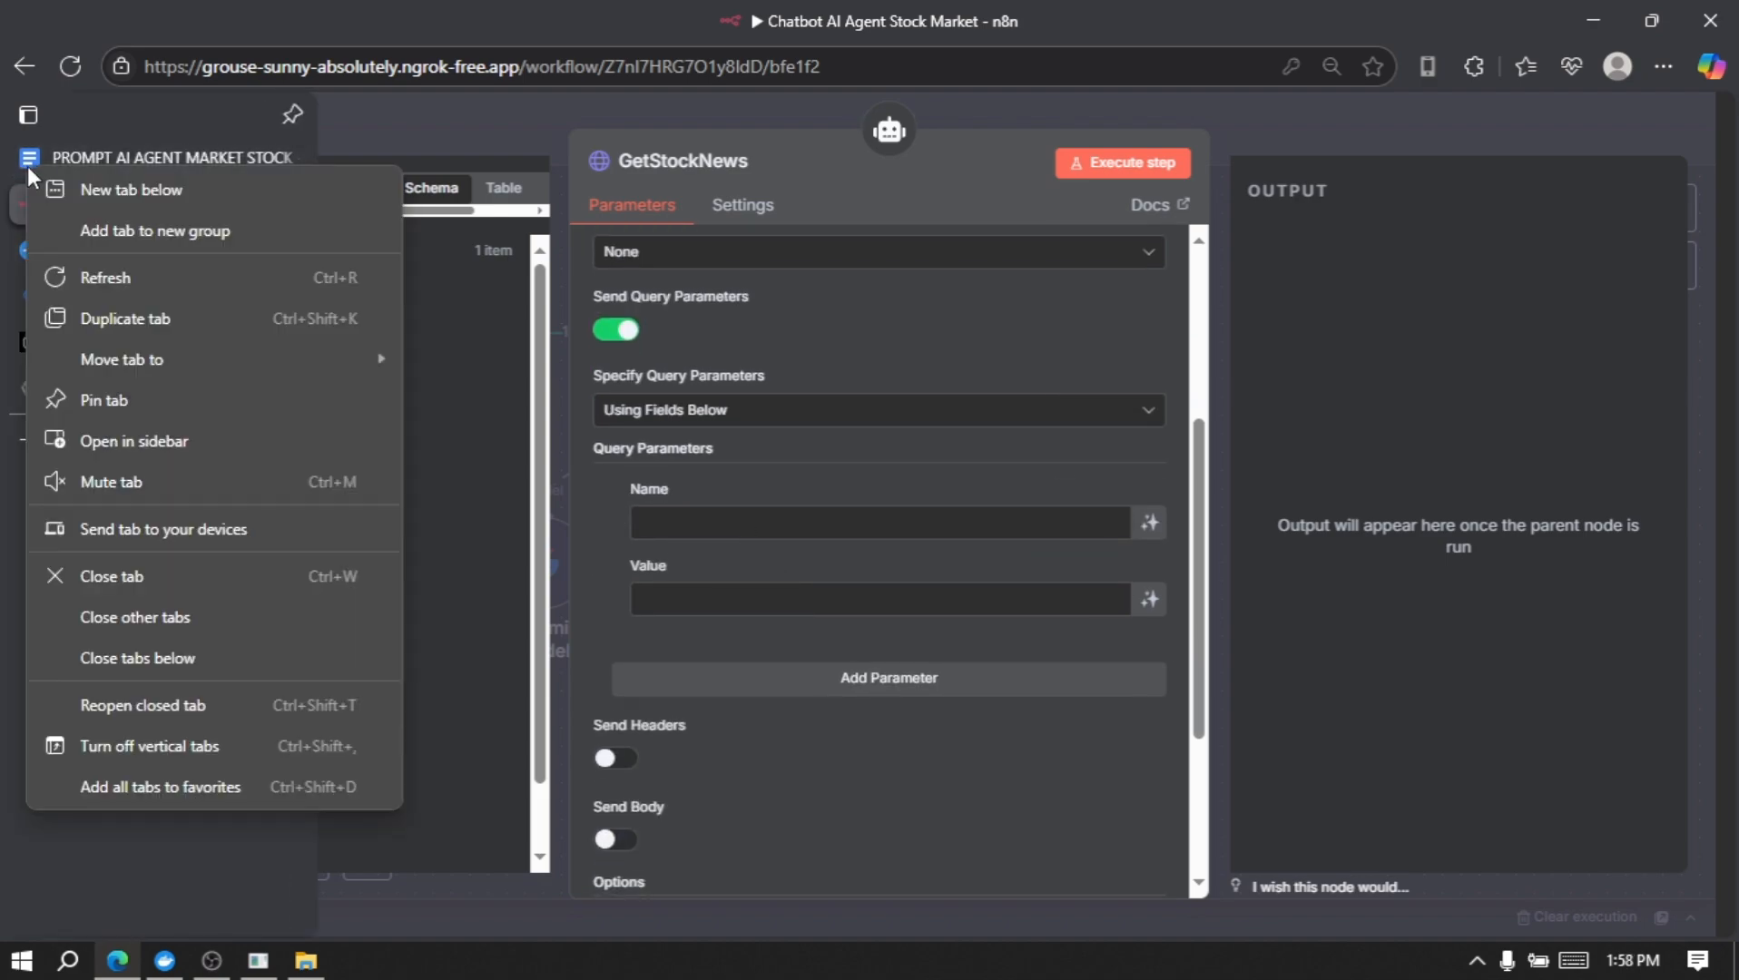
pyautogui.click(341, 444)
pyautogui.click(484, 529)
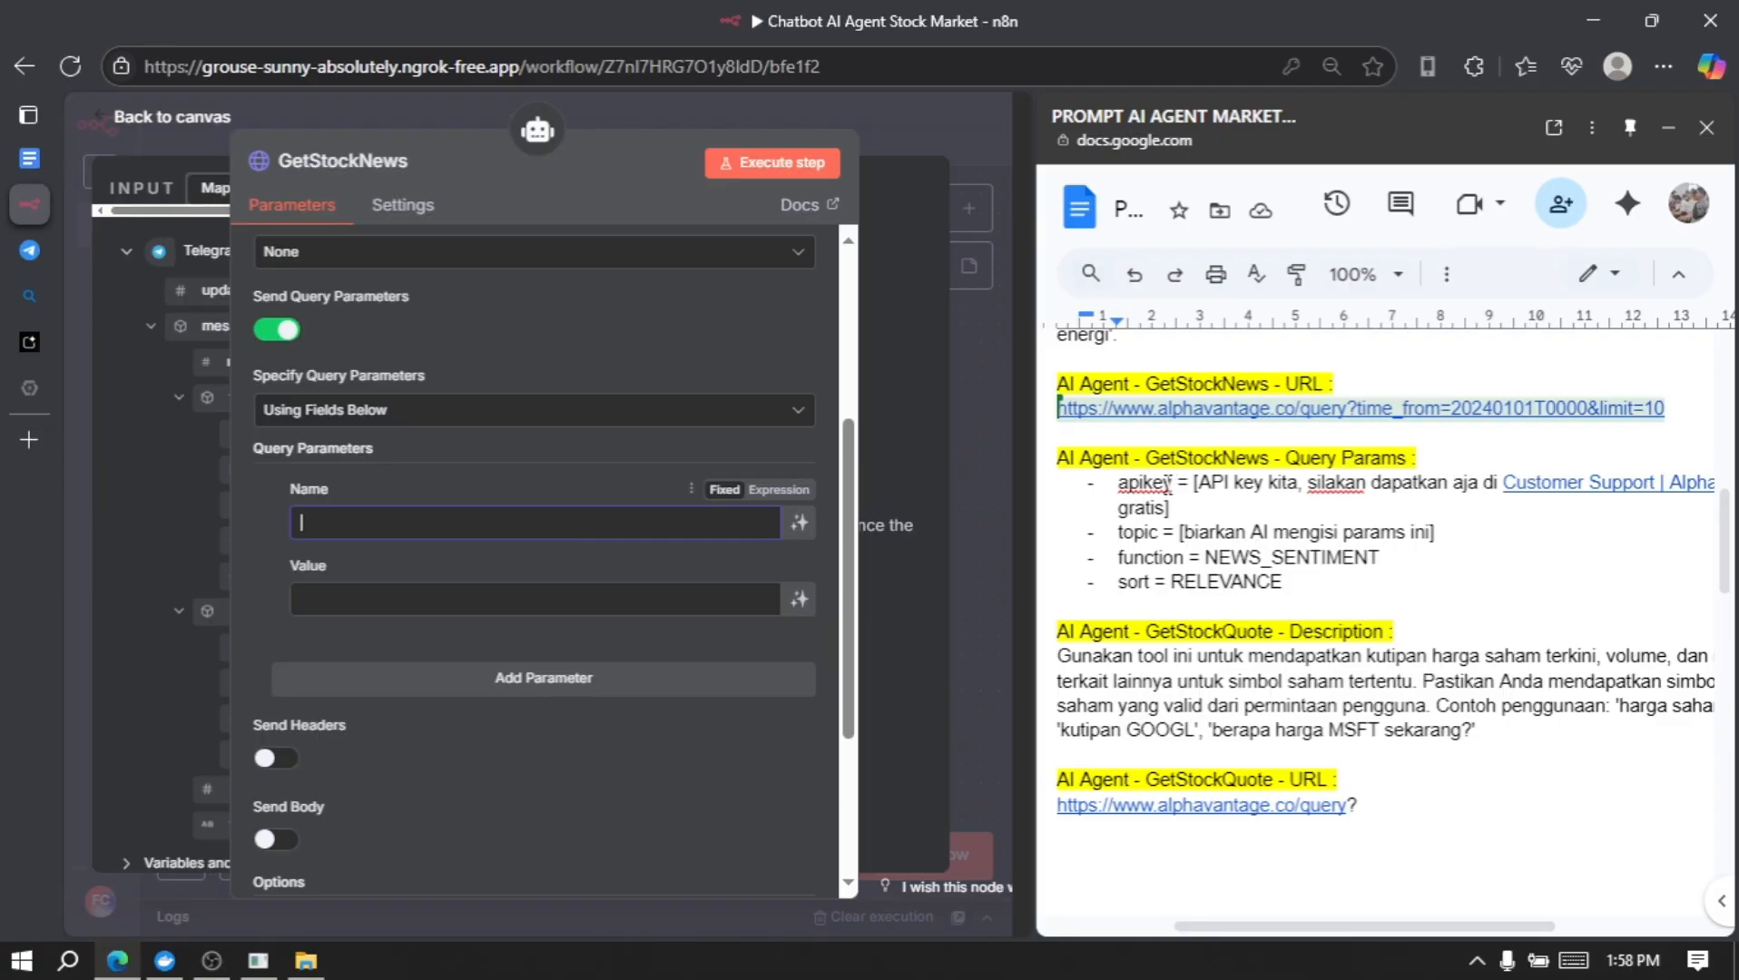
pyautogui.doubleClick(1168, 482)
pyautogui.hotkey('ctrl', 'c')
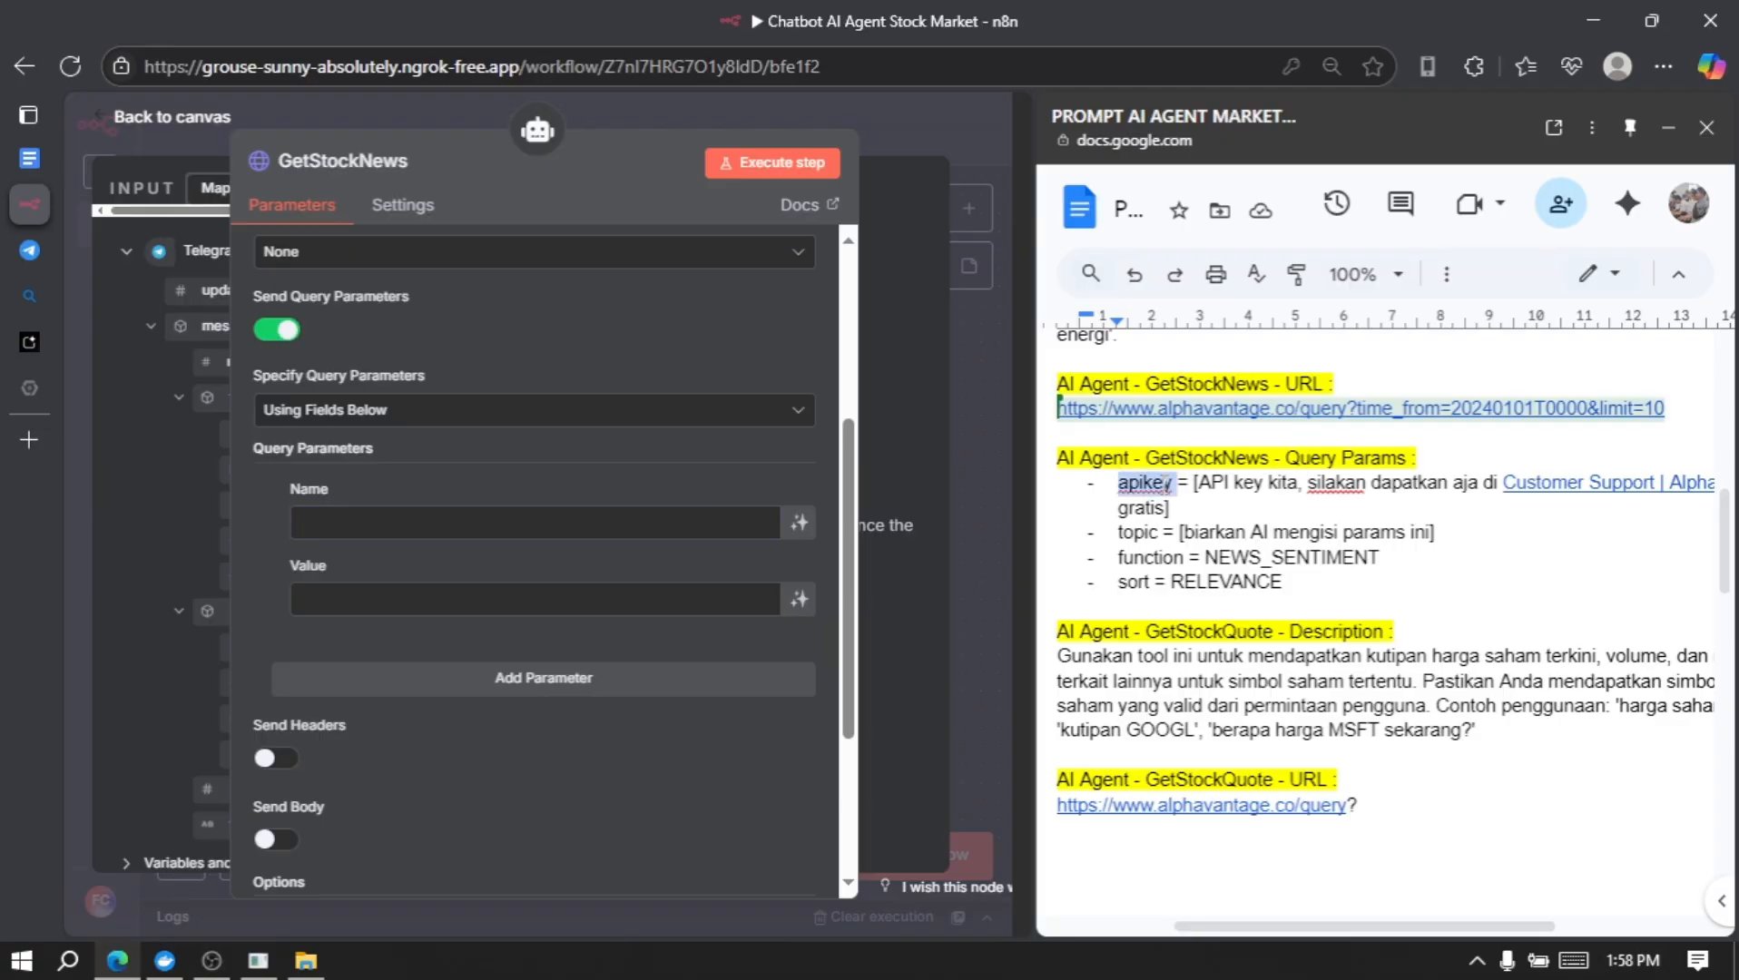
pyautogui.click(575, 525)
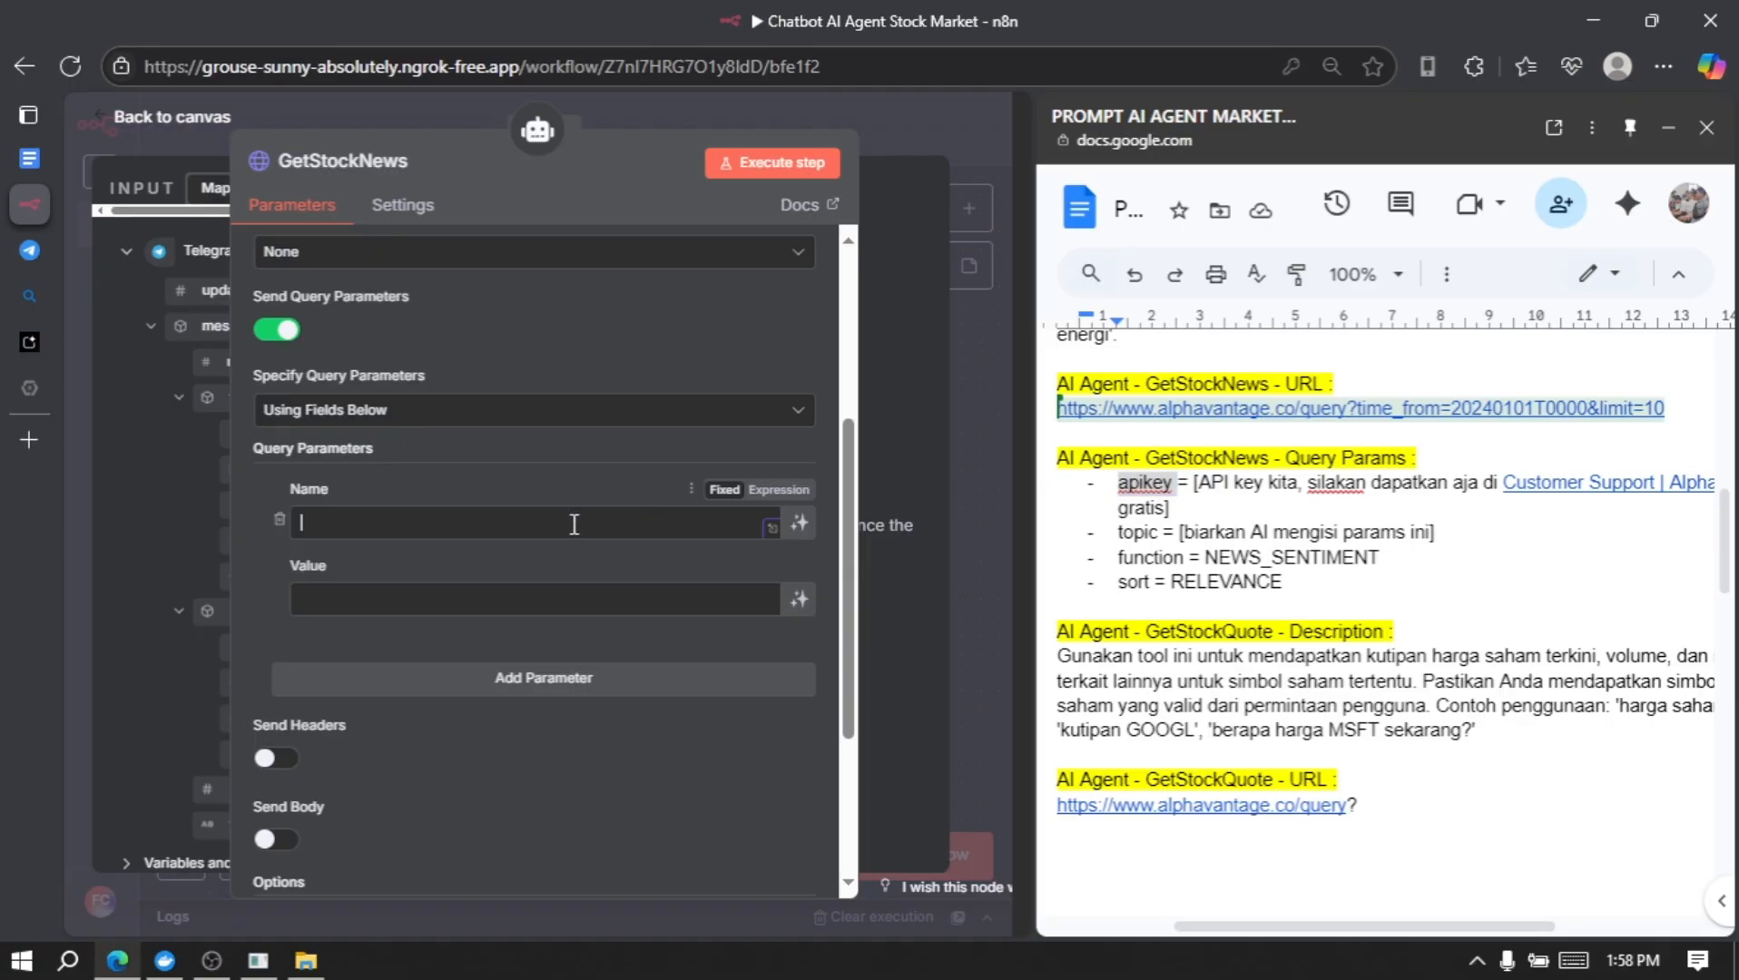
pyautogui.hotkey('ctrl', 'v')
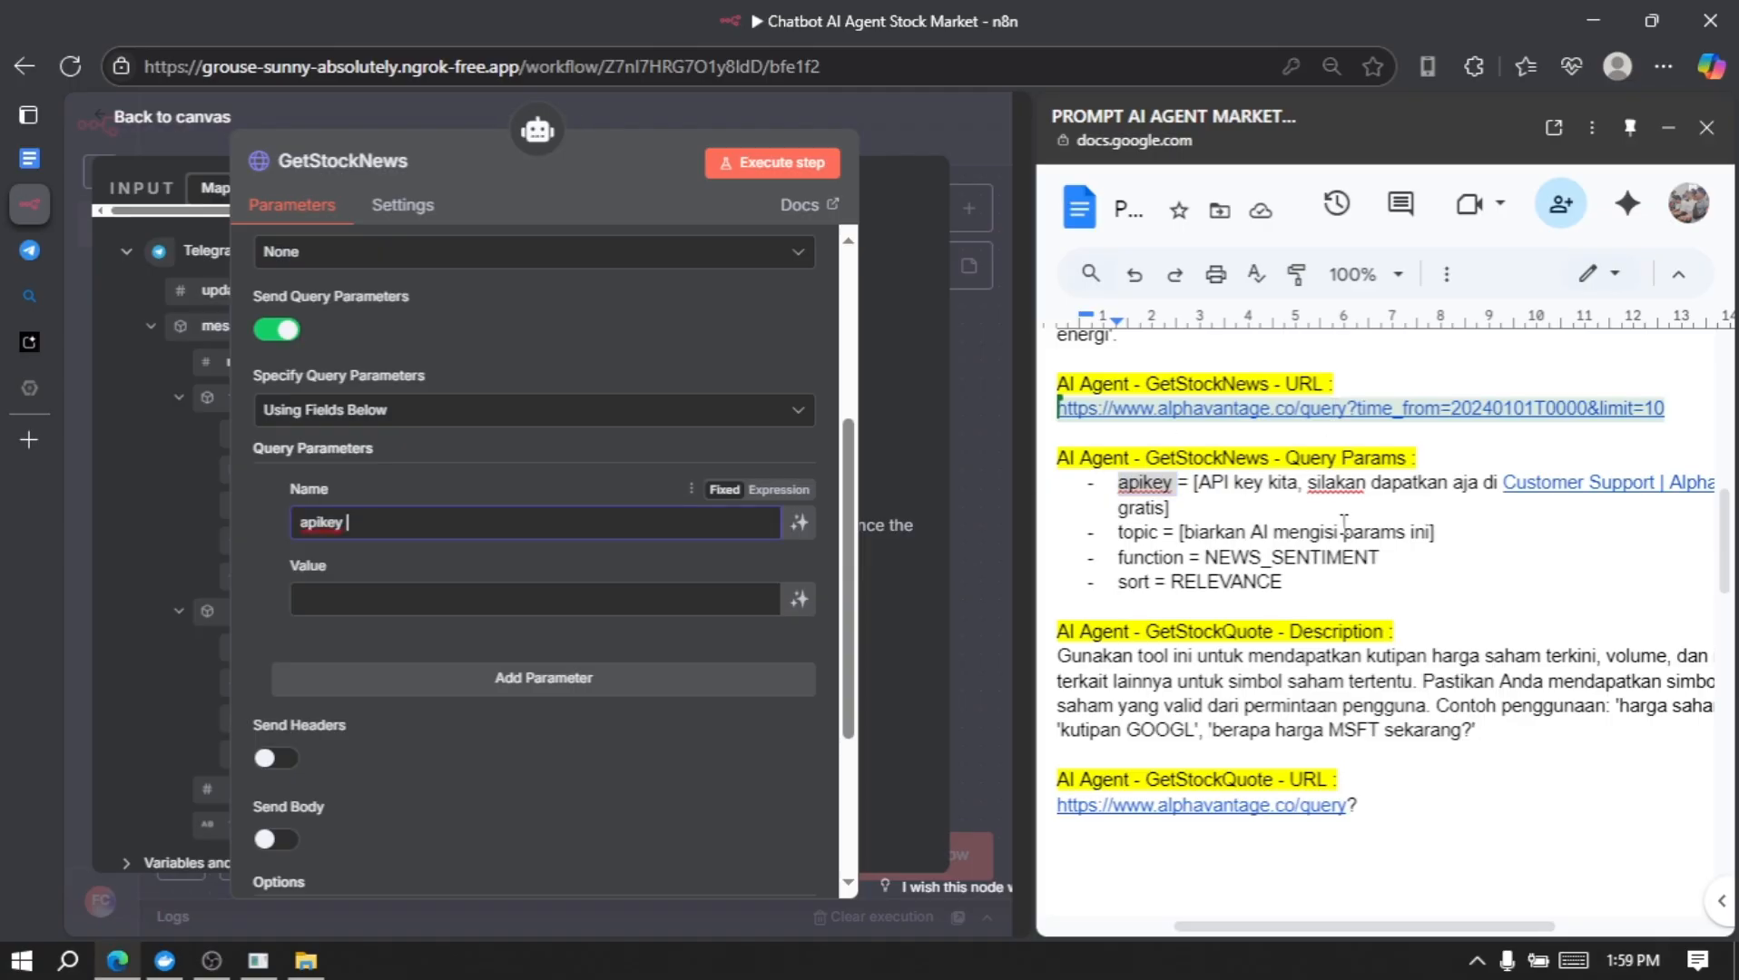
# Step: Open the Customer Support | Alpha Vantage link from the prompt document and examine the free API key form's role, organization and email fields
pyautogui.click(1455, 506)
pyautogui.hscroll(2, 1455, 505)
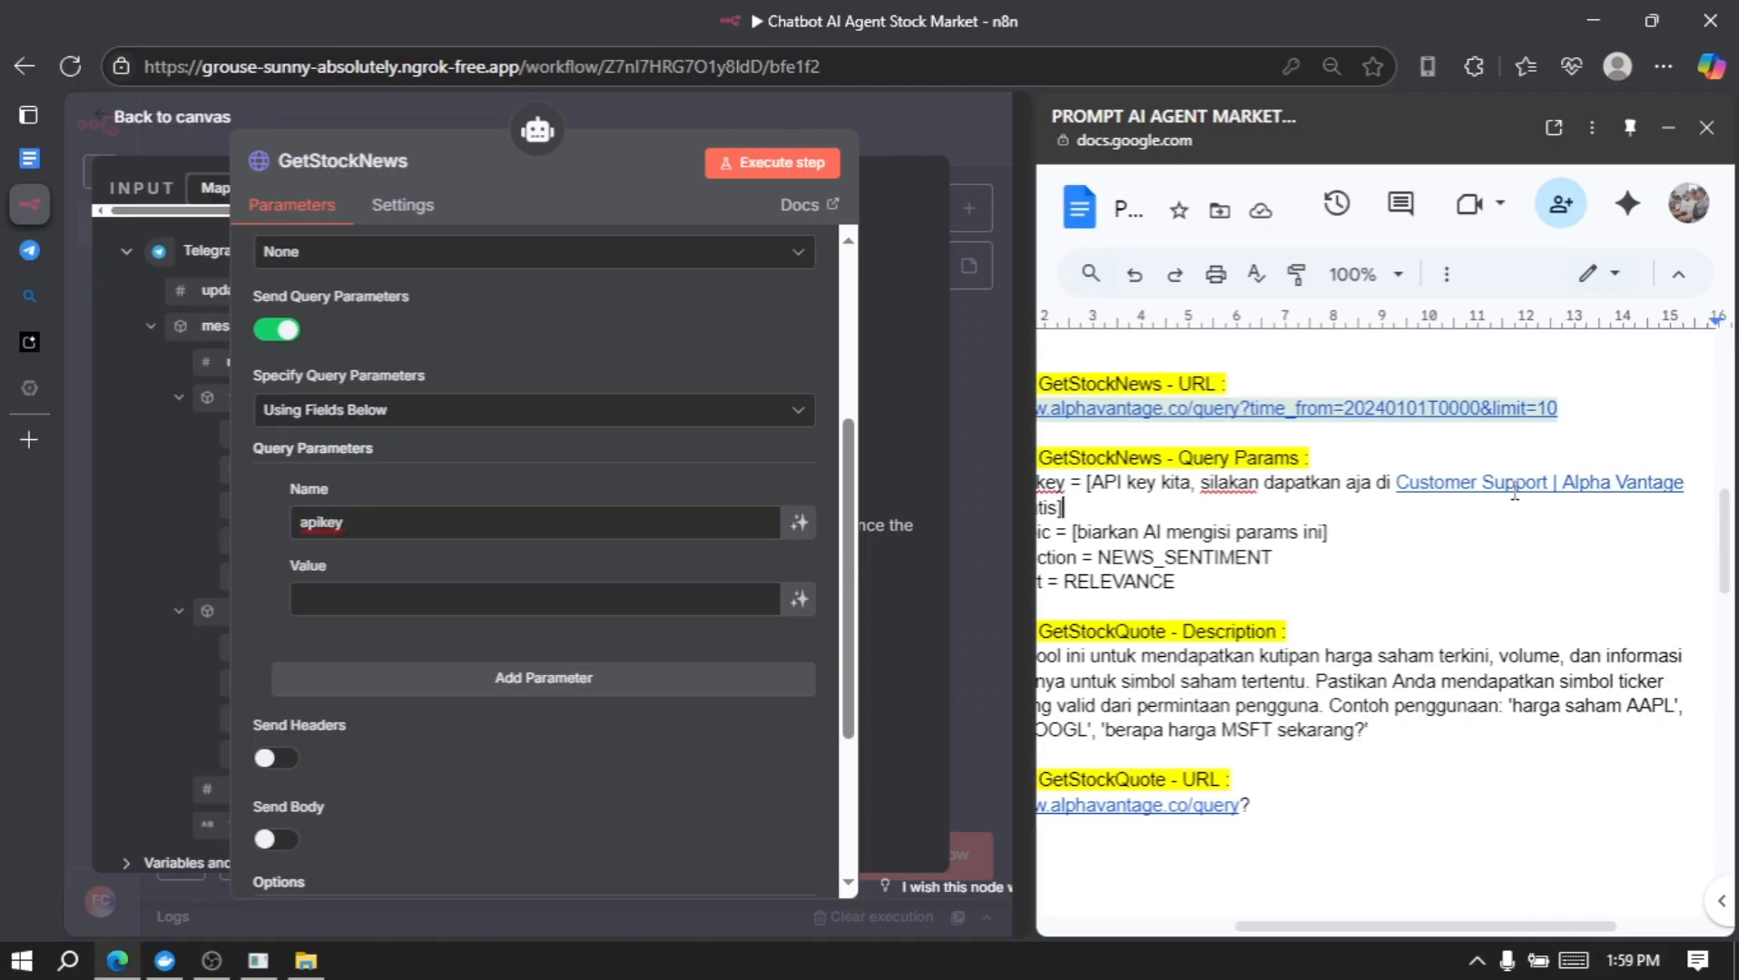
pyautogui.hscroll(2, 1528, 502)
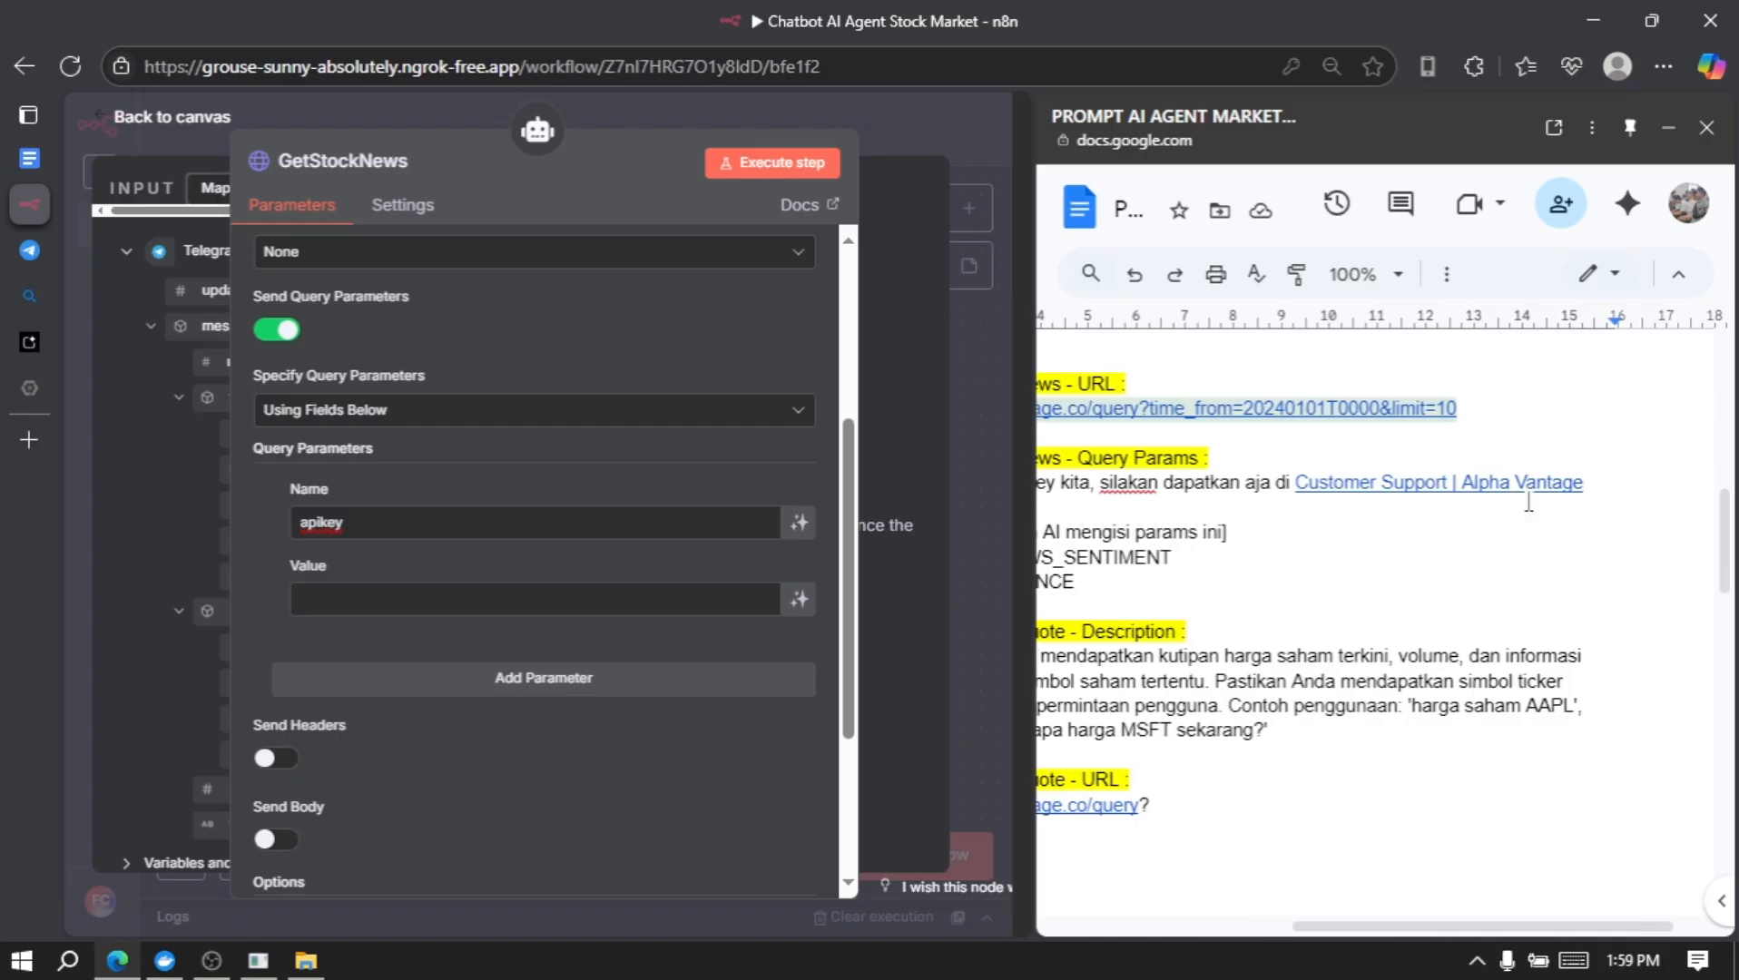
pyautogui.keyDown('ctrl'); pyautogui.click(1443, 490); pyautogui.keyUp('ctrl')
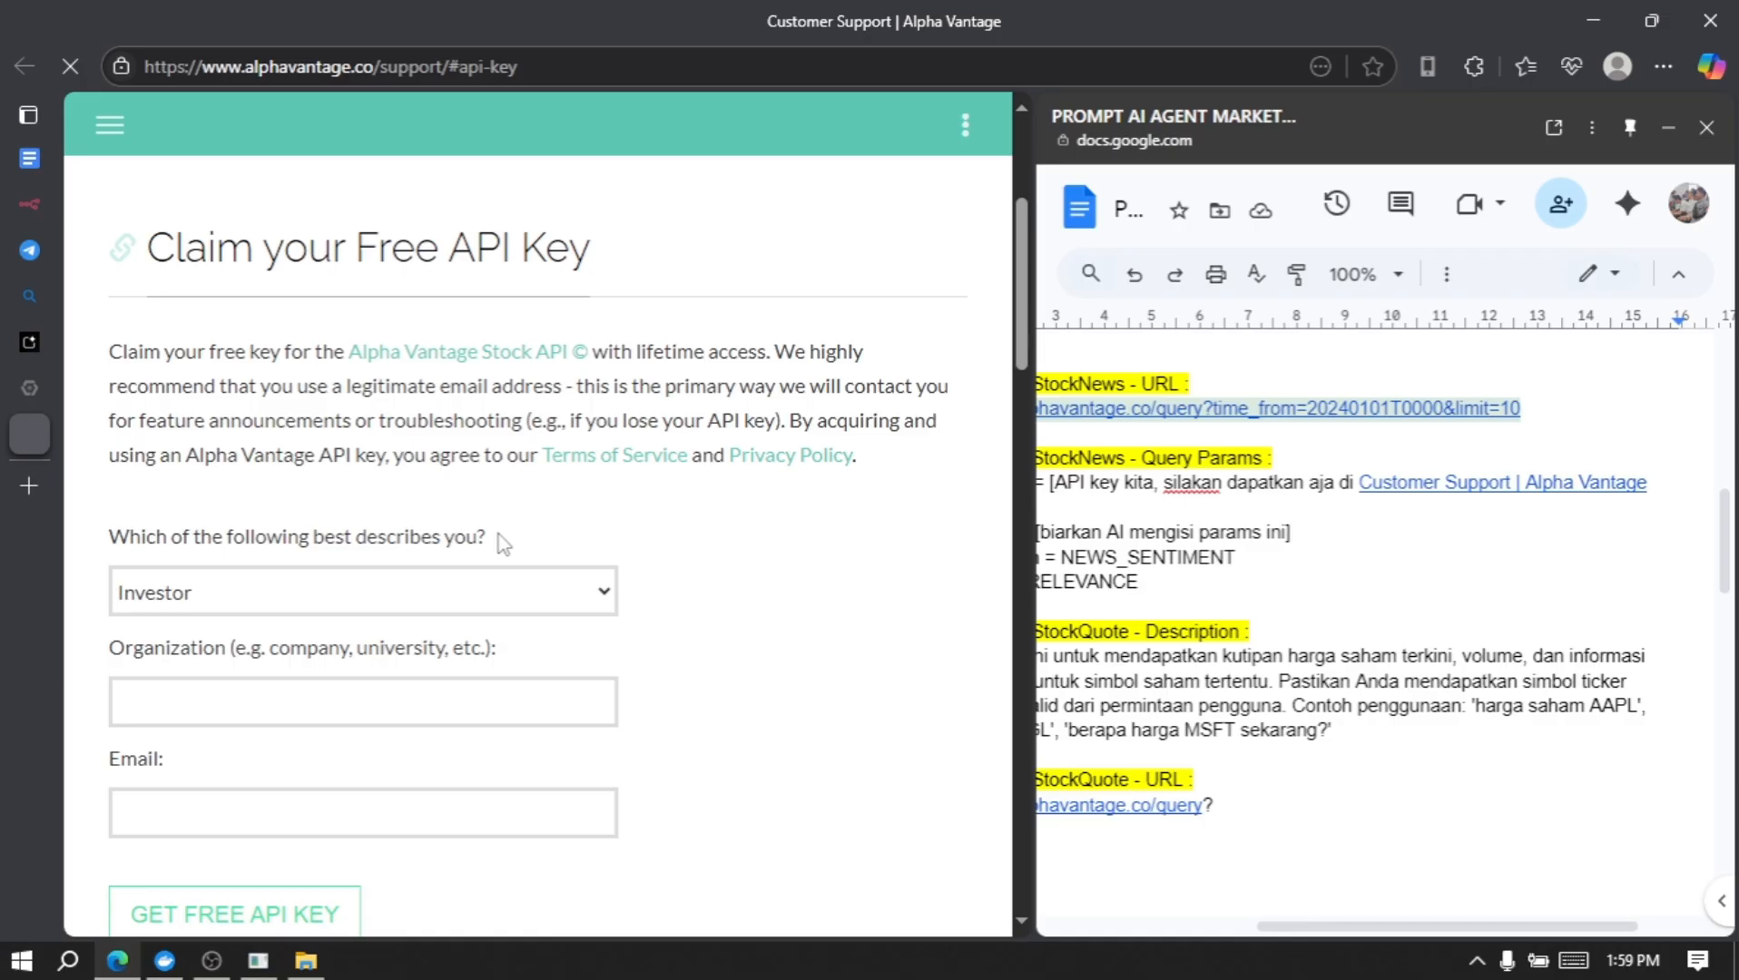
pyautogui.scroll(-2, 499, 543)
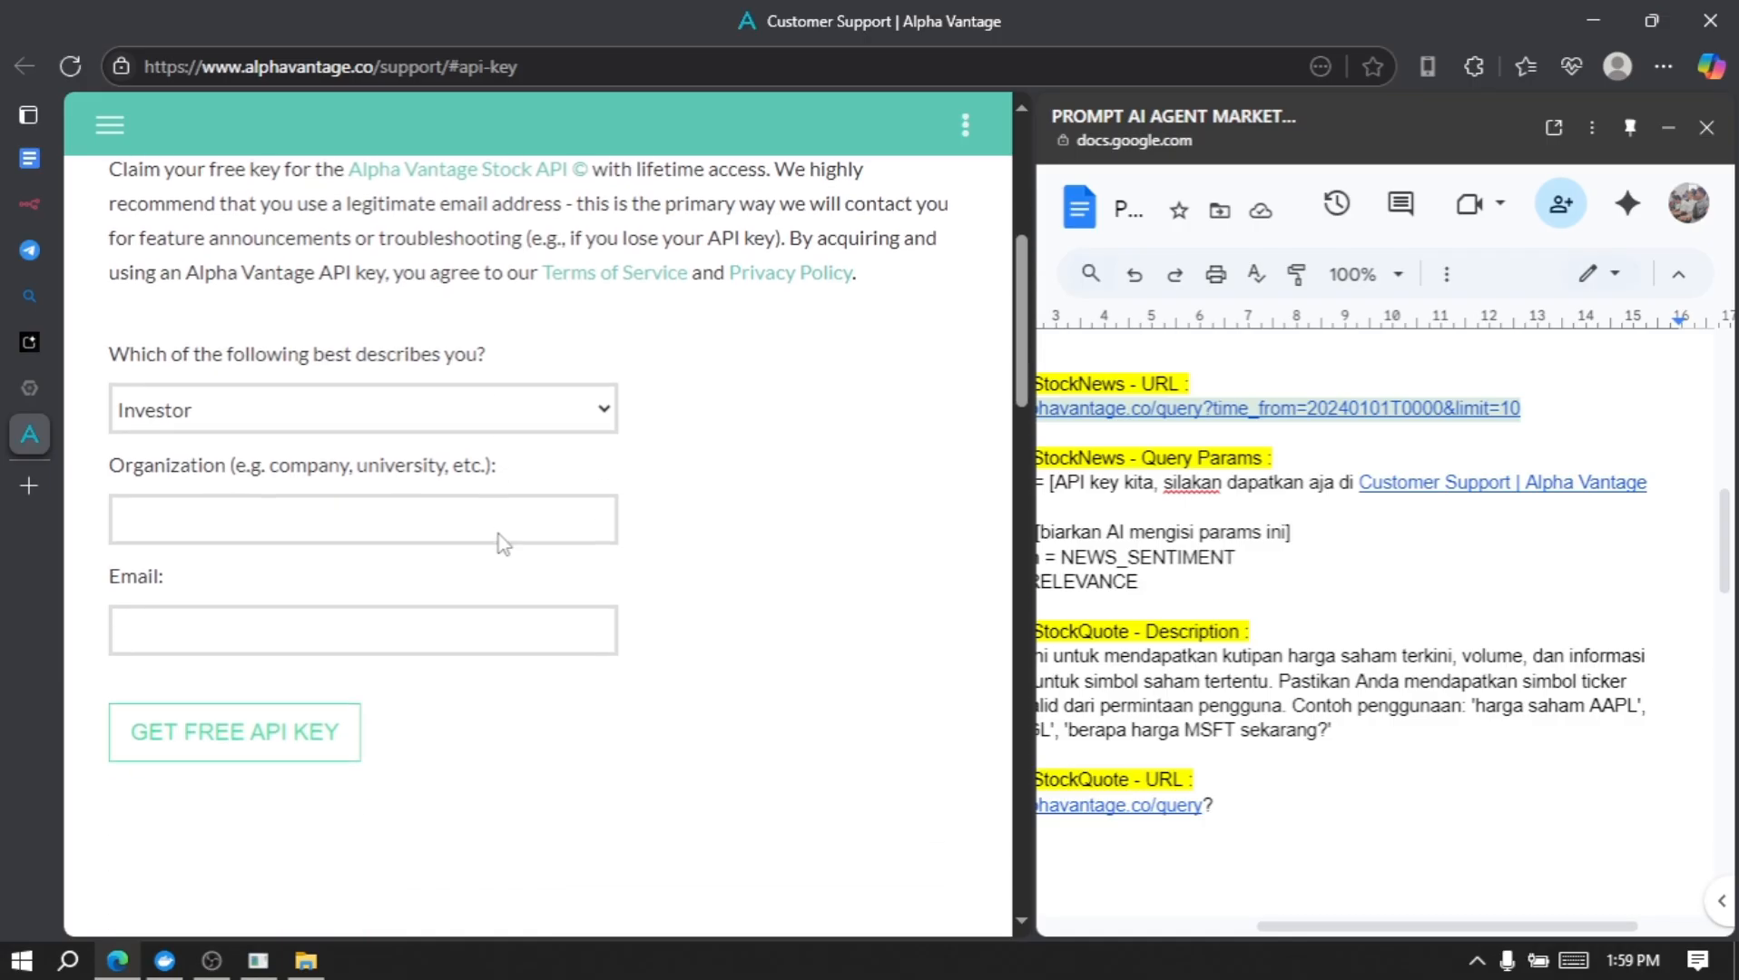
pyautogui.click(259, 404)
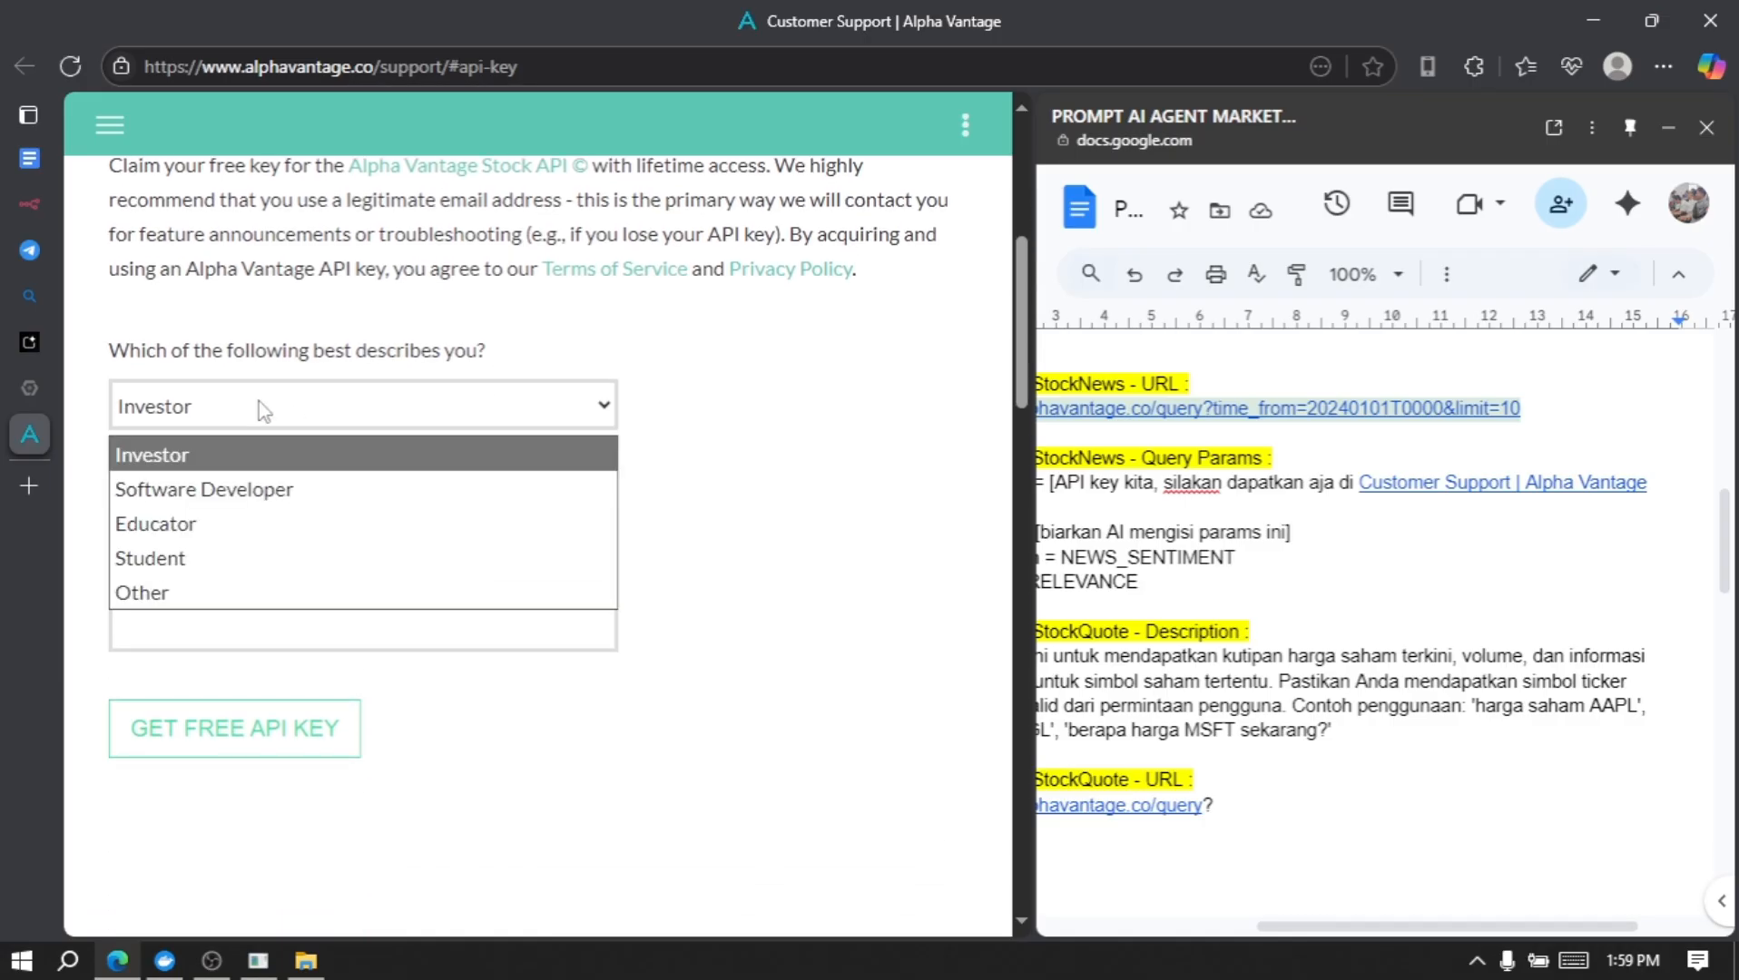
pyautogui.click(259, 404)
pyautogui.click(336, 521)
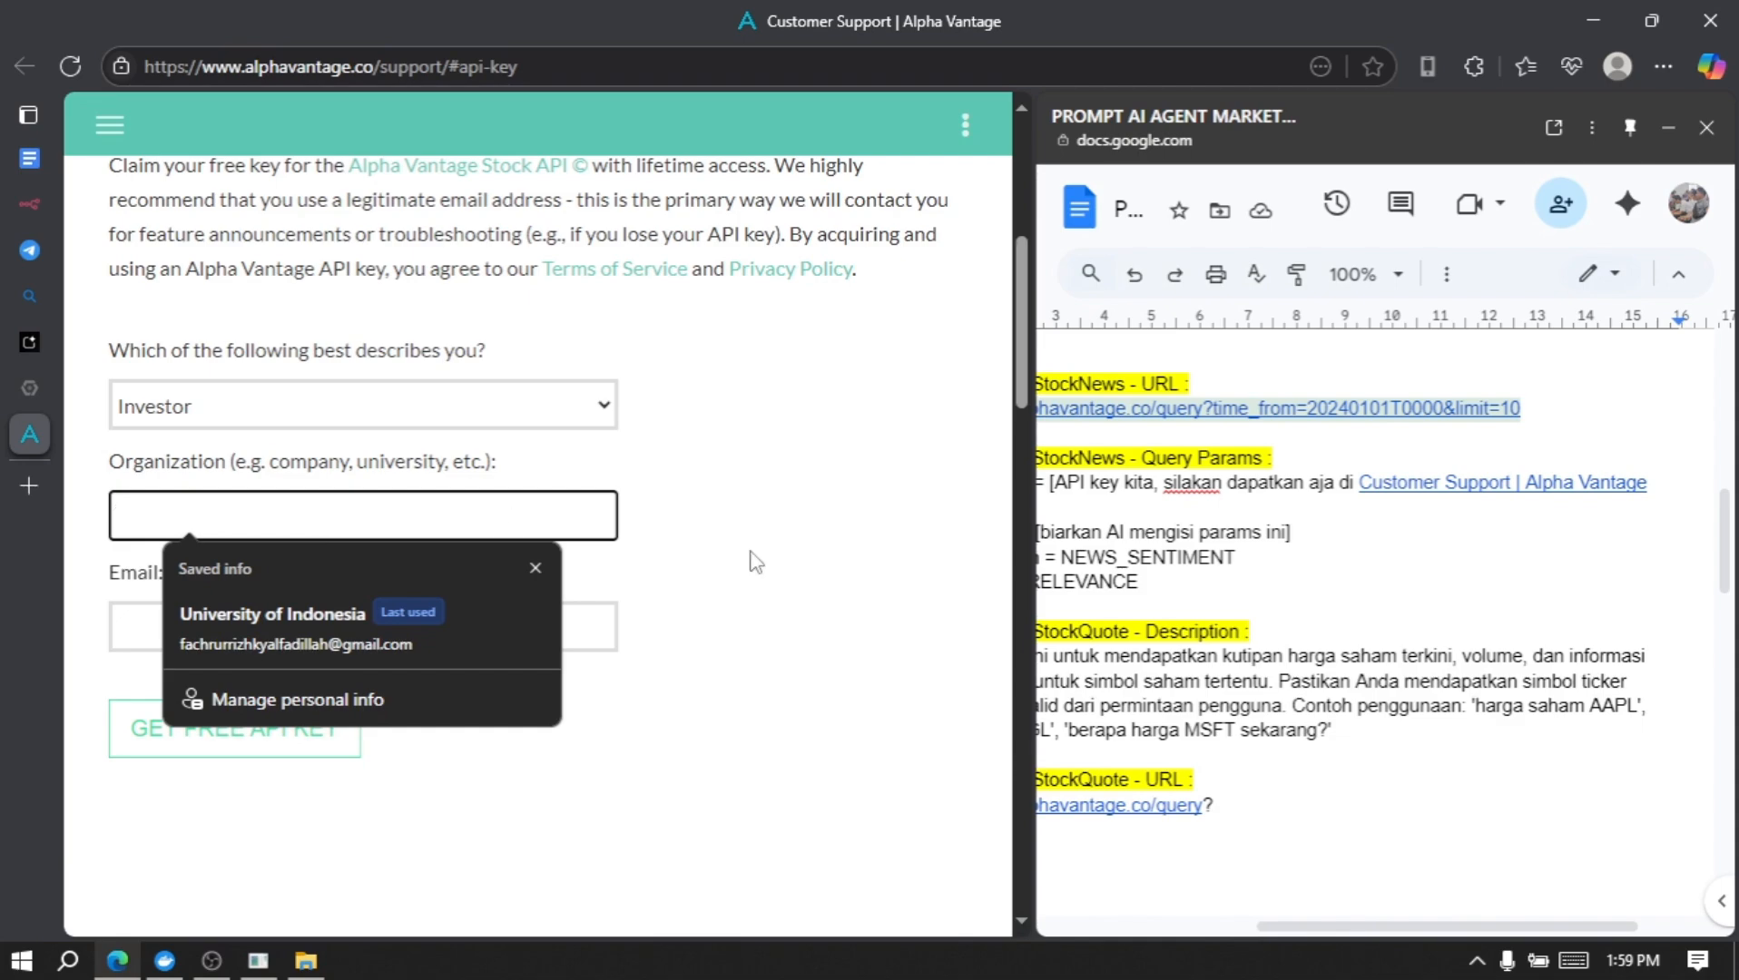
pyautogui.click(863, 565)
pyautogui.click(499, 623)
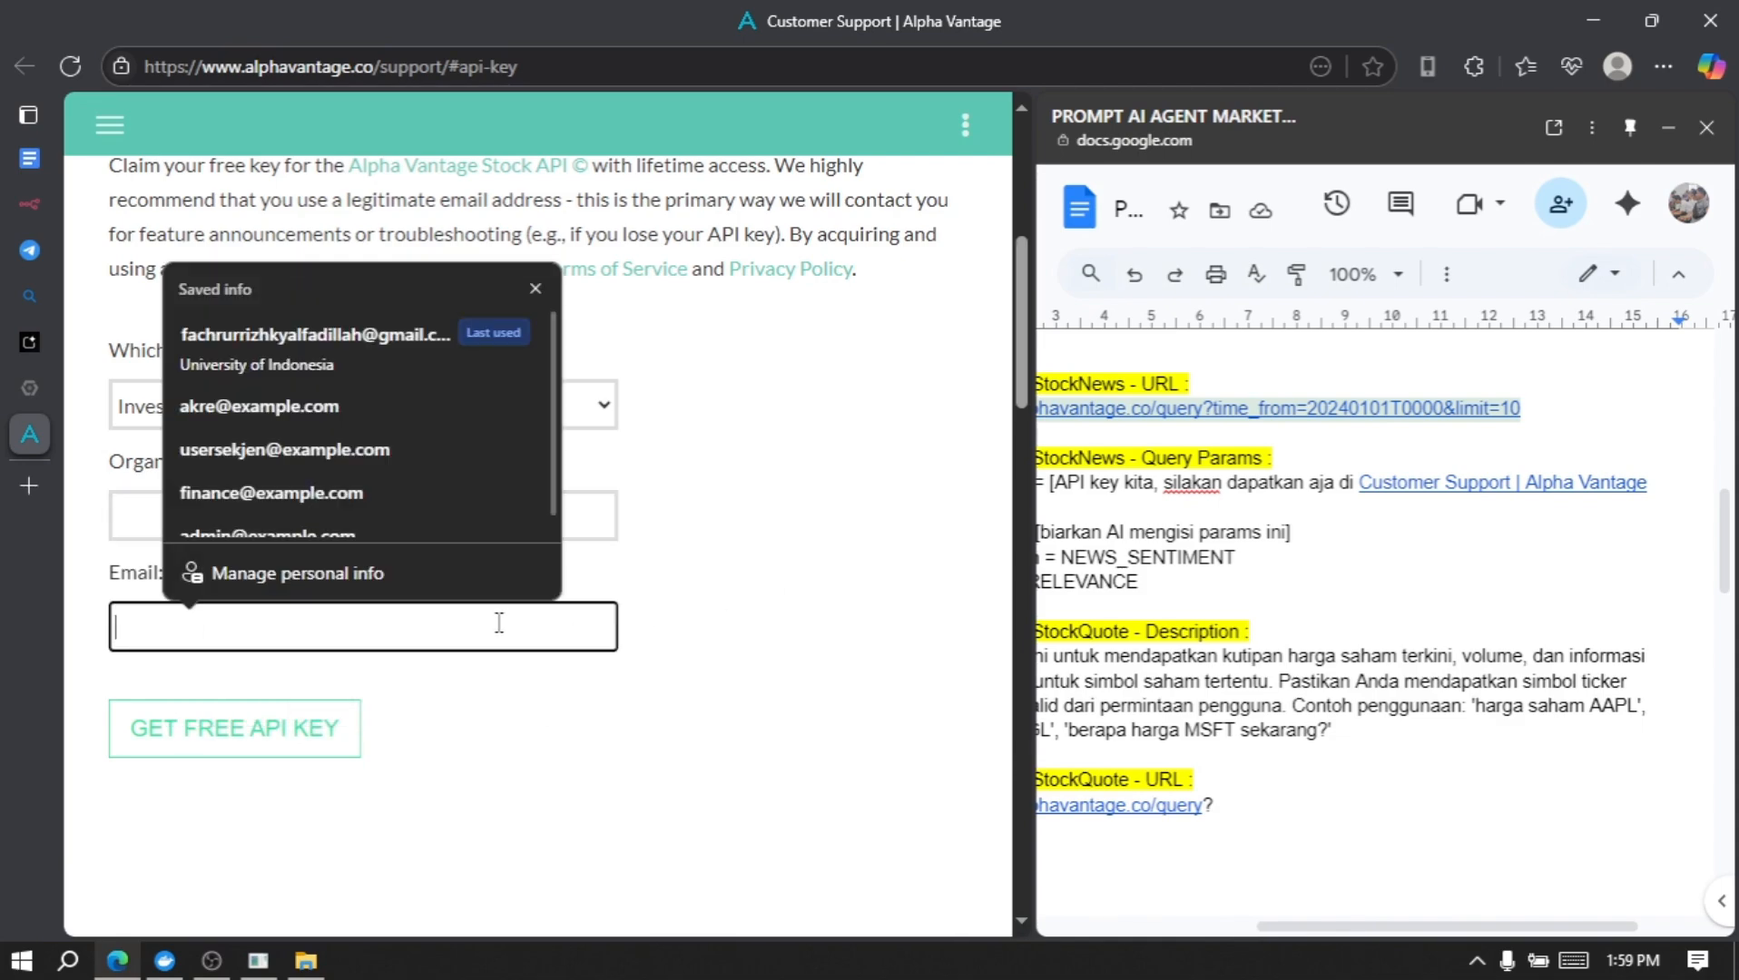
pyautogui.click(623, 702)
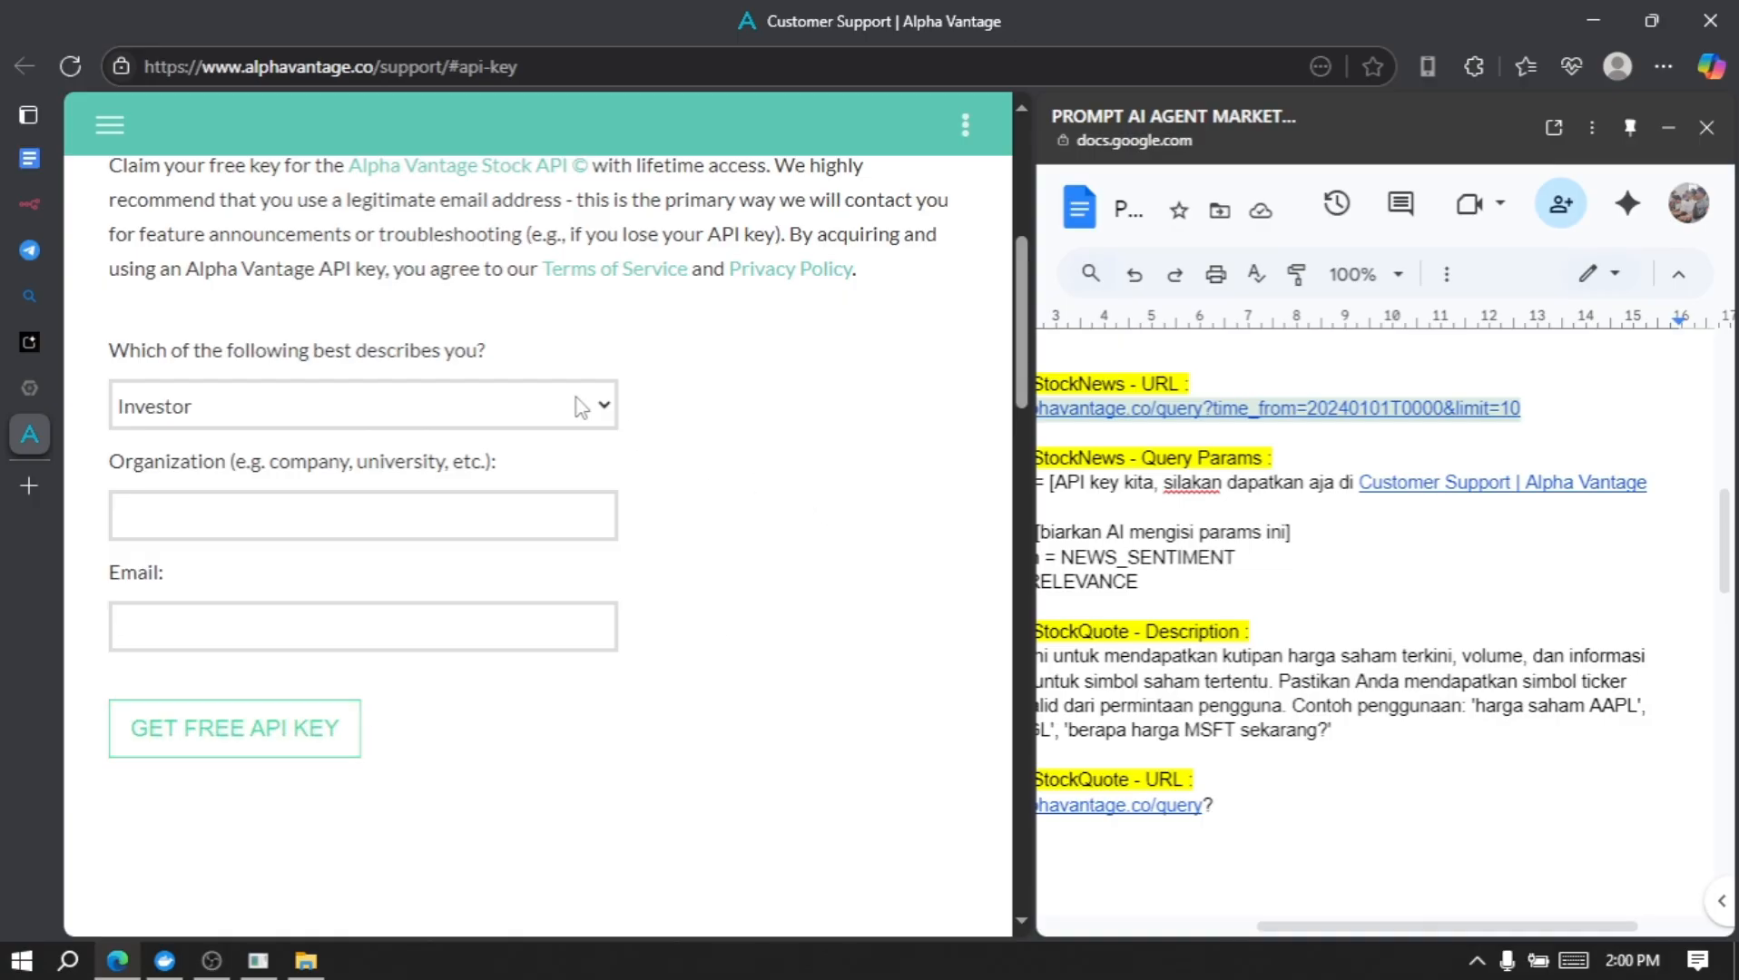
# Step: Back in n8n, paste the Alpha Vantage API key as the value of the apikey query parameter
pyautogui.click(28, 208)
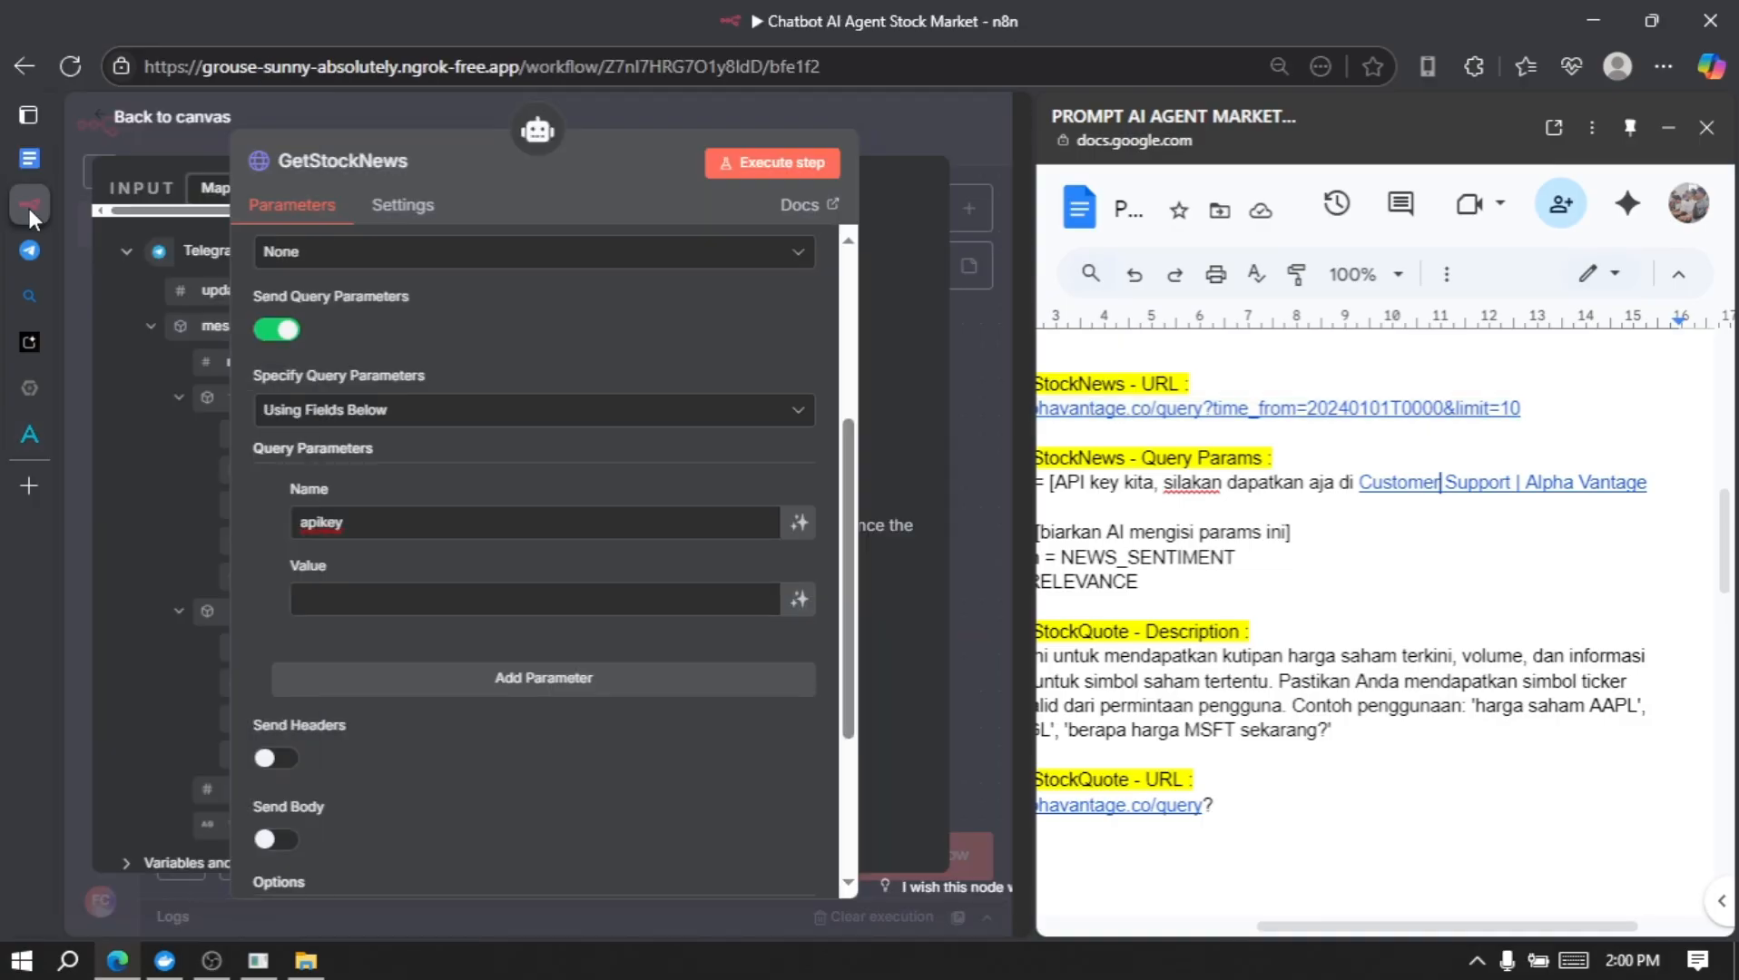
pyautogui.click(544, 593)
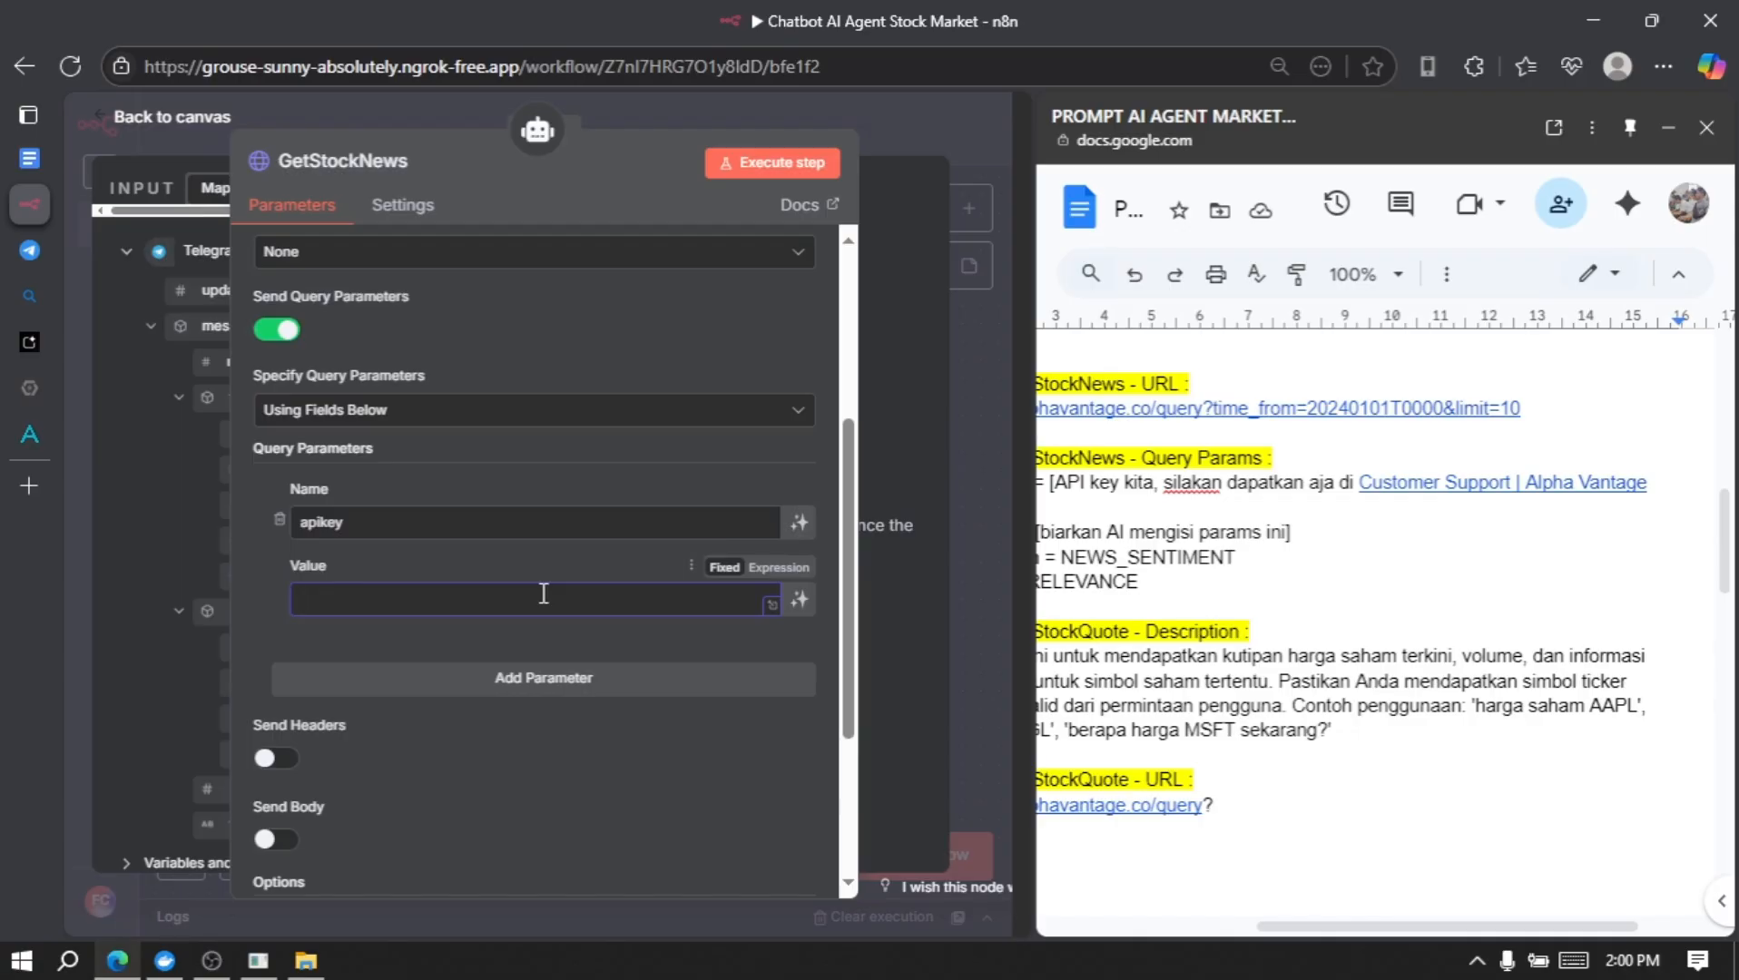
pyautogui.hotkey('ctrl', 'v')
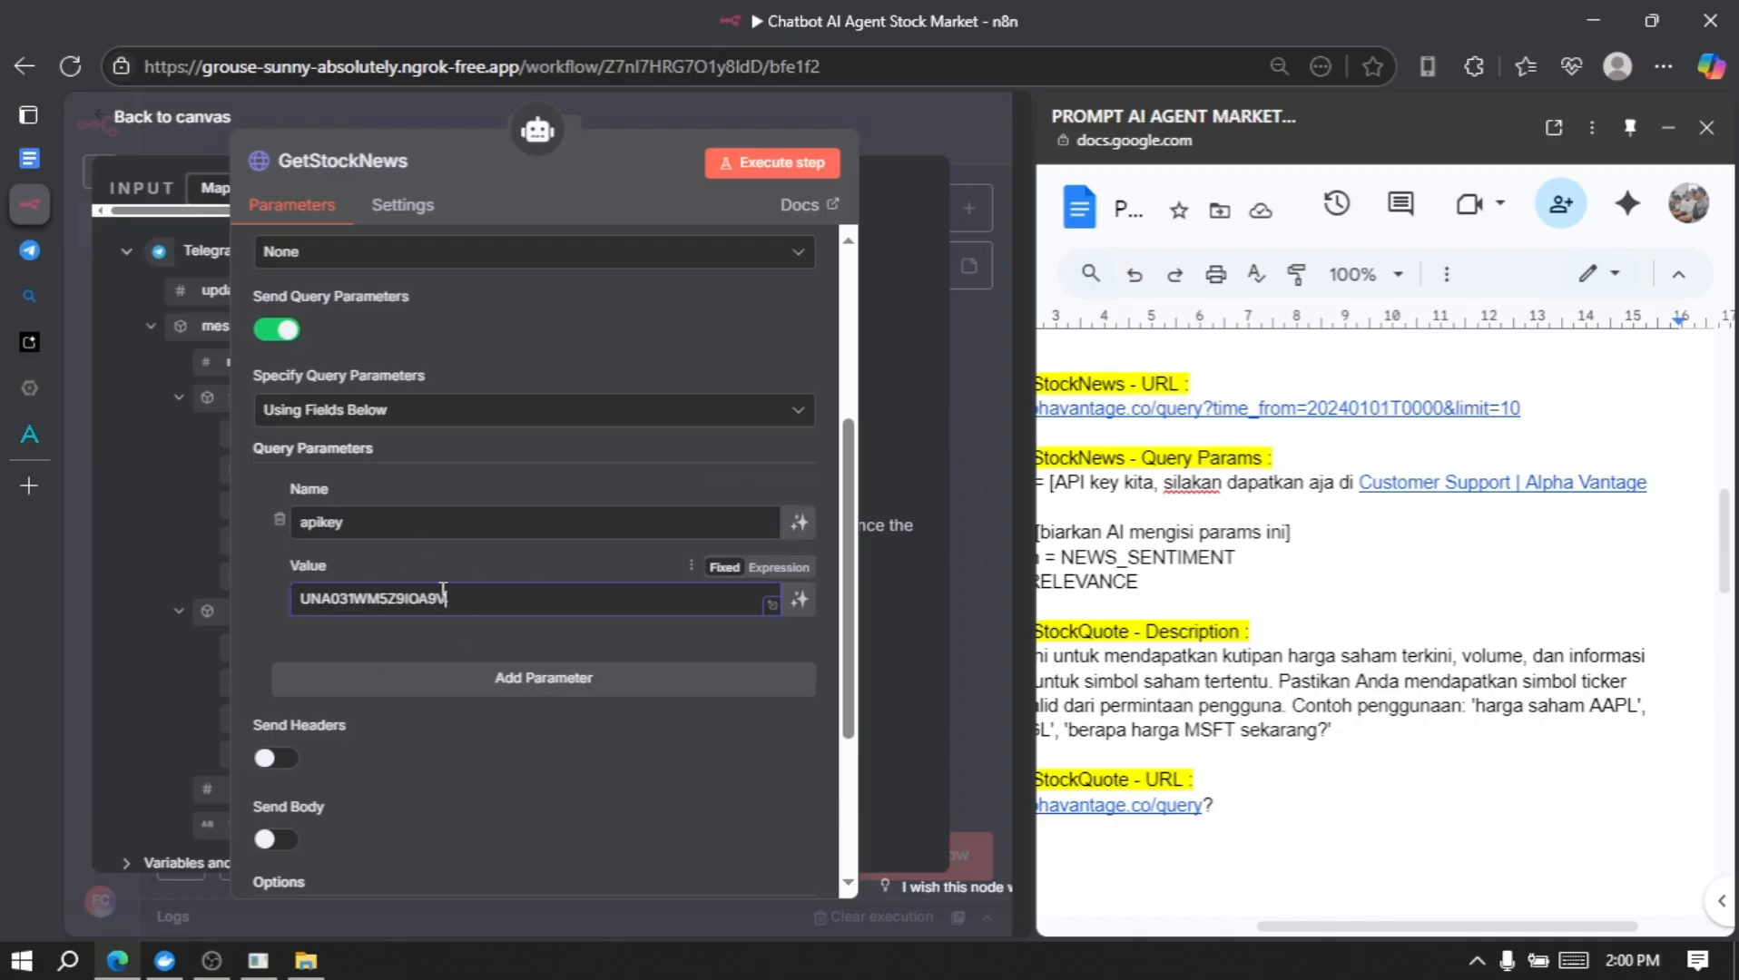
# Step: Add a second query parameter named topic to GetStockNews and let the model define its value automatically
pyautogui.click(1343, 588)
pyautogui.hscroll(-4, 1342, 588)
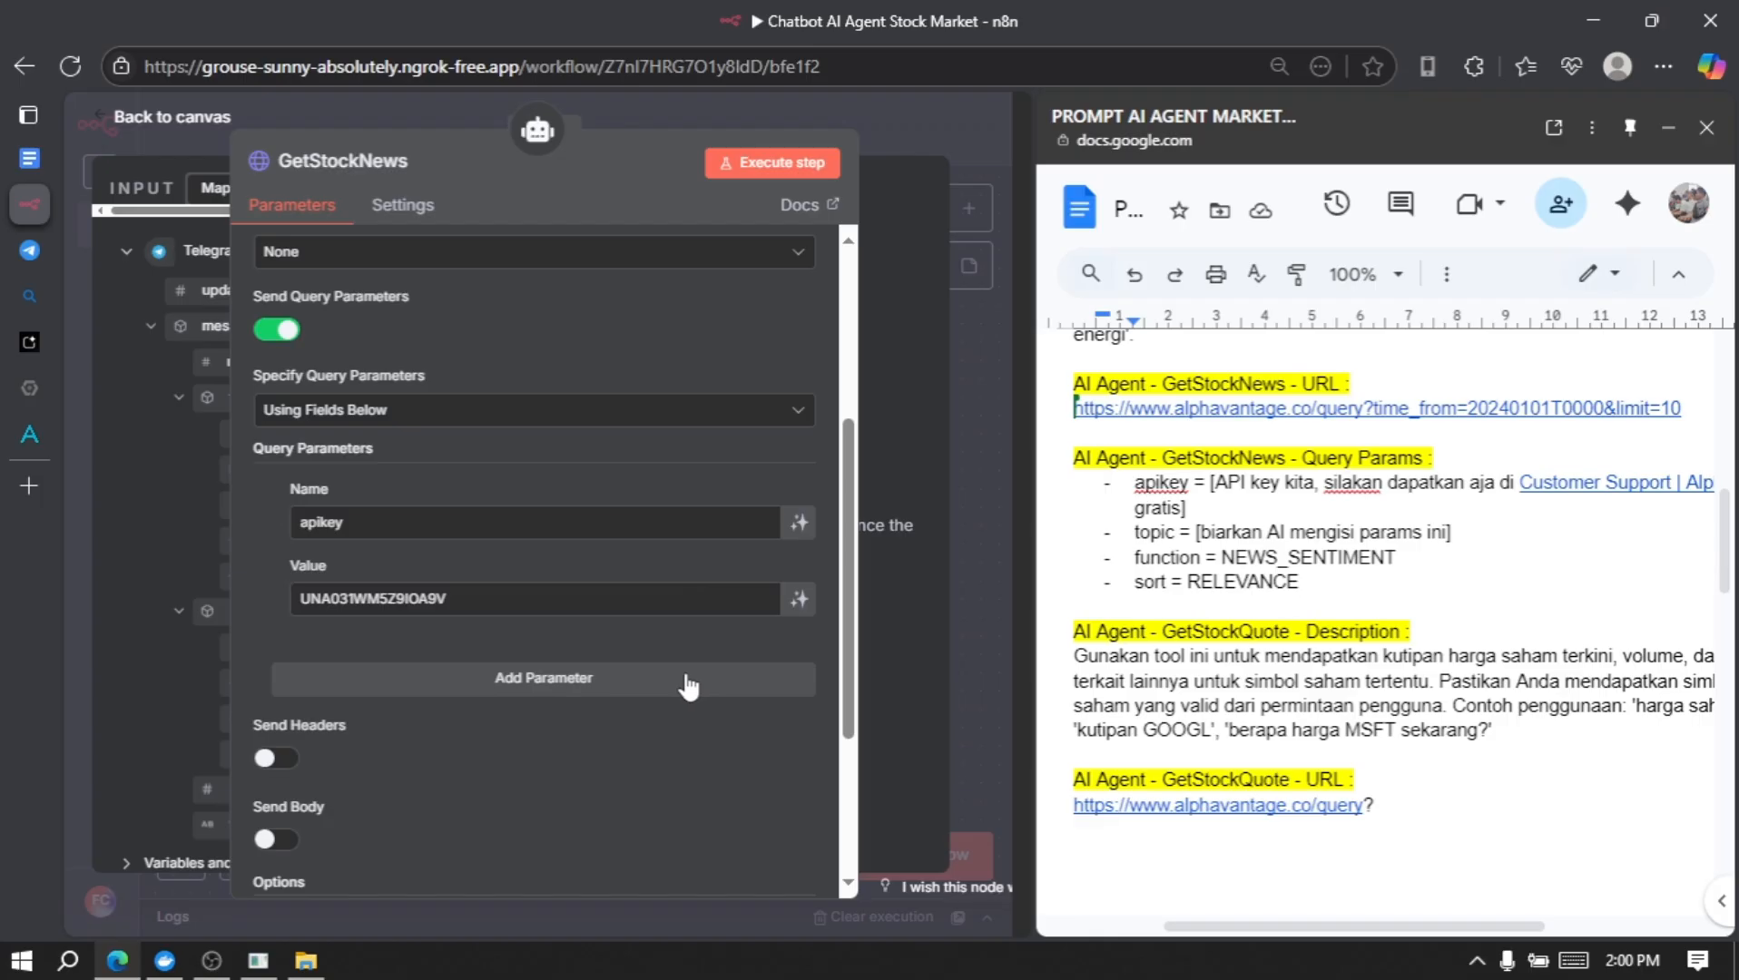
pyautogui.click(431, 685)
pyautogui.write('t')
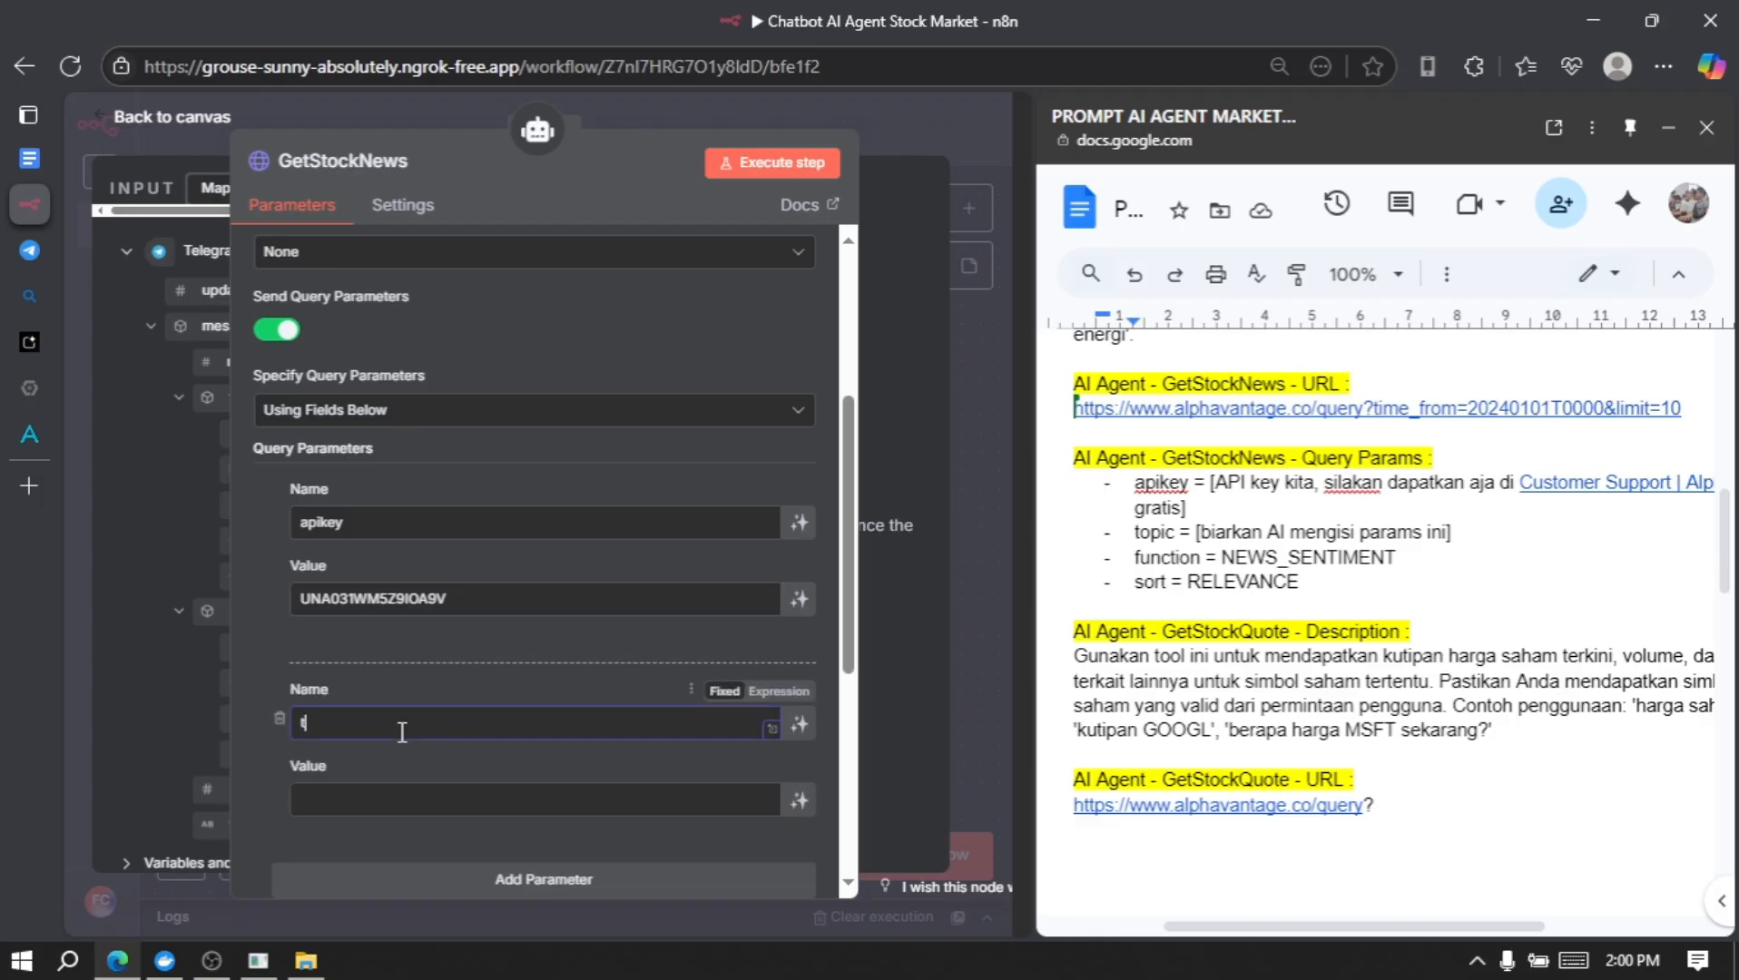
pyautogui.write('opic')
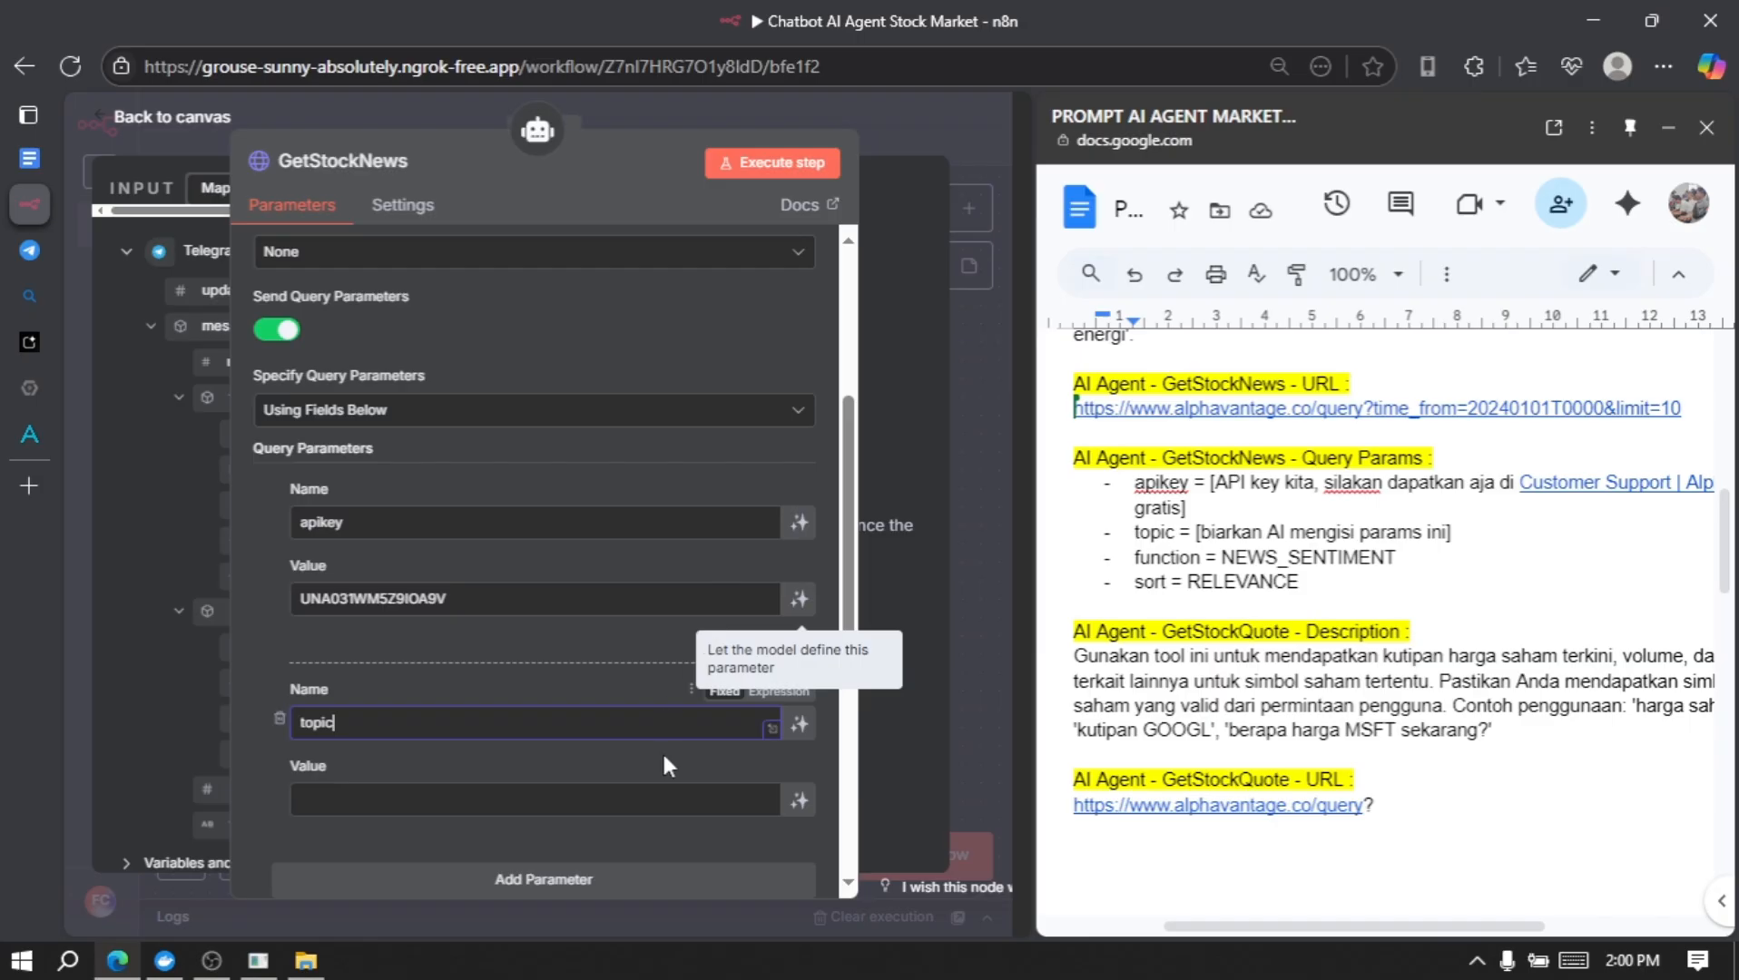
pyautogui.scroll(-2, 665, 765)
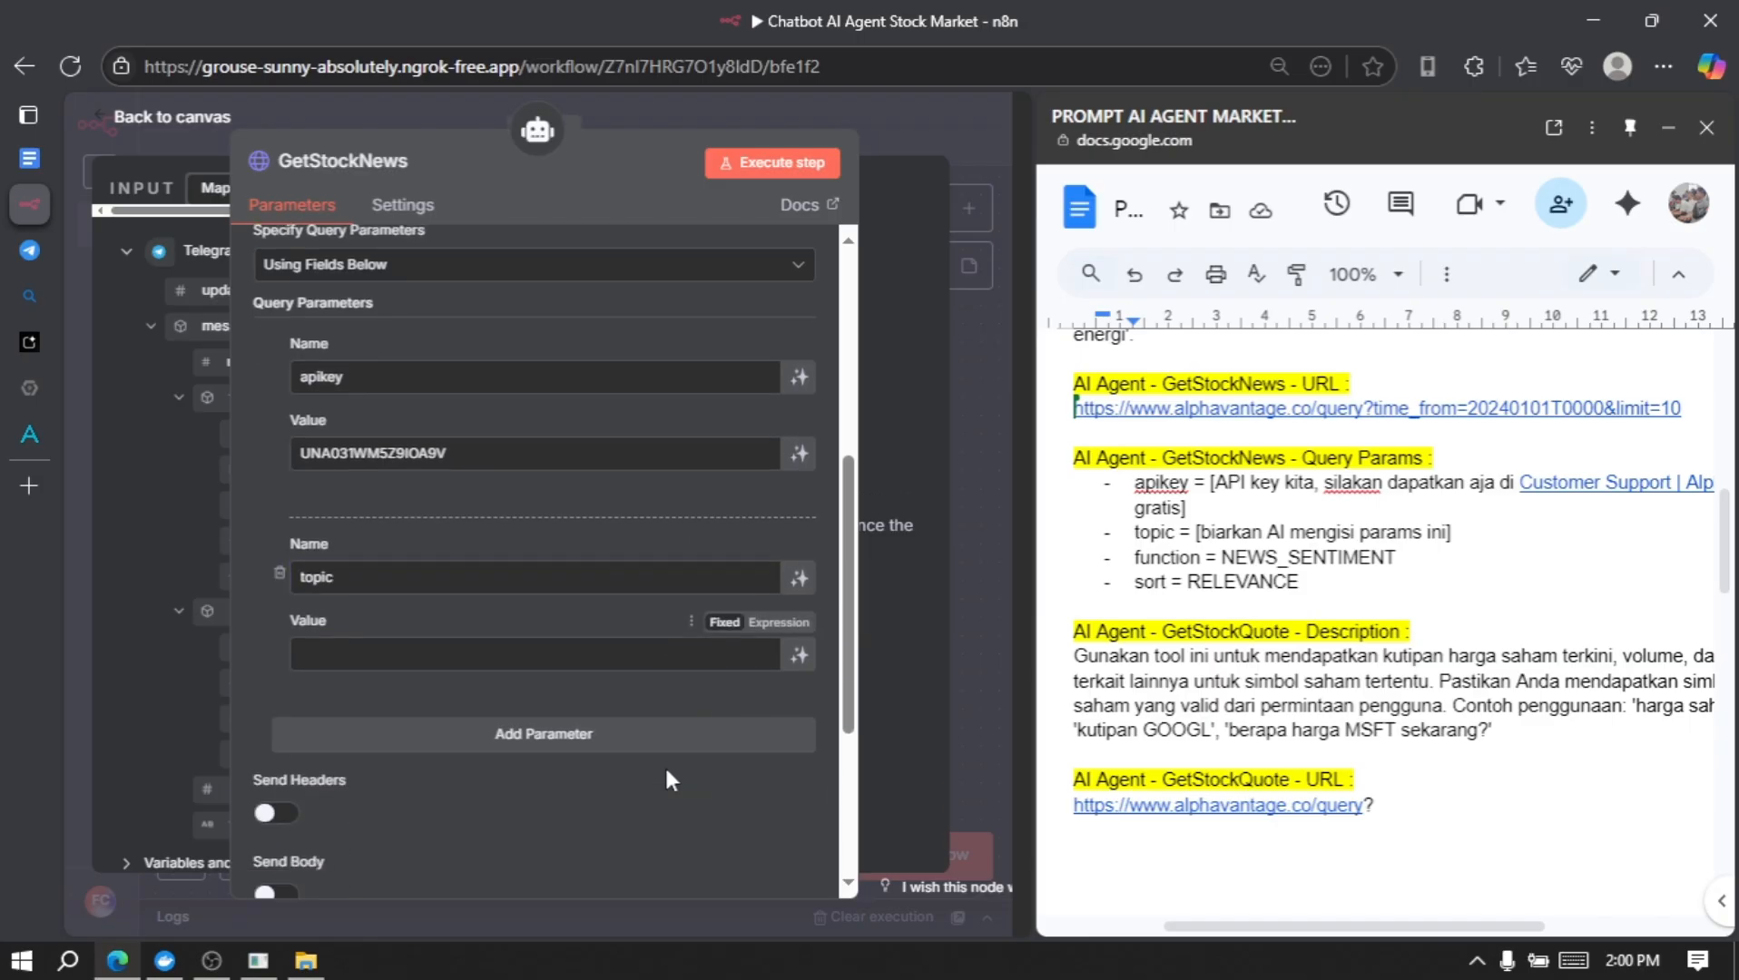
pyautogui.click(798, 654)
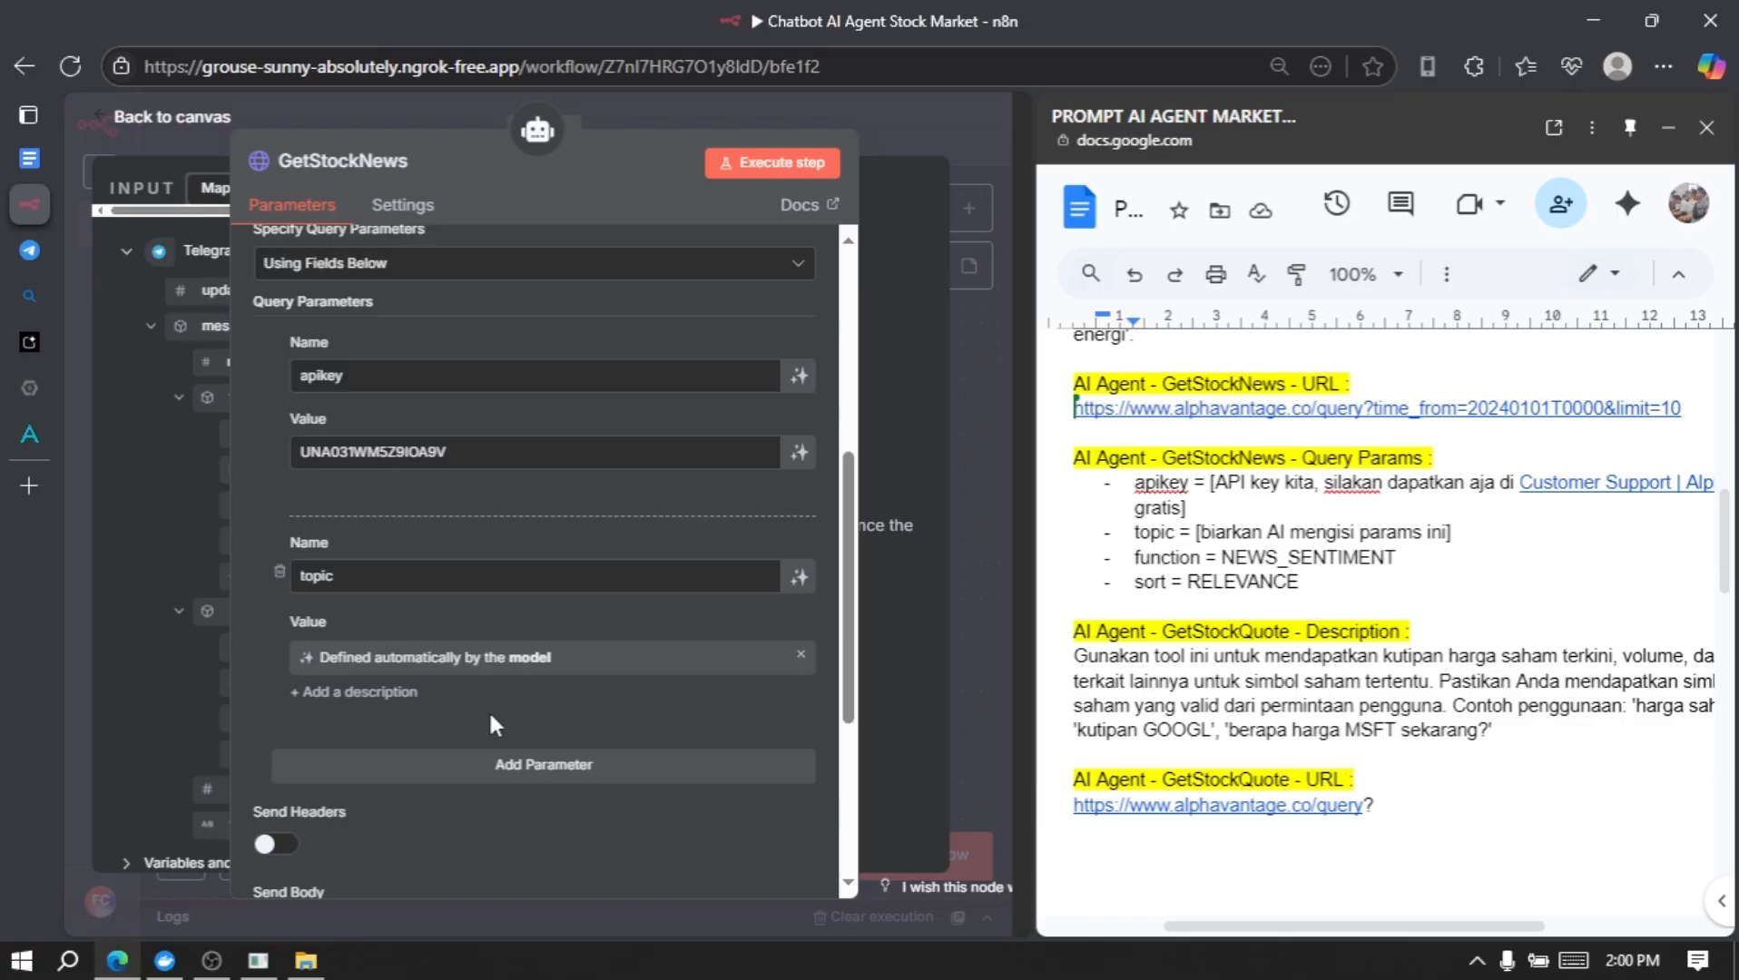
# Step: Add a third query parameter named function with the value NEWS_SENTIMENT from the prompt document
pyautogui.click(588, 778)
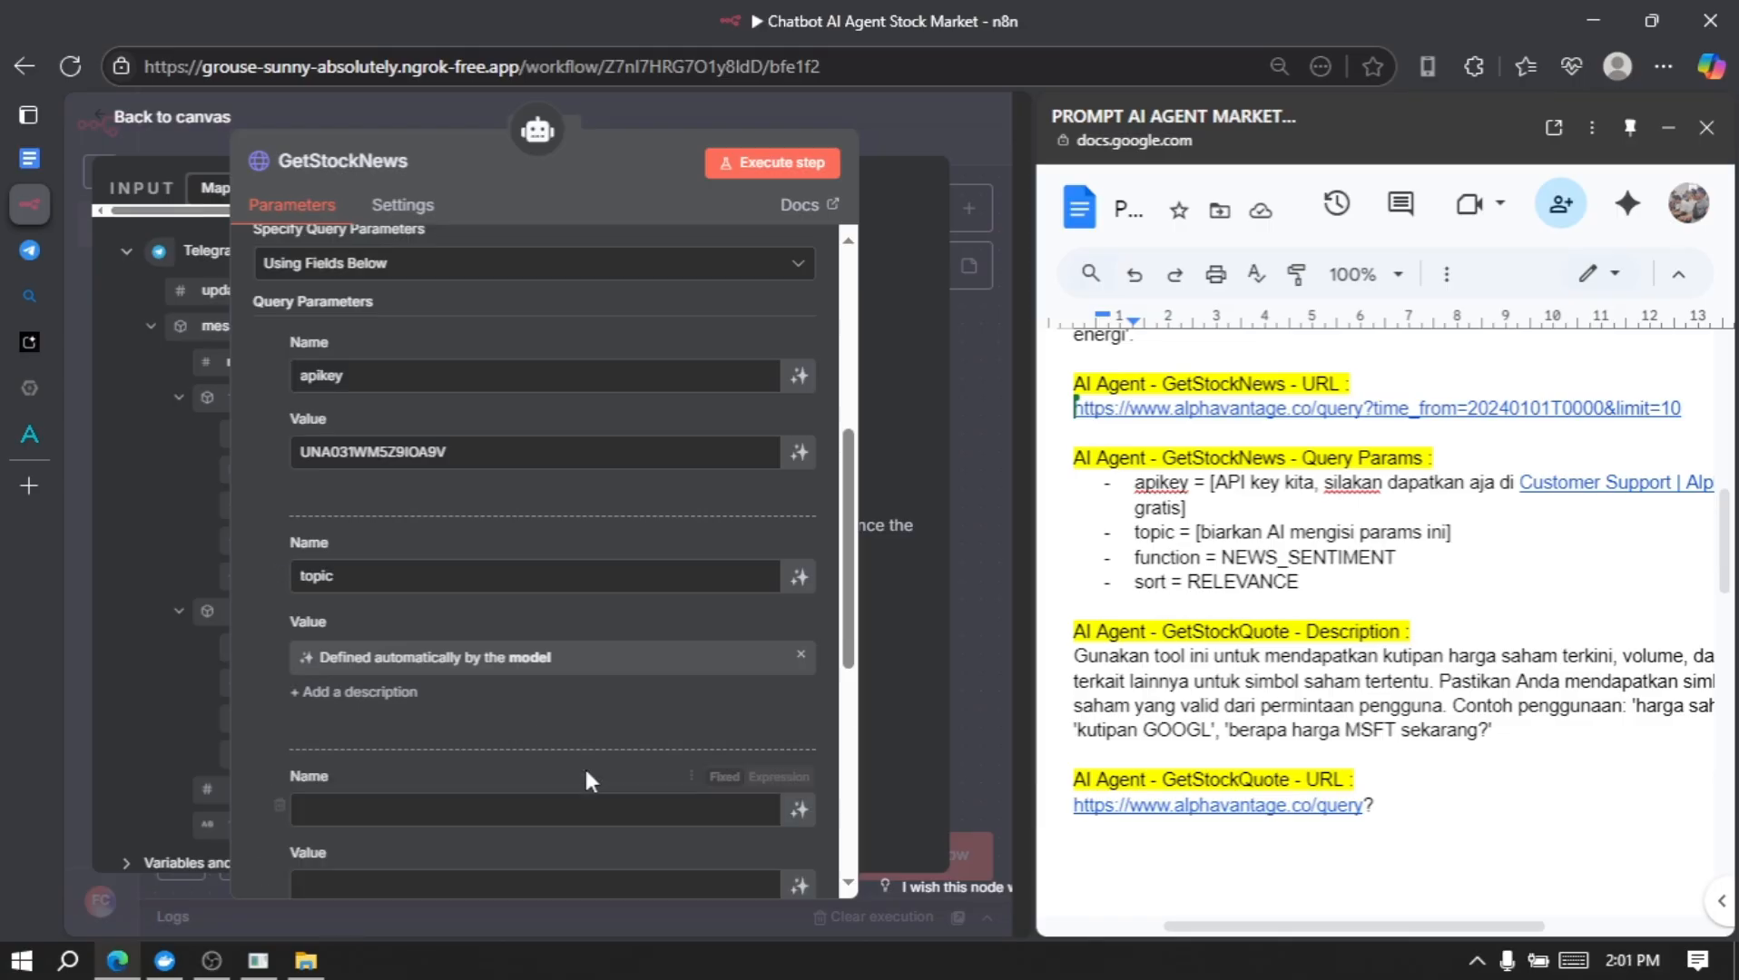
pyautogui.scroll(-2, 599, 726)
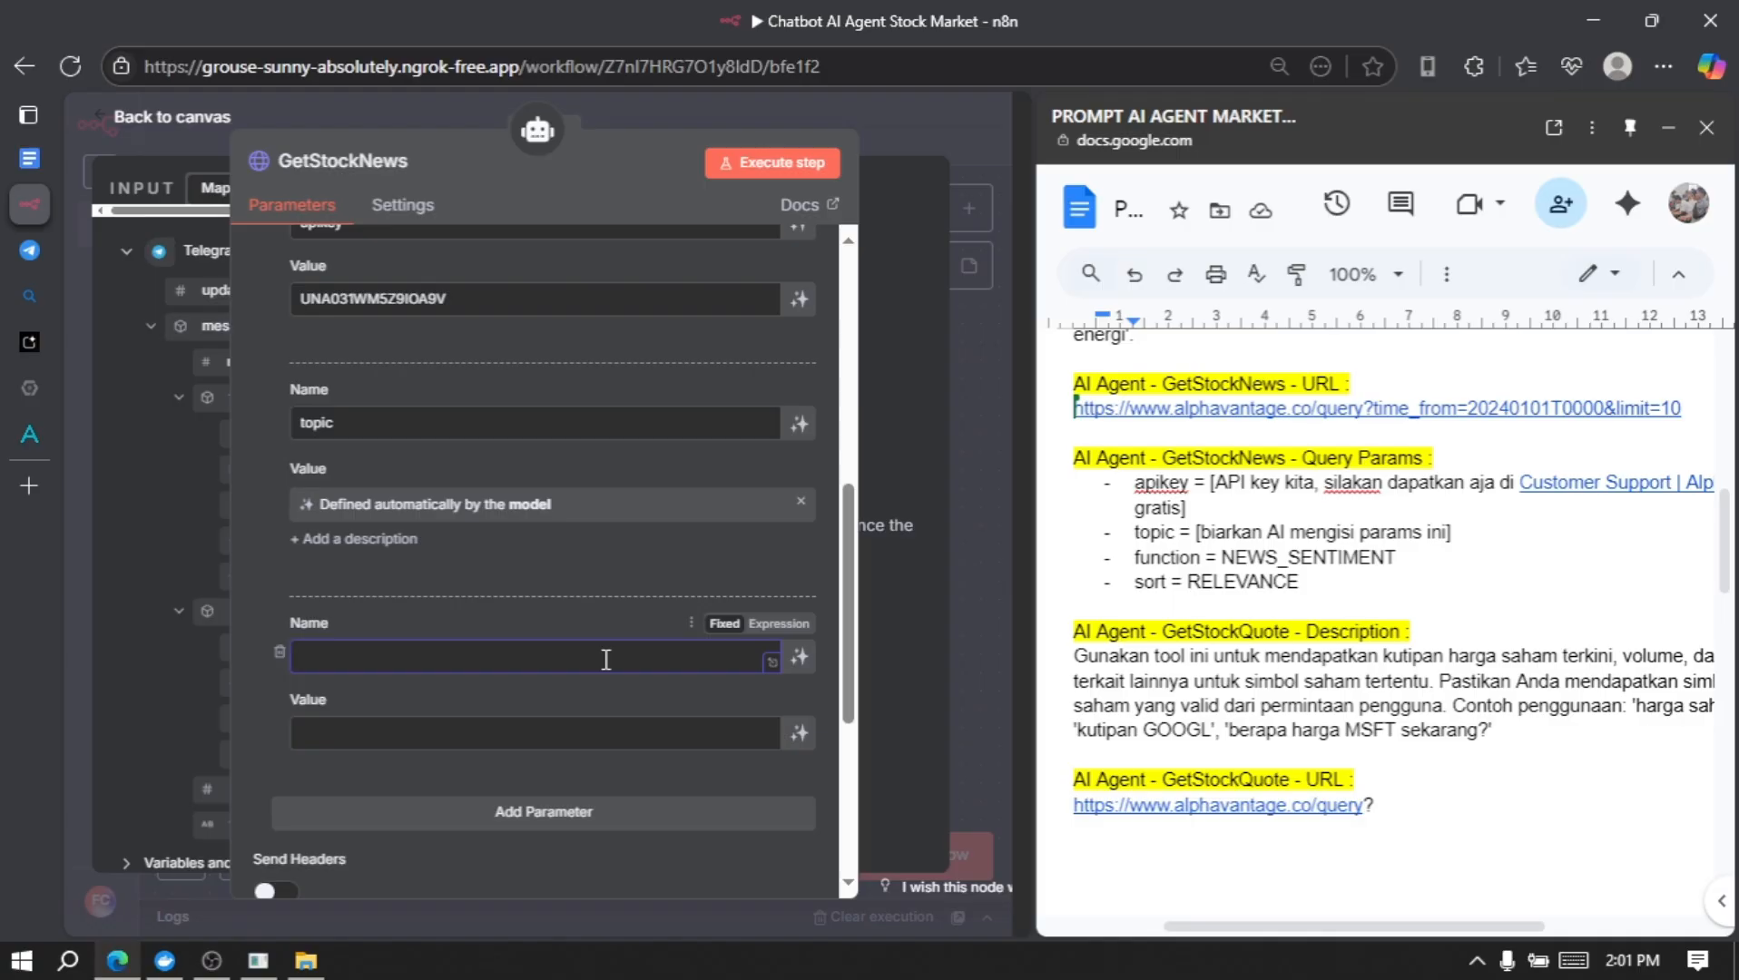
pyautogui.write('function')
pyautogui.moveTo(1223, 557); pyautogui.dragTo(1396, 557)
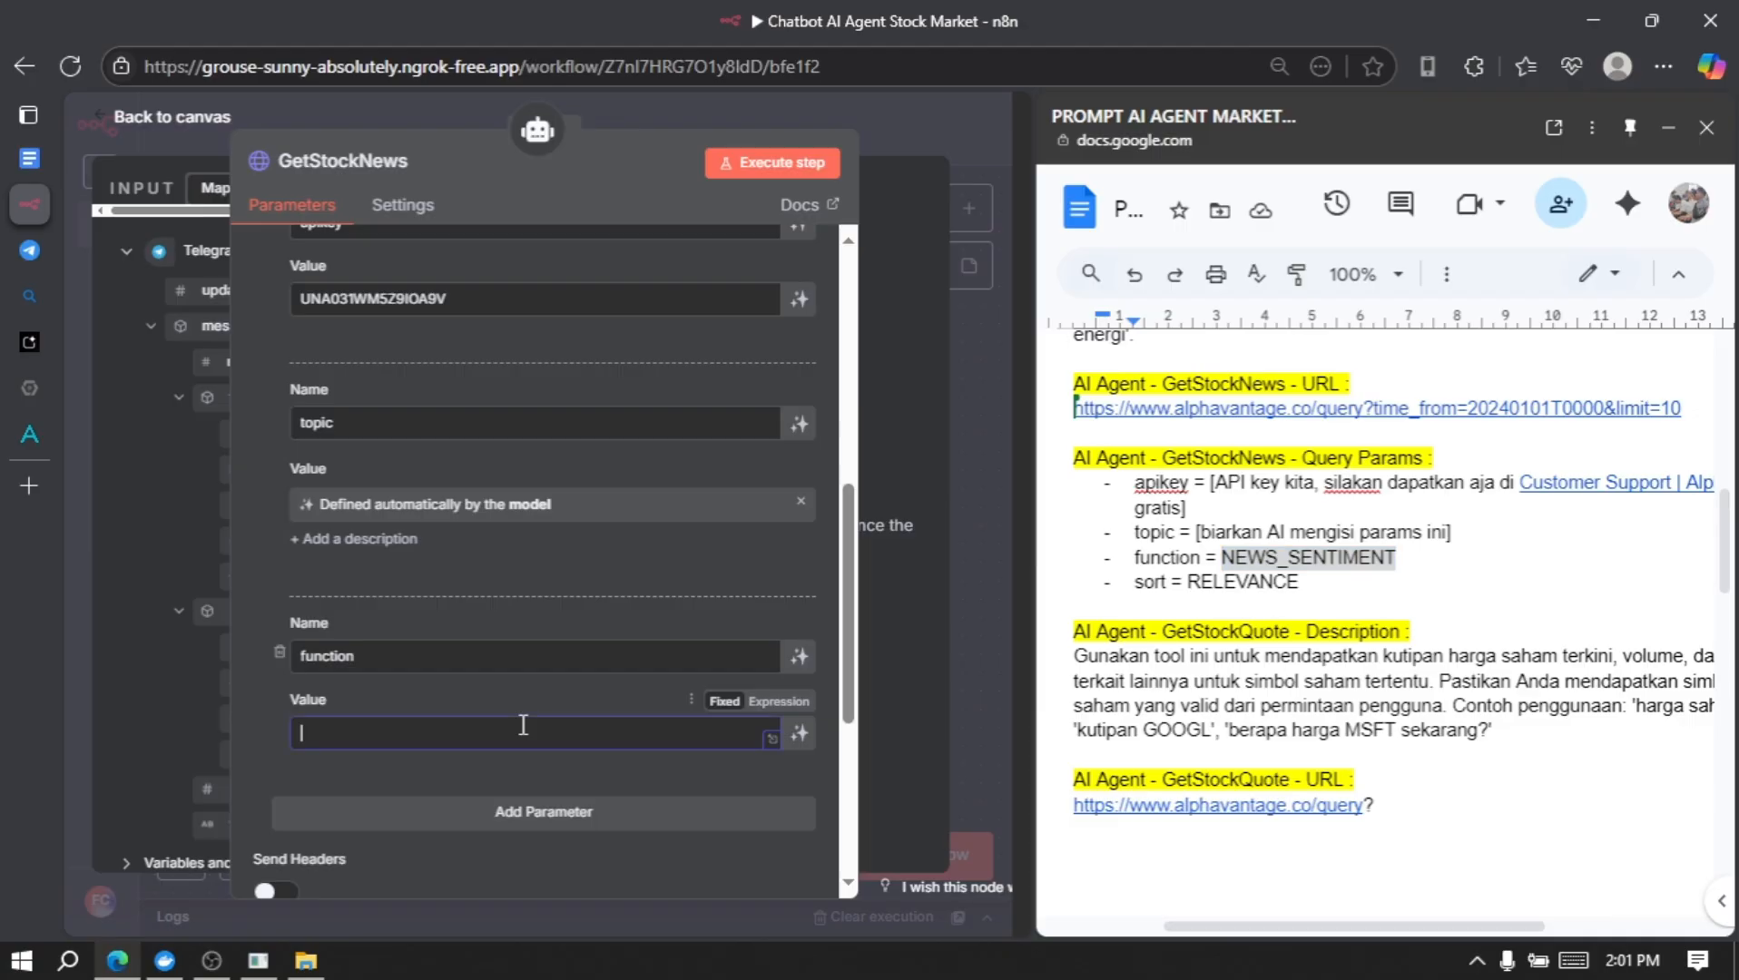
pyautogui.write('NEWS_SENTIMENT')
# Step: Open the API documentation from the Alpha Vantage support page and examine the required and optional API parameters
pyautogui.click(30, 432)
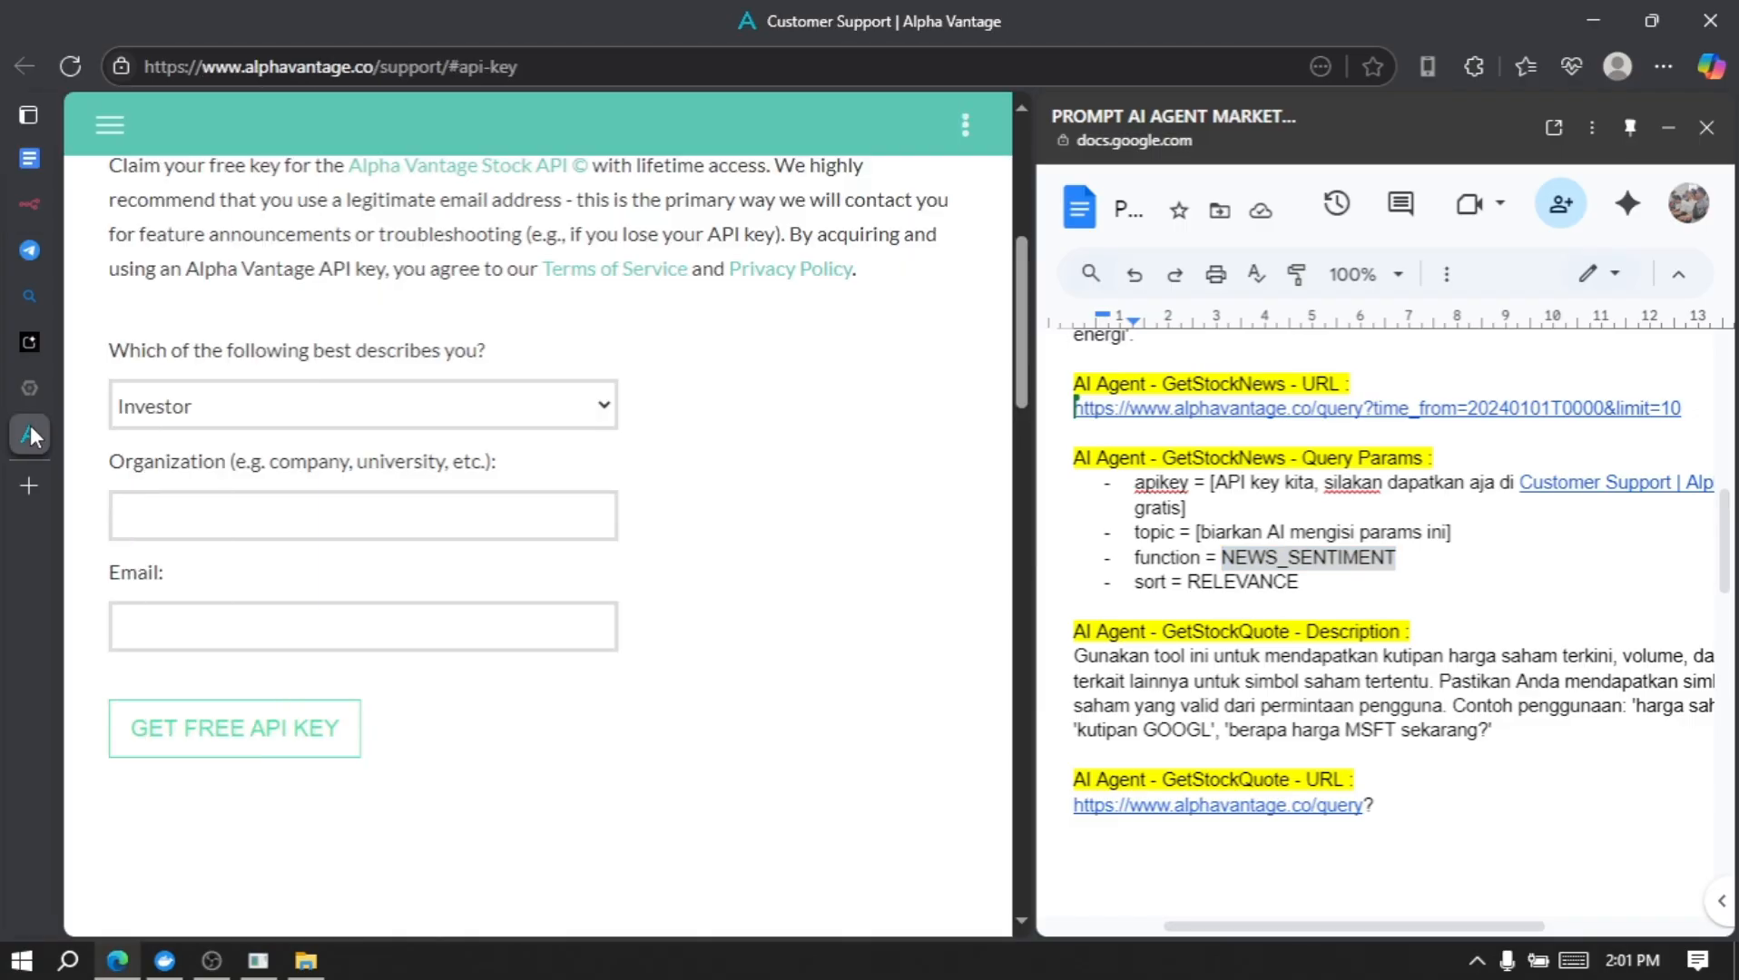
pyautogui.scroll(-1, 675, 578)
pyautogui.scroll(5, 675, 578)
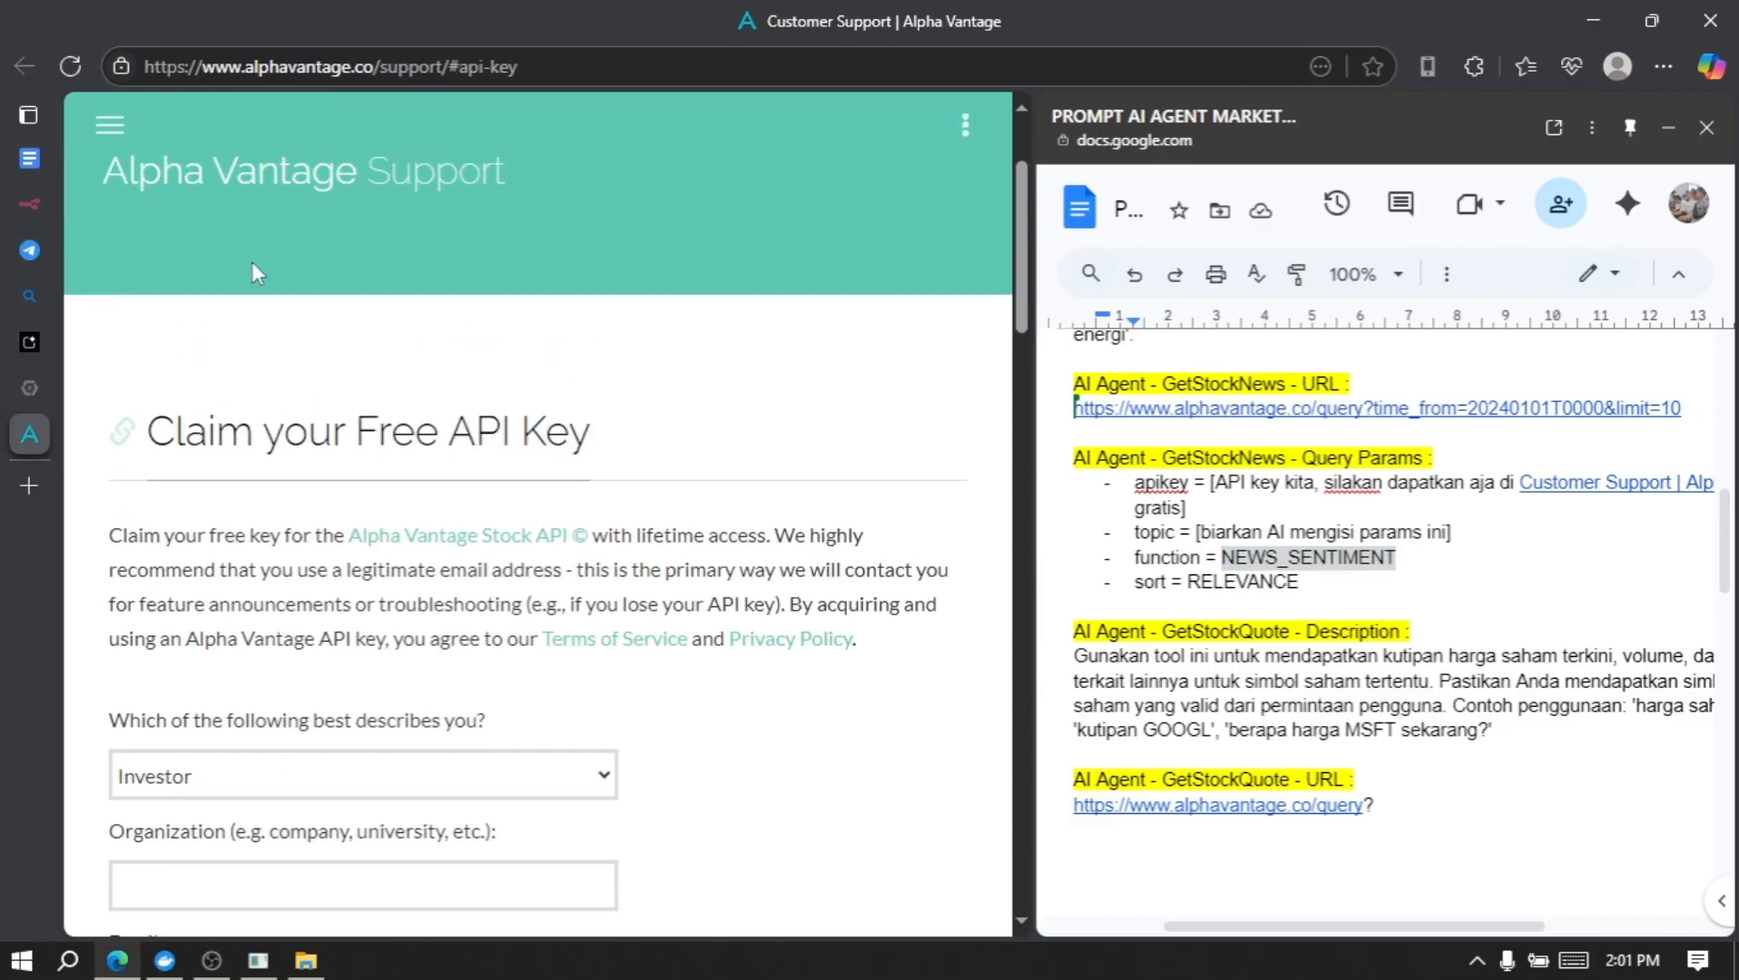
pyautogui.click(135, 134)
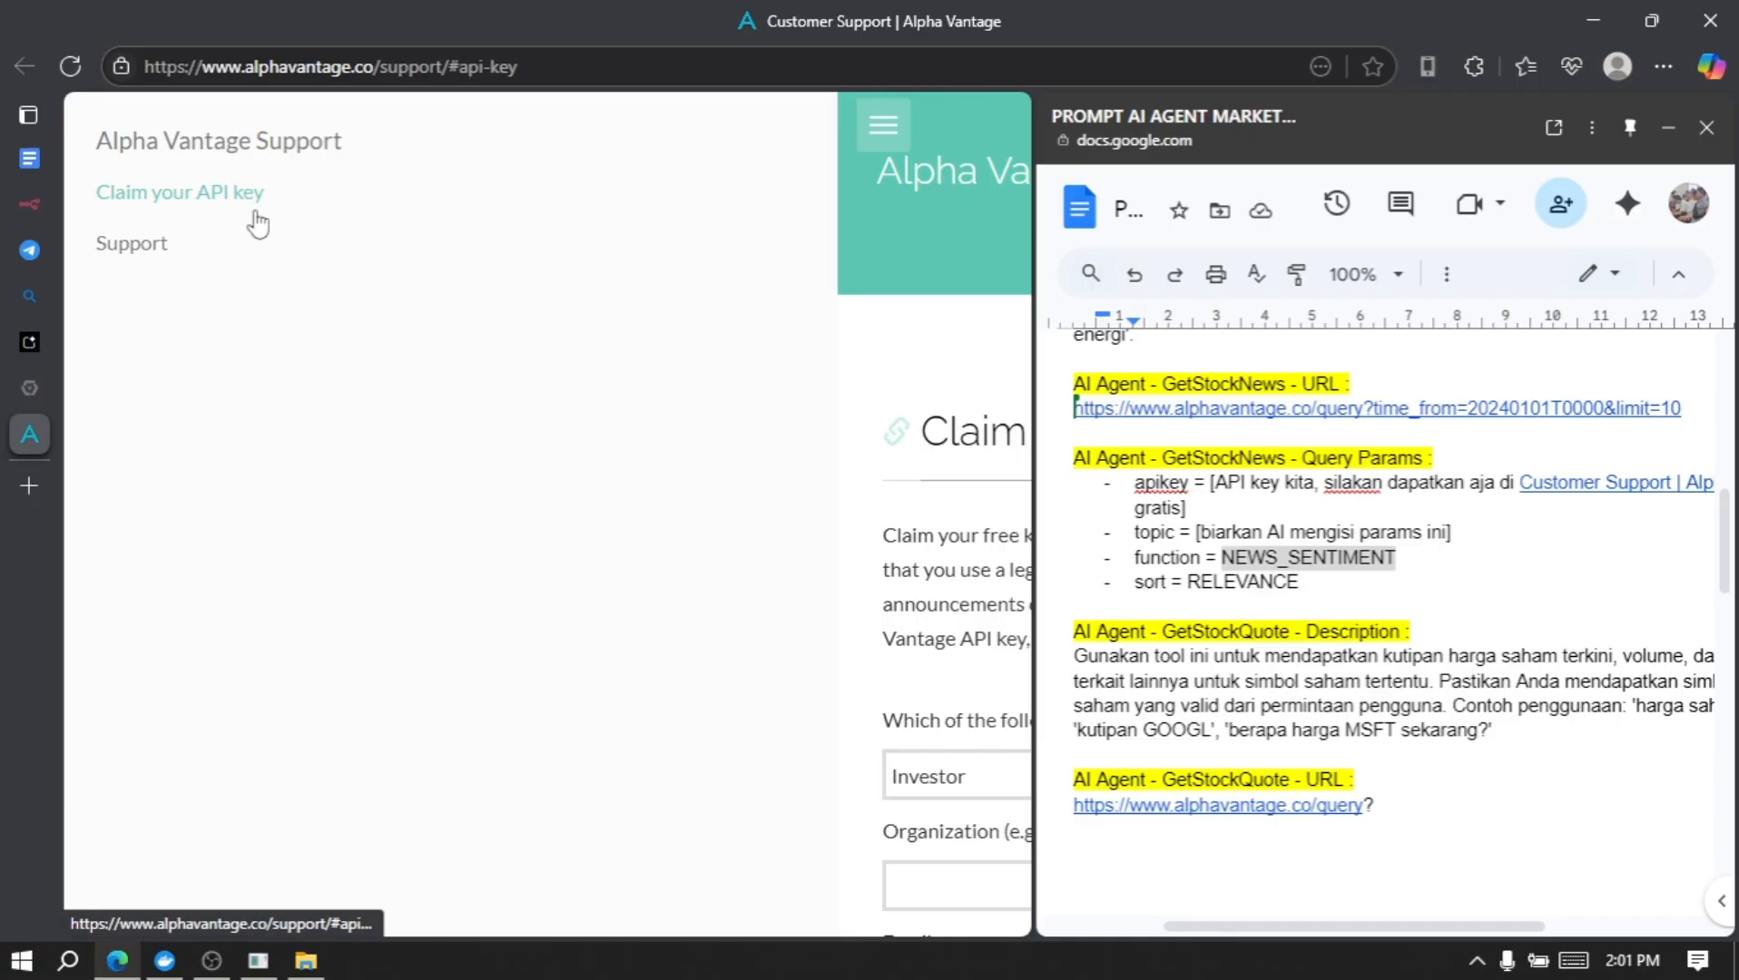
pyautogui.click(962, 133)
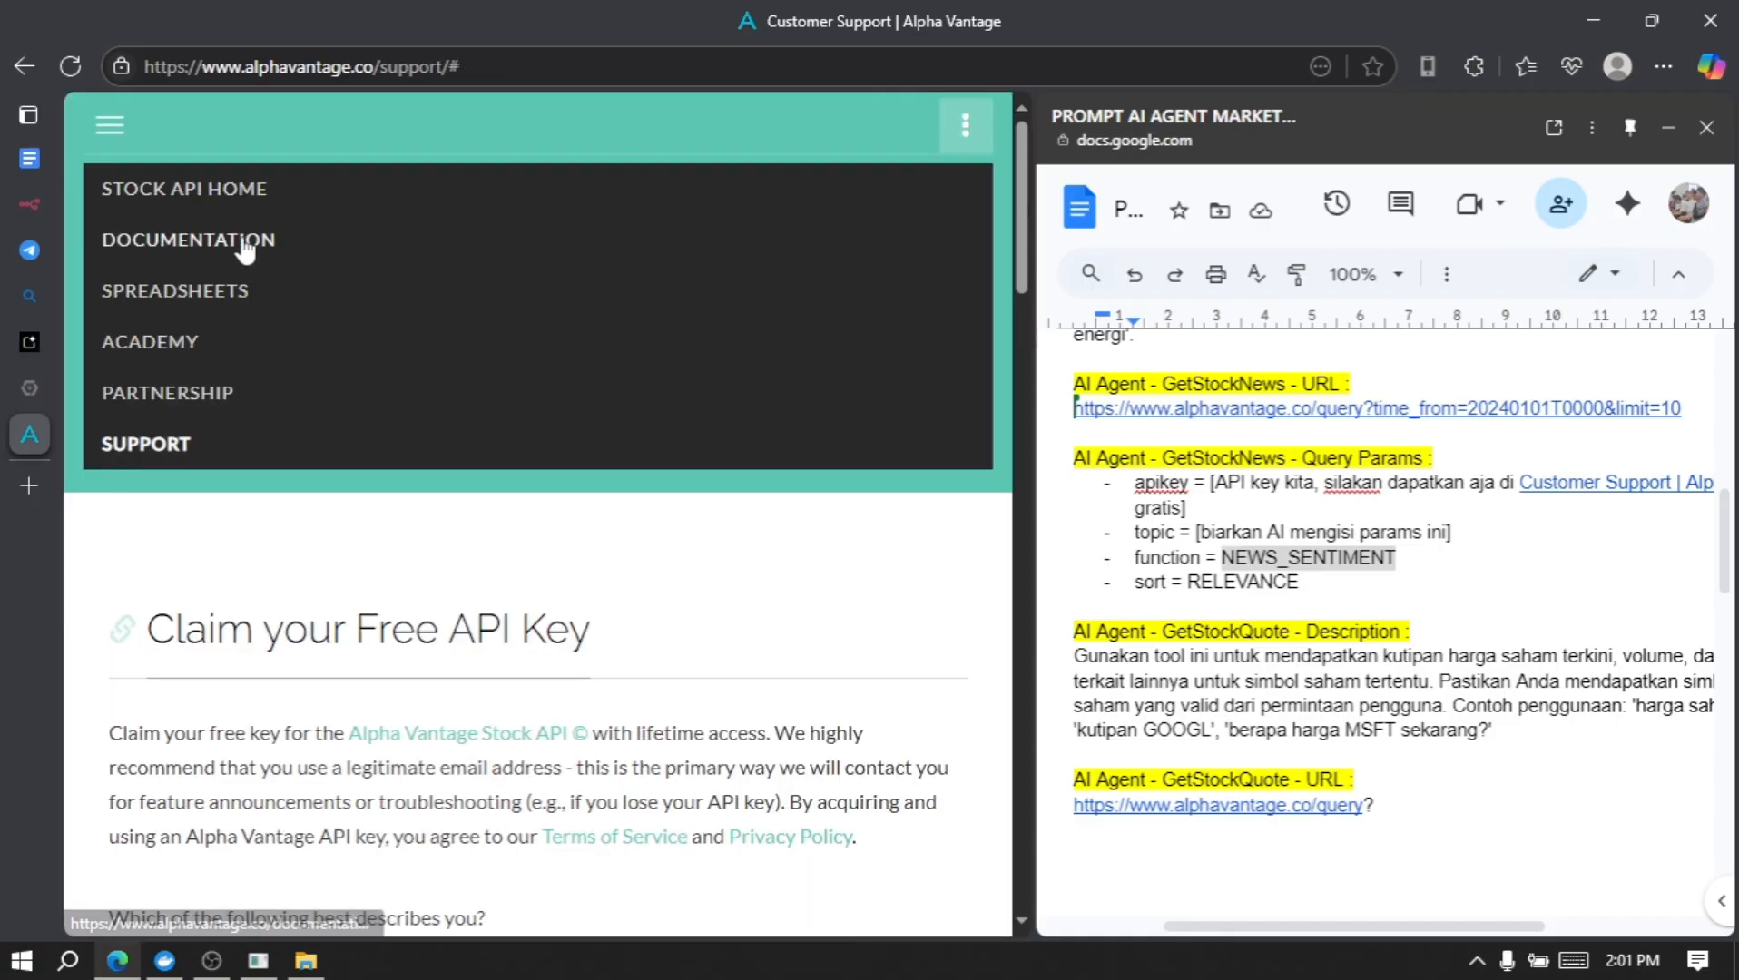
pyautogui.click(244, 242)
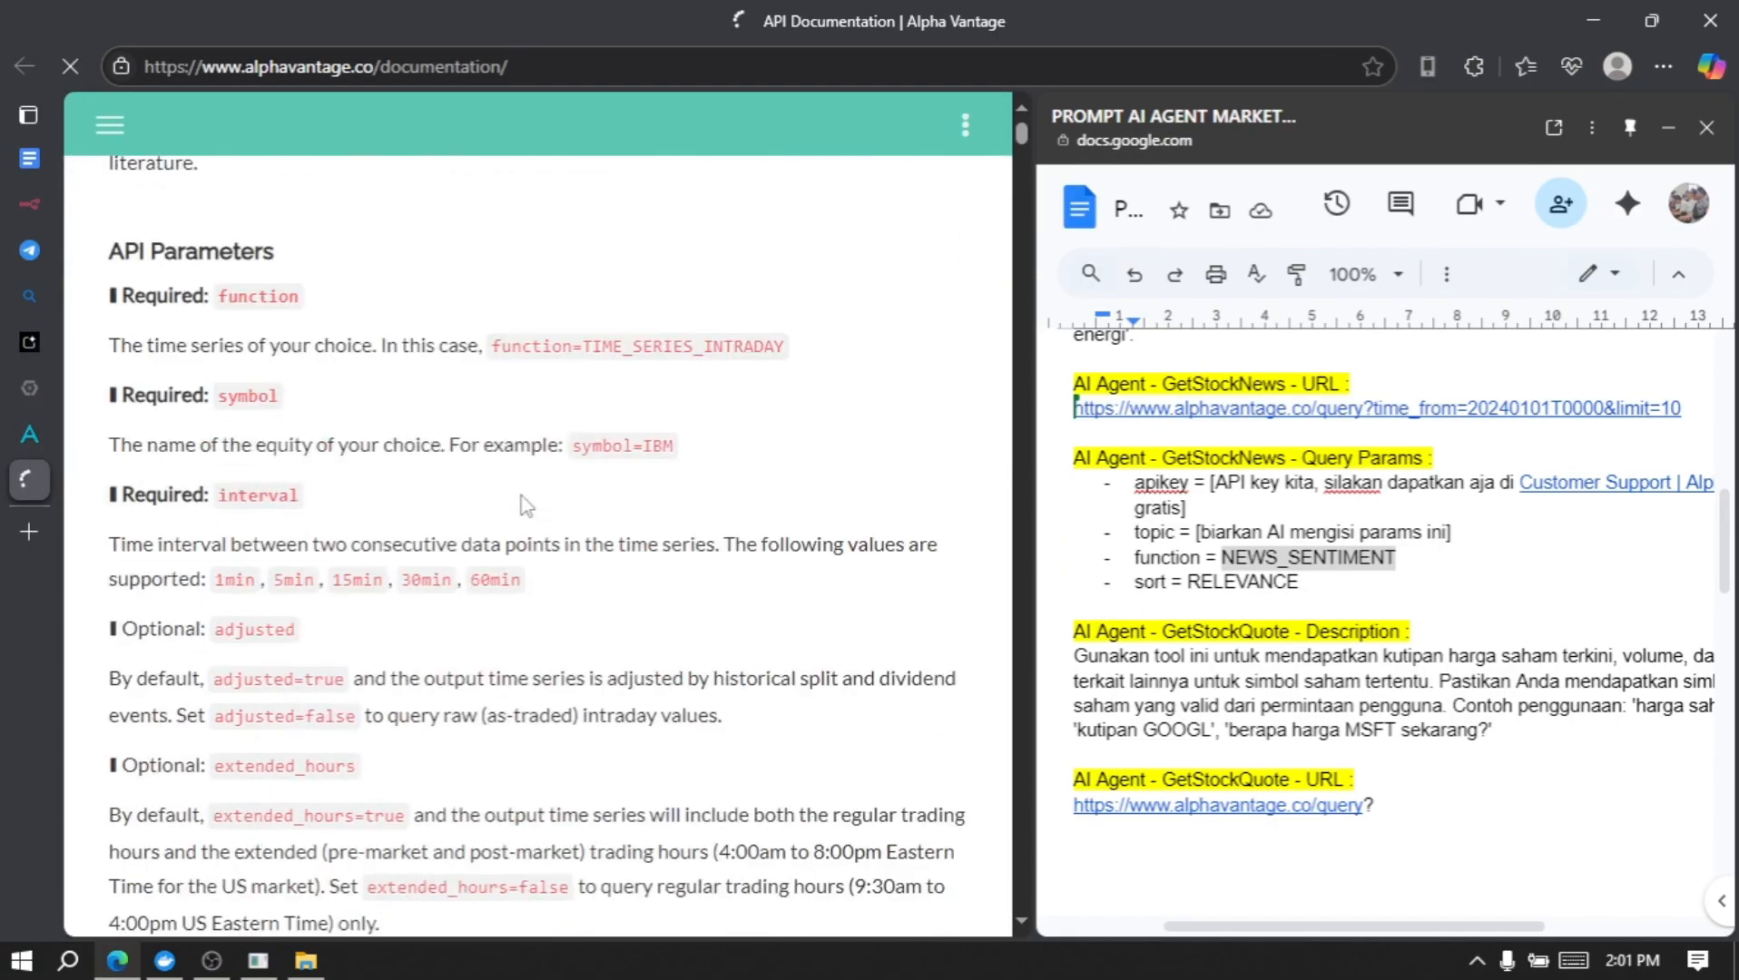
pyautogui.scroll(-15, 525, 505)
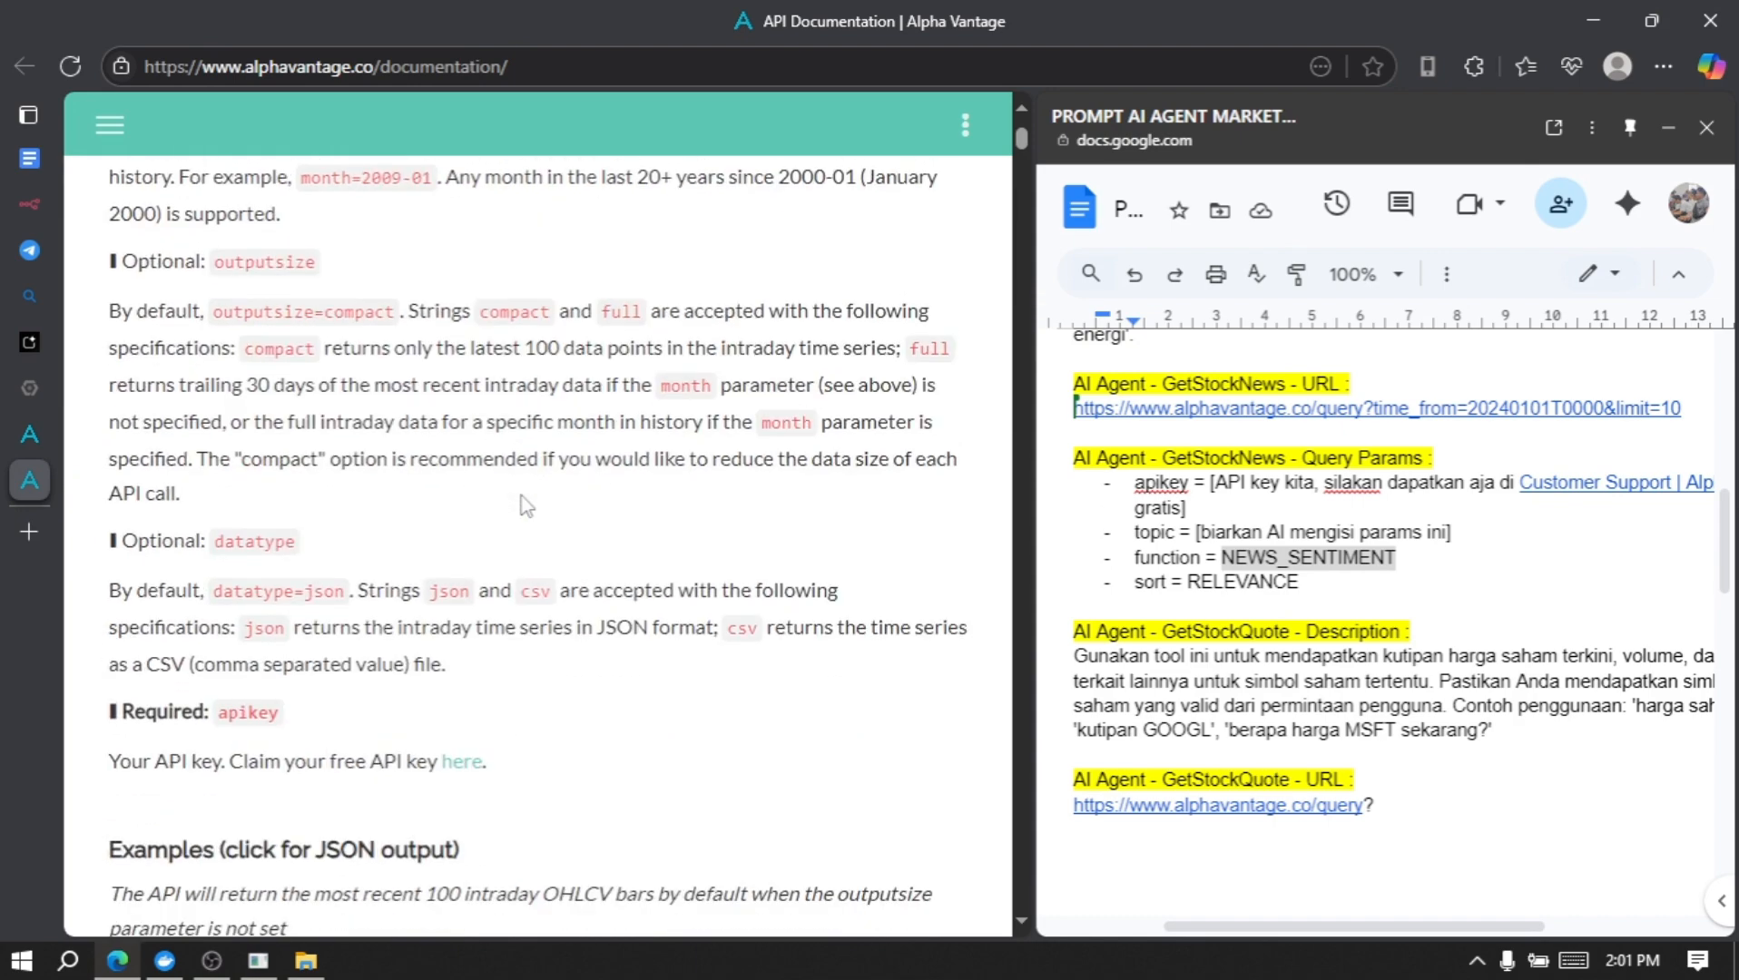
pyautogui.scroll(-20, 527, 505)
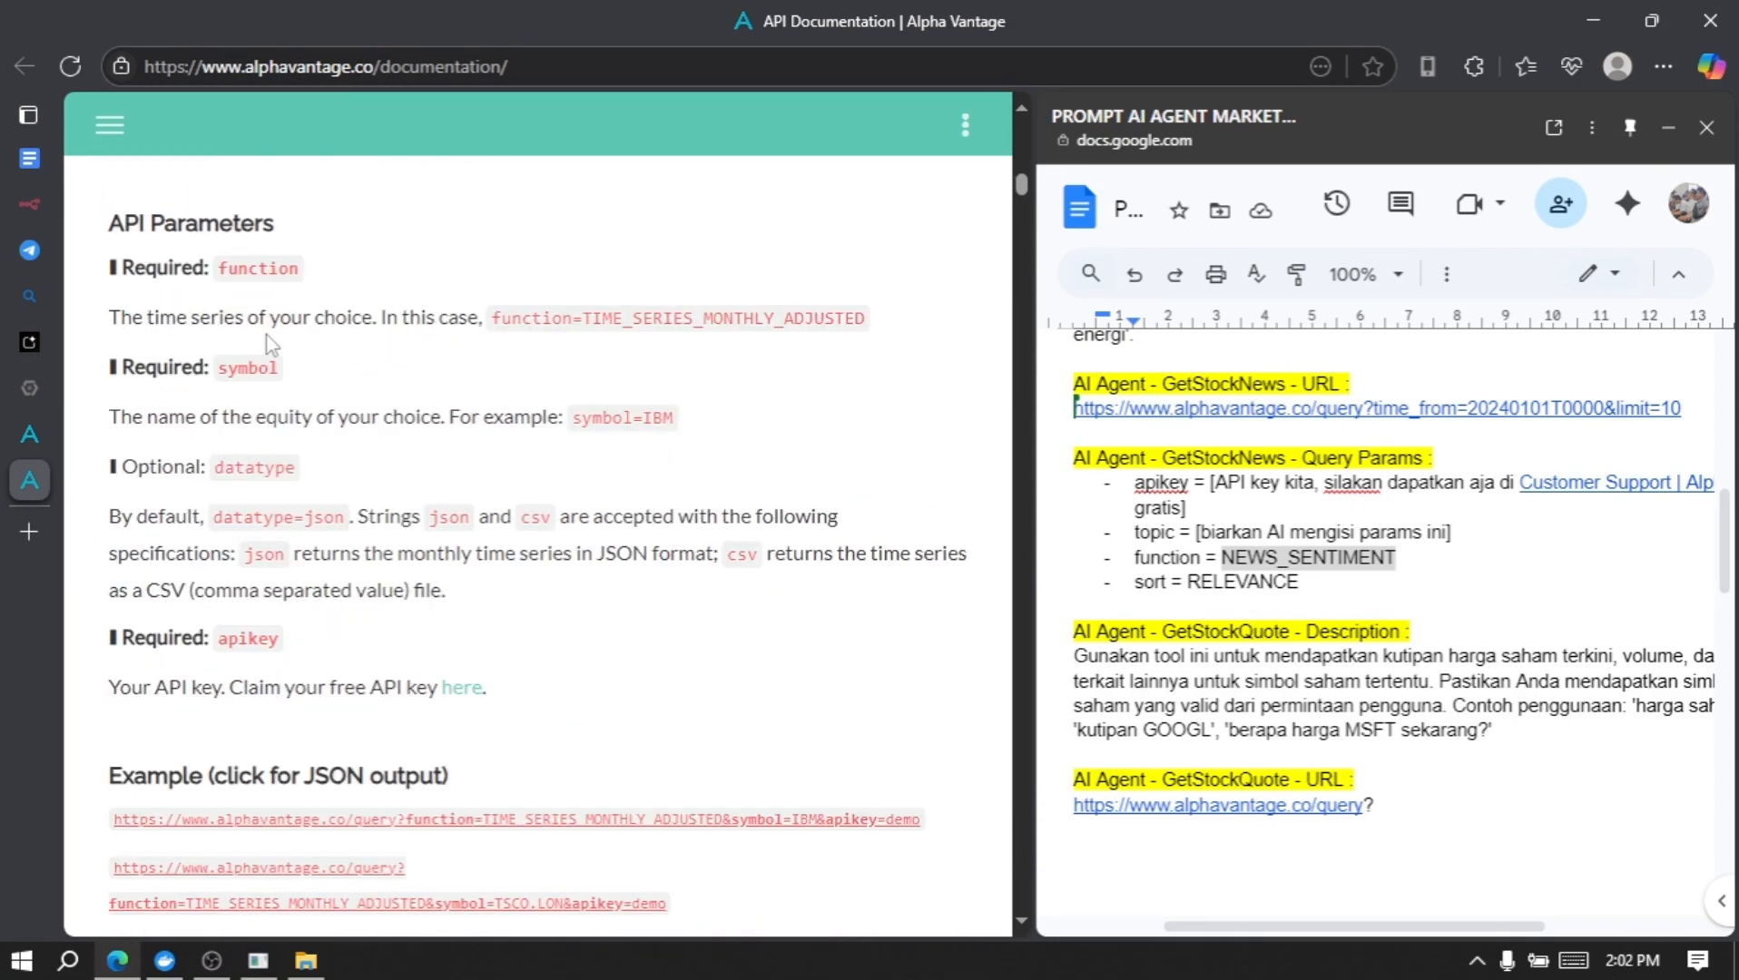
# Step: Back in n8n, add a fourth GetStockNews query parameter named sort with the value RELEVANCE
pyautogui.click(37, 207)
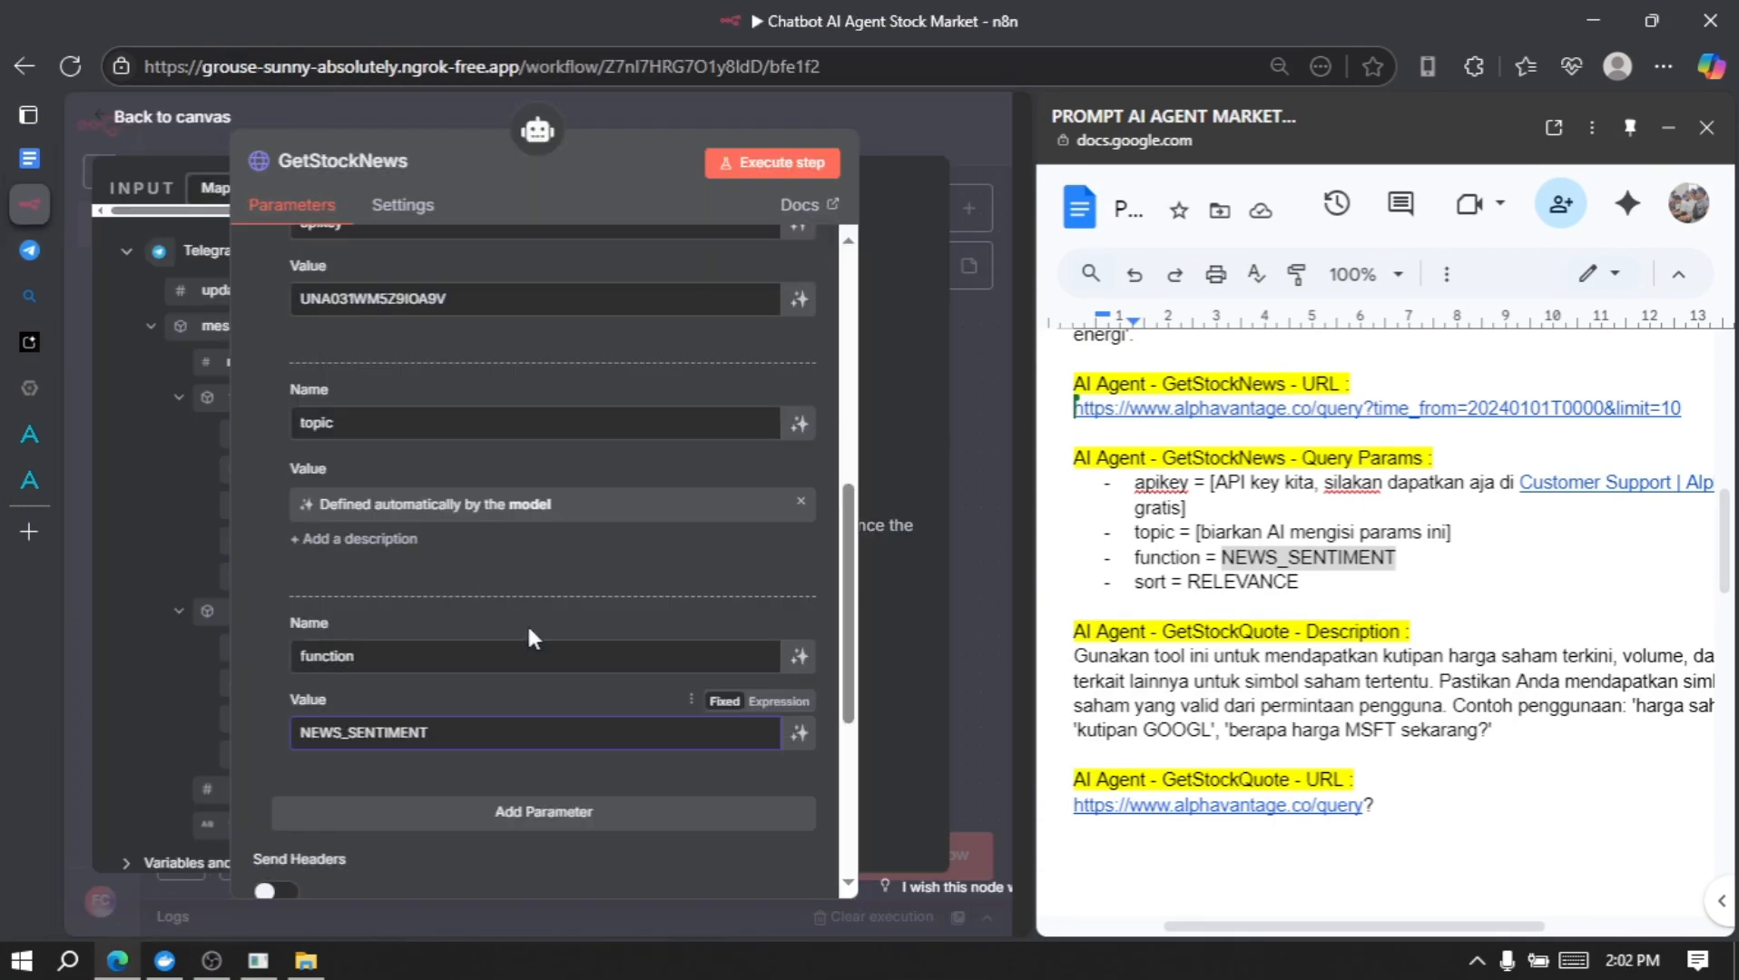
pyautogui.scroll(-2, 529, 630)
pyautogui.click(585, 669)
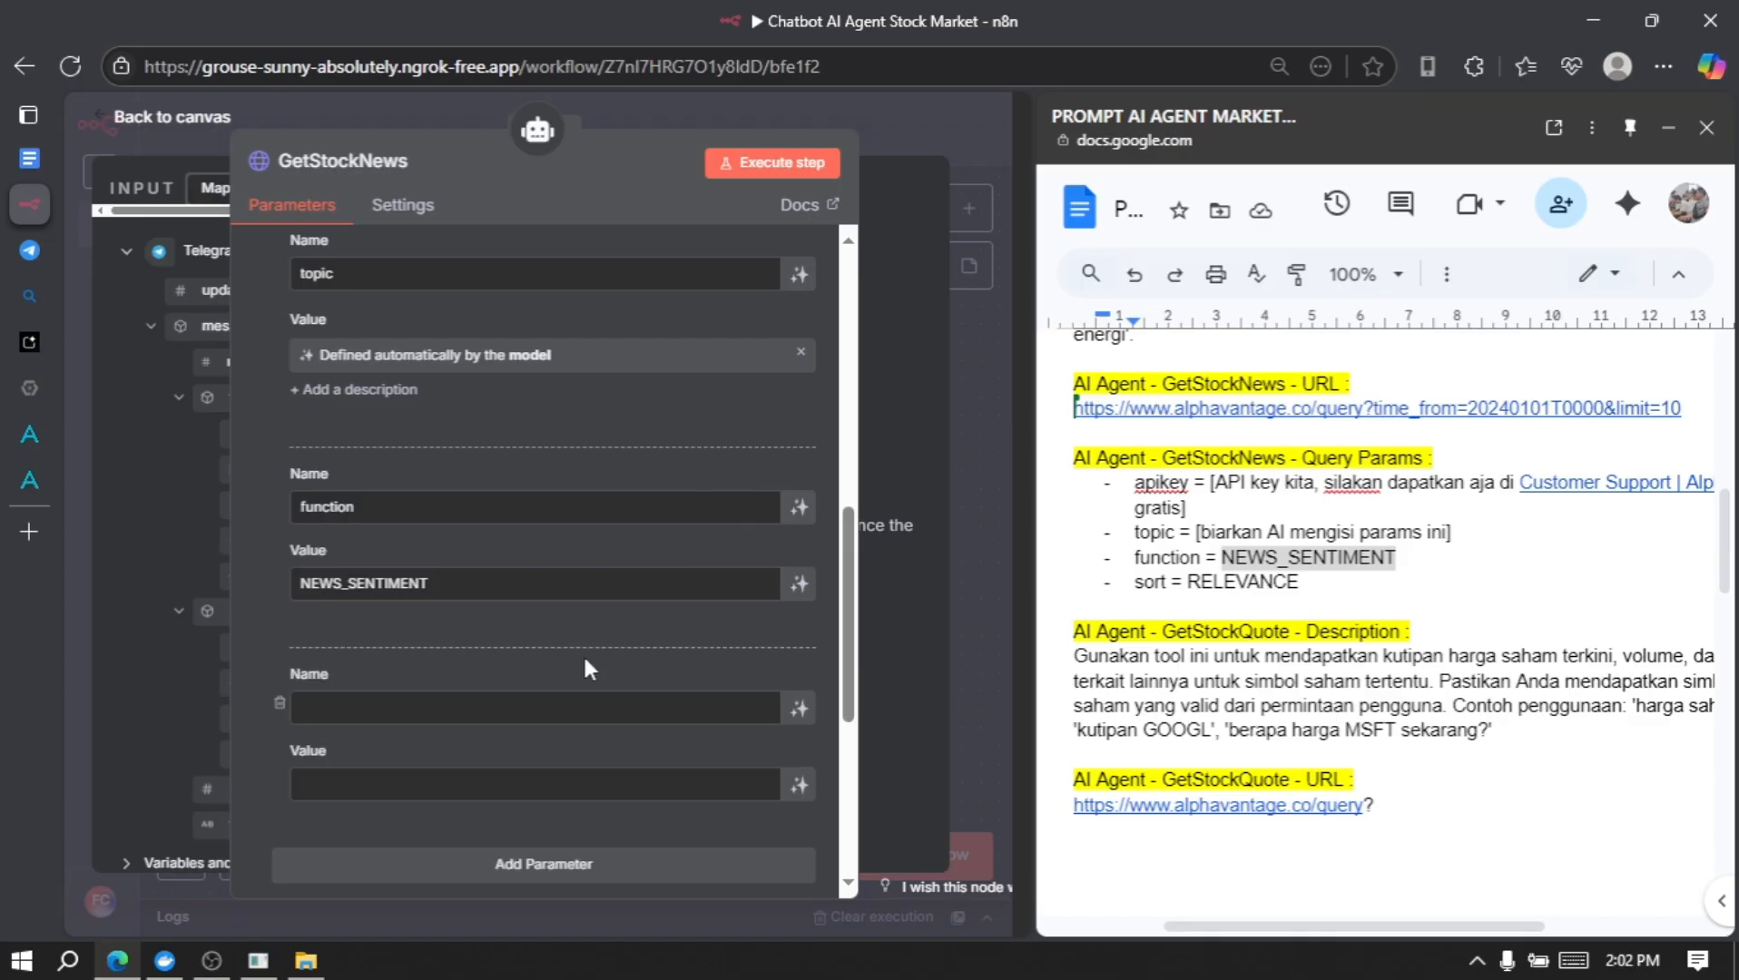
pyautogui.write('sort')
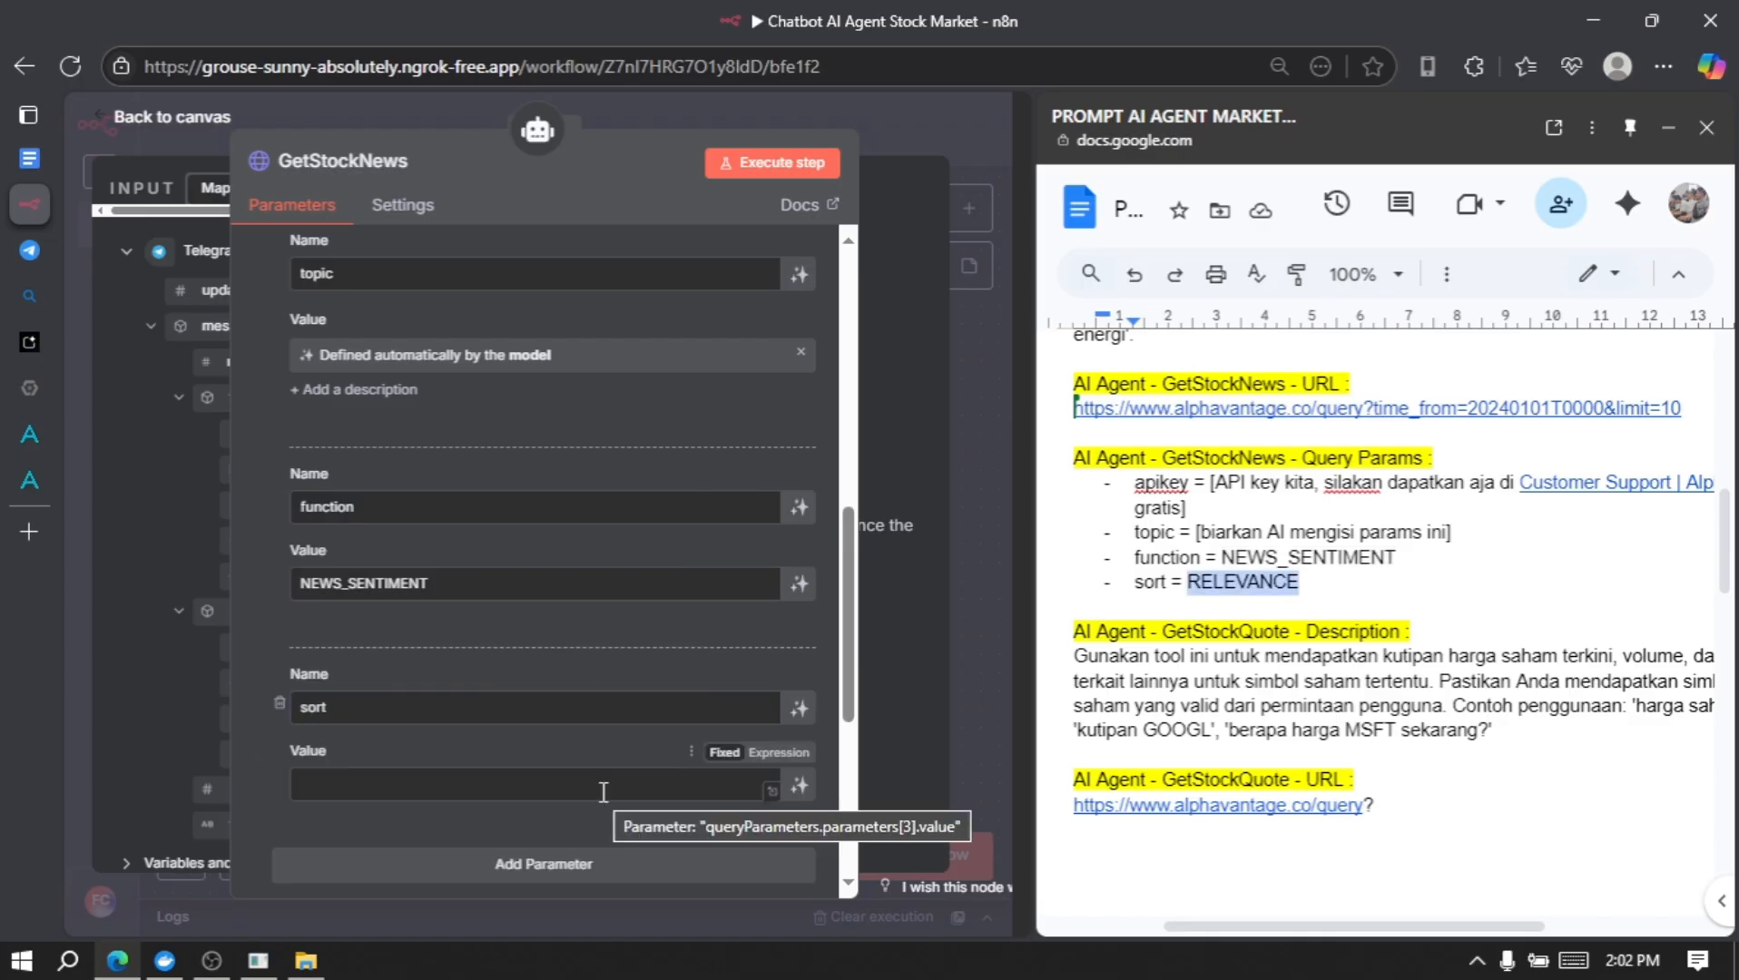
pyautogui.click(603, 791)
pyautogui.write('RELEVANCE')
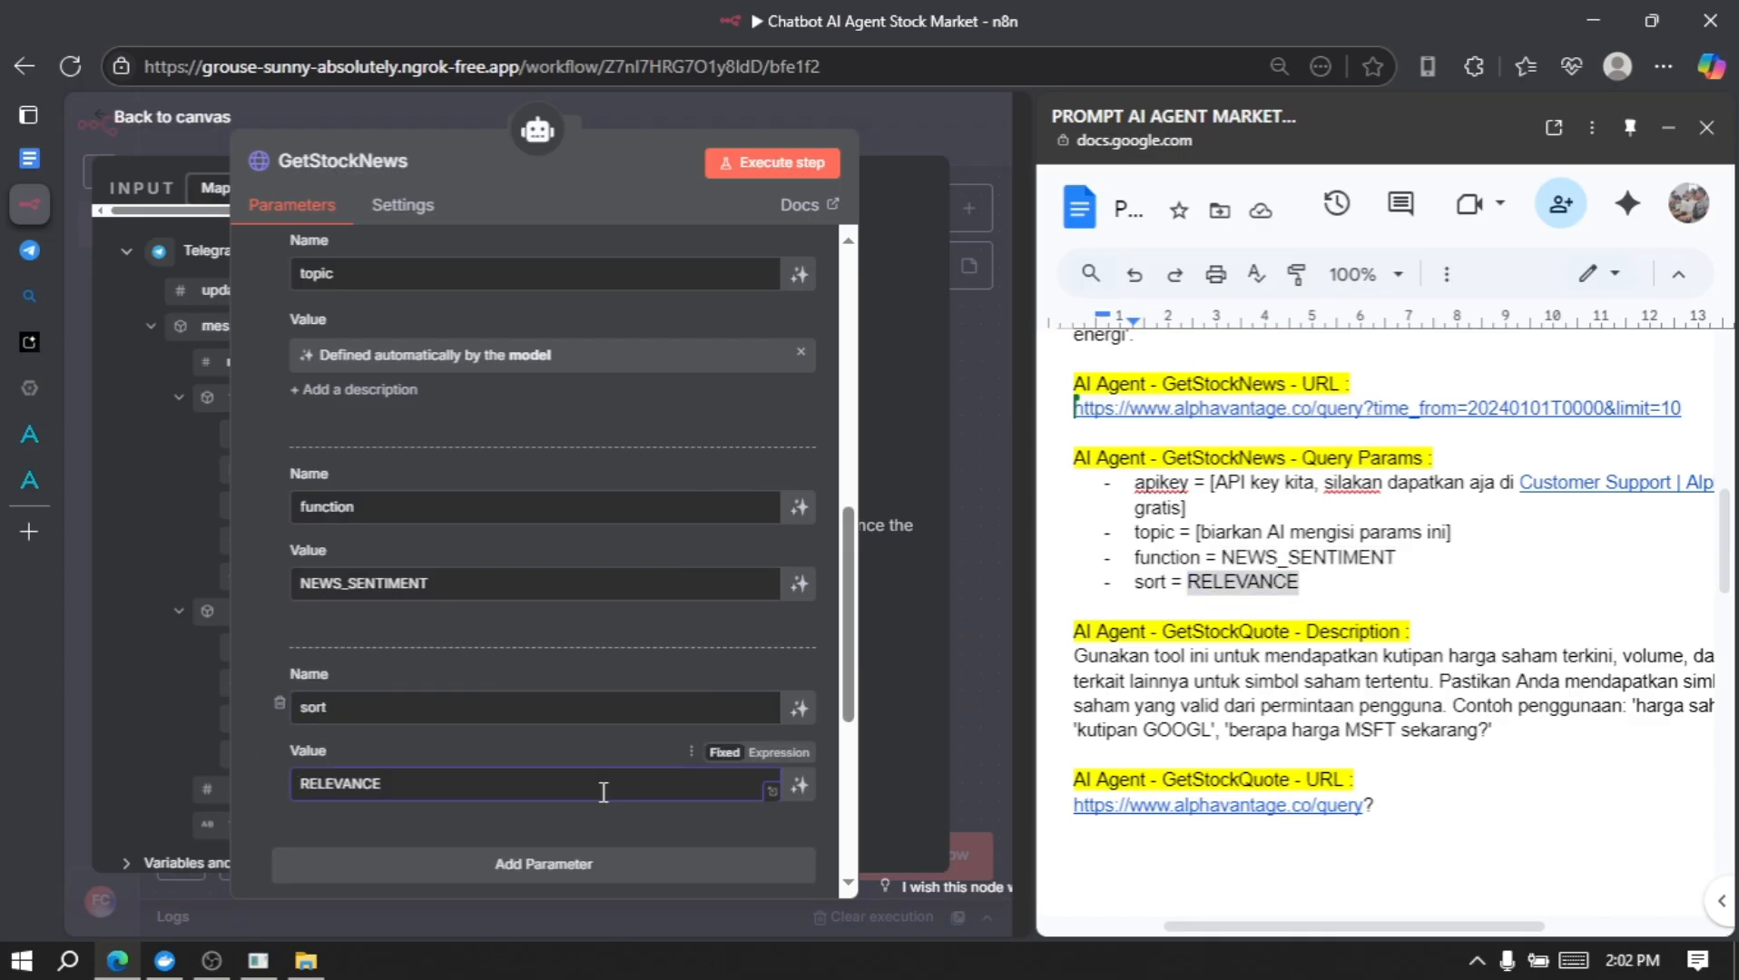
# Step: Review the GetStockNews parameters, return to the canvas and attach another HTTP Request Tool to the AI Agent
pyautogui.scroll(-4, 525, 752)
pyautogui.scroll(10, 526, 752)
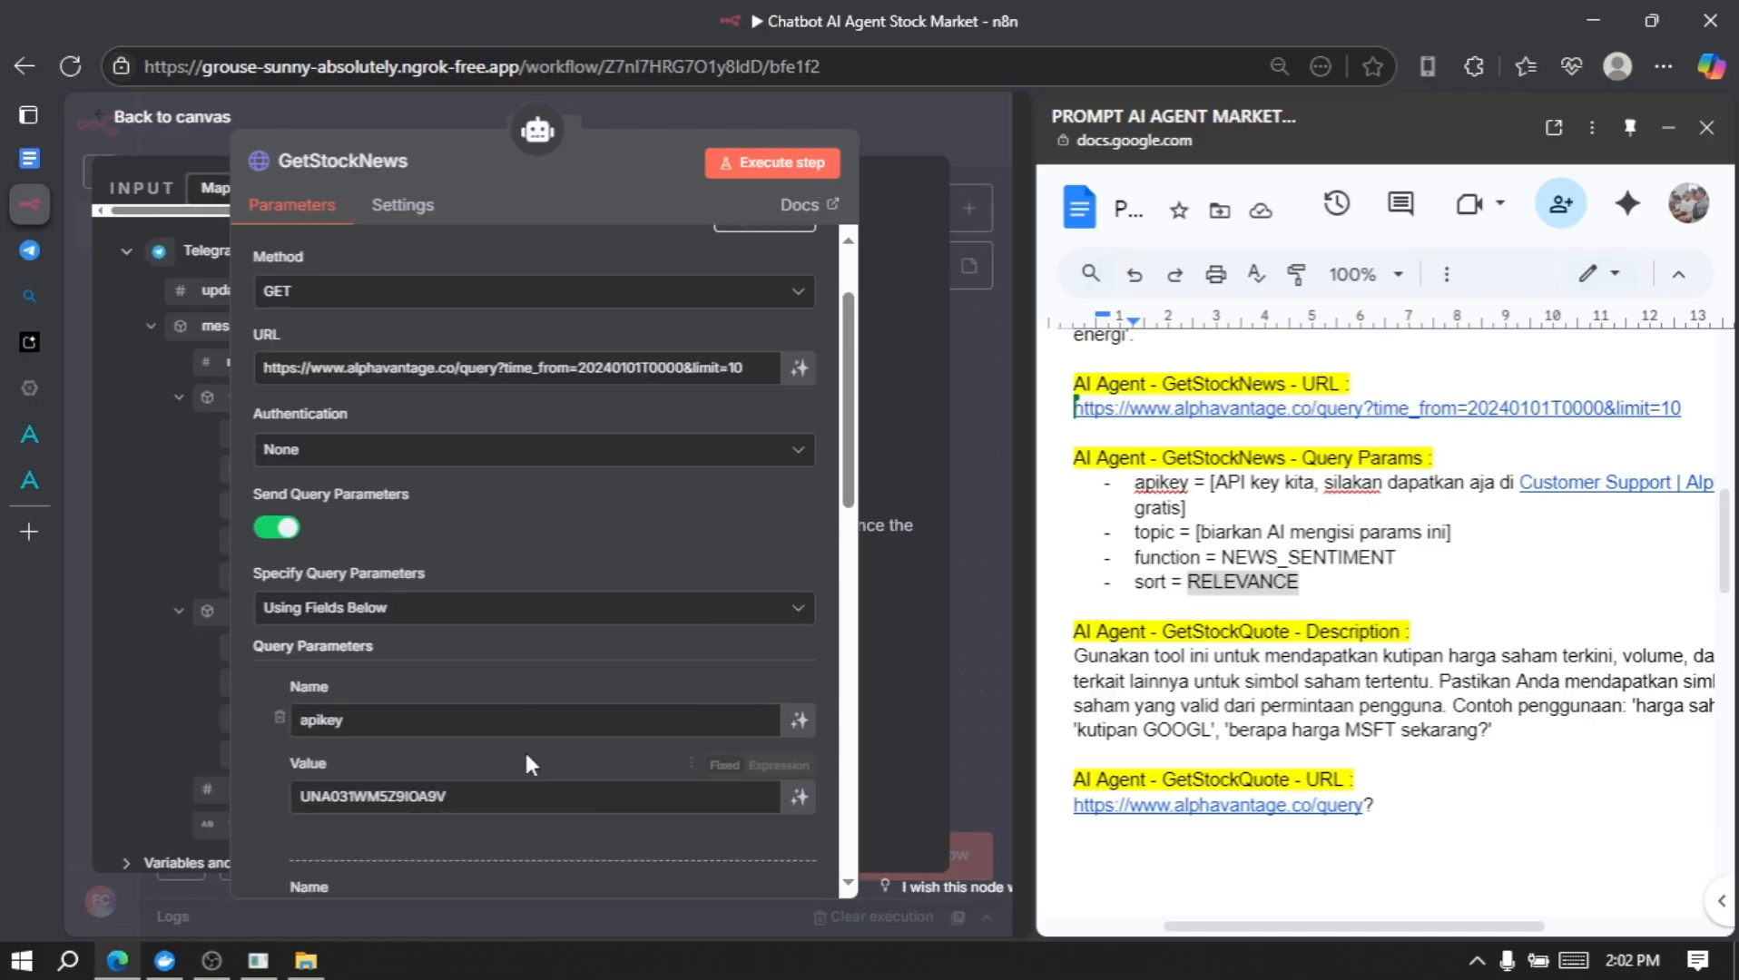
pyautogui.scroll(1, 525, 756)
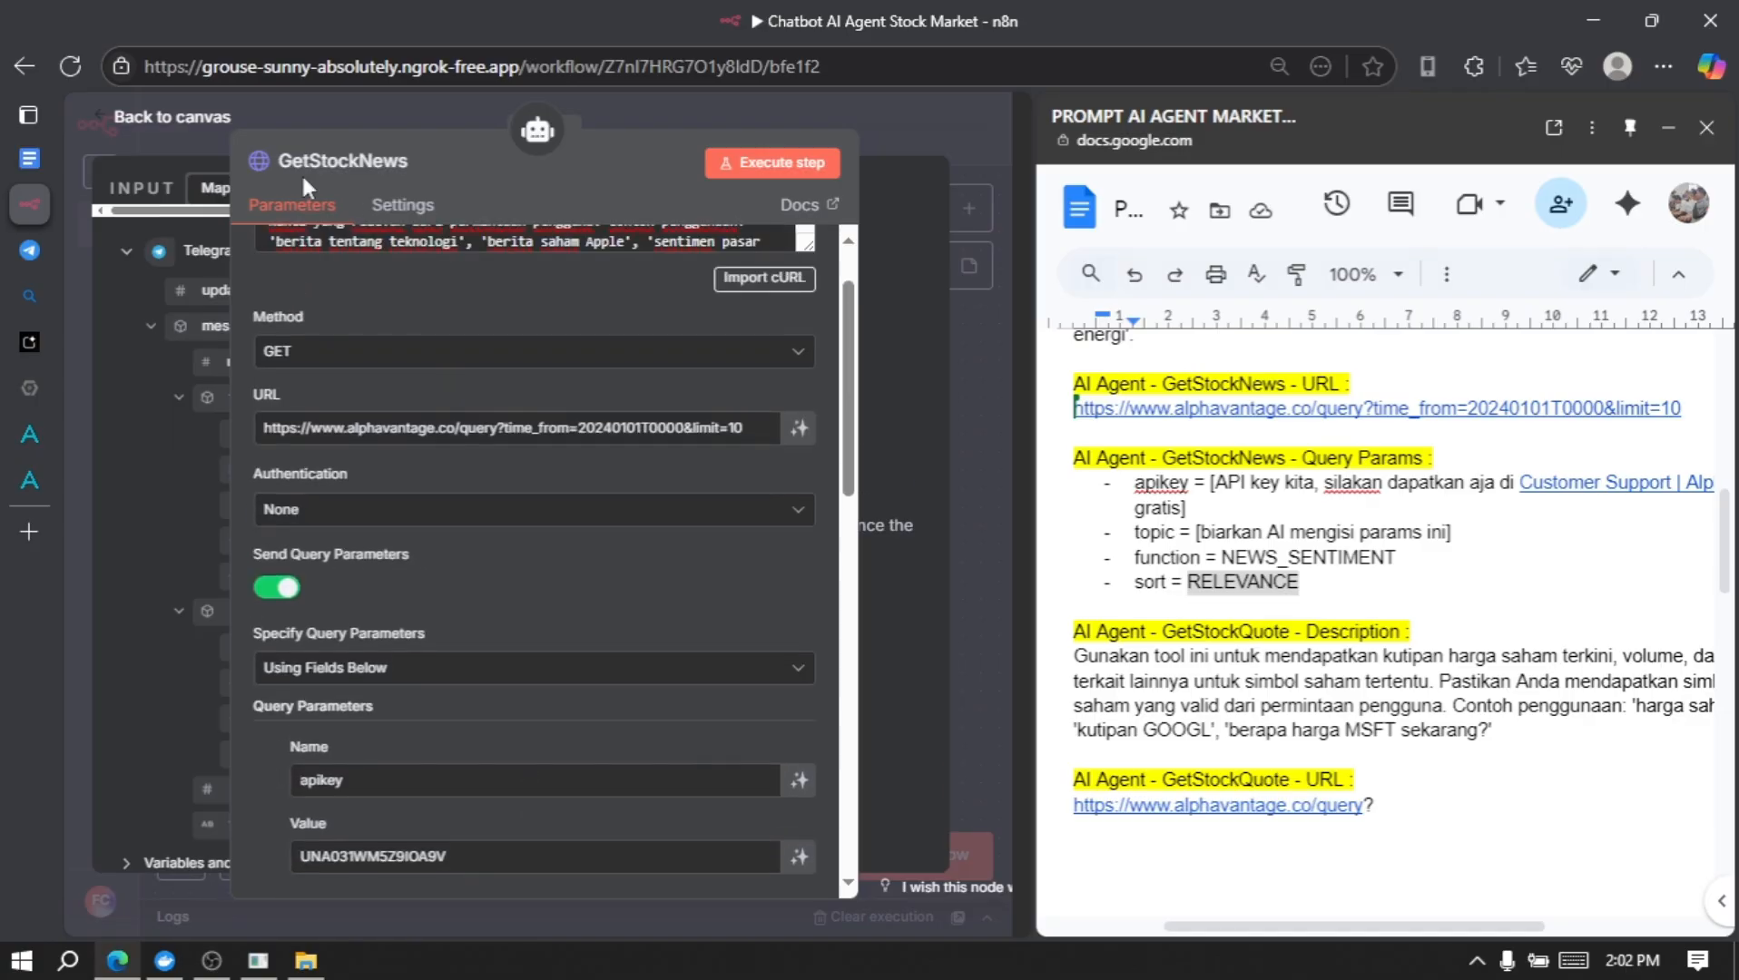
pyautogui.click(196, 134)
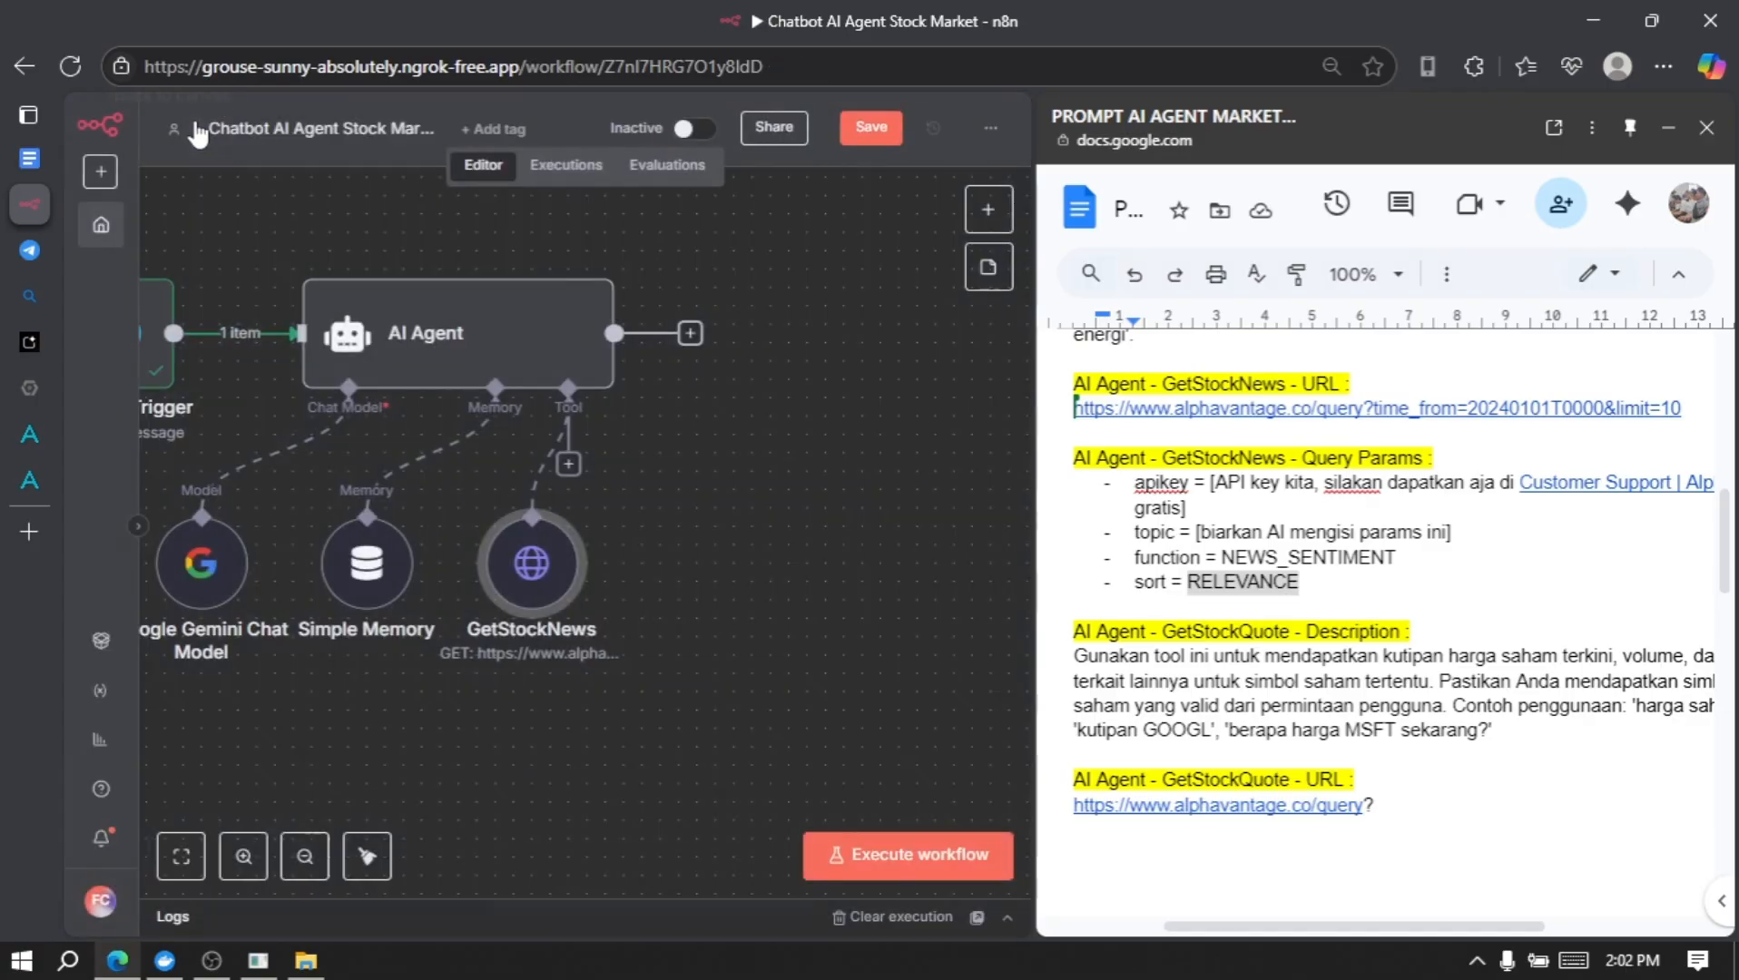
pyautogui.click(569, 467)
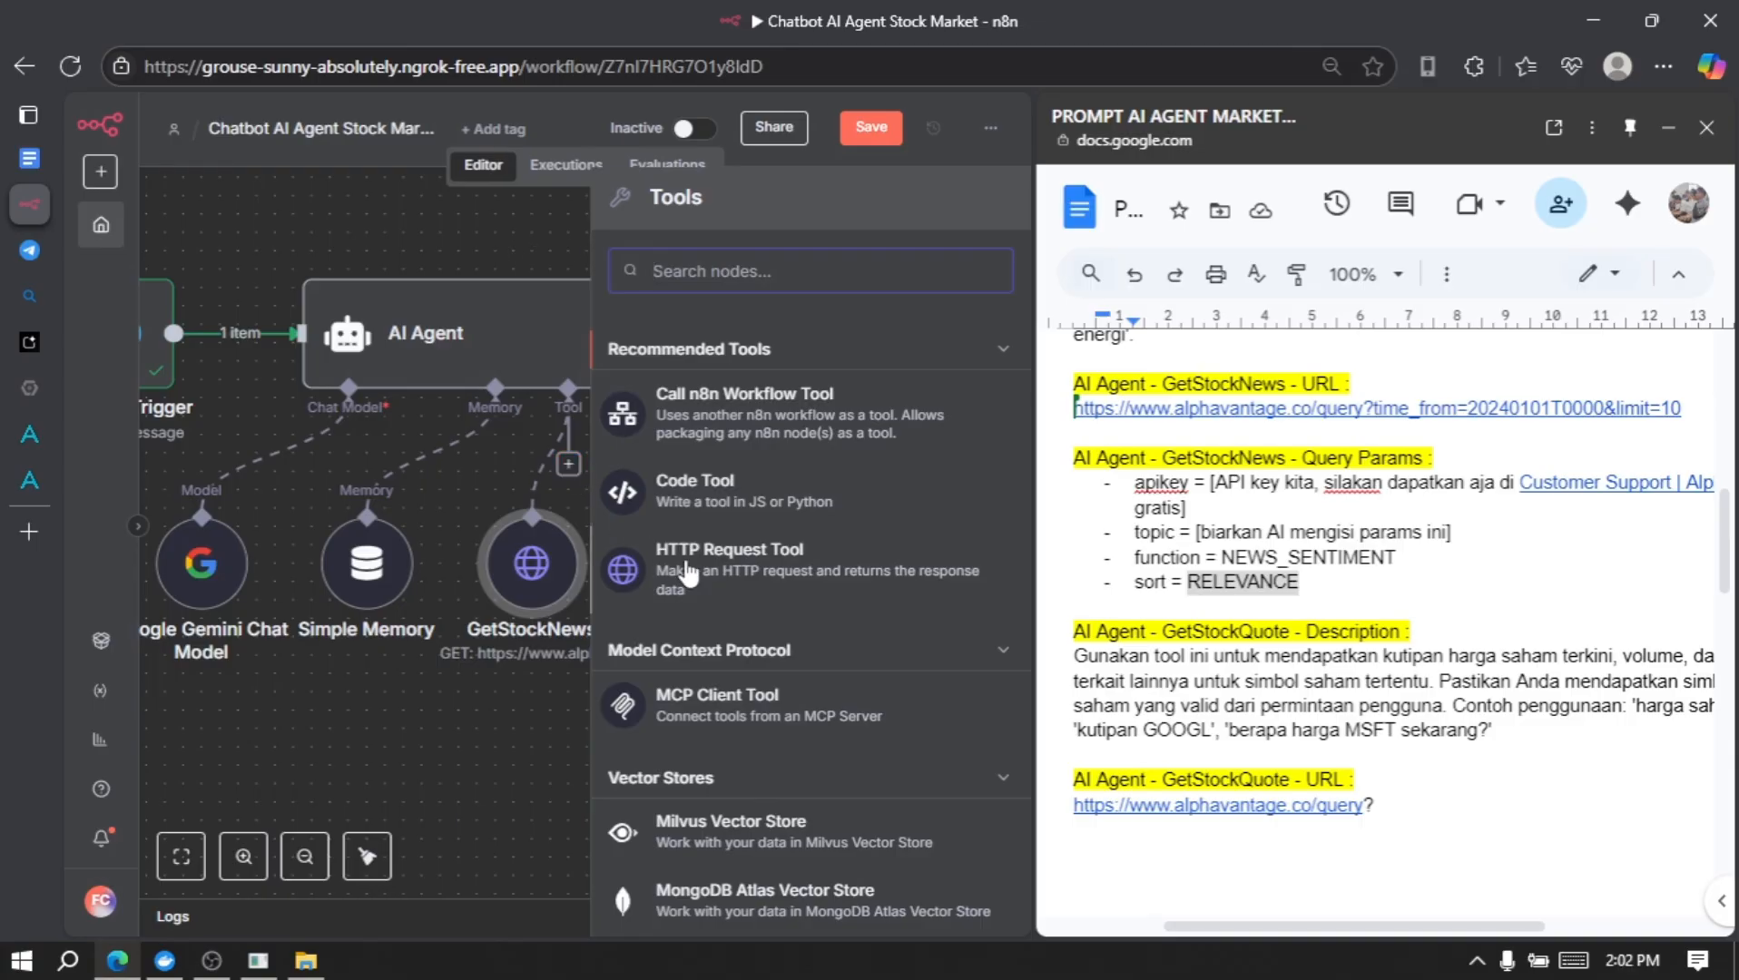
pyautogui.click(805, 600)
# Step: Rename the new HTTP Request tool GetStockQuote, using the name from the prompt document
pyautogui.click(1204, 630)
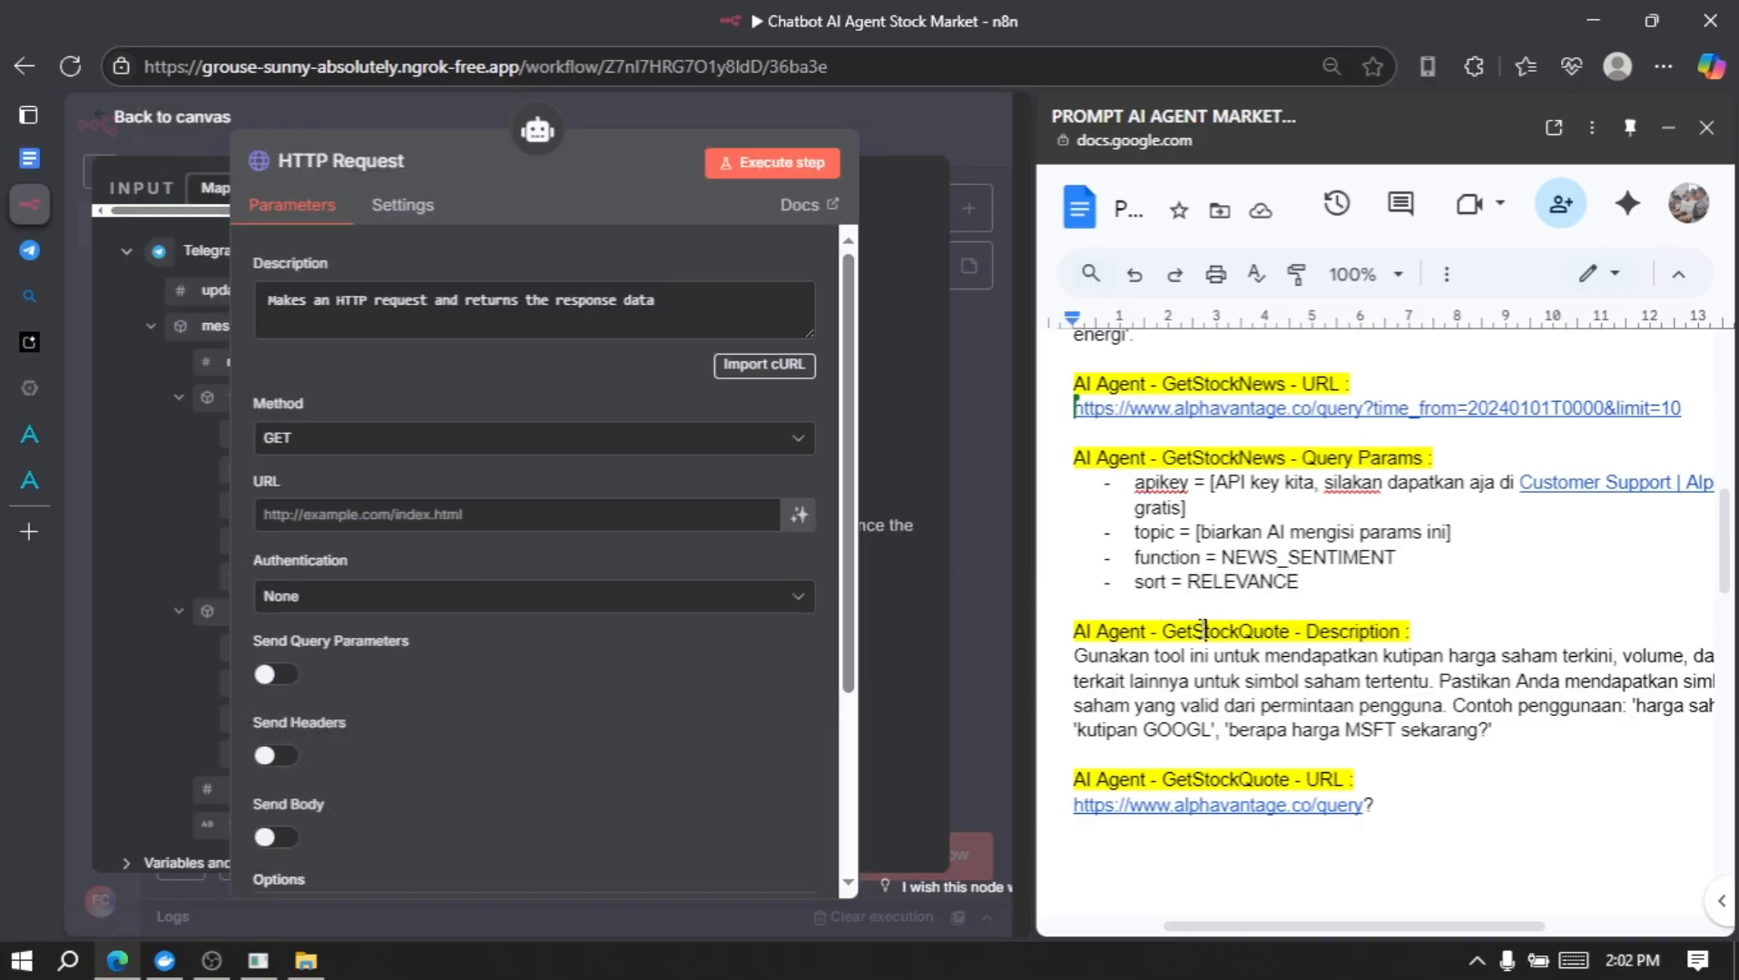
pyautogui.doubleClick(1203, 629)
pyautogui.hotkey('ctrl', 'c')
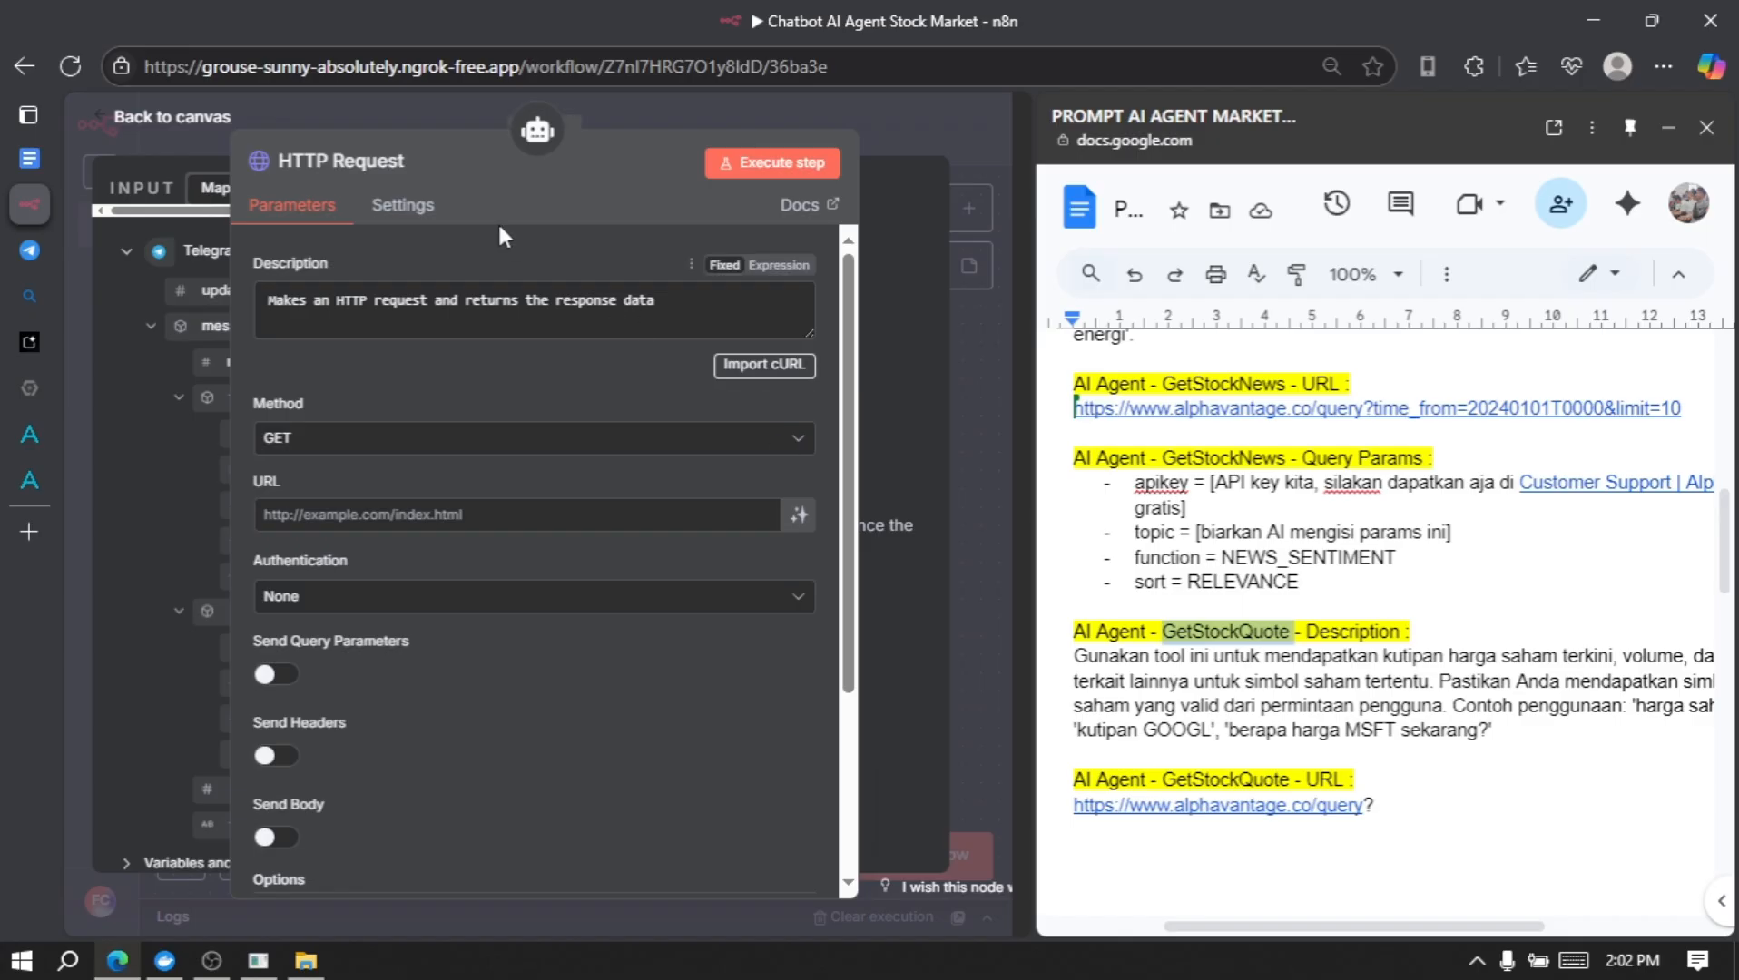
pyautogui.click(389, 165)
pyautogui.hotkey('ctrl', 'v')
pyautogui.press('Return')
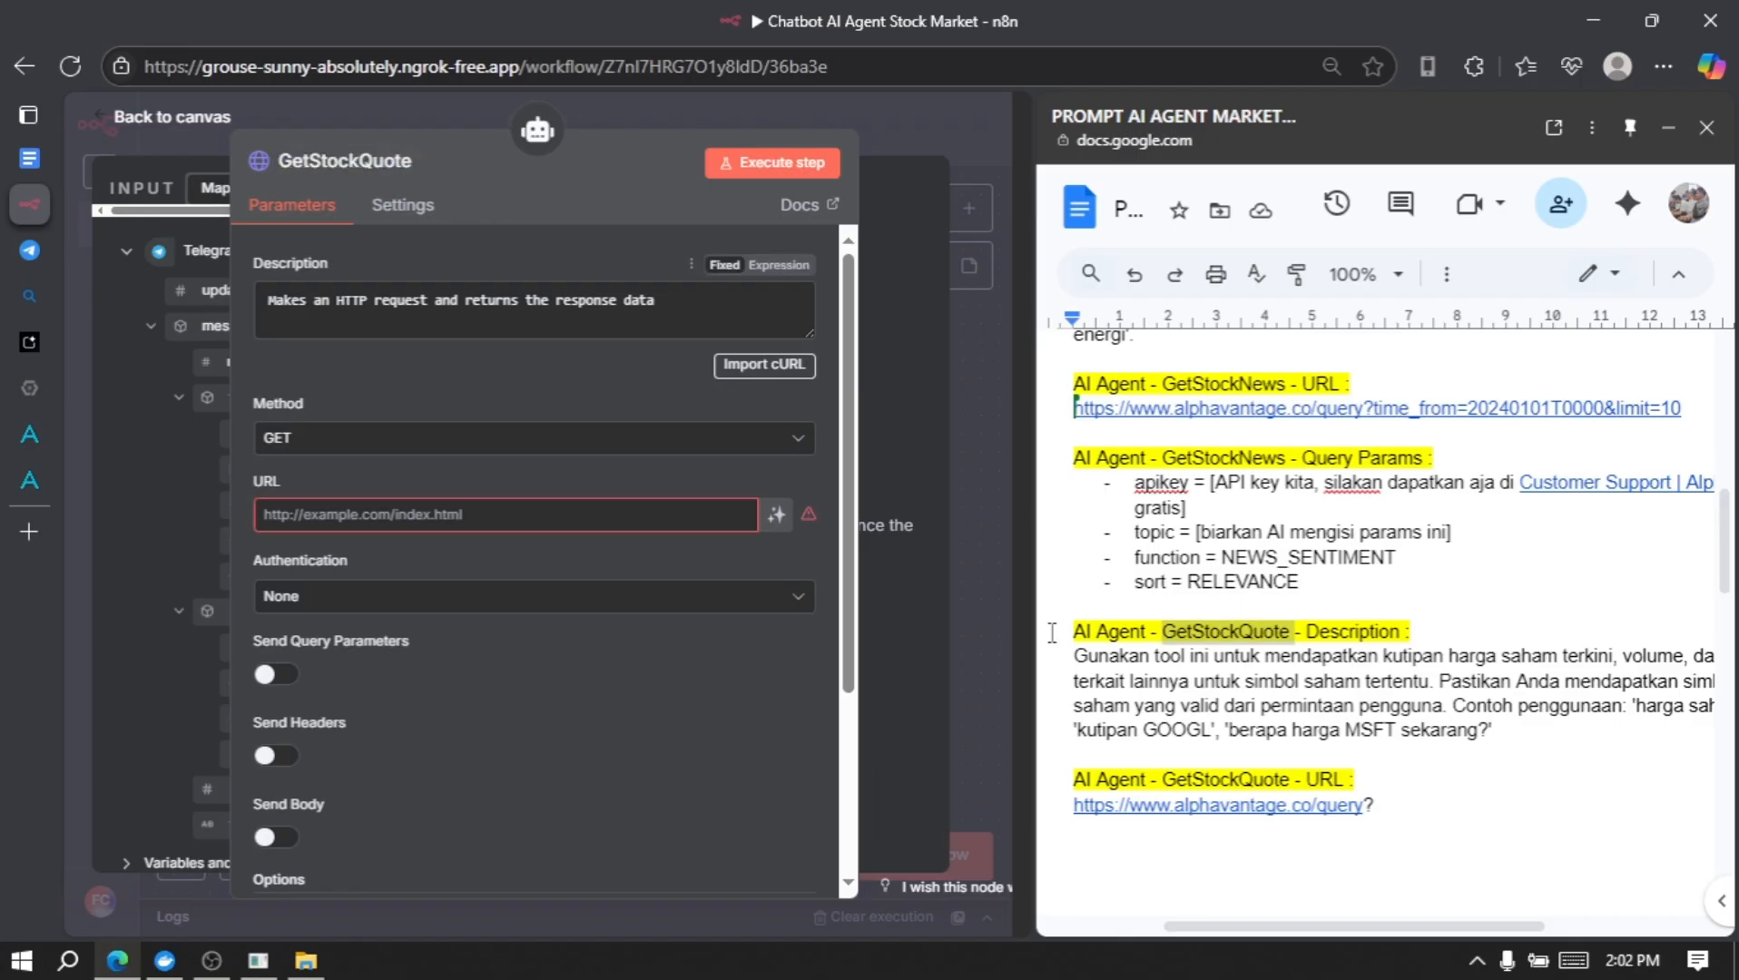
# Step: Replace the default GetStockQuote description with the GetStockQuote description text from the prompt document
pyautogui.moveTo(1492, 732); pyautogui.dragTo(1068, 657)
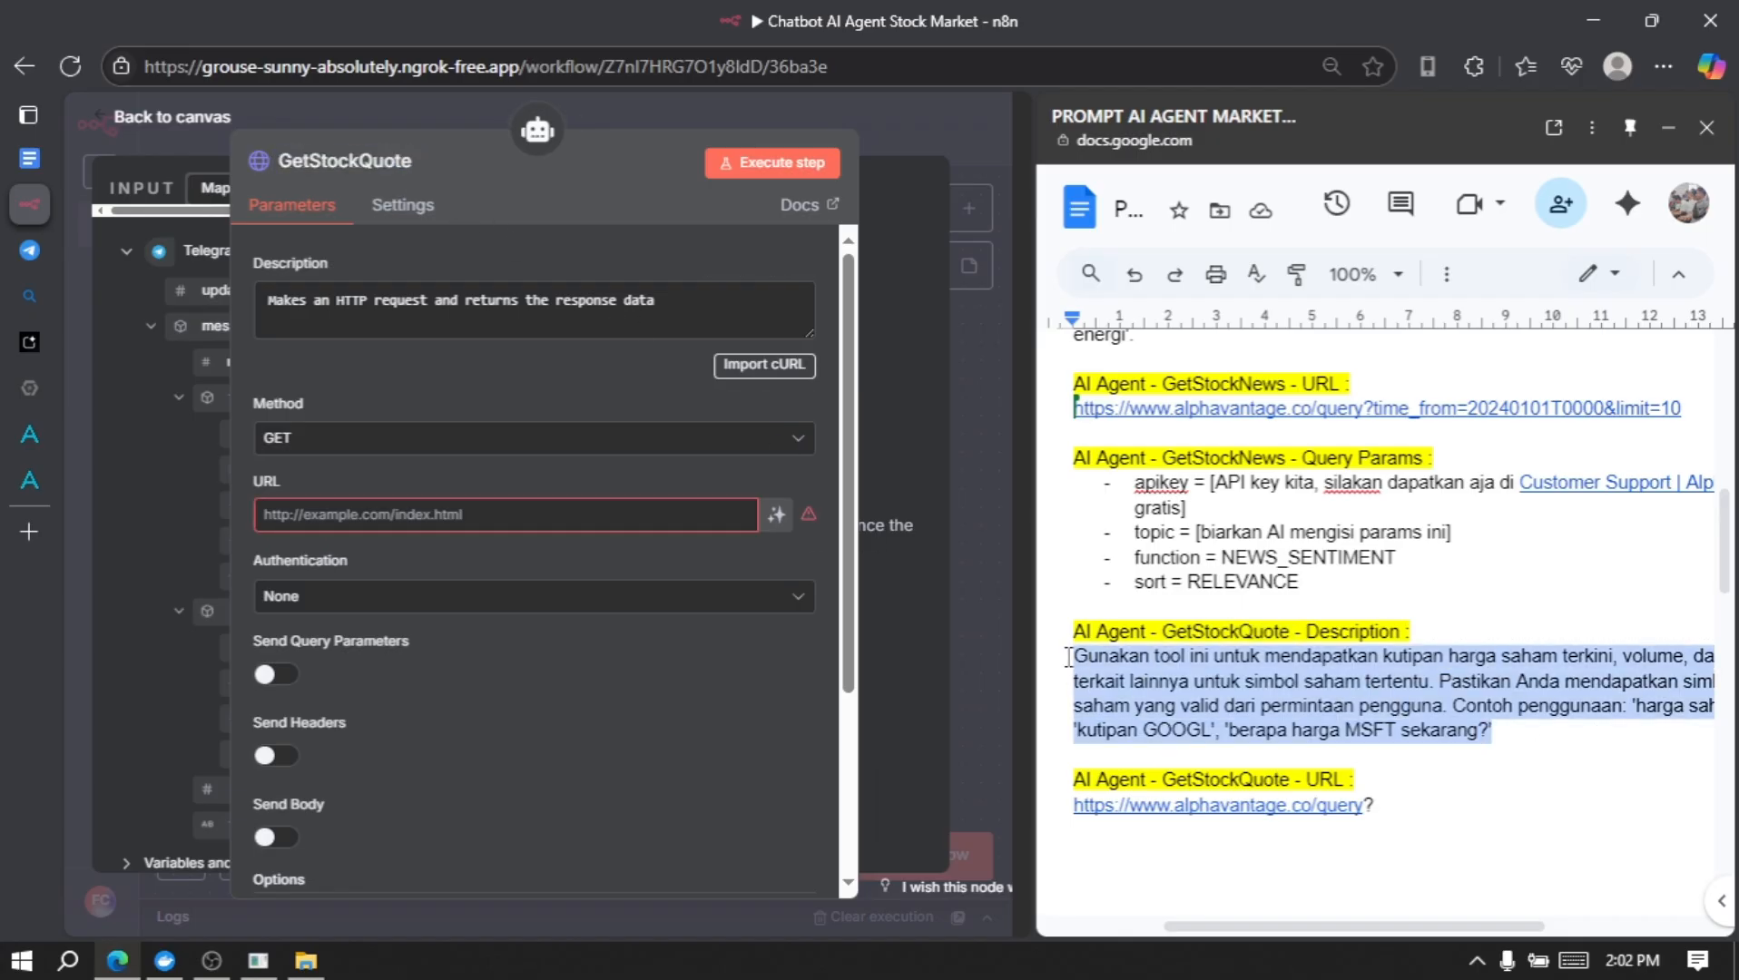
pyautogui.tripleClick(594, 300)
pyautogui.press('BackSpace')
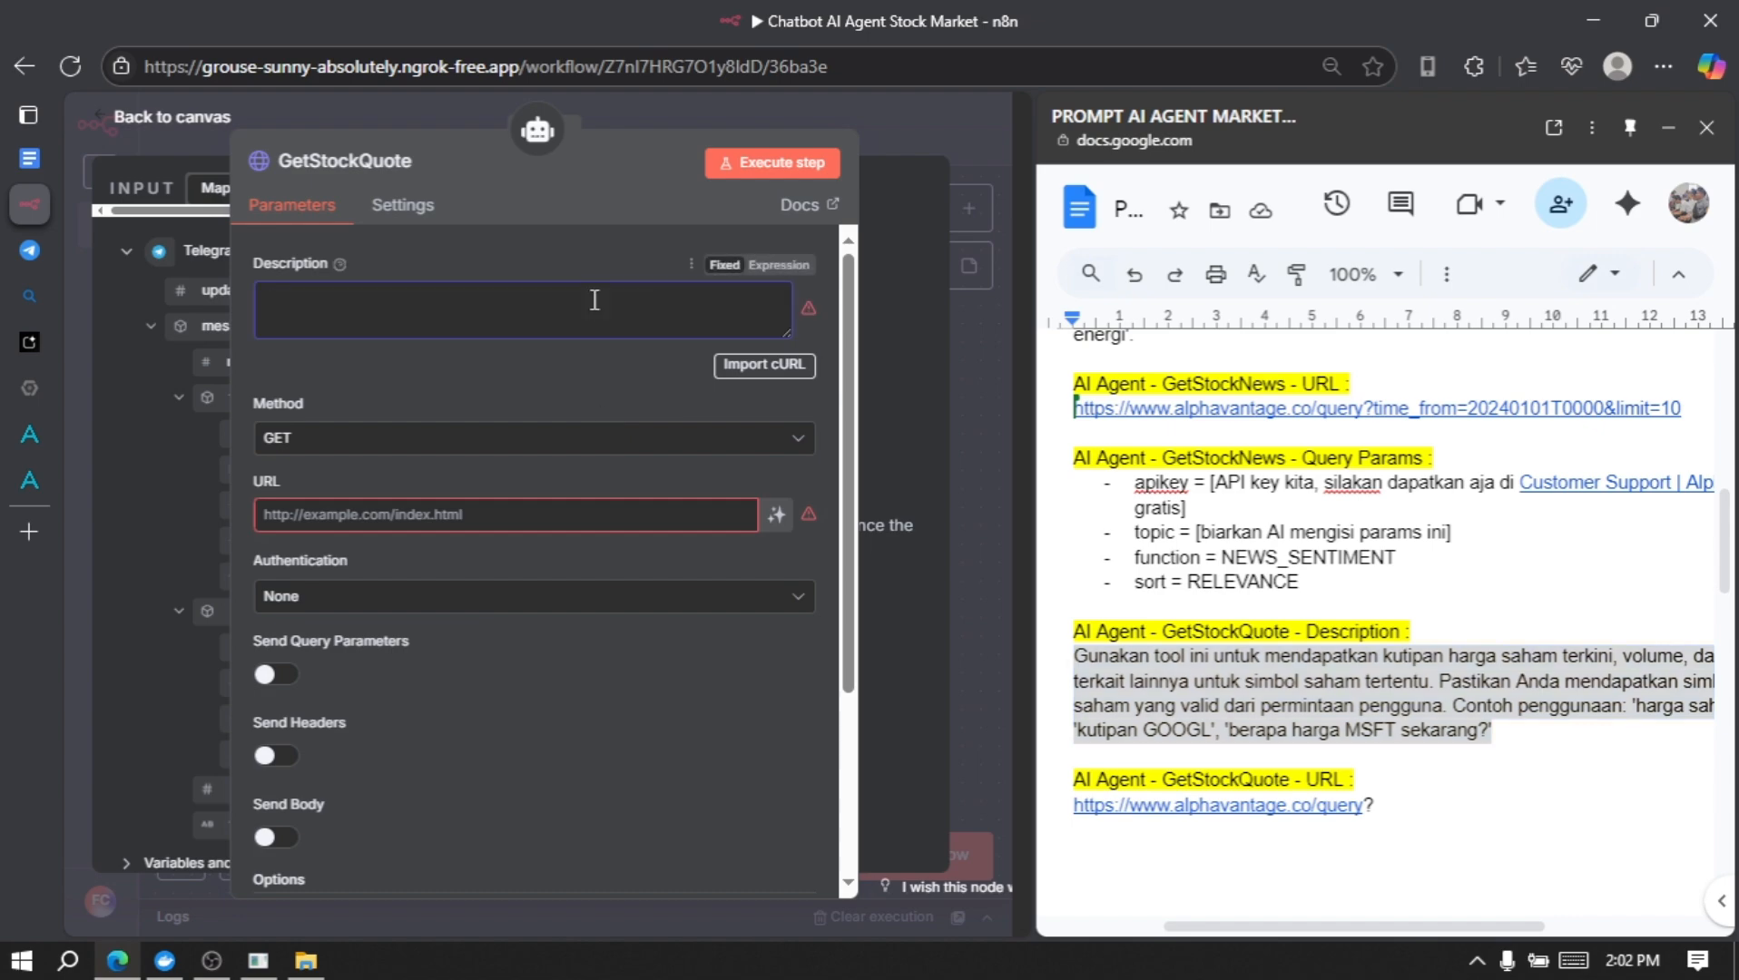
pyautogui.hotkey('ctrl', 'v')
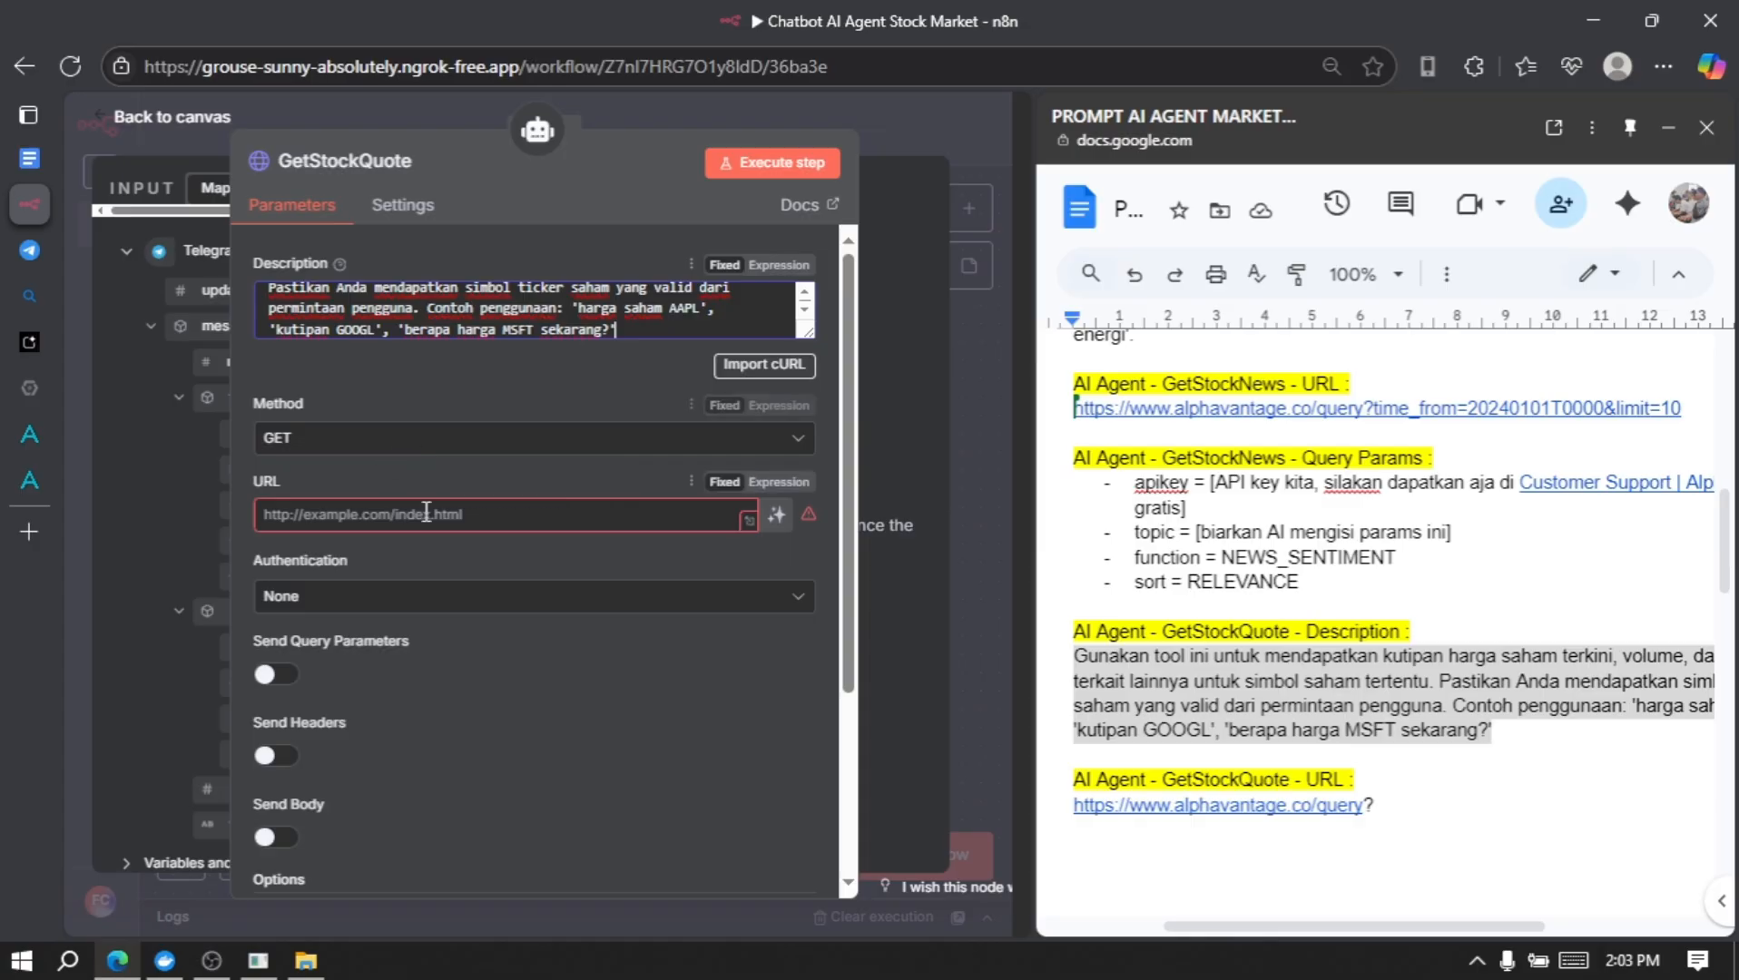
pyautogui.scroll(-3, 1368, 494)
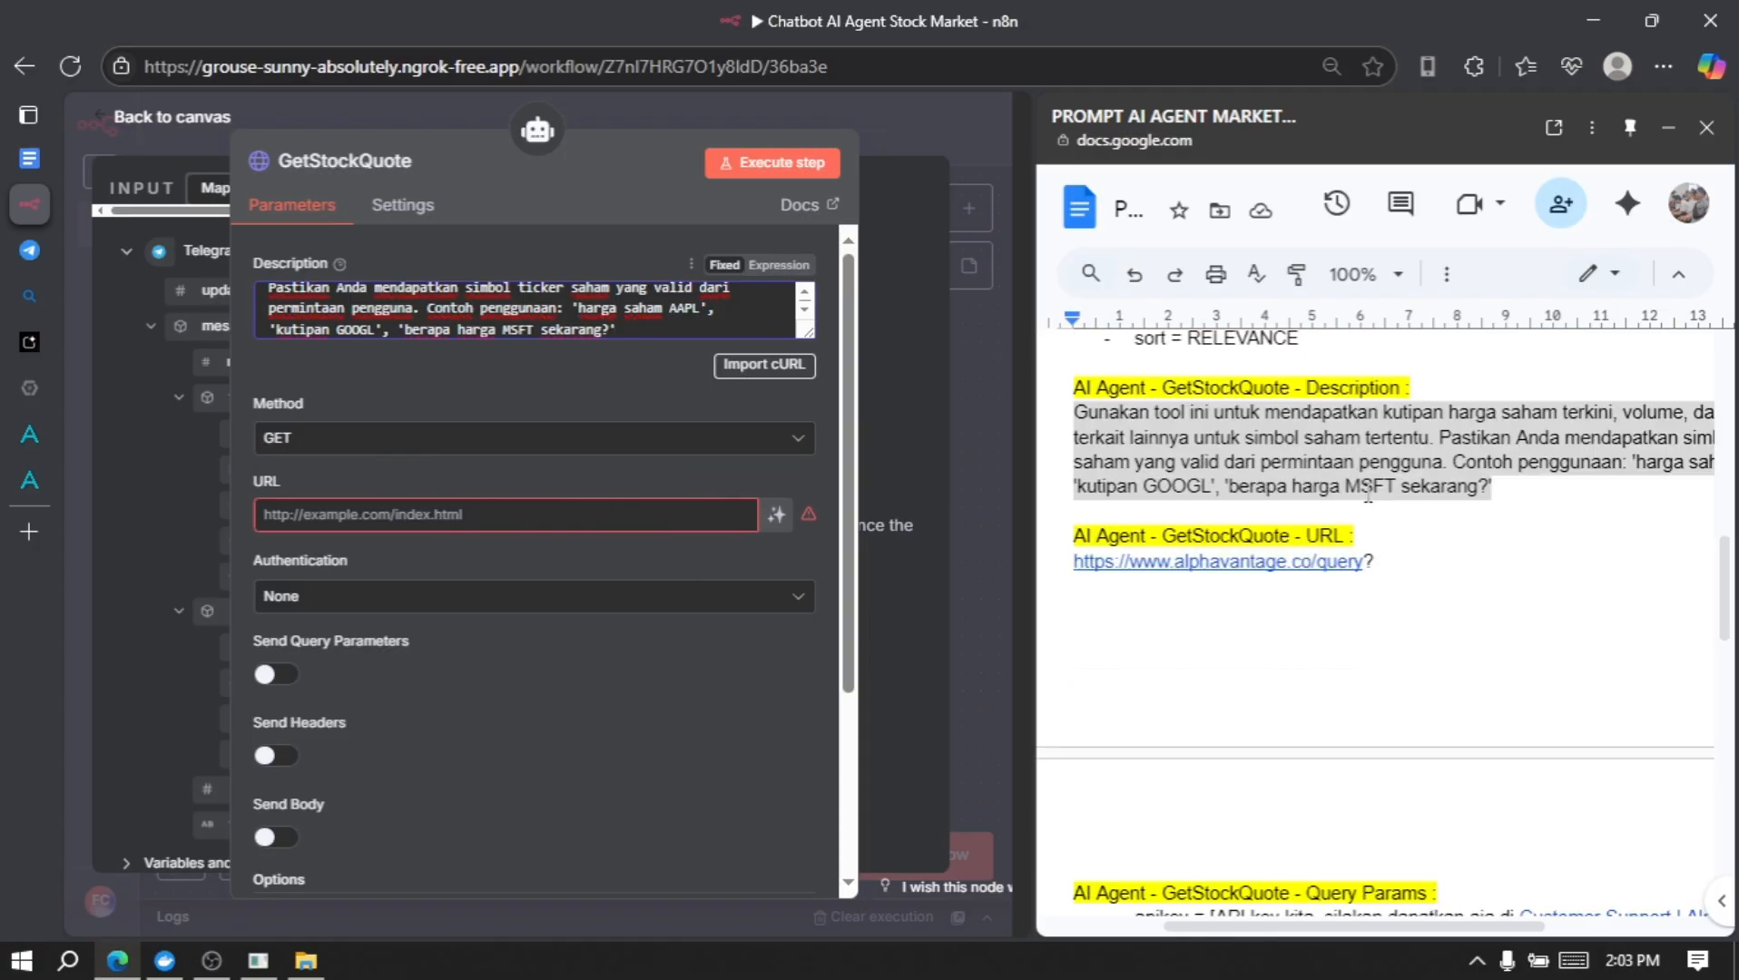
pyautogui.moveTo(1383, 555); pyautogui.dragTo(1069, 555)
pyautogui.hotkey('ctrl', 'c')
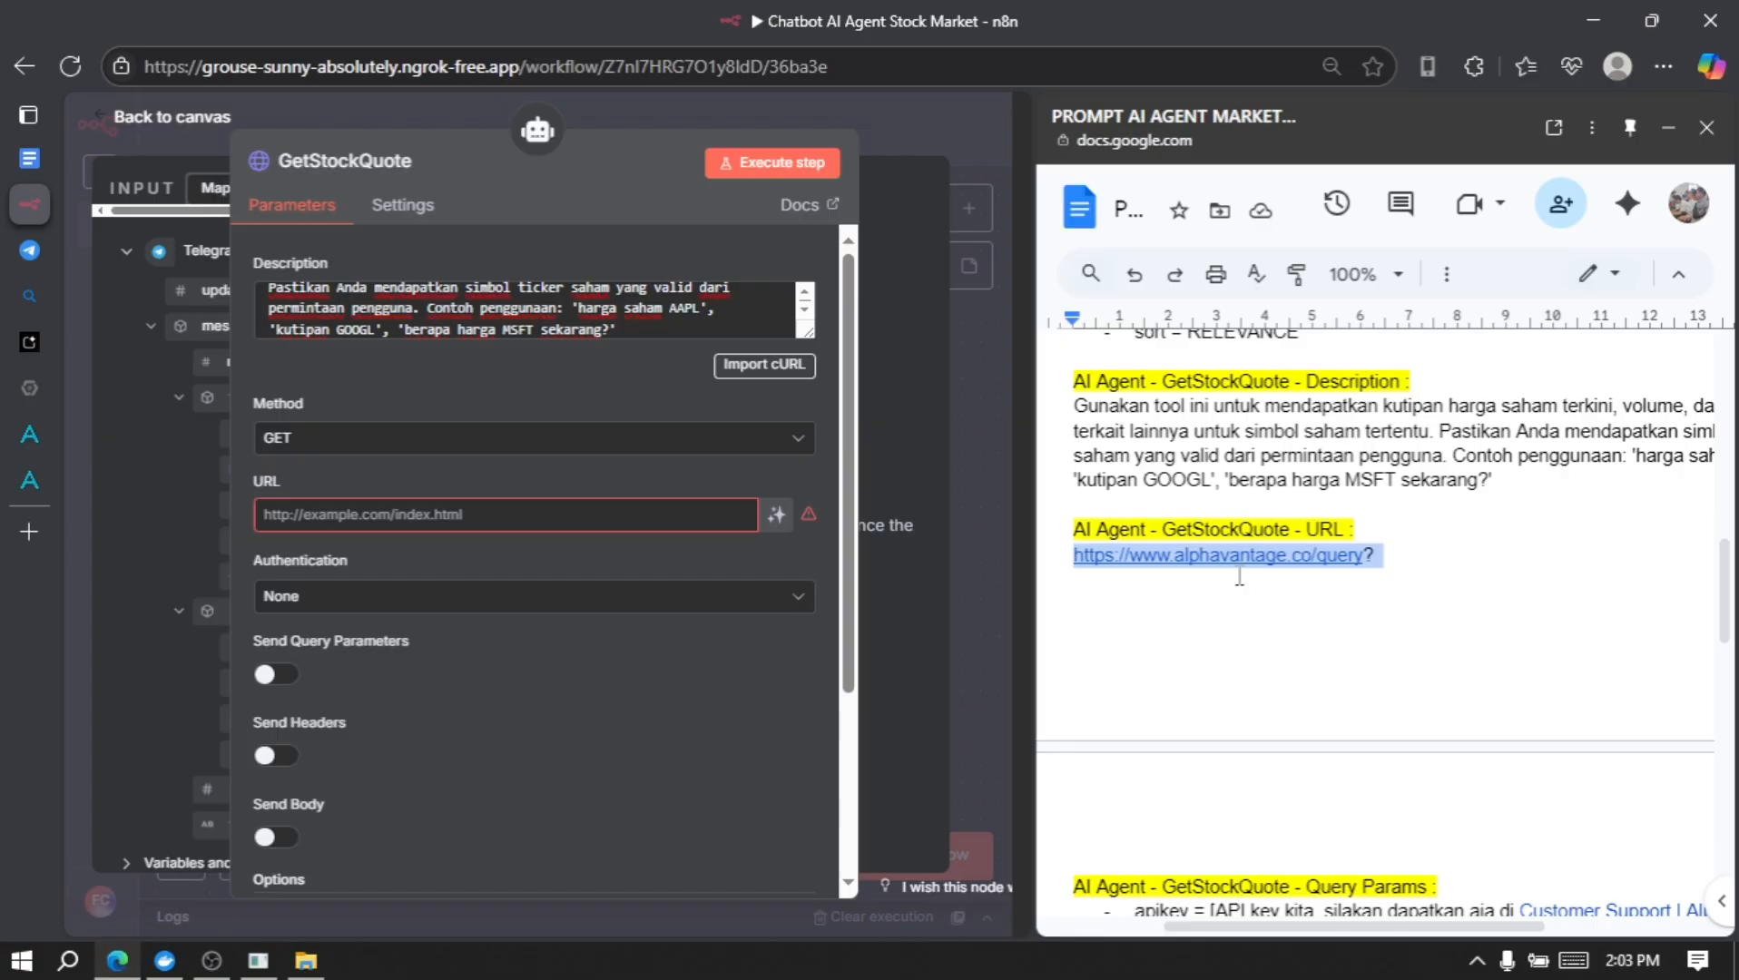
pyautogui.click(582, 505)
pyautogui.hotkey('ctrl', 'v')
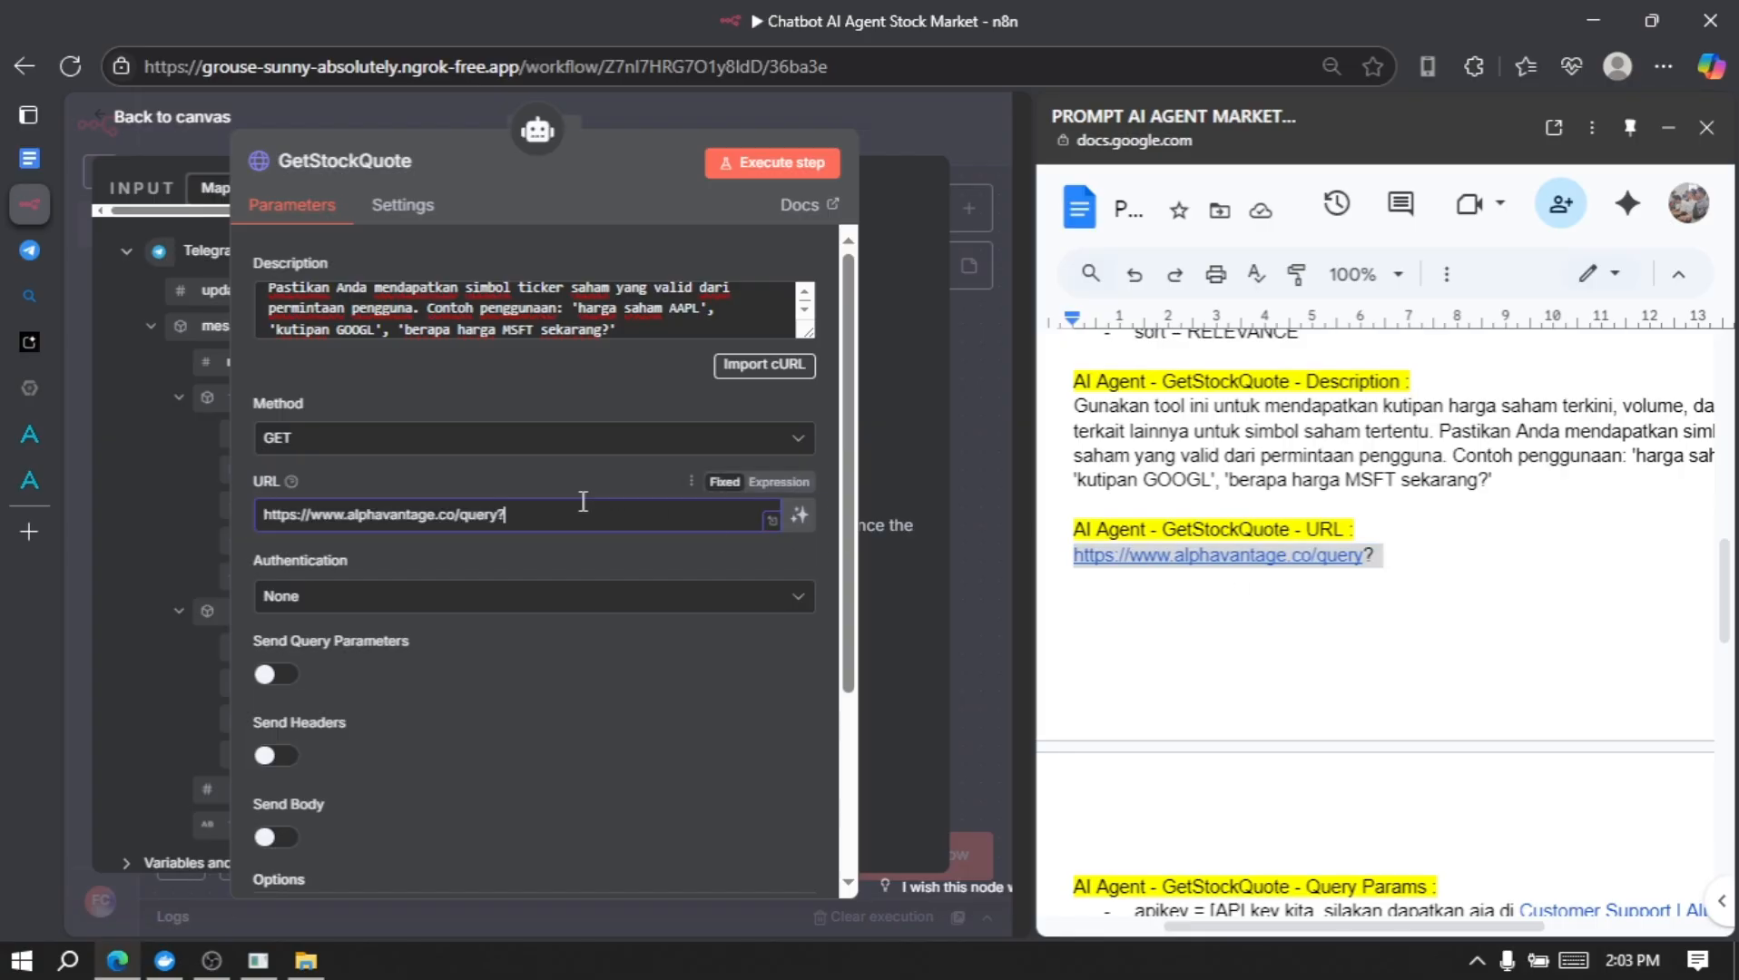
# Step: Enable sending query parameters for GetStockQuote and add one named apikey with the Alpha Vantage API key as its value
pyautogui.scroll(-1, 415, 570)
pyautogui.click(276, 562)
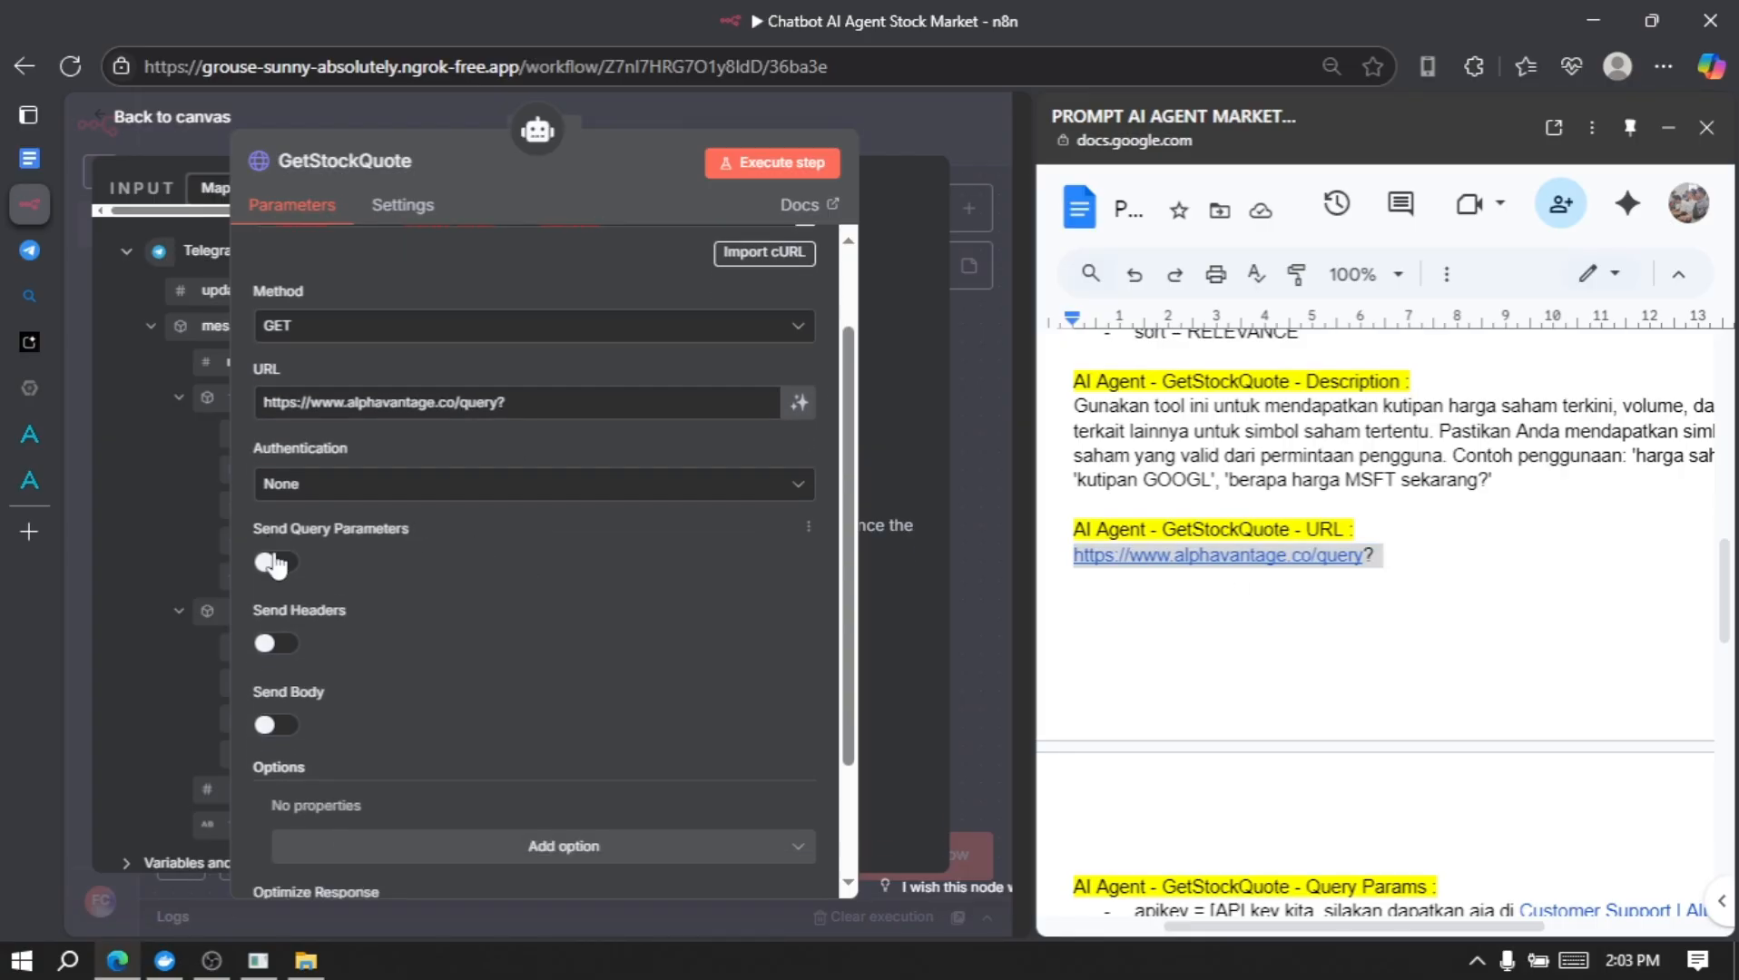
pyautogui.scroll(-1, 557, 526)
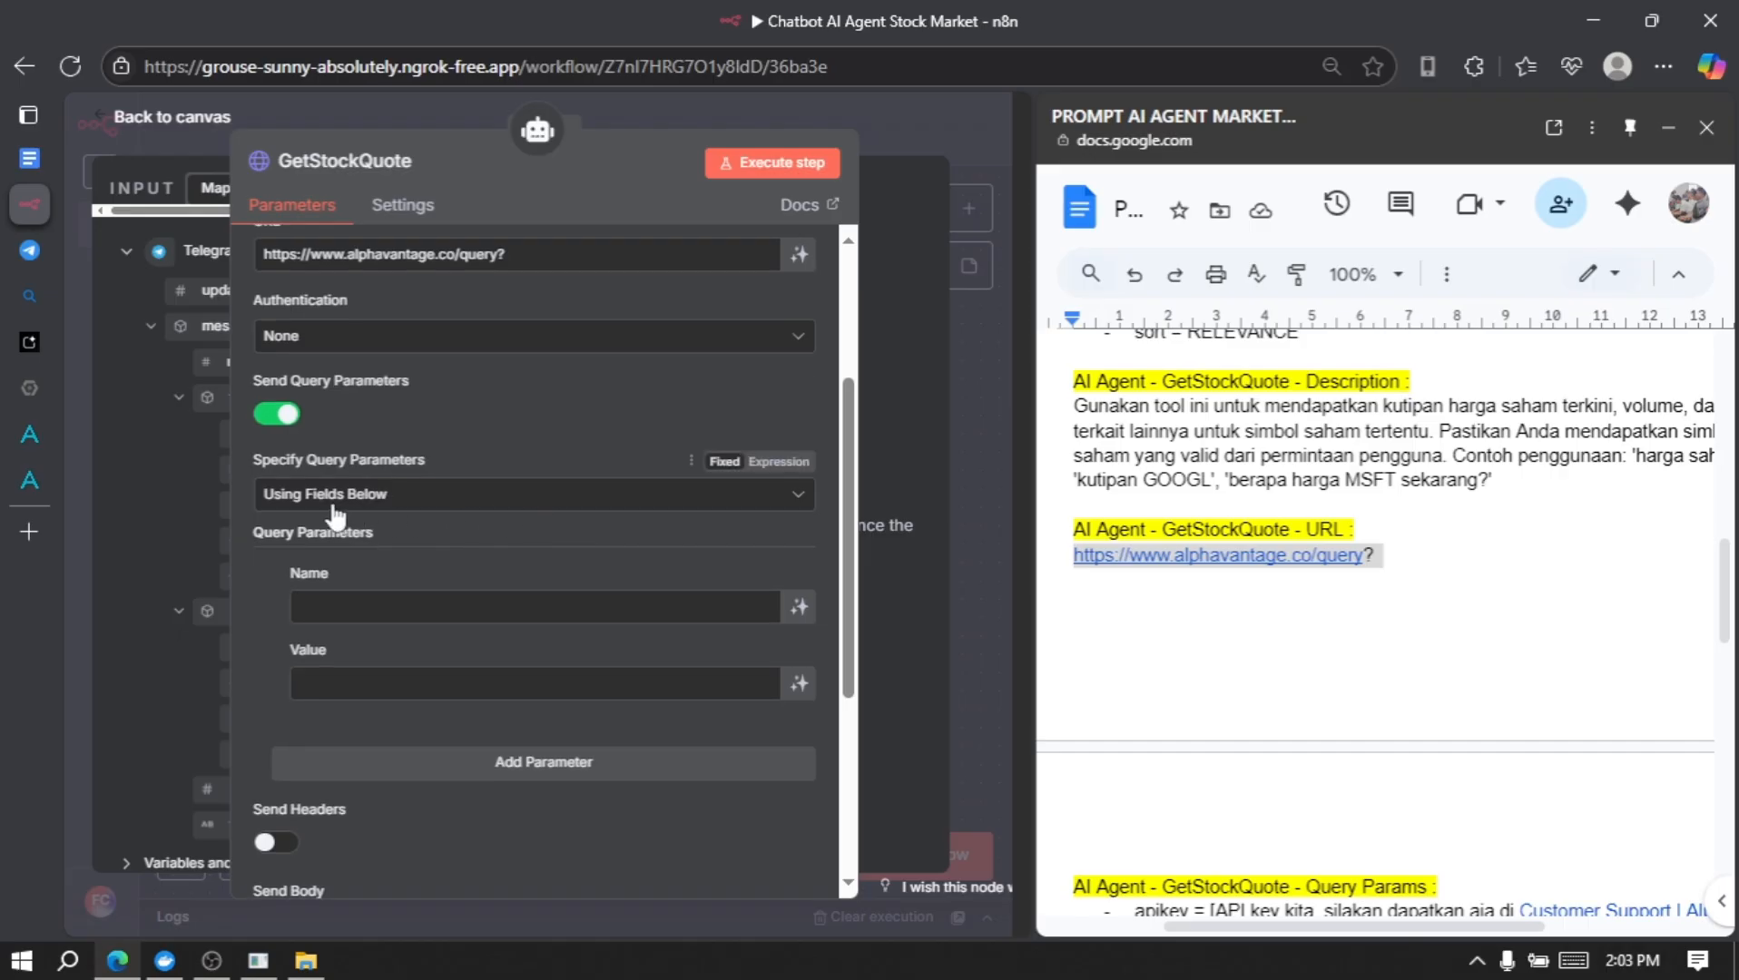
pyautogui.scroll(-1, 546, 528)
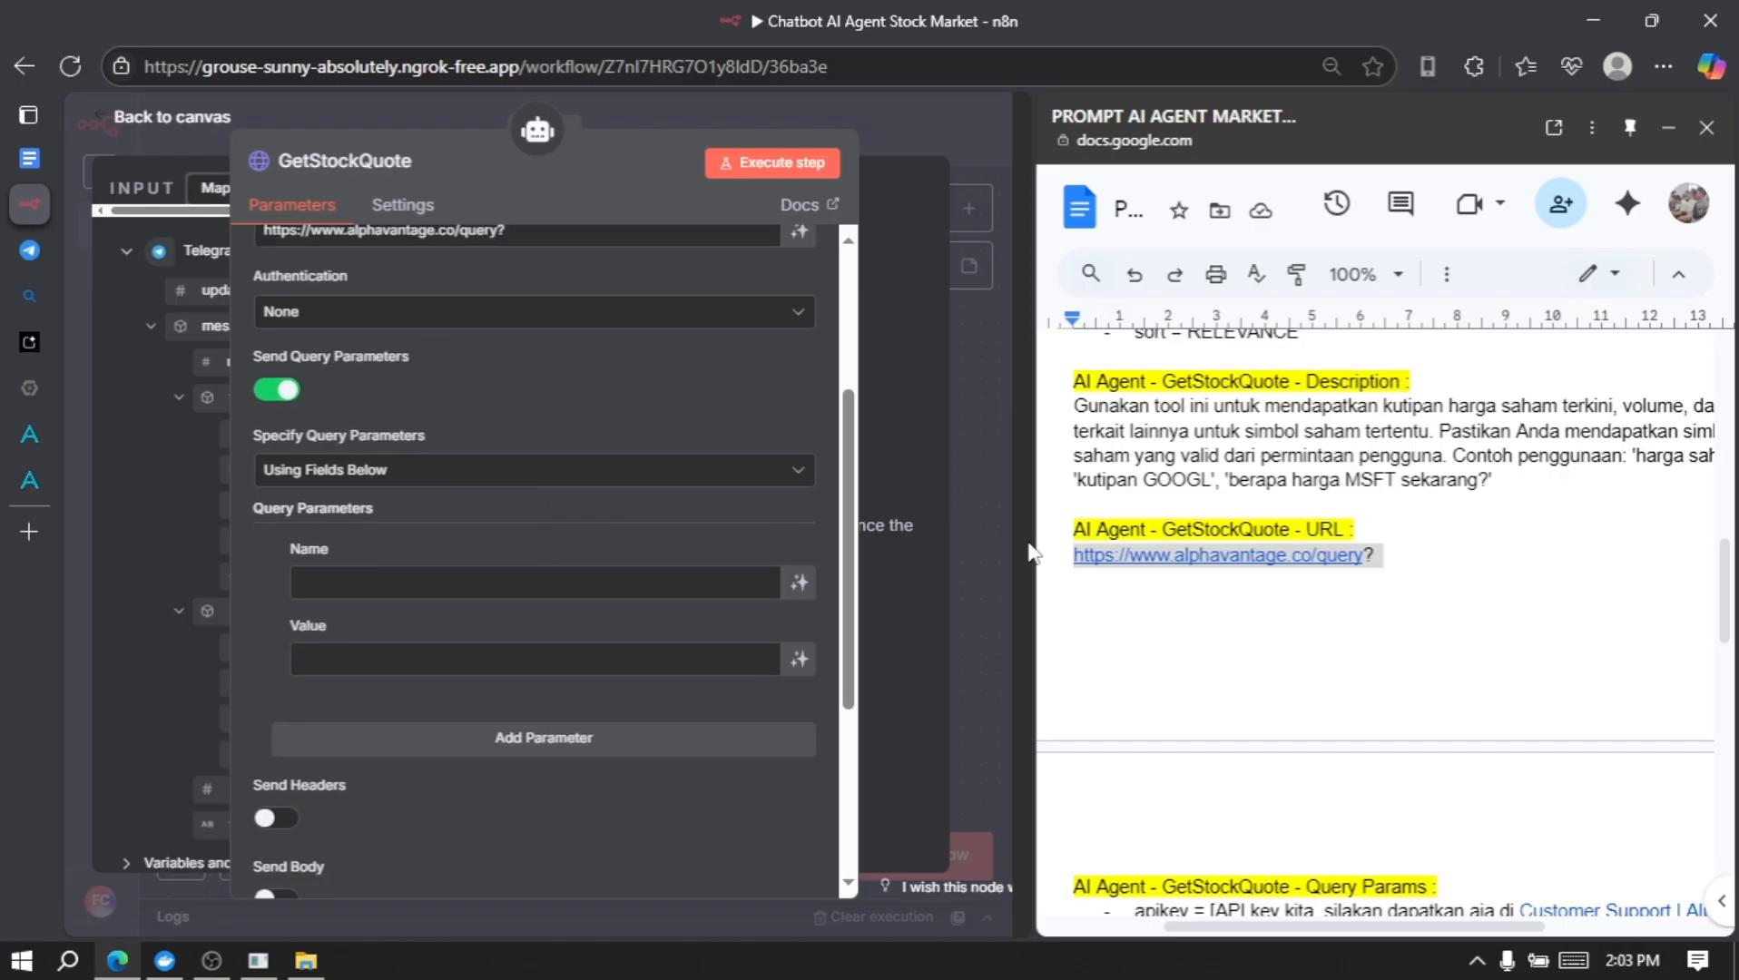
pyautogui.click(1359, 528)
pyautogui.scroll(-1, 1471, 527)
pyautogui.scroll(-4, 1470, 524)
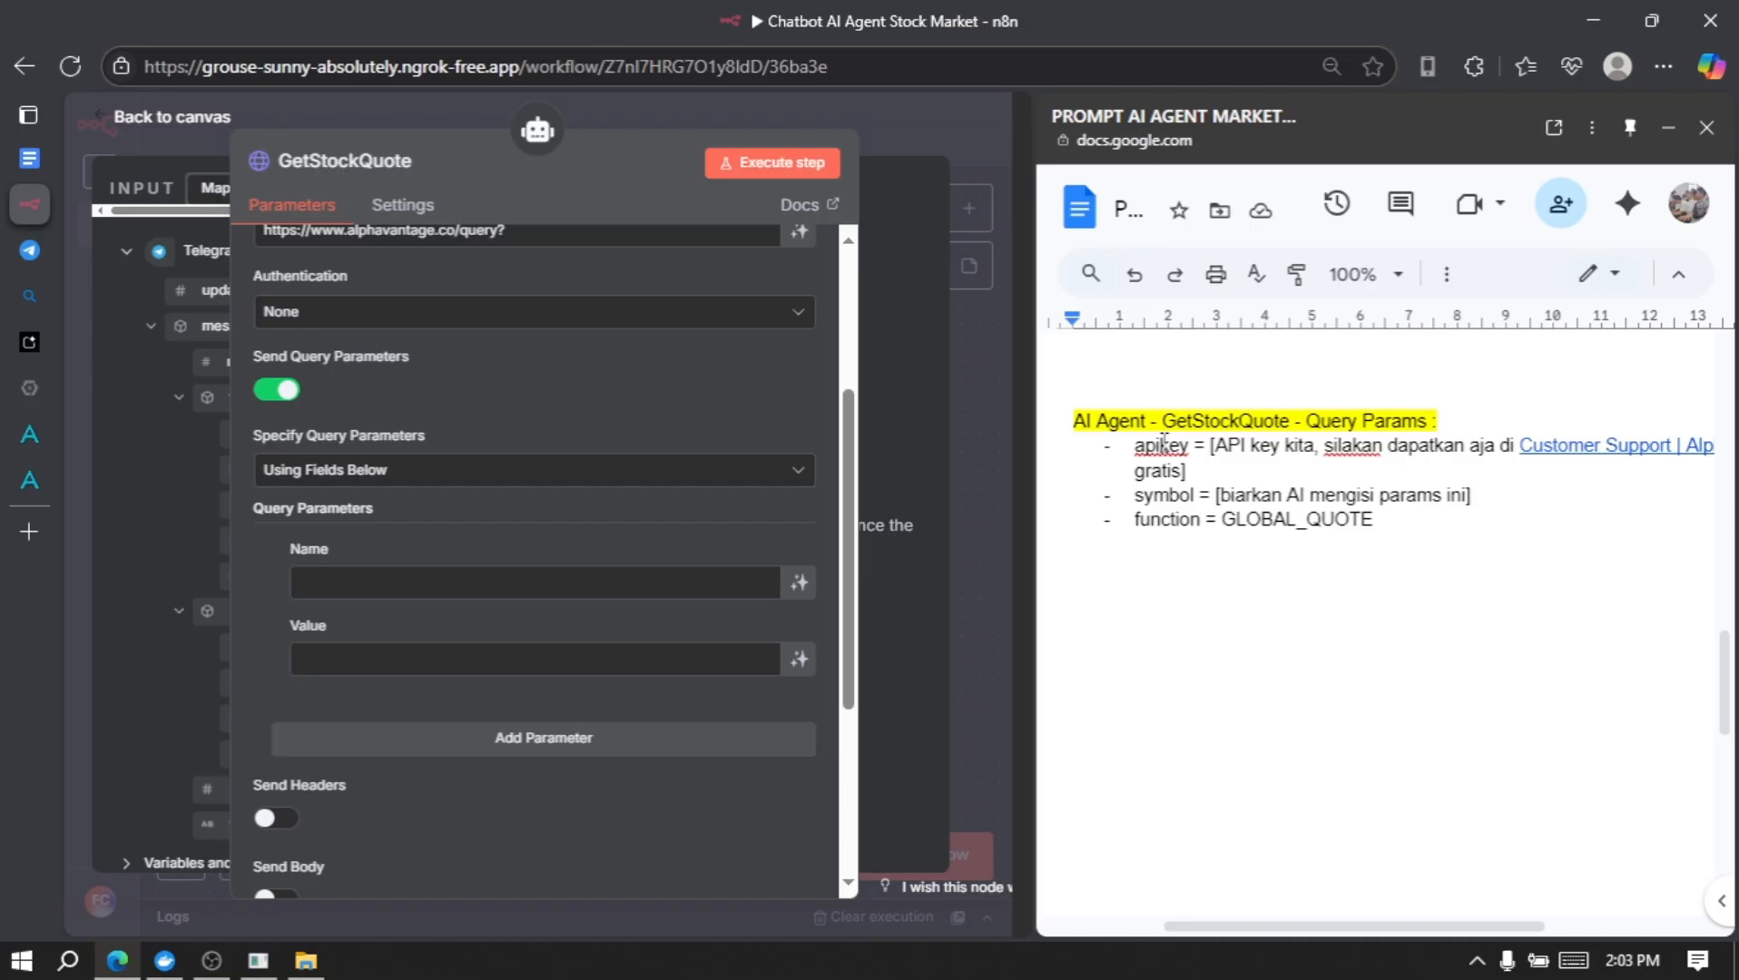
pyautogui.click(539, 571)
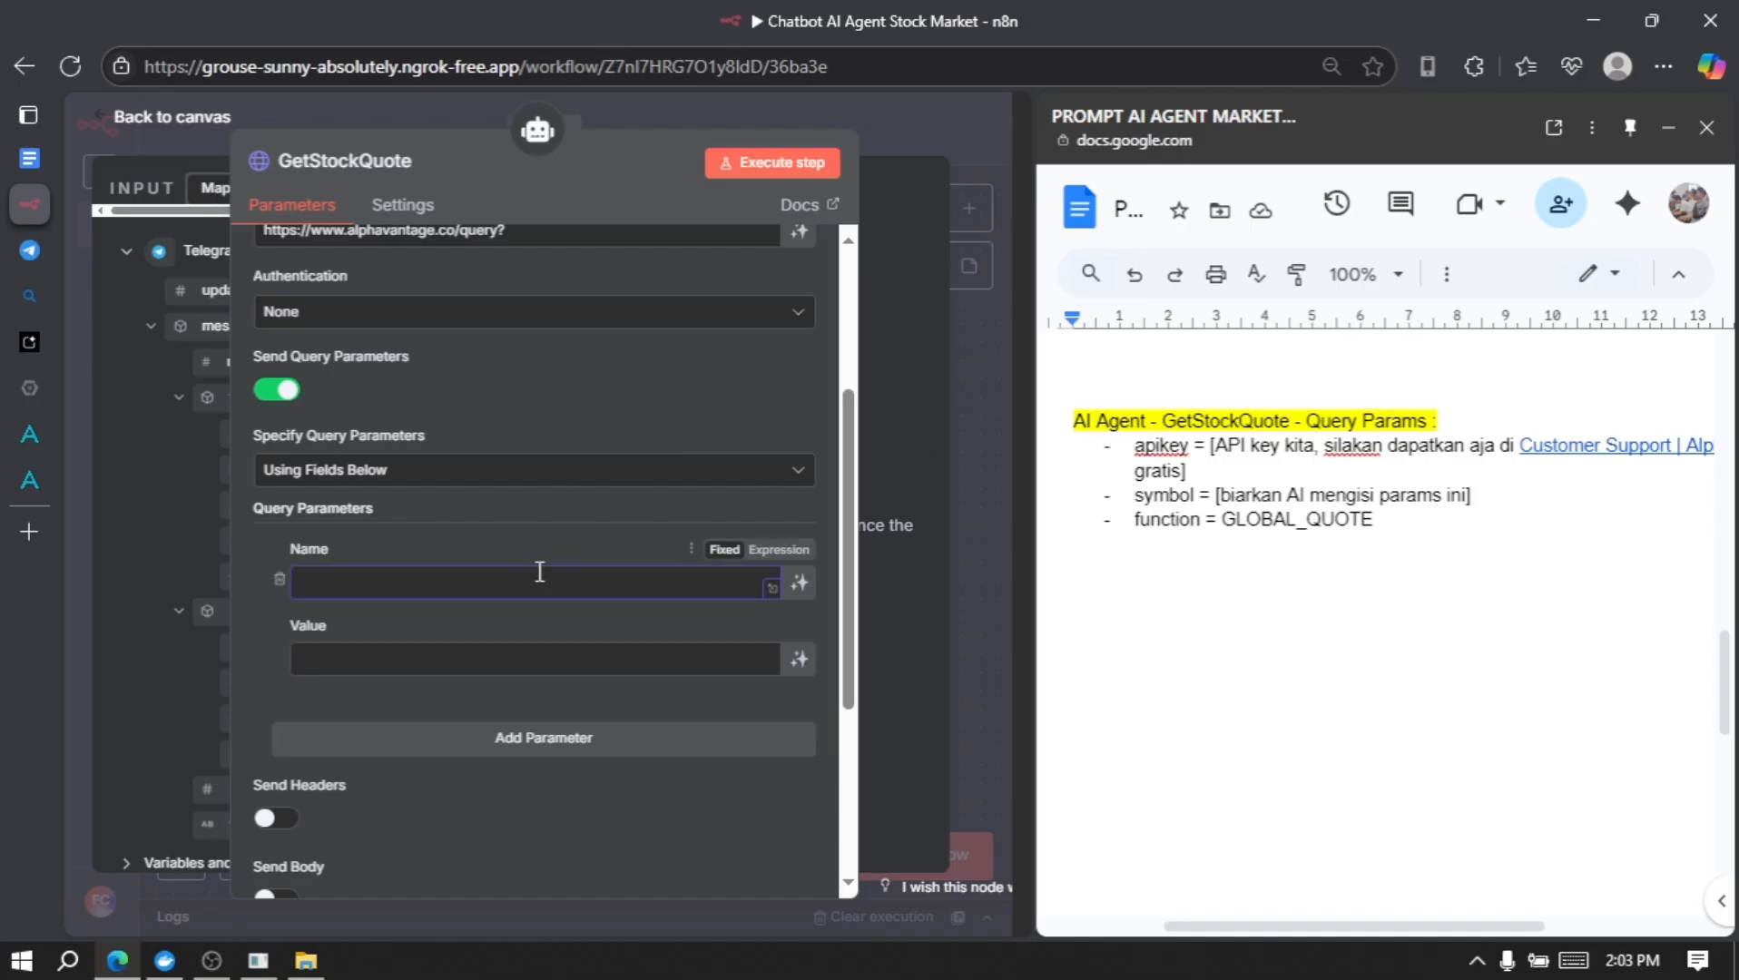
pyautogui.write('apikey')
pyautogui.click(575, 662)
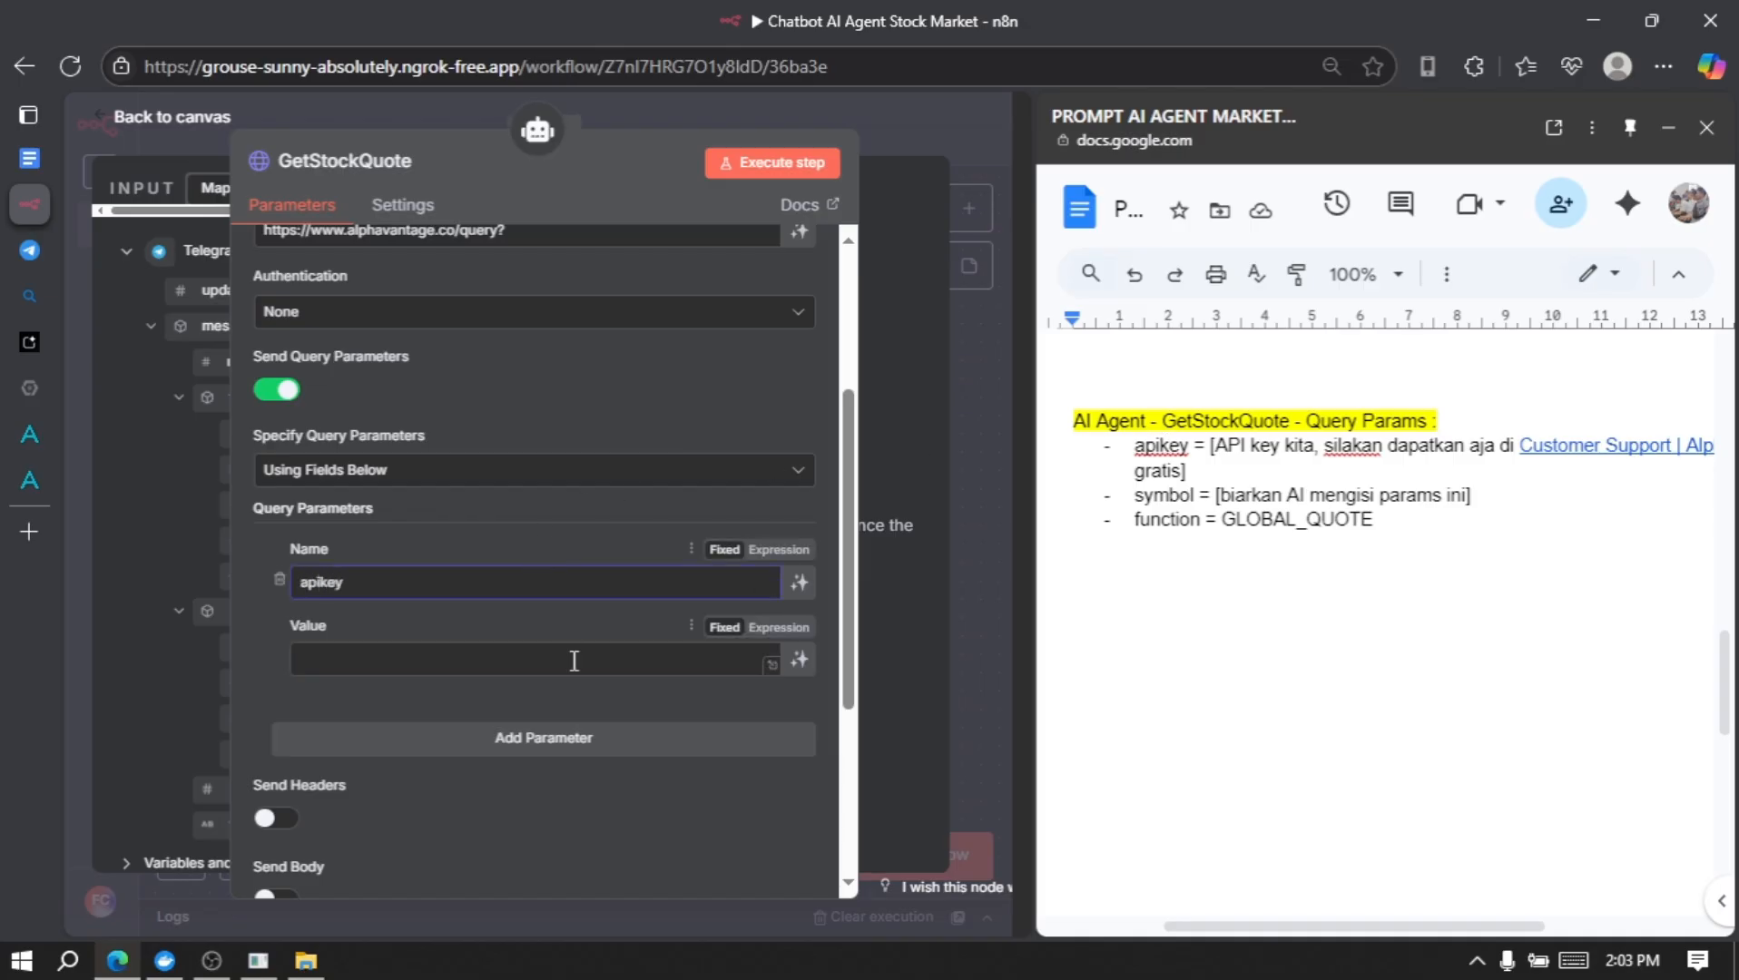
pyautogui.hotkey('ctrl', 'v')
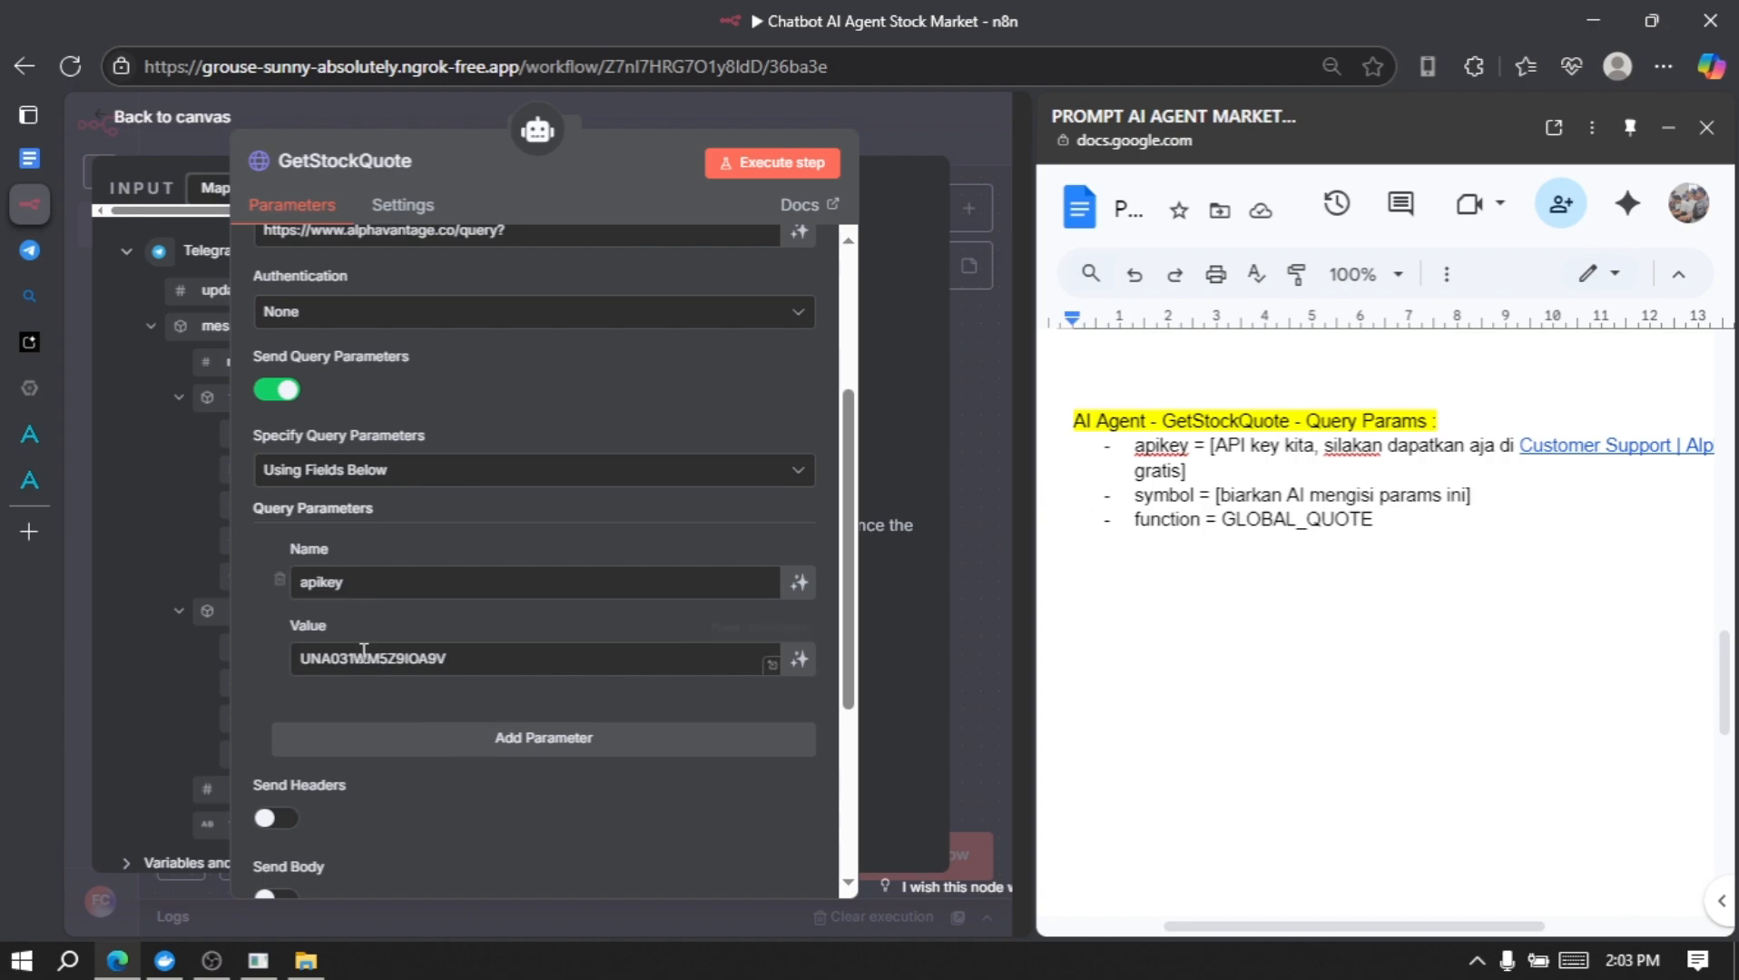
# Step: Add a second GetStockQuote query parameter named symbol and let the model define its value automatically
pyautogui.click(549, 737)
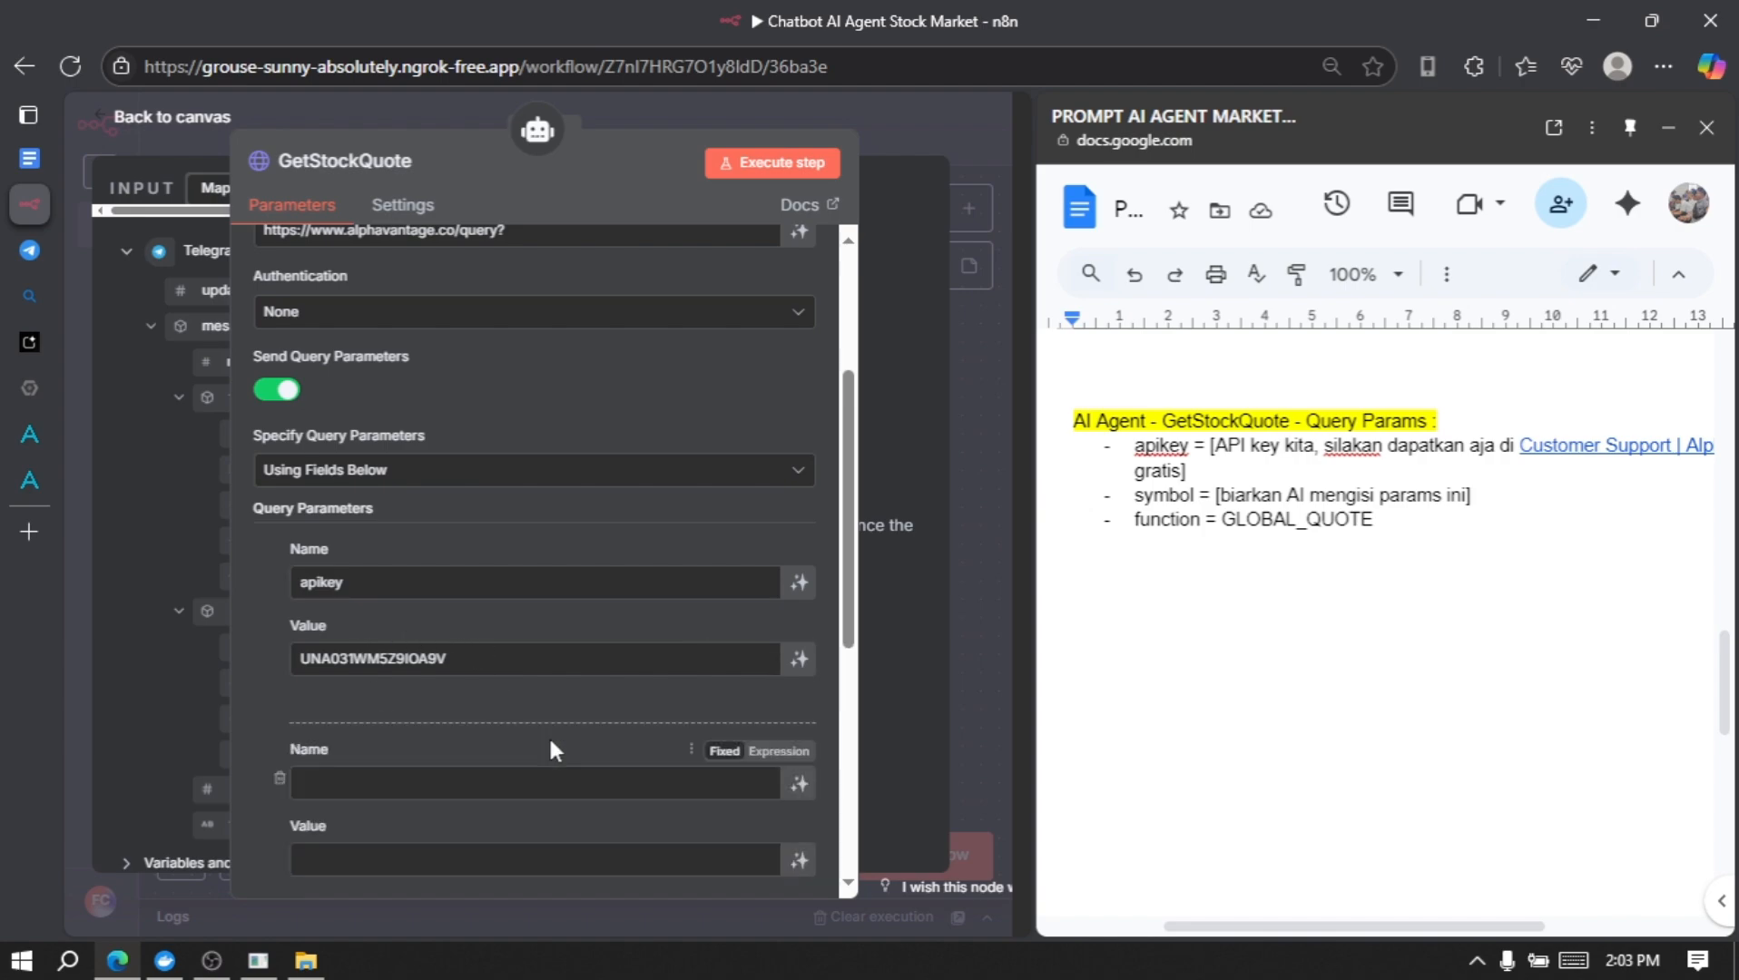
pyautogui.scroll(-3, 509, 786)
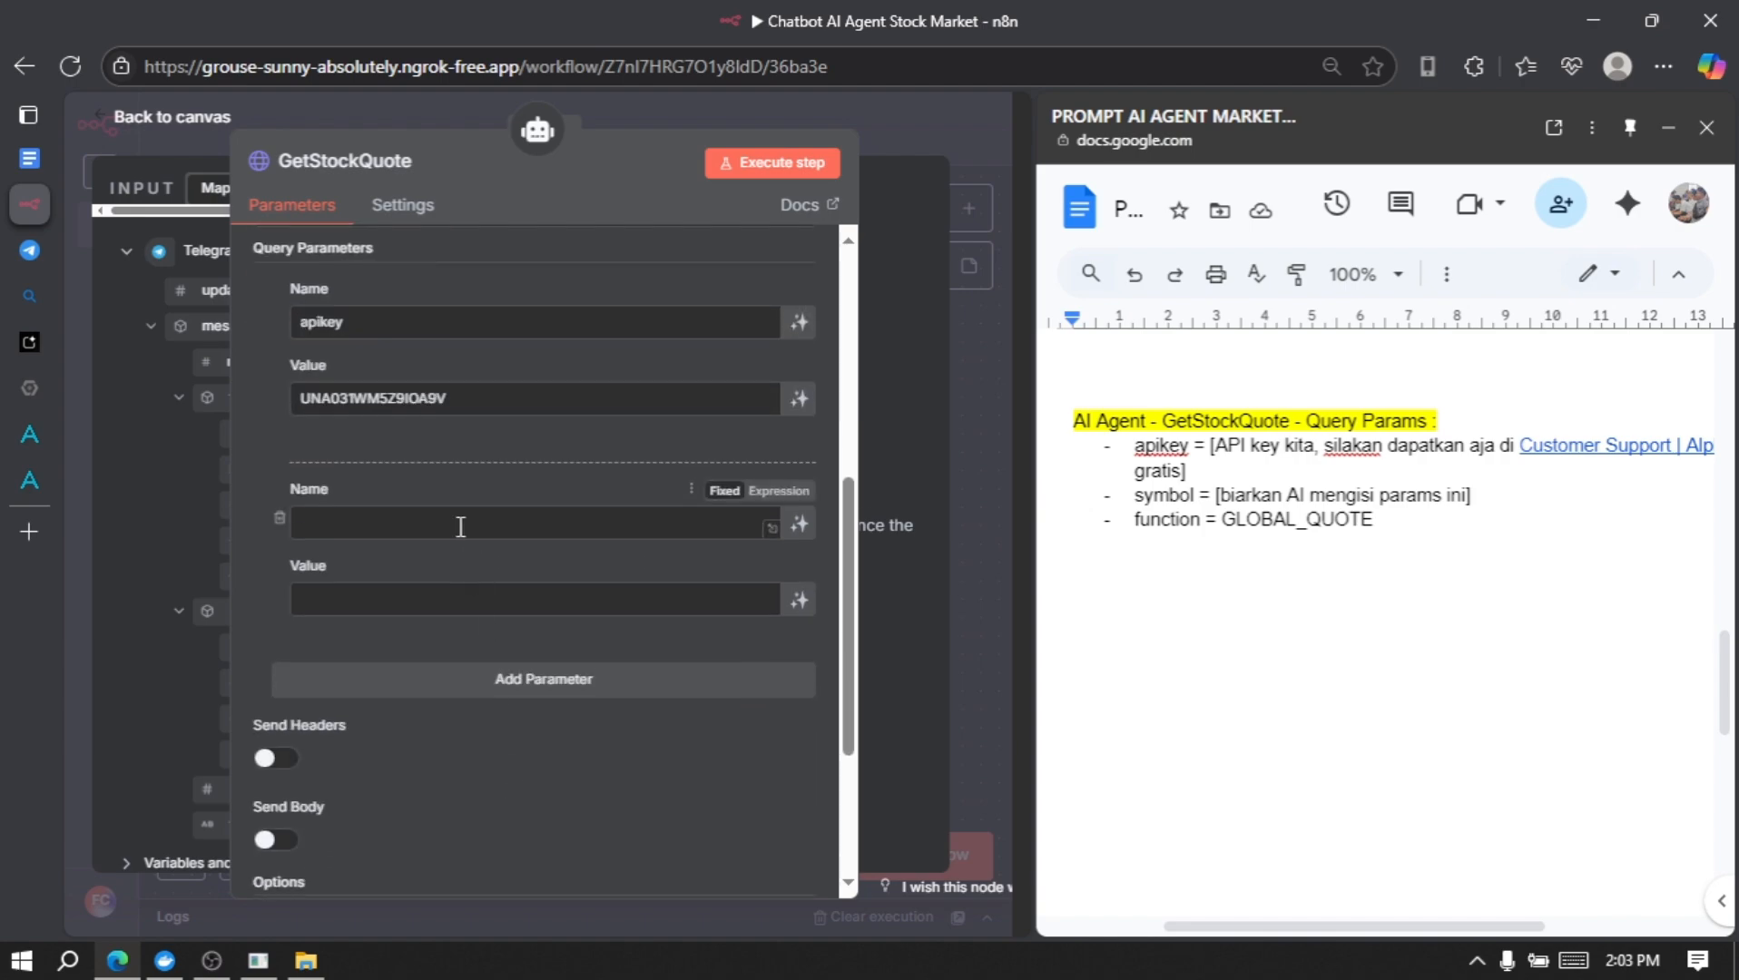
pyautogui.write('symbol')
pyautogui.click(800, 601)
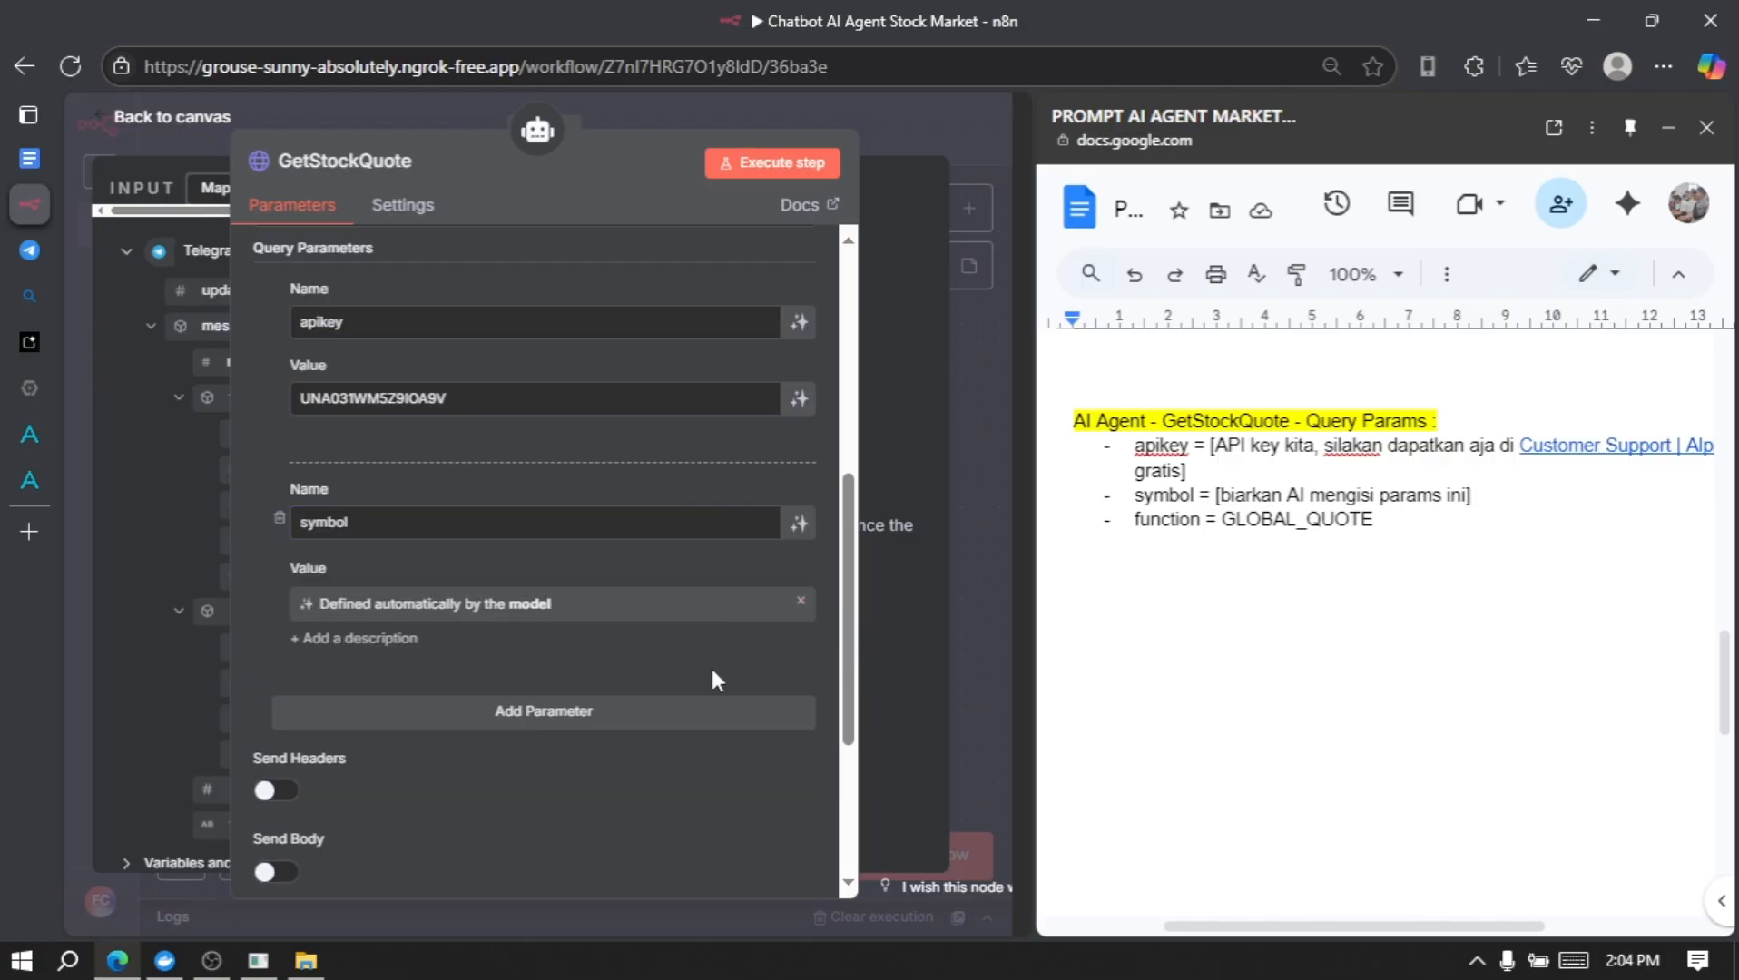
# Step: Add a third GetStockQuote query parameter named function with the value GLOBAL_QUOTE and return to the canvas
pyautogui.click(575, 733)
pyautogui.click(459, 762)
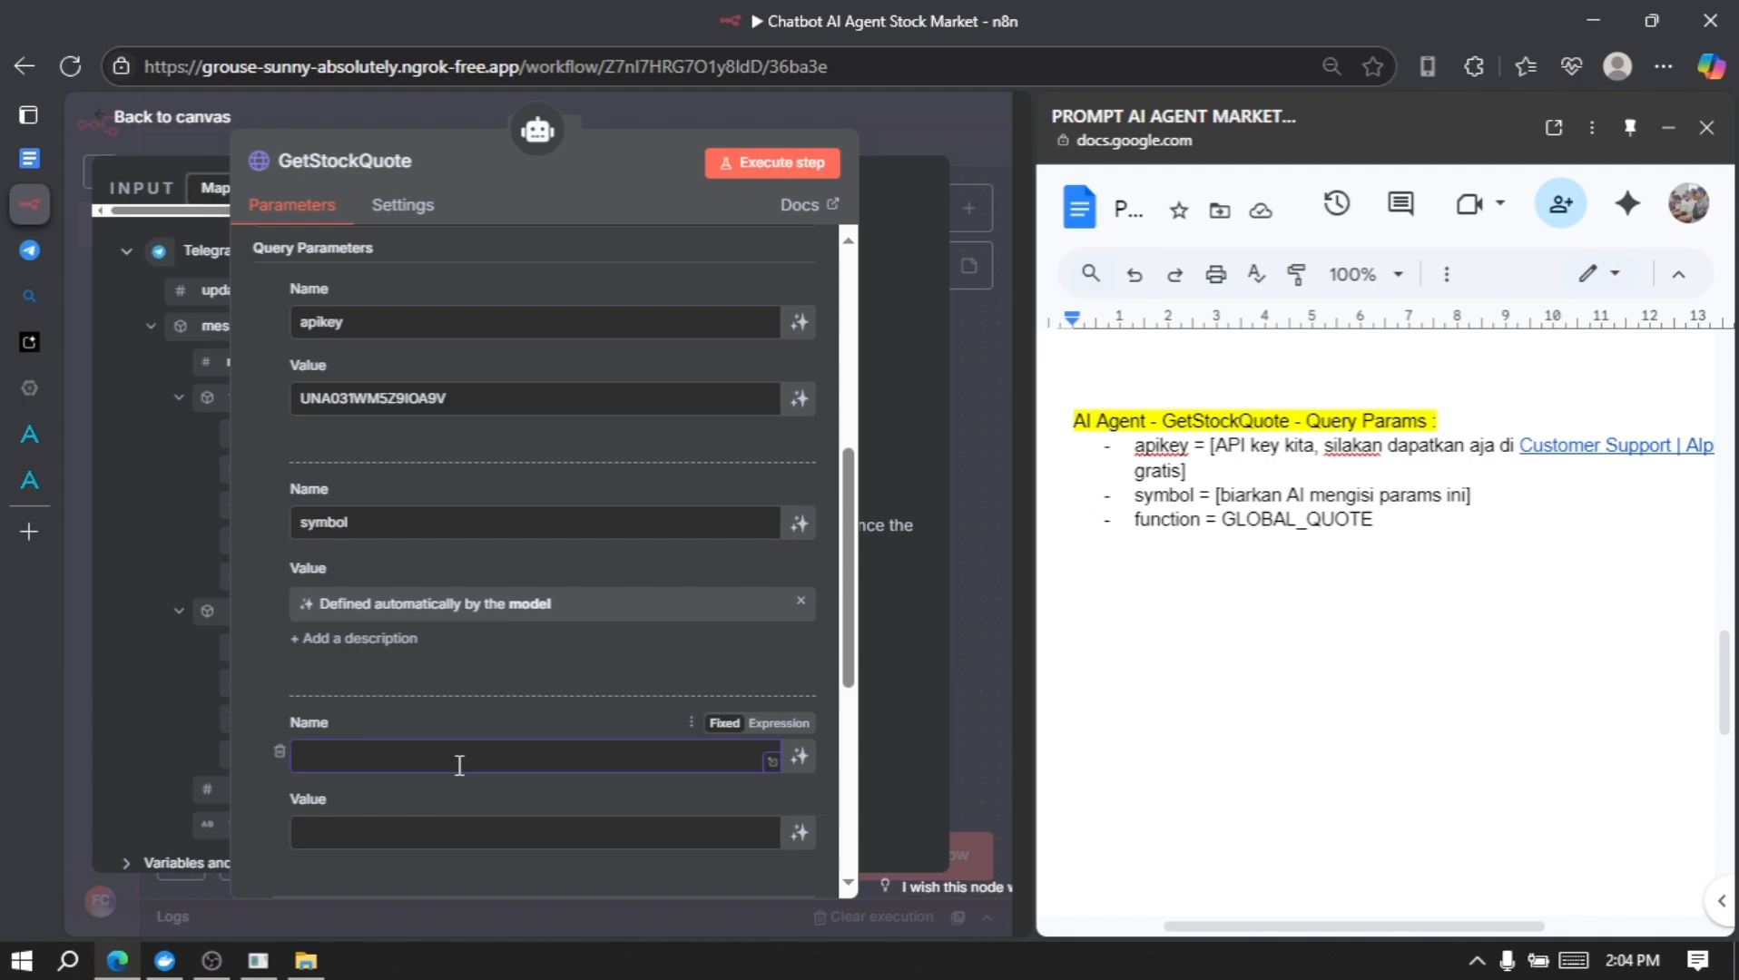
pyautogui.write('function')
pyautogui.scroll(-1, 440, 809)
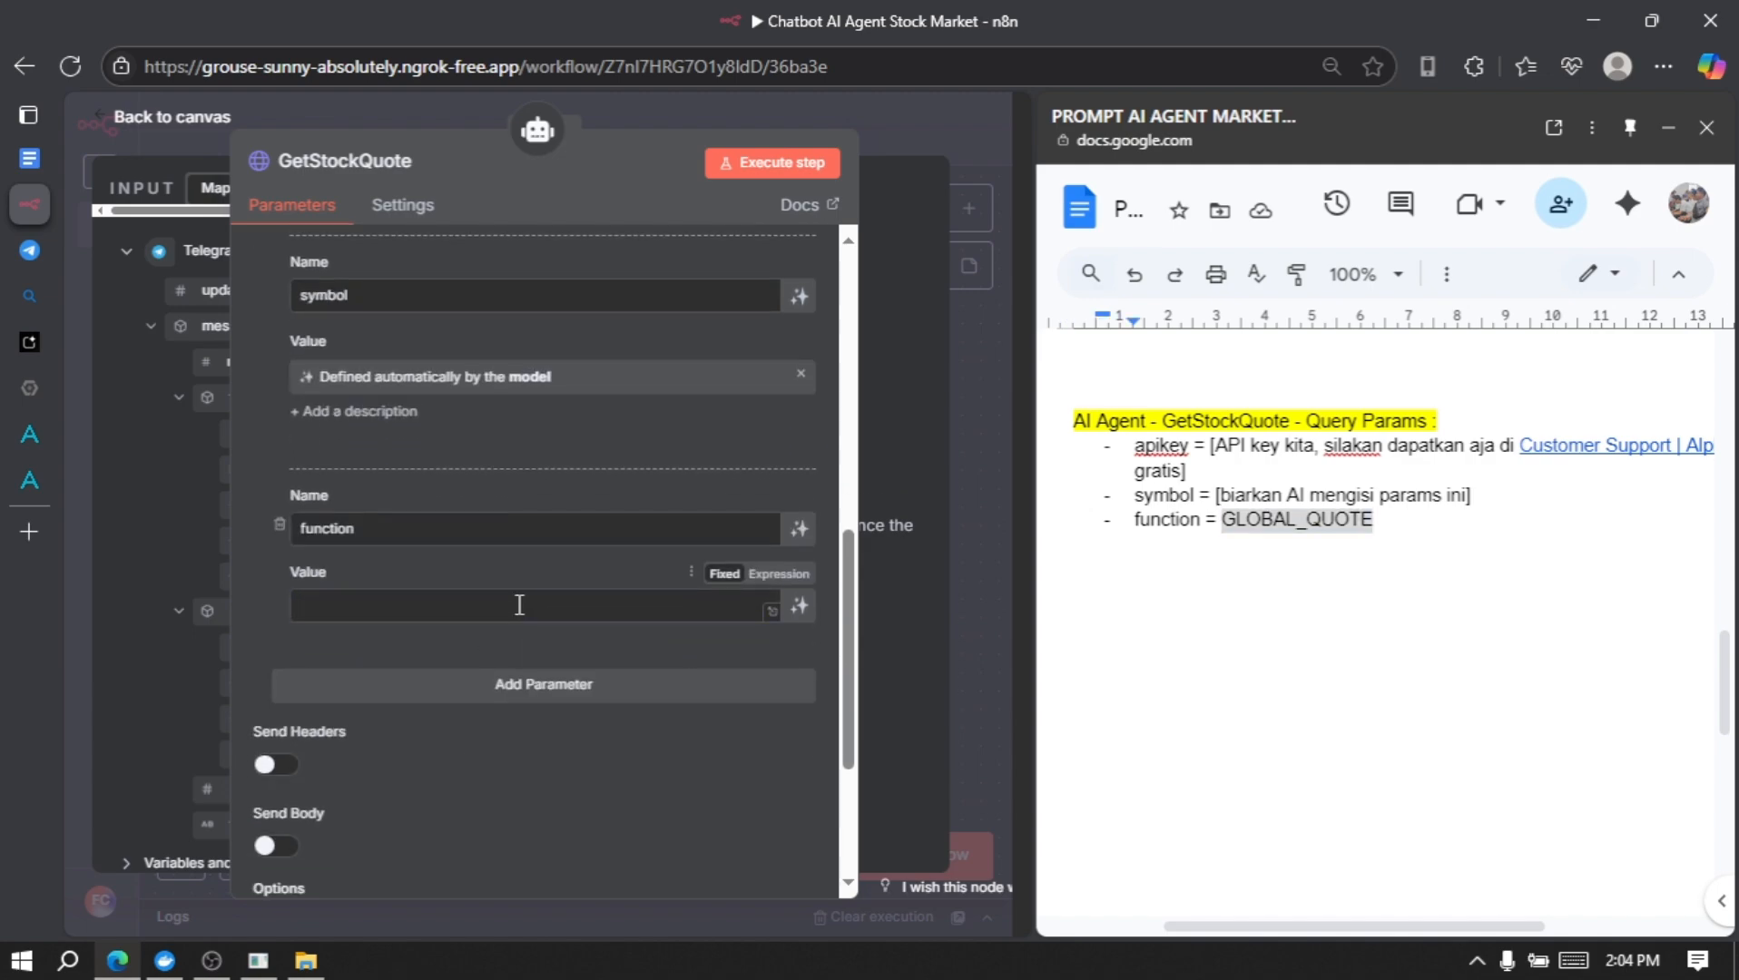
pyautogui.write('GLOBAL_QUOTE')
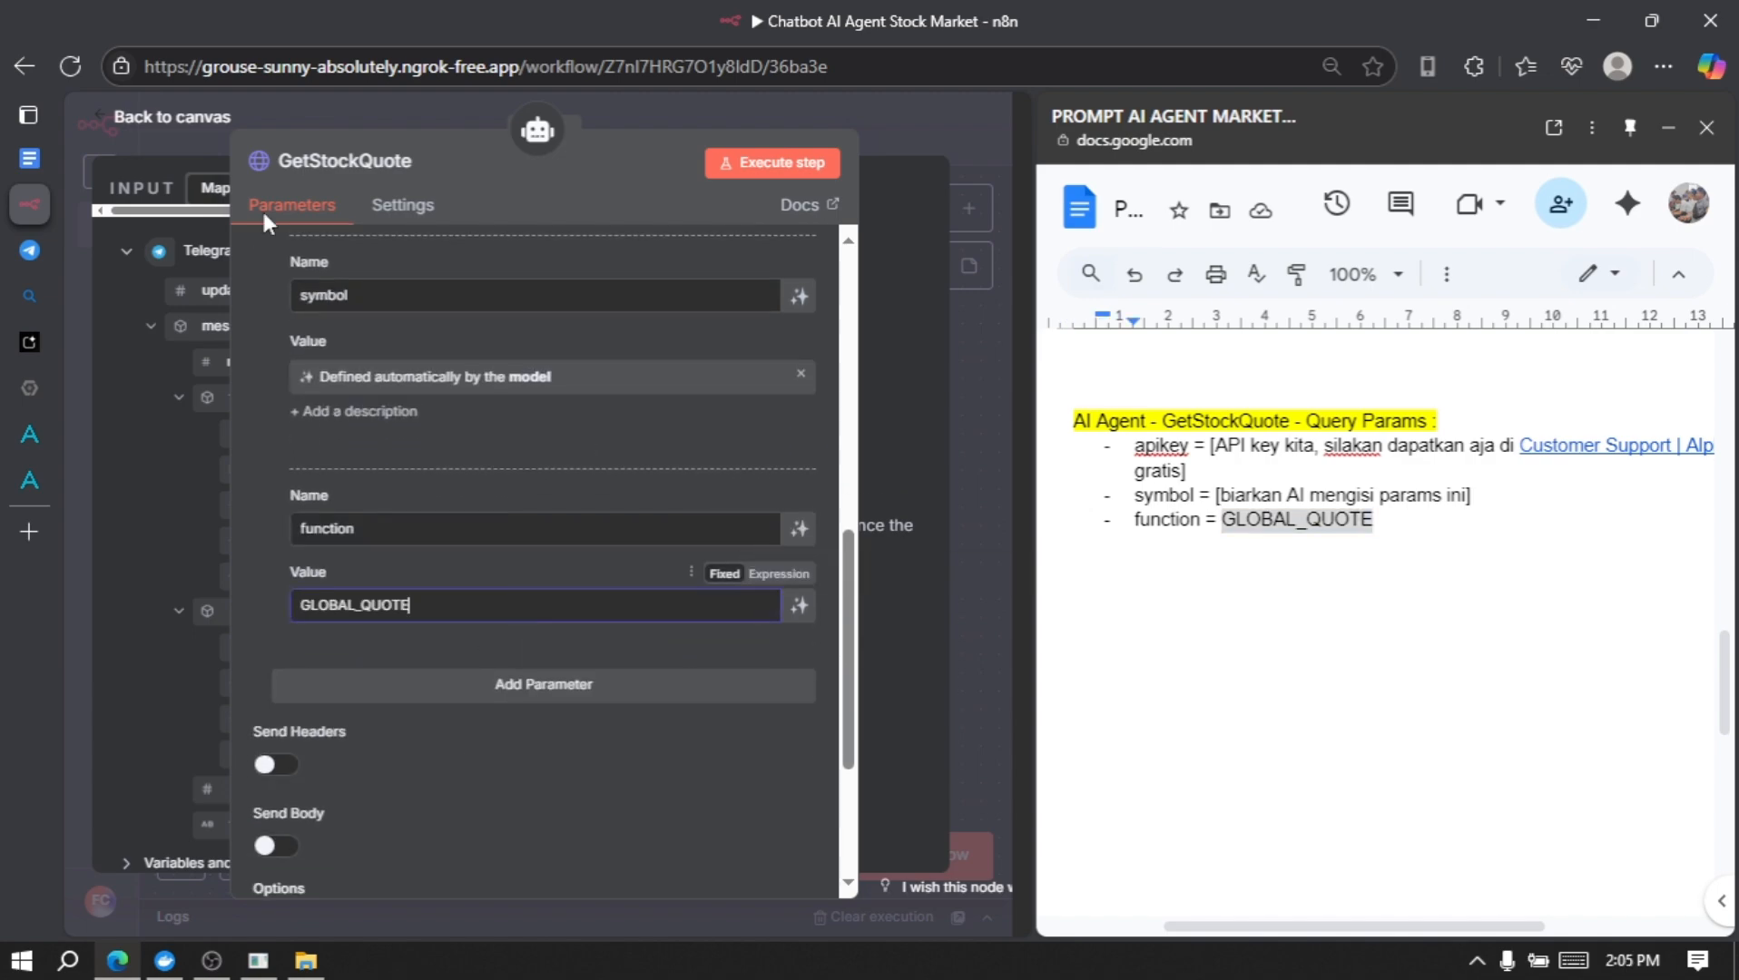
pyautogui.click(172, 117)
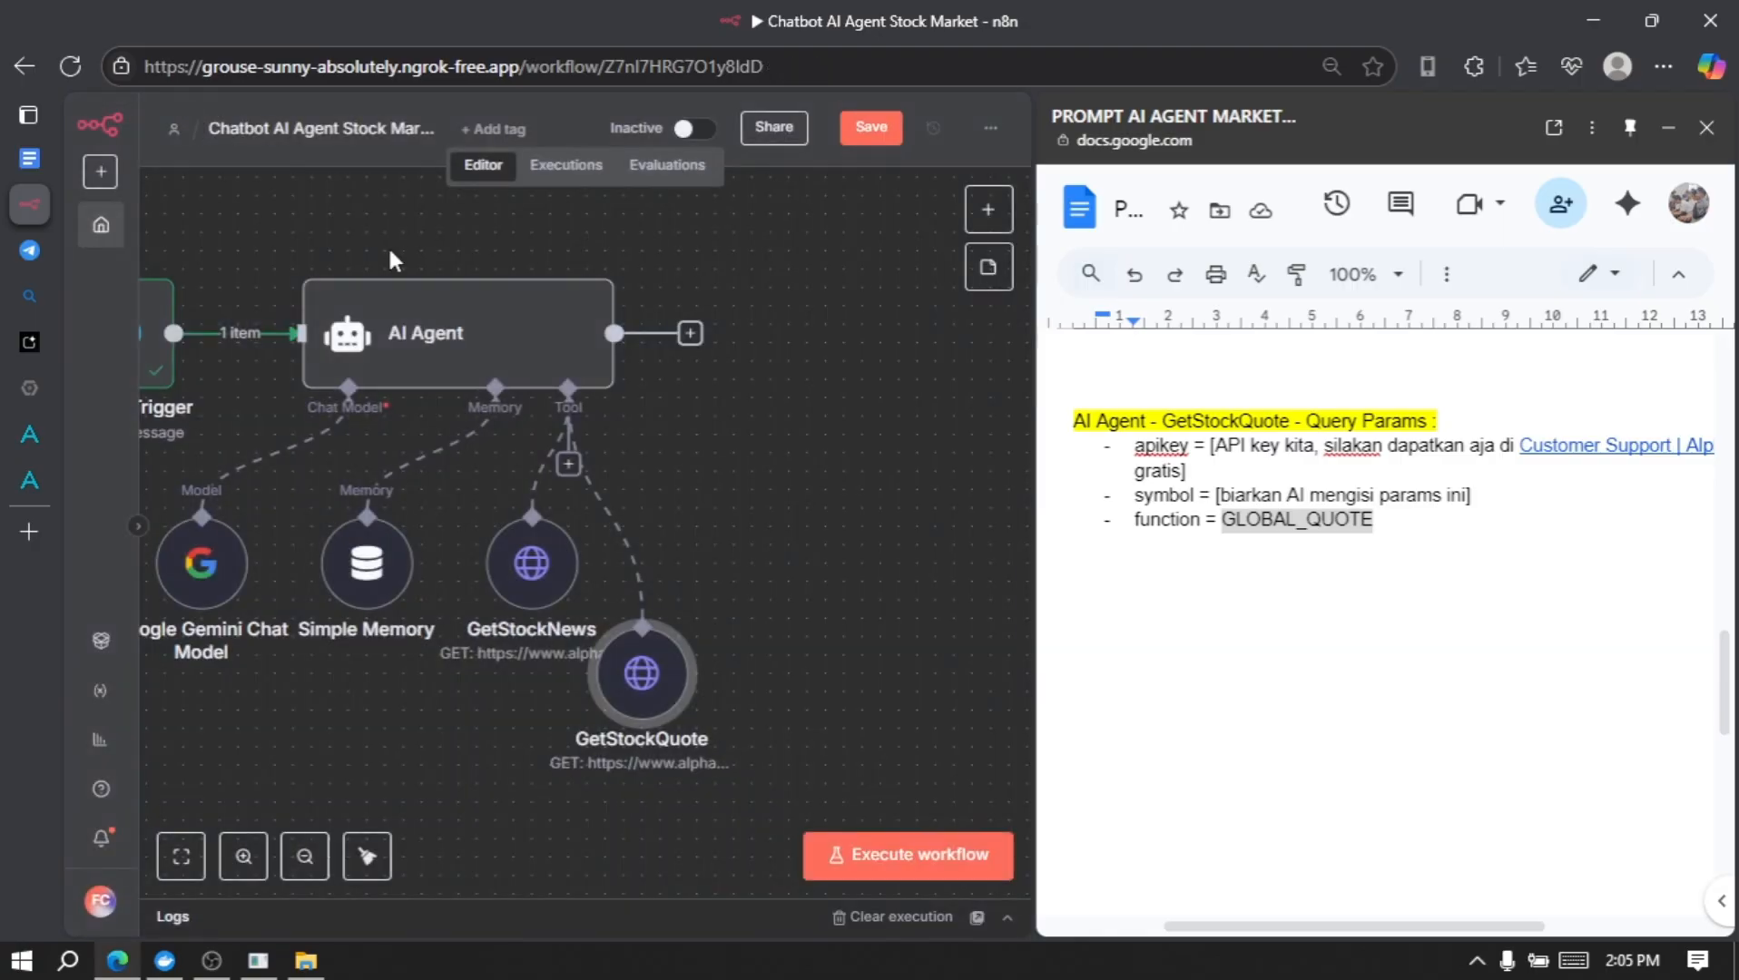
# Step: Close the prompt document and add Telegram's Send a text message action after the AI Agent
pyautogui.click(1706, 127)
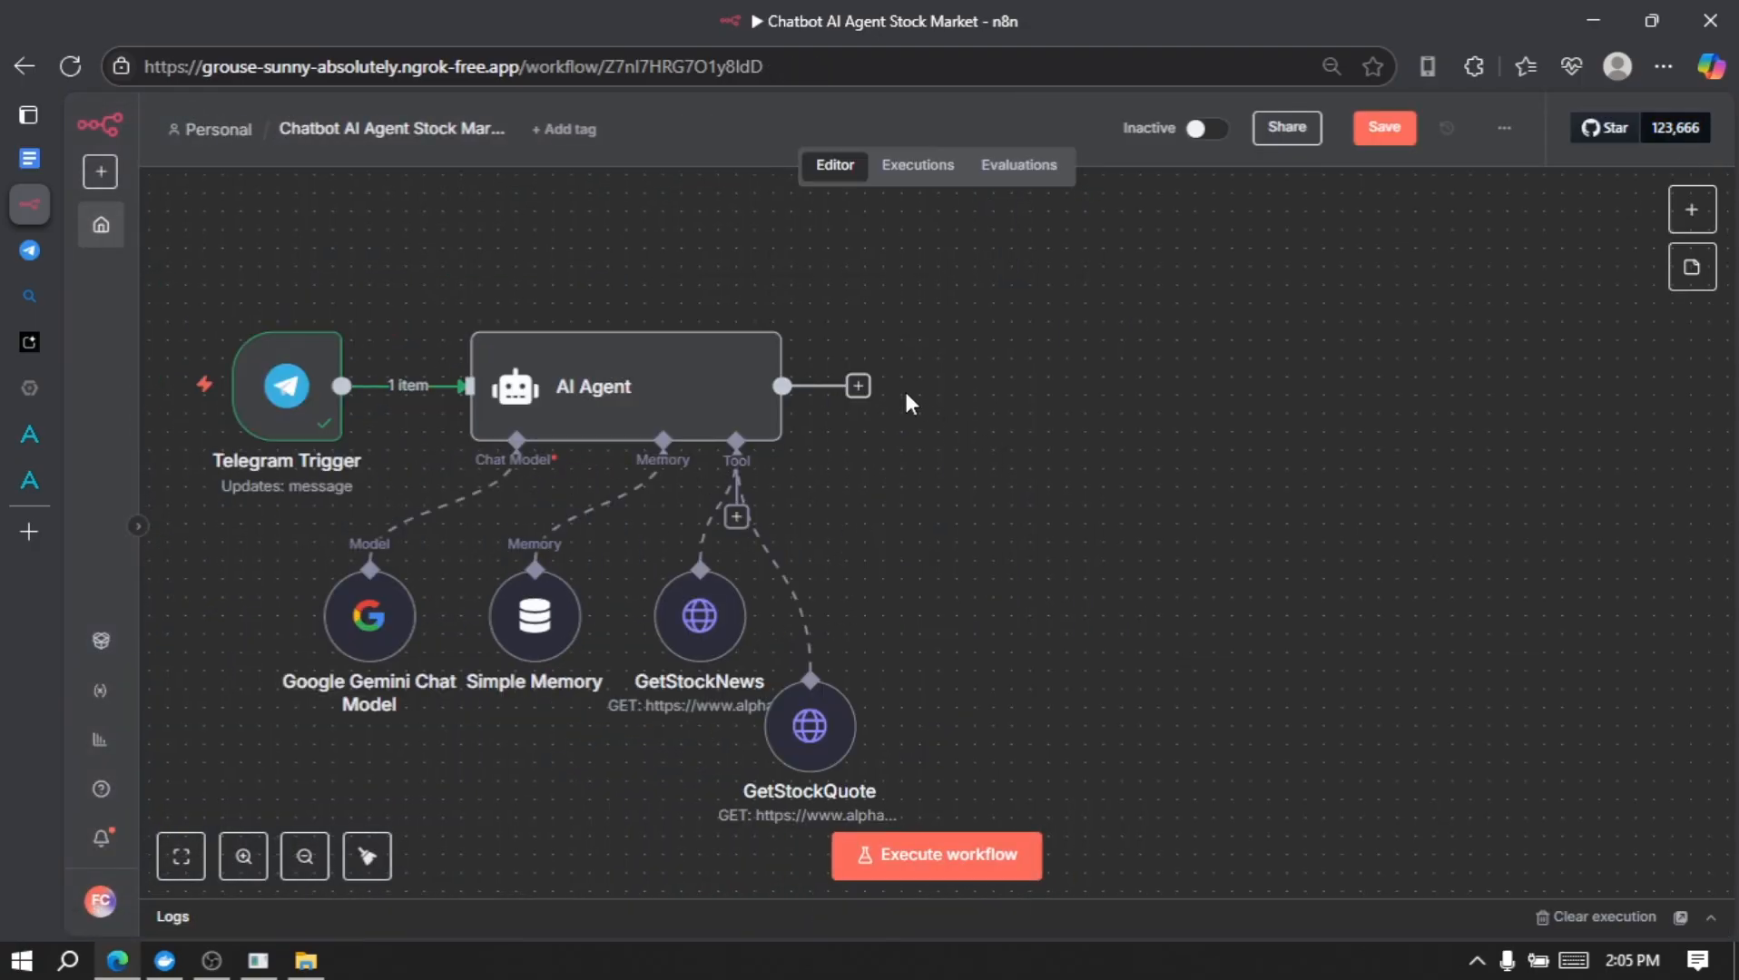
pyautogui.click(857, 387)
pyautogui.write('tele')
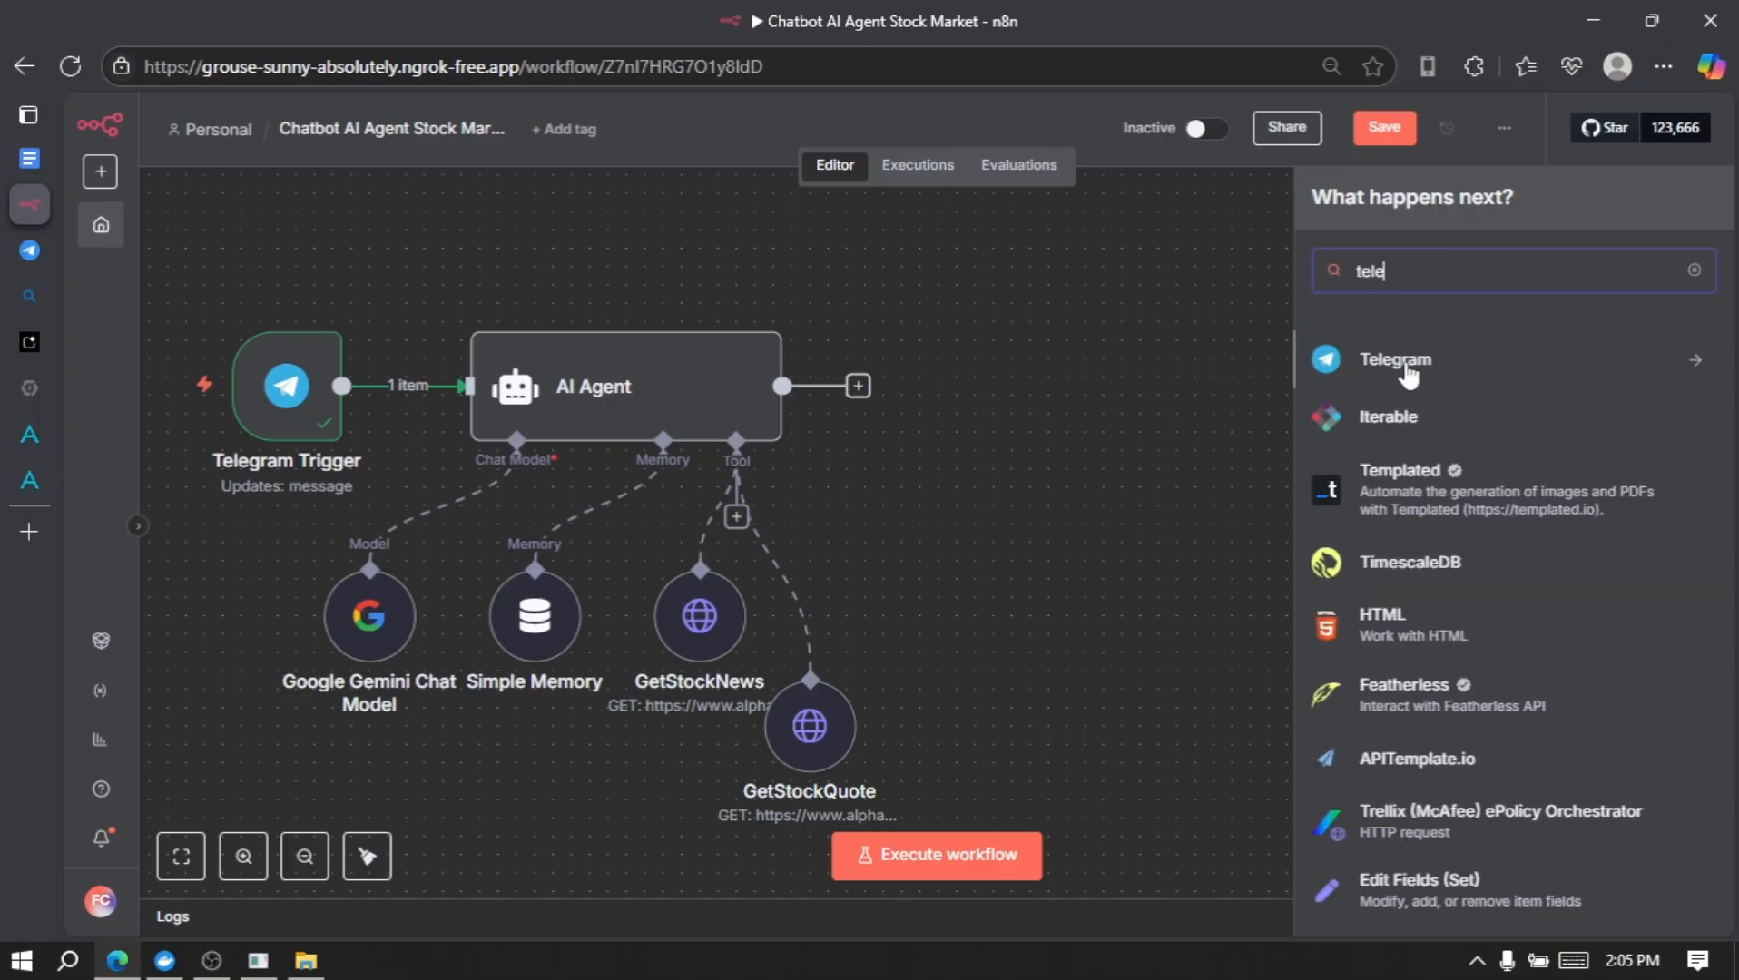
pyautogui.click(1443, 370)
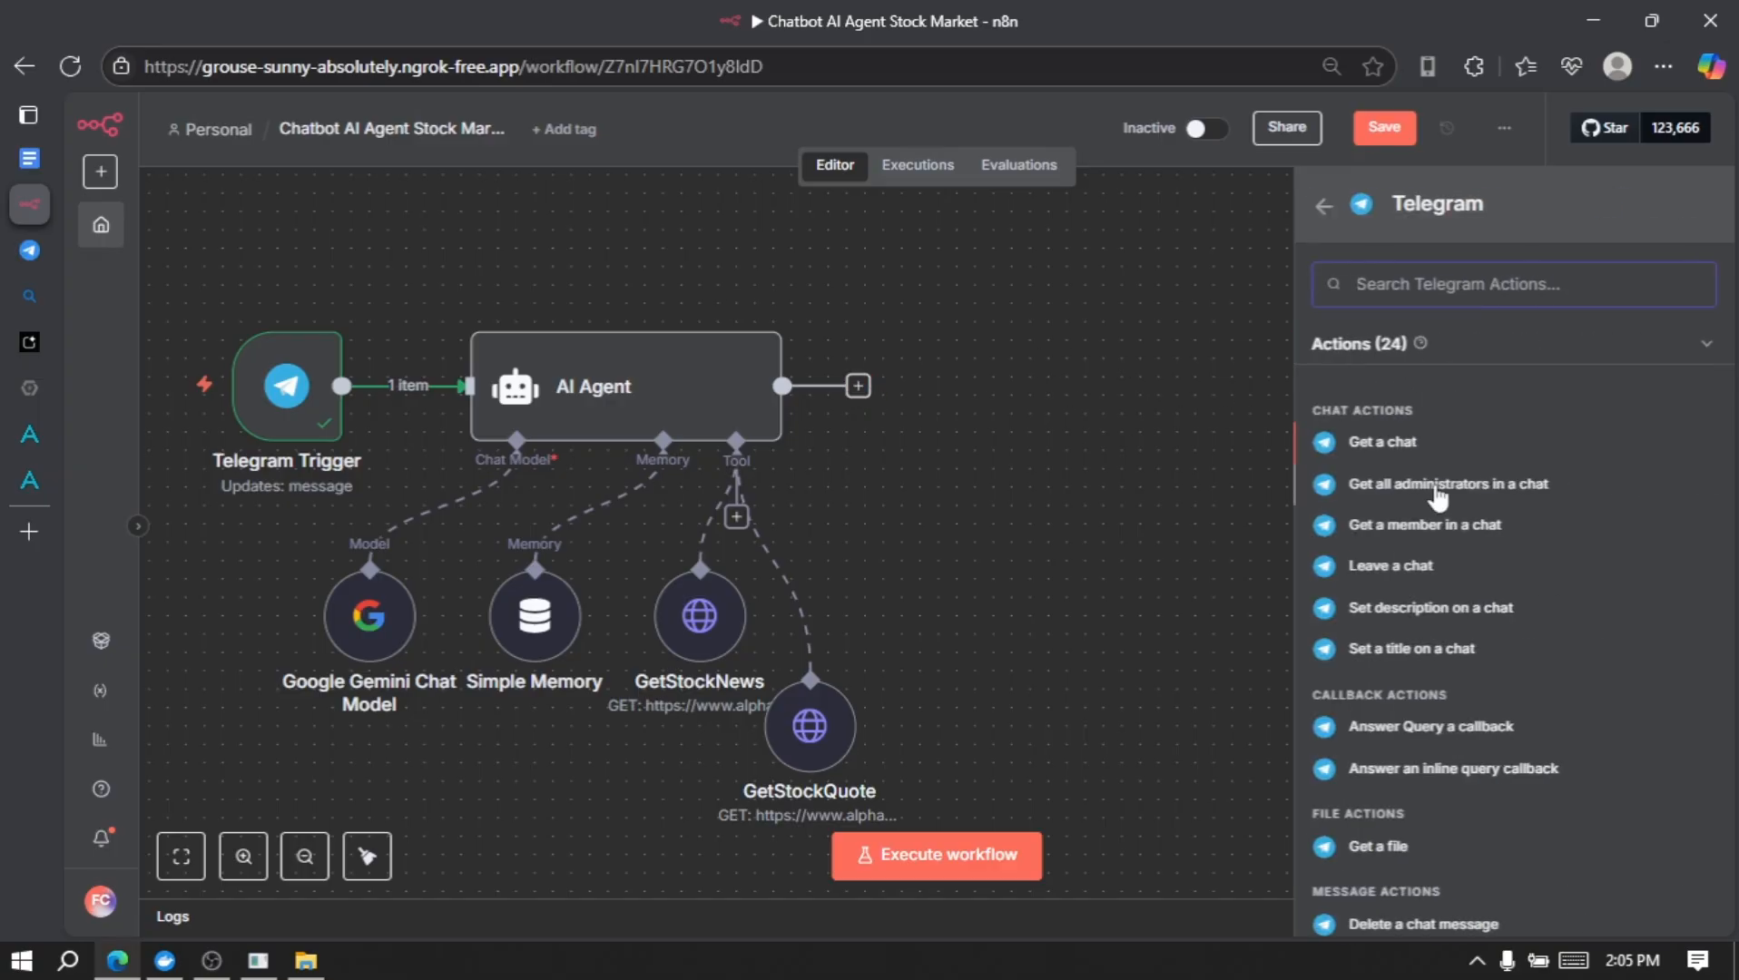
pyautogui.scroll(-10, 1438, 497)
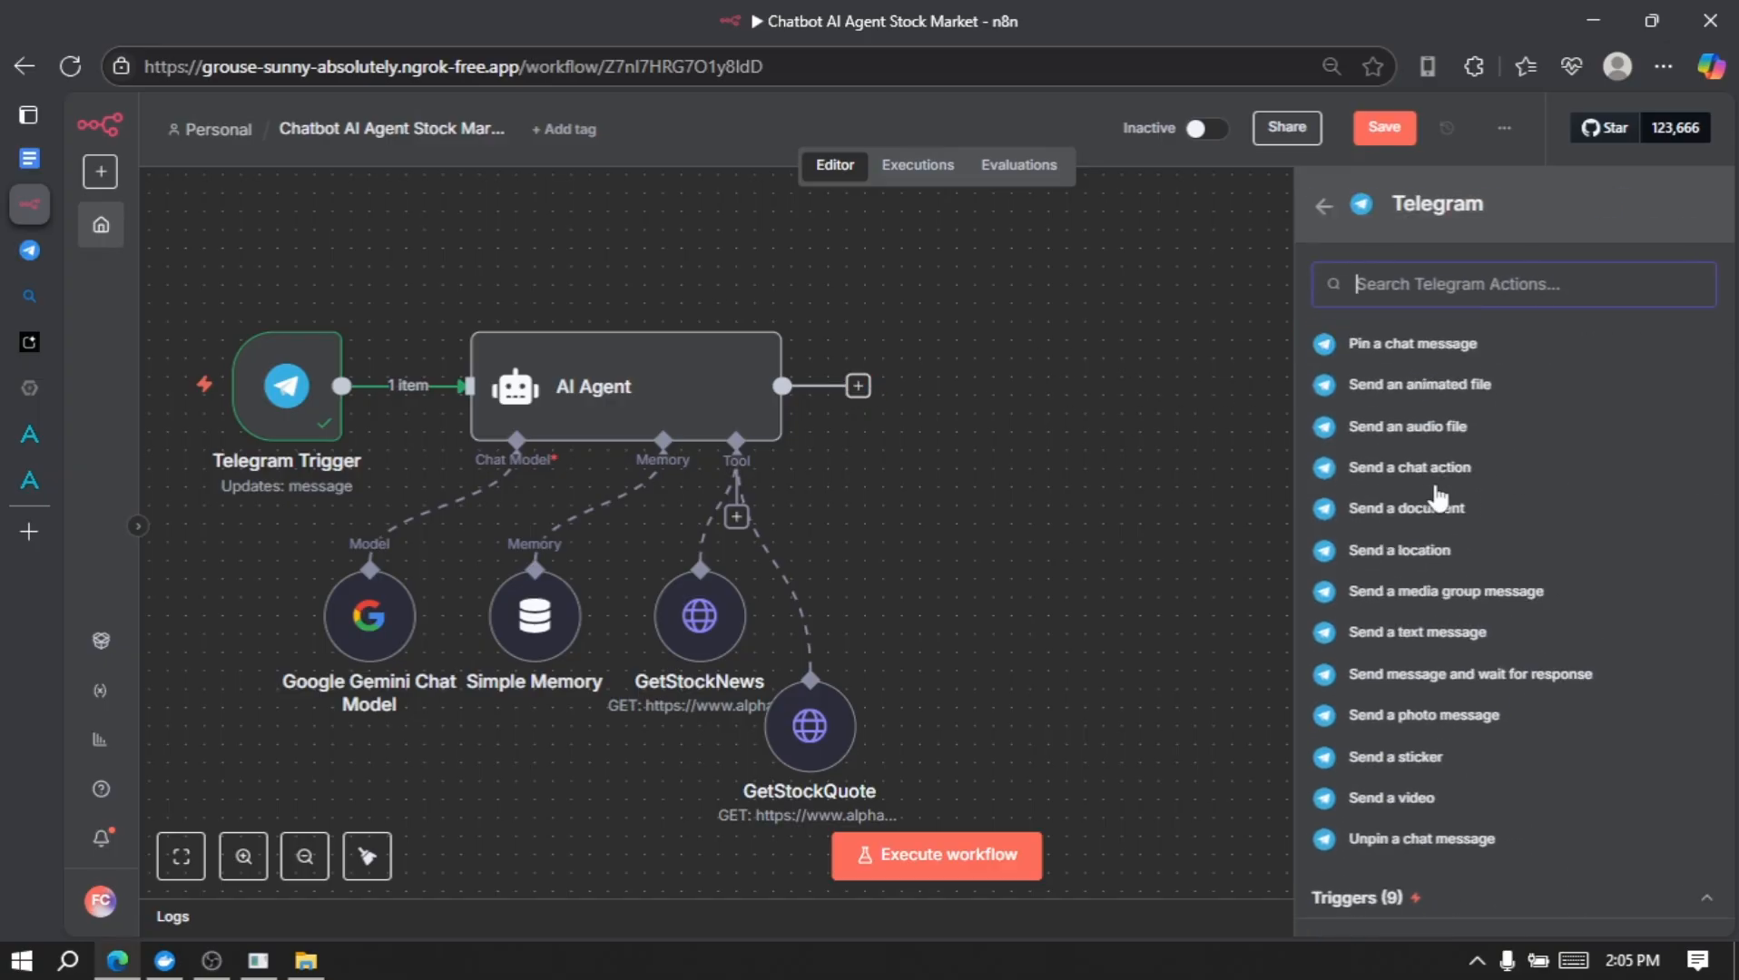
pyautogui.click(1461, 636)
# Step: Try to execute the previous nodes to load input data for the Send a text message node
pyautogui.moveTo(352, 432); pyautogui.dragTo(527, 440)
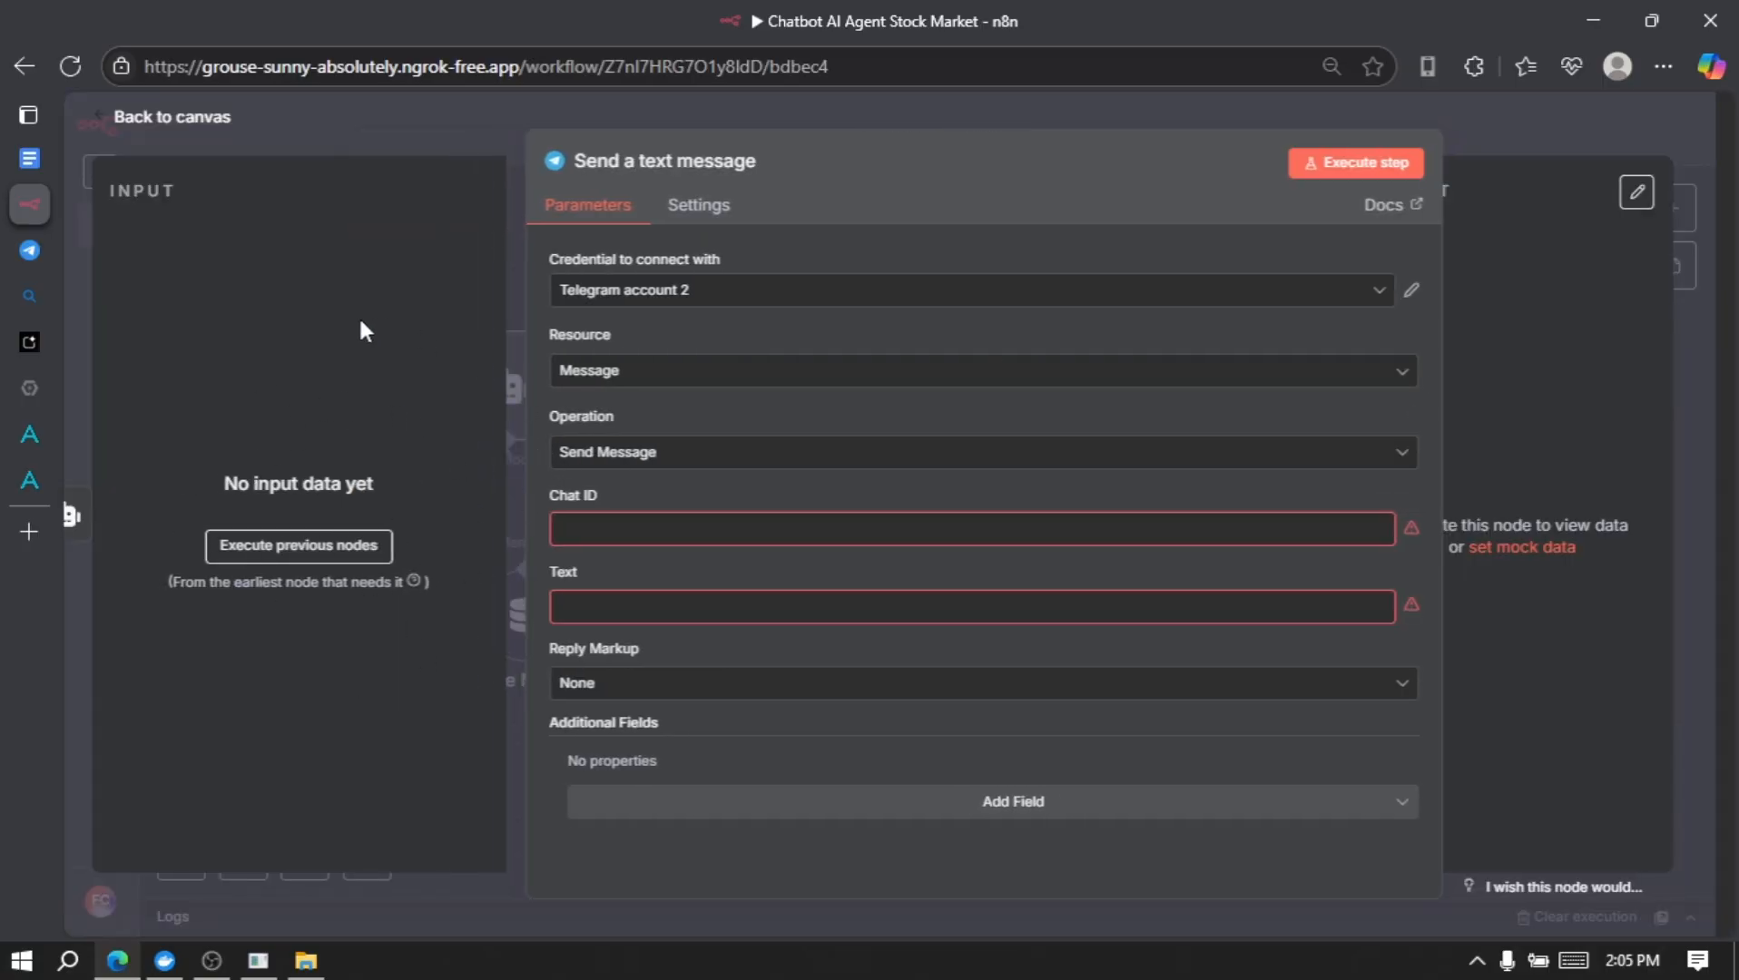
pyautogui.click(303, 547)
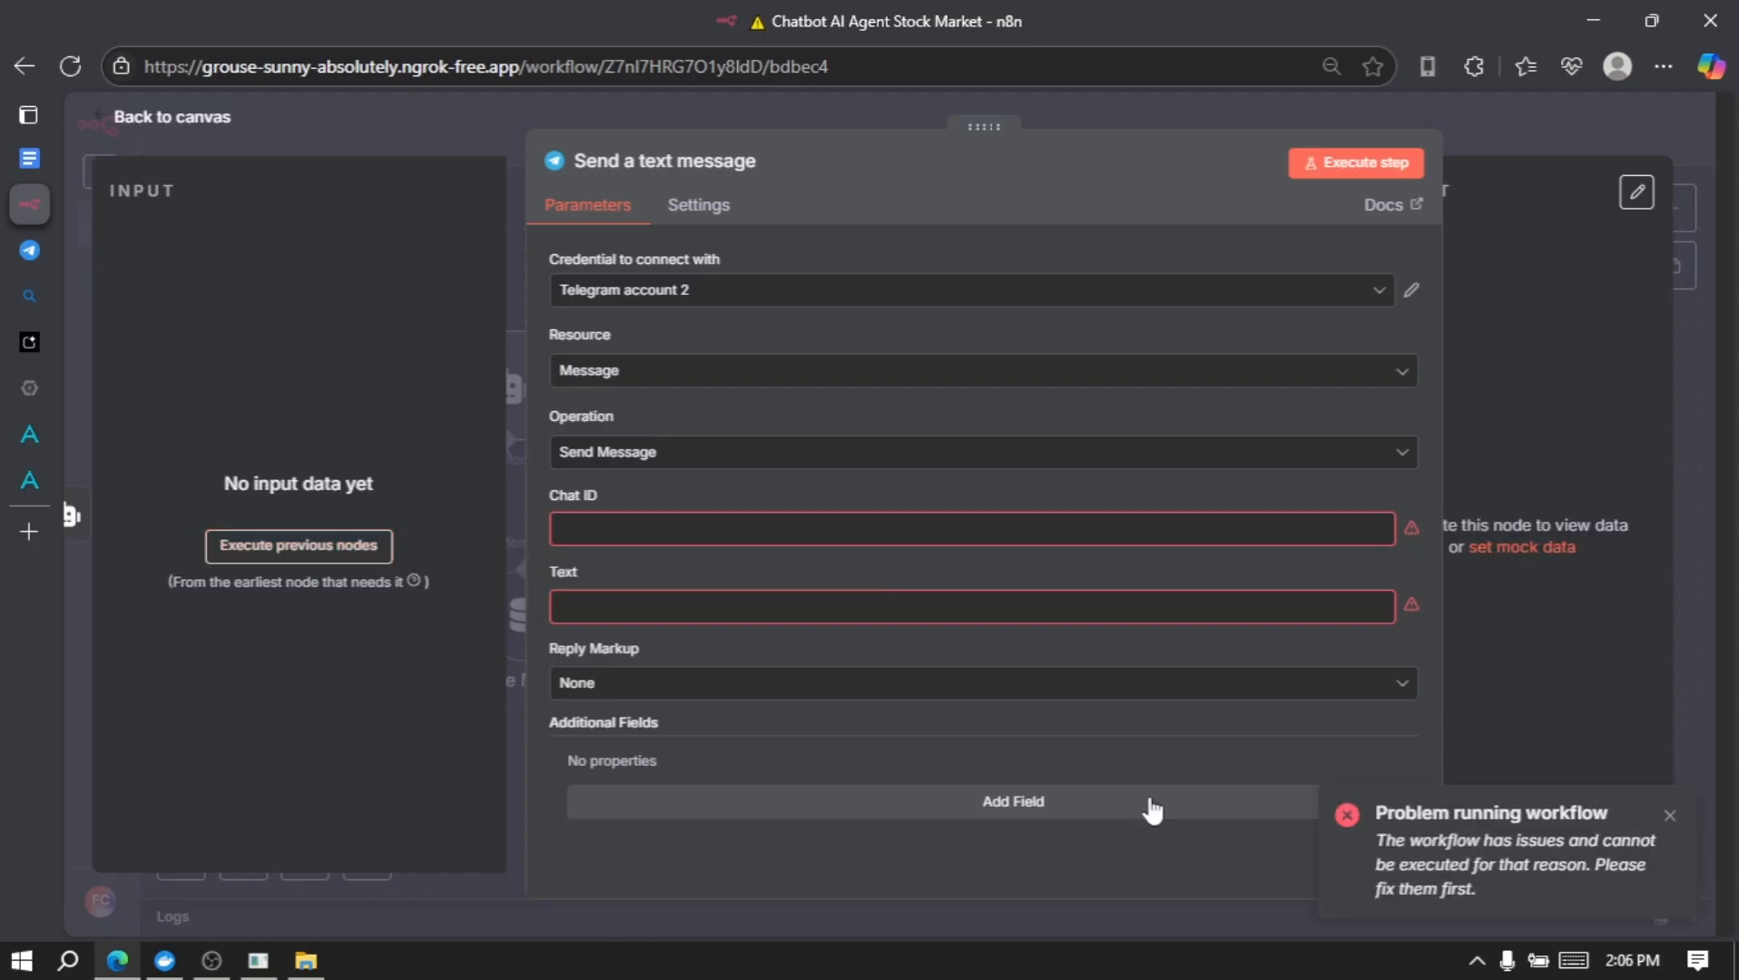
pyautogui.click(207, 121)
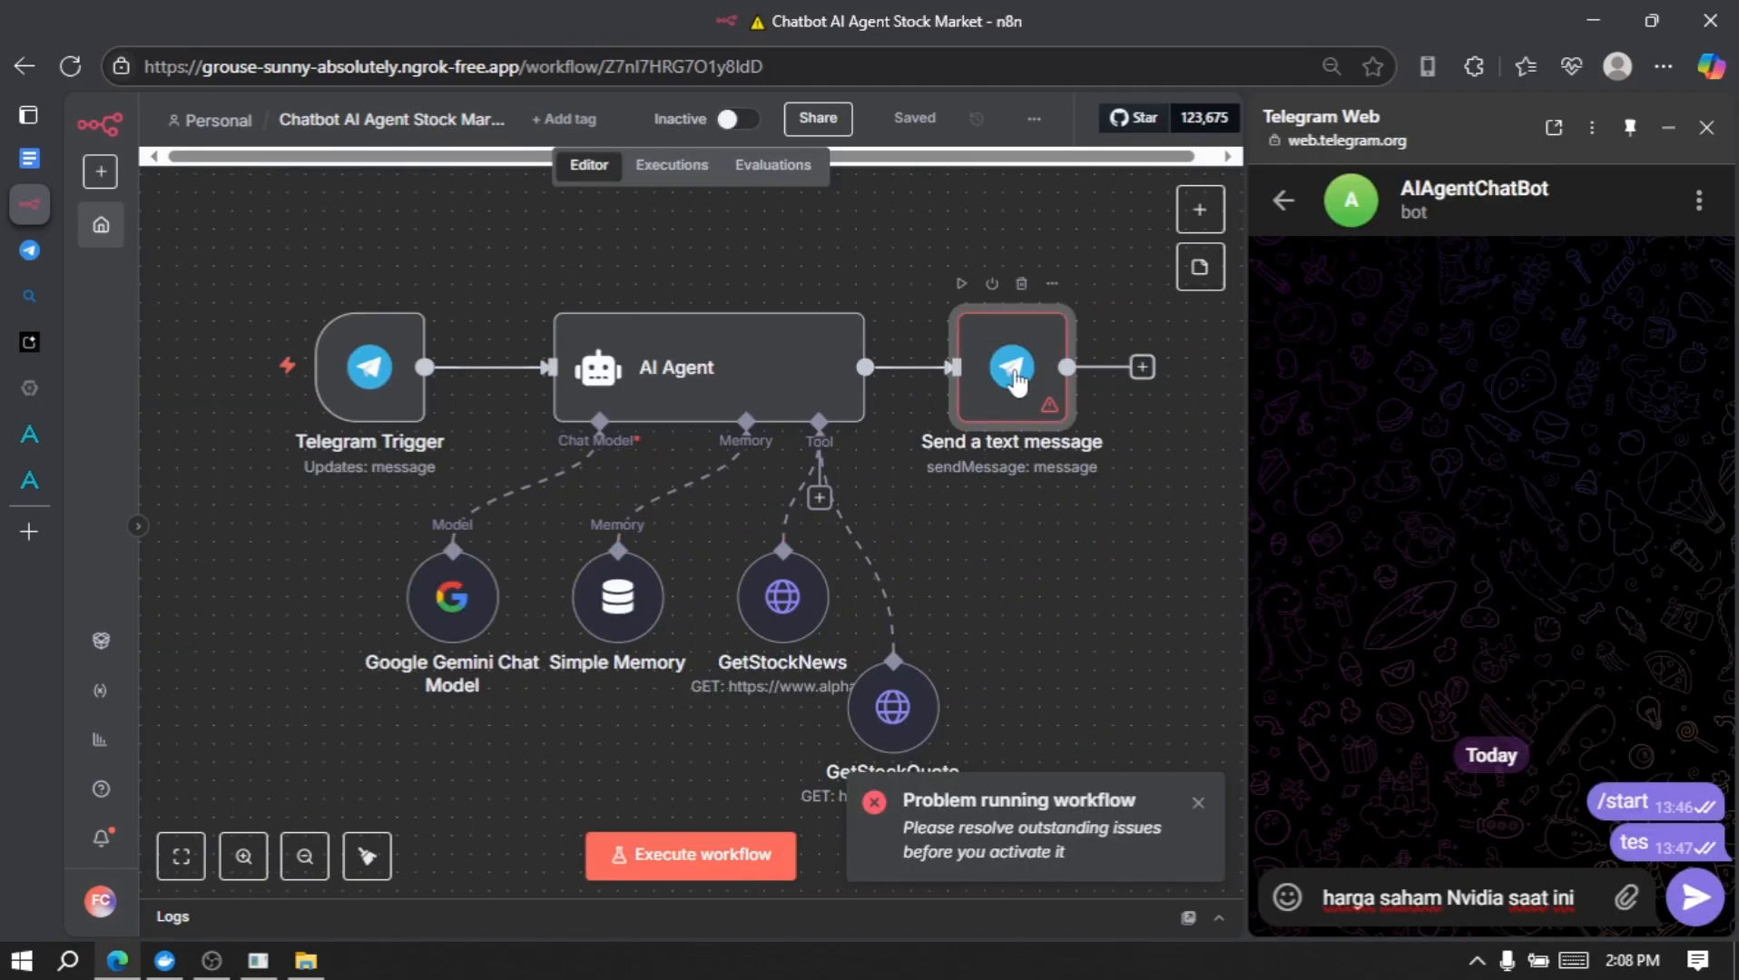
# Step: Fill the Send a text message node with placeholder Chat ID 874735 and Text EFCBUE, and return to the canvas
pyautogui.doubleClick(1014, 372)
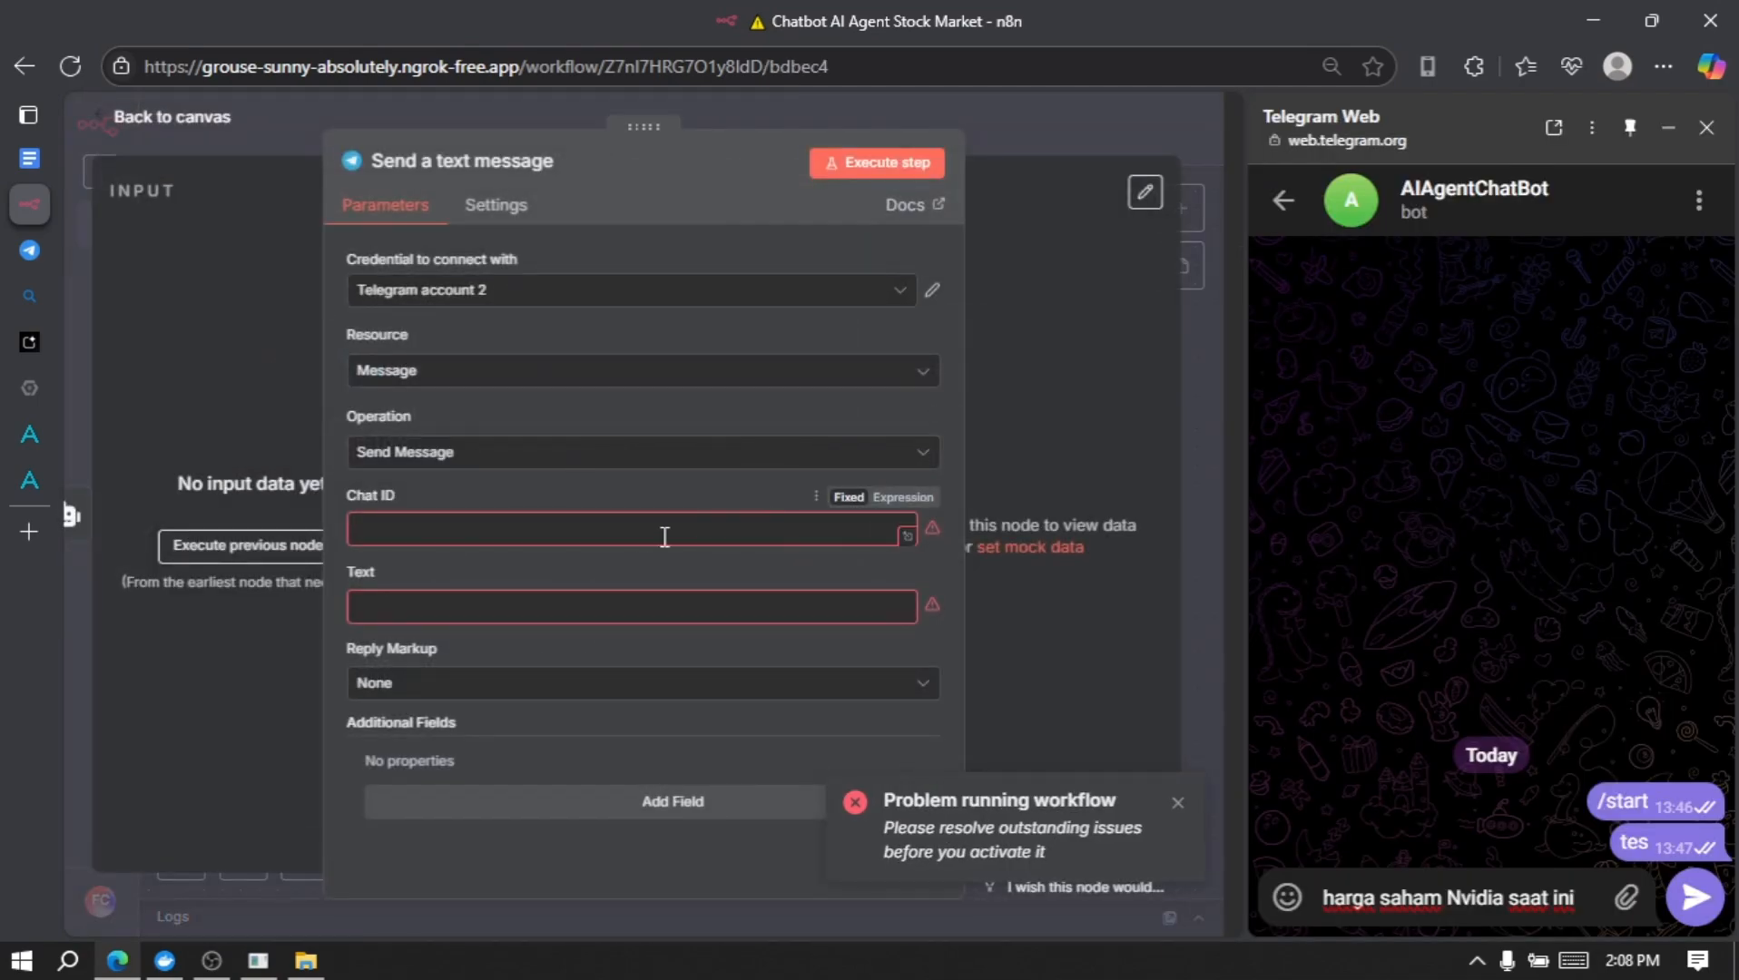
pyautogui.click(584, 533)
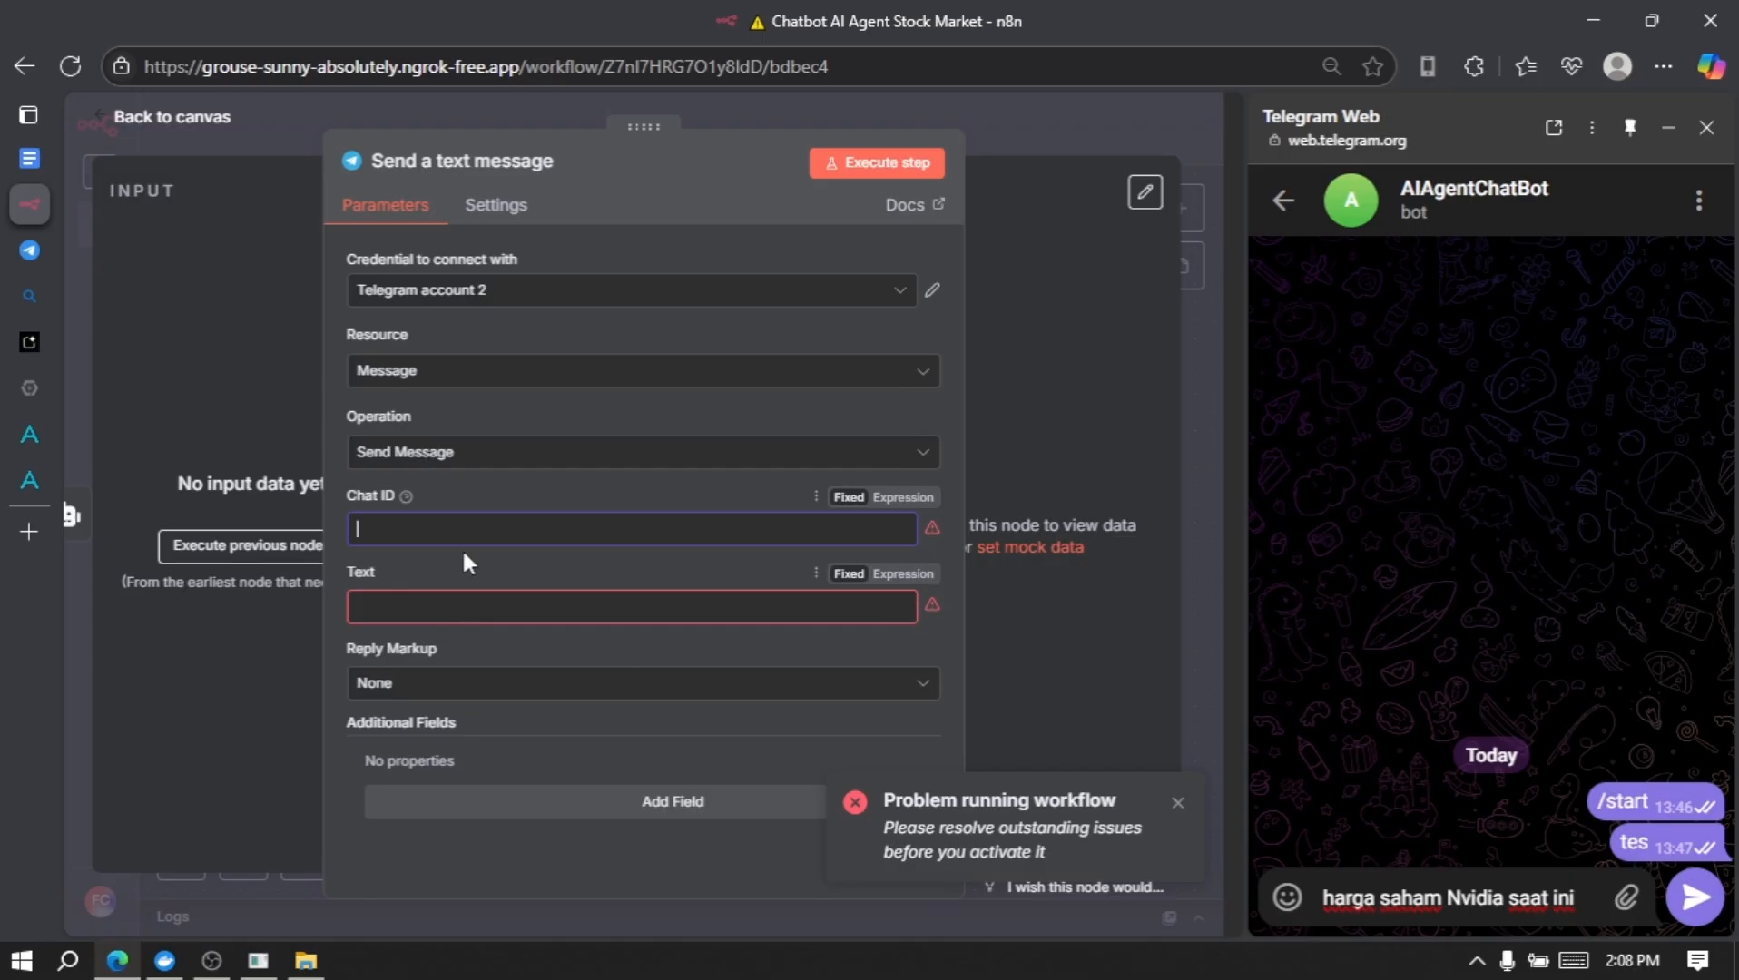
pyautogui.write('874735')
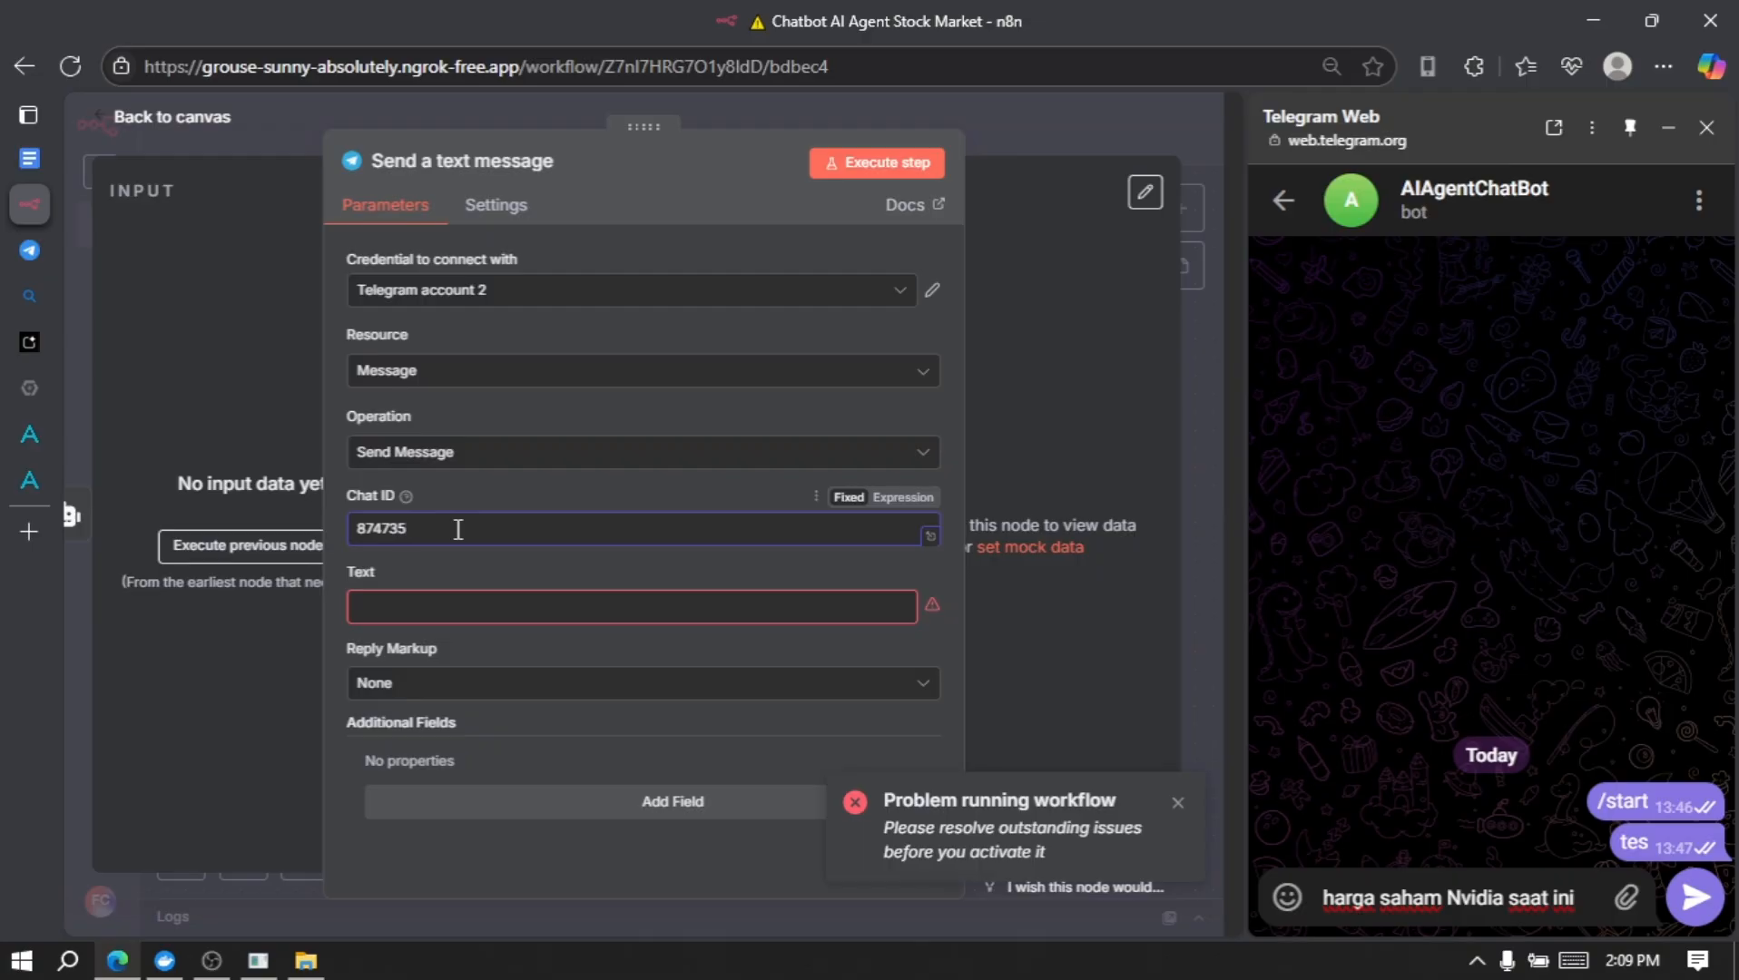
pyautogui.click(474, 605)
pyautogui.write('EFCBUE')
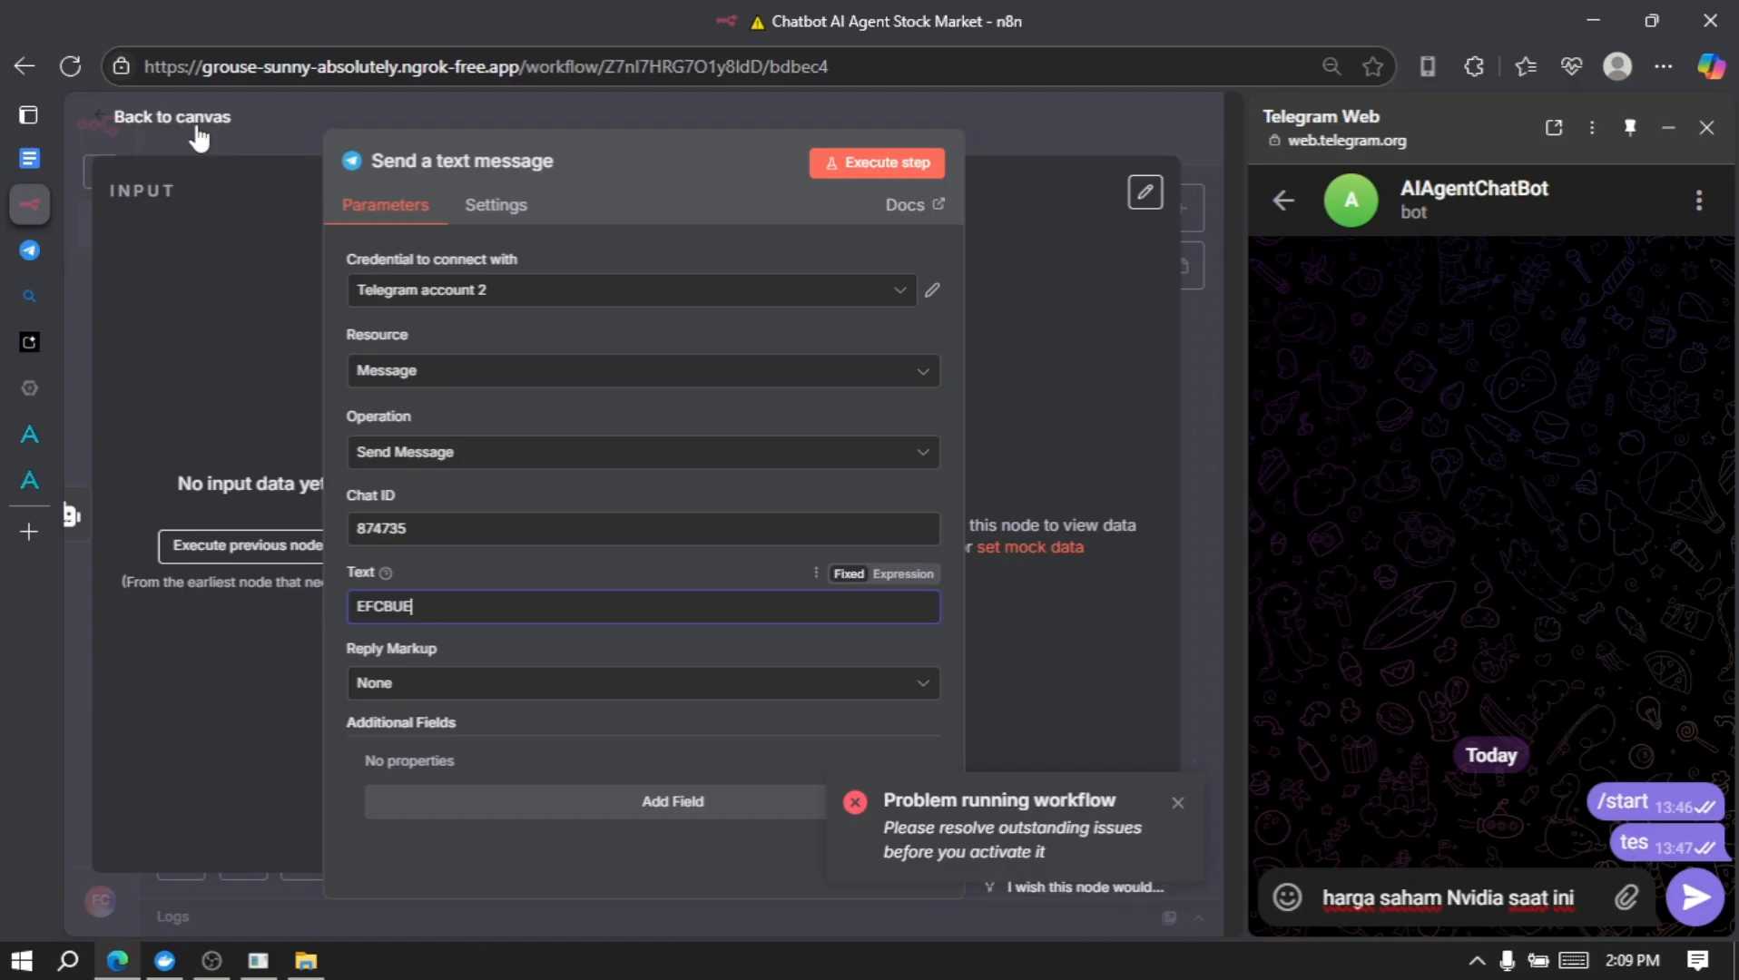
pyautogui.click(197, 132)
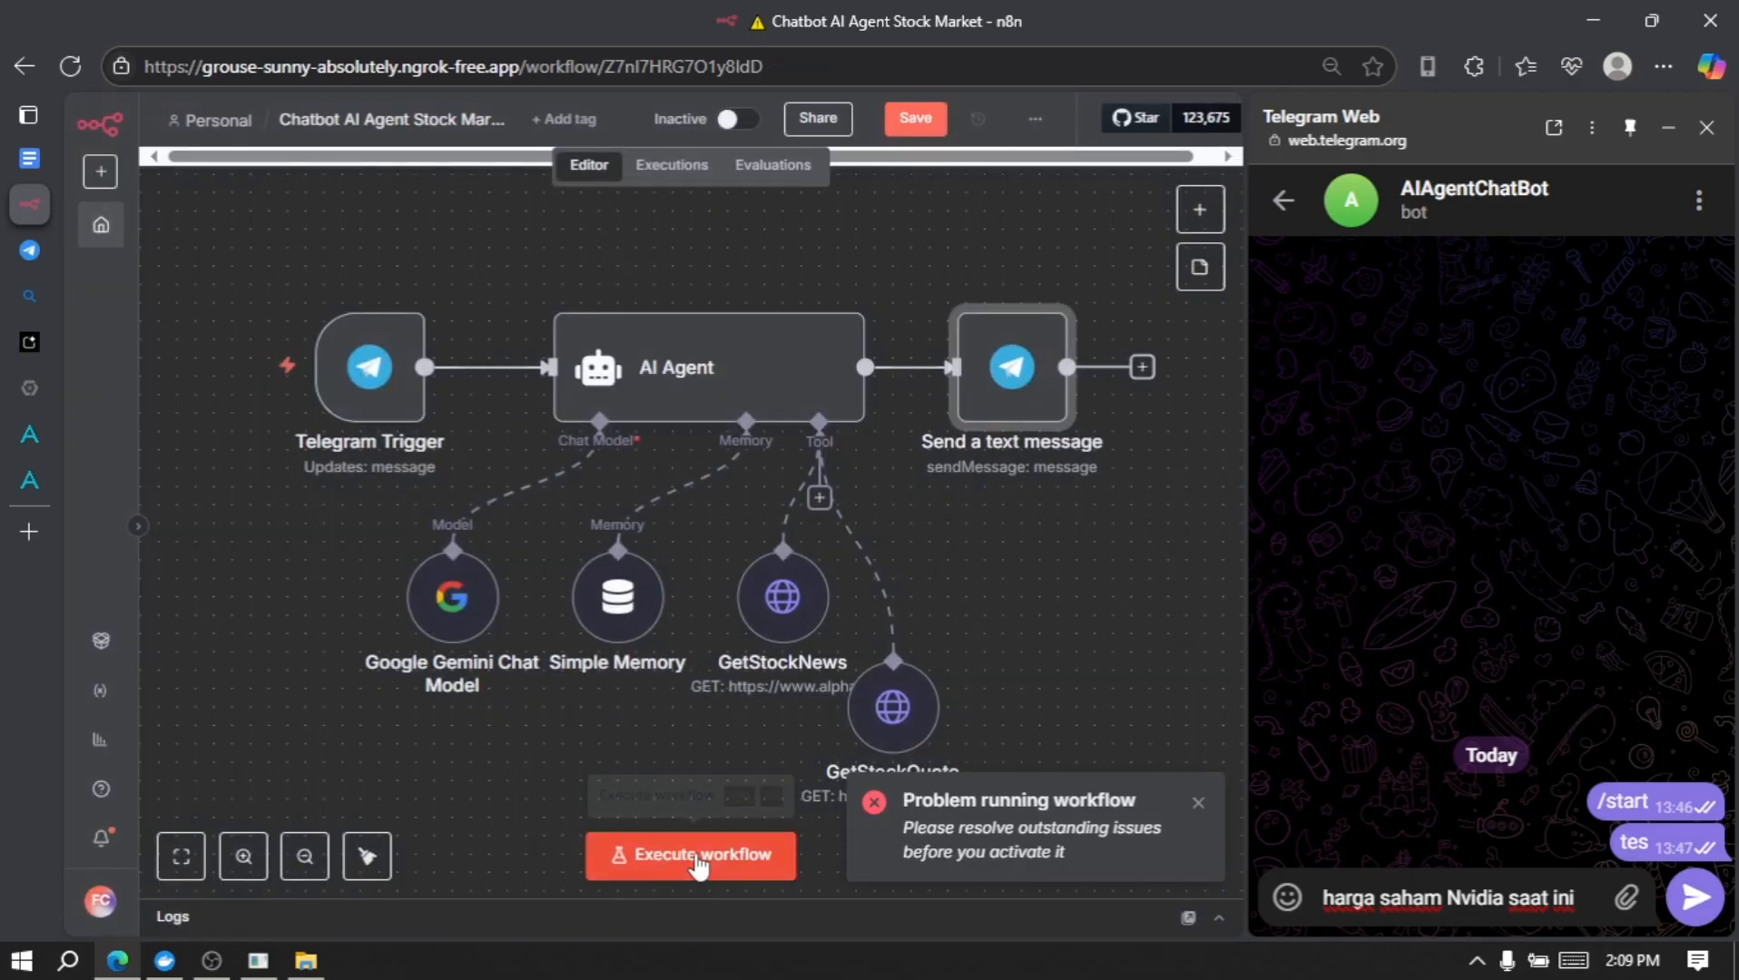
# Step: Execute the workflow and send the bot the prepared Telegram message "harga saham Nvidia saat ini"
pyautogui.click(696, 861)
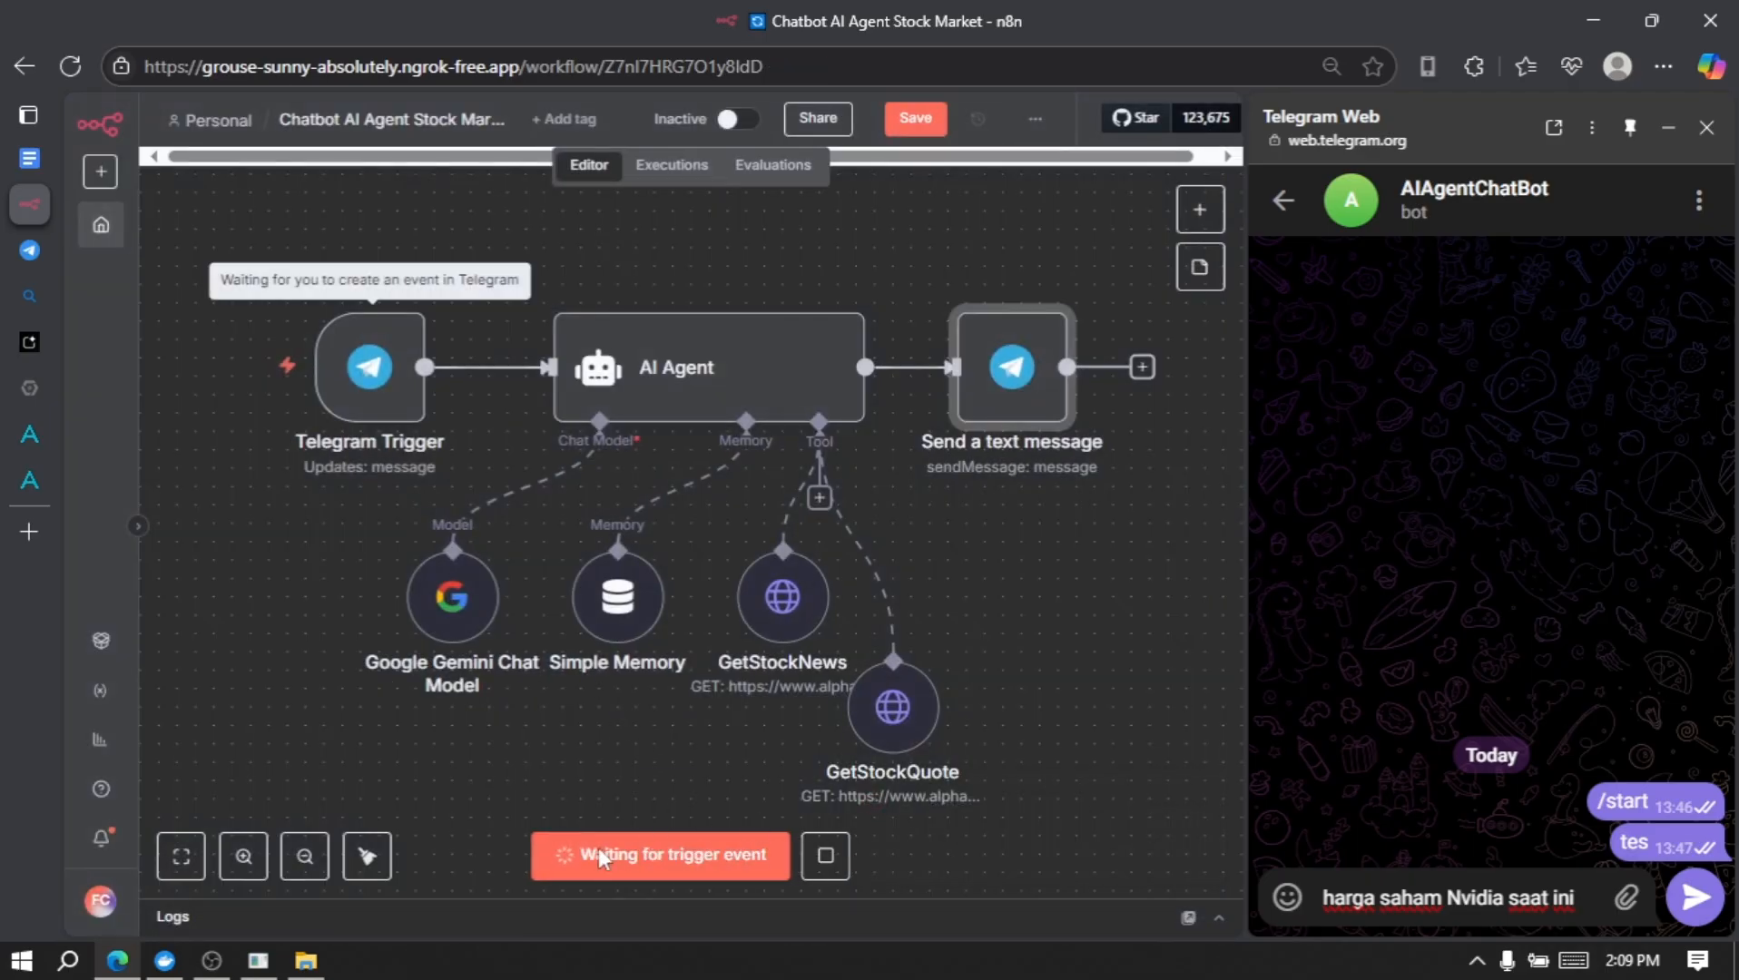
pyautogui.click(1695, 899)
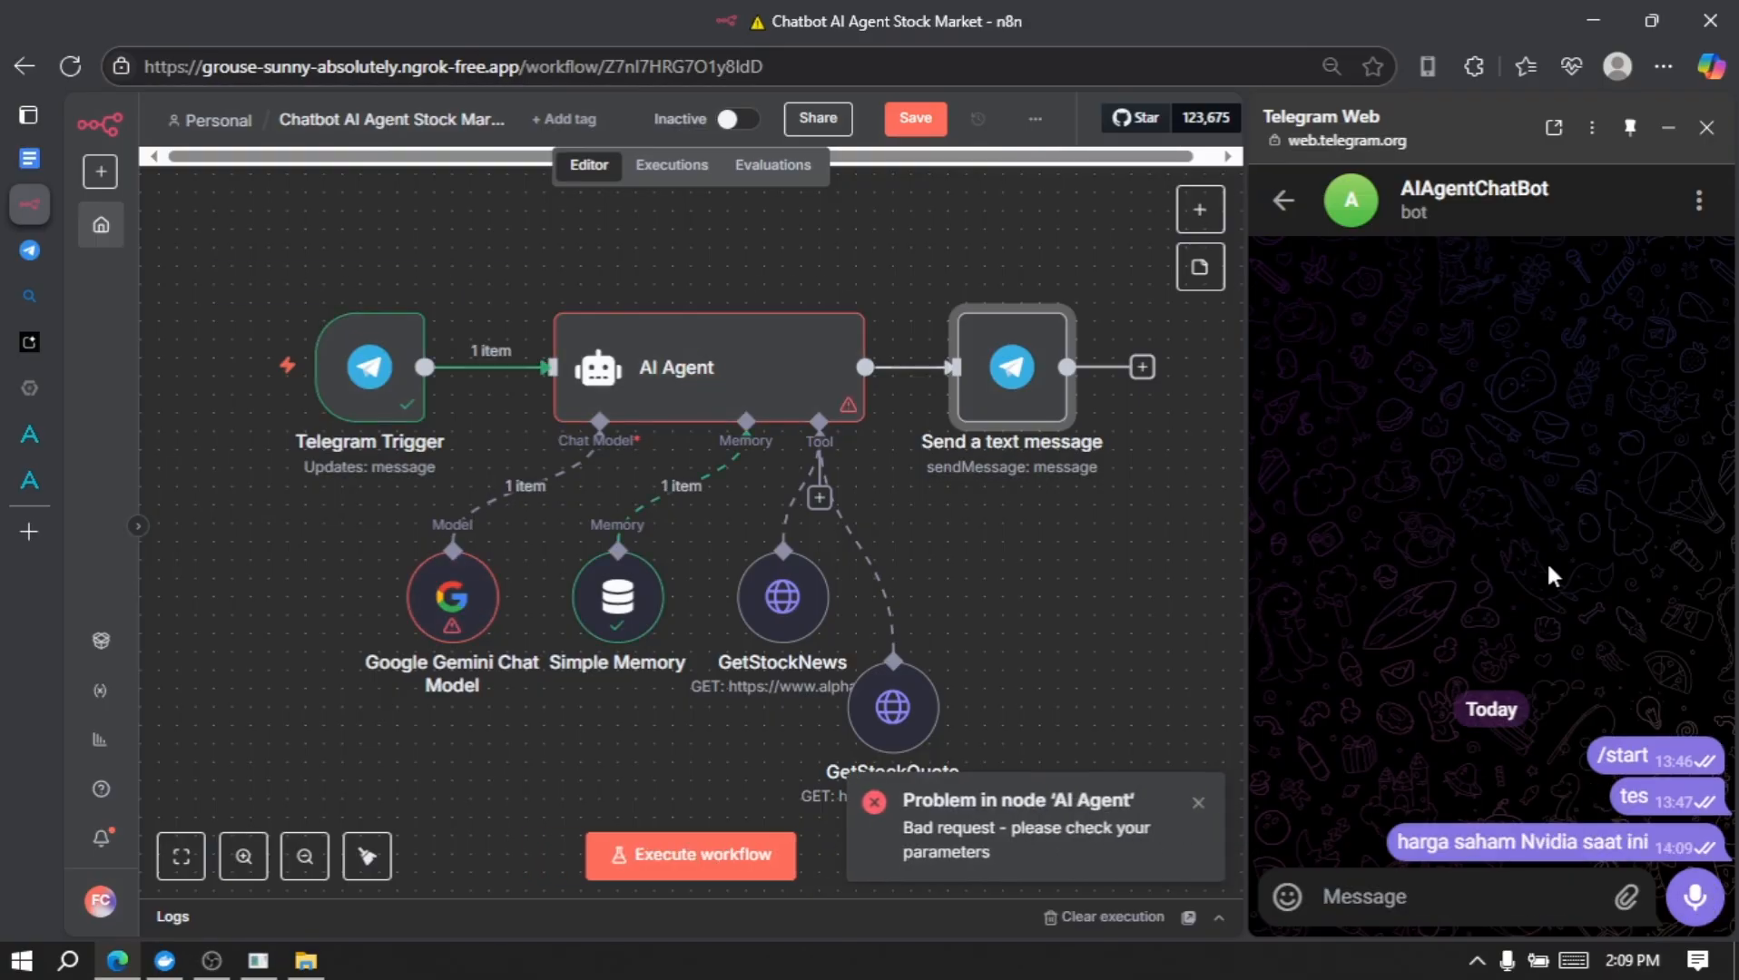
# Step: Examine the AI Agent's logs and the error output of its Google Gemini Chat Model
pyautogui.doubleClick(713, 370)
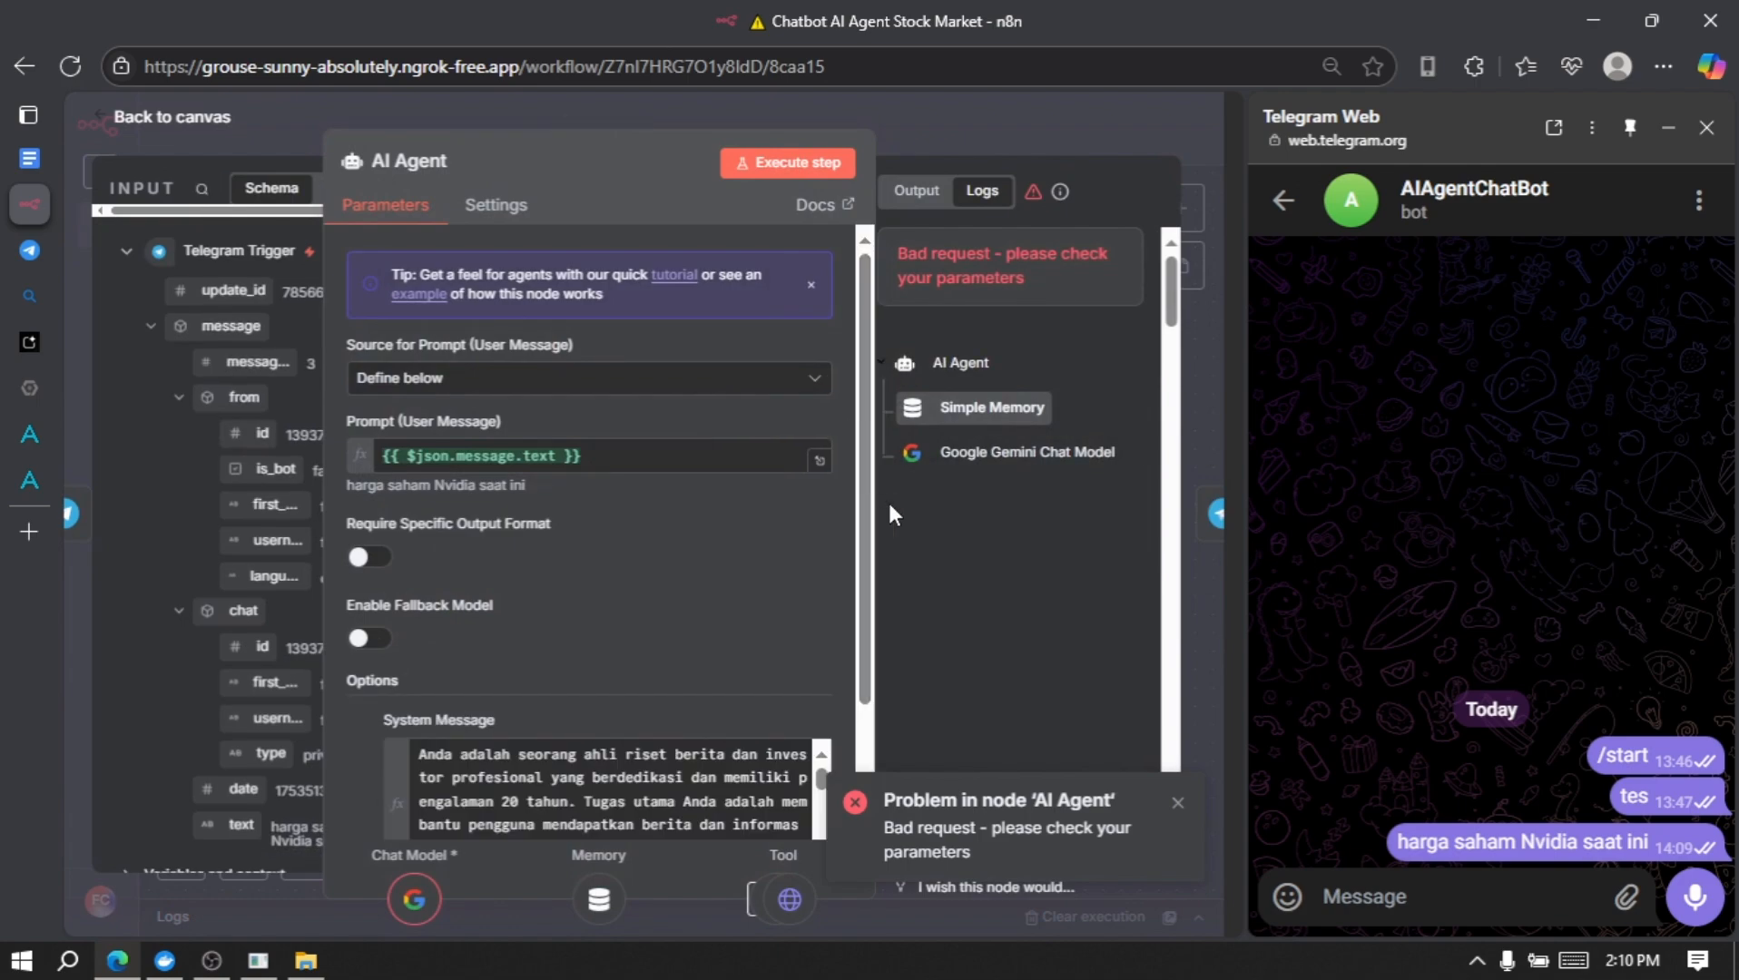
pyautogui.click(984, 456)
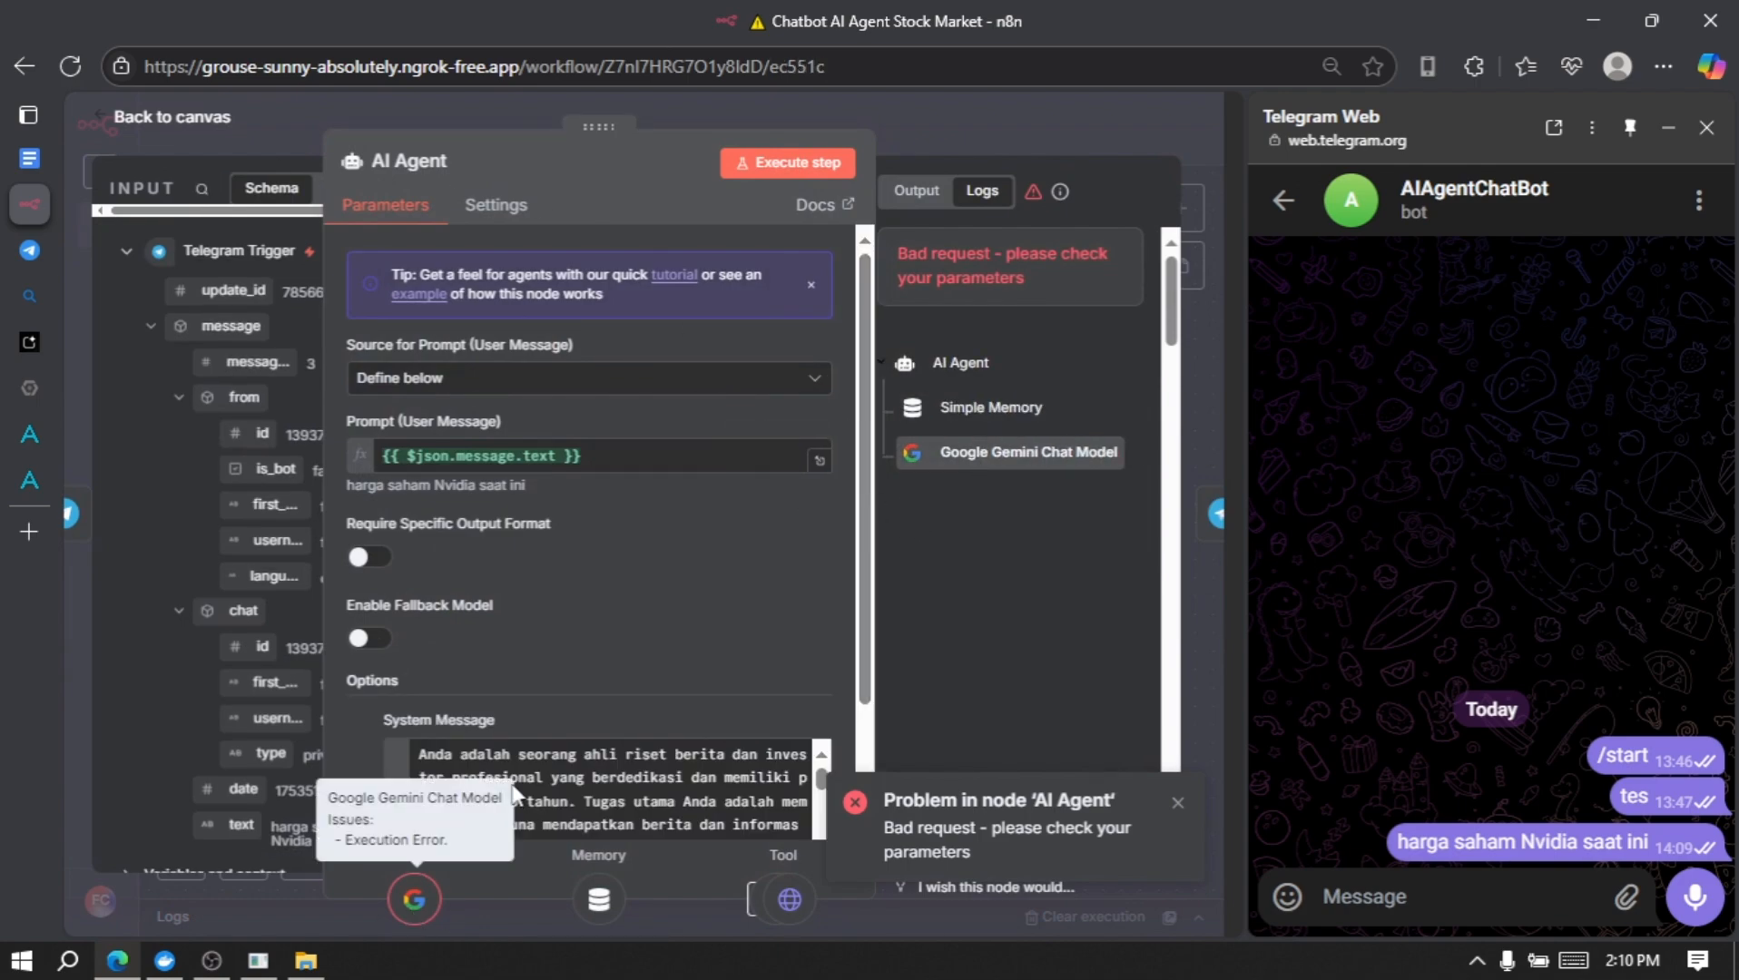
pyautogui.click(414, 898)
pyautogui.moveTo(872, 527); pyautogui.dragTo(746, 522)
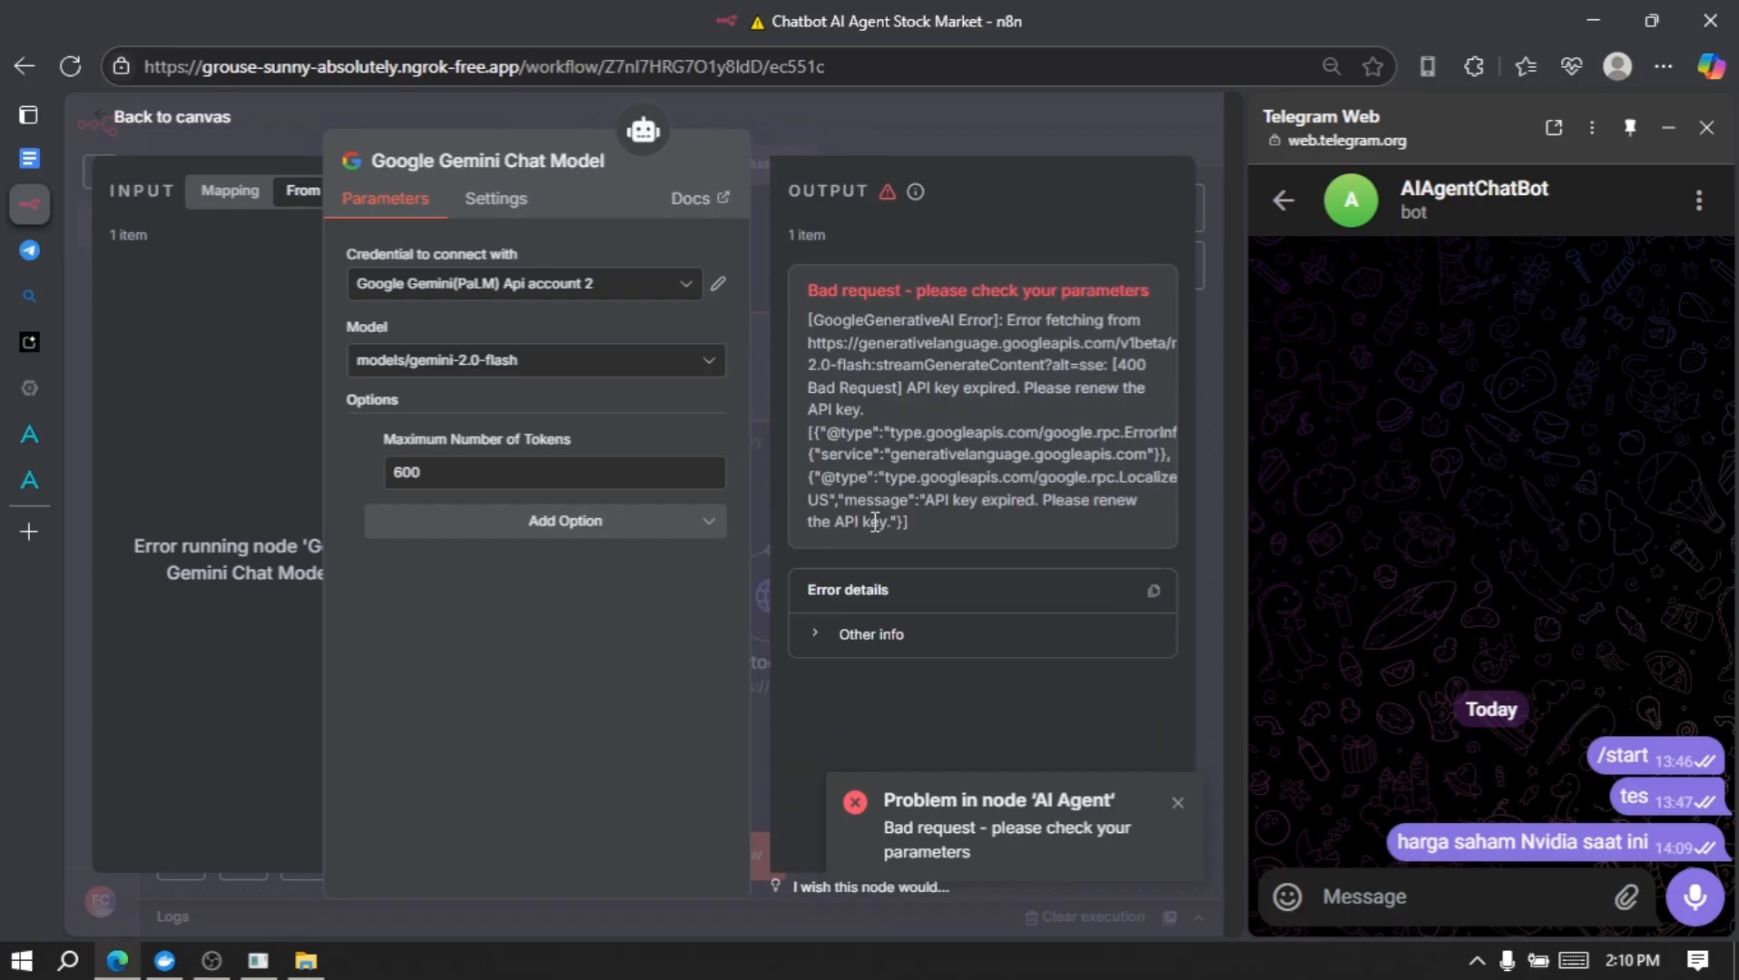
# Step: Start a new Google Gemini(PaLM) Api credential, switch to Google AI Studio and delete the existing API keys of My First Project
pyautogui.click(517, 285)
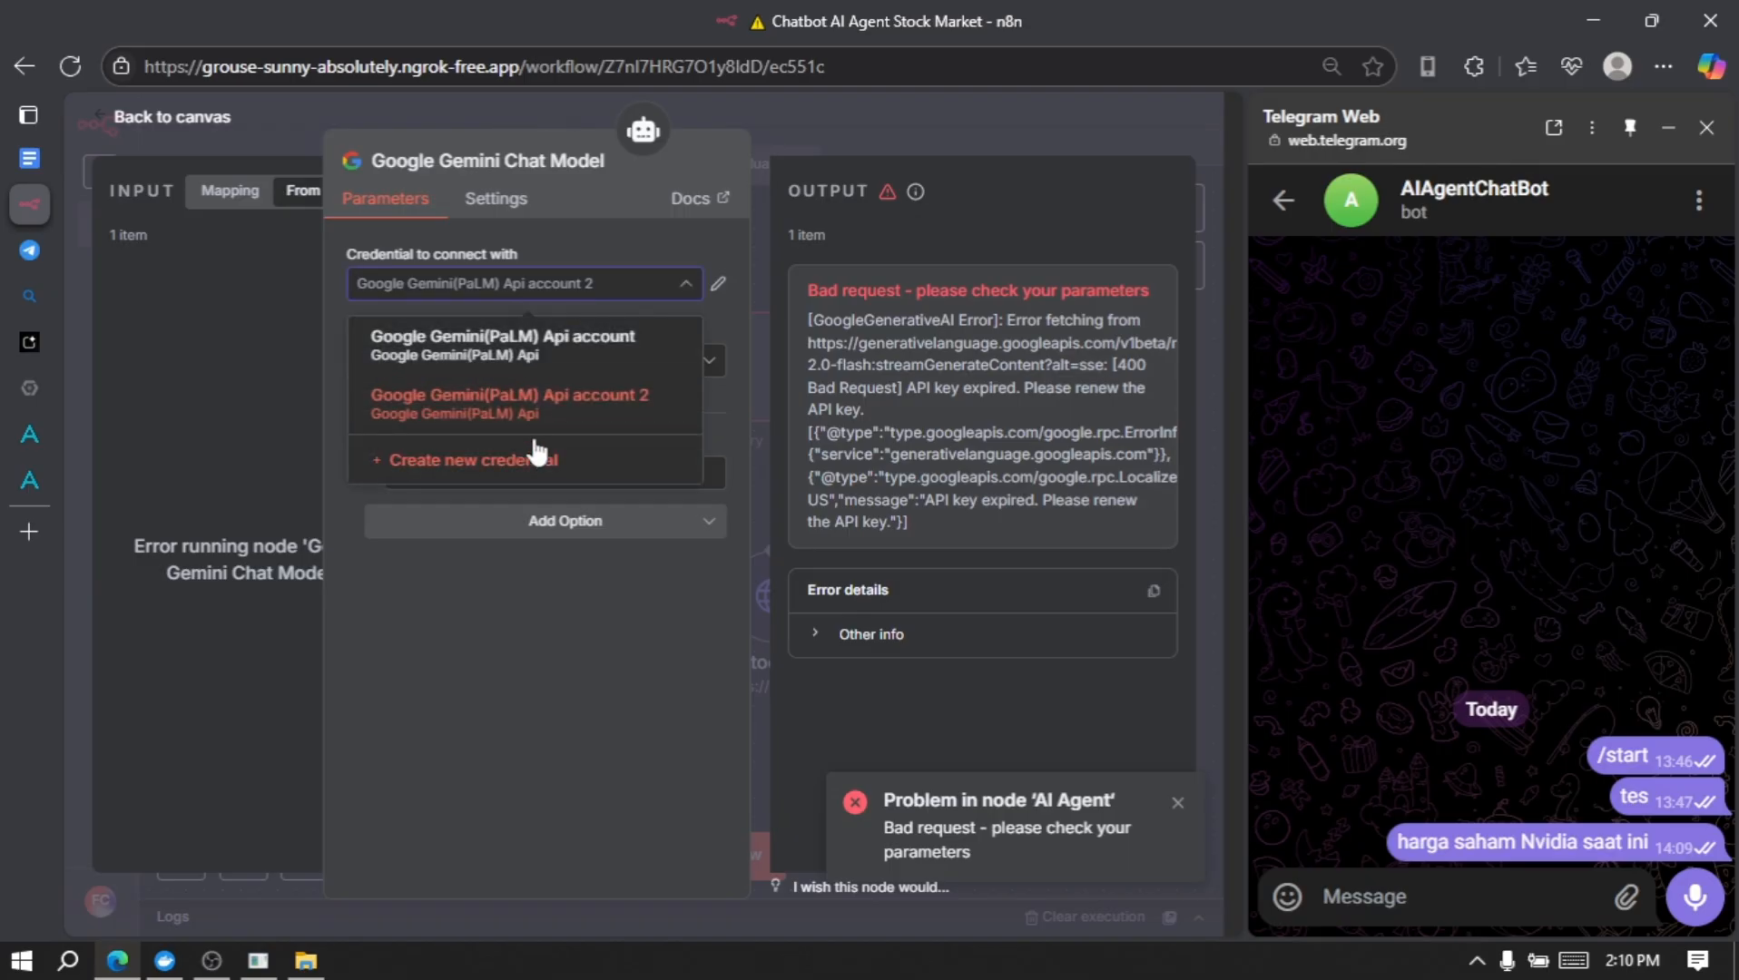
pyautogui.click(544, 461)
pyautogui.moveTo(33, 293)
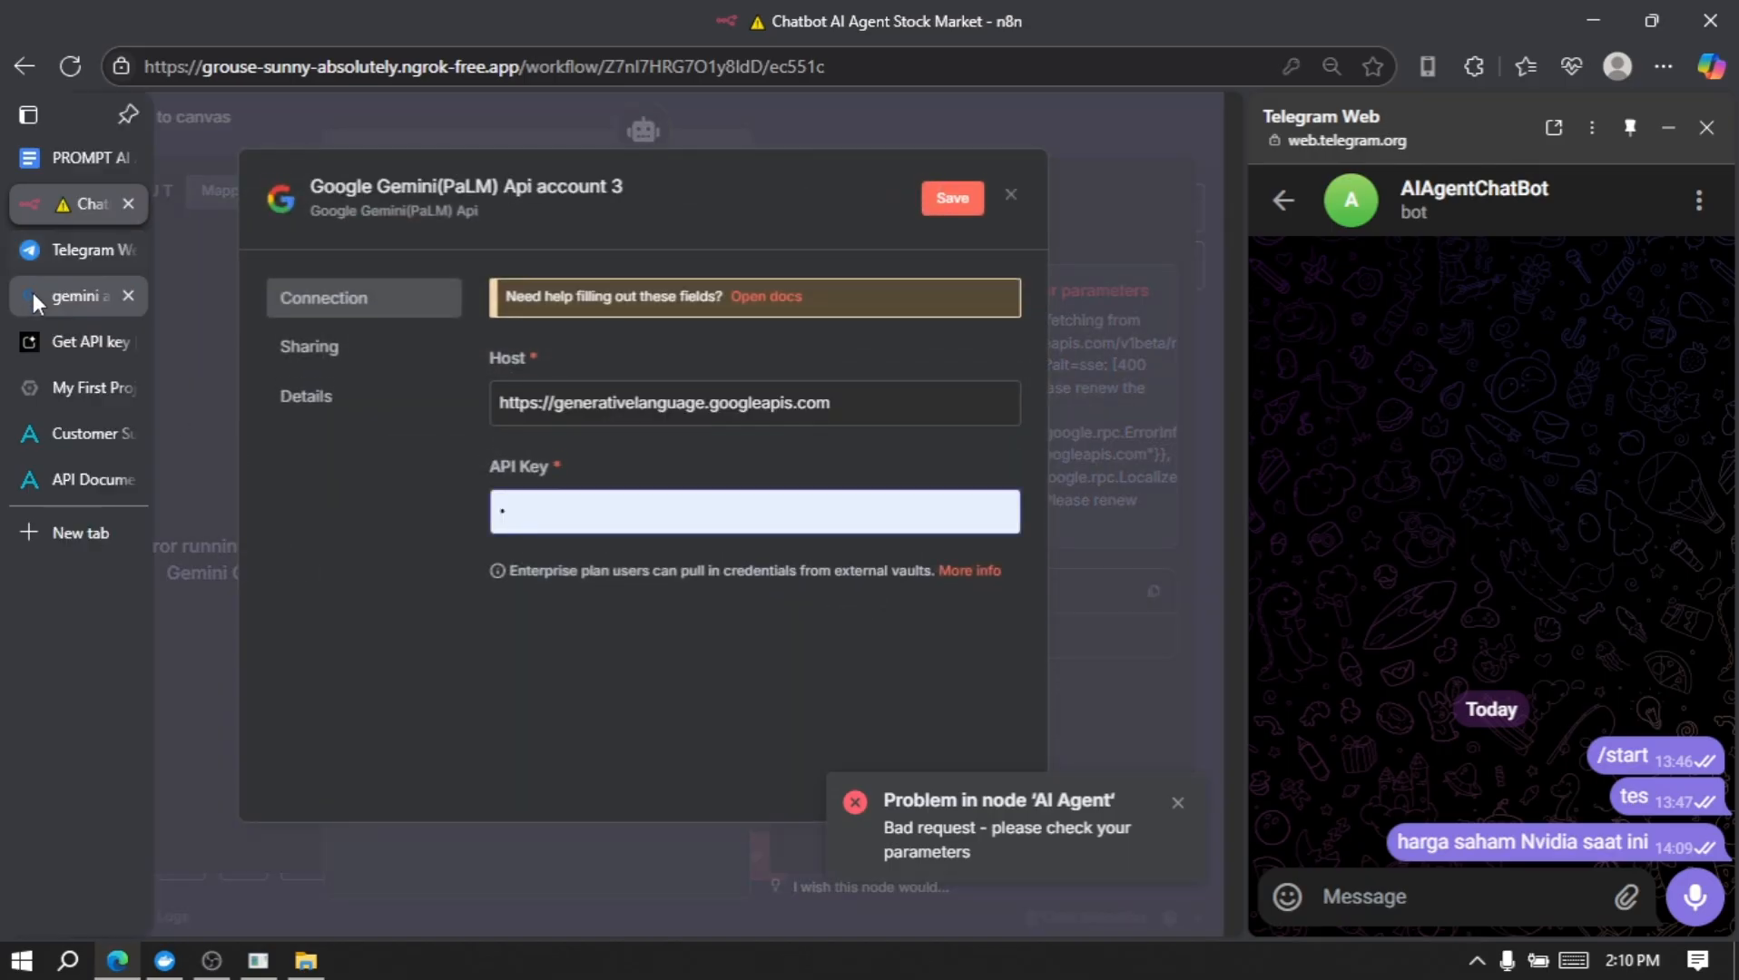
pyautogui.click(142, 355)
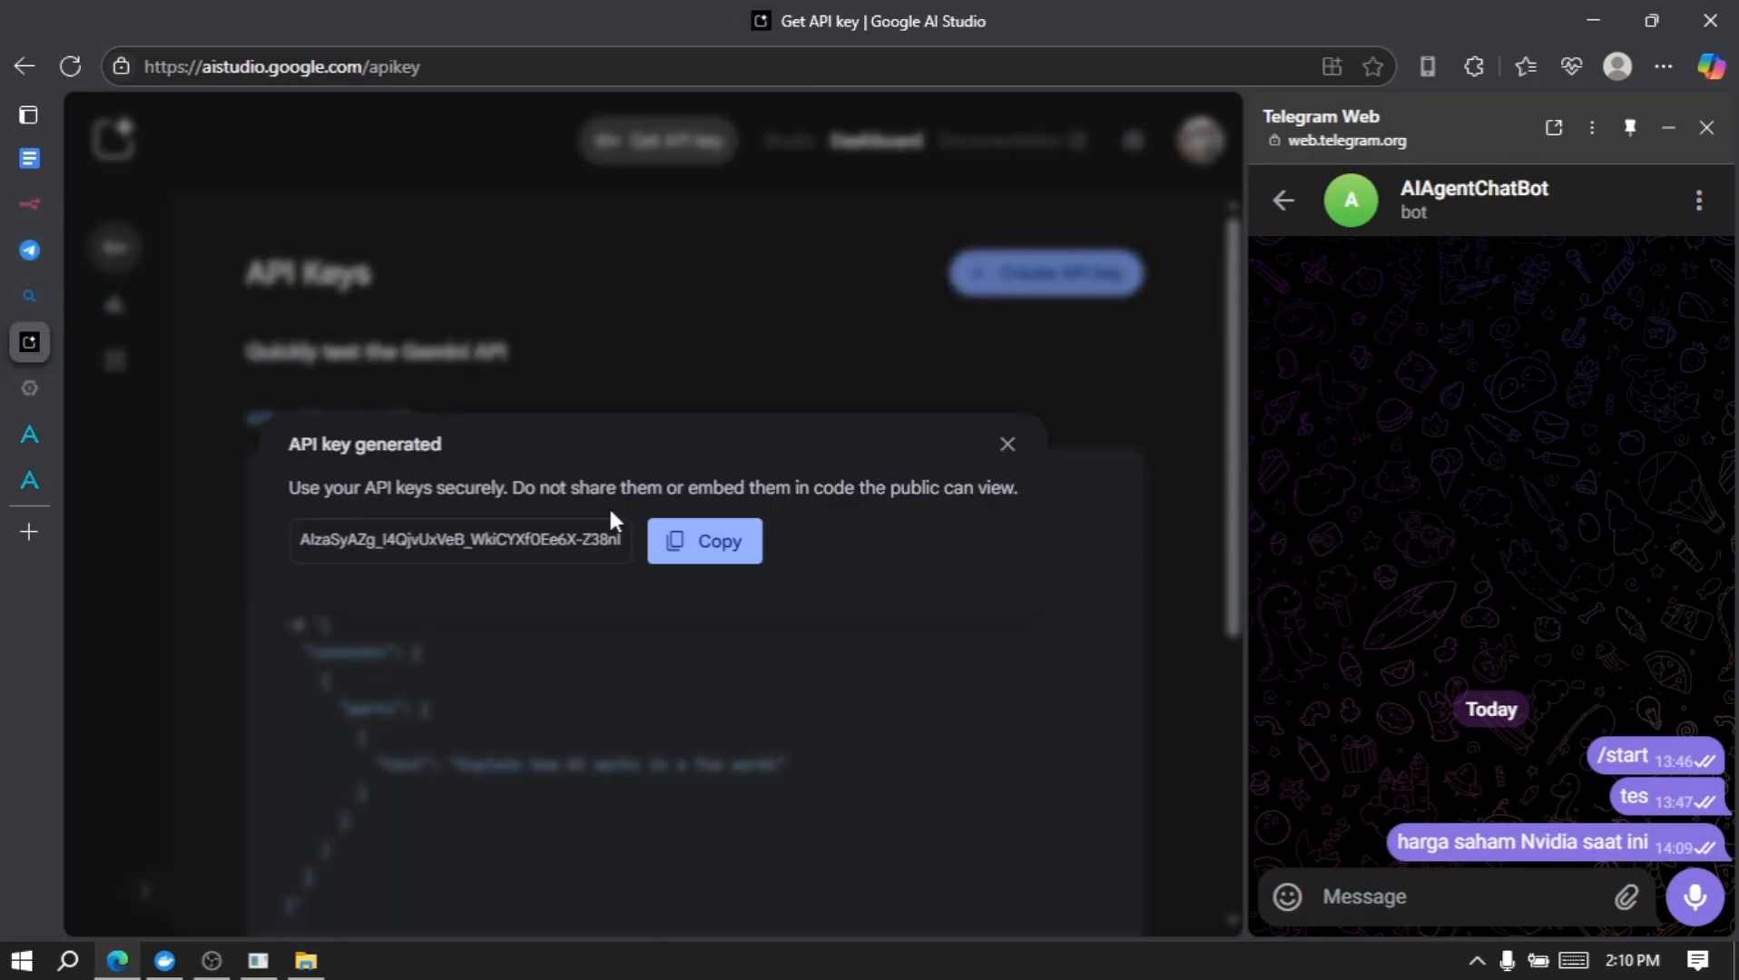
pyautogui.click(1006, 444)
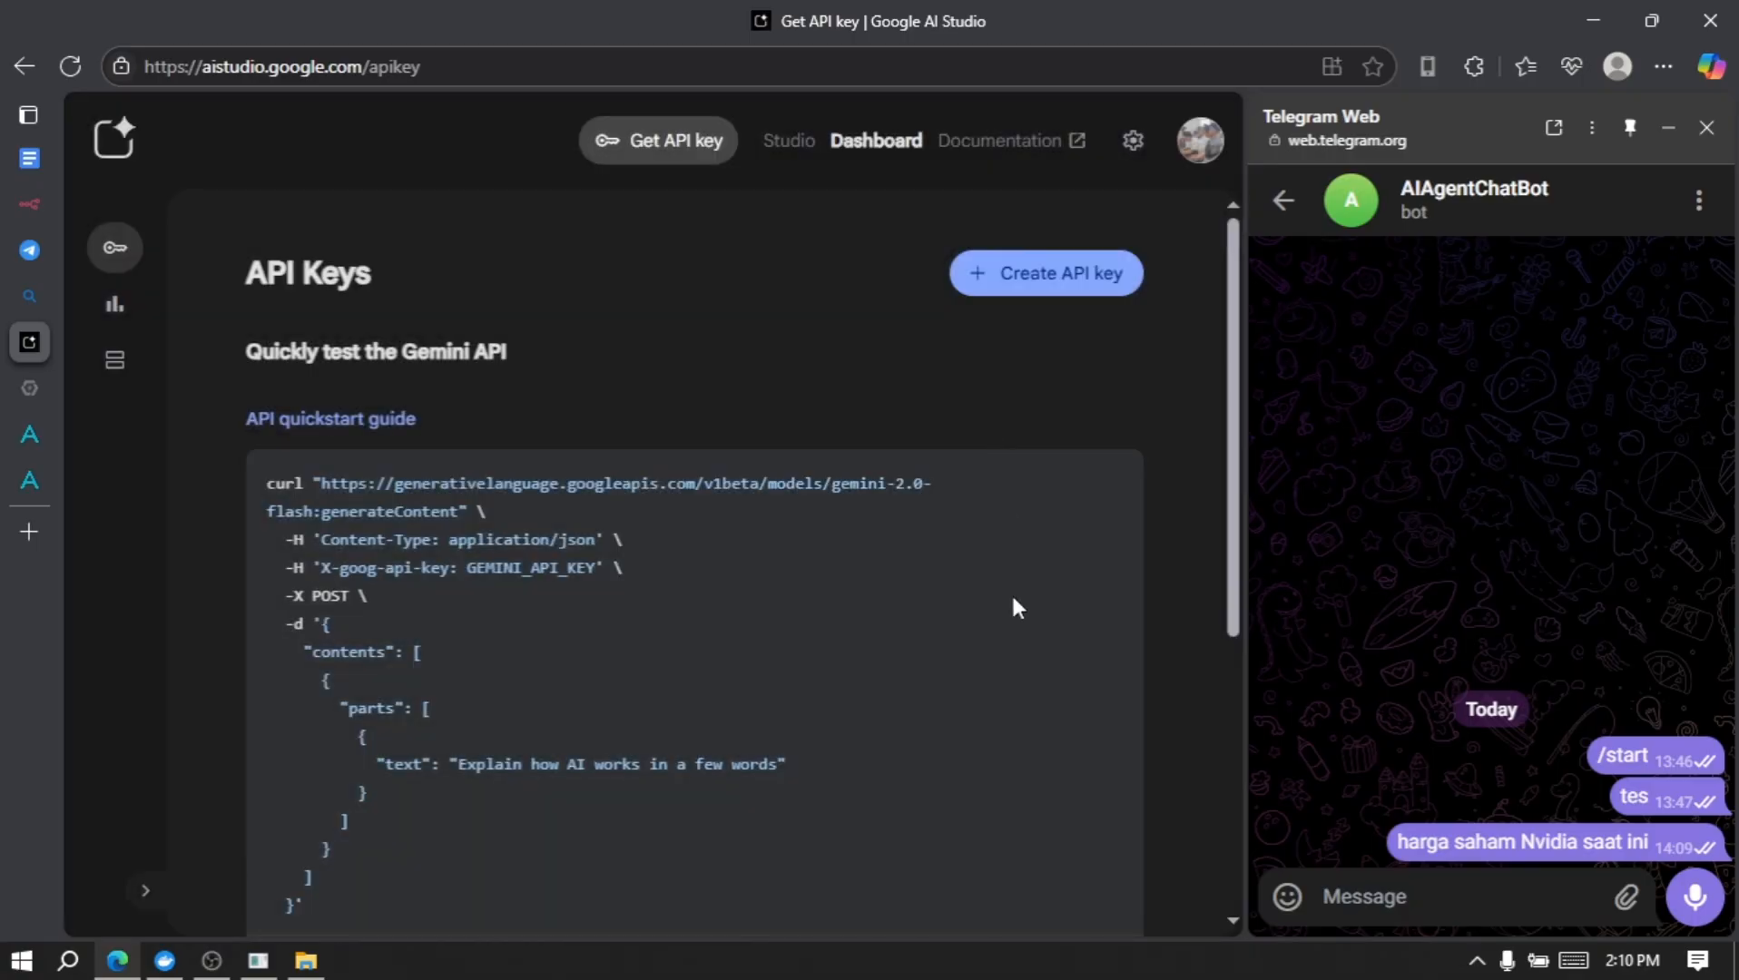
pyautogui.scroll(-5, 1013, 607)
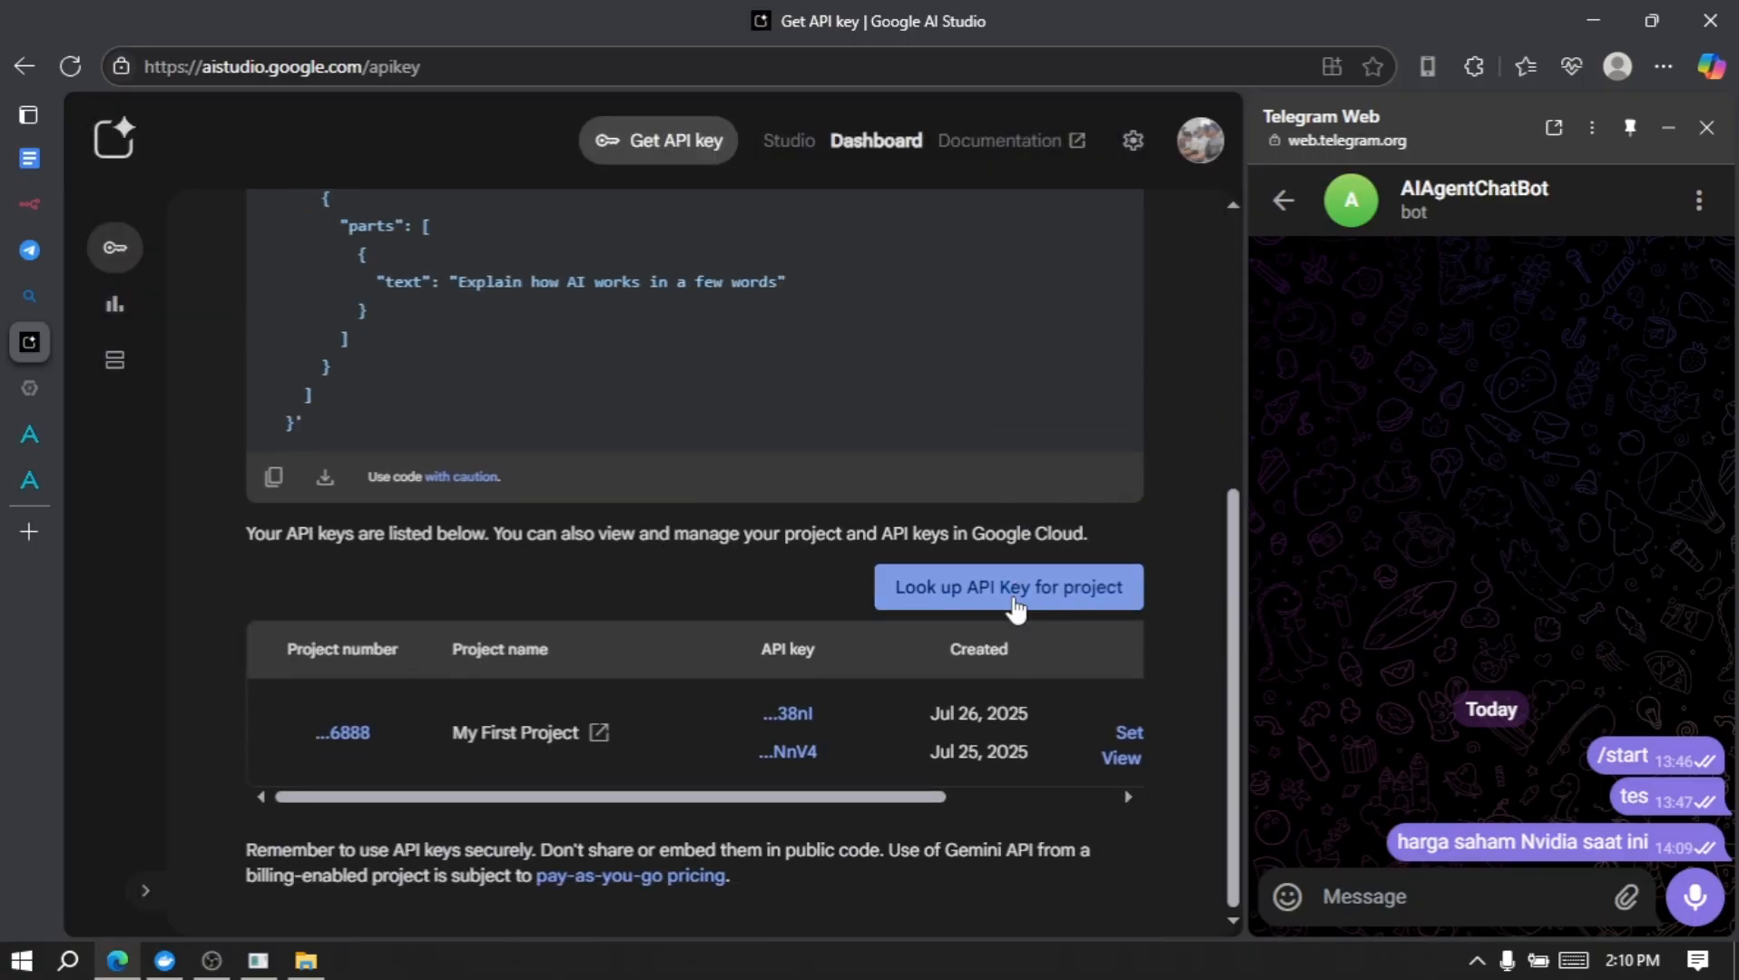
pyautogui.hscroll(3, 1017, 743)
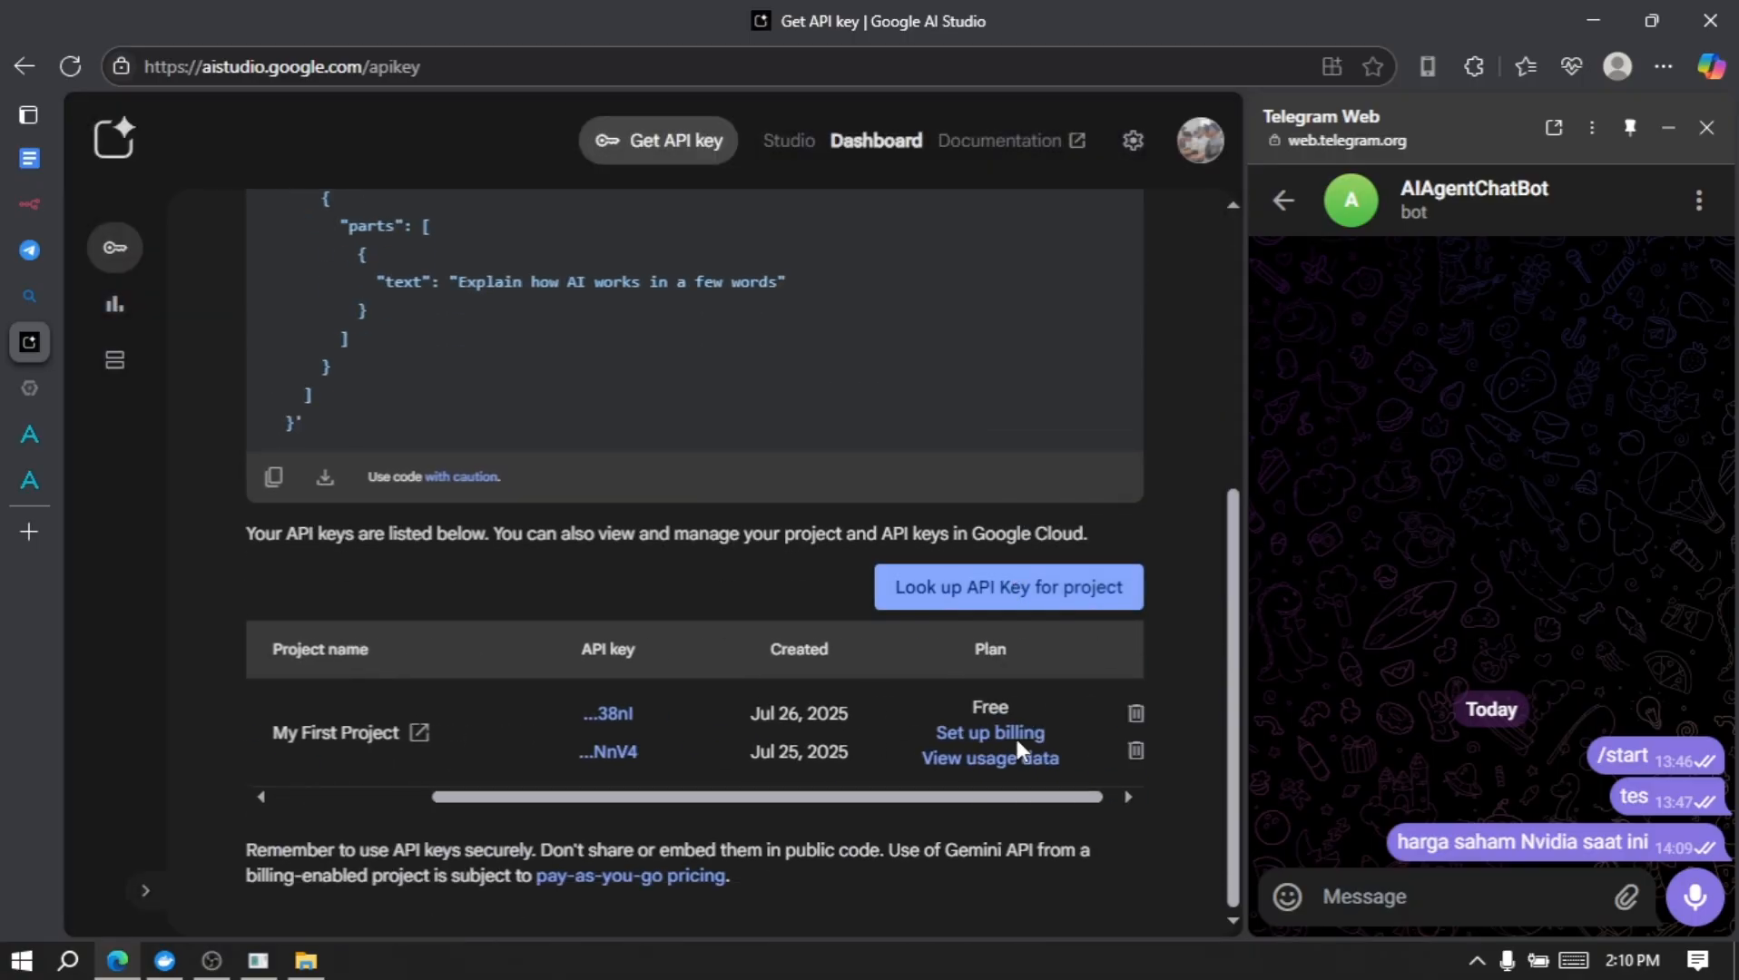
pyautogui.click(1089, 713)
pyautogui.hscroll(-3, 793, 708)
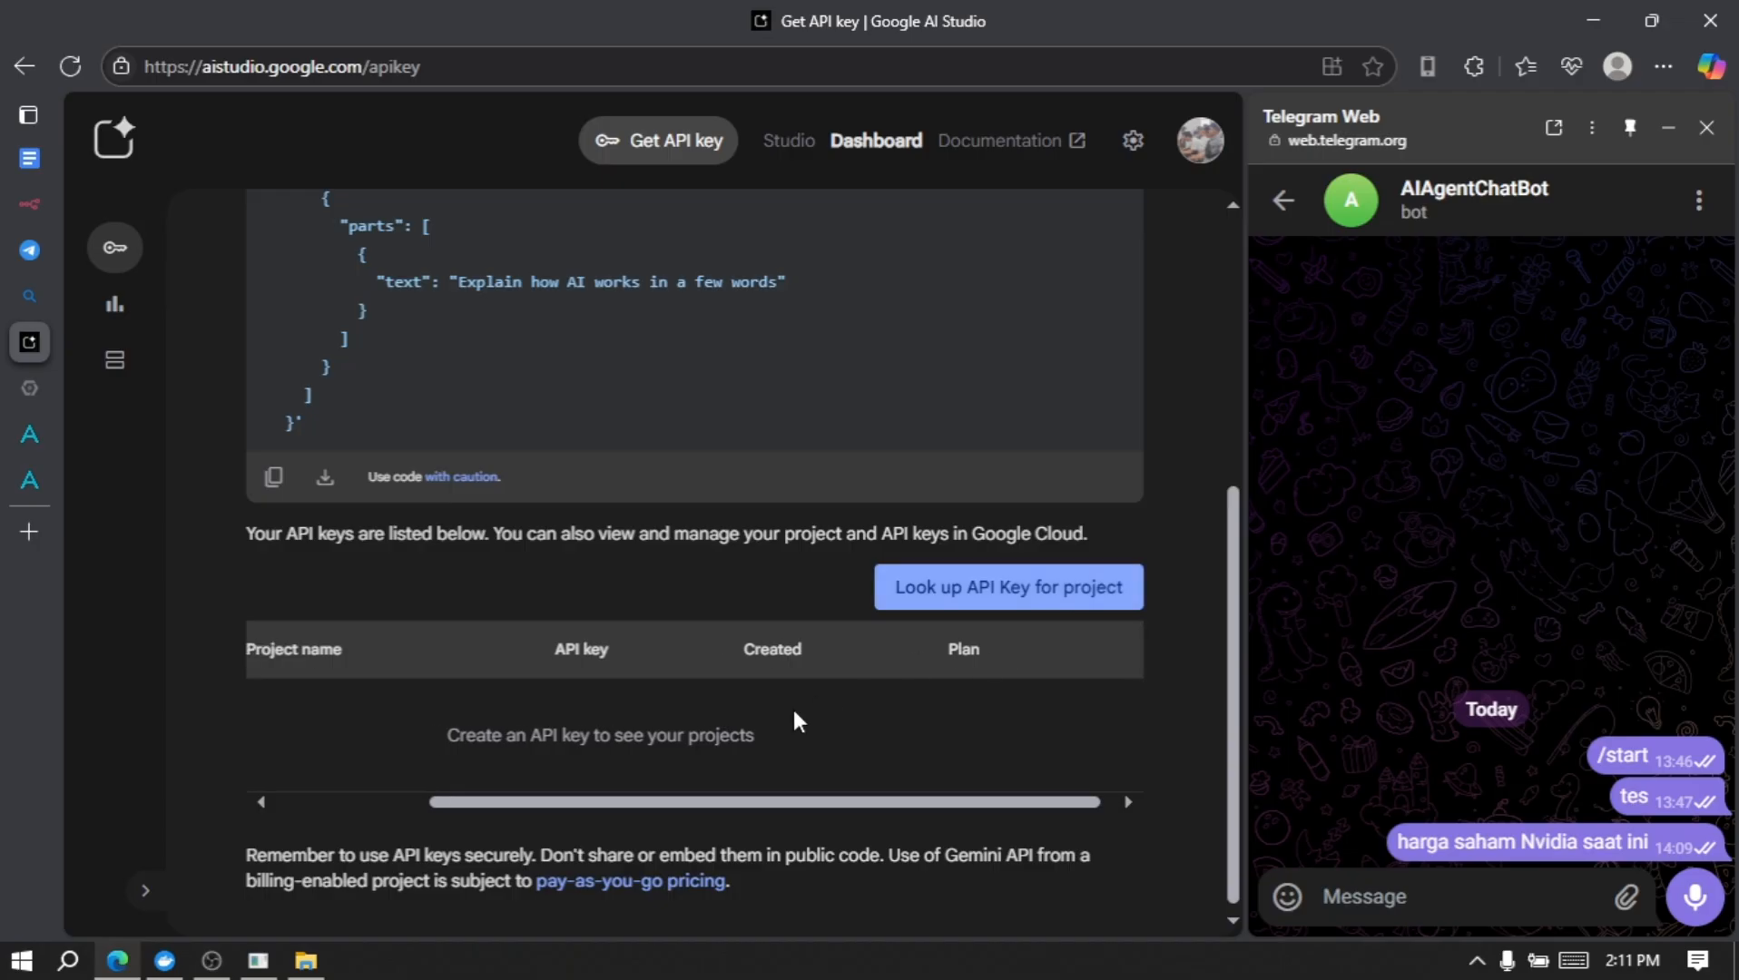
pyautogui.hscroll(3, 952, 636)
pyautogui.scroll(4, 1129, 492)
pyautogui.scroll(2, 1129, 492)
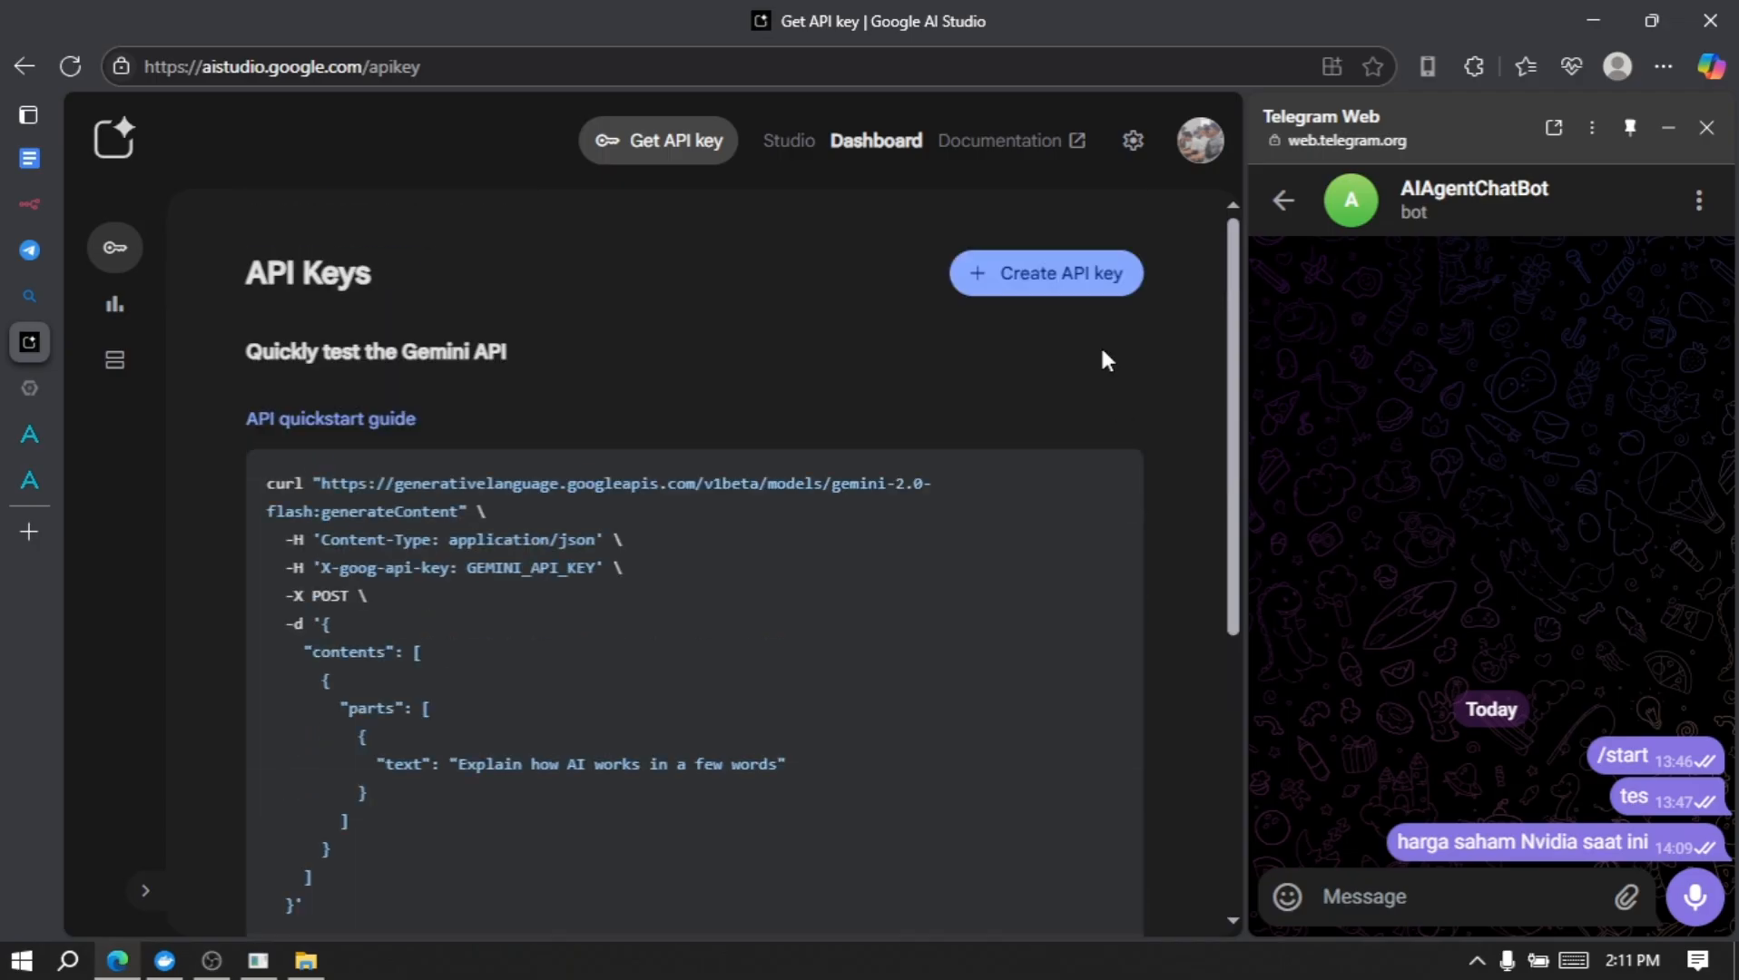
# Step: Create a new API key in the existing Google Cloud project My First Project and copy it
pyautogui.click(1073, 276)
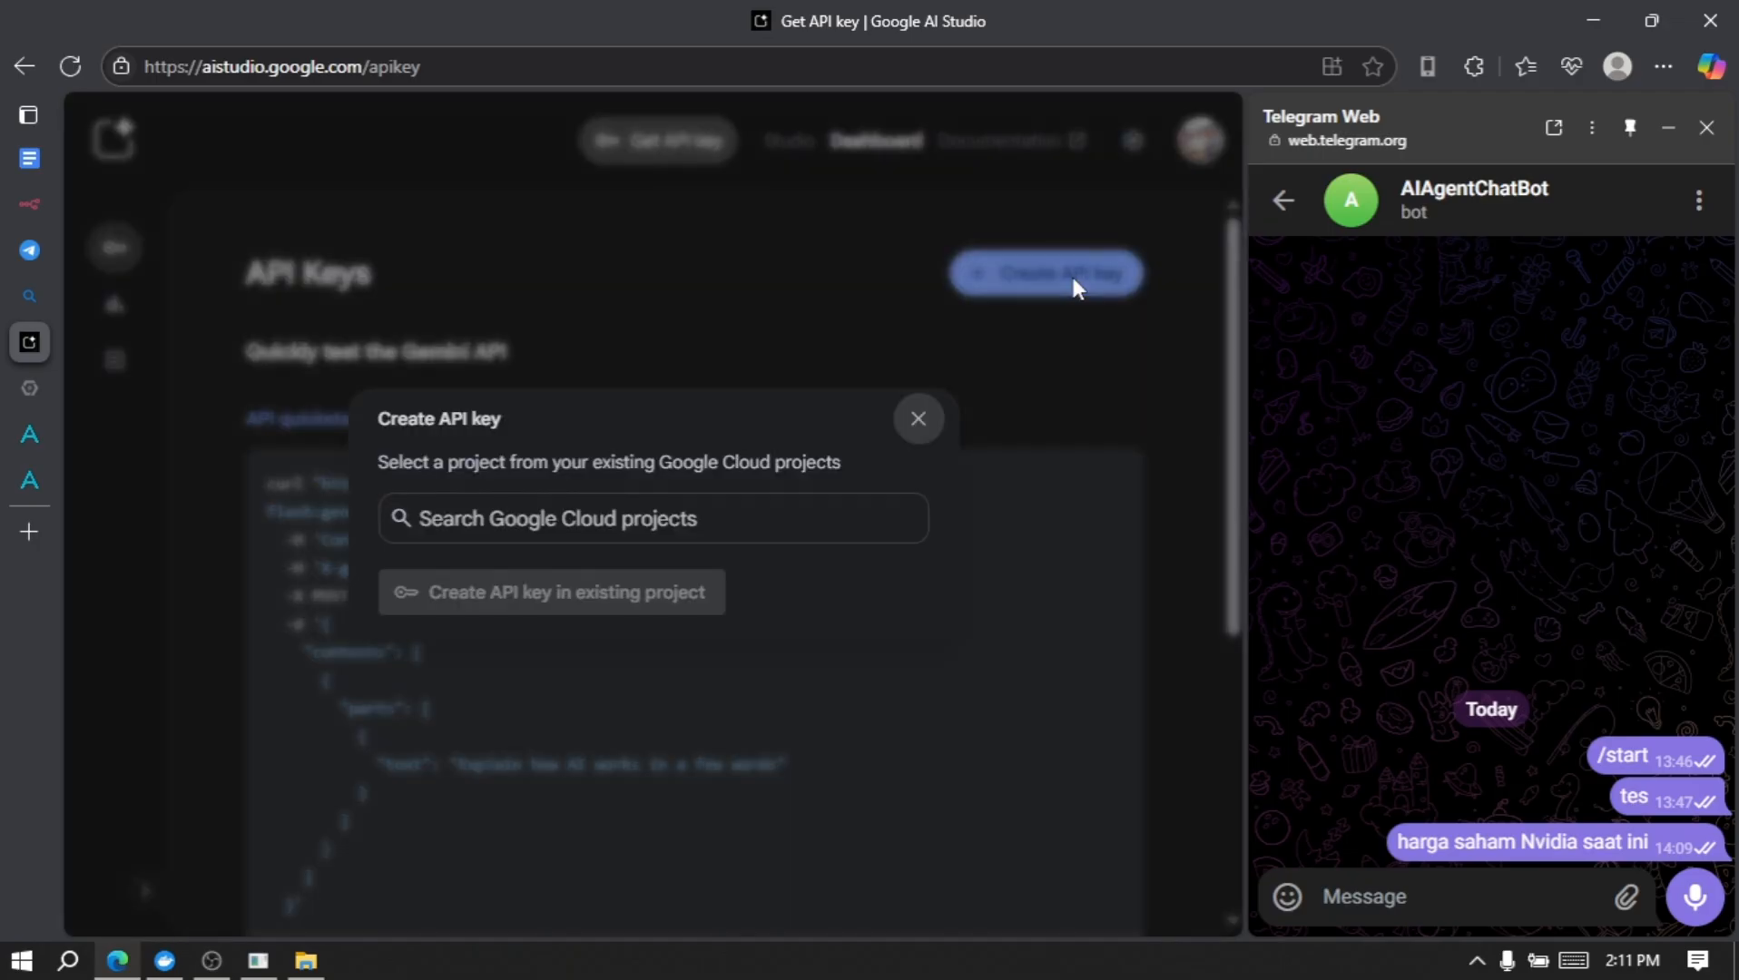
pyautogui.click(607, 518)
pyautogui.click(579, 590)
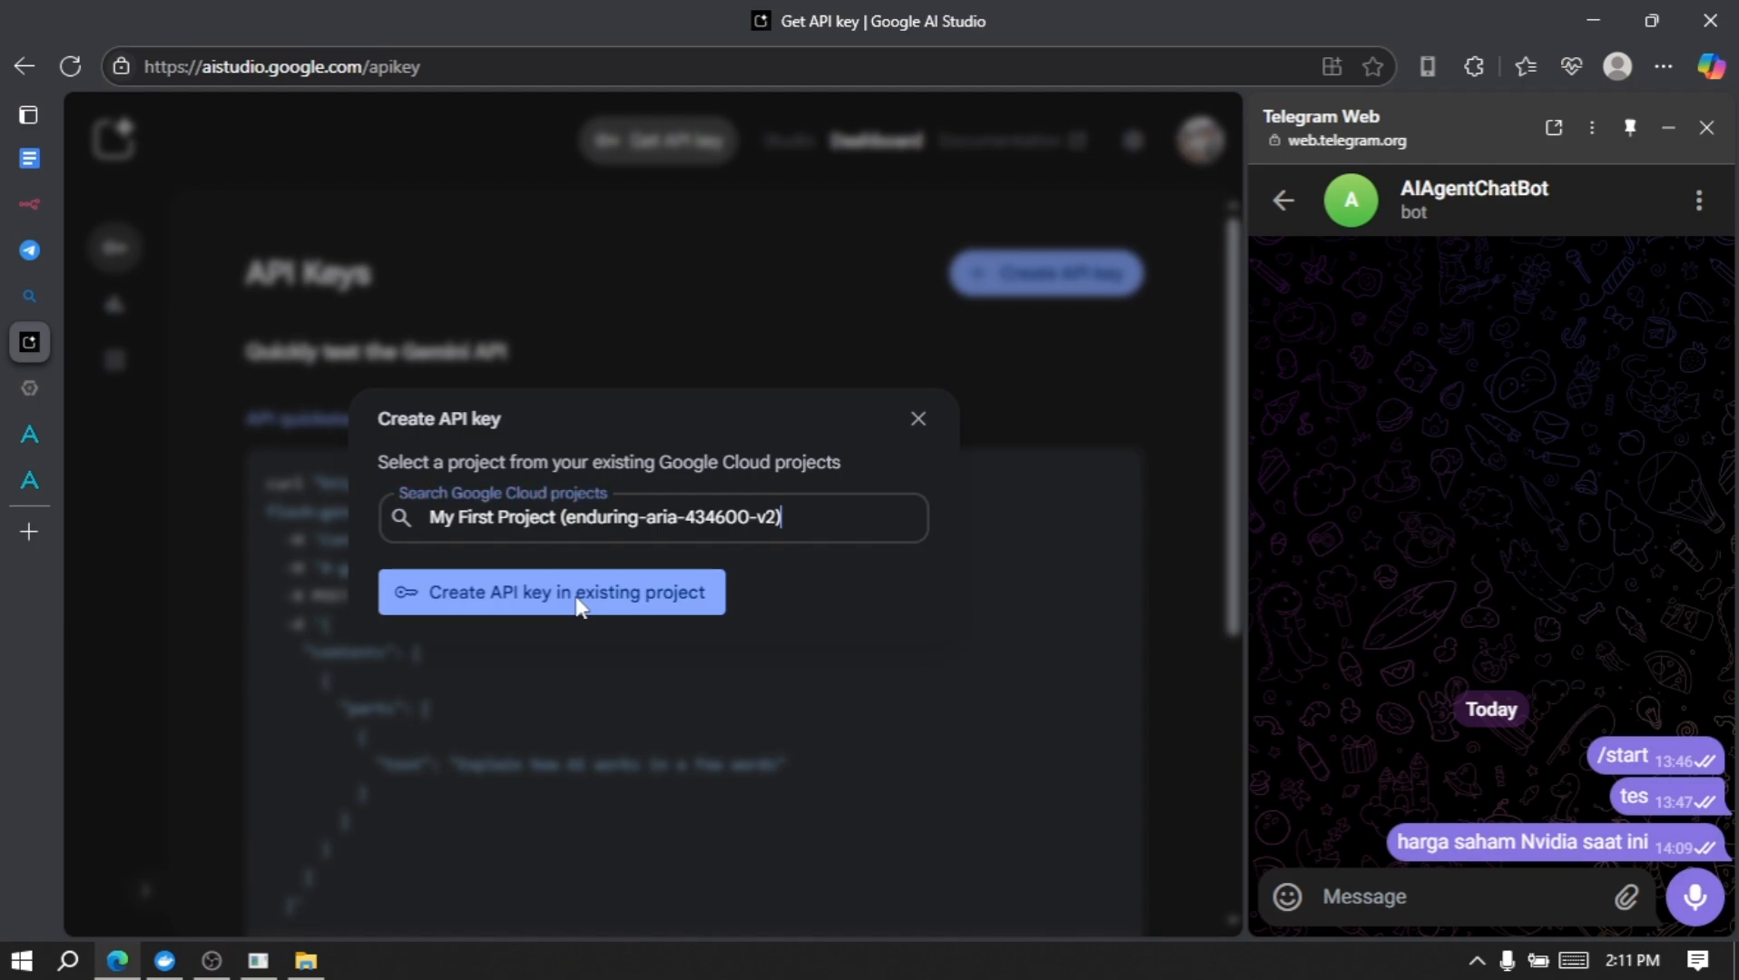
pyautogui.click(578, 599)
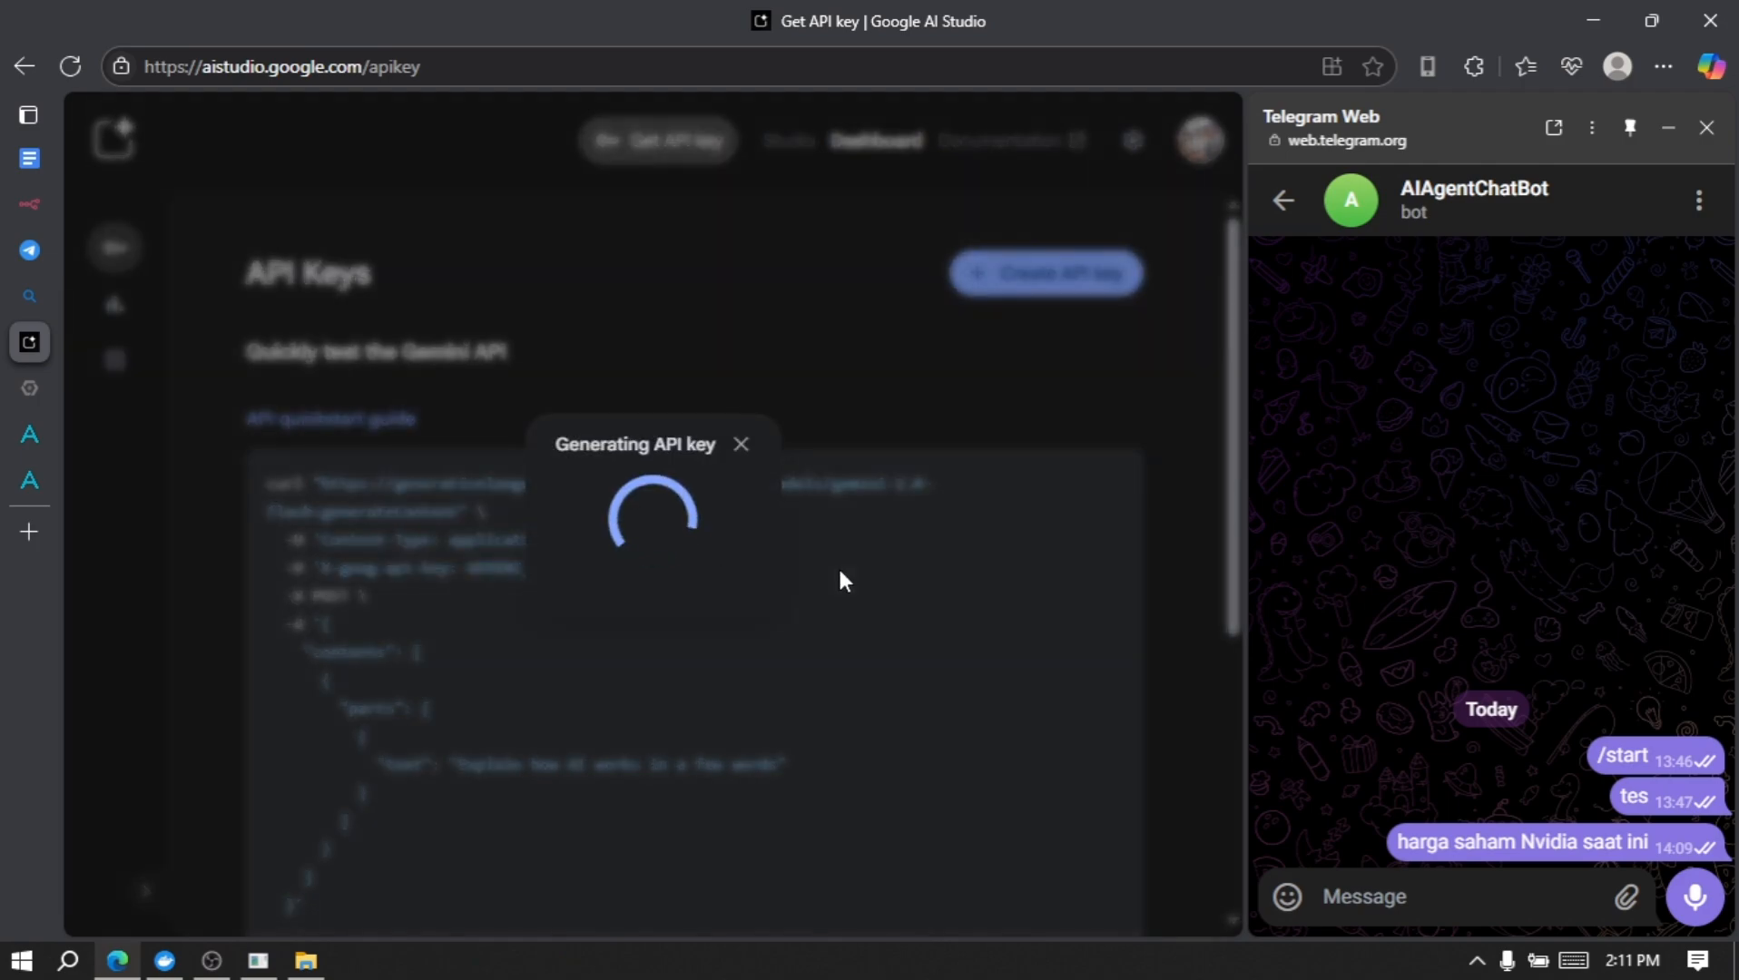
pyautogui.click(731, 544)
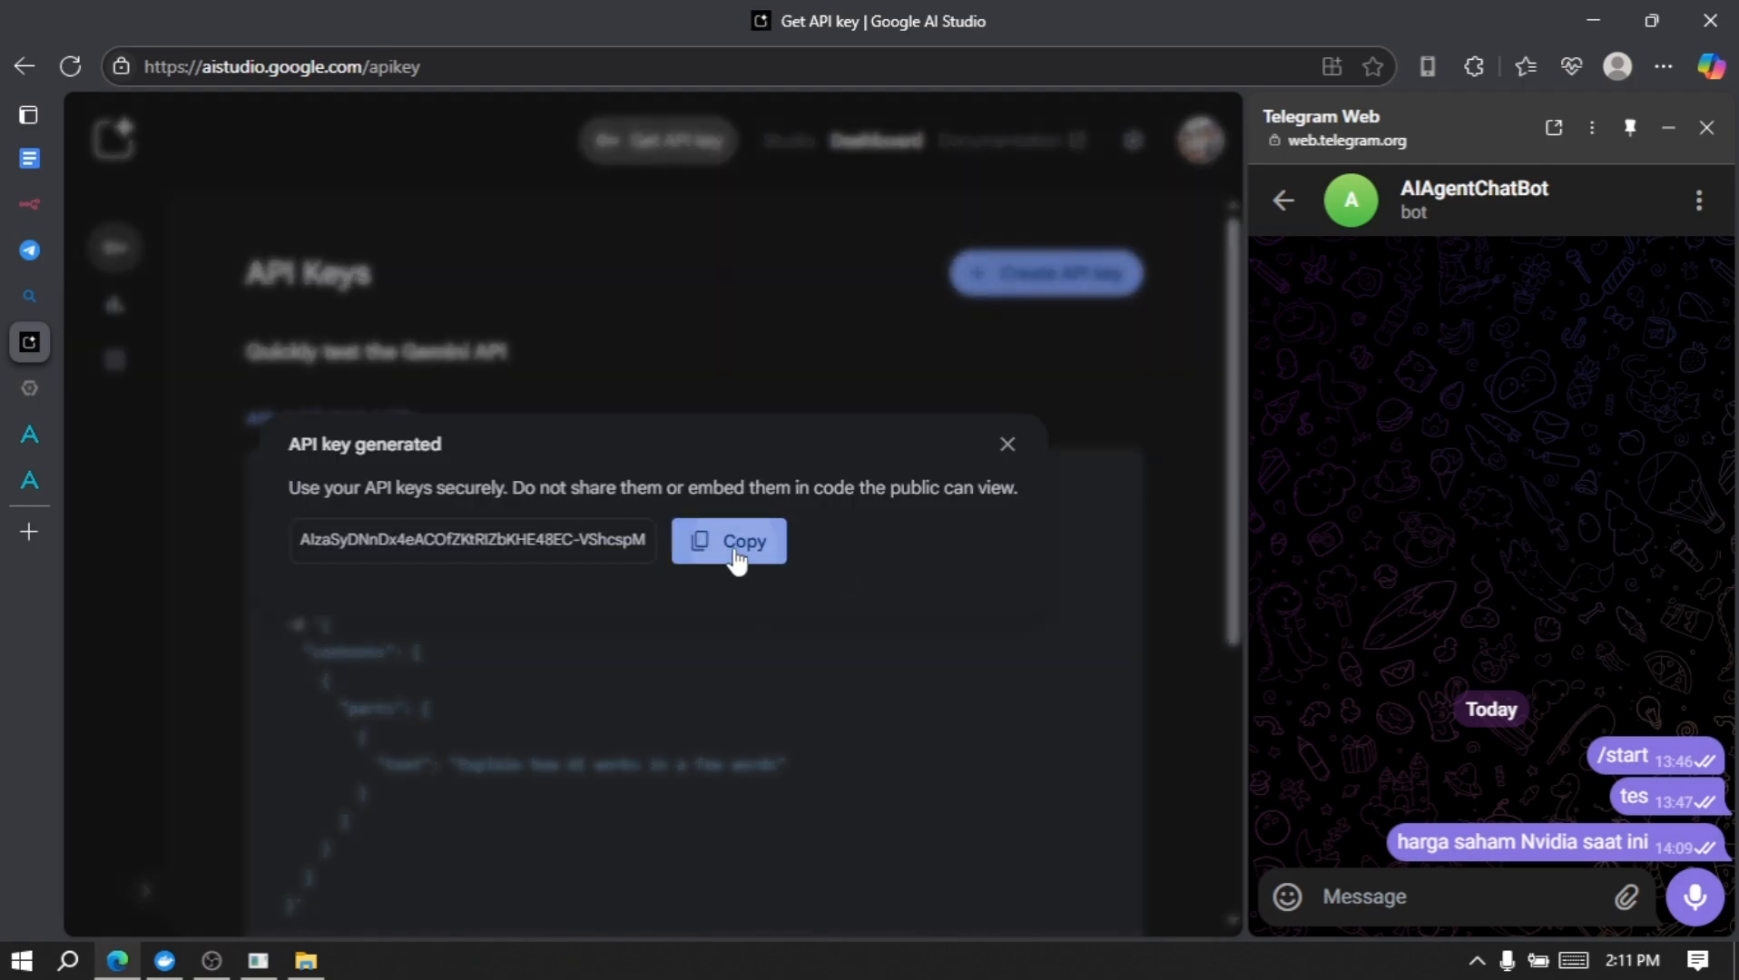
# Step: Back in n8n, paste the new API key into the Google Gemini(PaLM) Api account 3 credential, save it and close the dialog
pyautogui.click(39, 210)
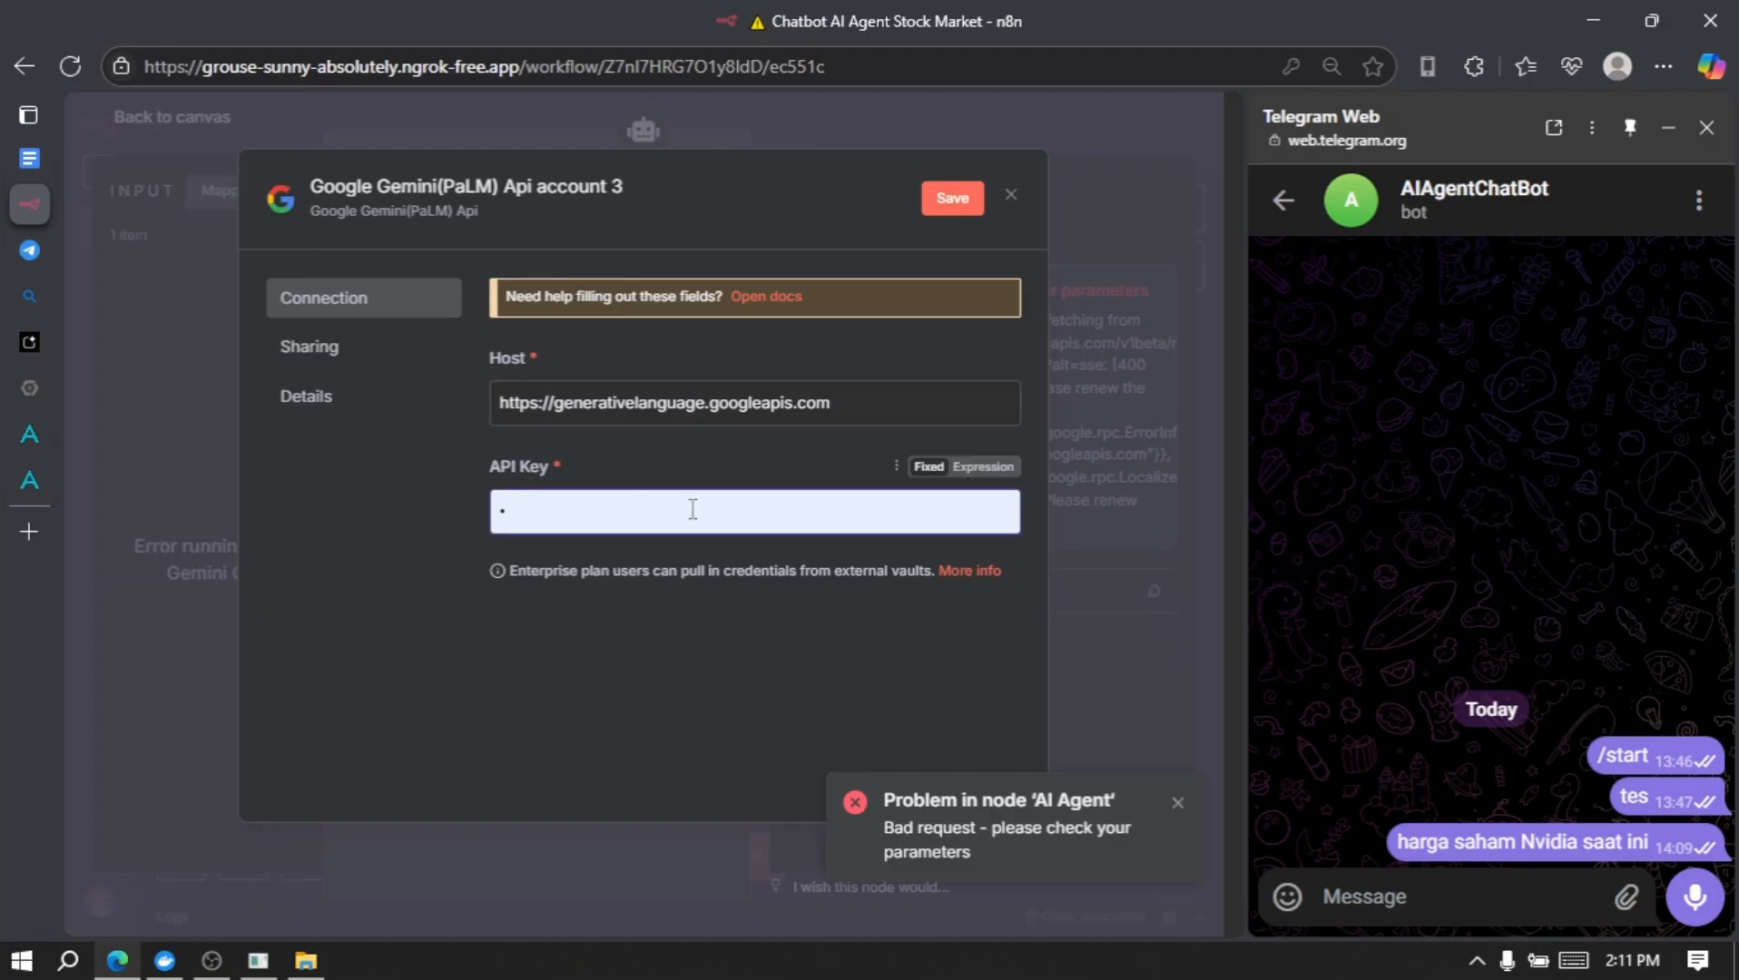
pyautogui.click(490, 511)
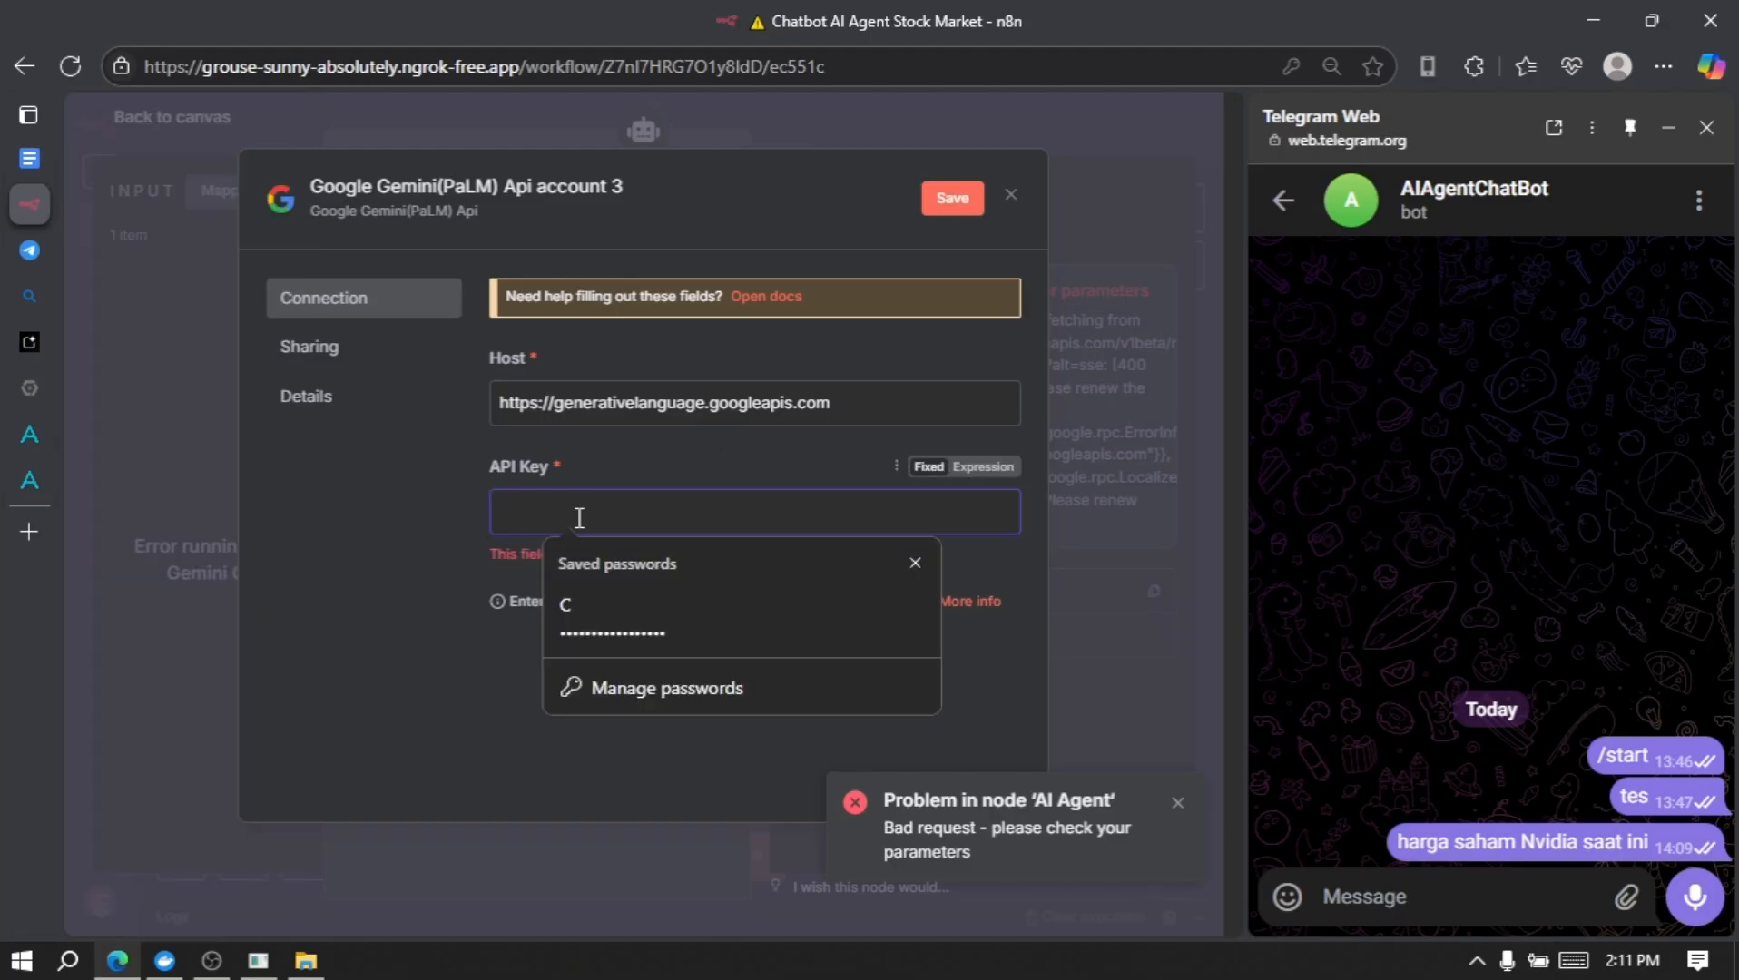
pyautogui.hotkey('ctrl', 'v')
pyautogui.click(953, 198)
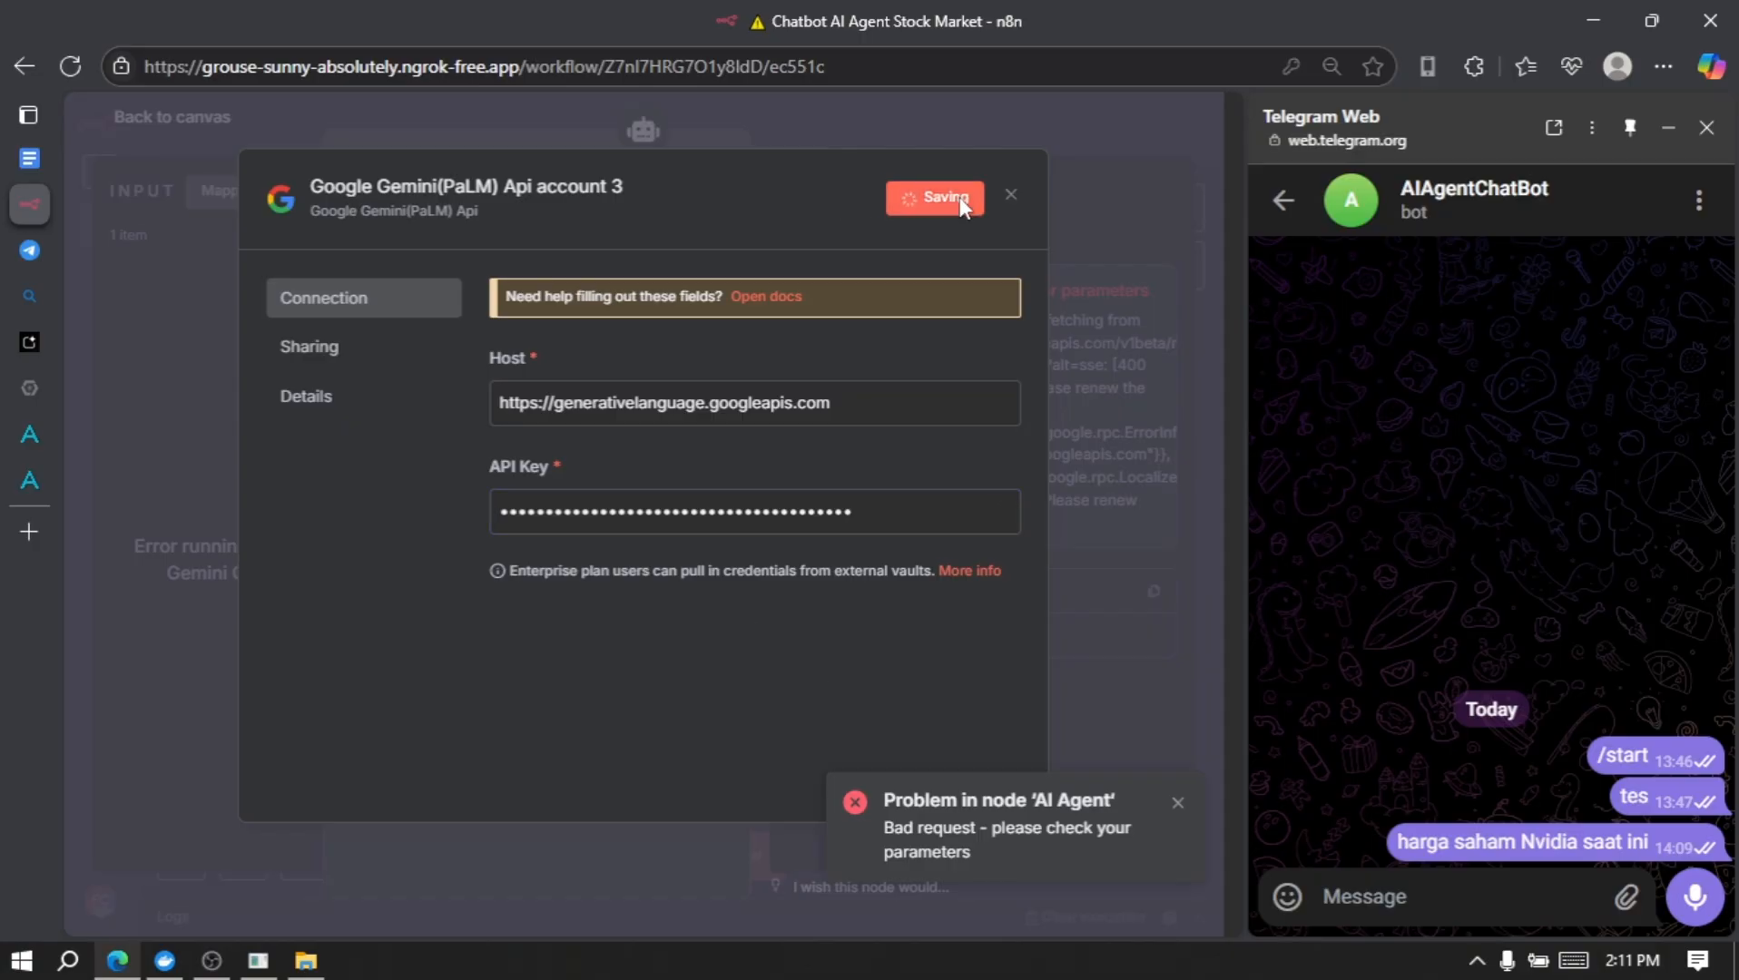
pyautogui.click(1009, 197)
pyautogui.click(1279, 392)
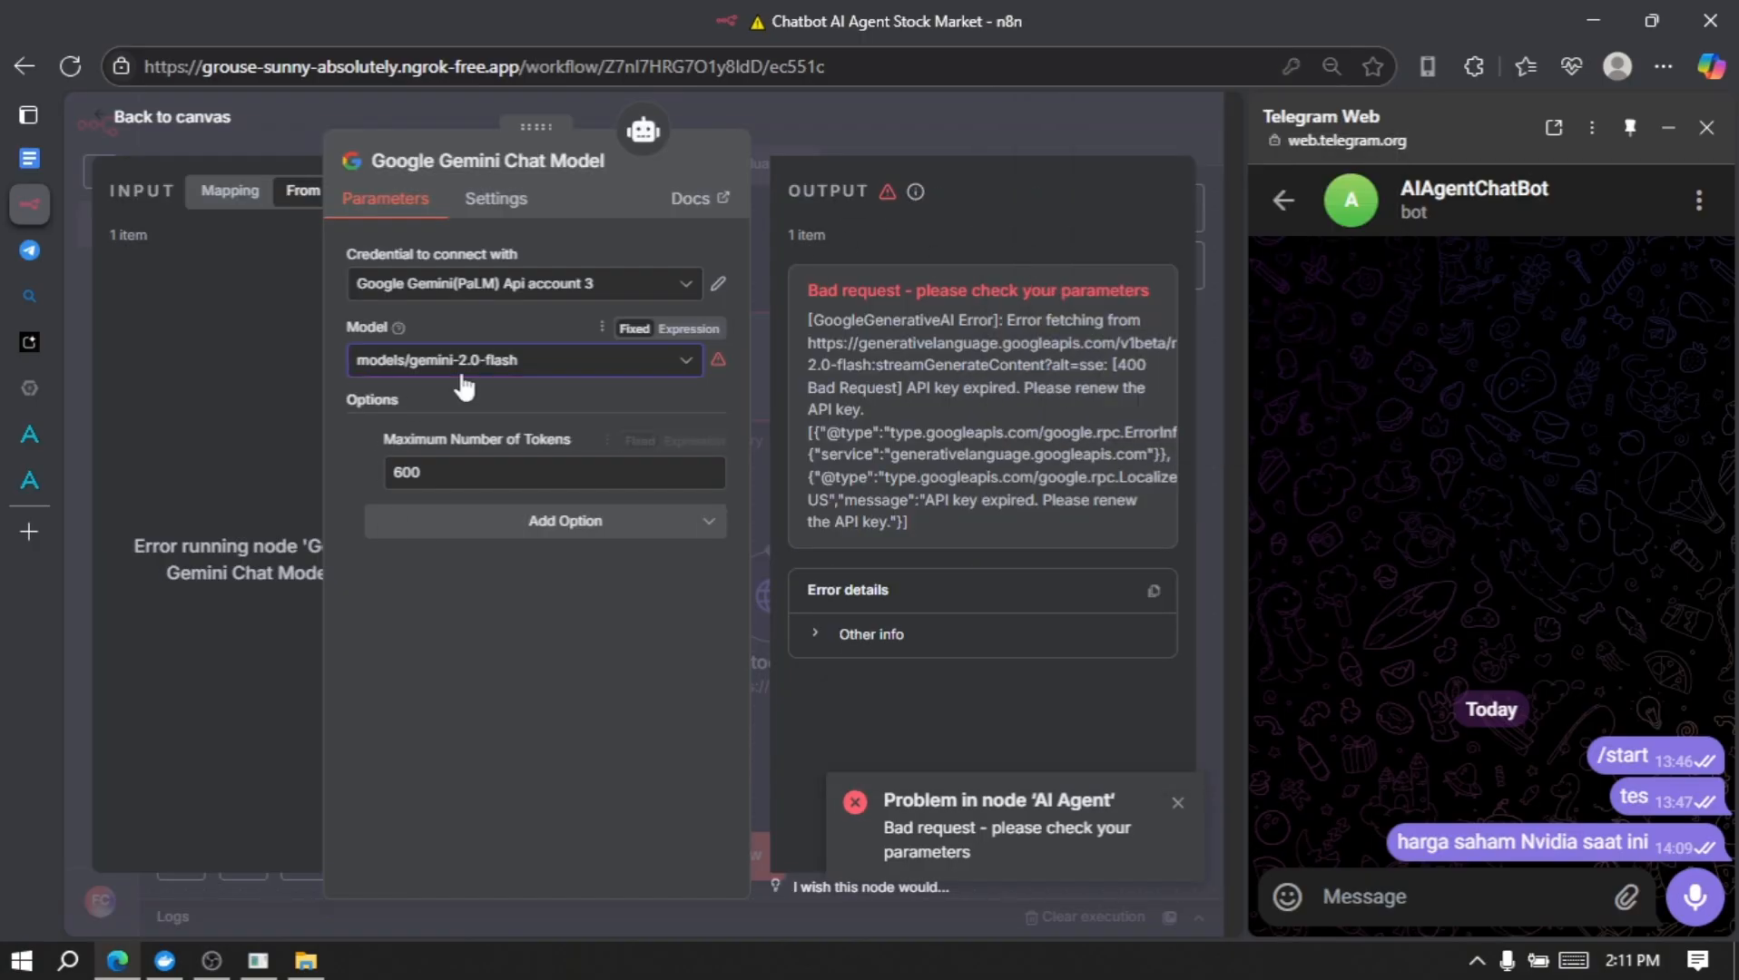
# Step: Try to reselect the model of the Google Gemini Chat Model under the new credential and to reload the page
pyautogui.click(519, 363)
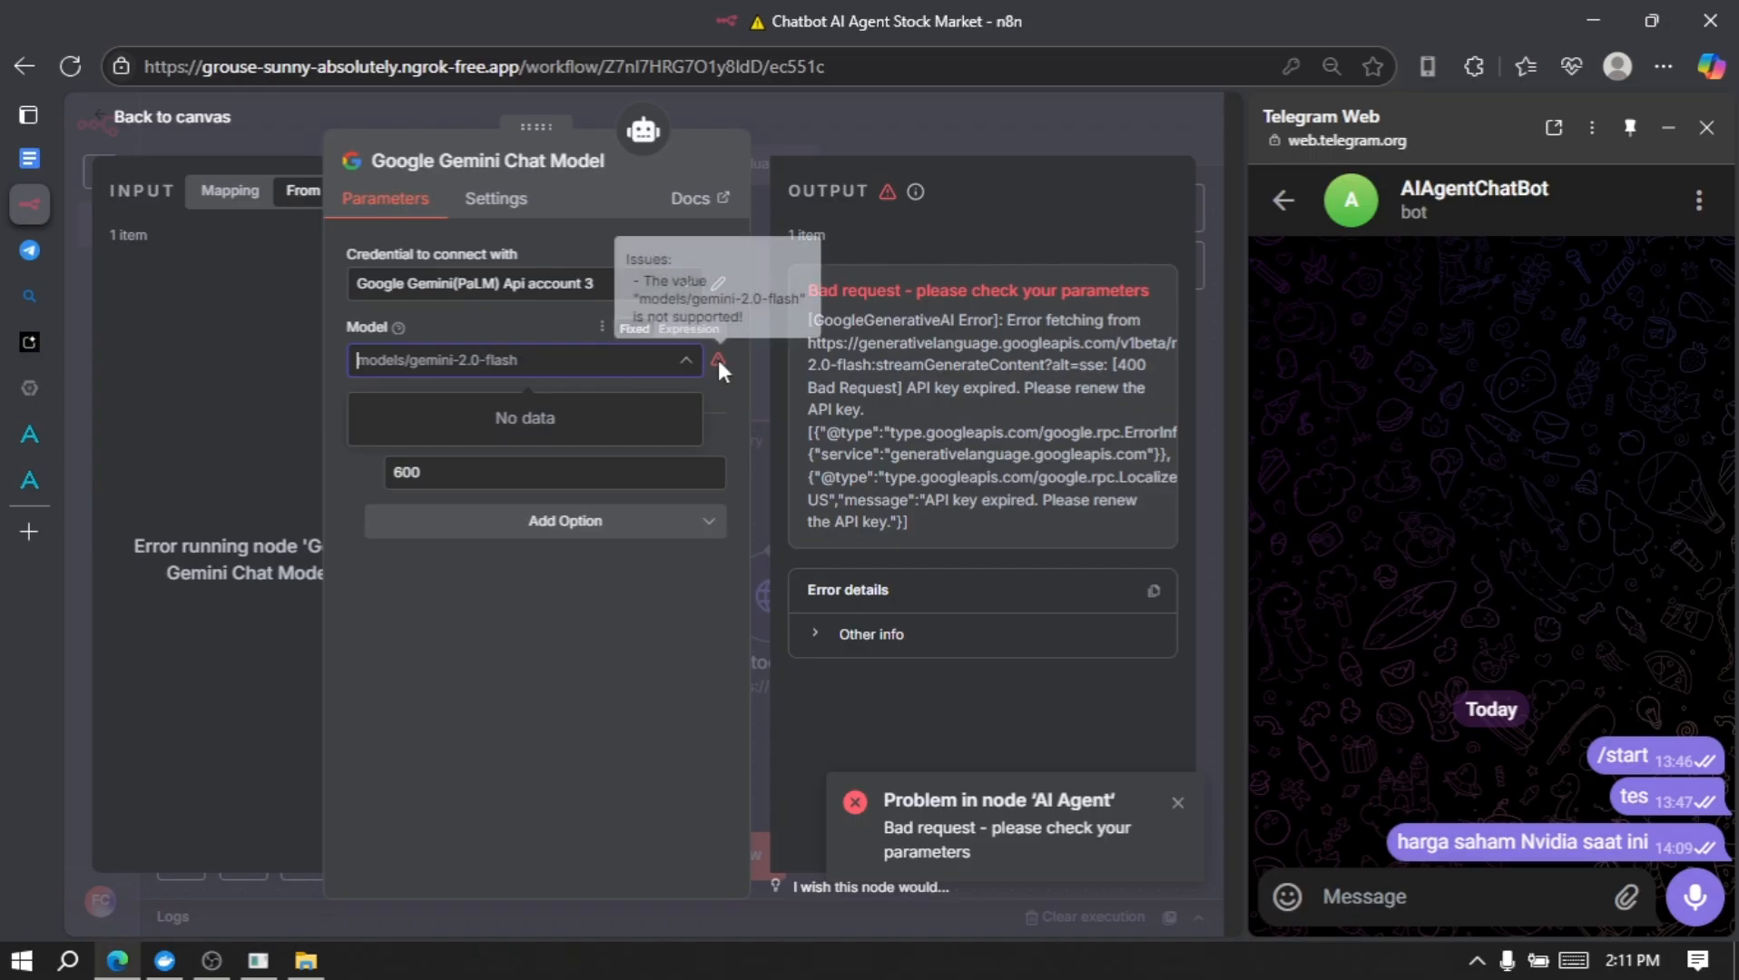
pyautogui.click(549, 359)
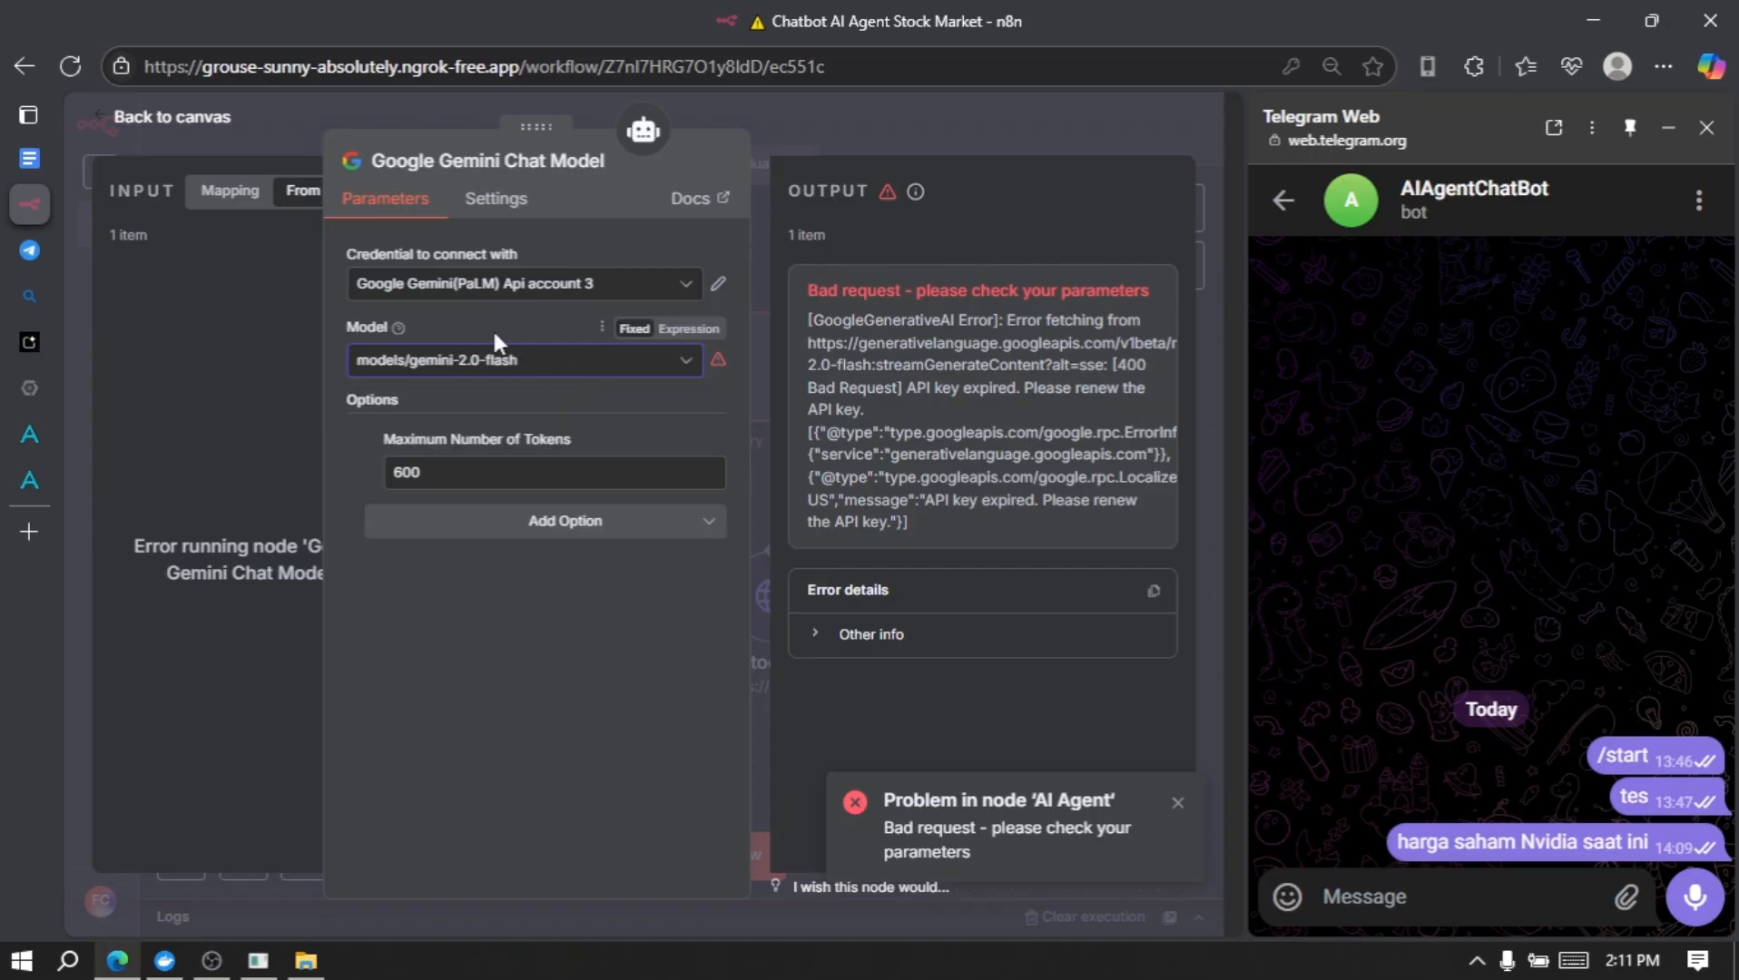
pyautogui.click(70, 66)
pyautogui.click(1128, 202)
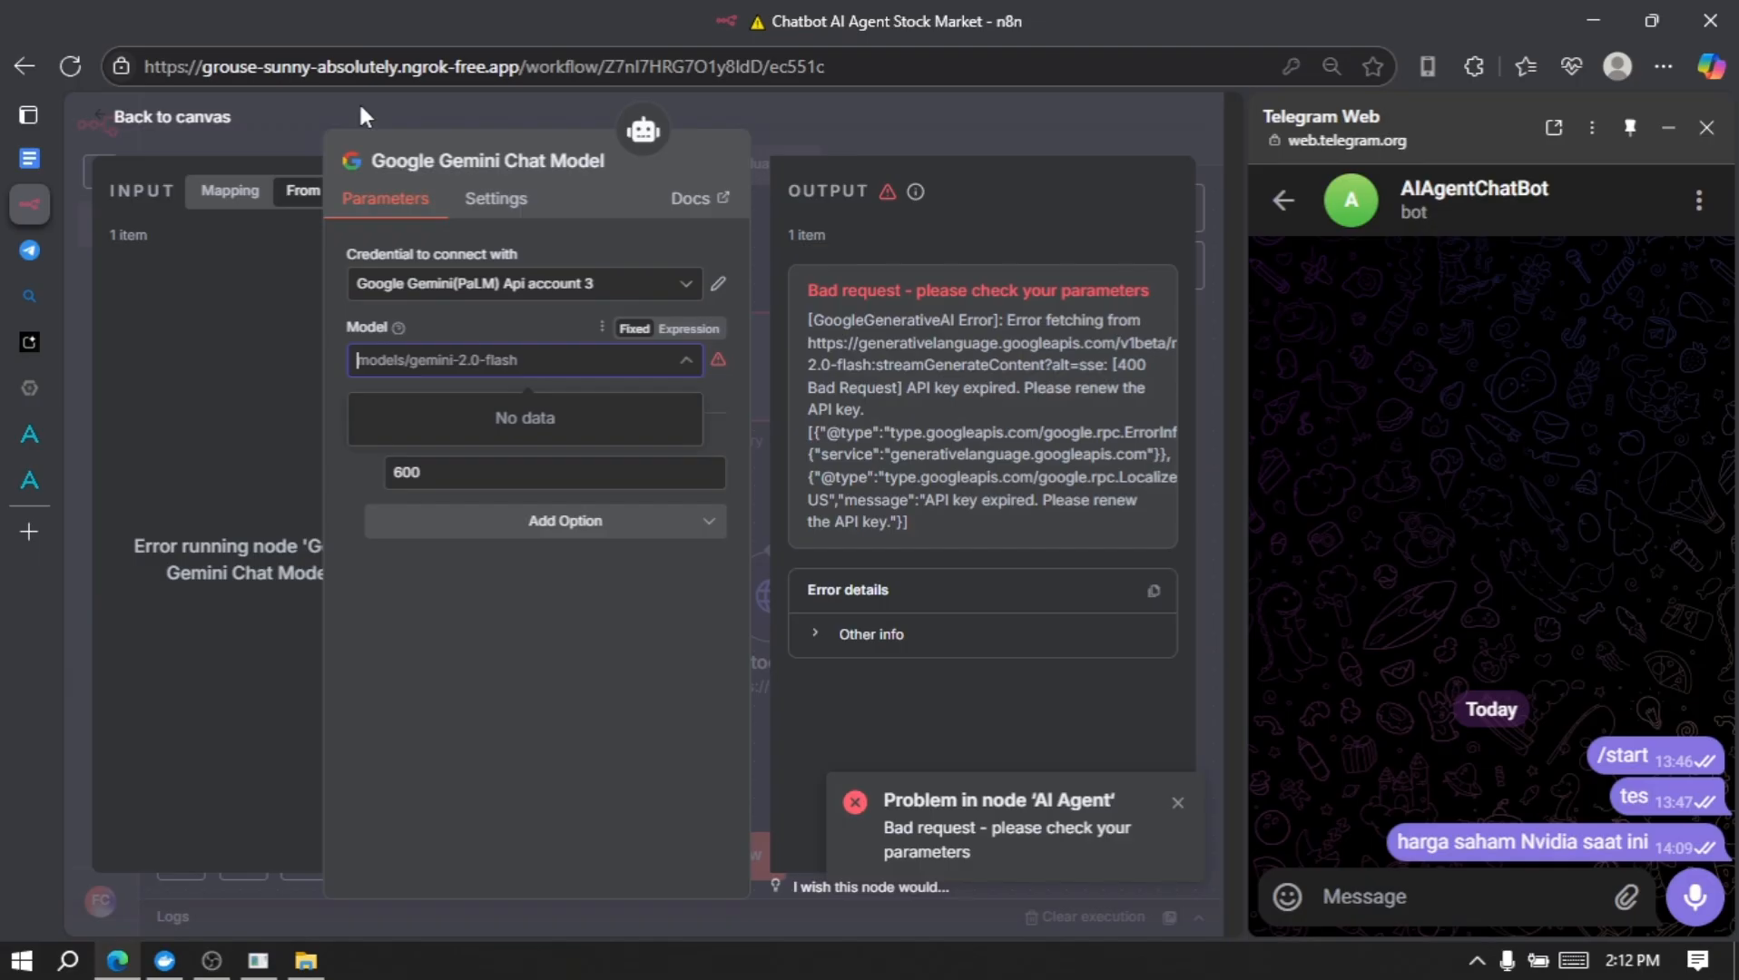
# Step: Return to the canvas, save the workflow and reload the n8n page
pyautogui.click(194, 123)
pyautogui.click(915, 118)
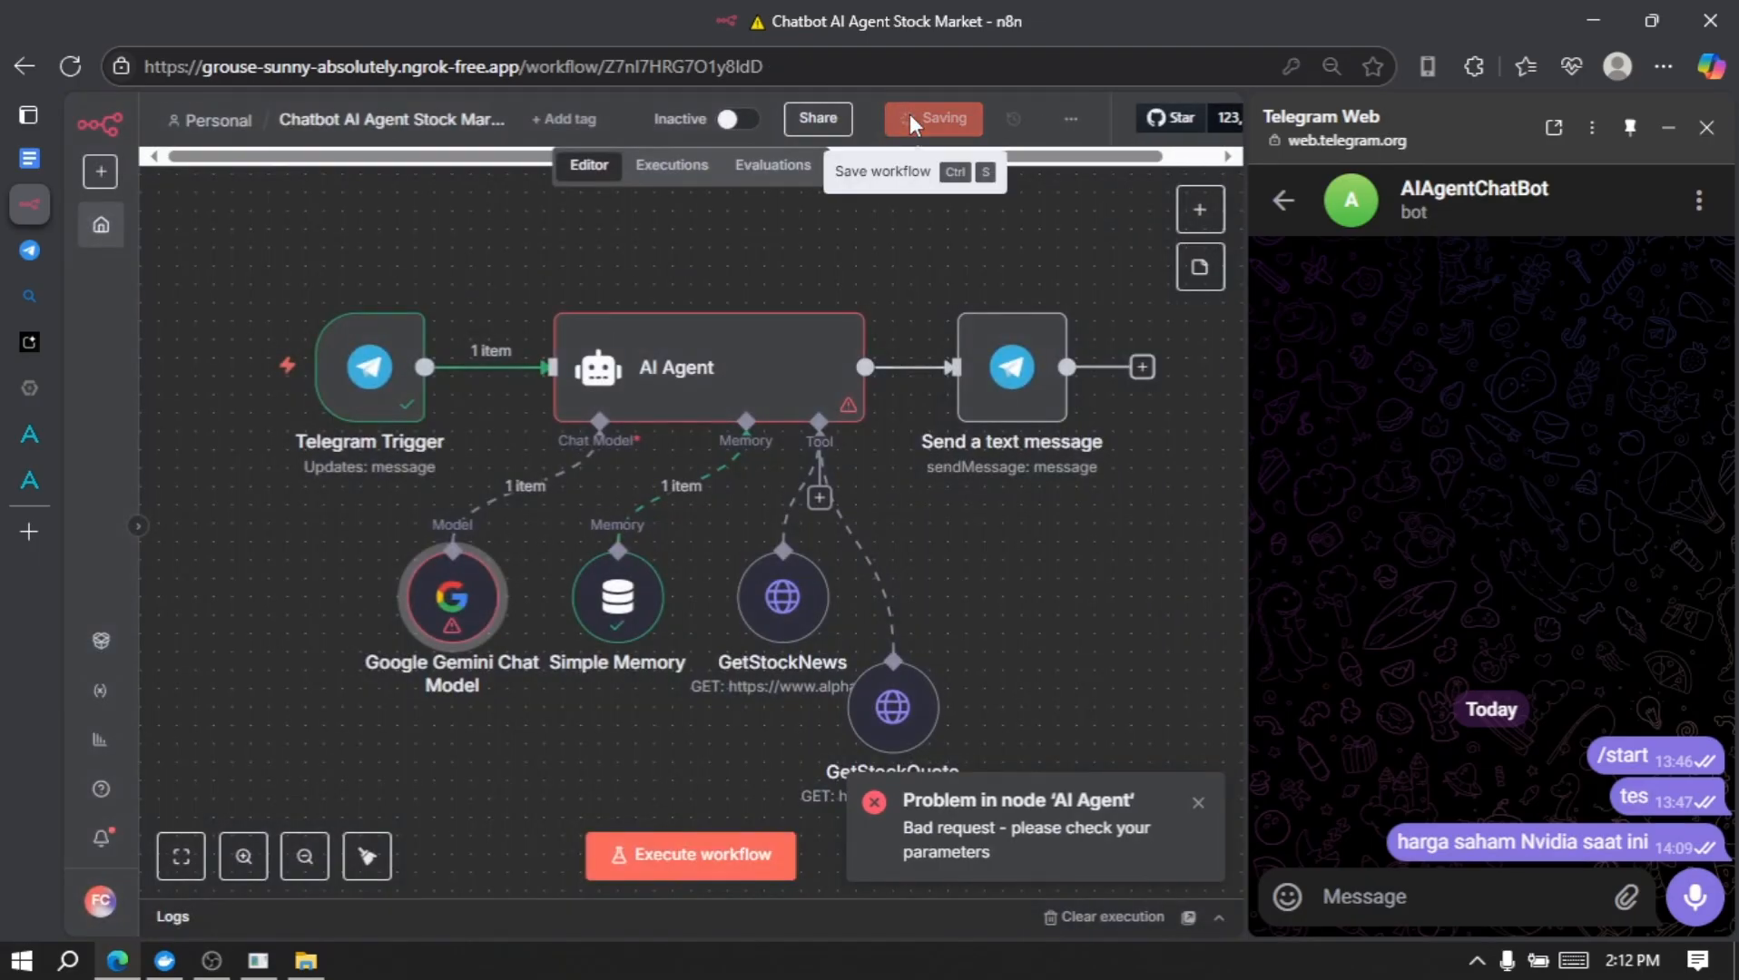
pyautogui.click(64, 67)
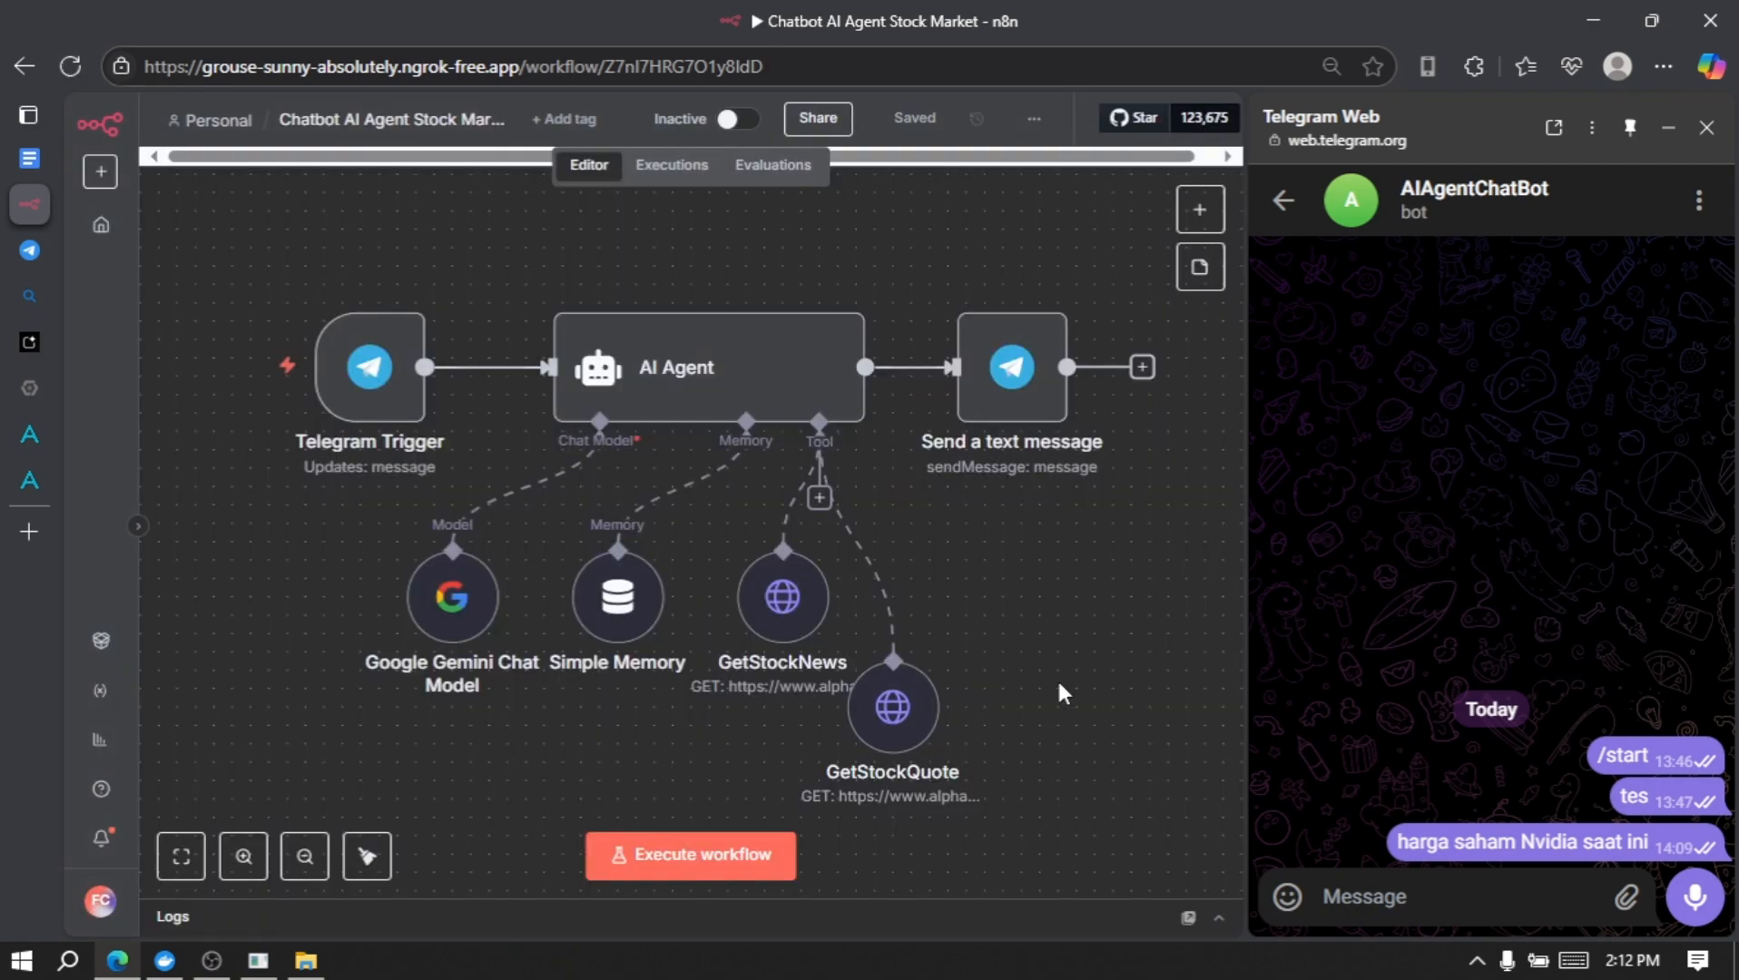
# Step: Run the workflow from the Telegram Trigger and send the message "harga saham Nvidia saat ini" to AIAgentChatBot
pyautogui.moveTo(292, 543)
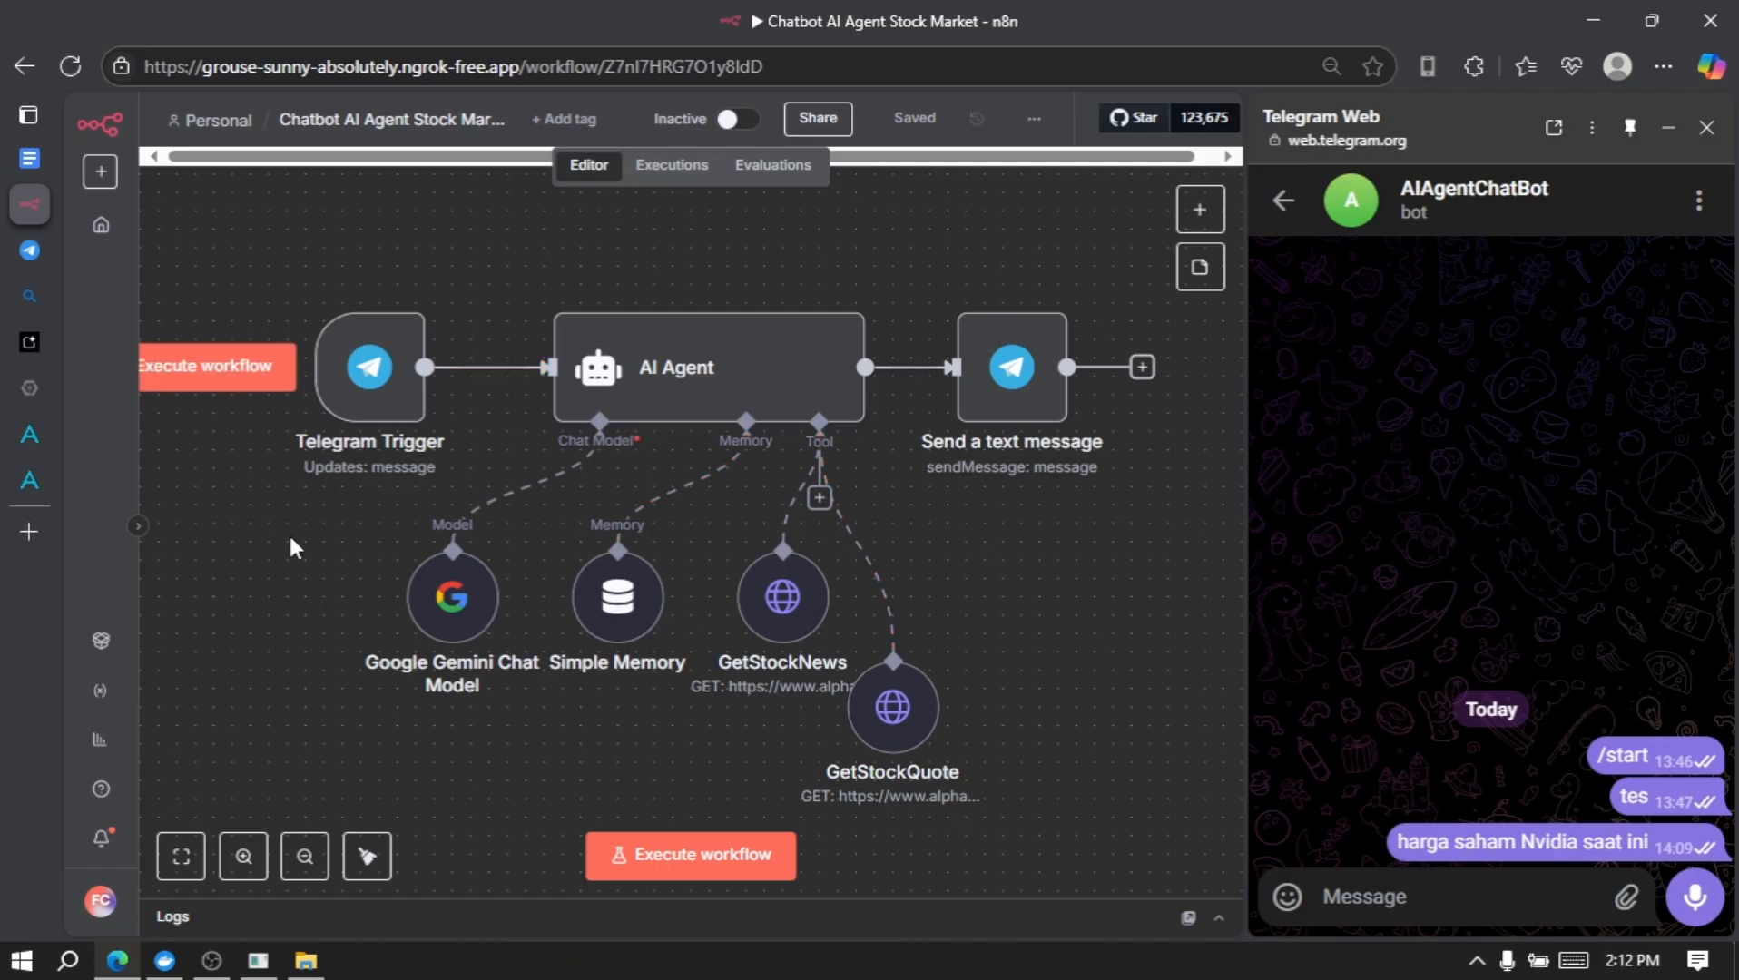
pyautogui.click(213, 371)
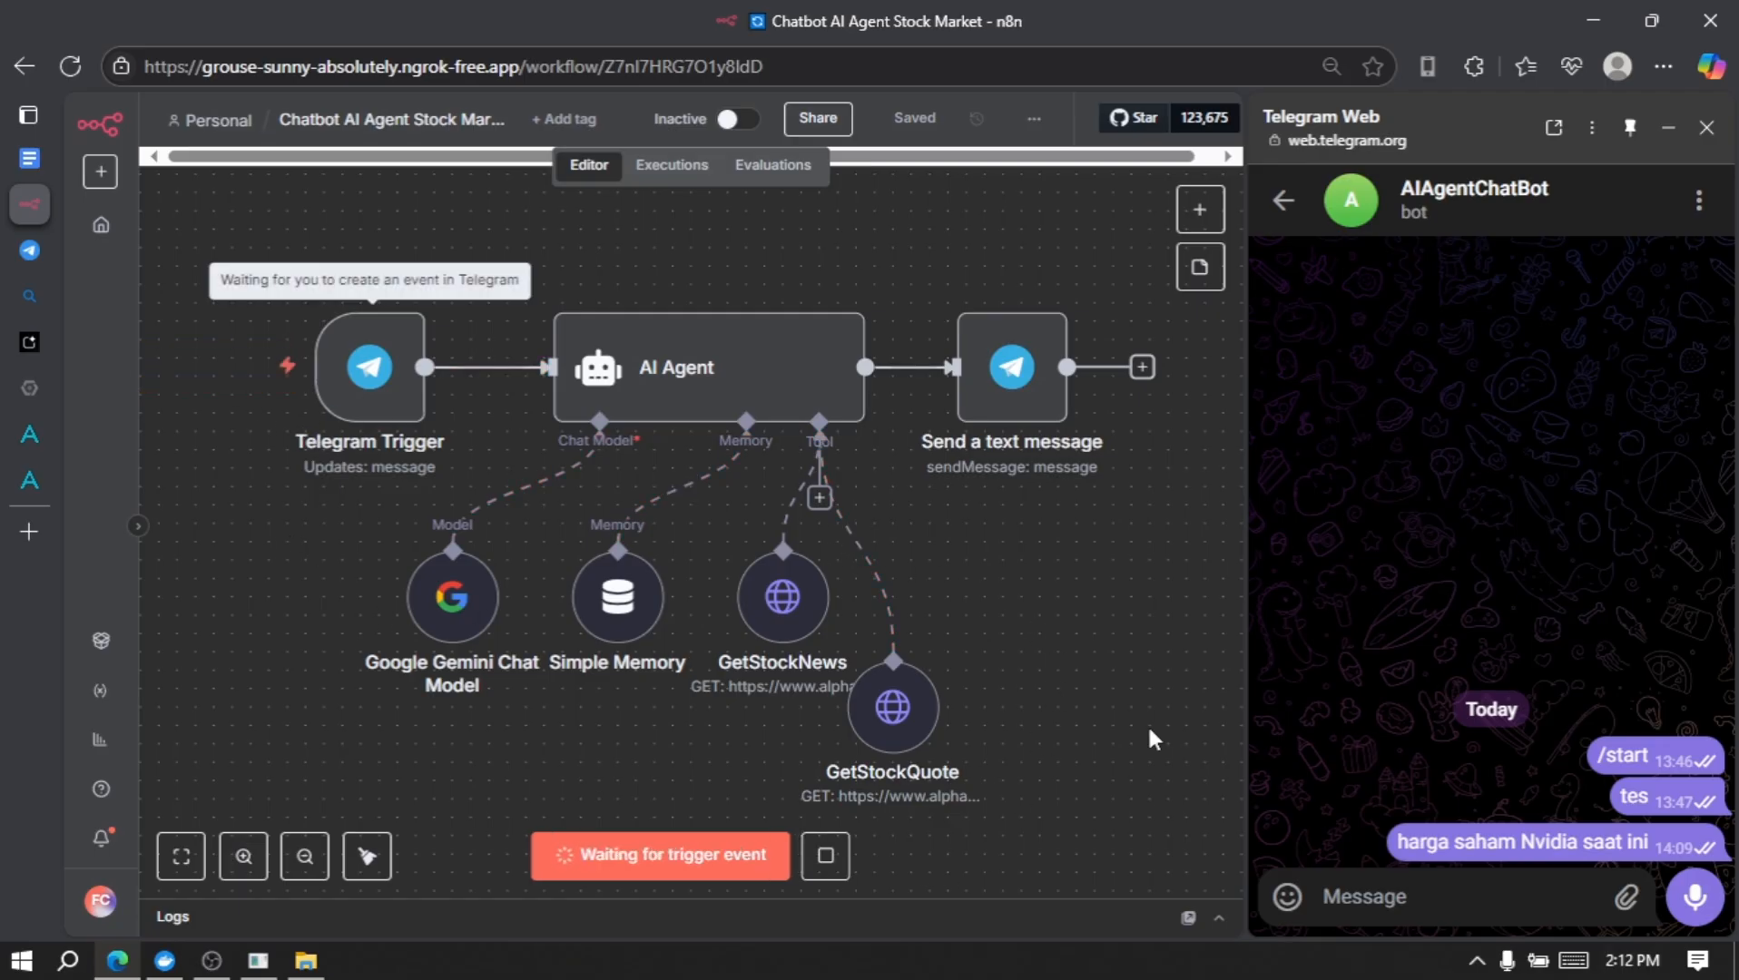
pyautogui.click(1468, 894)
pyautogui.write('hara')
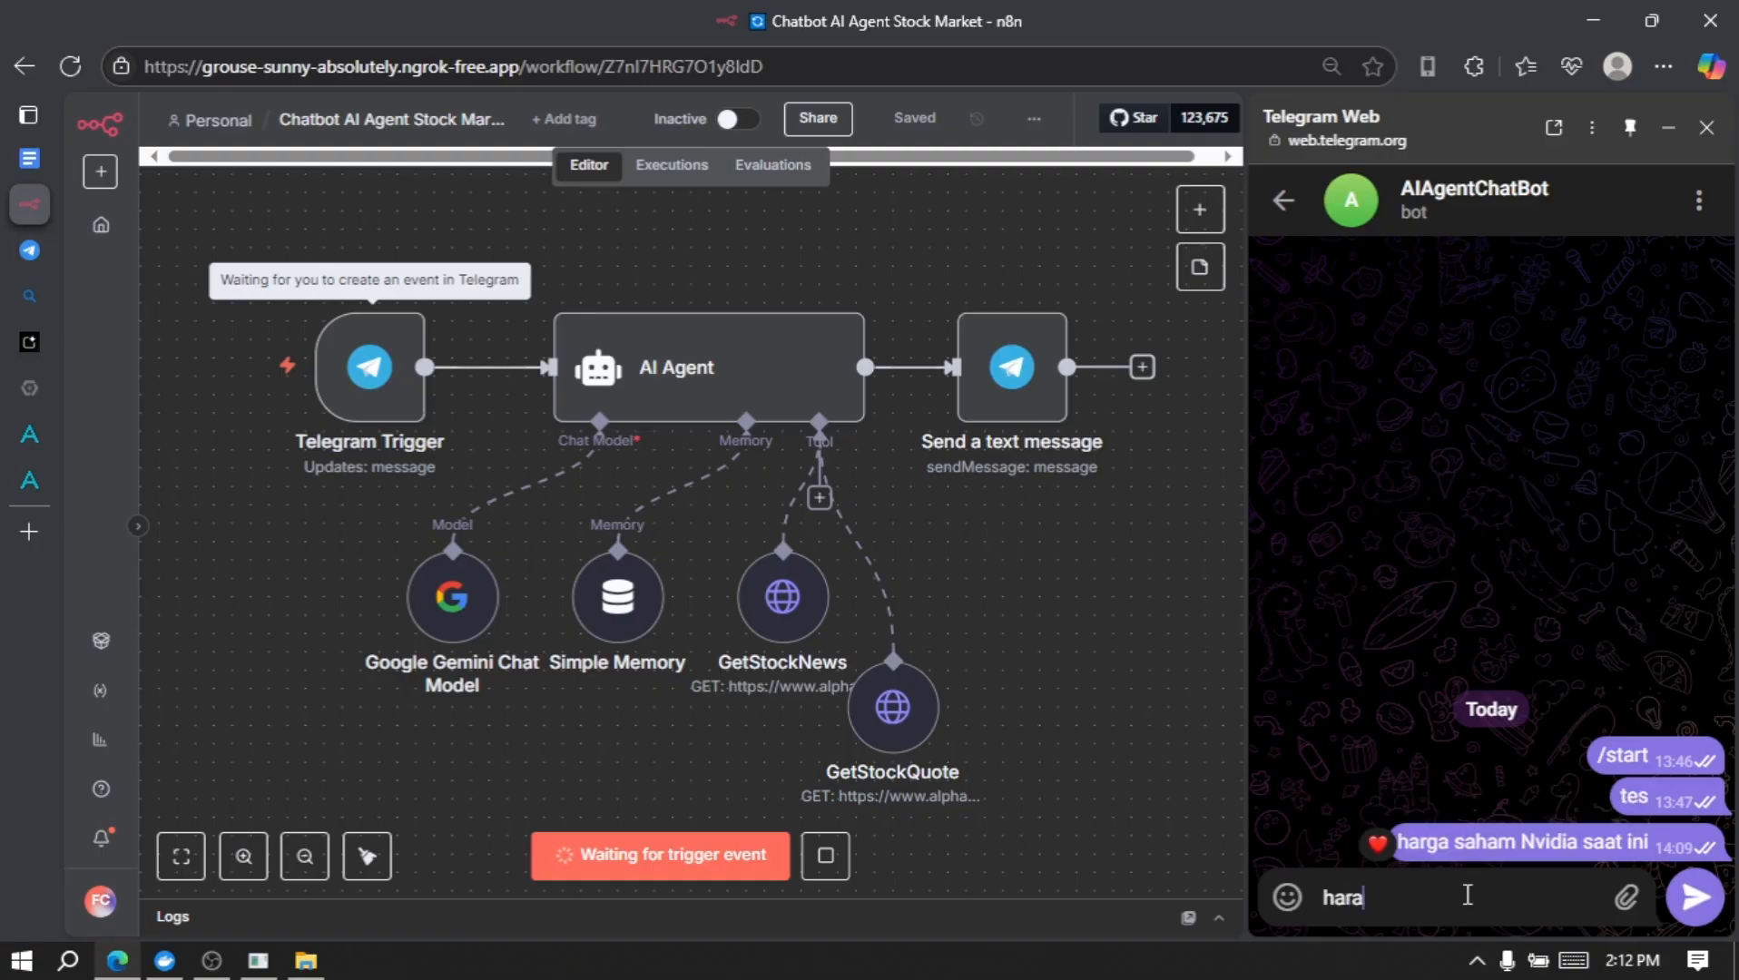
pyautogui.press('BackSpace')
pyautogui.write('ga saham Nvidia saat ini')
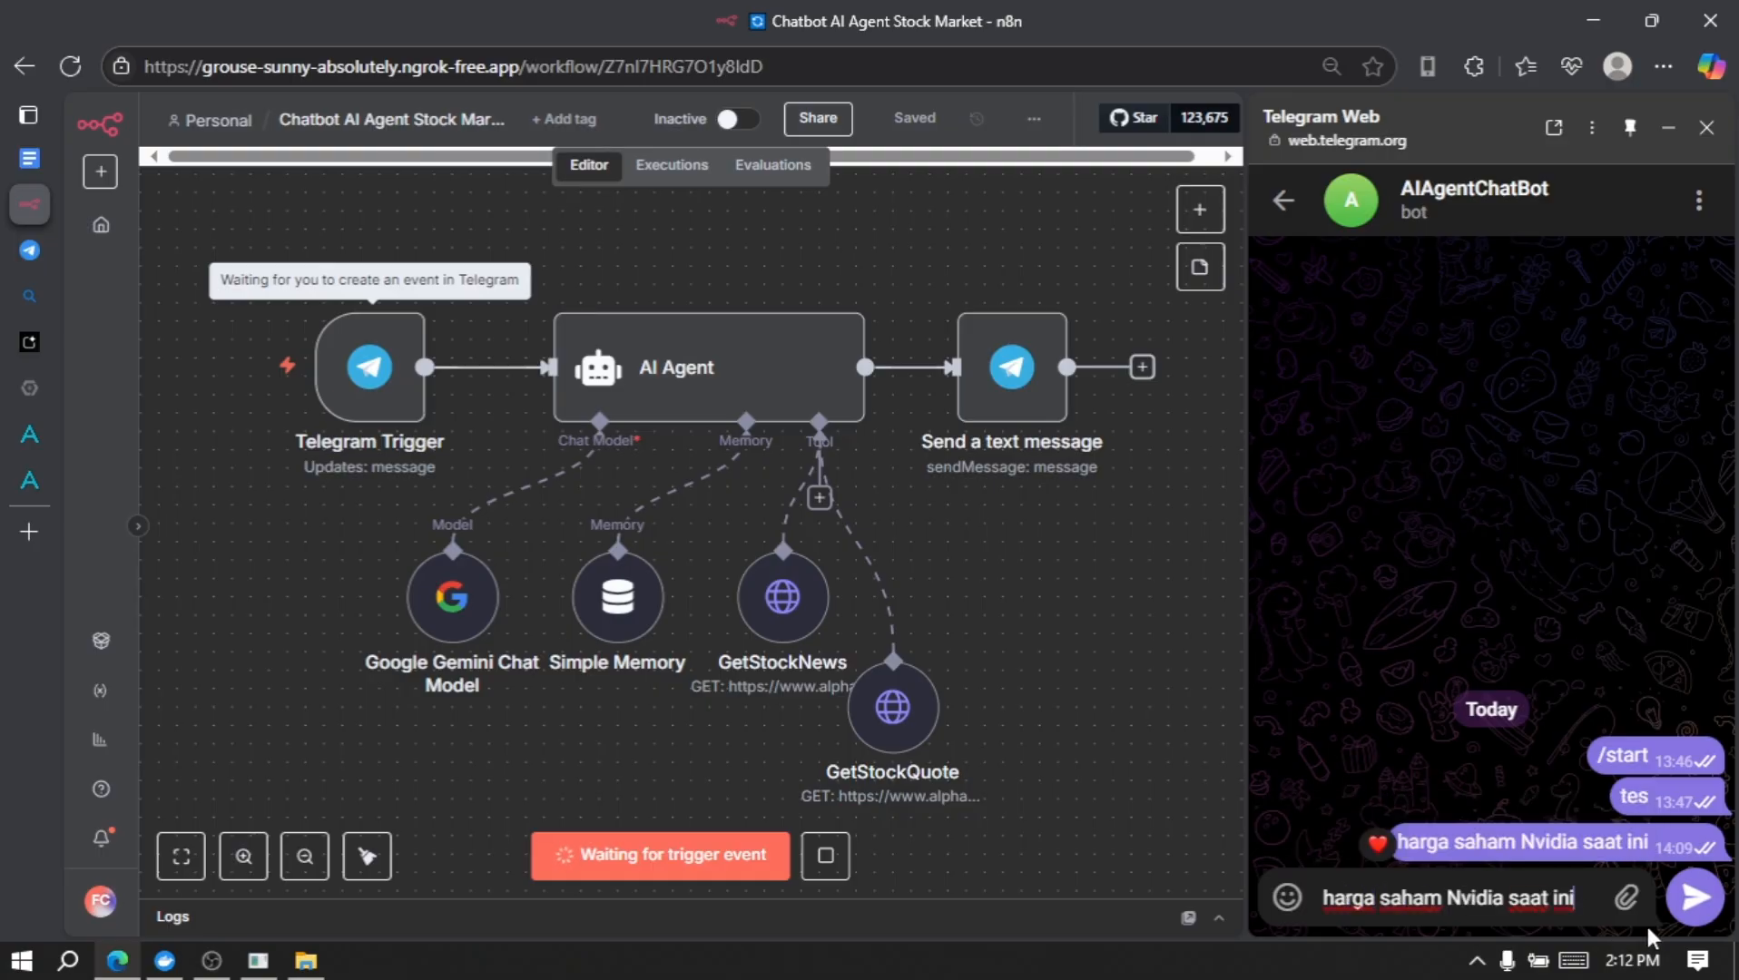
pyautogui.click(1694, 897)
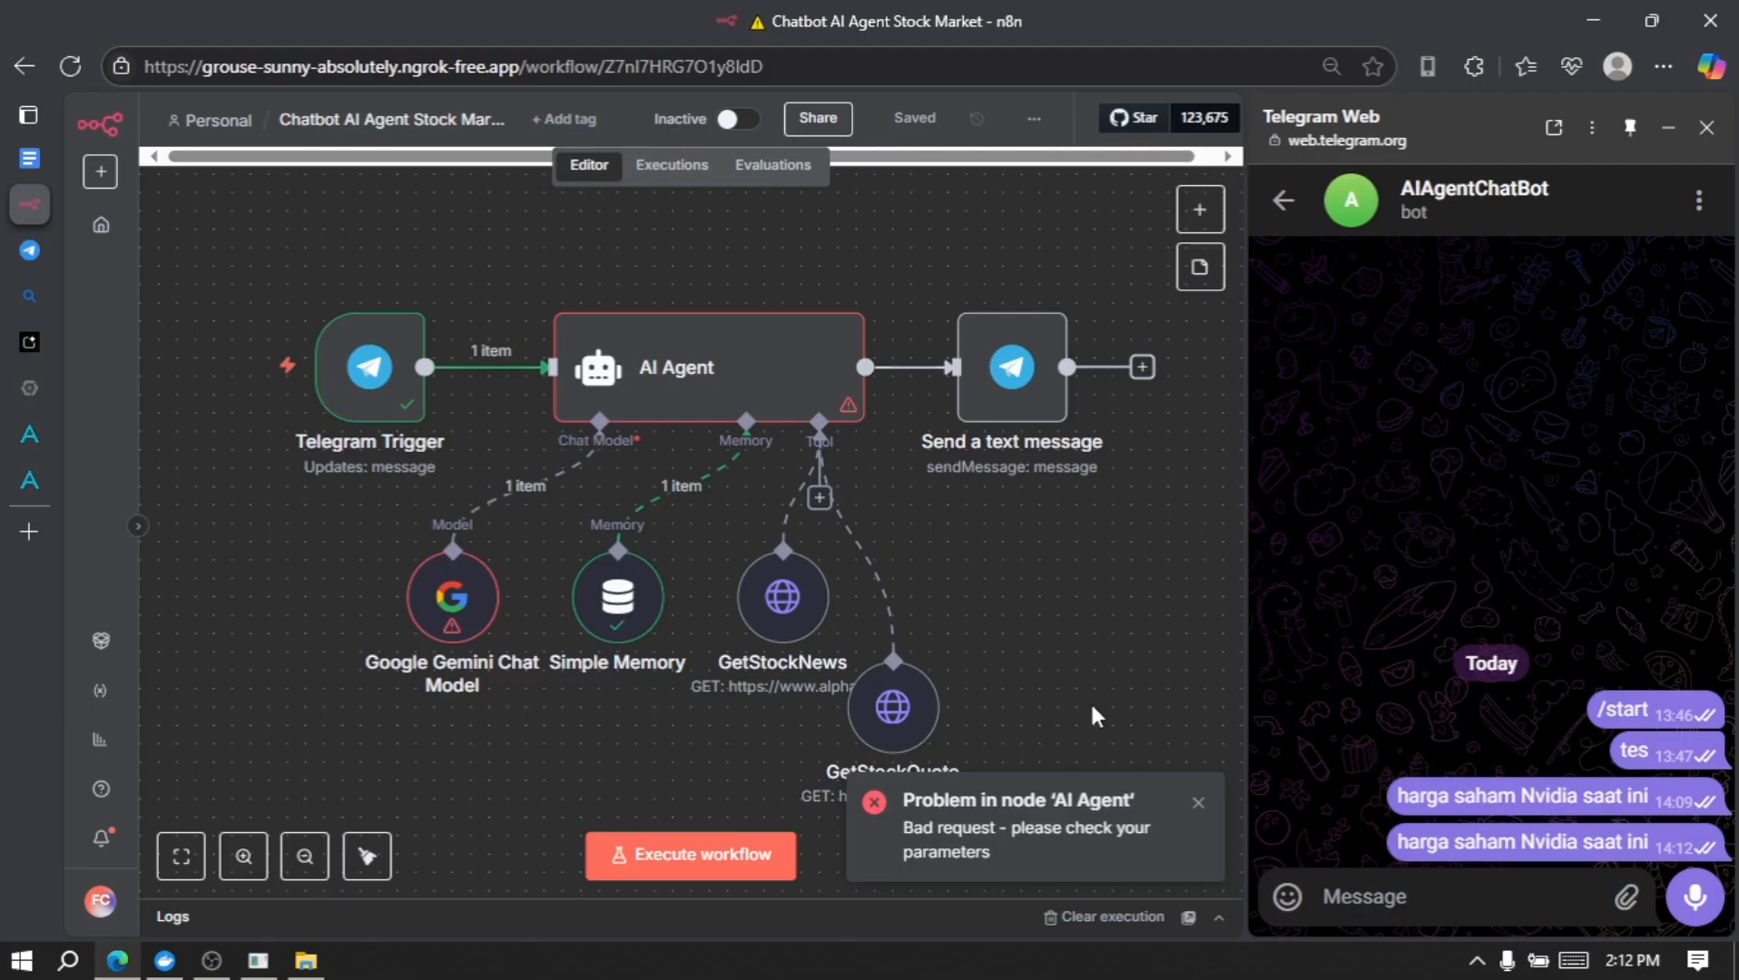
# Step: Check the Google Gemini Chat Model error, and run the AI Agent and Send a text message nodes one at a time
pyautogui.doubleClick(790, 370)
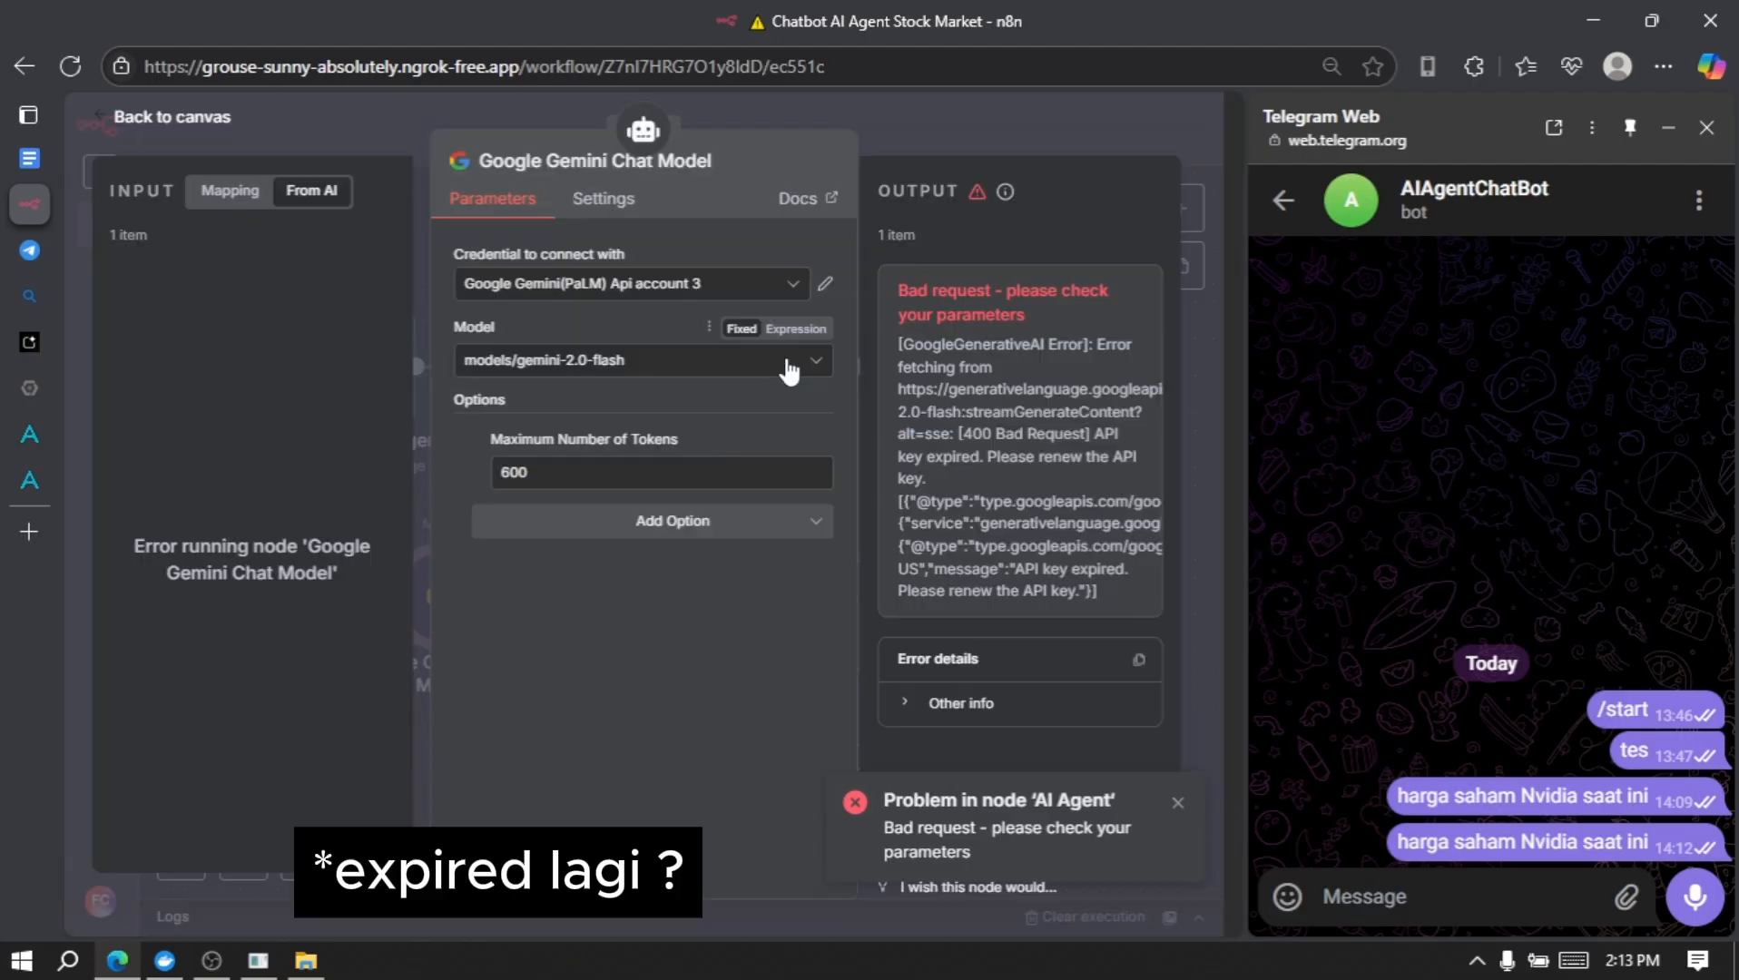
pyautogui.click(789, 370)
pyautogui.click(1017, 549)
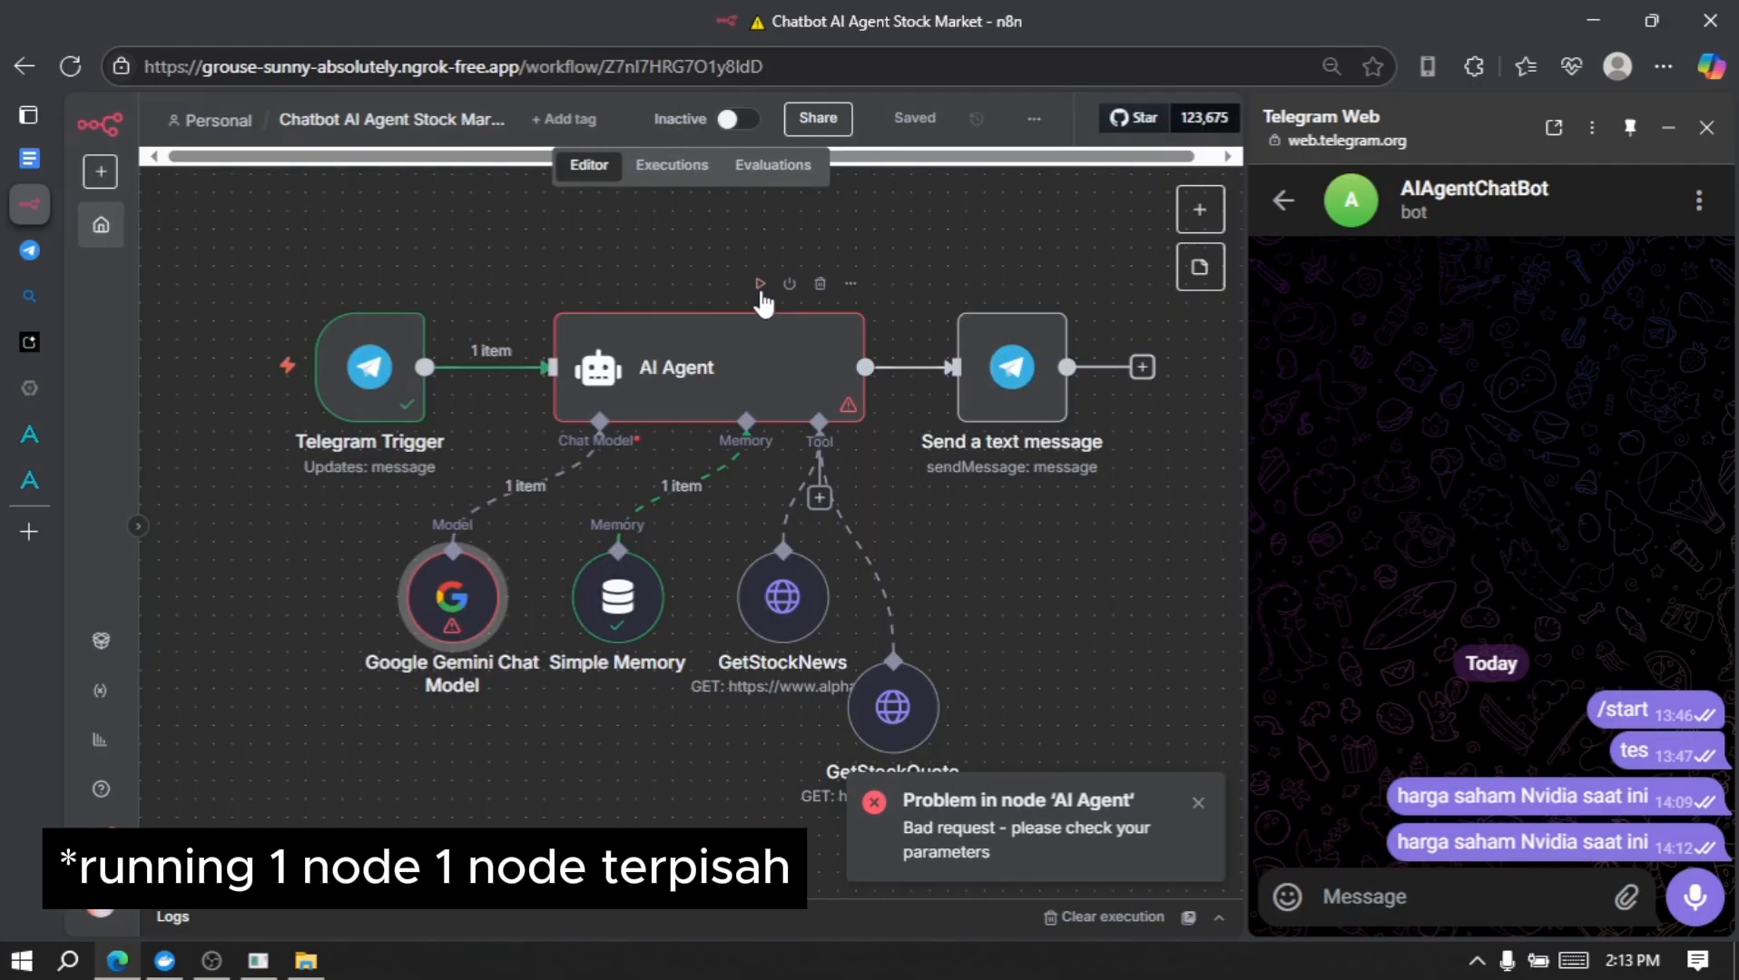
pyautogui.click(761, 286)
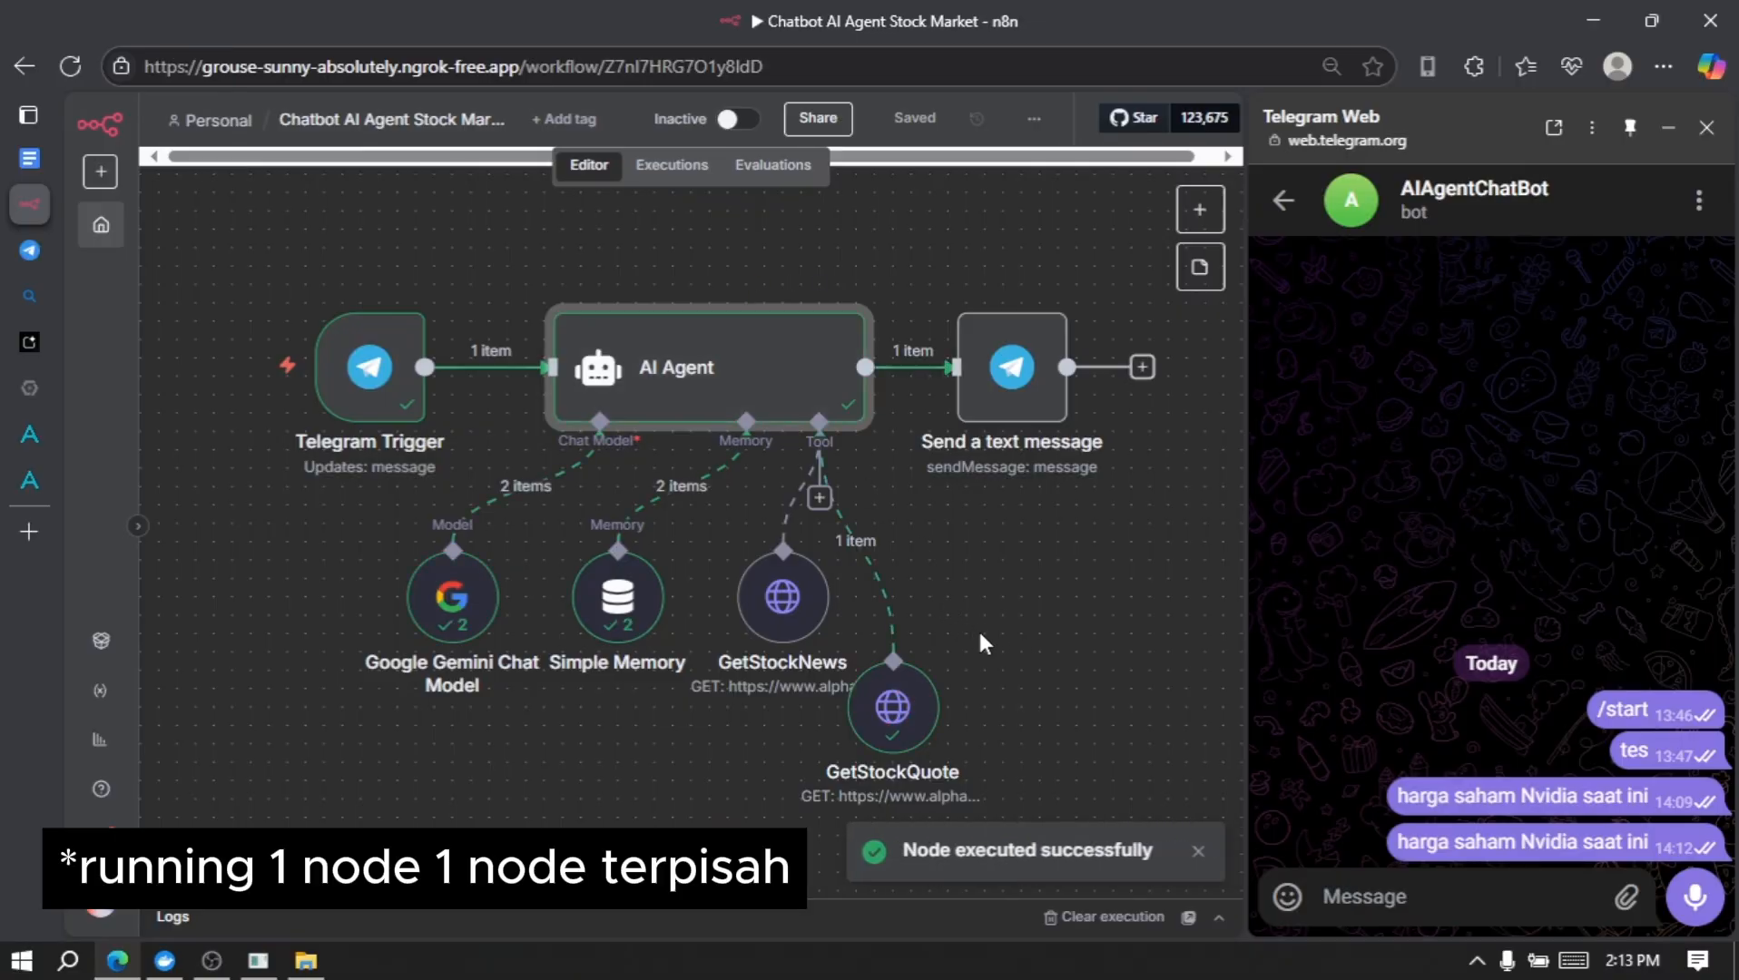
pyautogui.click(960, 284)
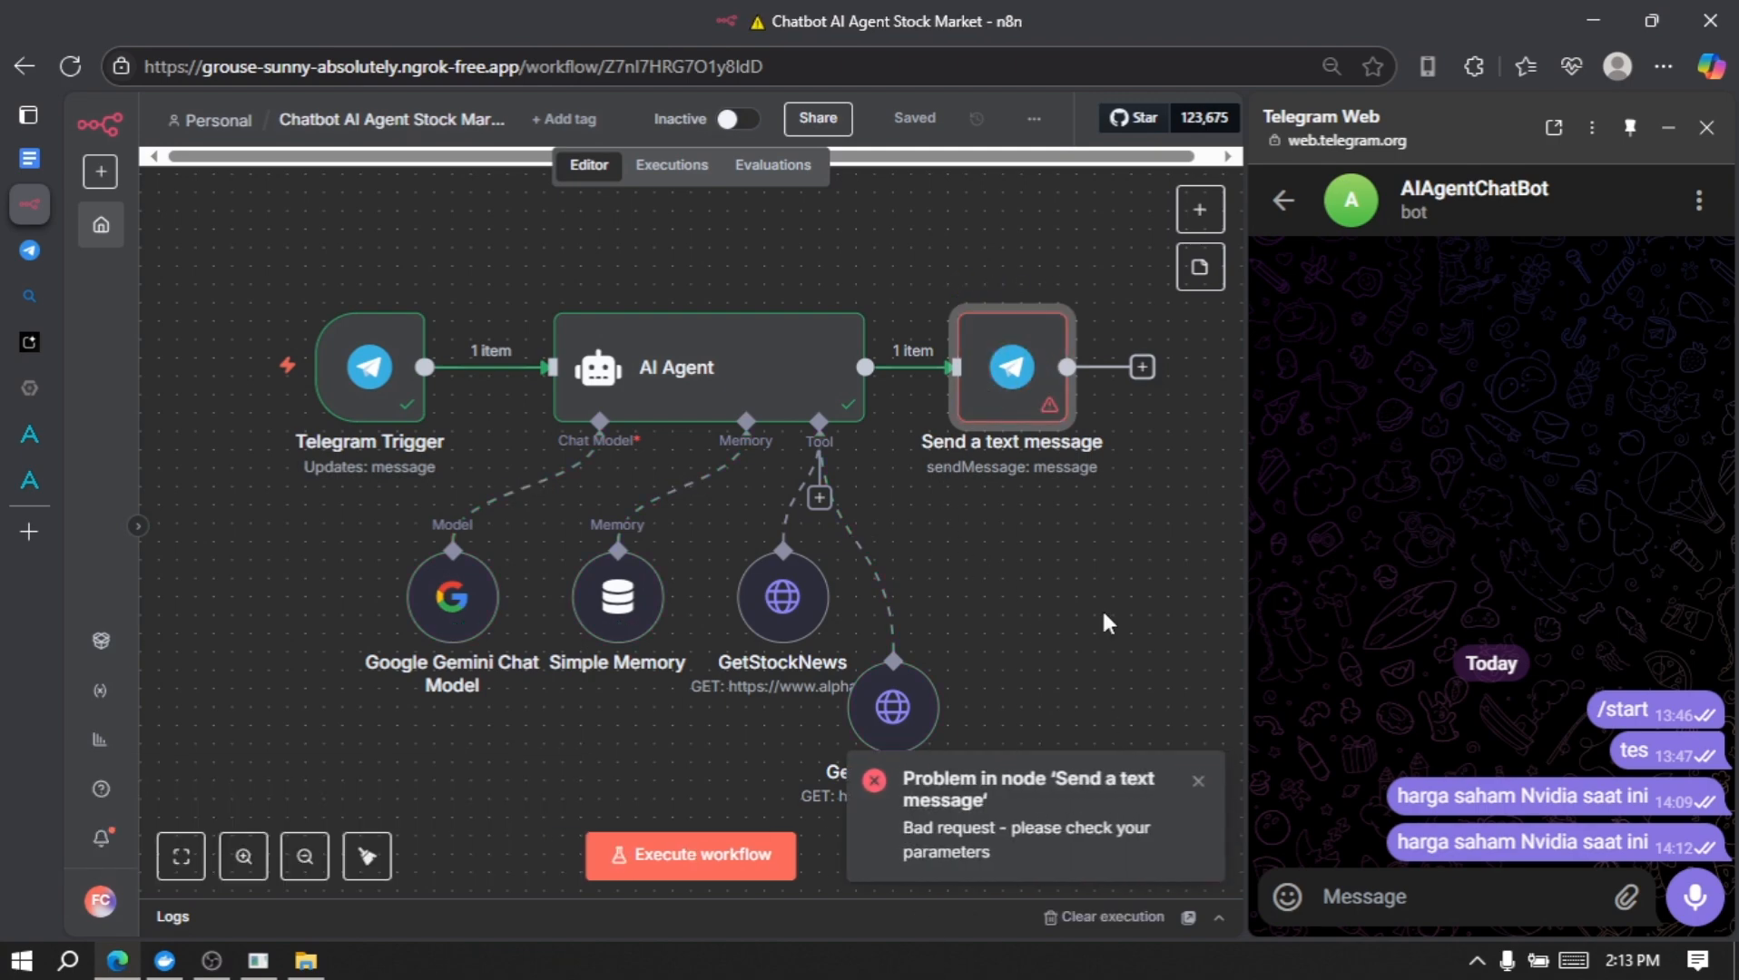
# Step: In the Send a text message node, replace the Chat ID with an expression mapping the Telegram Trigger's message chat id
pyautogui.doubleClick(1013, 394)
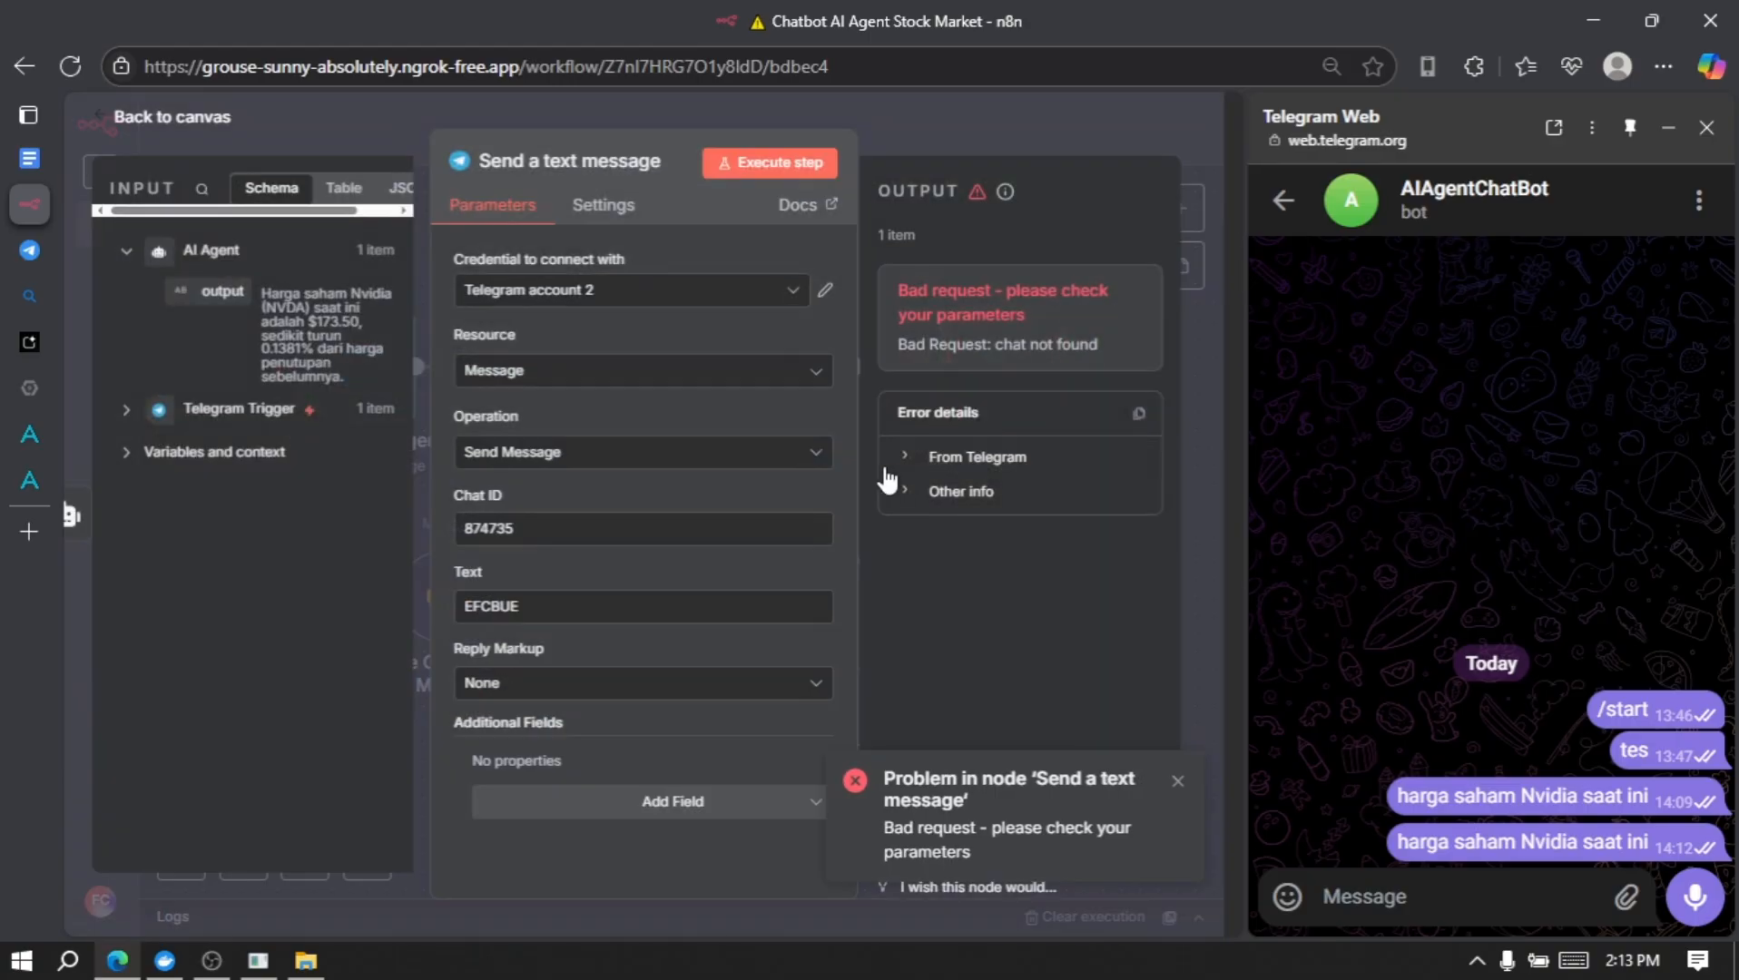
pyautogui.click(583, 523)
pyautogui.hotkey('ctrl', 'a')
pyautogui.press('BackSpace')
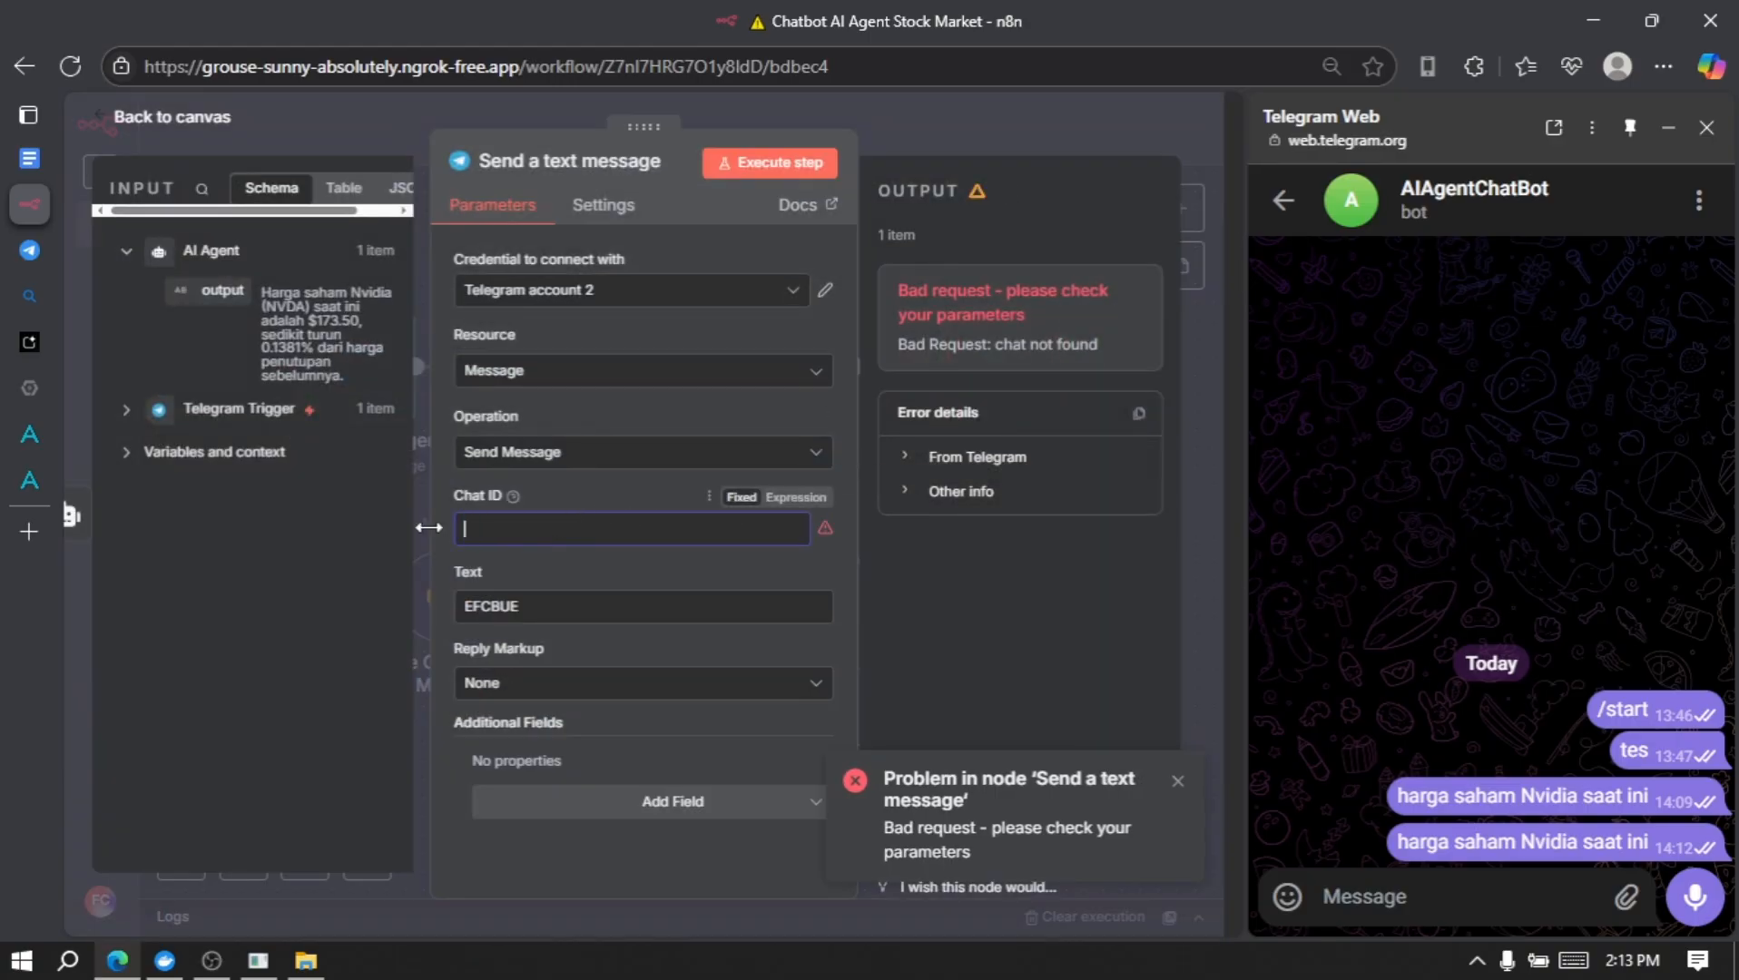
pyautogui.click(796, 499)
pyautogui.click(797, 498)
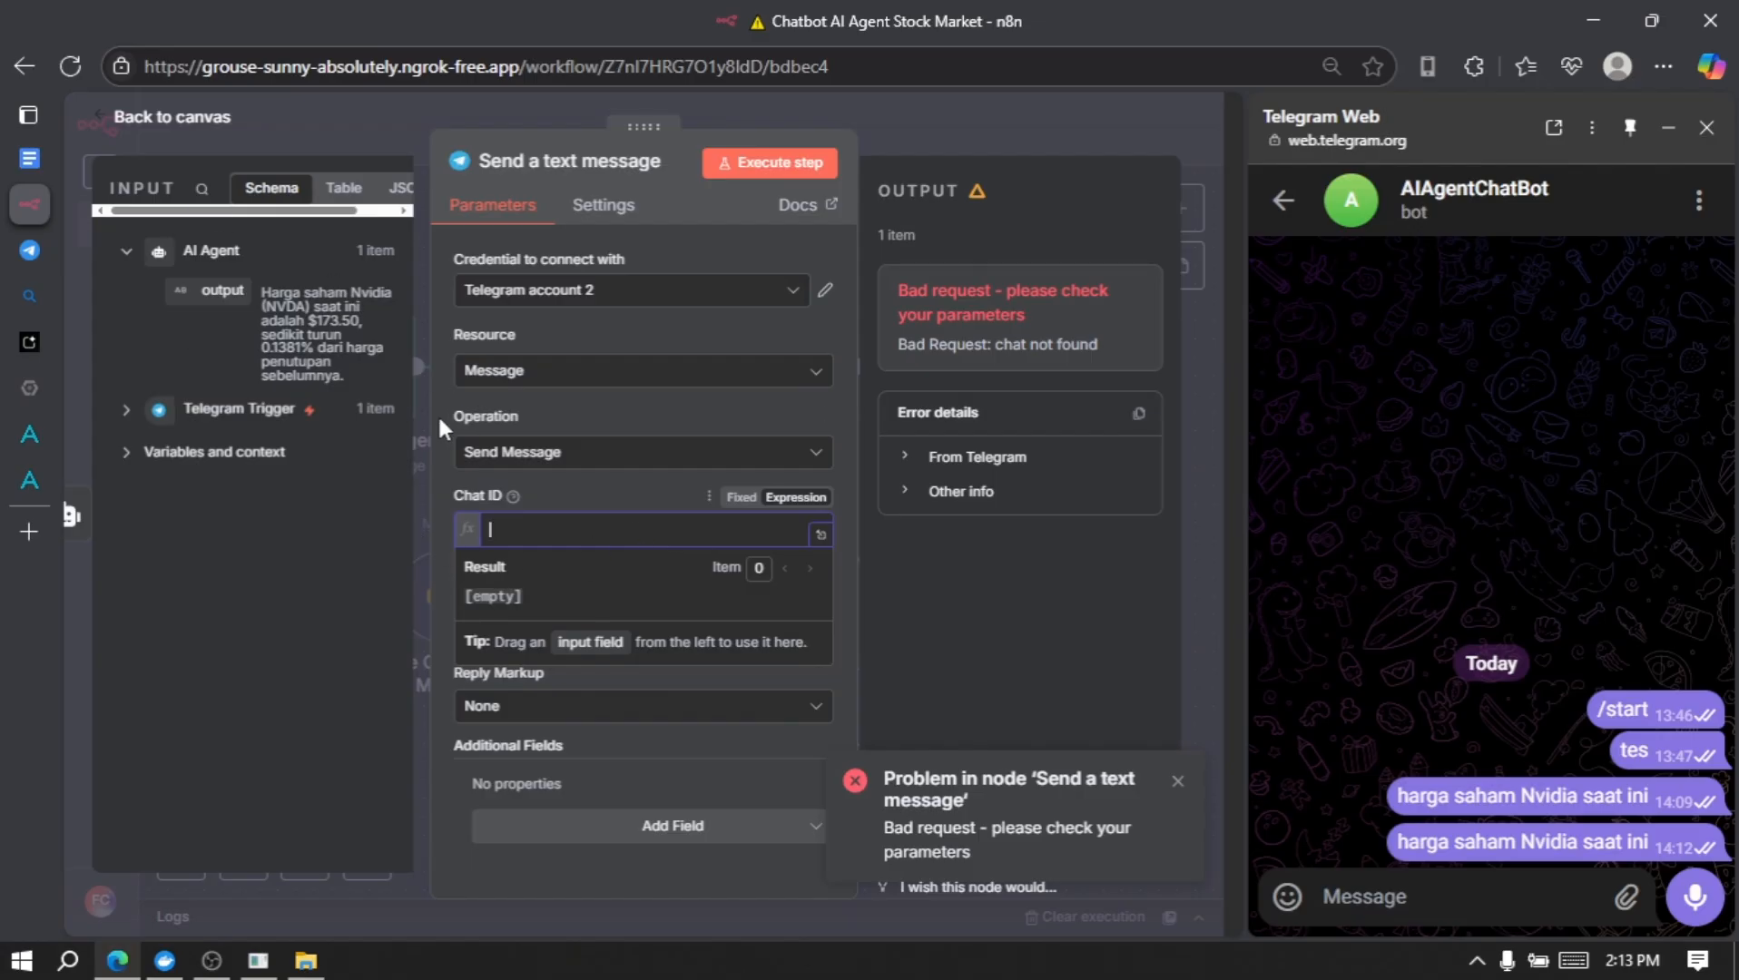
pyautogui.click(126, 410)
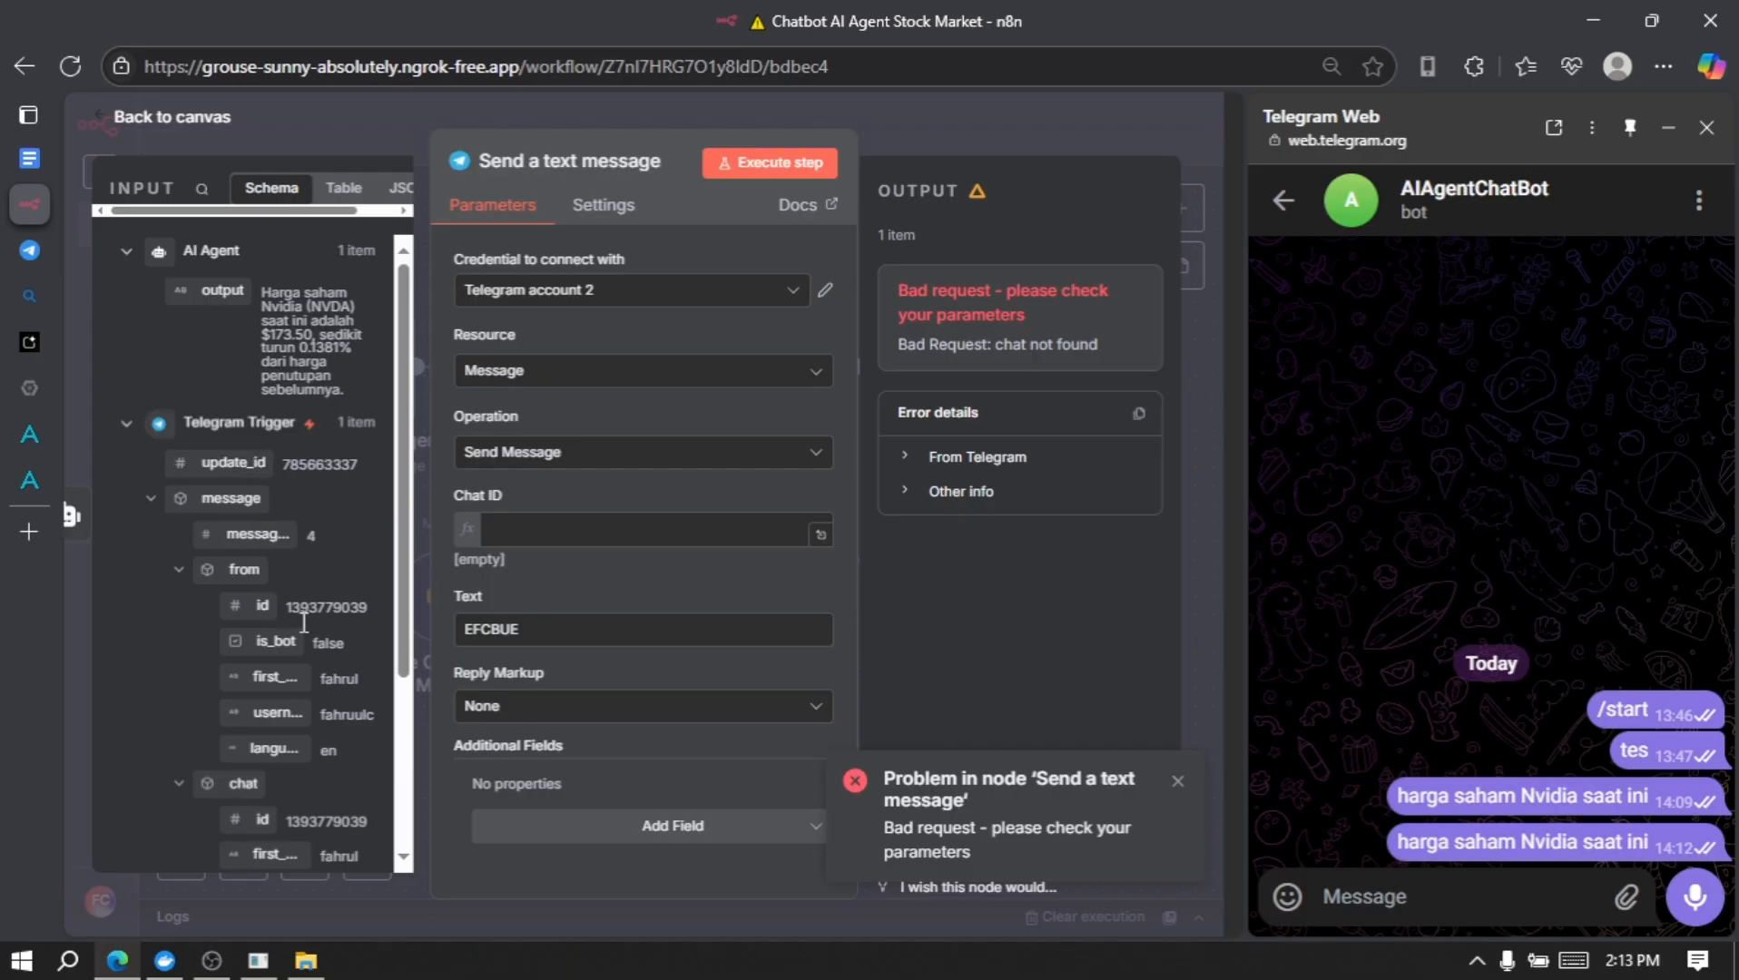
pyautogui.scroll(-2, 324, 672)
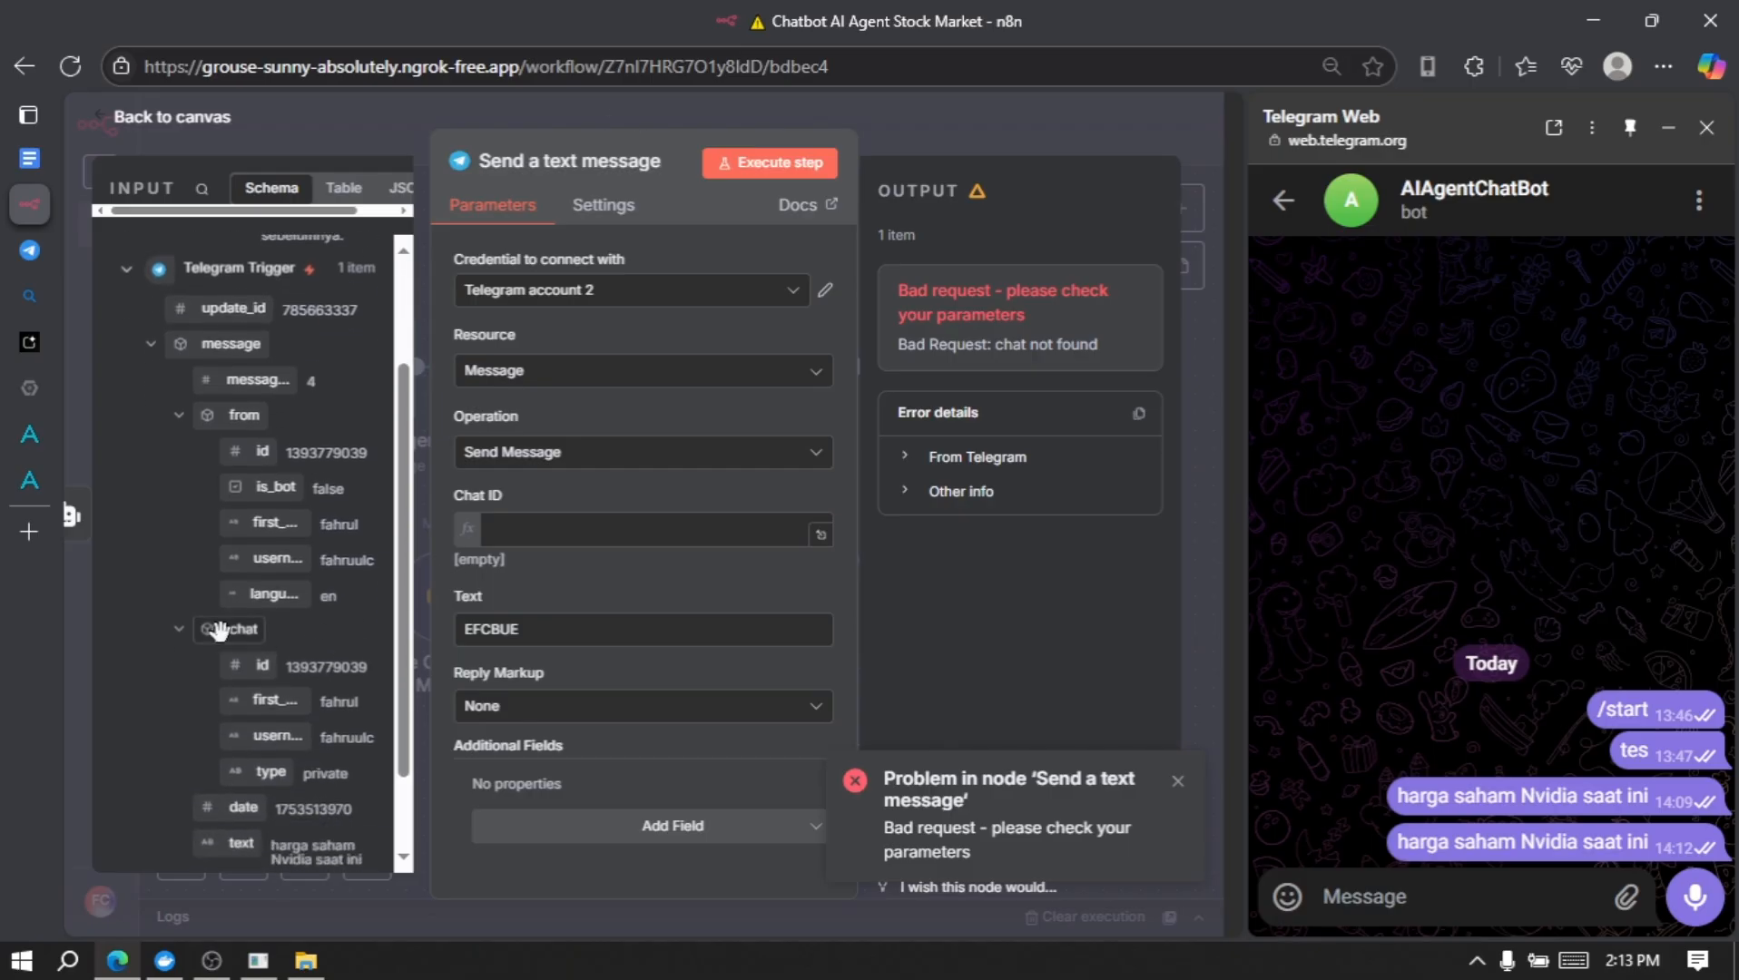
pyautogui.moveTo(260, 670); pyautogui.dragTo(542, 535)
pyautogui.click(439, 488)
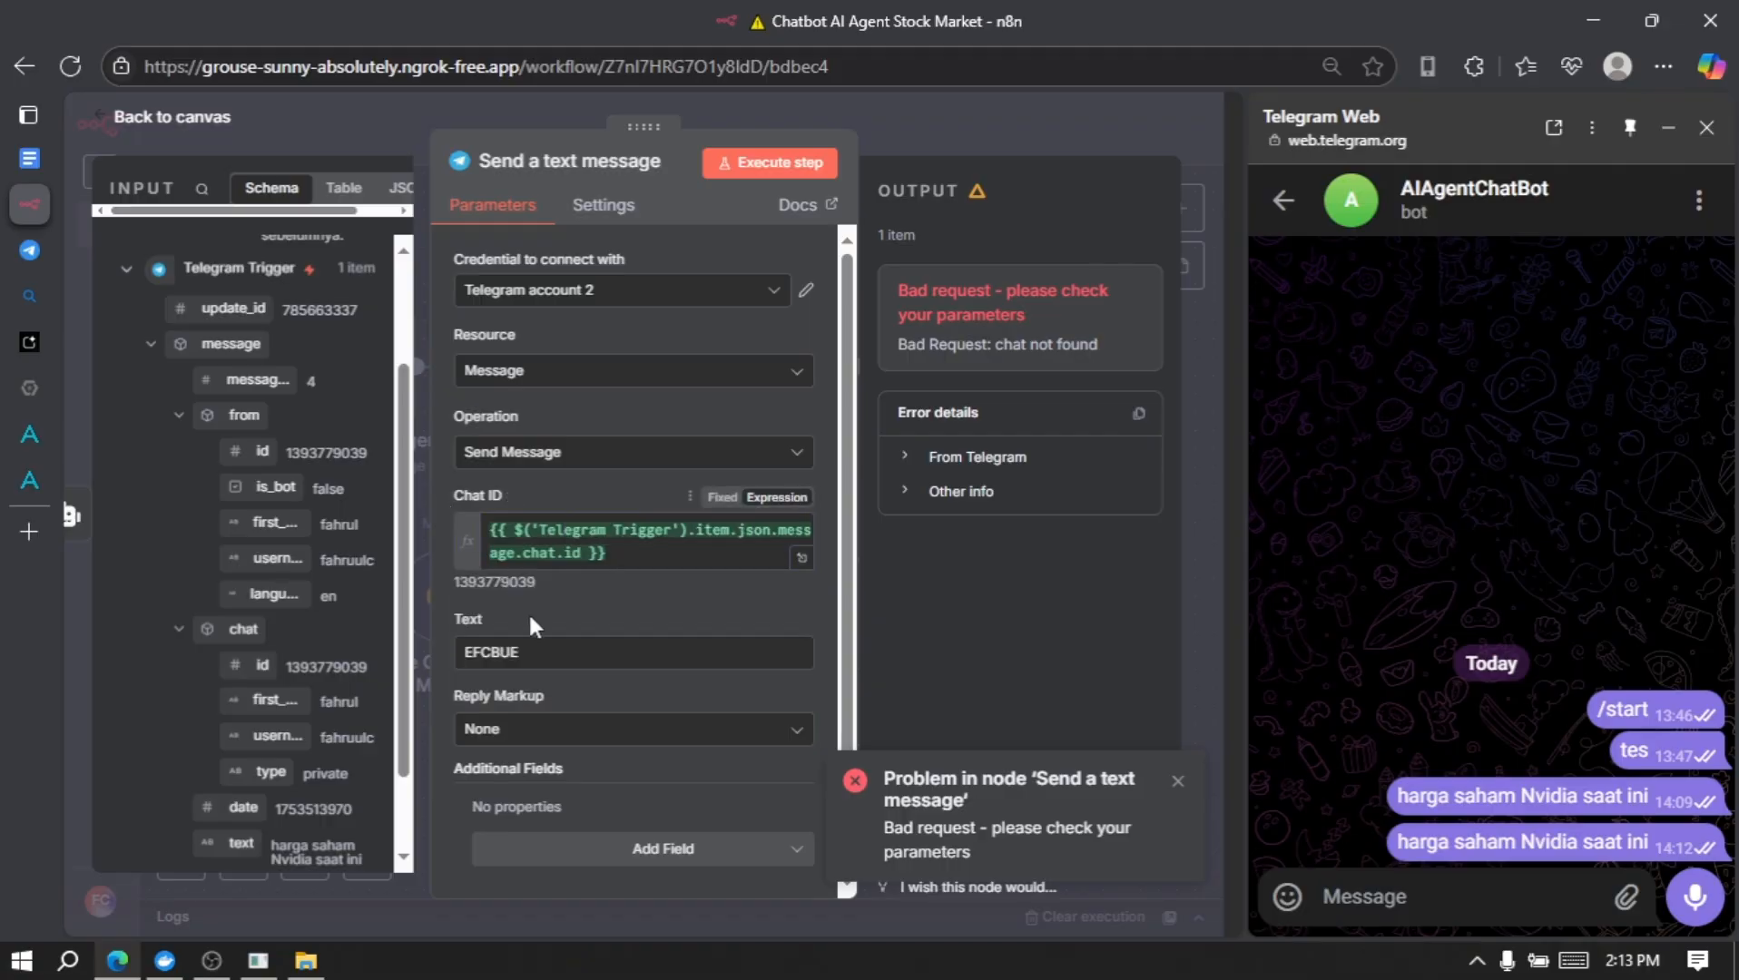
# Step: Replace the message text with the expression {{ $json.output }} from the AI Agent, followed by the signature line "-Rul Corp"
pyautogui.moveTo(551, 651); pyautogui.dragTo(423, 637)
pyautogui.press('BackSpace')
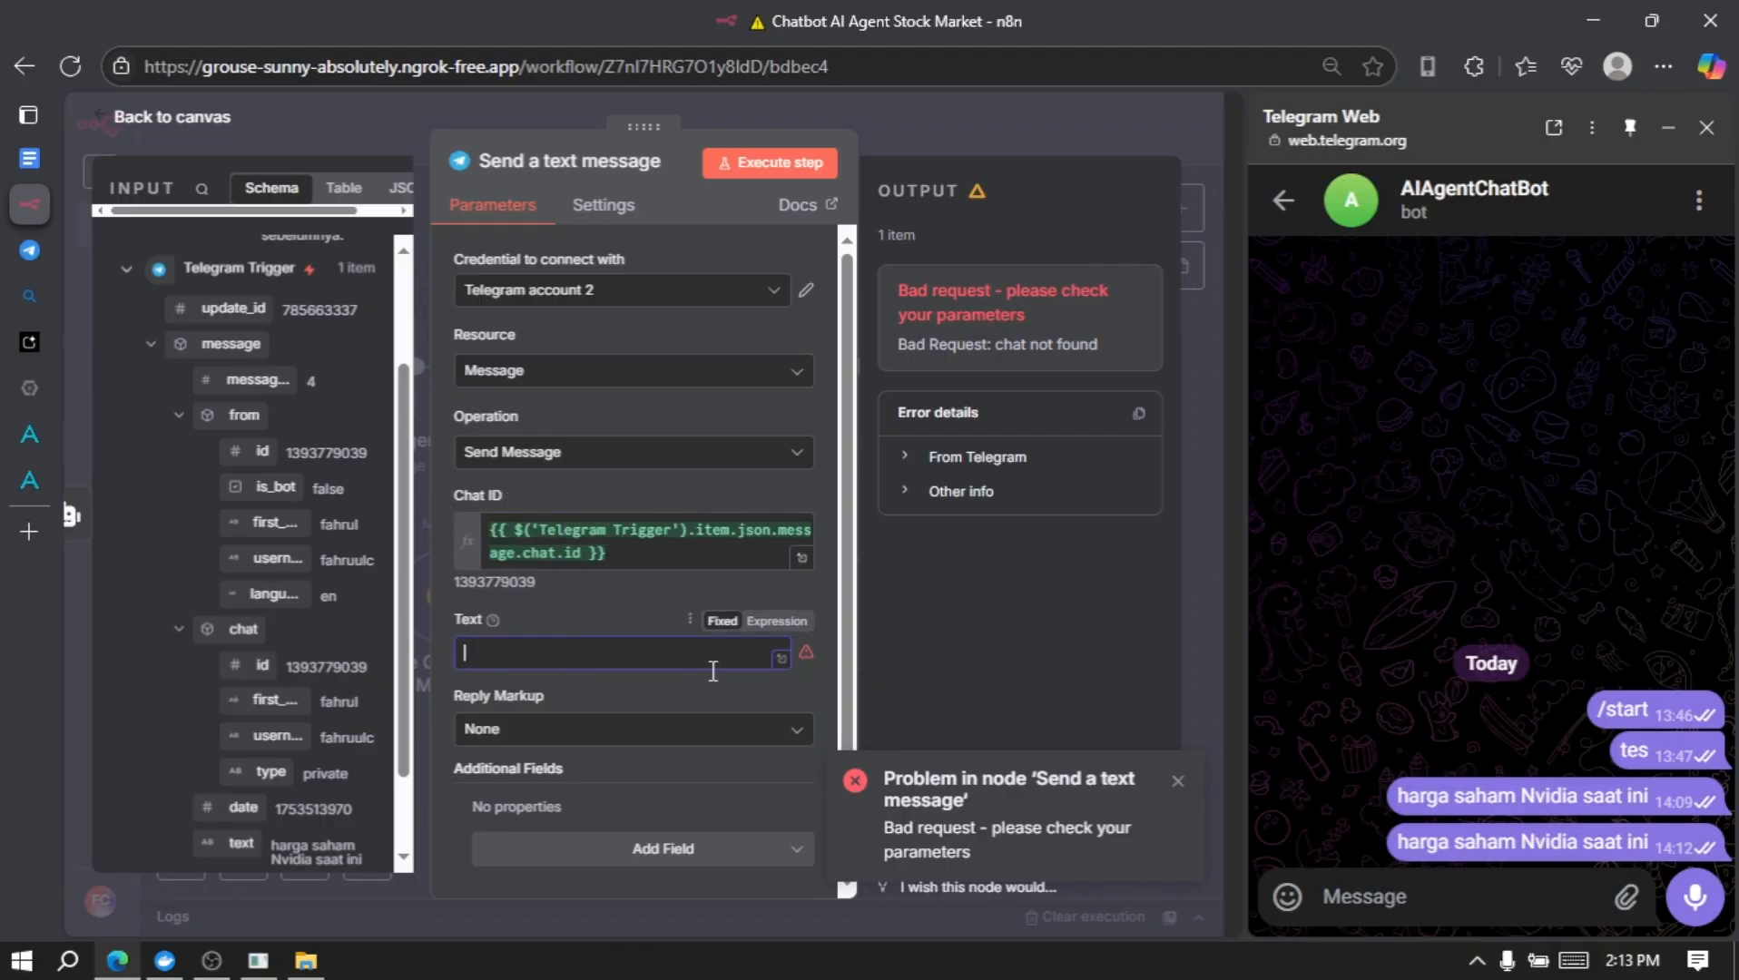
pyautogui.click(789, 624)
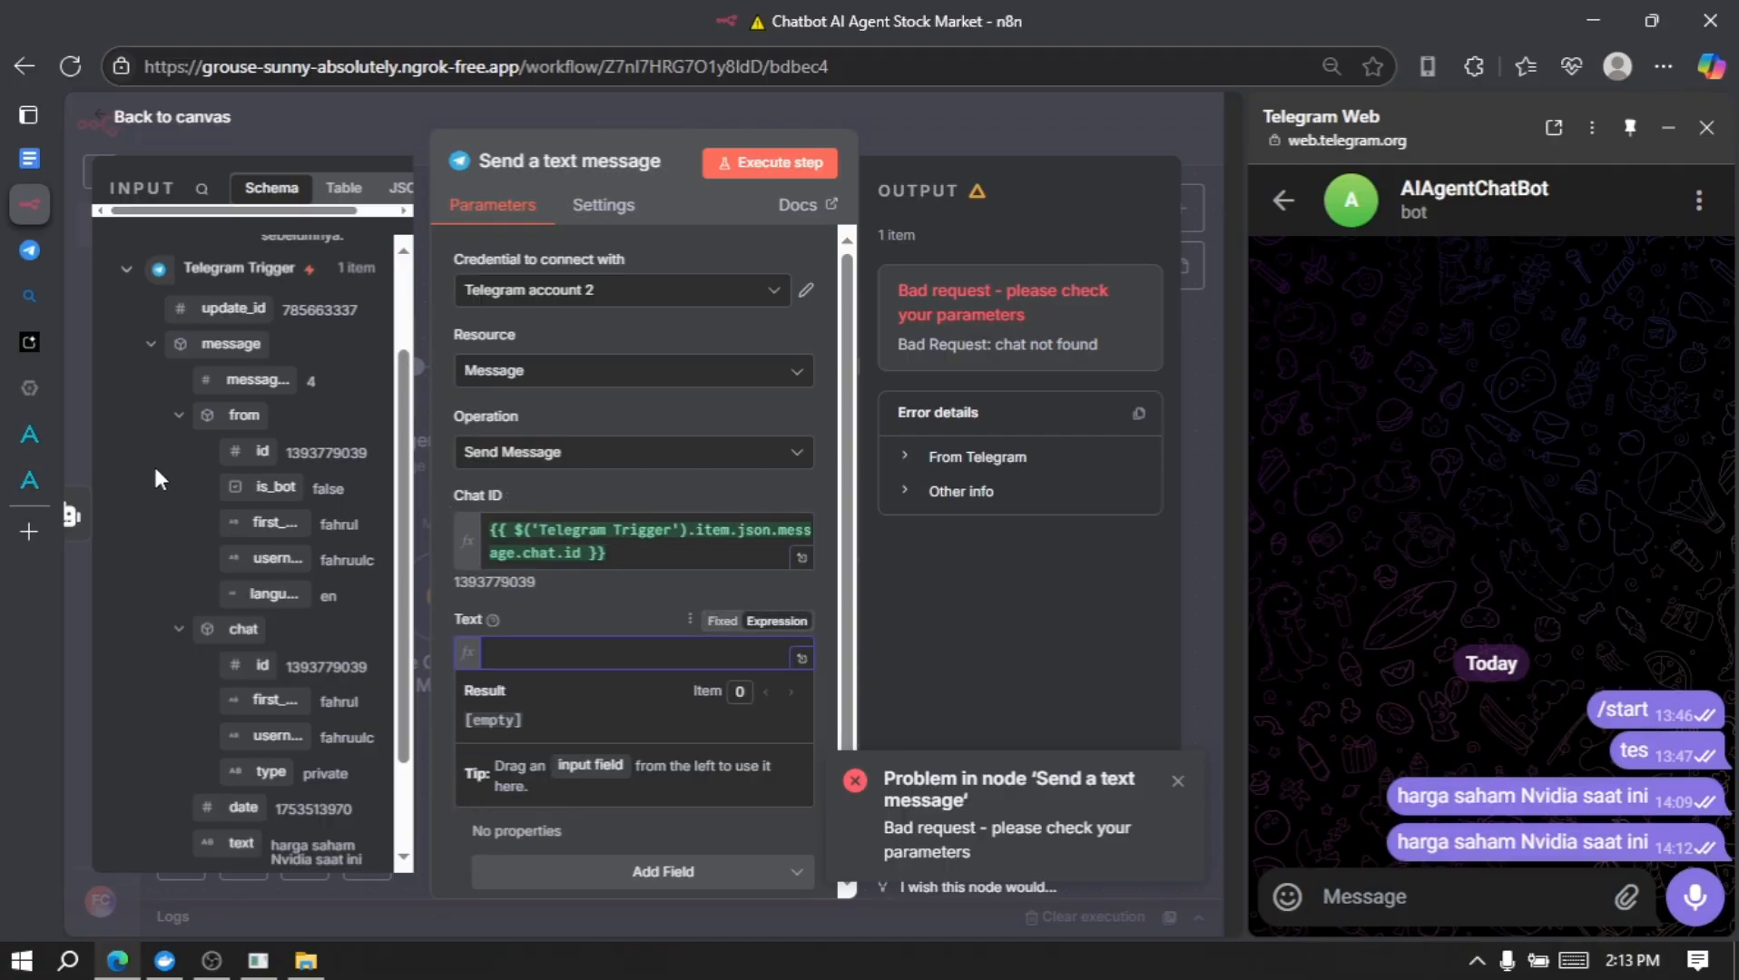
pyautogui.scroll(2, 153, 462)
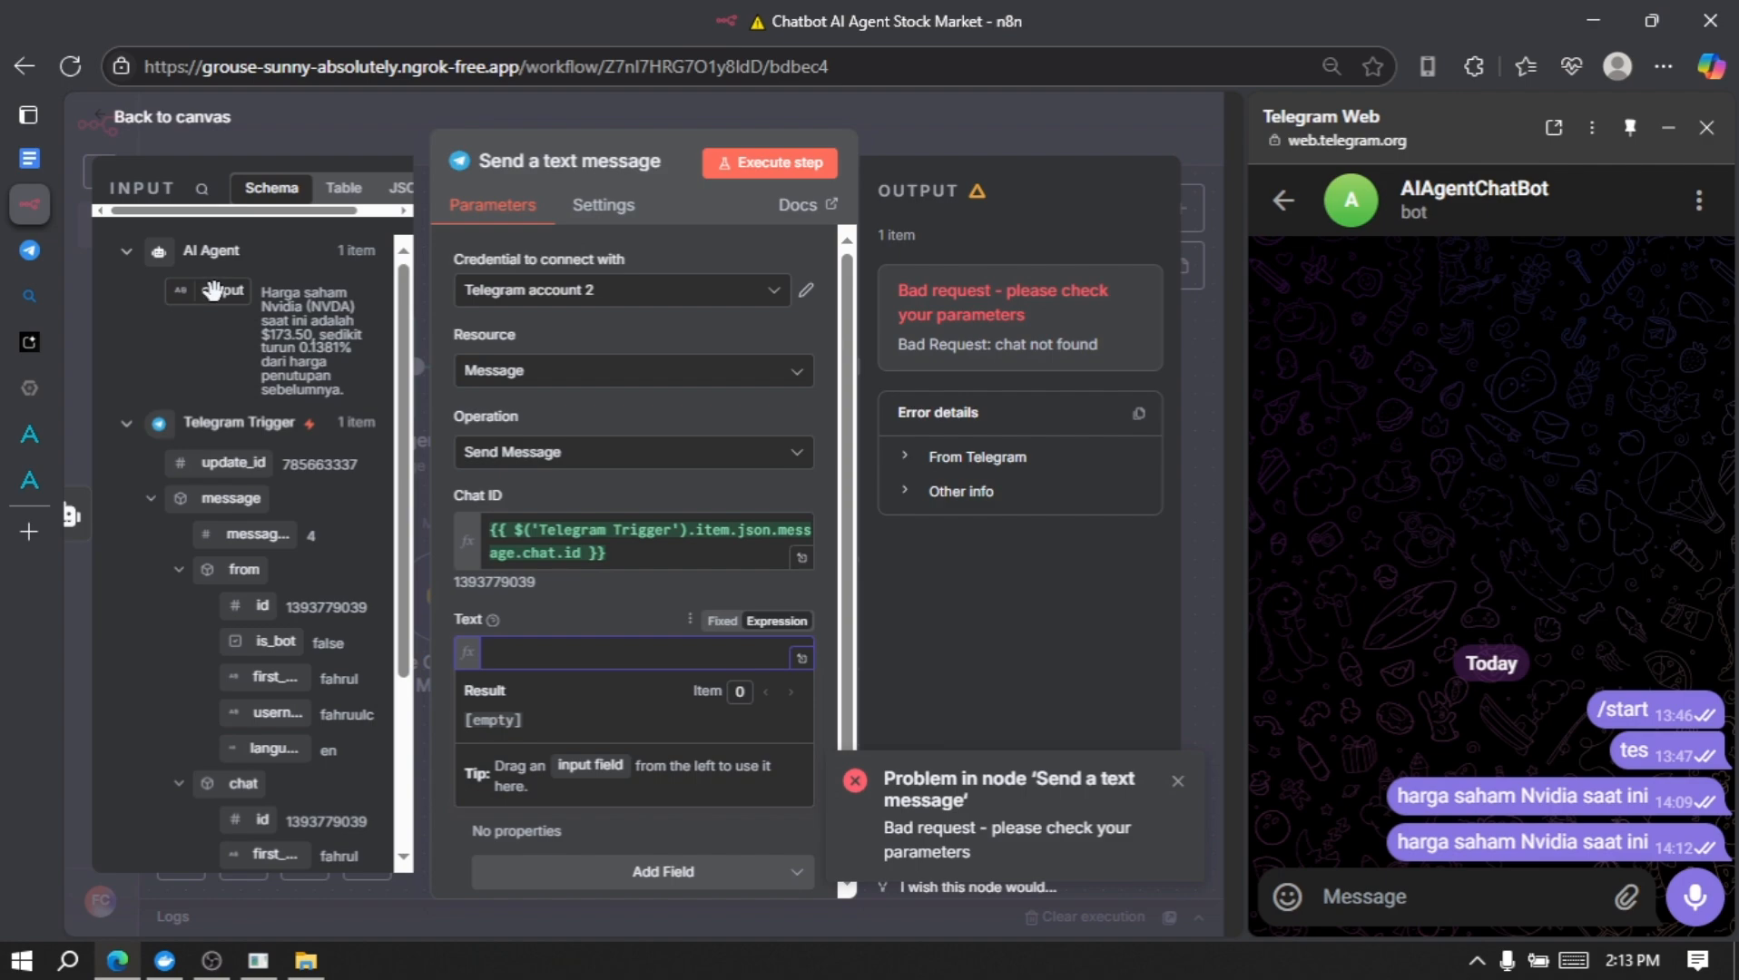
pyautogui.moveTo(213, 290); pyautogui.dragTo(535, 656)
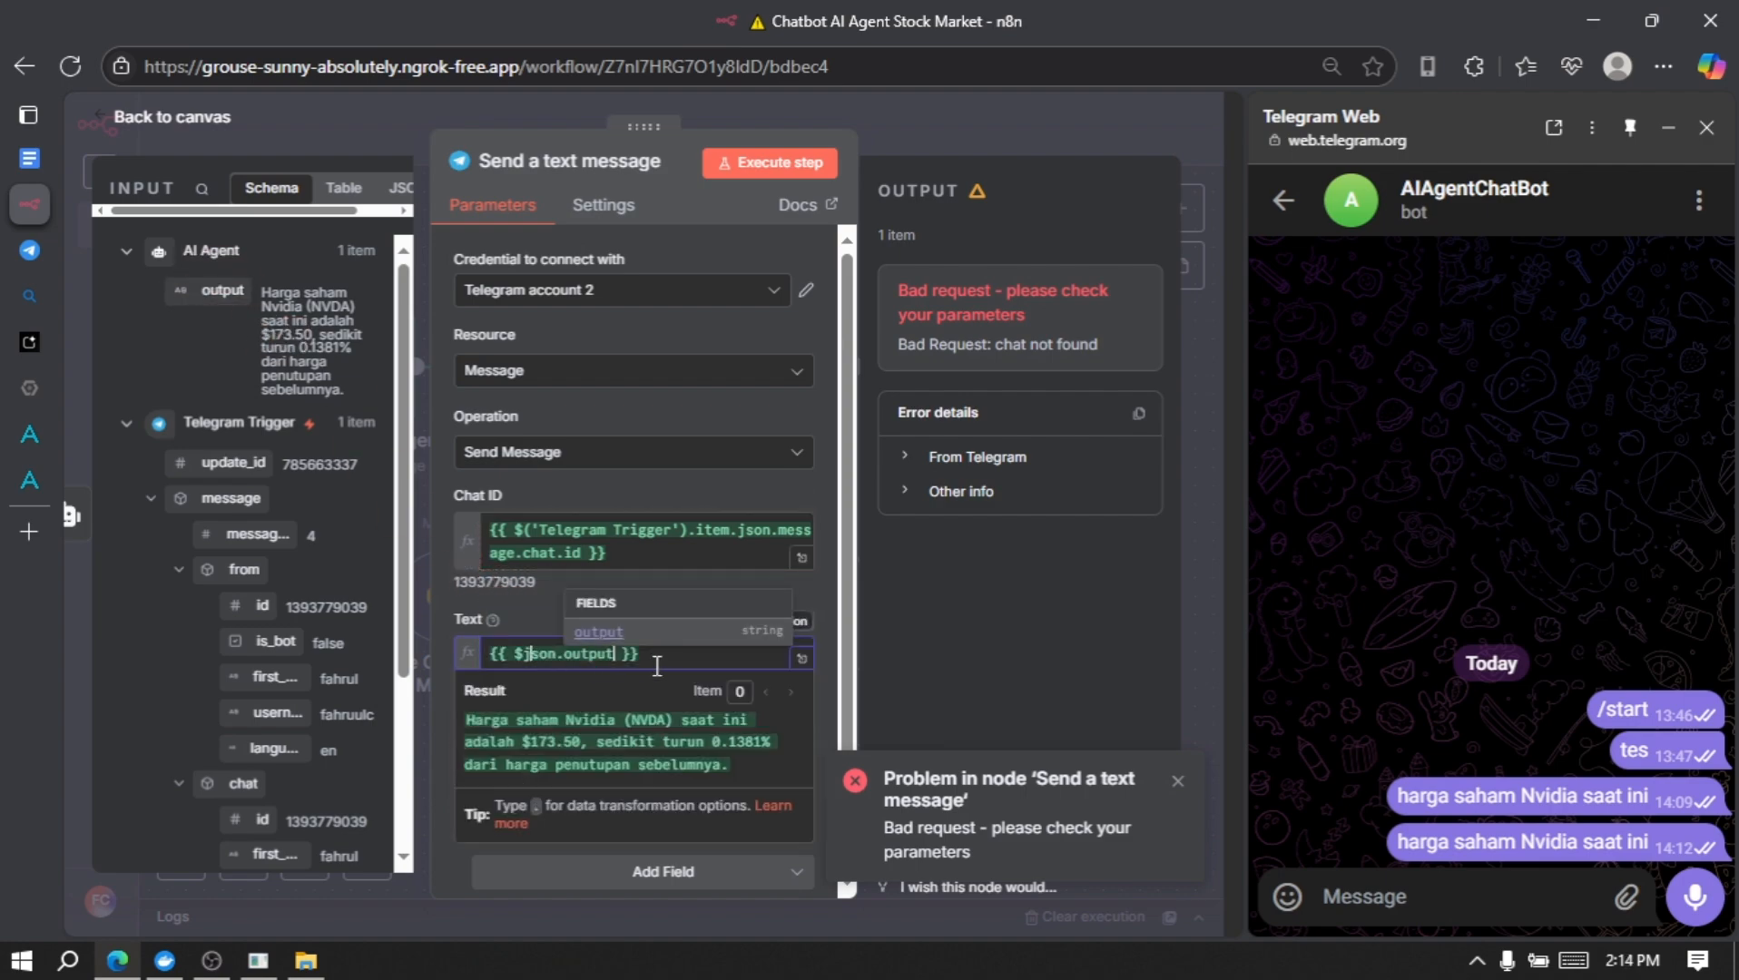
pyautogui.click(657, 665)
pyautogui.write('-Rul Corp')
pyautogui.click(600, 617)
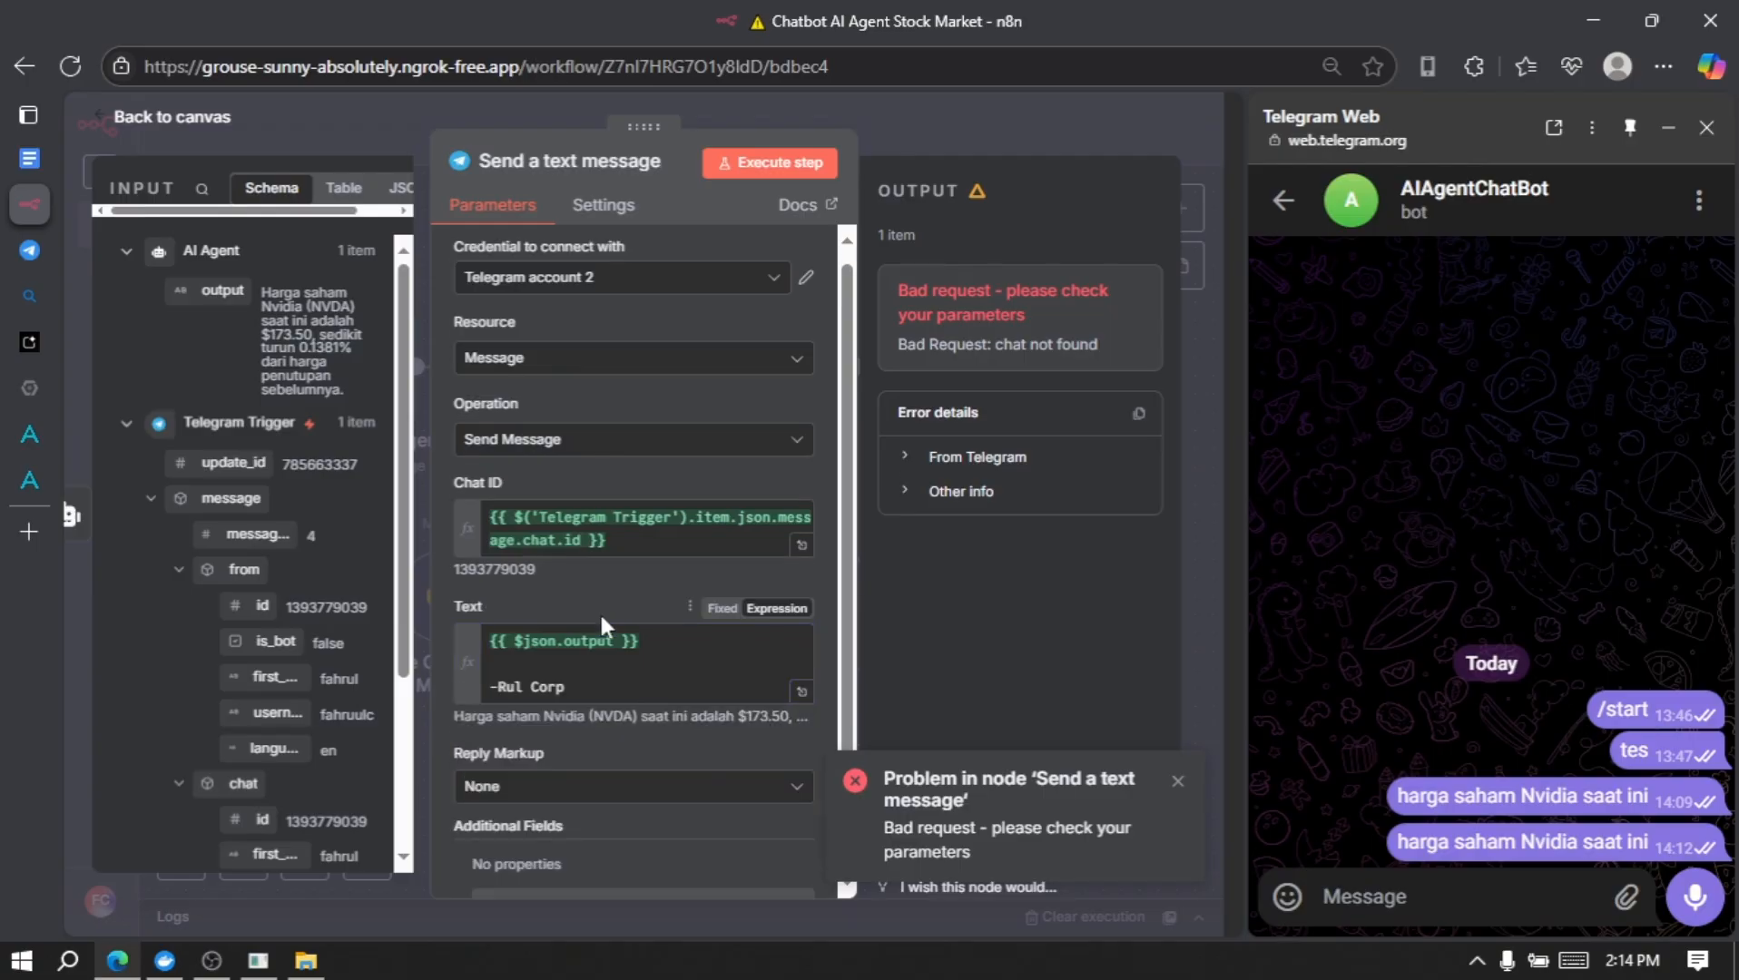
# Step: Add the Parse Mode field set to HTML, execute the Send a text message step and check the bot's reply in Telegram
pyautogui.scroll(-1, 599, 612)
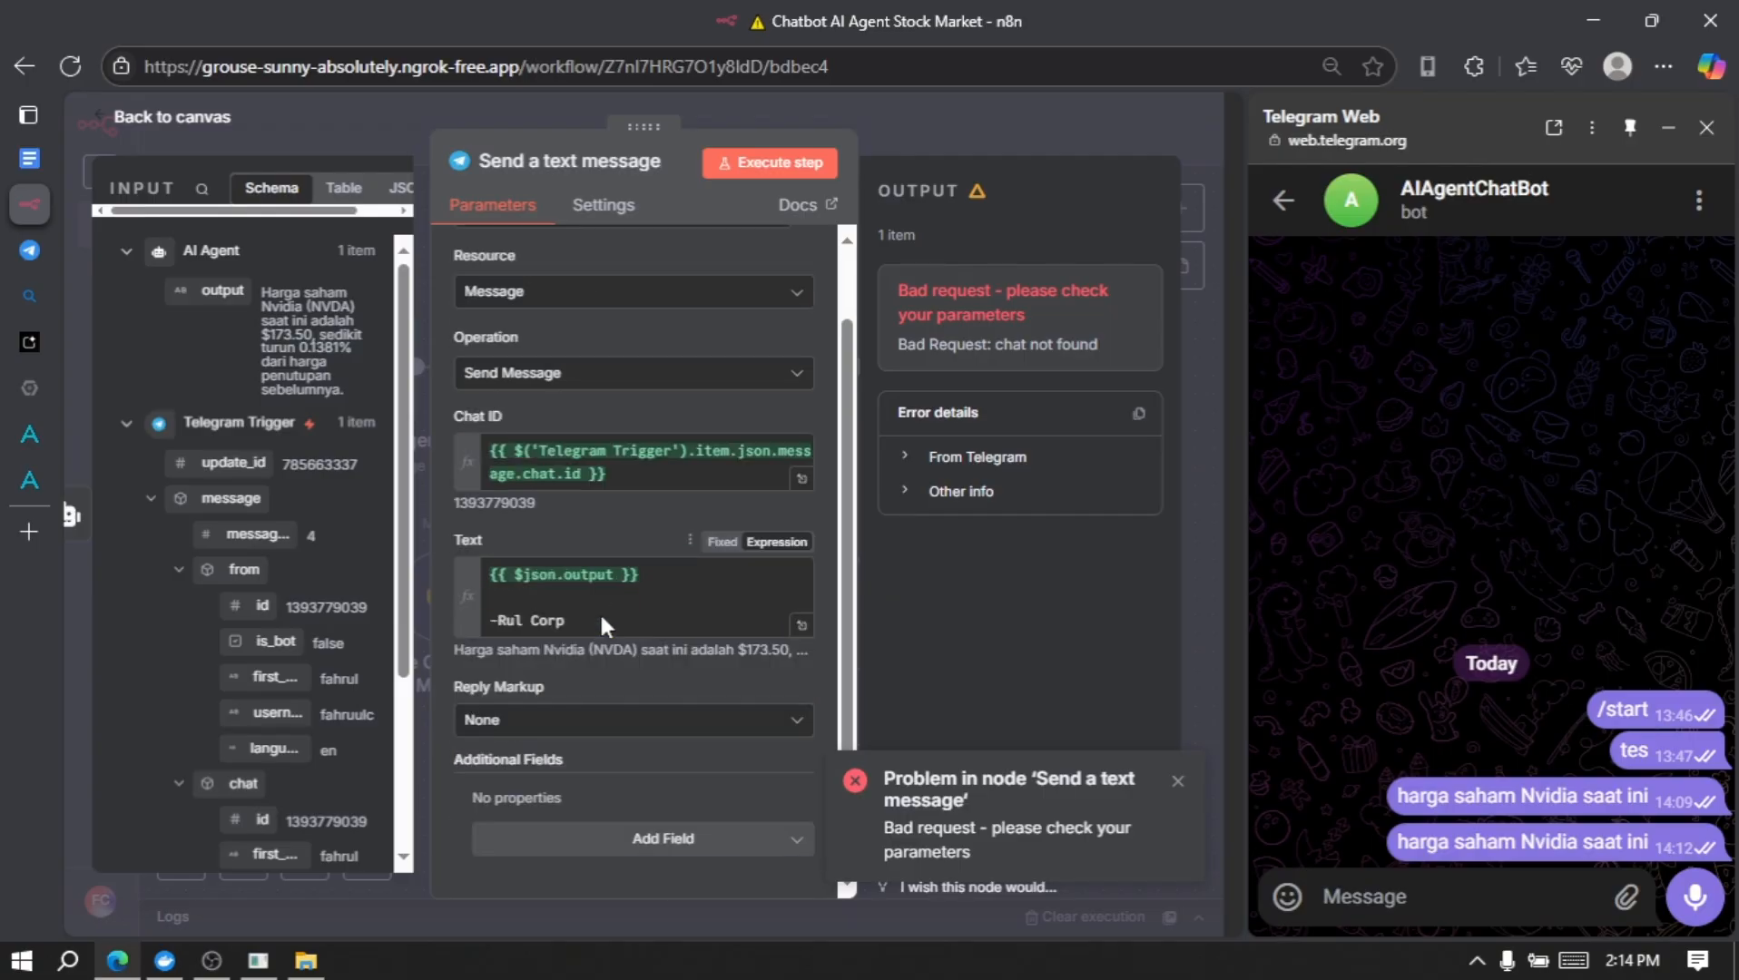
pyautogui.click(618, 839)
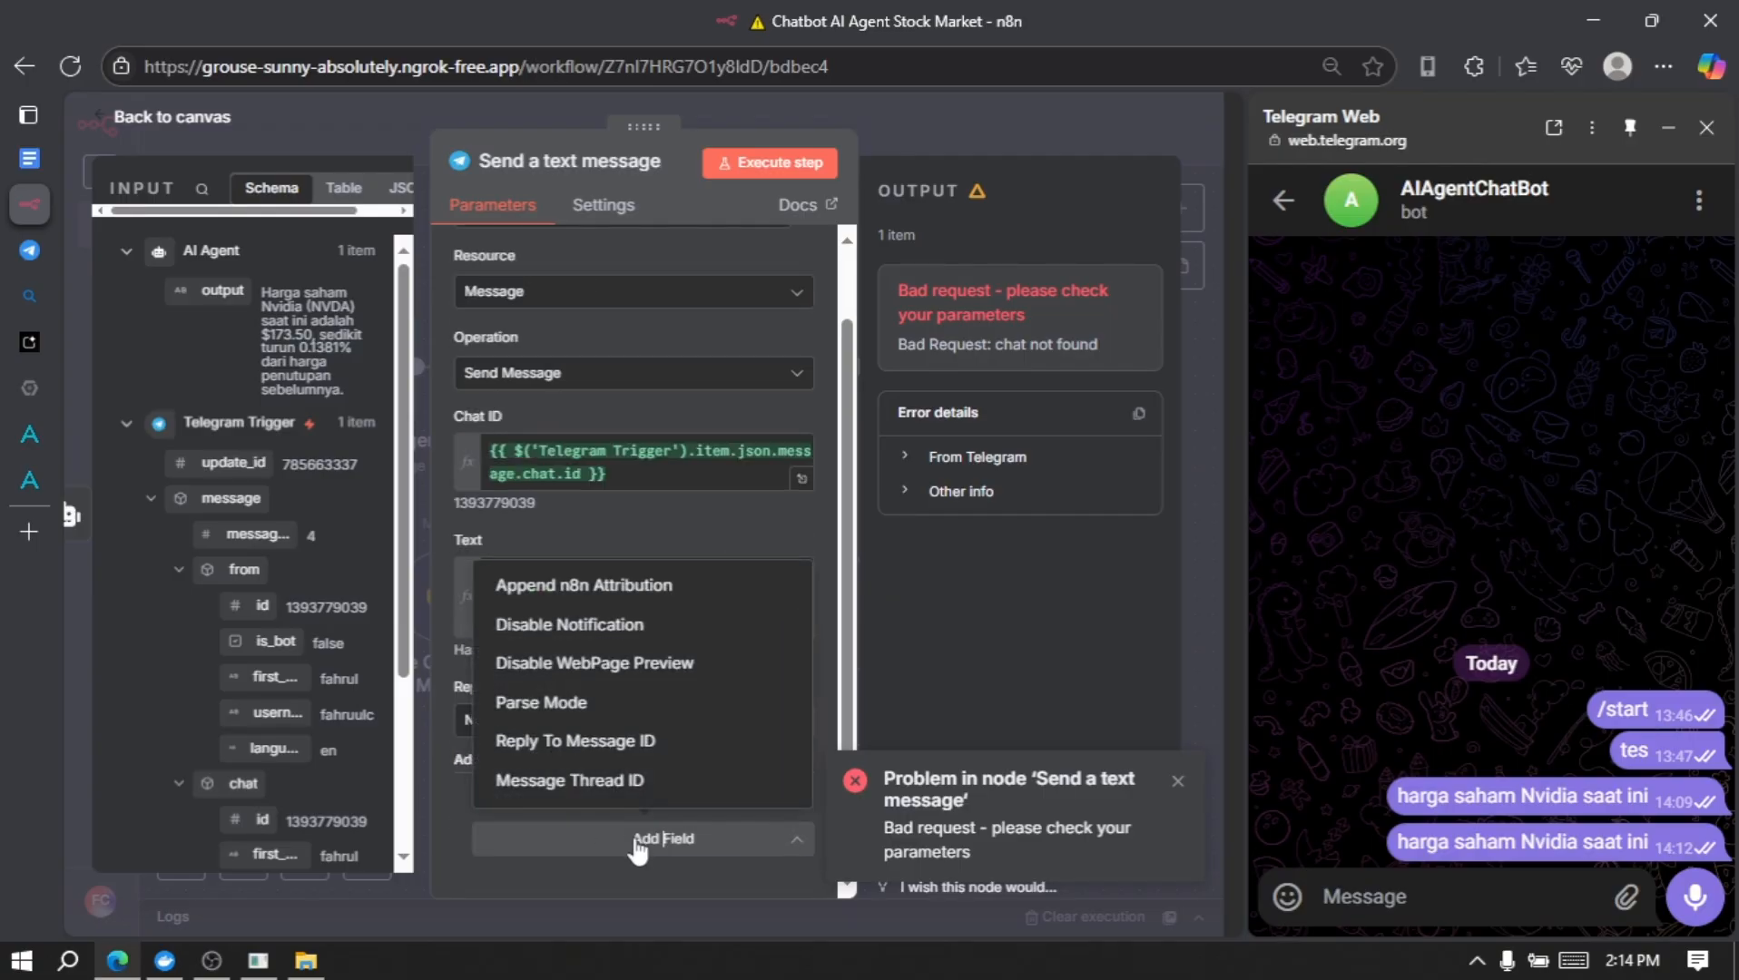
pyautogui.click(606, 717)
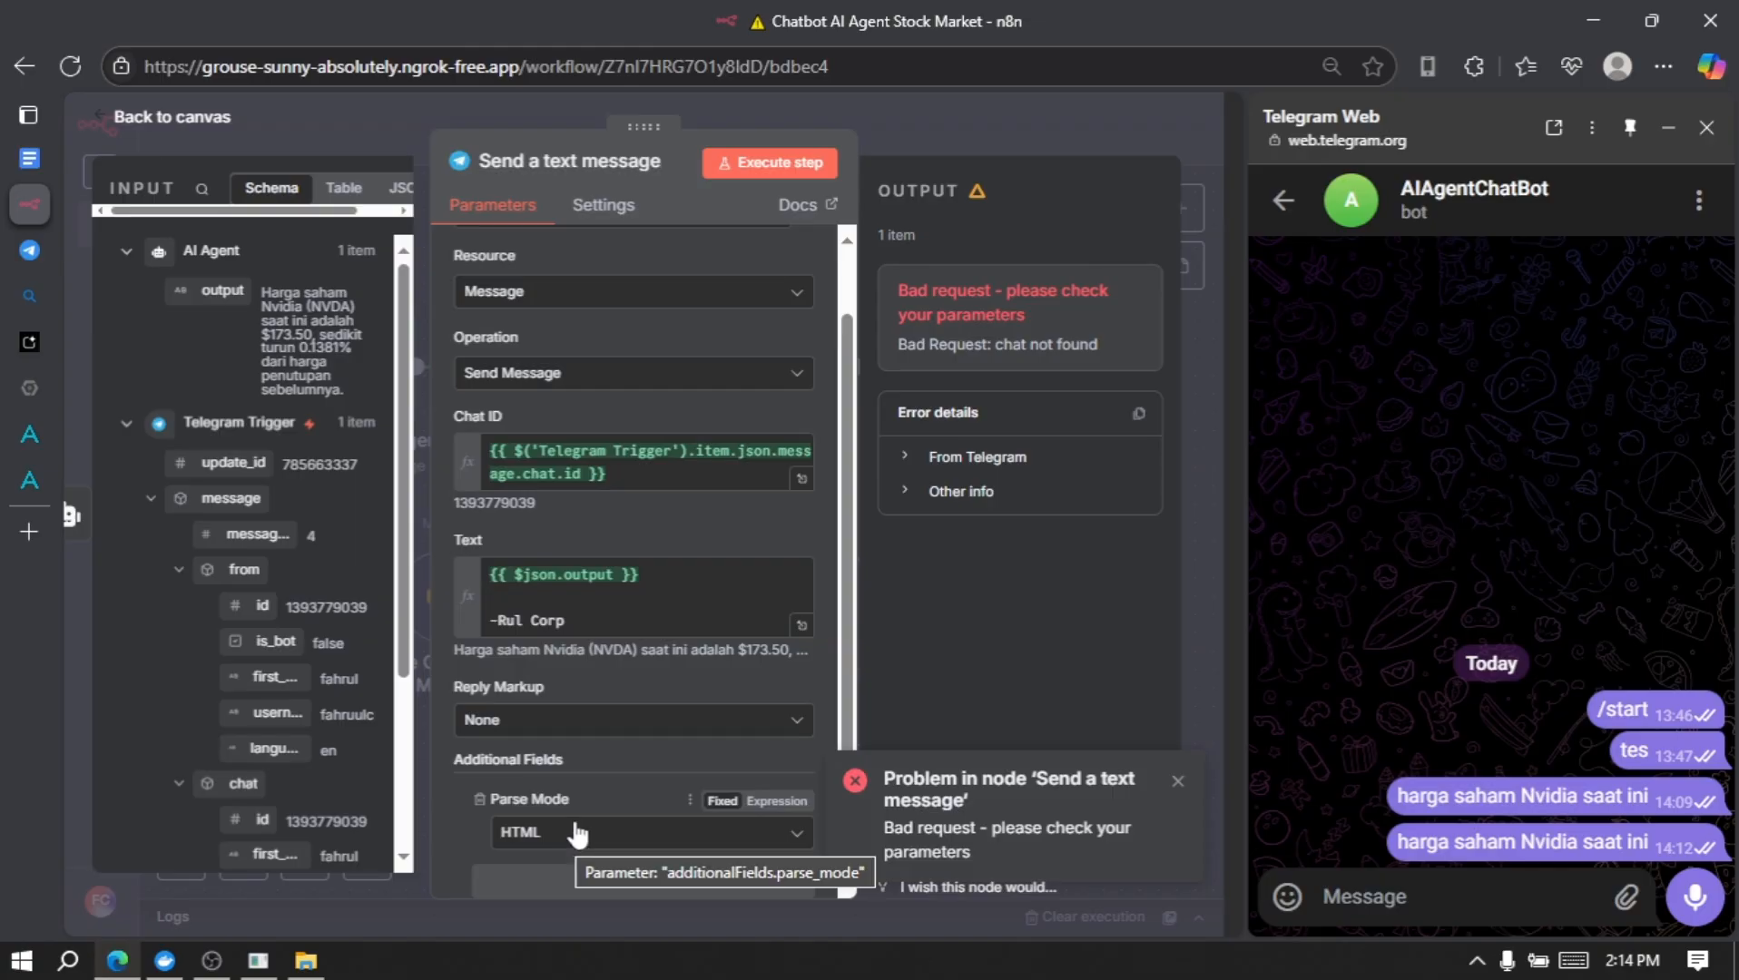
pyautogui.click(777, 168)
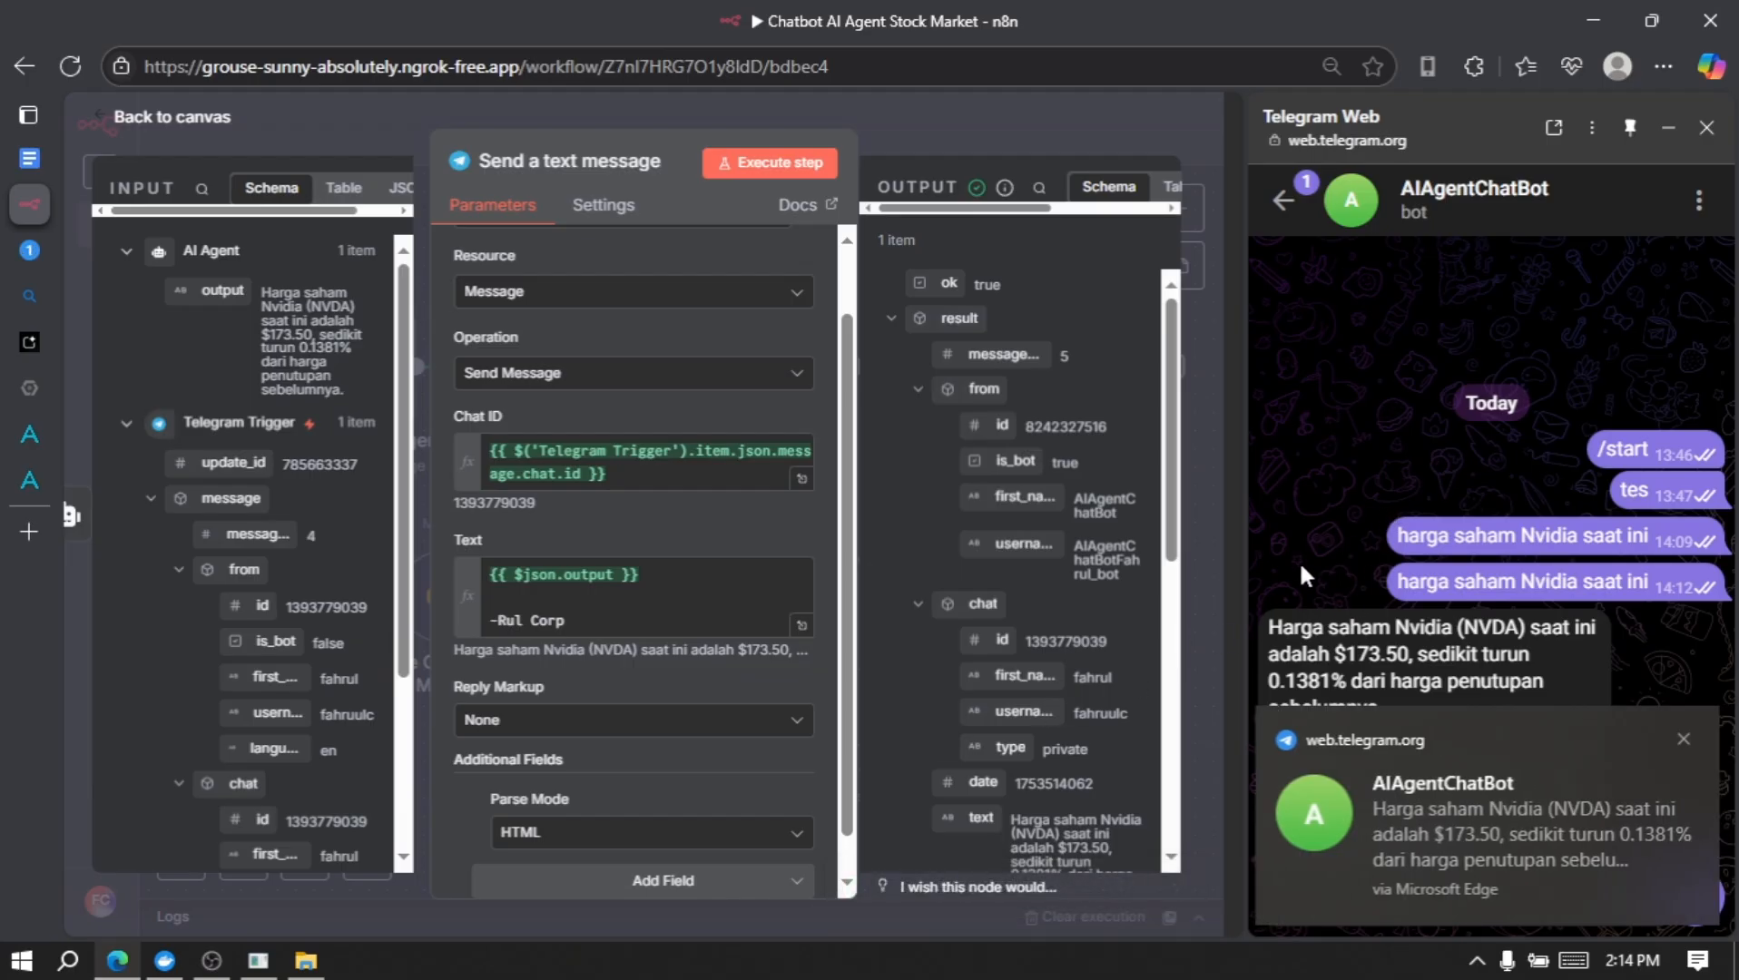
pyautogui.doubleClick(1346, 663)
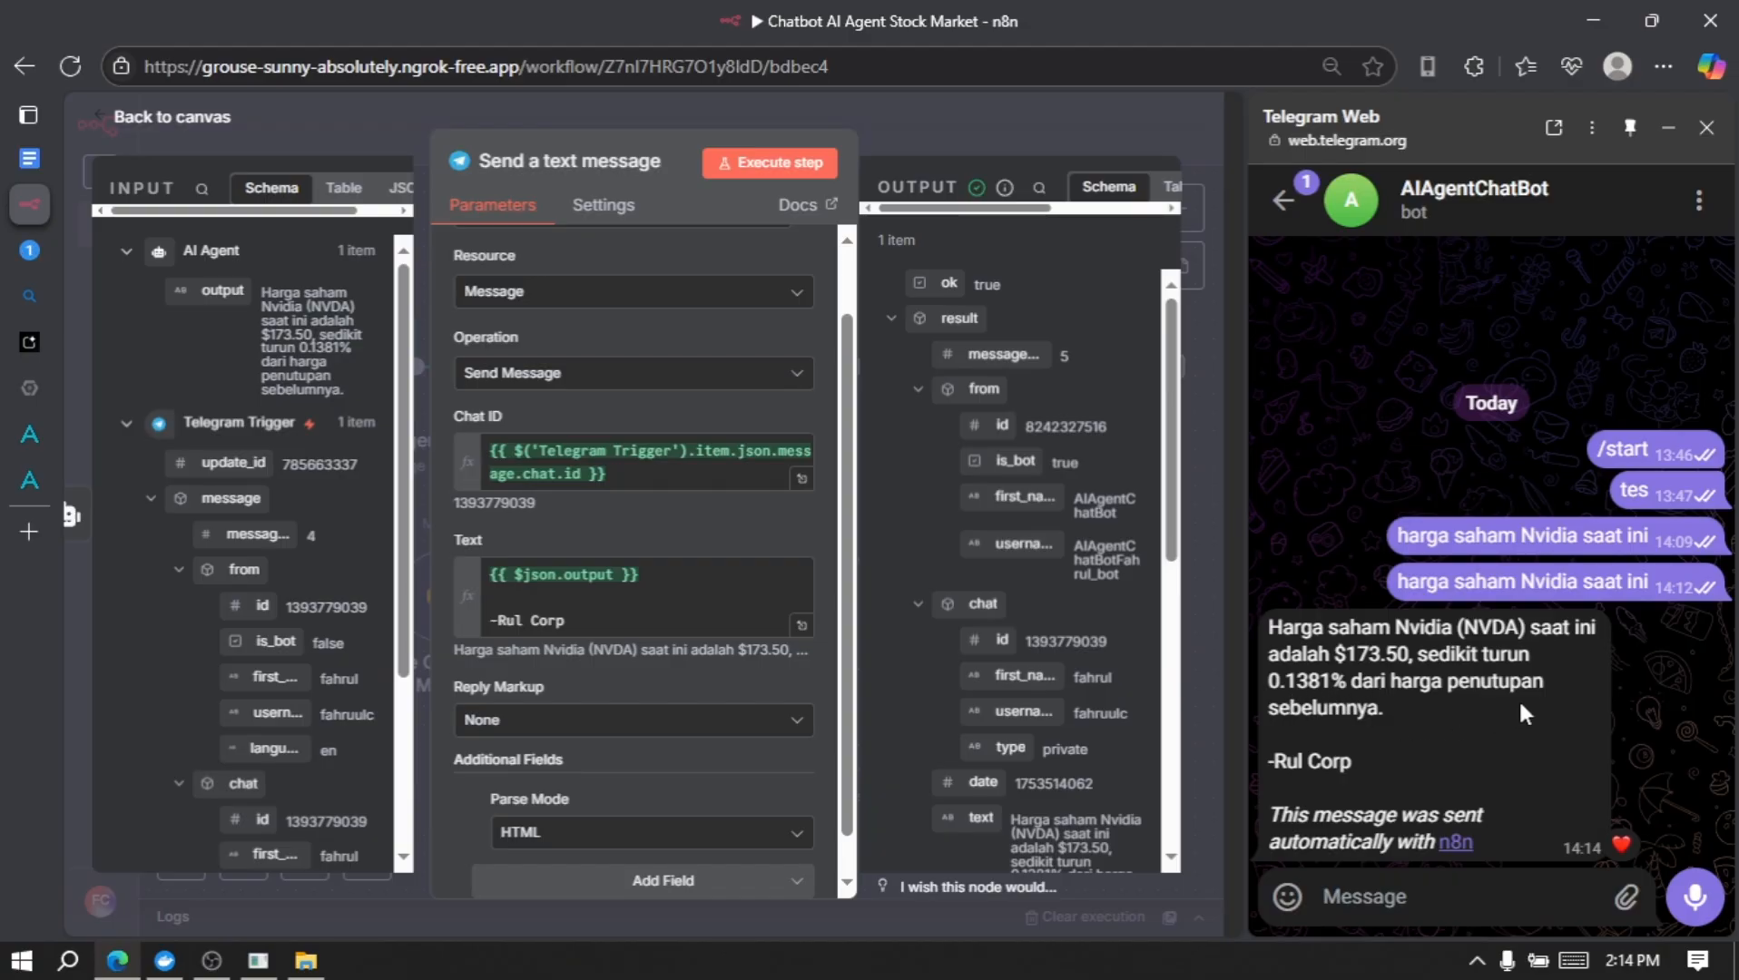
# Step: Return to the canvas and test the full workflow by sending "harga saham Tesla saat ini" to the bot
pyautogui.click(208, 122)
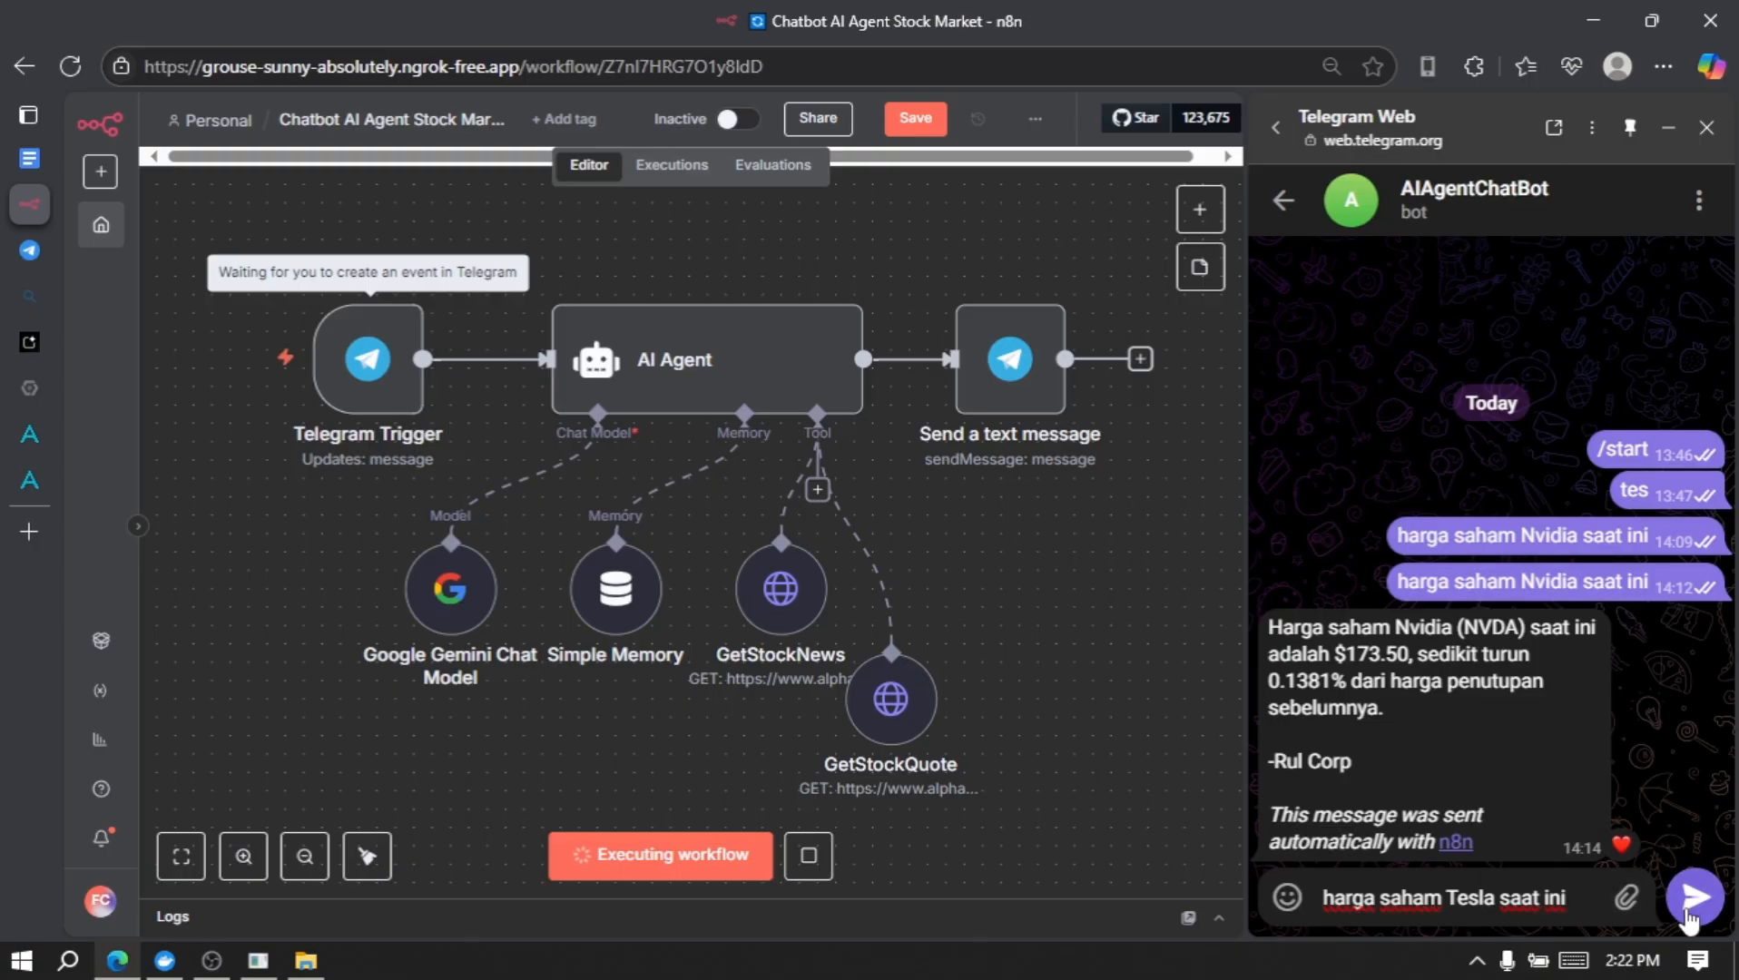
pyautogui.click(1688, 916)
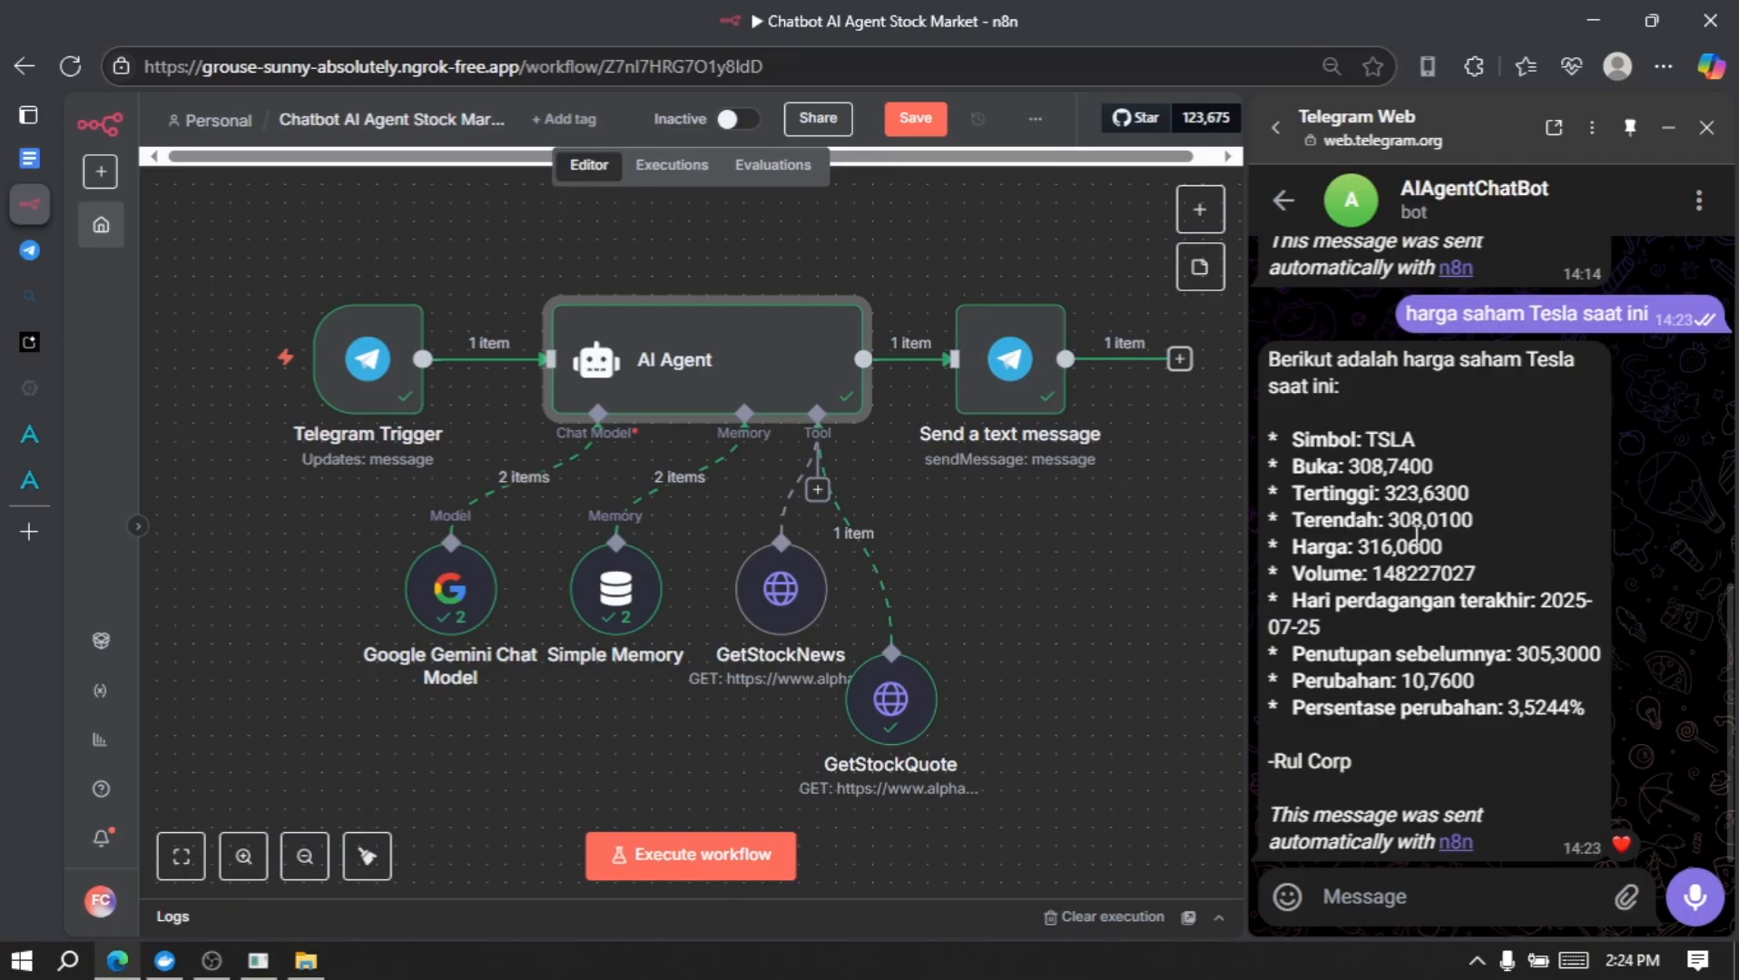
# Step: Switch to the browser tab with the Bing search for "gemini api key google ai studio"
pyautogui.click(33, 299)
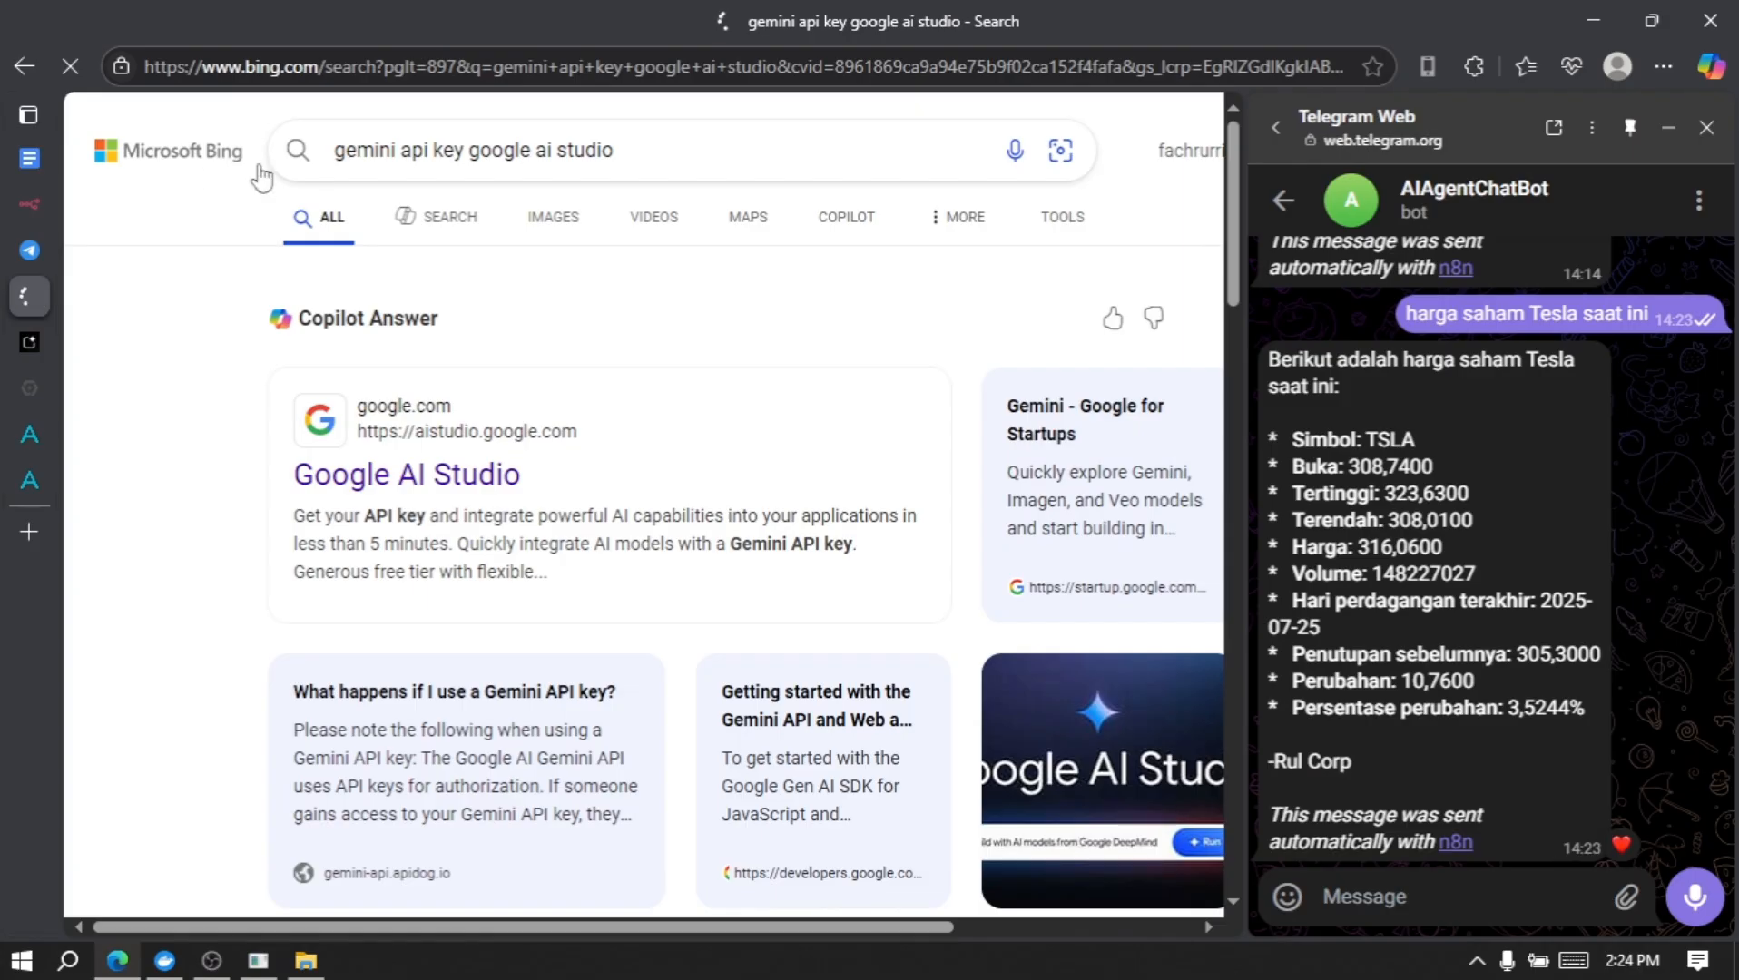